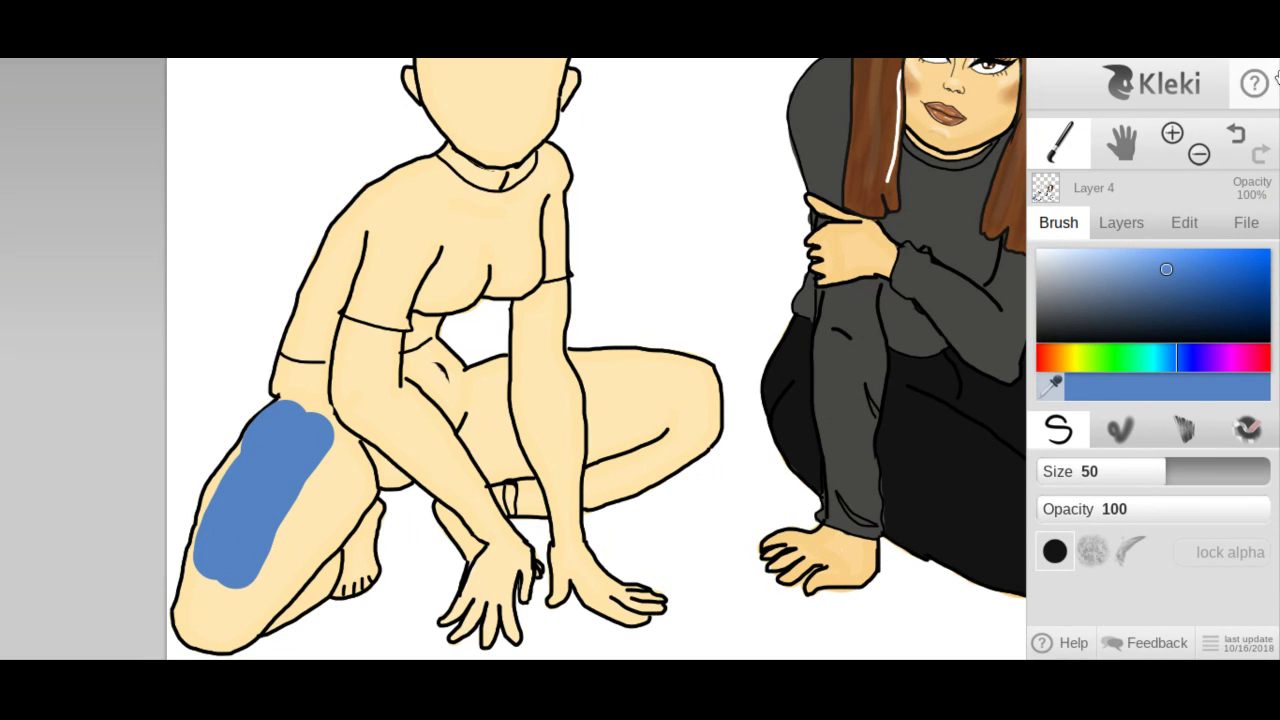
# Undo the blue strokes painted on the bald figure's thigh.
pyautogui.click(1233, 145)
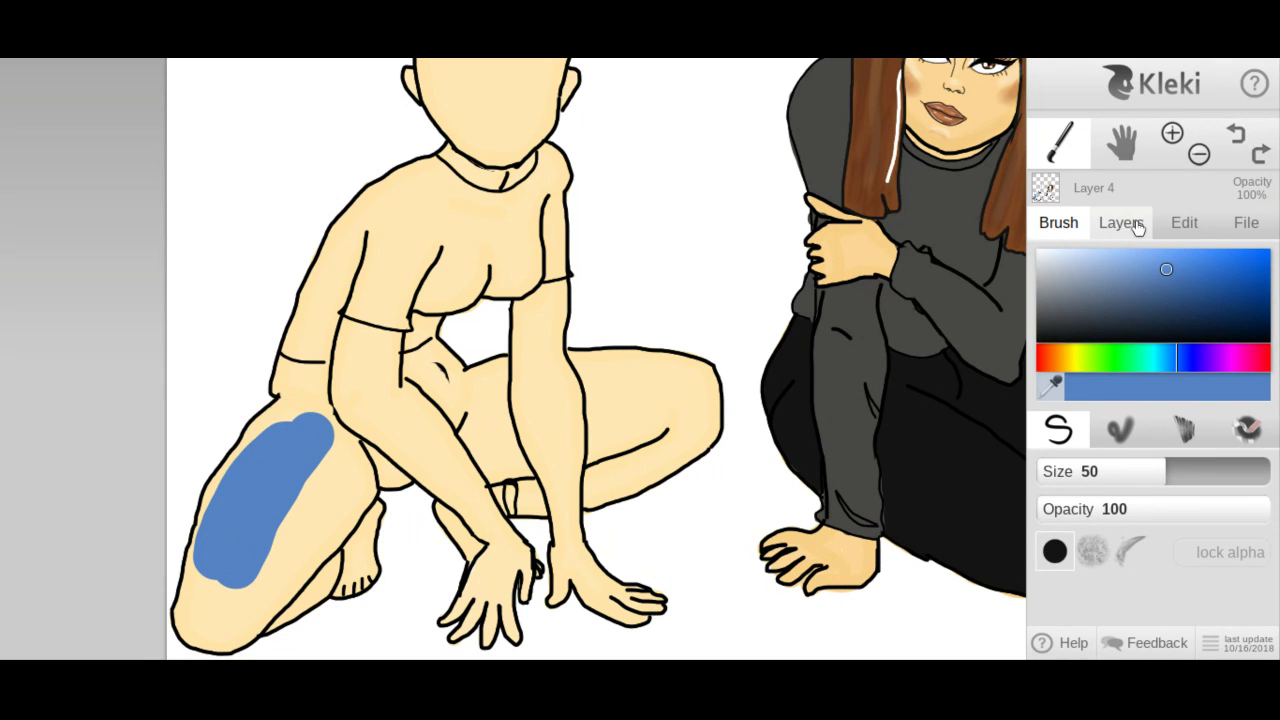
pyautogui.click(1130, 224)
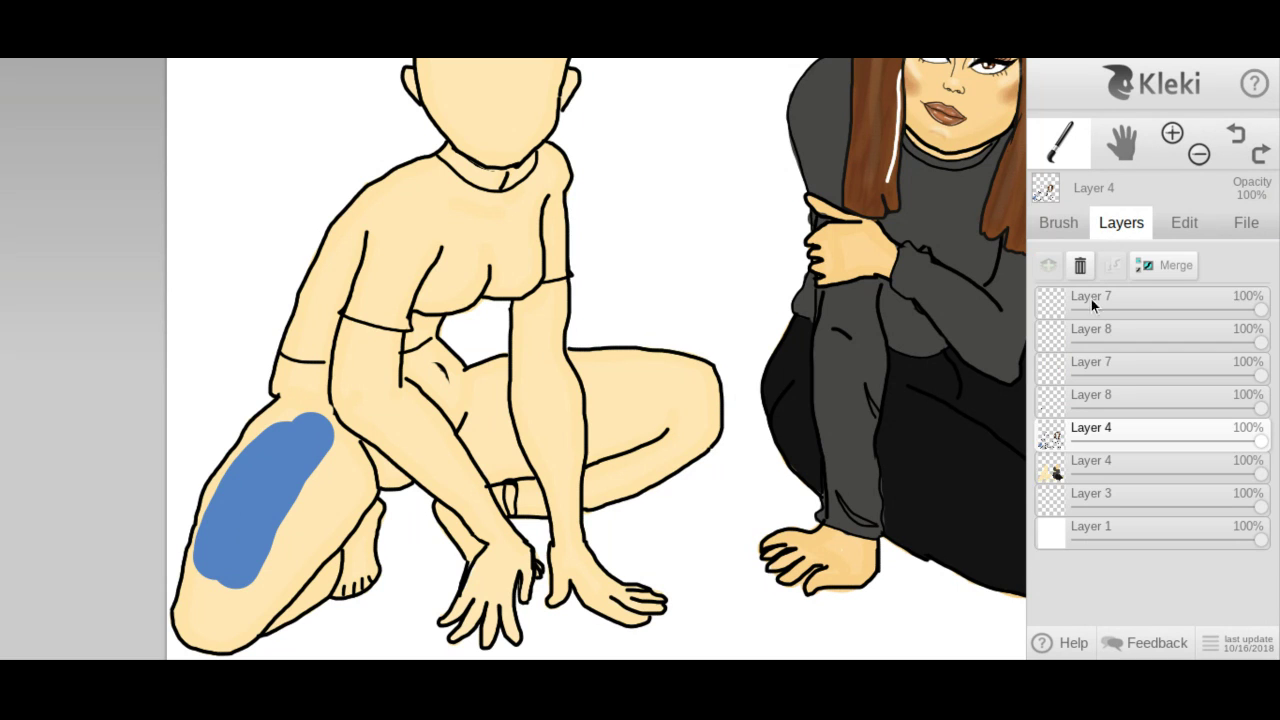
pyautogui.click(1240, 133)
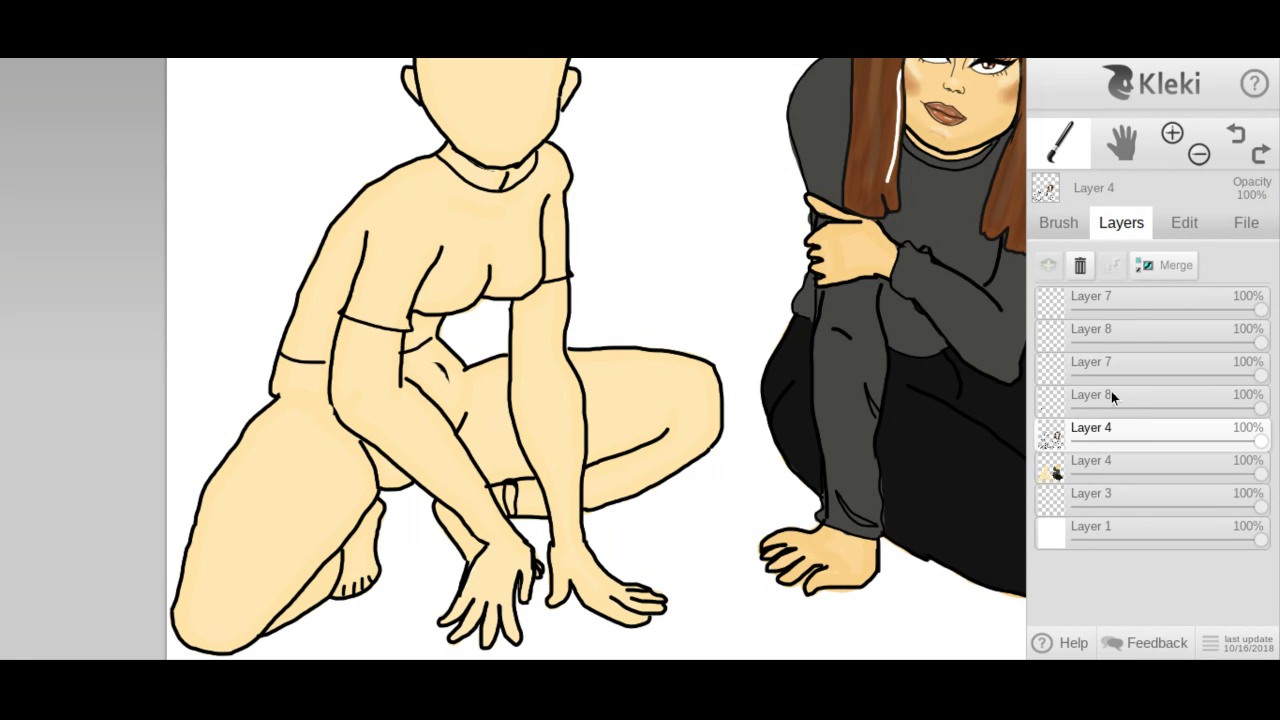
# Merge the topmost layer downward three times in source-over mode, combining the four layers above the line-art Layer 4 into one.
pyautogui.click(1123, 296)
pyautogui.moveTo(1057, 298)
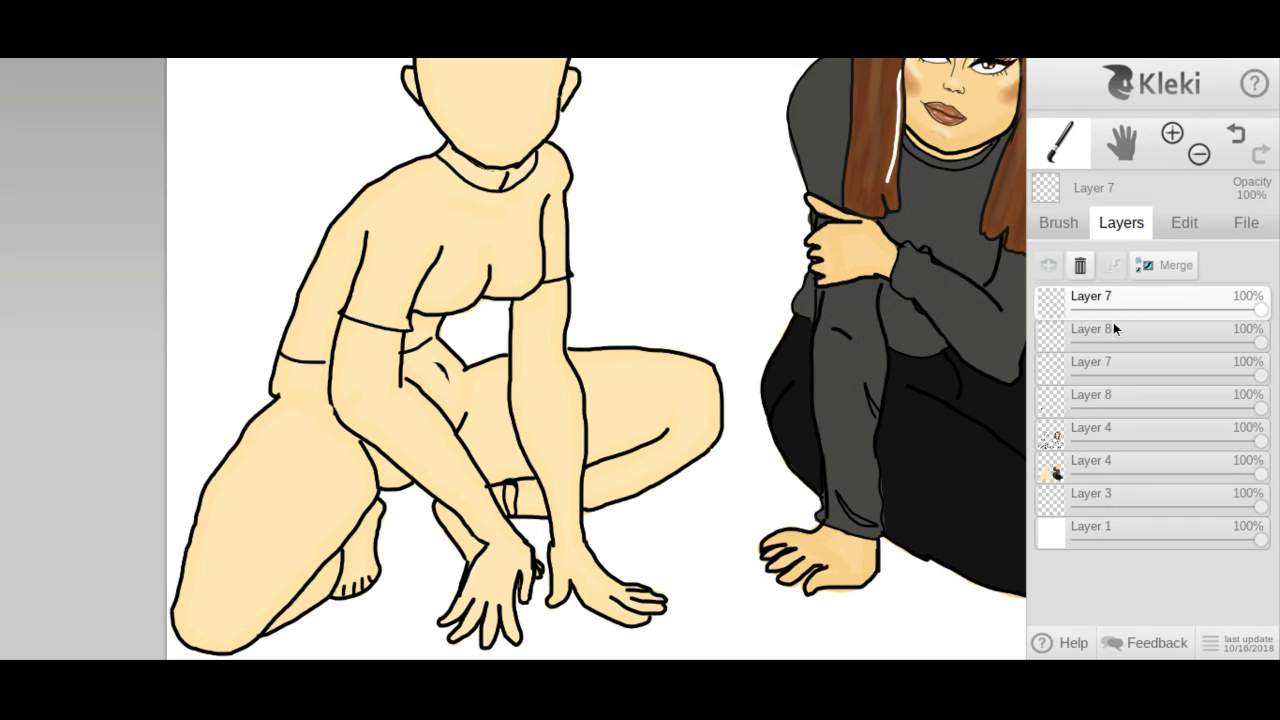
pyautogui.click(1176, 264)
pyautogui.click(692, 538)
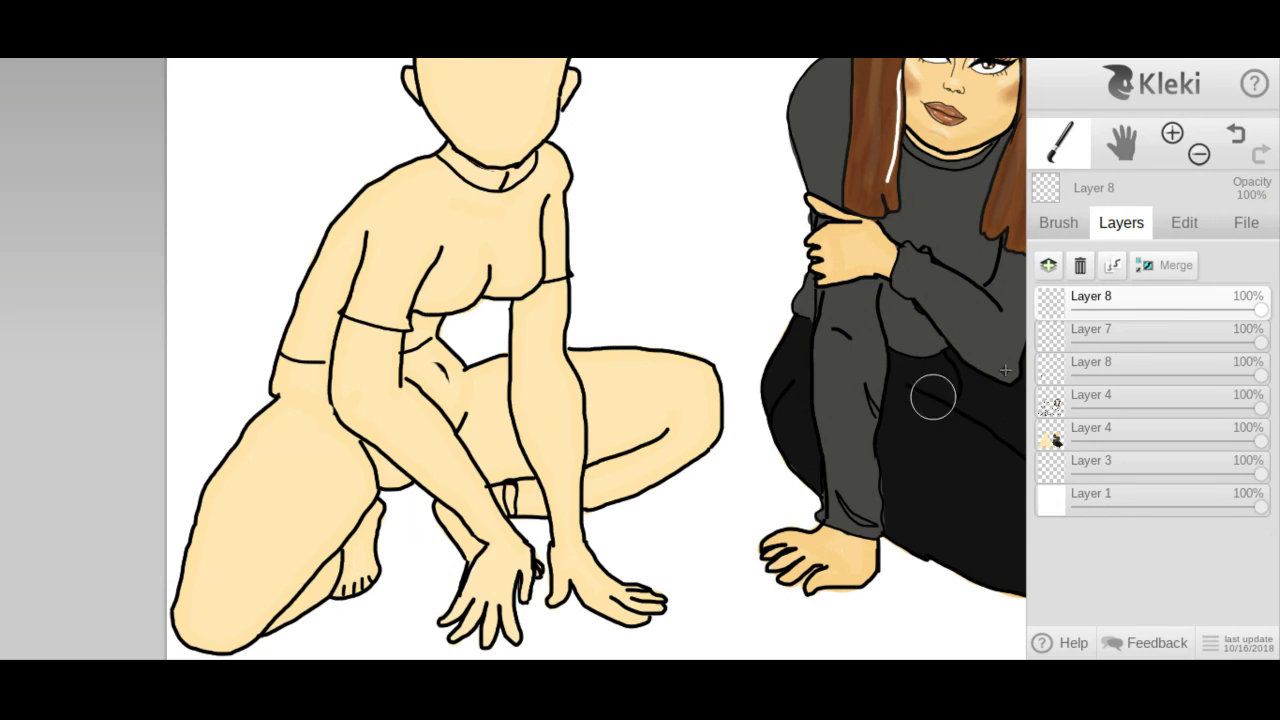
pyautogui.click(1174, 274)
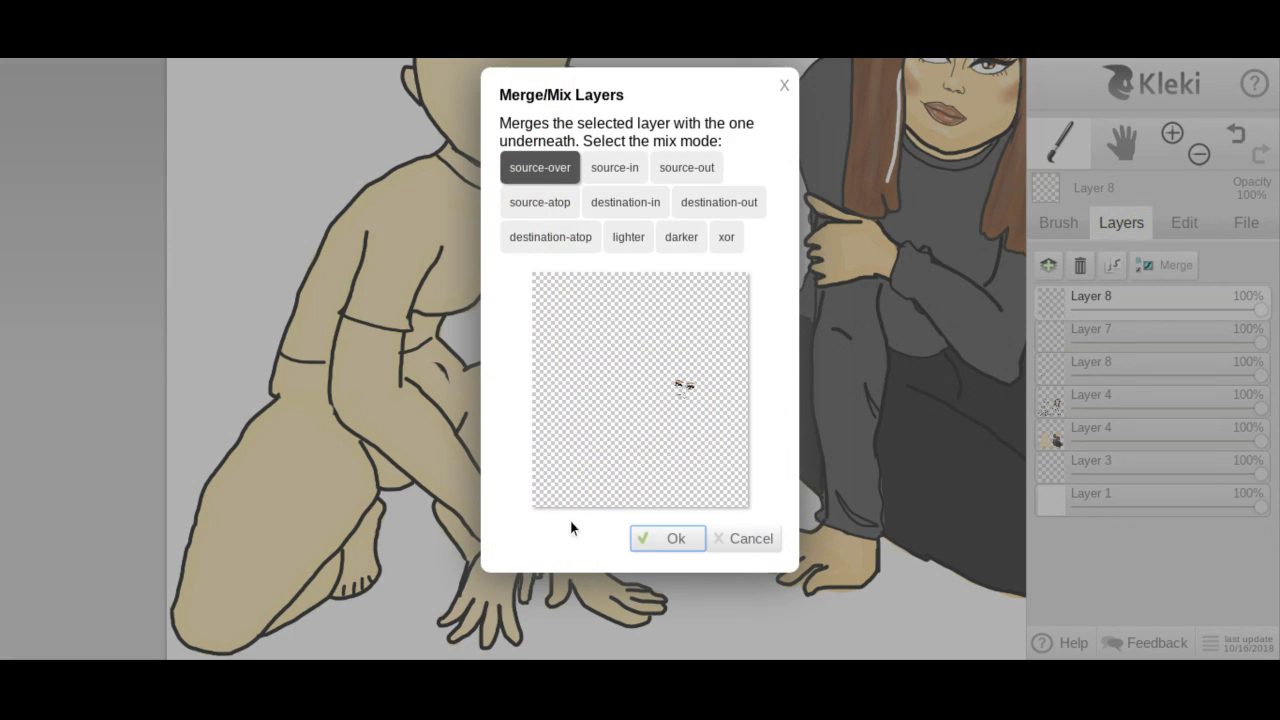
pyautogui.click(661, 538)
pyautogui.click(1160, 265)
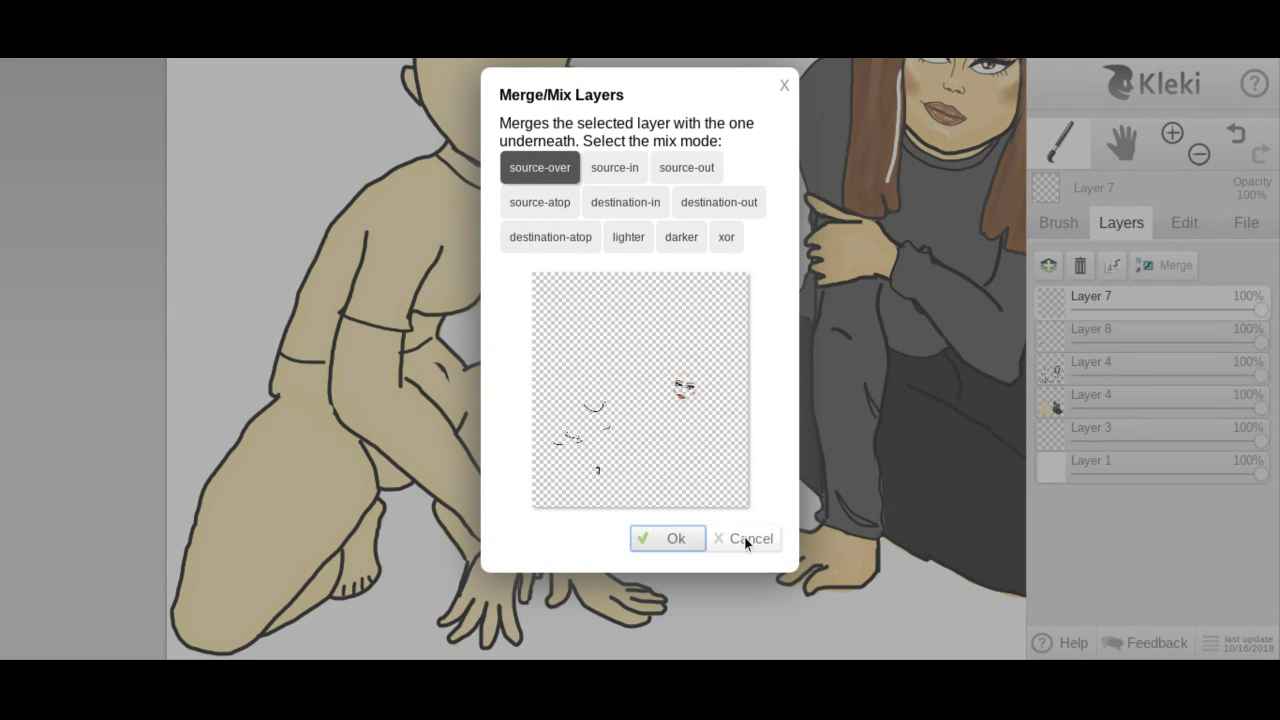
pyautogui.click(680, 539)
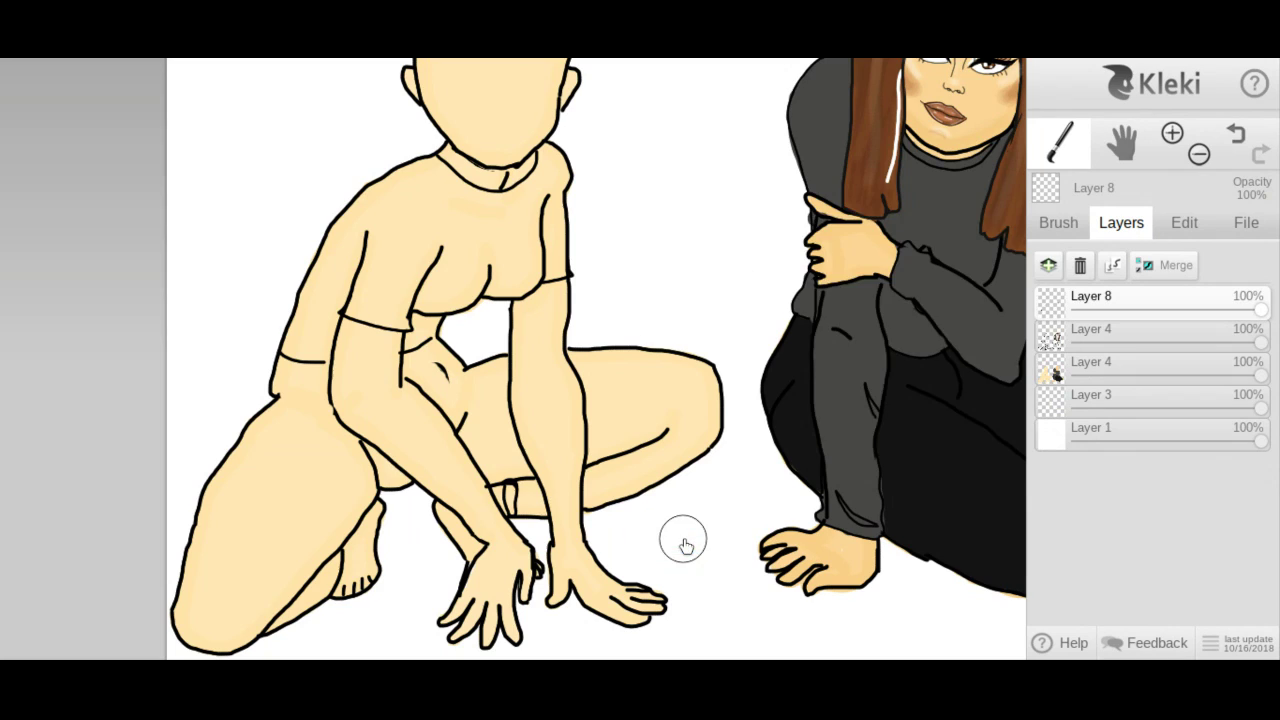
# Add a new layer and place it directly beneath the line-art Layer 4.
pyautogui.moveTo(1052, 338)
pyautogui.click(1049, 266)
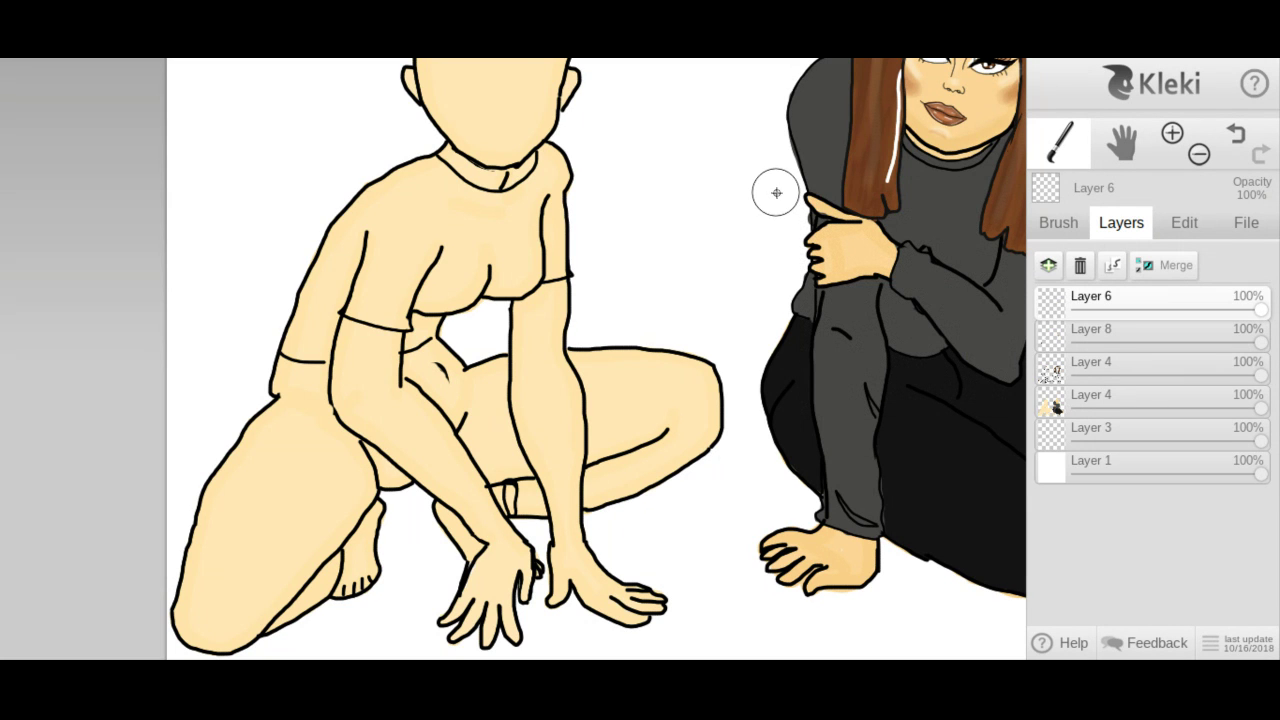
pyautogui.moveTo(1131, 296); pyautogui.dragTo(1124, 359)
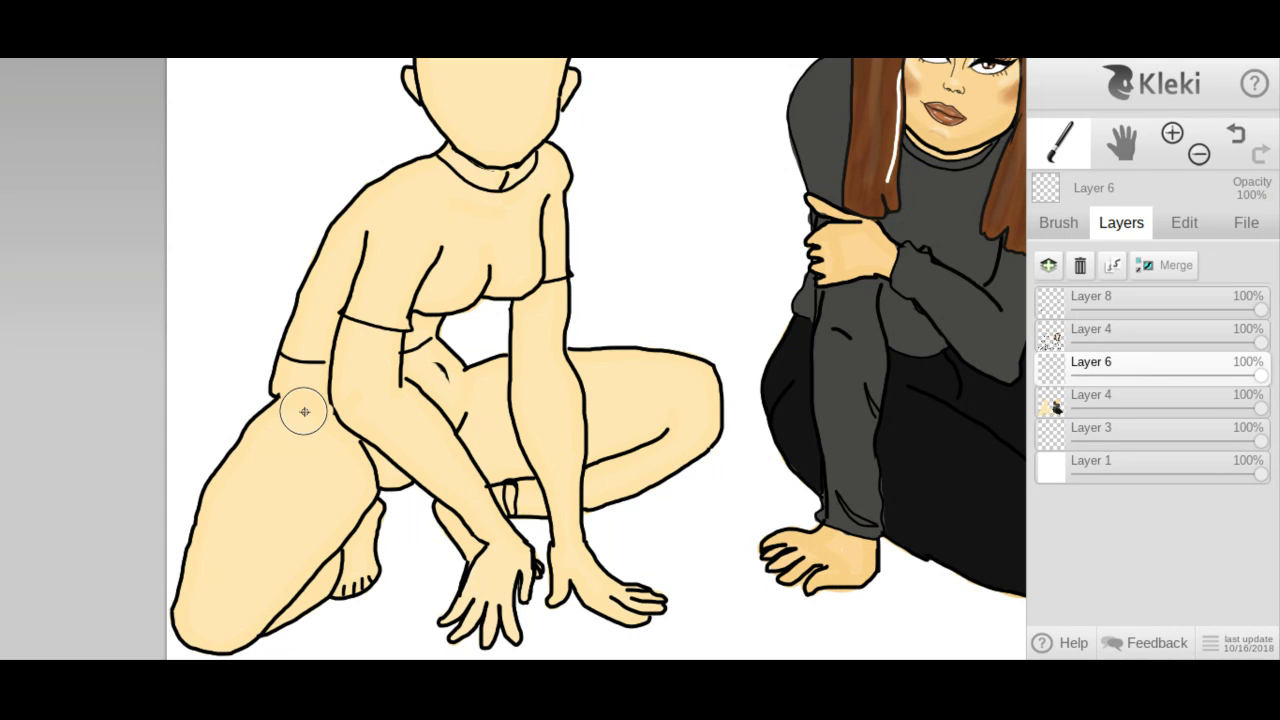
# Paint the bald figure's kneeling leg and hip solid blue on the new layer with the size 50 pen.
pyautogui.moveTo(304, 411); pyautogui.dragTo(228, 543)
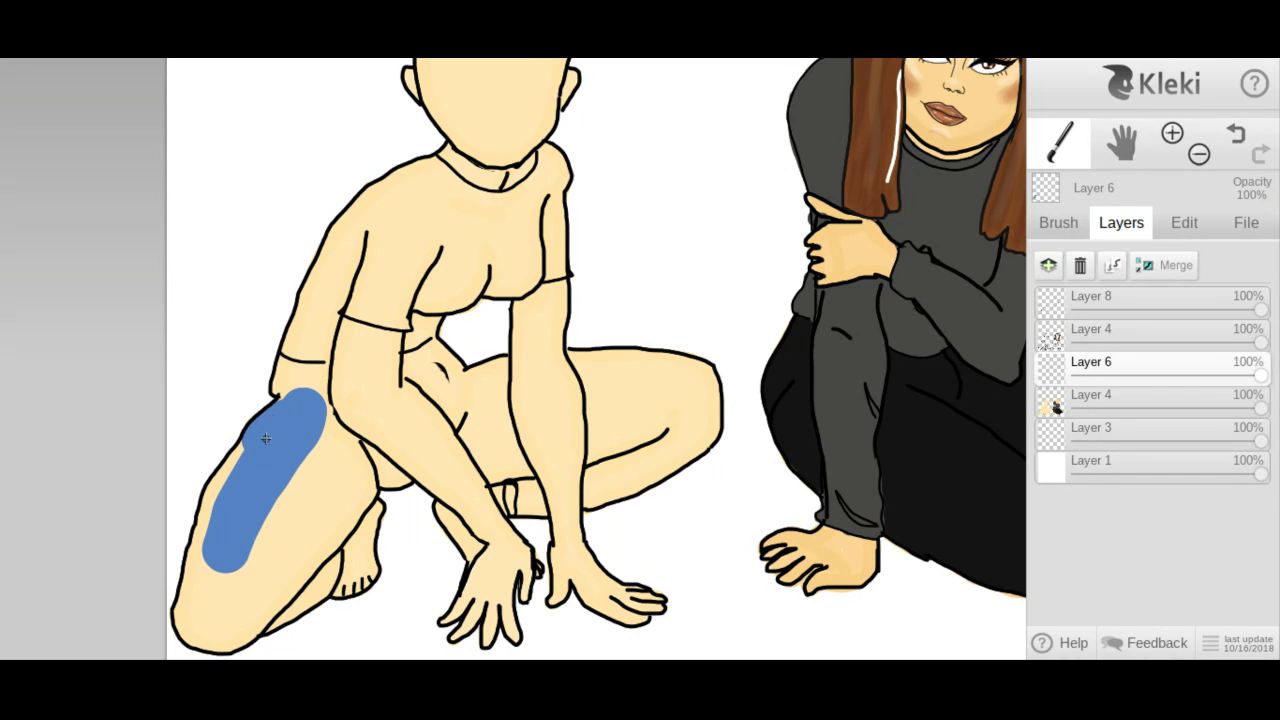
pyautogui.moveTo(252, 466)
pyautogui.mouseDown()
pyautogui.moveTo(219, 522)
pyautogui.moveTo(231, 583)
pyautogui.moveTo(265, 546)
pyautogui.moveTo(313, 445)
pyautogui.moveTo(340, 465)
pyautogui.moveTo(305, 409)
pyautogui.mouseUp()
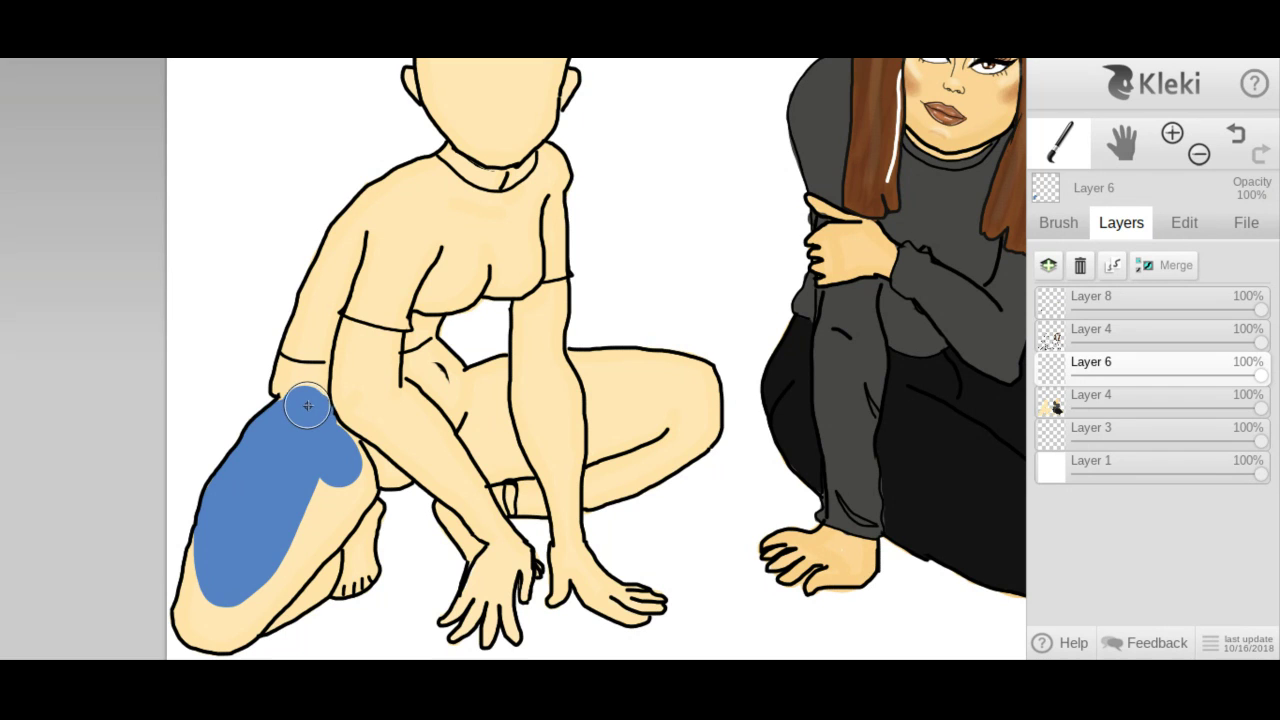
pyautogui.moveTo(295, 383)
pyautogui.mouseDown()
pyautogui.moveTo(288, 374)
pyautogui.moveTo(300, 386)
pyautogui.moveTo(306, 376)
pyautogui.moveTo(306, 437)
pyautogui.moveTo(330, 495)
pyautogui.moveTo(251, 600)
pyautogui.moveTo(204, 558)
pyautogui.moveTo(207, 617)
pyautogui.moveTo(250, 628)
pyautogui.moveTo(194, 609)
pyautogui.moveTo(220, 627)
pyautogui.mouseUp()
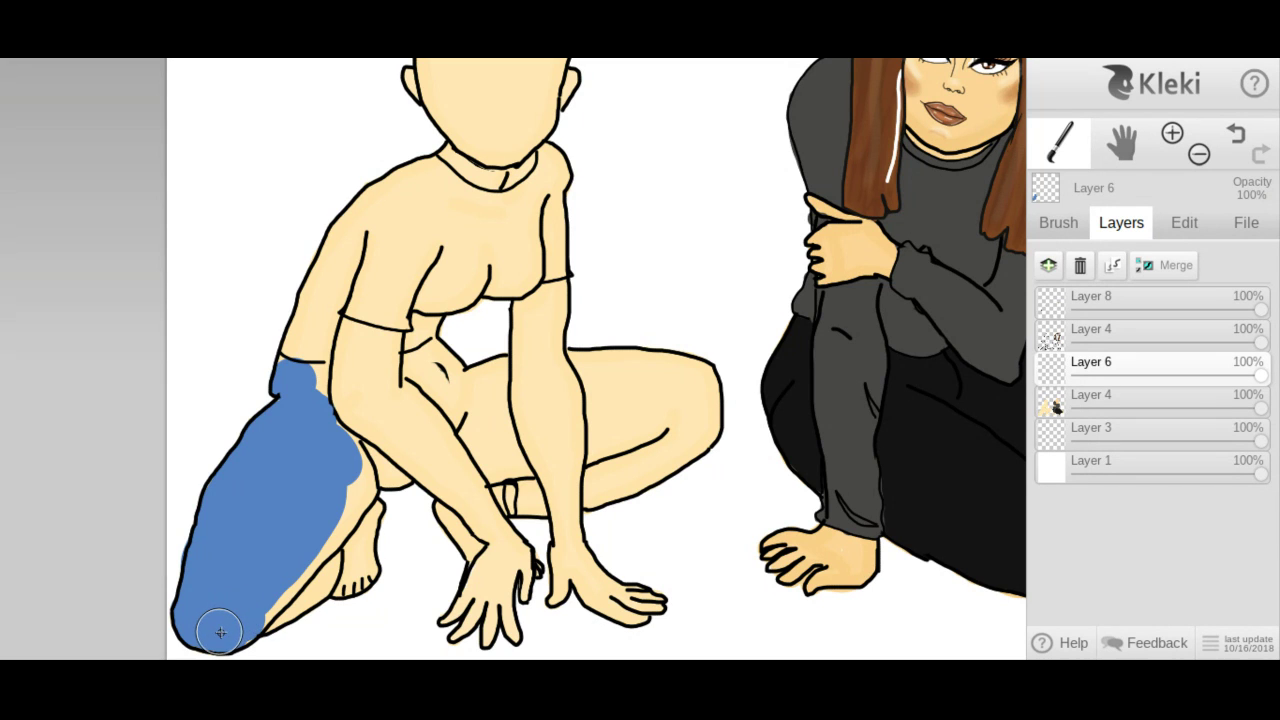
pyautogui.moveTo(220, 630)
pyautogui.mouseDown()
pyautogui.moveTo(263, 594)
pyautogui.moveTo(258, 612)
pyautogui.moveTo(285, 598)
pyautogui.moveTo(308, 566)
pyautogui.mouseUp()
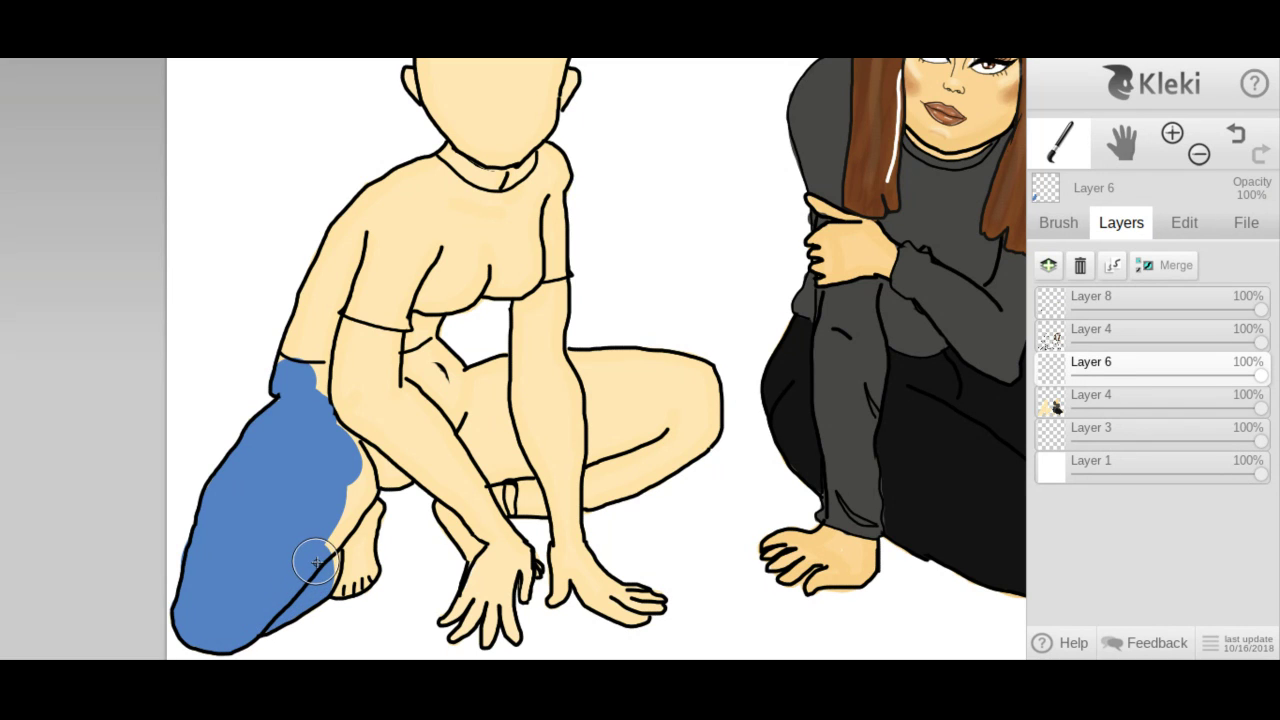
pyautogui.moveTo(316, 562); pyautogui.dragTo(313, 575)
pyautogui.moveTo(313, 583)
pyautogui.mouseDown()
pyautogui.moveTo(337, 470)
pyautogui.moveTo(355, 465)
pyautogui.moveTo(326, 528)
pyautogui.moveTo(354, 486)
pyautogui.moveTo(319, 436)
pyautogui.moveTo(361, 472)
pyautogui.moveTo(400, 465)
pyautogui.mouseUp()
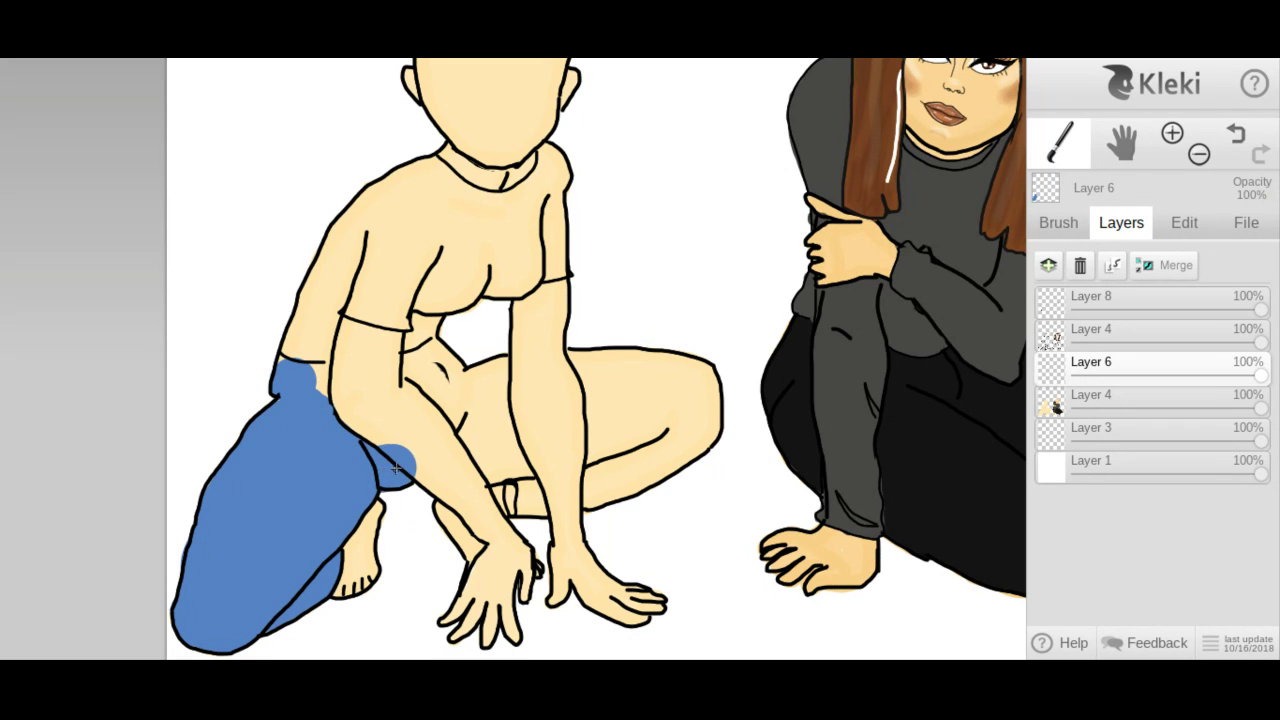
# Erase the blue paint spilling over the forearm with a size 15 eraser.
pyautogui.click(1086, 220)
pyautogui.click(1246, 430)
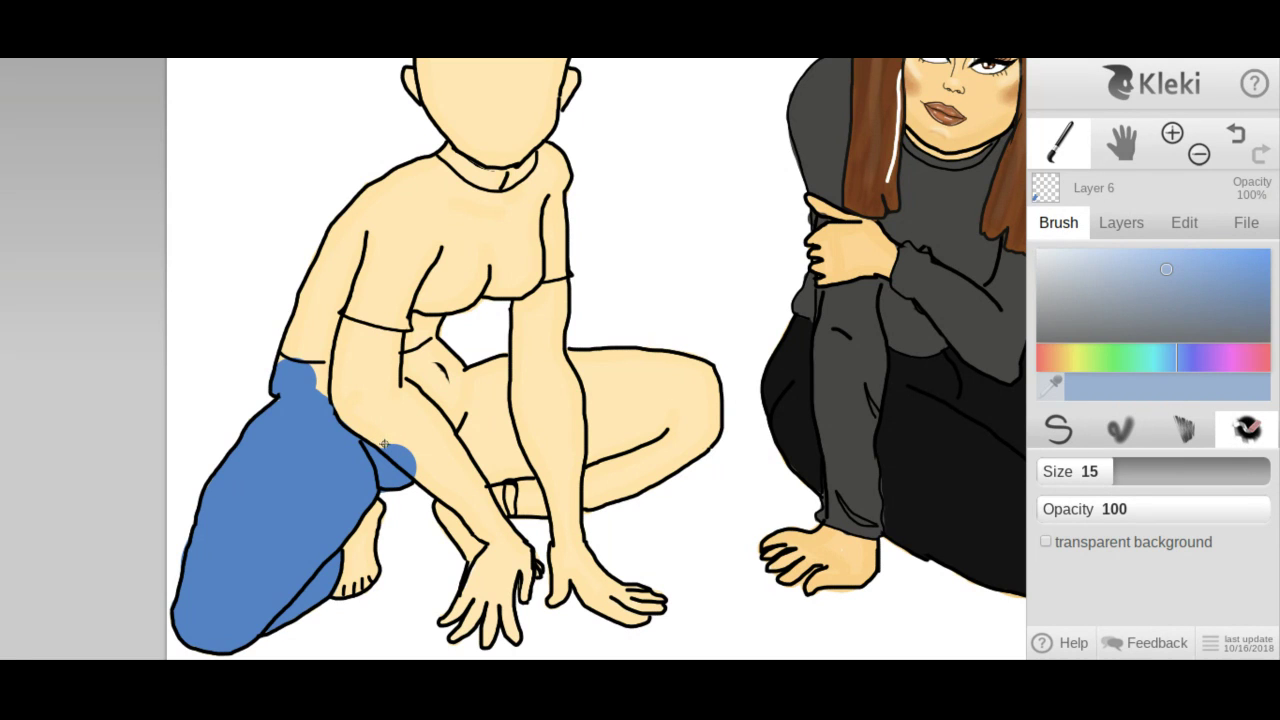
pyautogui.moveTo(384, 443); pyautogui.dragTo(418, 474)
# Paint the figure's other bent leg and front hip blue at size 50, filling the narrow areas around the arm at size 17.
pyautogui.click(1058, 428)
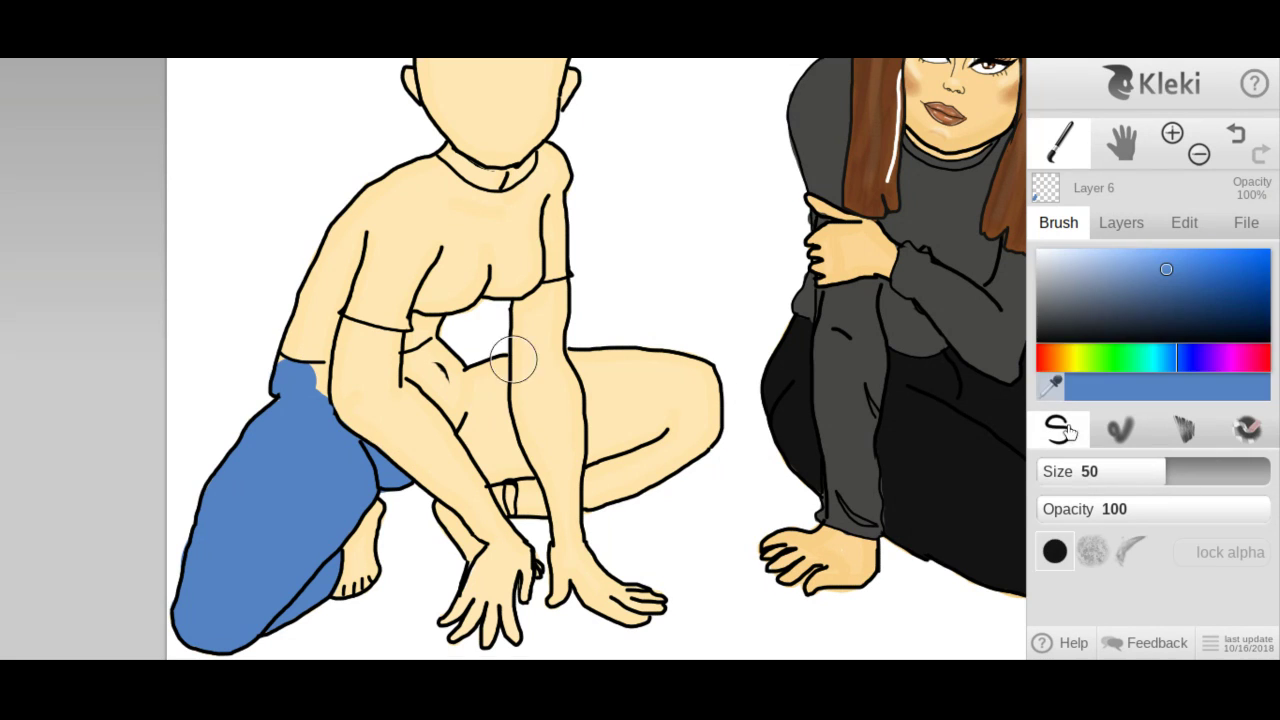
pyautogui.moveTo(618, 410)
pyautogui.mouseDown()
pyautogui.moveTo(619, 441)
pyautogui.moveTo(675, 391)
pyautogui.moveTo(630, 454)
pyautogui.moveTo(671, 415)
pyautogui.moveTo(671, 393)
pyautogui.moveTo(613, 372)
pyautogui.moveTo(699, 383)
pyautogui.moveTo(695, 433)
pyautogui.moveTo(632, 472)
pyautogui.moveTo(607, 477)
pyautogui.moveTo(608, 372)
pyautogui.moveTo(608, 450)
pyautogui.mouseUp()
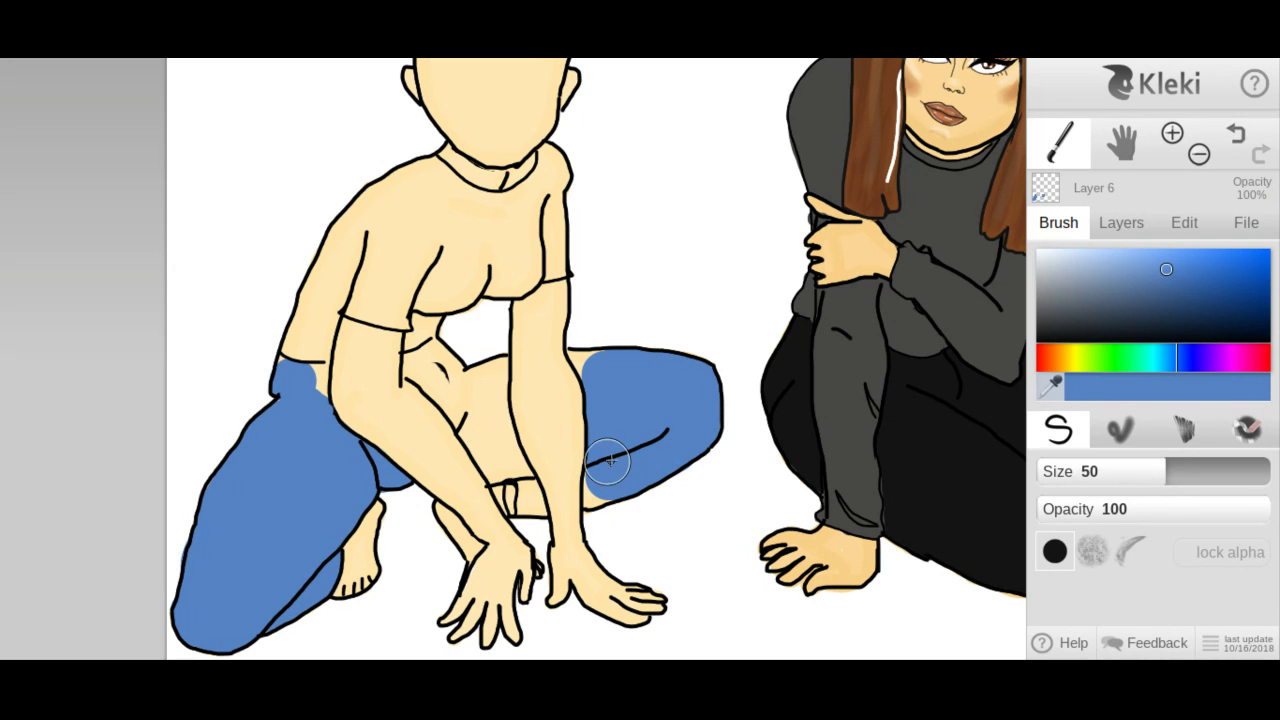
pyautogui.moveTo(473, 393); pyautogui.dragTo(491, 459)
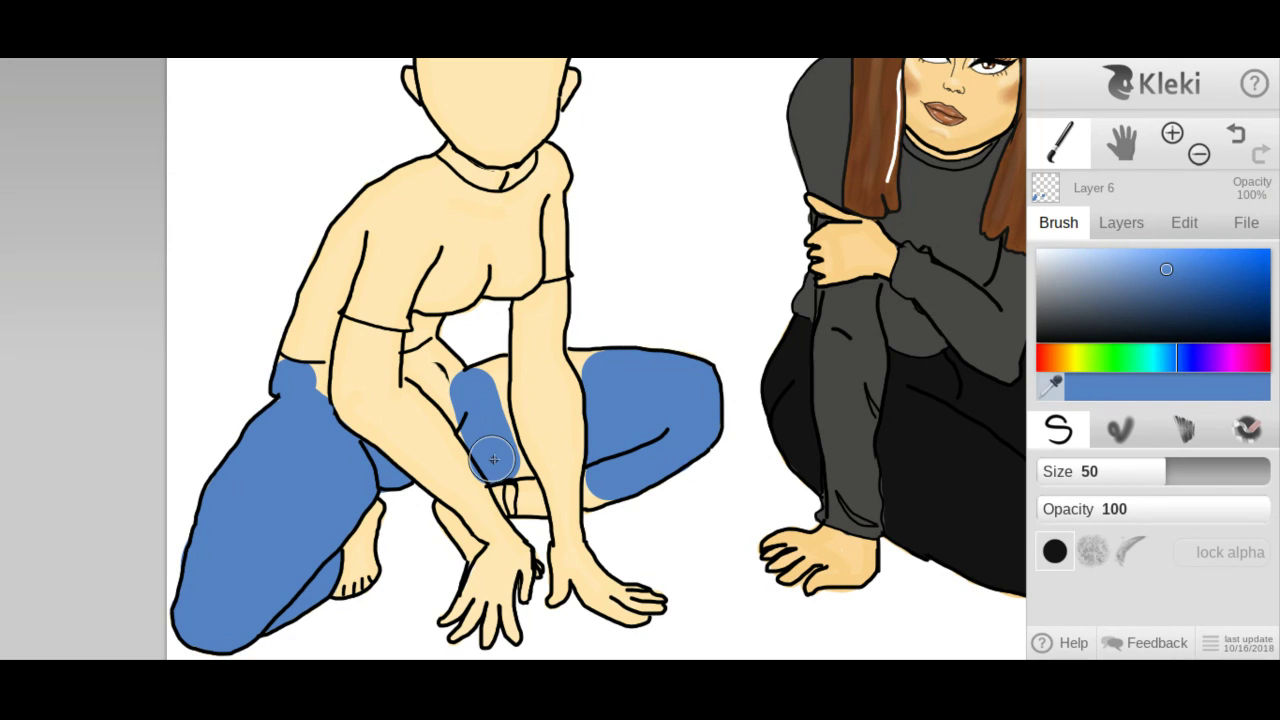
pyautogui.moveTo(429, 368); pyautogui.dragTo(450, 382)
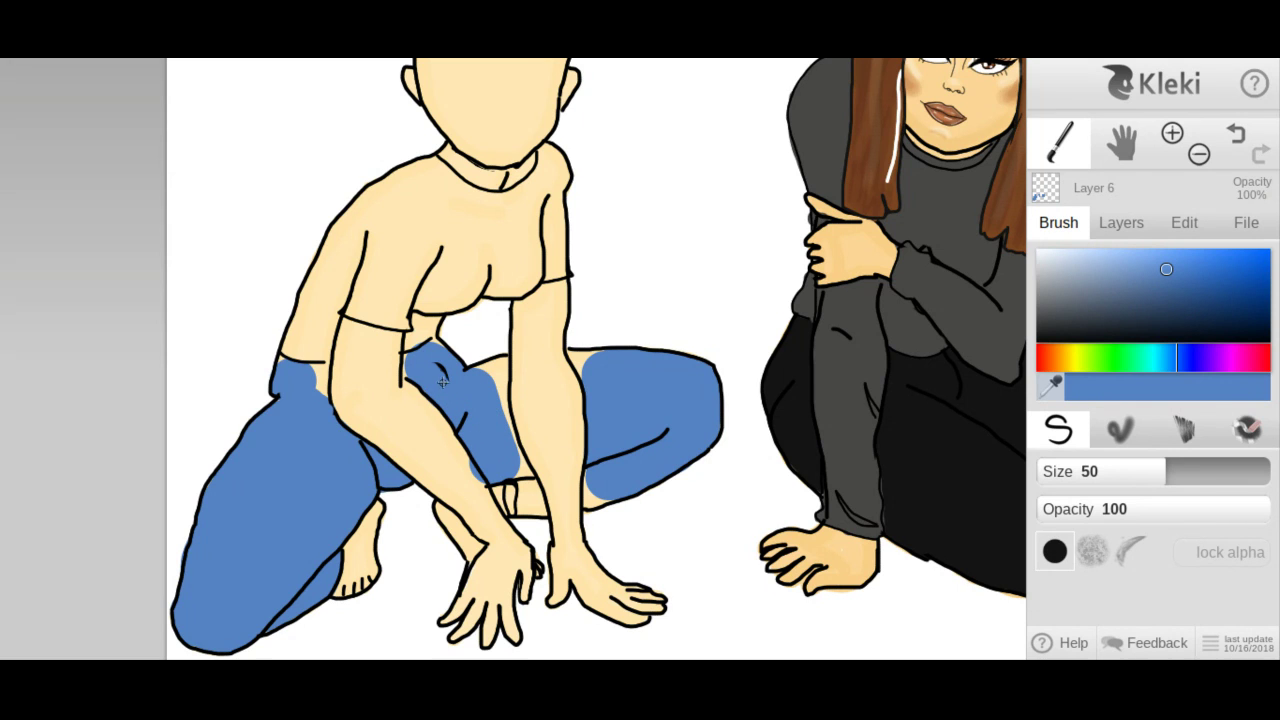
pyautogui.moveTo(455, 378); pyautogui.dragTo(492, 390)
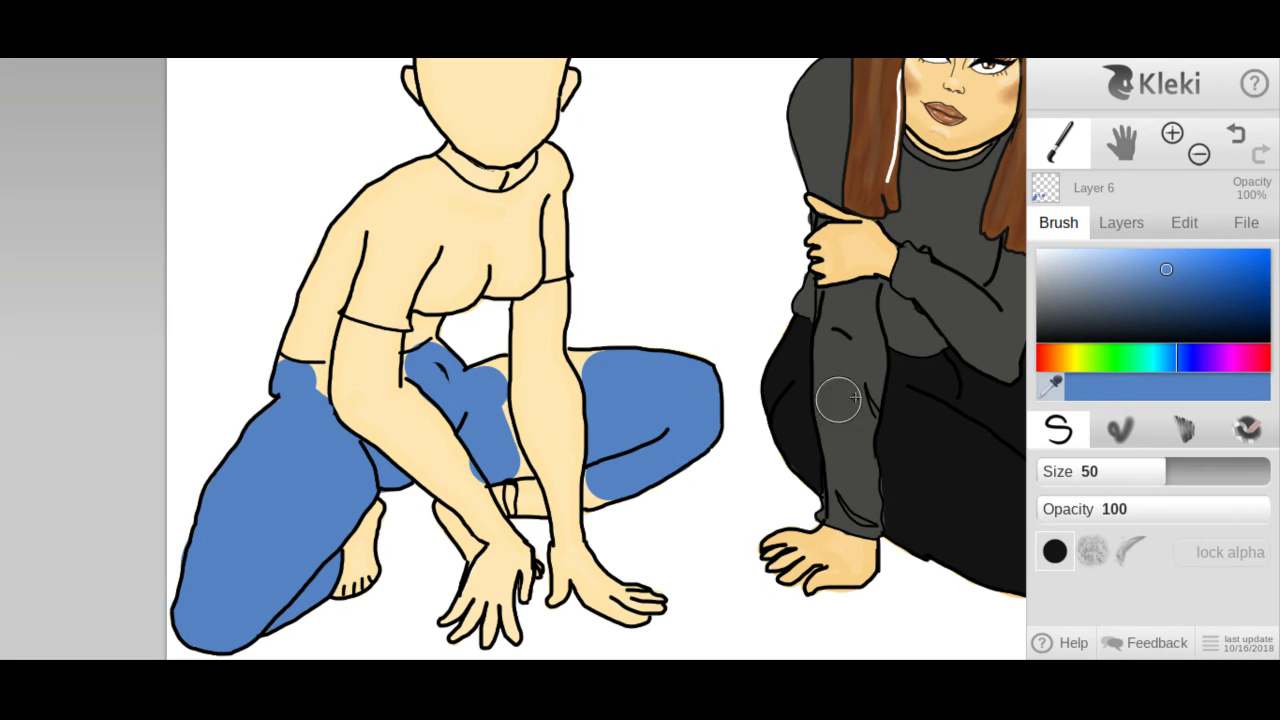
pyautogui.click(1100, 475)
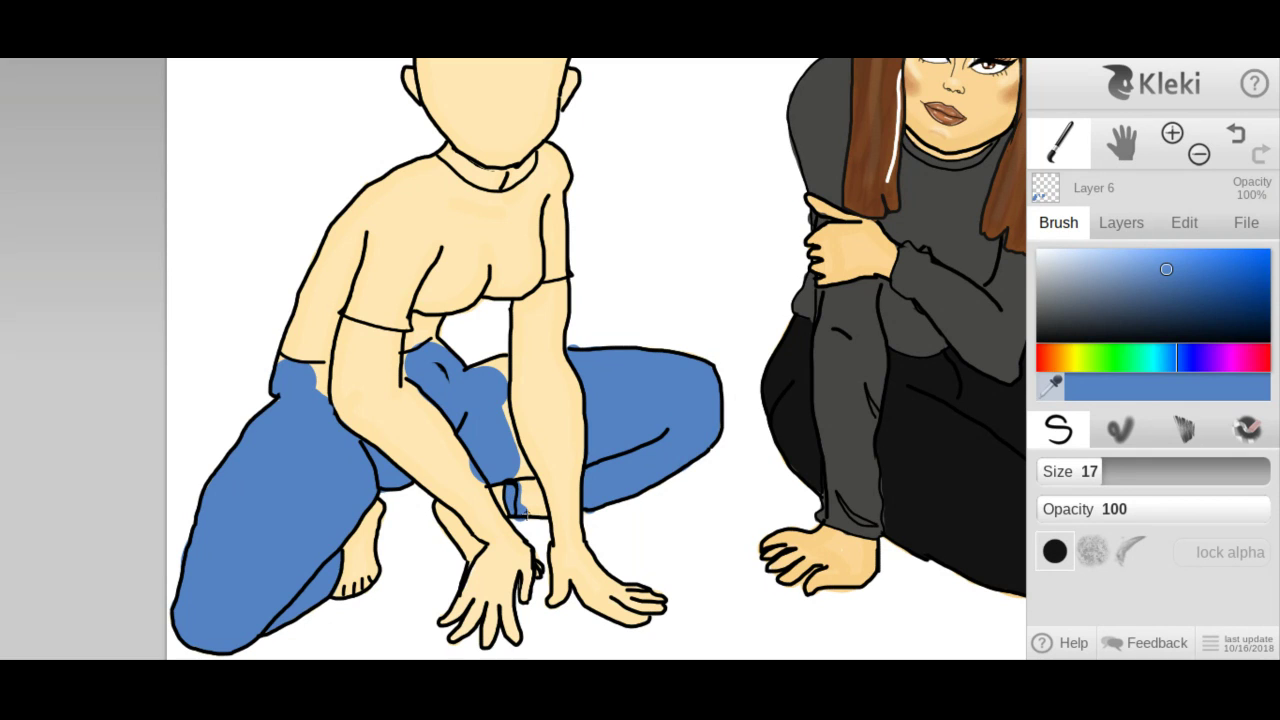
pyautogui.moveTo(526, 514)
pyautogui.mouseDown()
pyautogui.moveTo(542, 512)
pyautogui.moveTo(540, 490)
pyautogui.moveTo(520, 484)
pyautogui.moveTo(514, 453)
pyautogui.mouseUp()
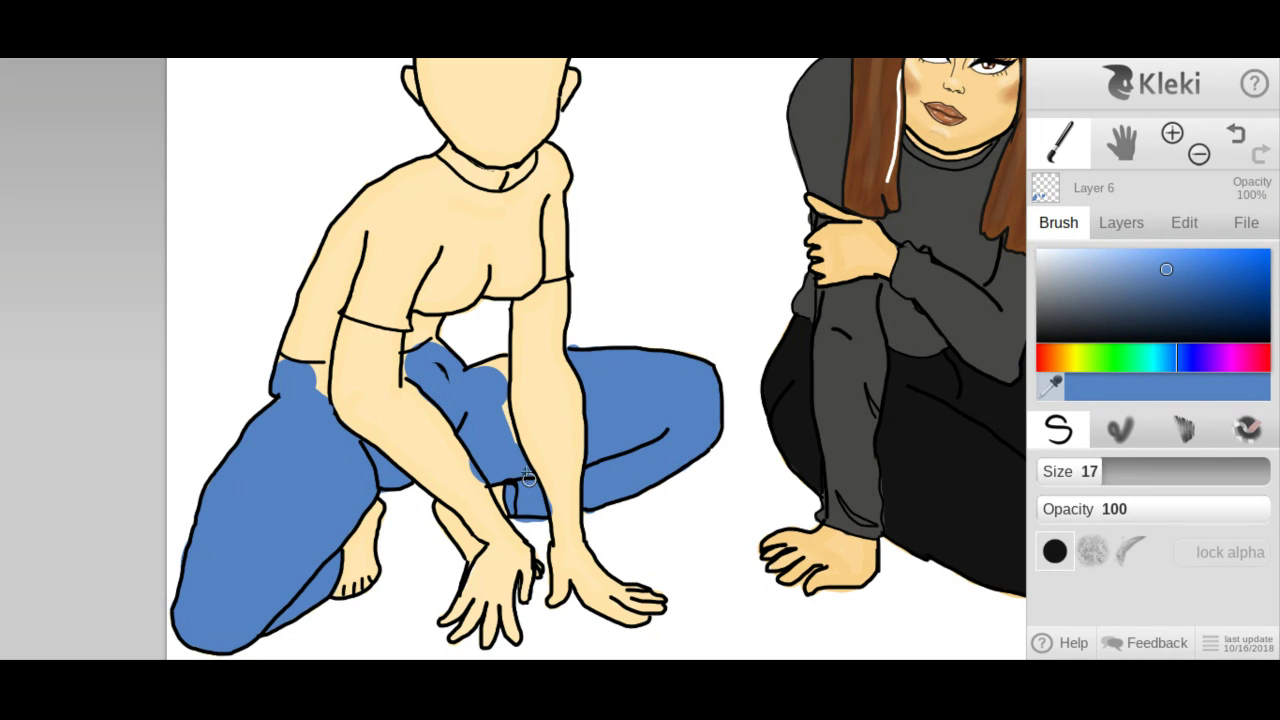
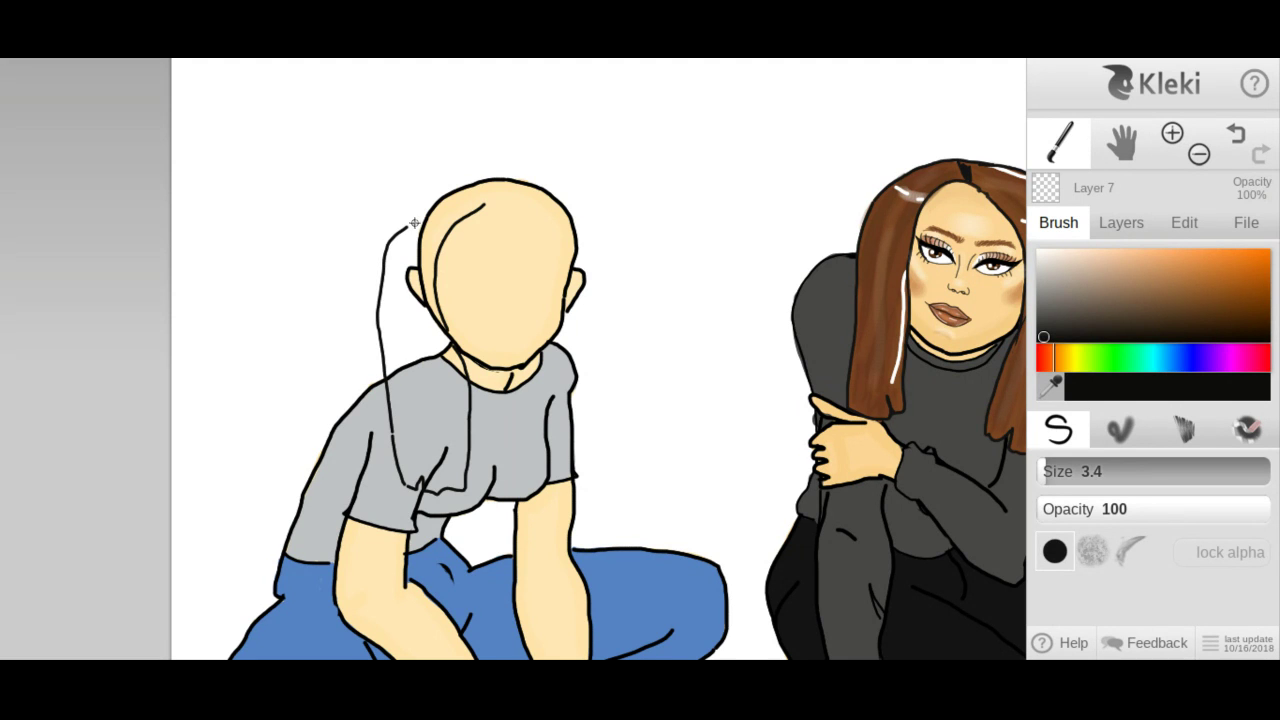
# Undo the last hair stroke and outline long wavy hair on both sides of the figure's head in black at size 3.4.
pyautogui.click(1245, 137)
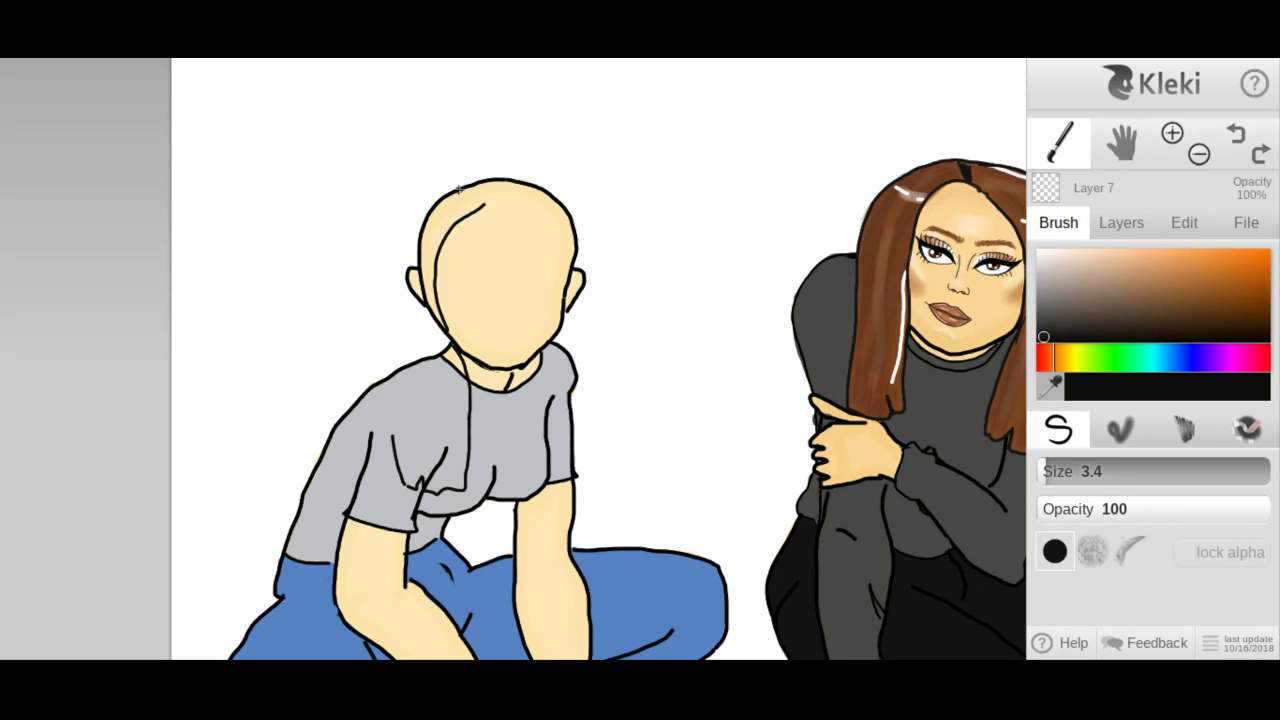
pyautogui.moveTo(432, 190)
pyautogui.mouseDown()
pyautogui.moveTo(378, 305)
pyautogui.moveTo(397, 454)
pyautogui.mouseUp()
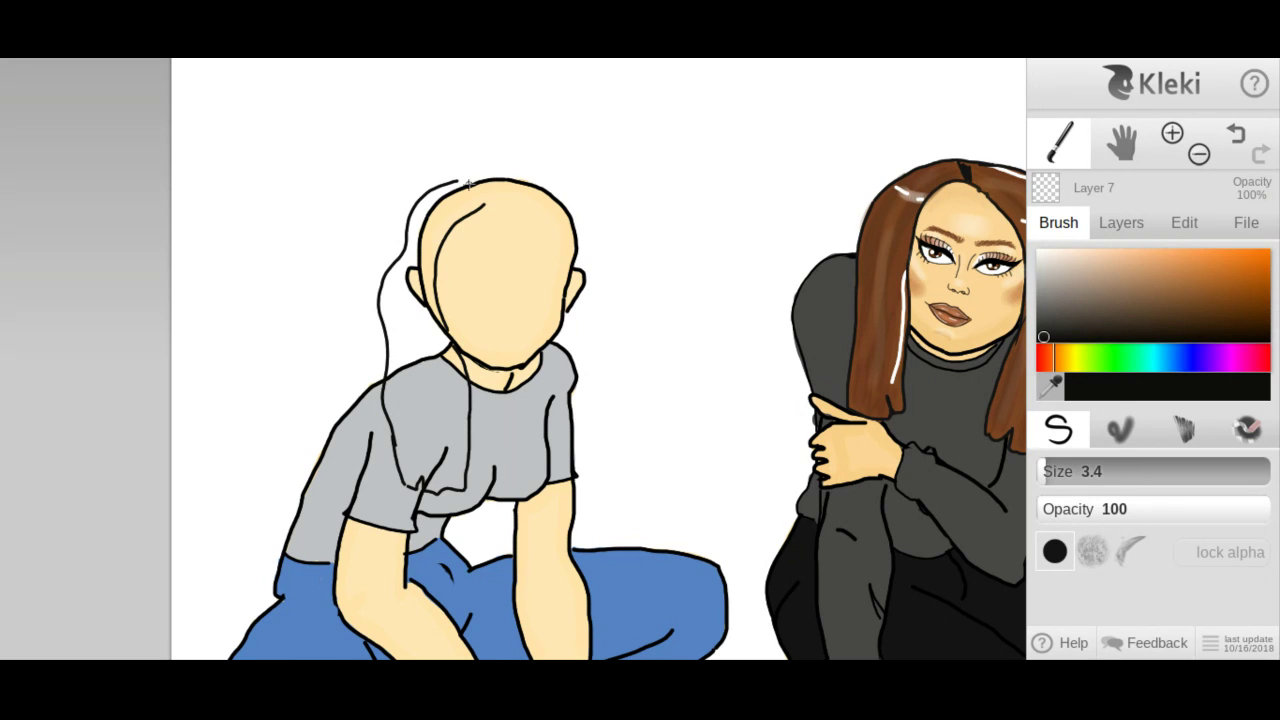
pyautogui.moveTo(472, 181); pyautogui.dragTo(496, 188)
pyautogui.moveTo(468, 180)
pyautogui.mouseDown()
pyautogui.moveTo(552, 192)
pyautogui.moveTo(580, 218)
pyautogui.moveTo(600, 312)
pyautogui.moveTo(594, 447)
pyautogui.mouseUp()
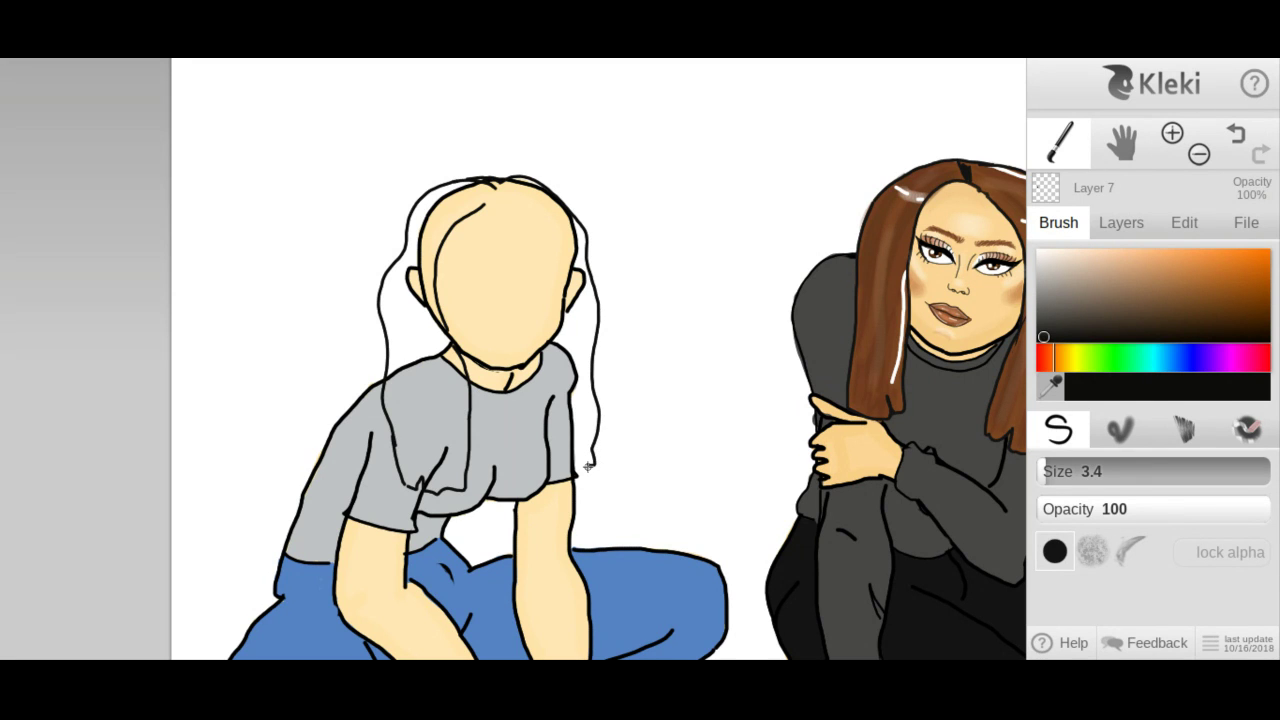
pyautogui.moveTo(537, 459); pyautogui.dragTo(545, 357)
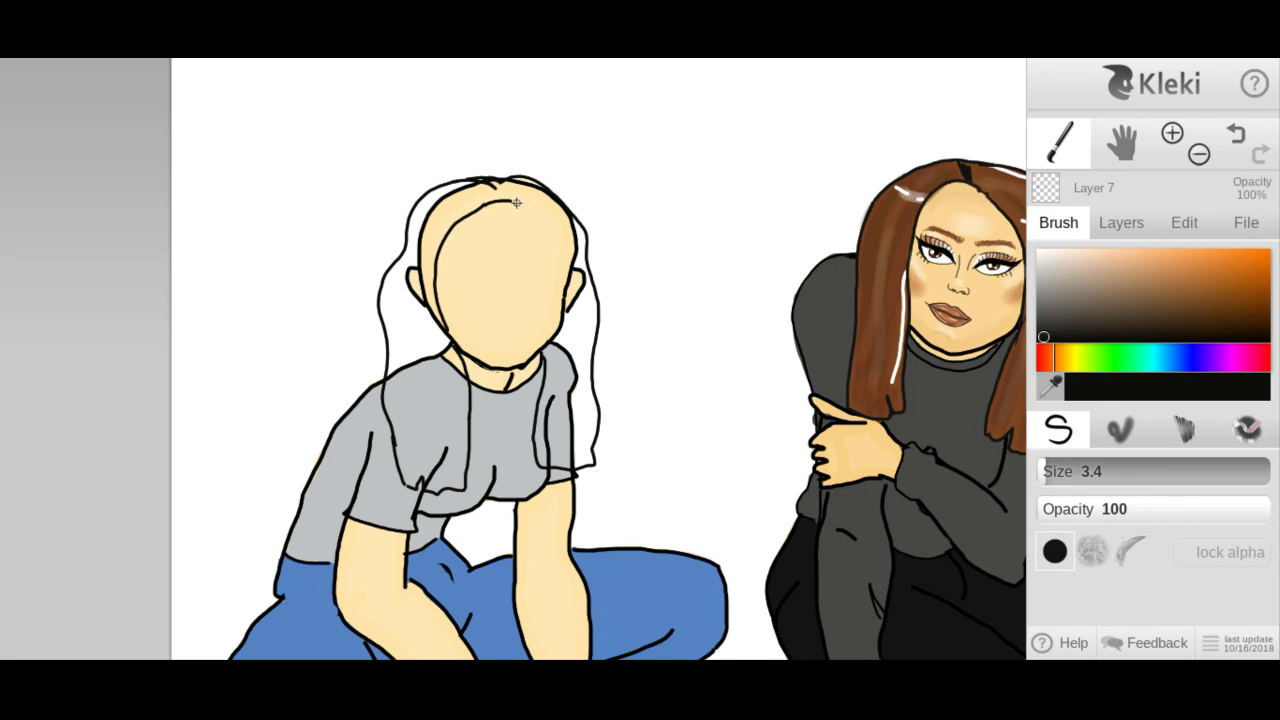
# Draw the inner hairline from the forehead down along the side of the face to the neck, redrawing the stroke once.
pyautogui.moveTo(517, 203)
pyautogui.mouseDown()
pyautogui.moveTo(545, 238)
pyautogui.moveTo(552, 330)
pyautogui.mouseUp()
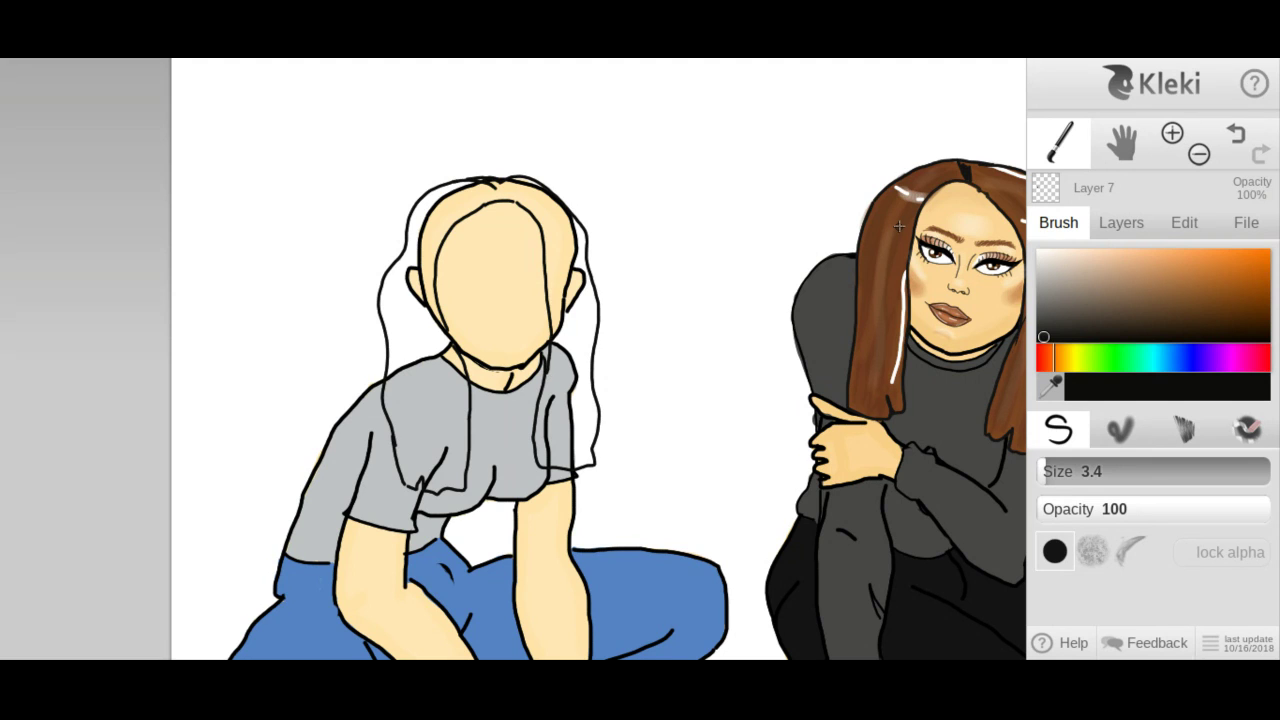
pyautogui.hotkey('ctrl', 'z')
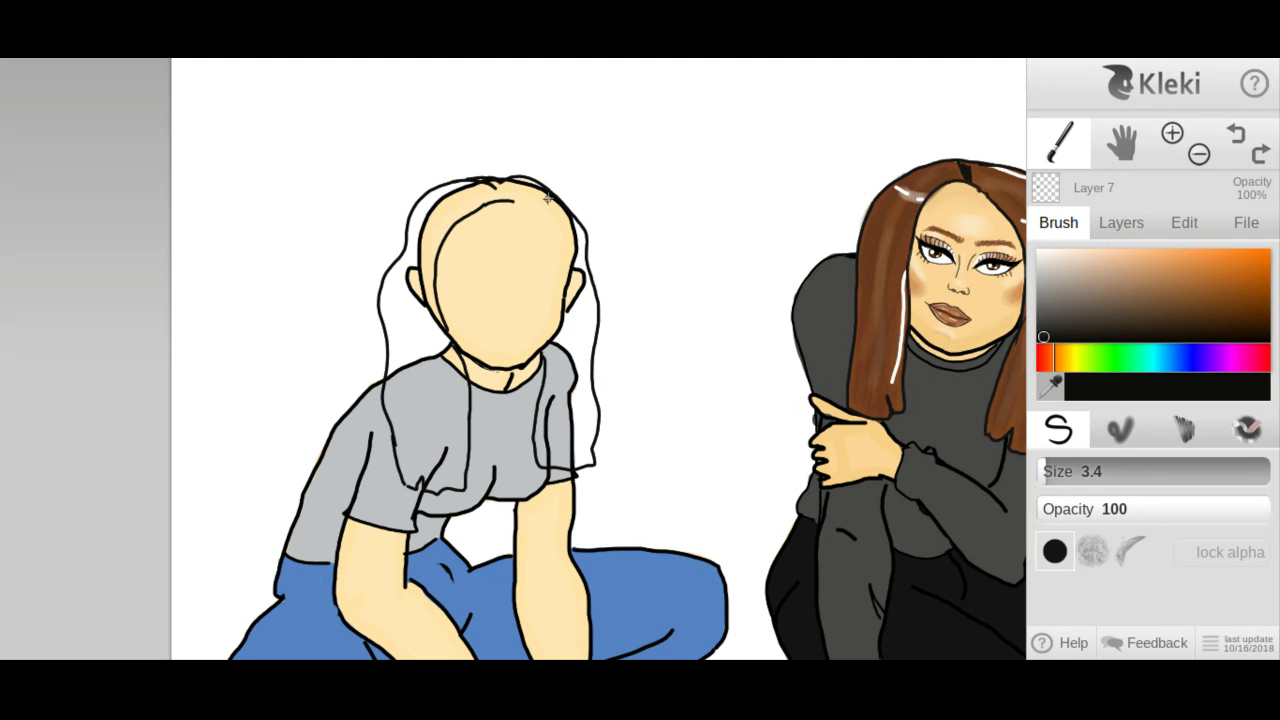
pyautogui.moveTo(512, 204)
pyautogui.mouseDown()
pyautogui.moveTo(542, 232)
pyautogui.moveTo(565, 292)
pyautogui.moveTo(556, 370)
pyautogui.mouseUp()
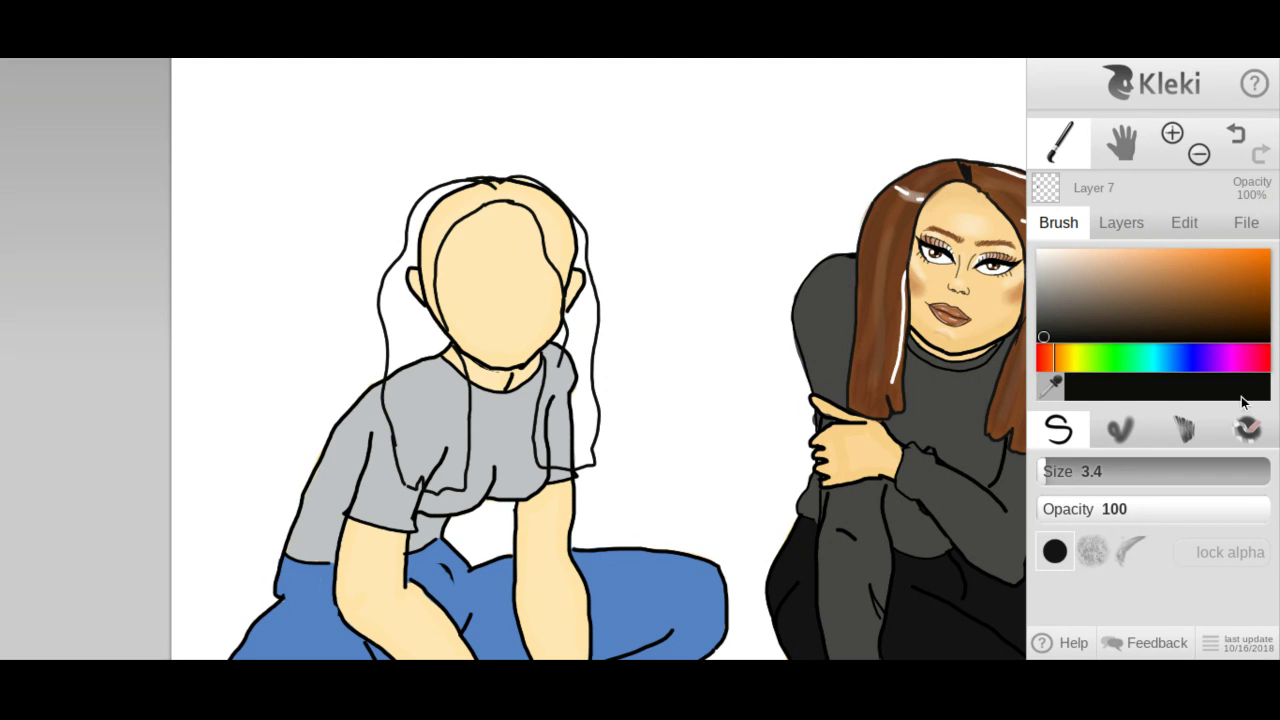
pyautogui.click(1247, 428)
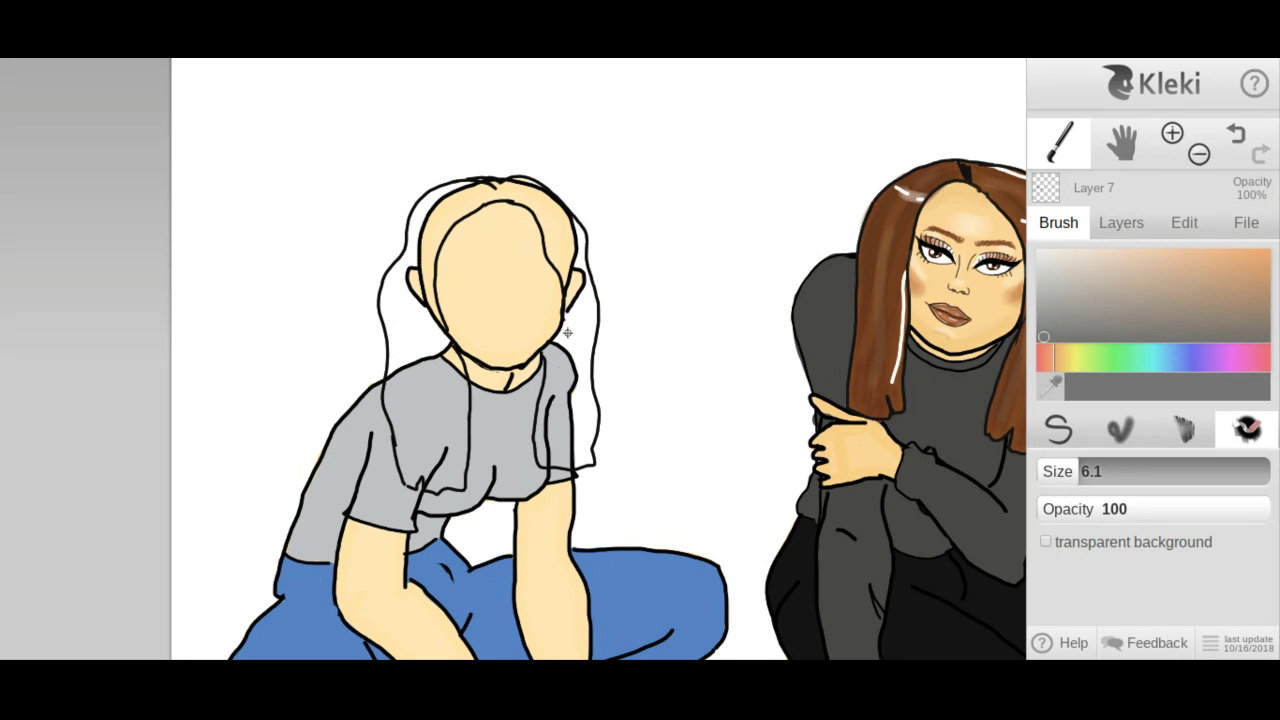
# Add a new layer for the hair colour and place it between the line-art Layer 4 and Layer 6.
pyautogui.click(1110, 223)
pyautogui.click(1048, 265)
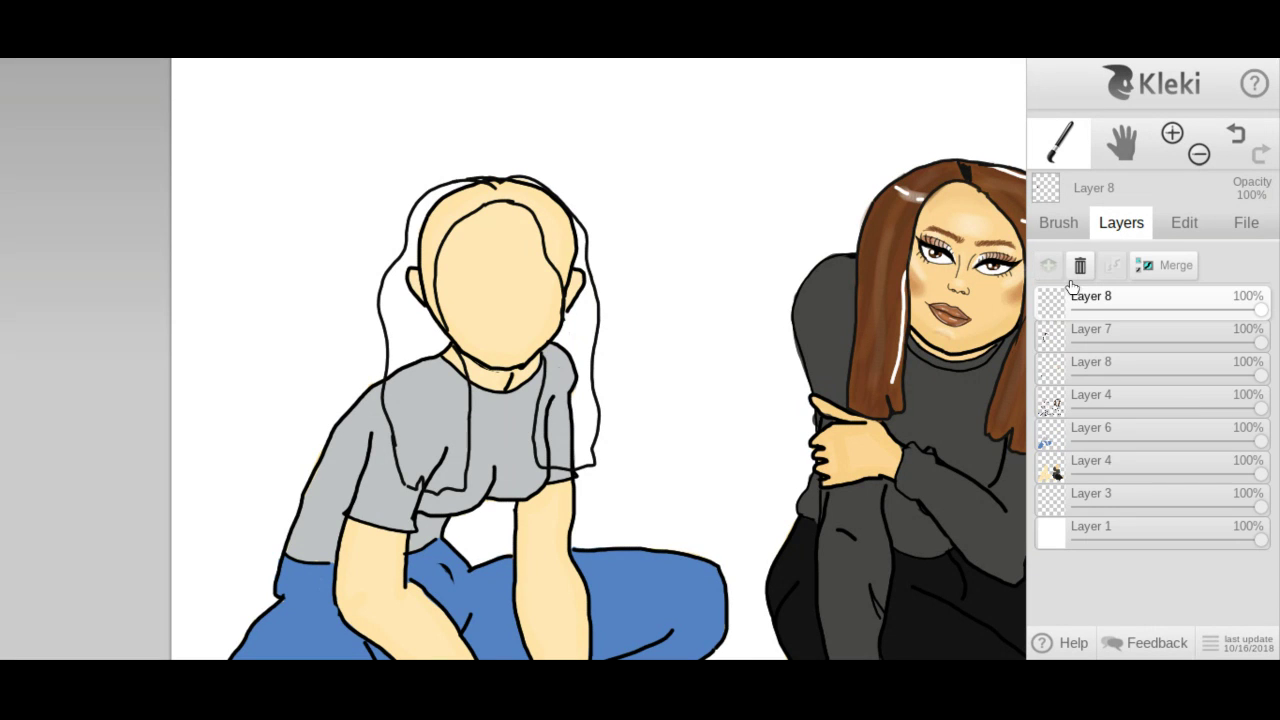
pyautogui.moveTo(1081, 295); pyautogui.dragTo(1081, 395)
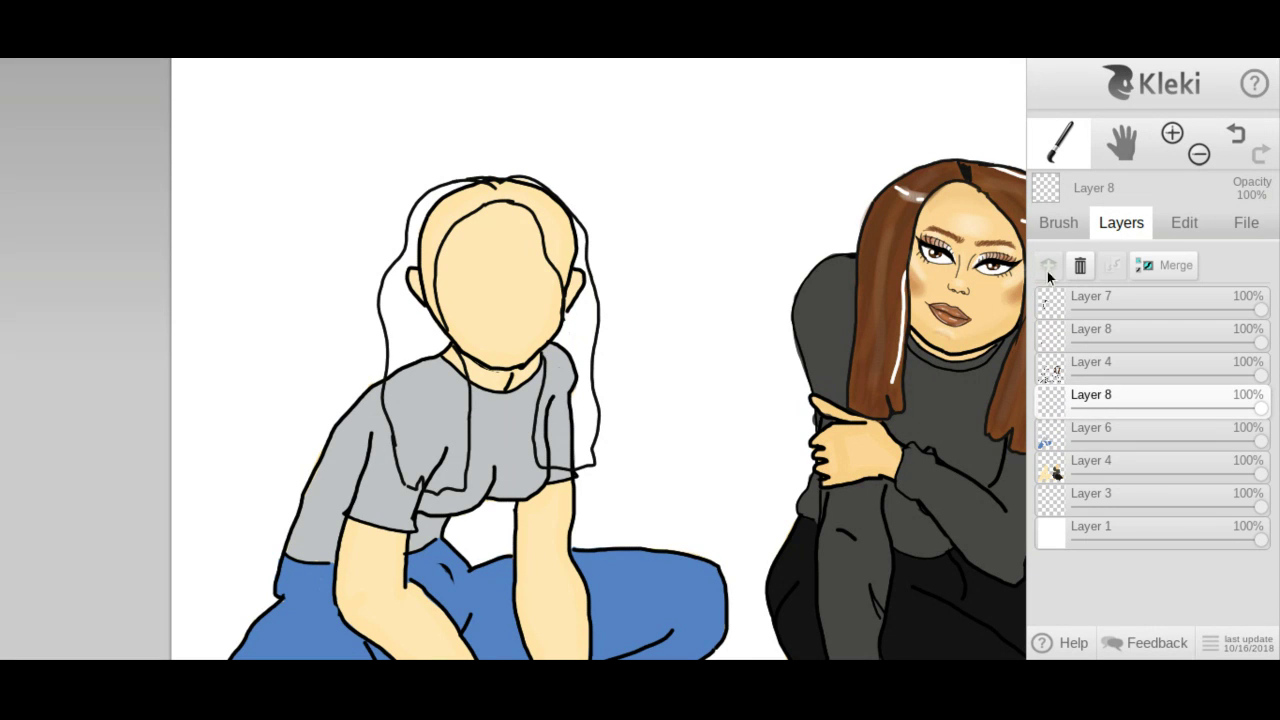
pyautogui.click(1045, 232)
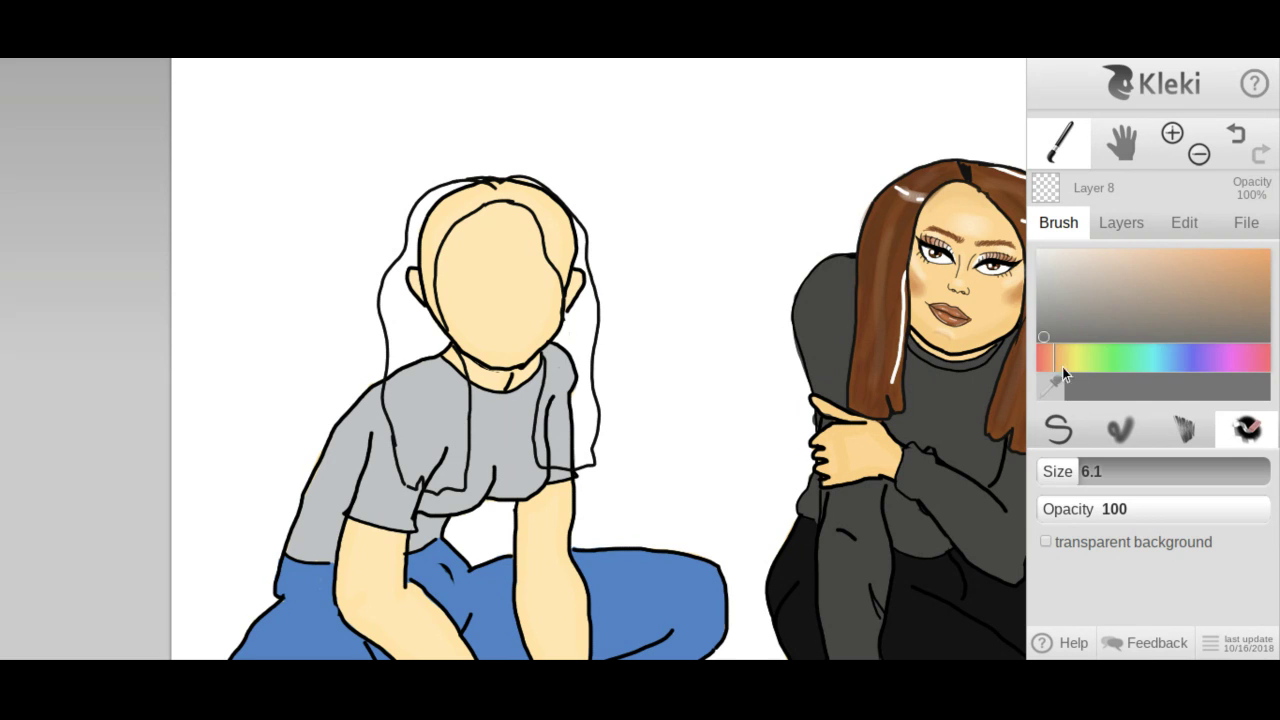
# Paint a dark brown strip of hair along the left side of the figure's face with the pen at size 14.
pyautogui.click(1062, 428)
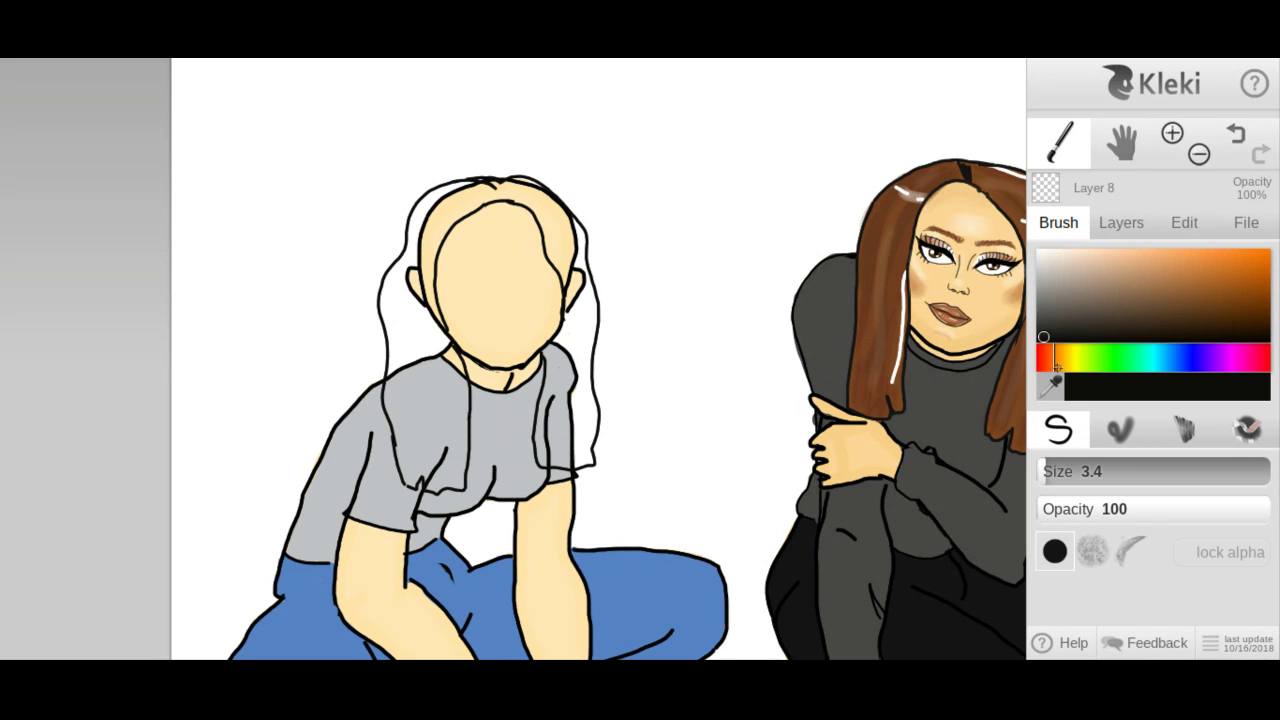
pyautogui.click(1190, 319)
pyautogui.click(1220, 316)
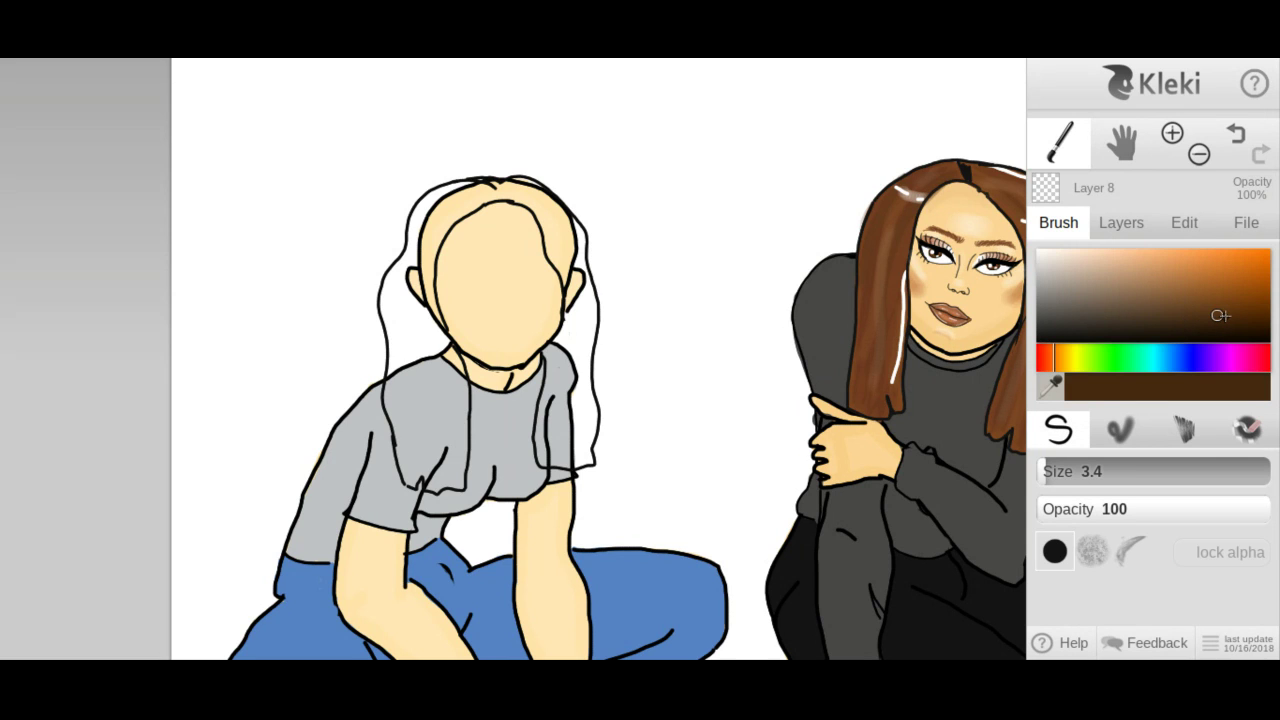
pyautogui.click(1232, 309)
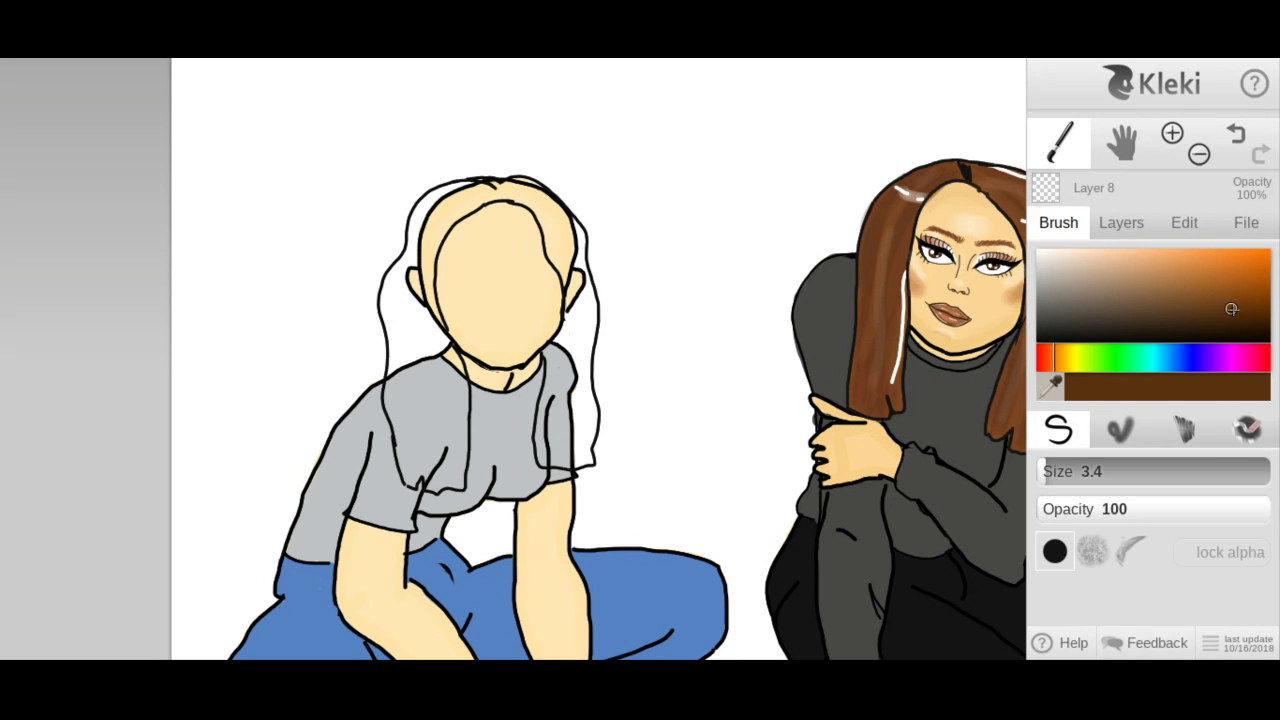
pyautogui.moveTo(1064, 471); pyautogui.dragTo(1090, 473)
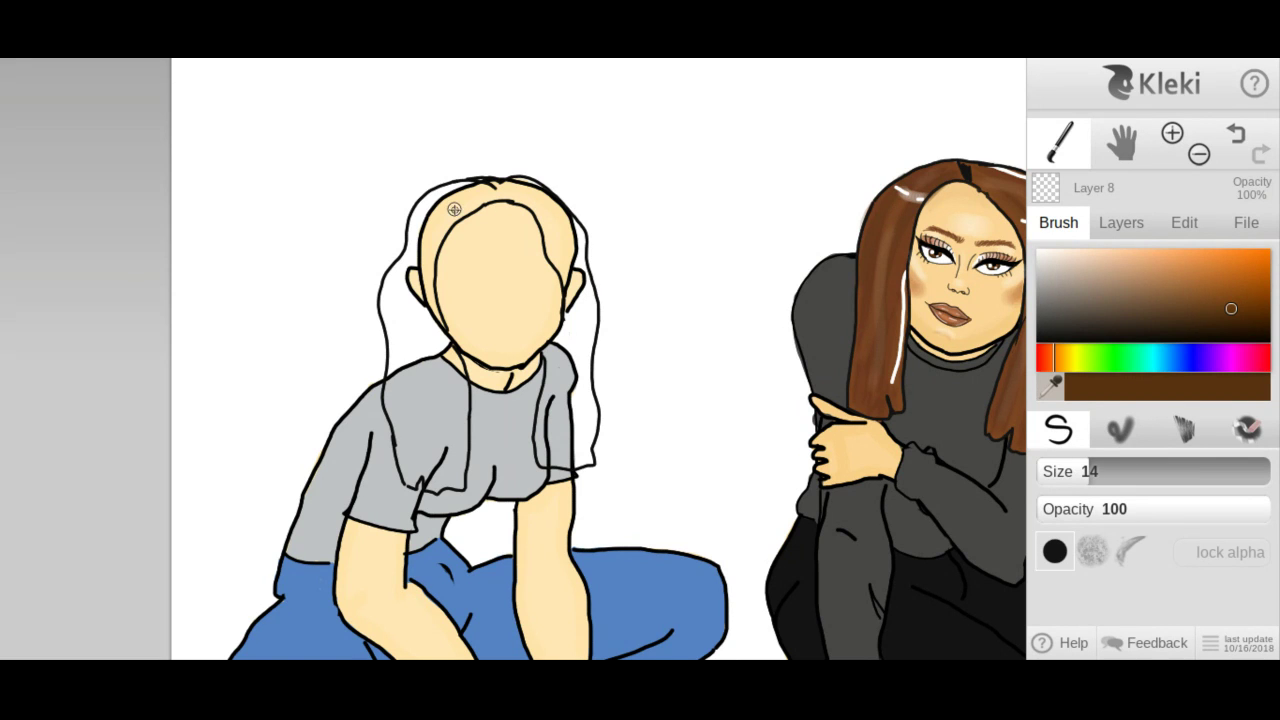
pyautogui.moveTo(447, 200)
pyautogui.mouseDown()
pyautogui.moveTo(398, 295)
pyautogui.moveTo(406, 331)
pyautogui.moveTo(423, 240)
pyautogui.moveTo(418, 366)
pyautogui.mouseUp()
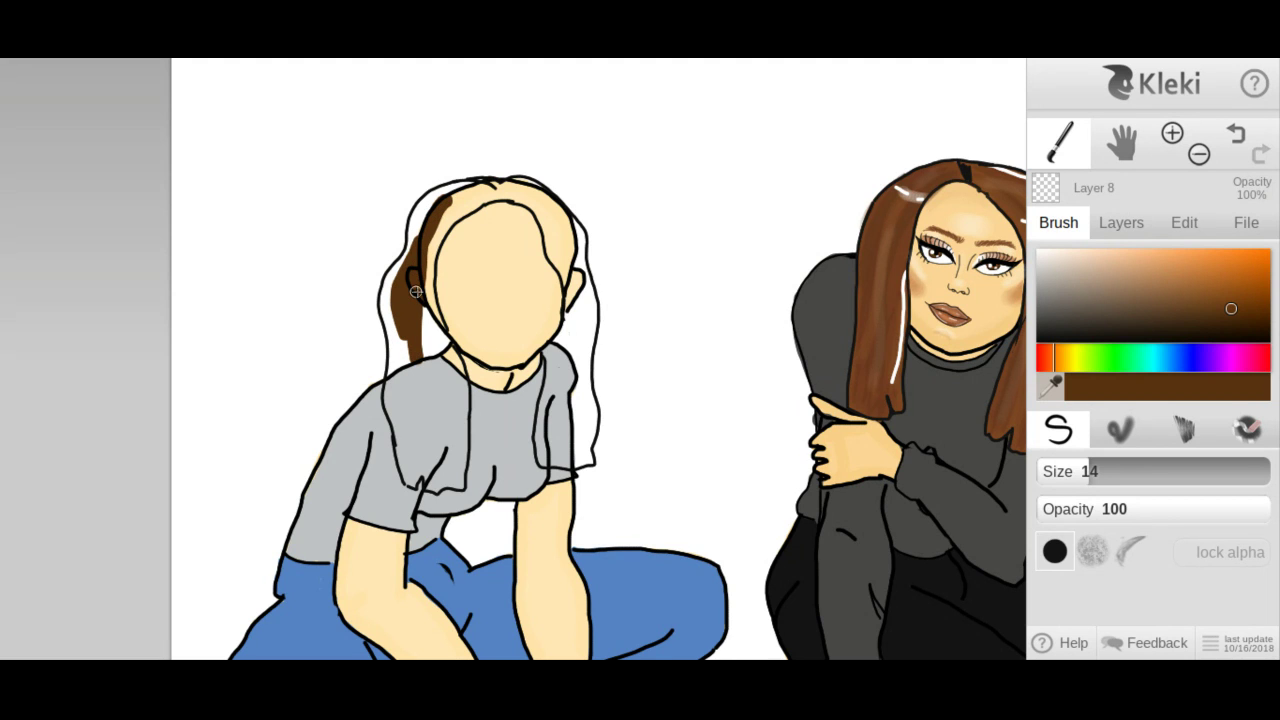
# On the line-art Layer 4, erase the head, ear and shoulder lines covered by the hair with the eraser at size 17.
pyautogui.click(1112, 232)
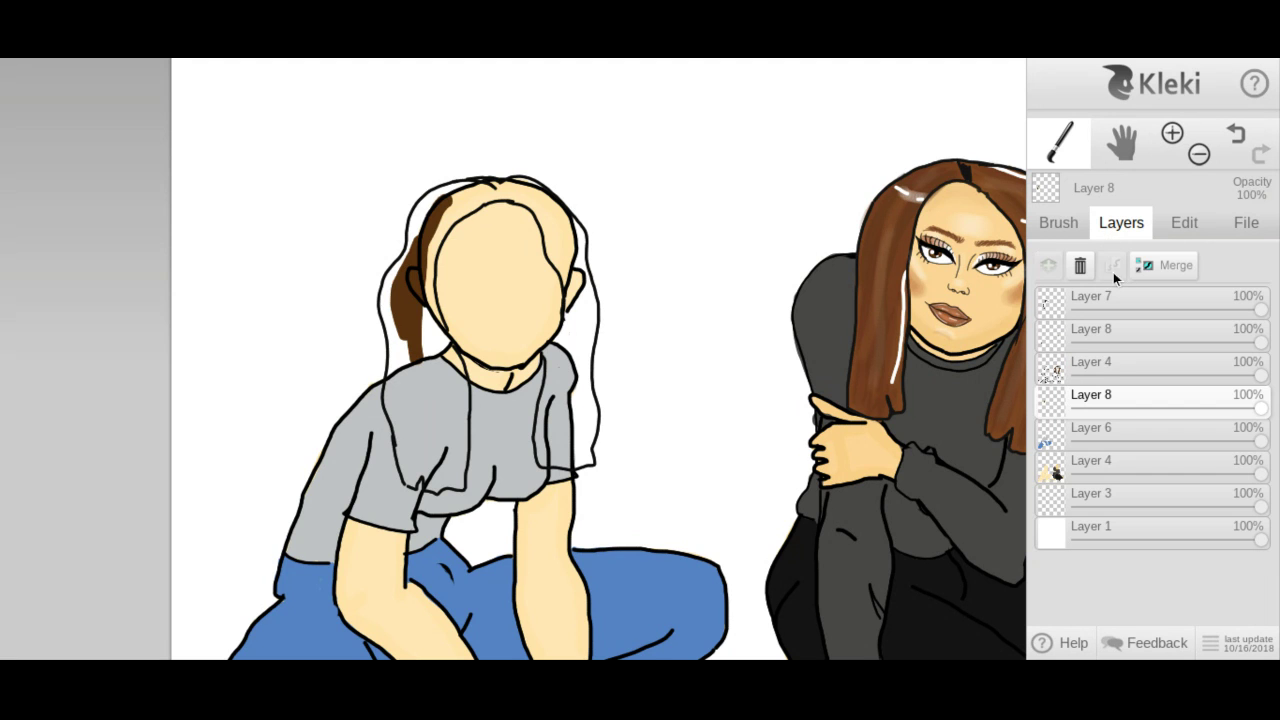
pyautogui.click(1093, 365)
pyautogui.moveTo(1063, 360)
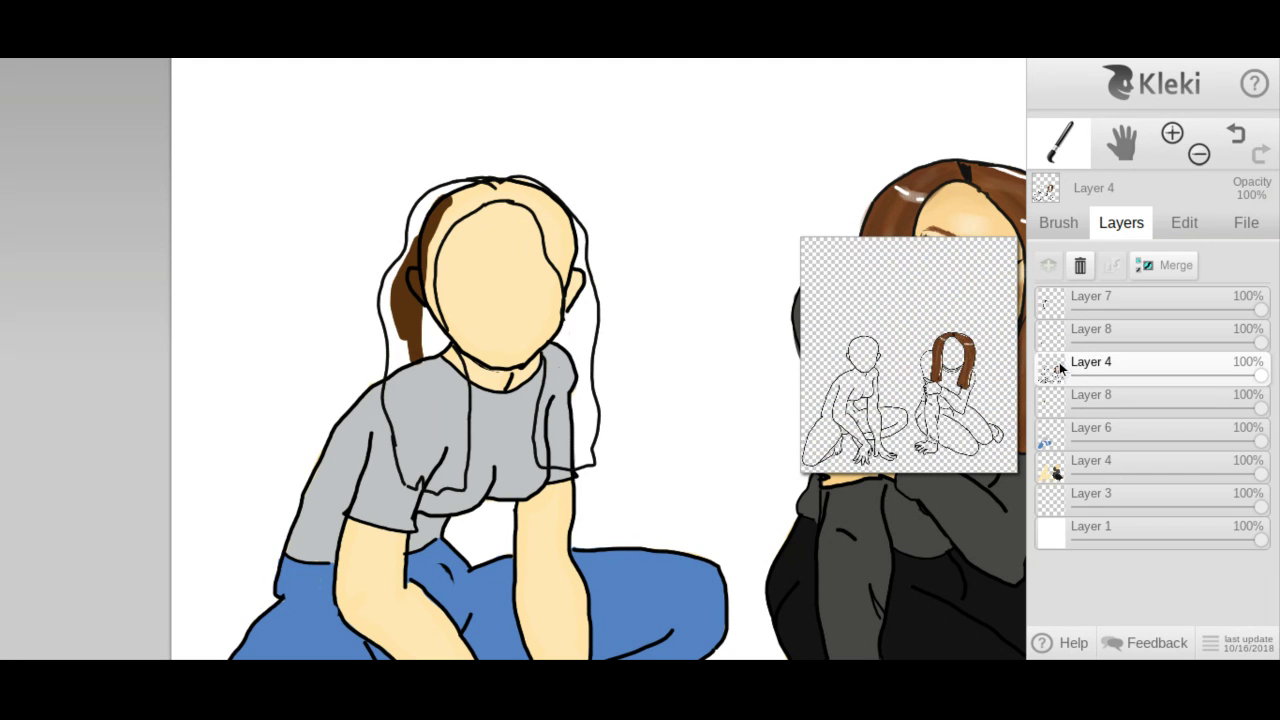
pyautogui.click(1064, 223)
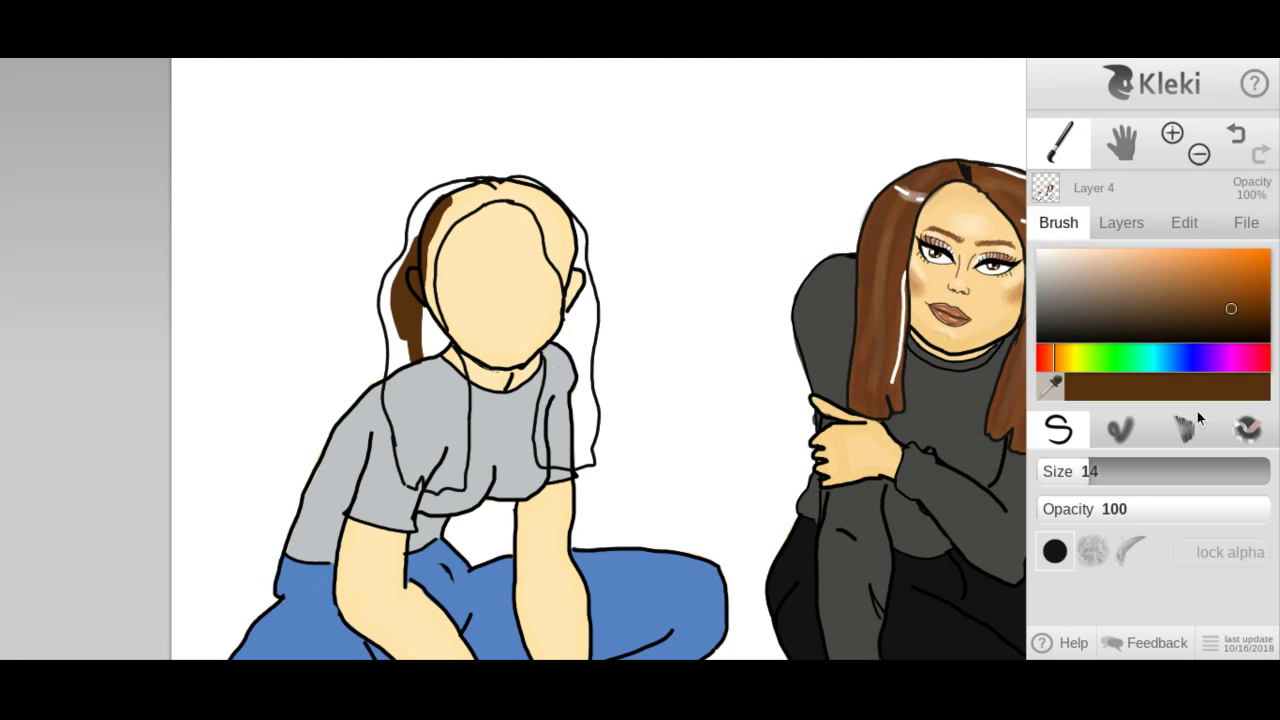
pyautogui.click(1248, 430)
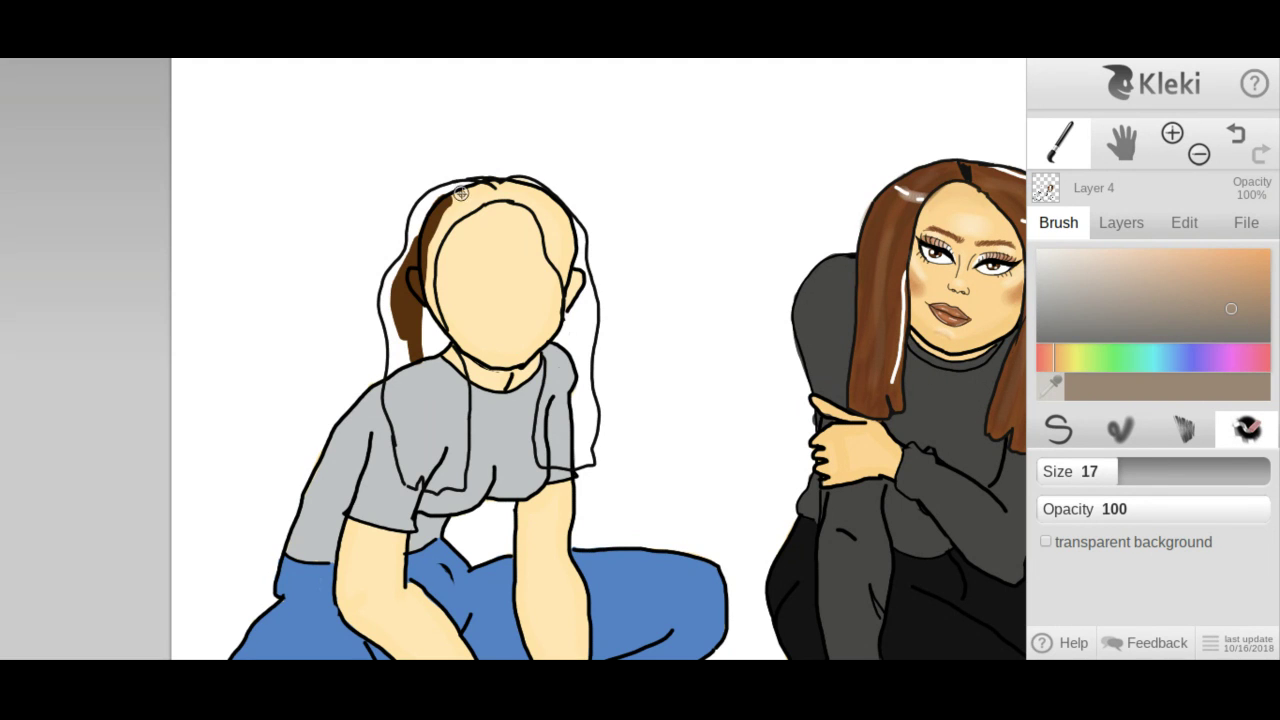
pyautogui.moveTo(435, 211)
pyautogui.mouseDown()
pyautogui.moveTo(416, 272)
pyautogui.moveTo(429, 319)
pyautogui.moveTo(421, 271)
pyautogui.mouseUp()
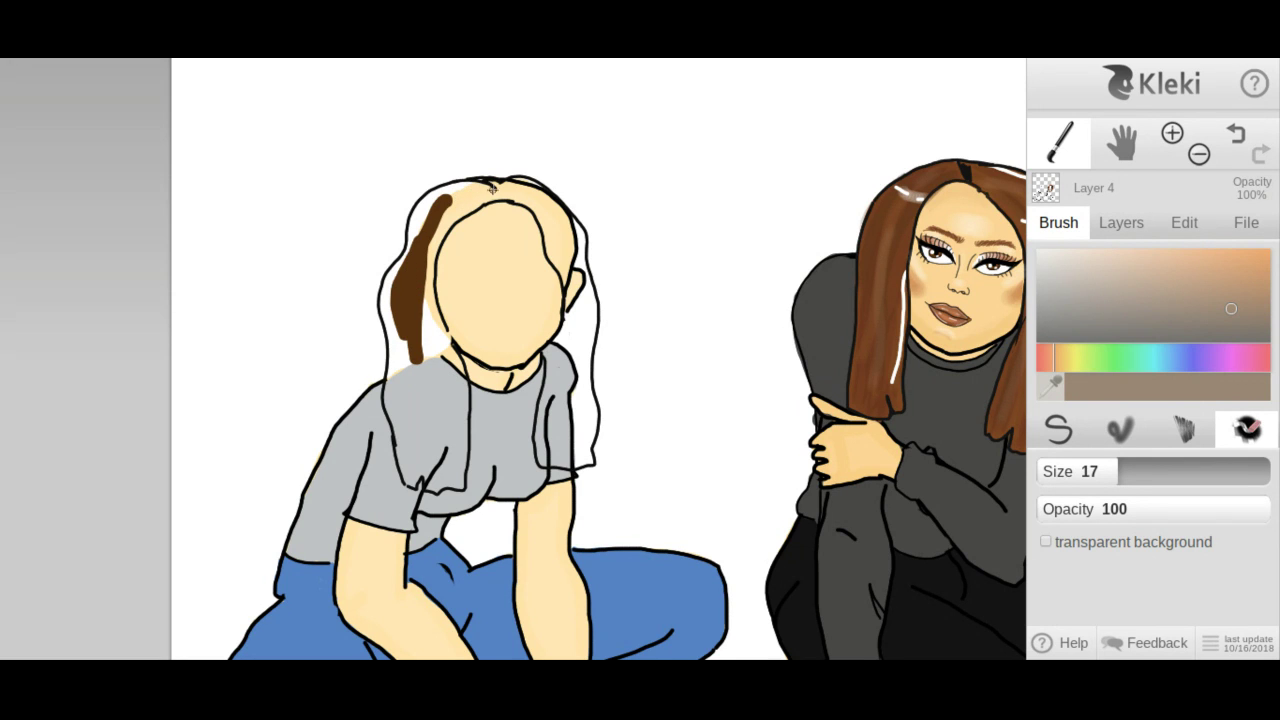
pyautogui.moveTo(511, 188)
pyautogui.mouseDown()
pyautogui.moveTo(554, 202)
pyautogui.moveTo(572, 236)
pyautogui.moveTo(576, 320)
pyautogui.moveTo(564, 261)
pyautogui.mouseUp()
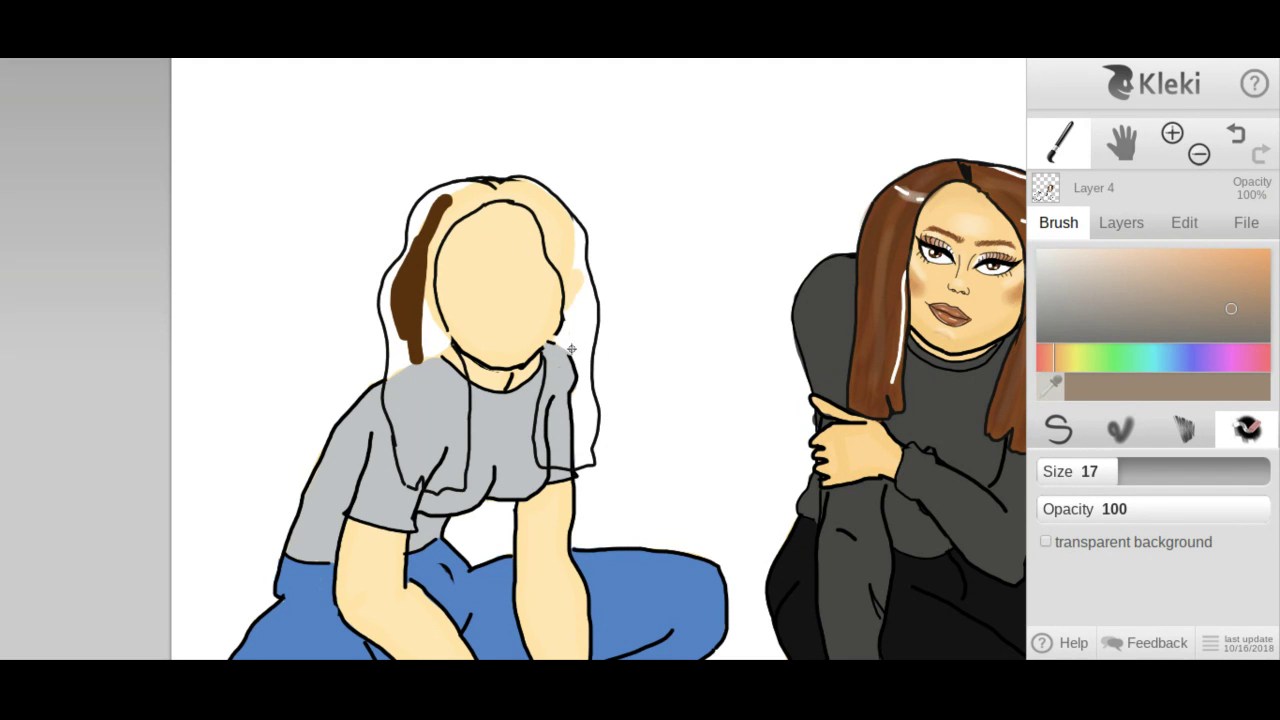
pyautogui.moveTo(571, 348); pyautogui.dragTo(567, 432)
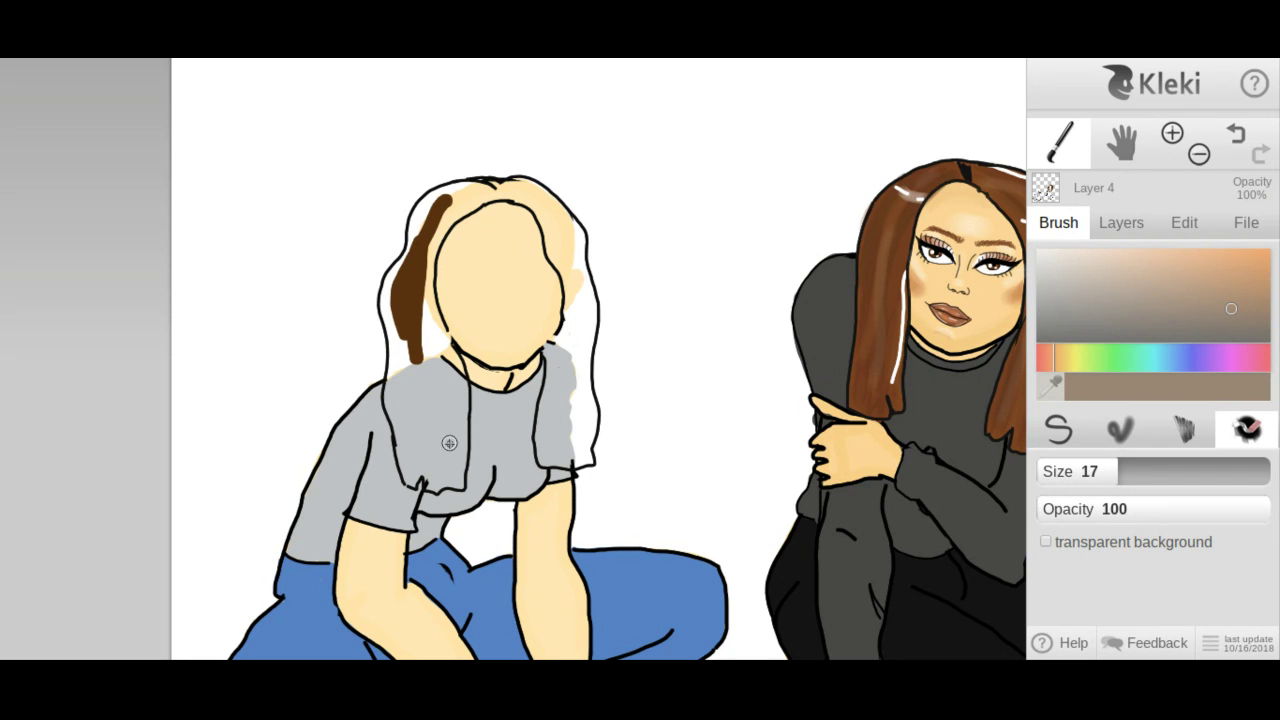
# Check the layer previews and erase leftover line bits inside the right hair strand on the upper Layer 8.
pyautogui.click(1110, 229)
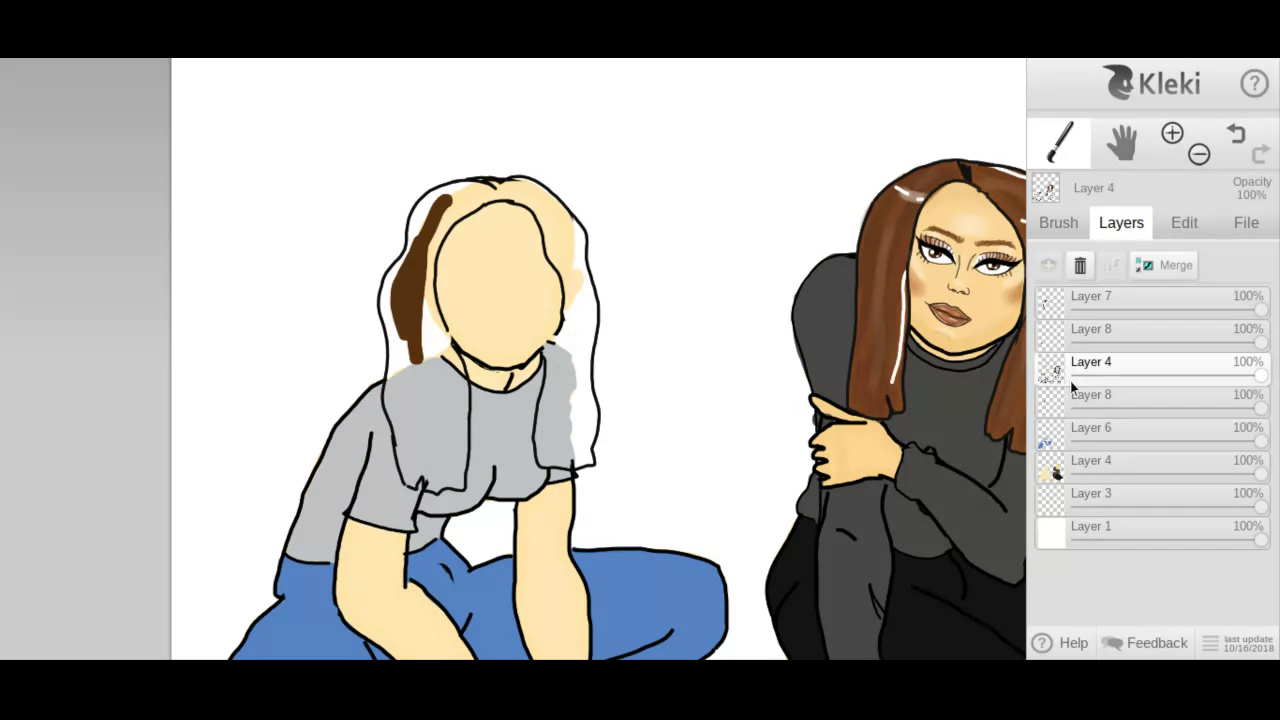
pyautogui.moveTo(1057, 307)
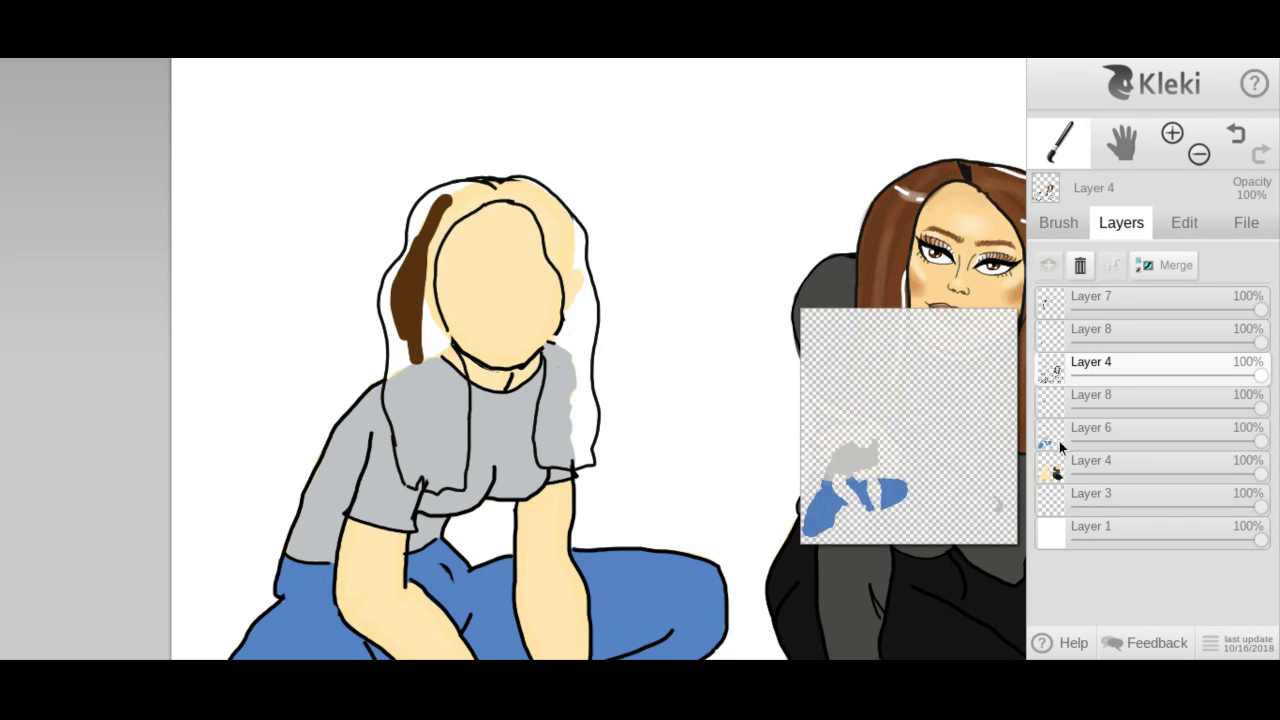
pyautogui.moveTo(1057, 358)
pyautogui.click(1087, 333)
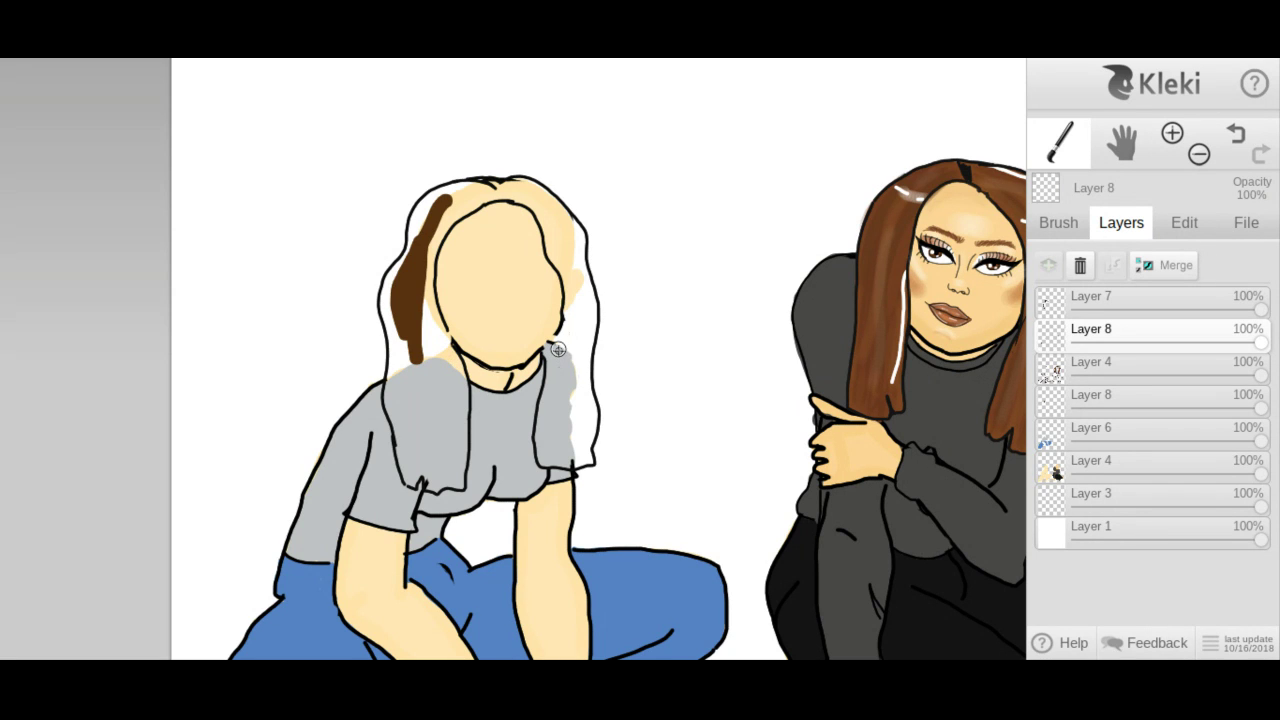
pyautogui.moveTo(554, 347)
pyautogui.mouseDown()
pyautogui.moveTo(566, 367)
pyautogui.moveTo(531, 395)
pyautogui.moveTo(560, 462)
pyautogui.mouseUp()
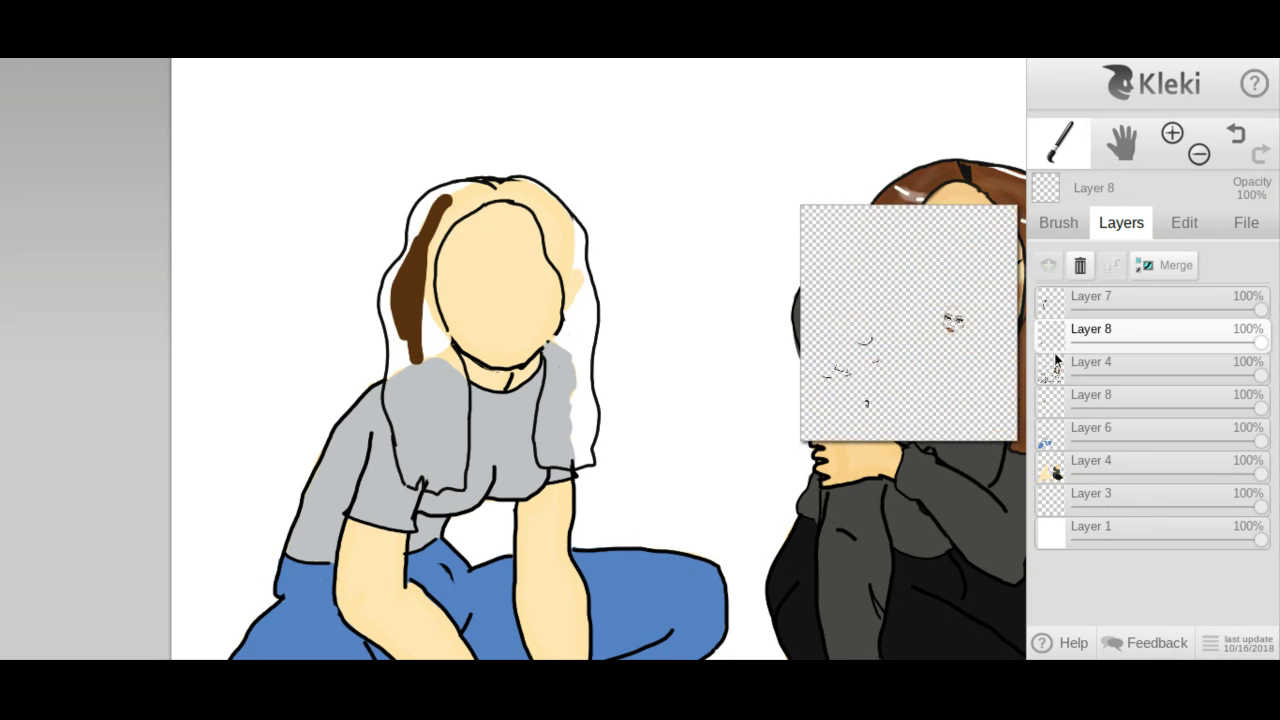
# On the Layer 8 below the line art, paint more dark brown into the left hair strand with the pen at size 14.
pyautogui.click(1089, 394)
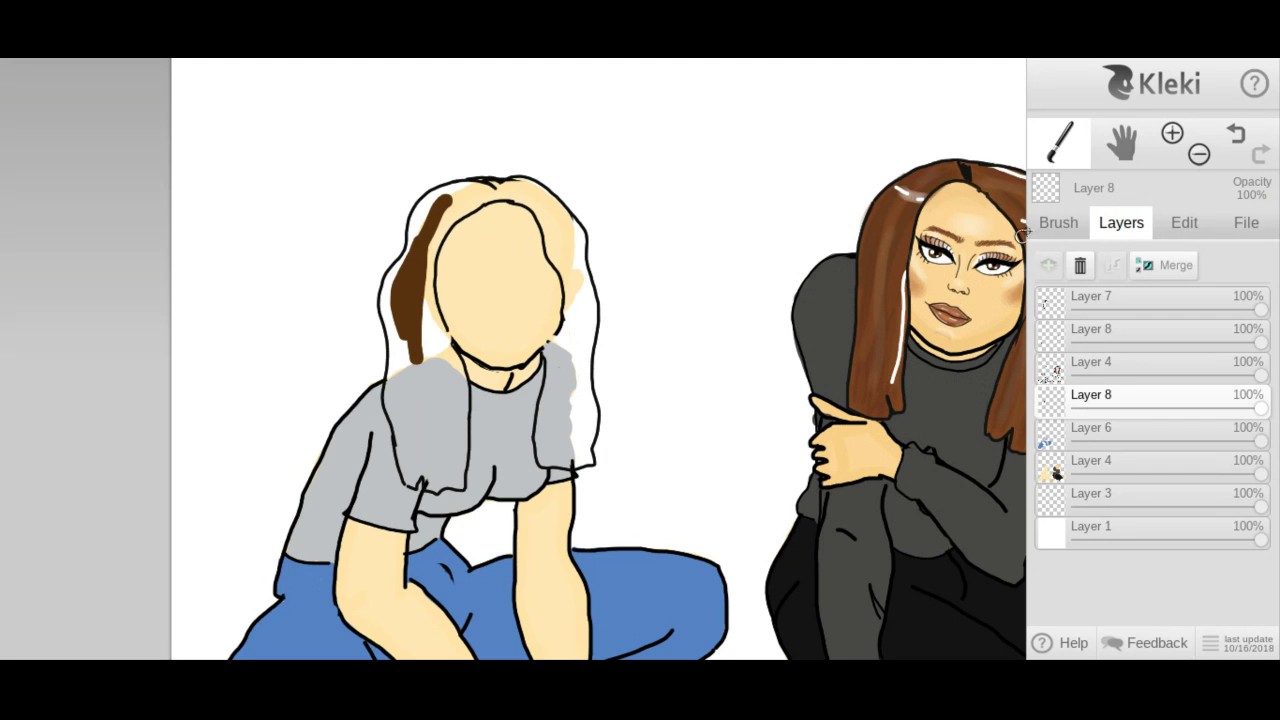
pyautogui.click(1058, 222)
pyautogui.click(1060, 447)
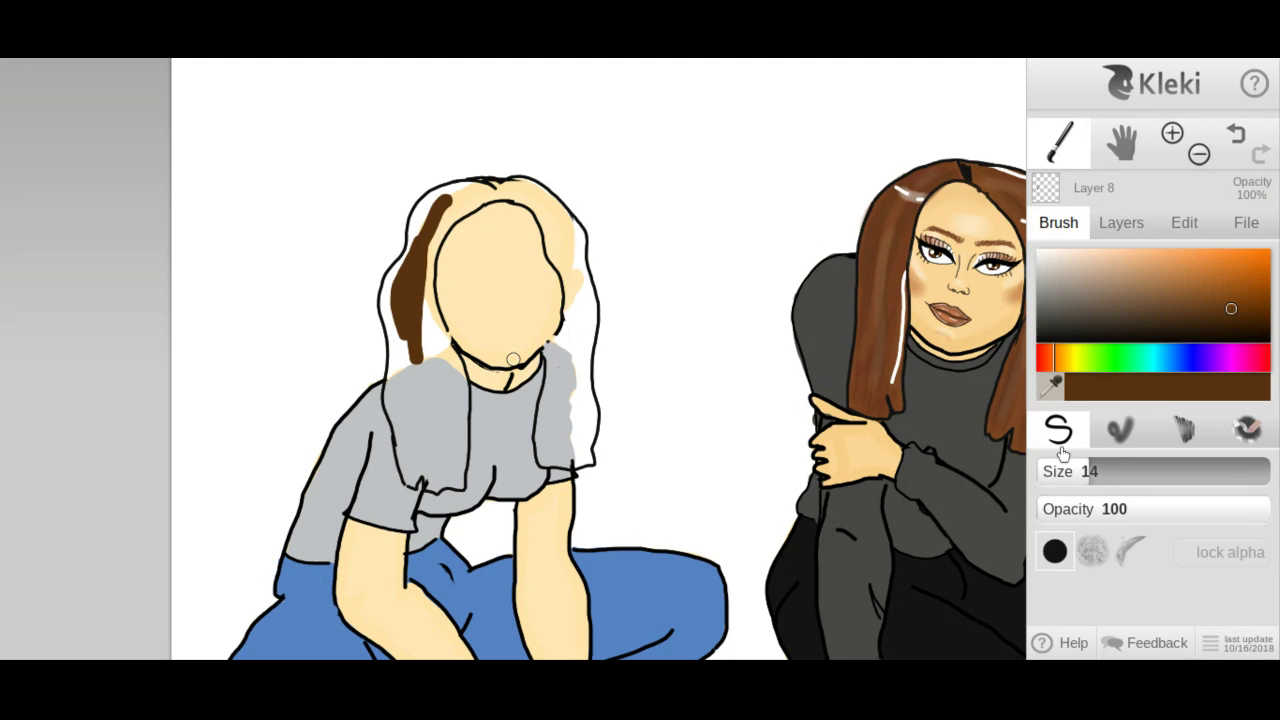
pyautogui.moveTo(442, 215)
pyautogui.mouseDown()
pyautogui.moveTo(421, 288)
pyautogui.moveTo(444, 382)
pyautogui.mouseUp()
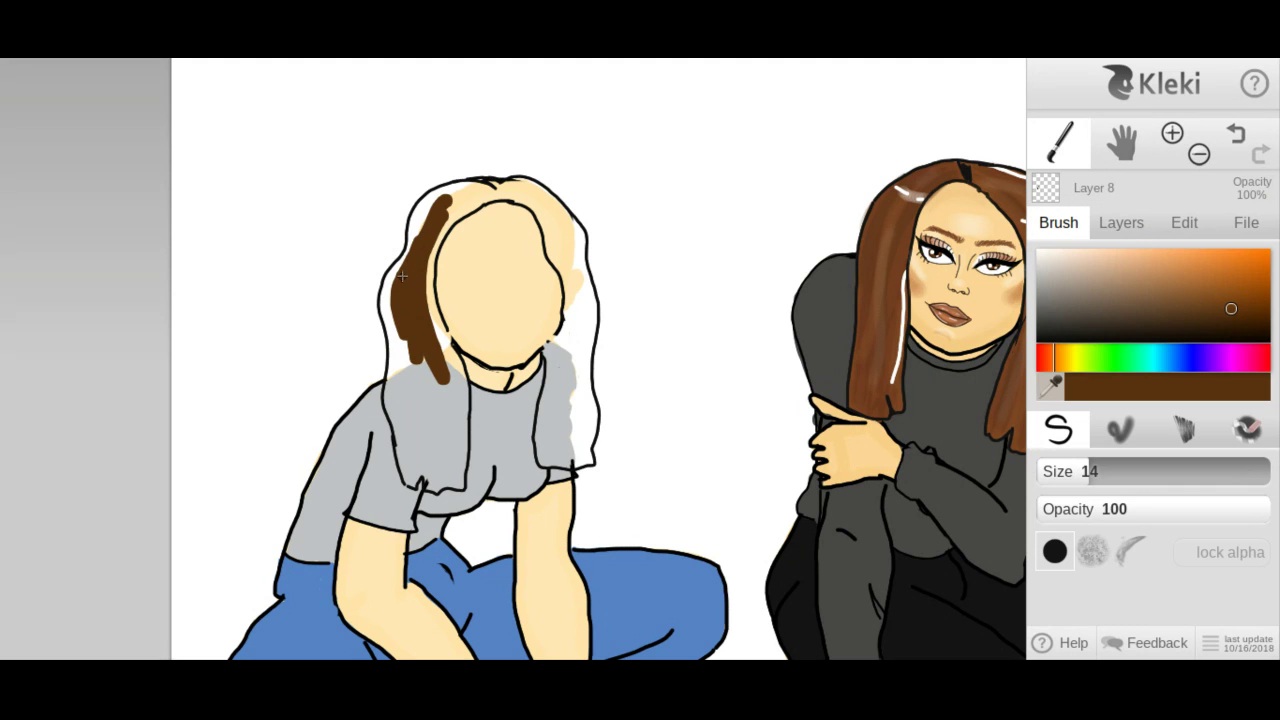
pyautogui.moveTo(402, 276)
pyautogui.mouseDown()
pyautogui.moveTo(388, 298)
pyautogui.moveTo(409, 256)
pyautogui.moveTo(395, 326)
pyautogui.moveTo(387, 294)
pyautogui.moveTo(418, 384)
pyautogui.moveTo(410, 323)
pyautogui.mouseUp()
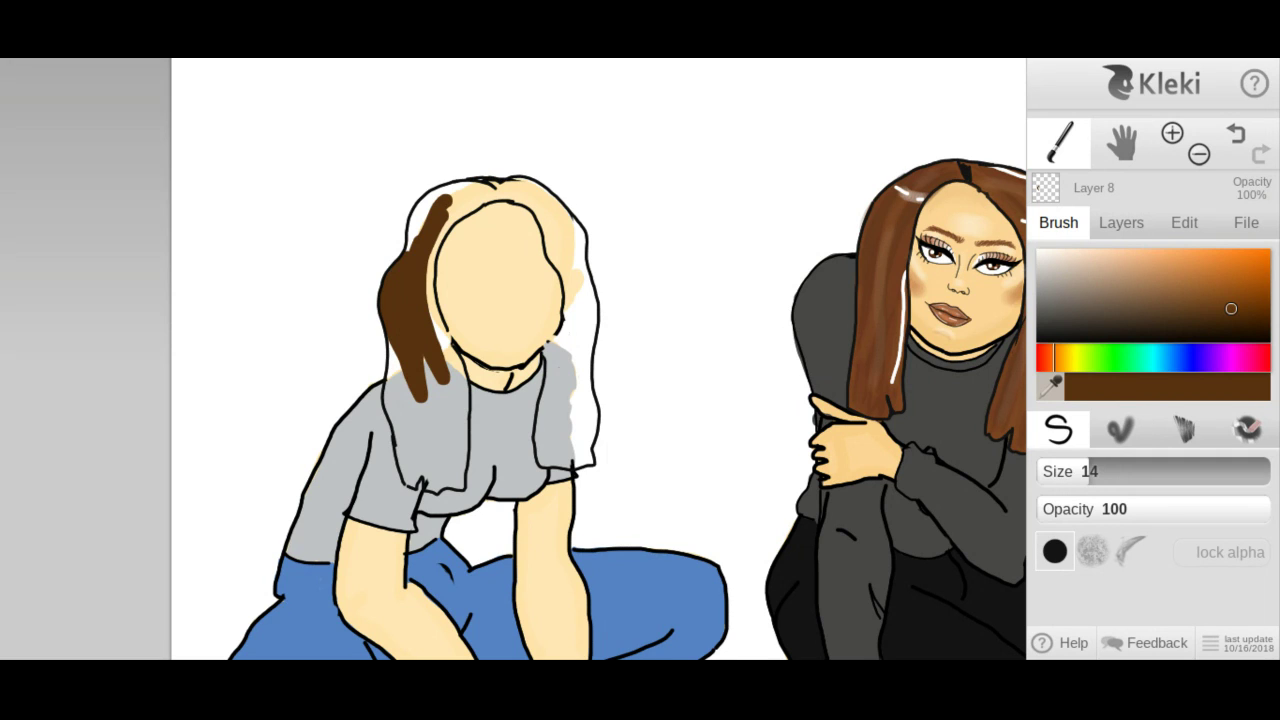
# Fill the rest of the left hair section dark brown from the upper head to the tips at size 22.
pyautogui.click(1118, 471)
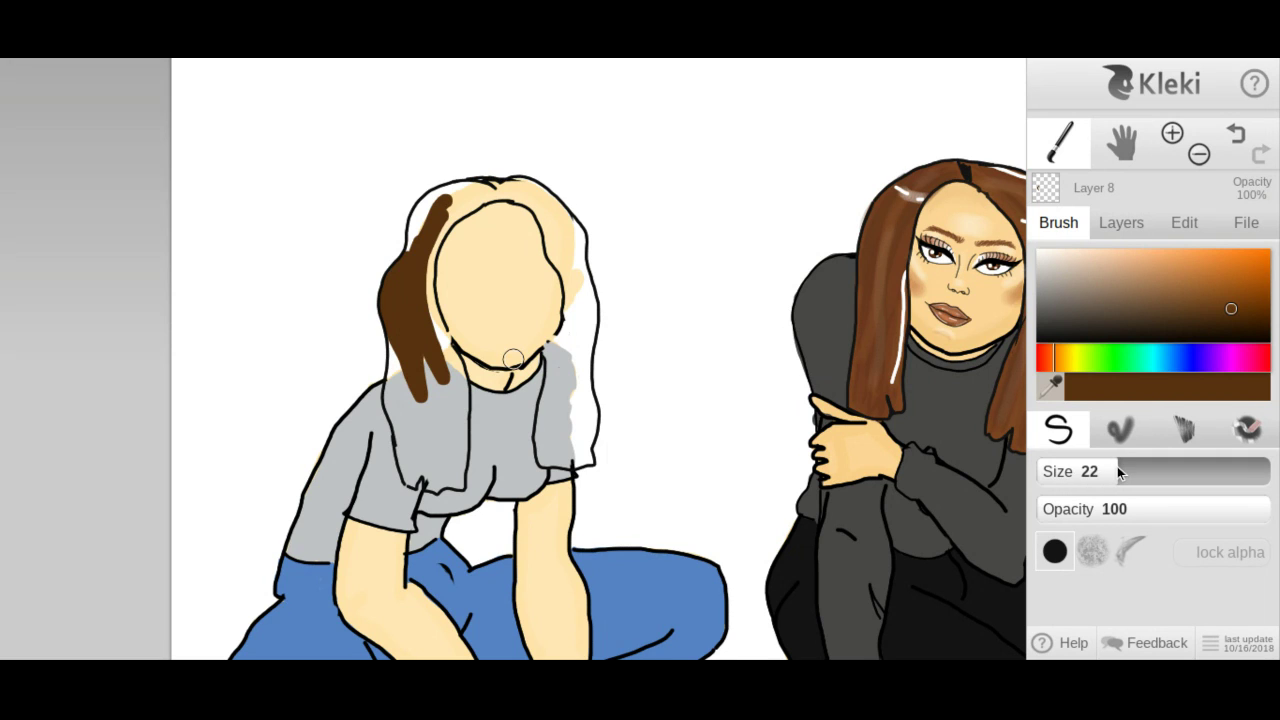
pyautogui.moveTo(414, 352)
pyautogui.mouseDown()
pyautogui.moveTo(431, 434)
pyautogui.moveTo(433, 385)
pyautogui.moveTo(425, 352)
pyautogui.moveTo(405, 414)
pyautogui.moveTo(419, 456)
pyautogui.moveTo(393, 329)
pyautogui.moveTo(411, 431)
pyautogui.mouseUp()
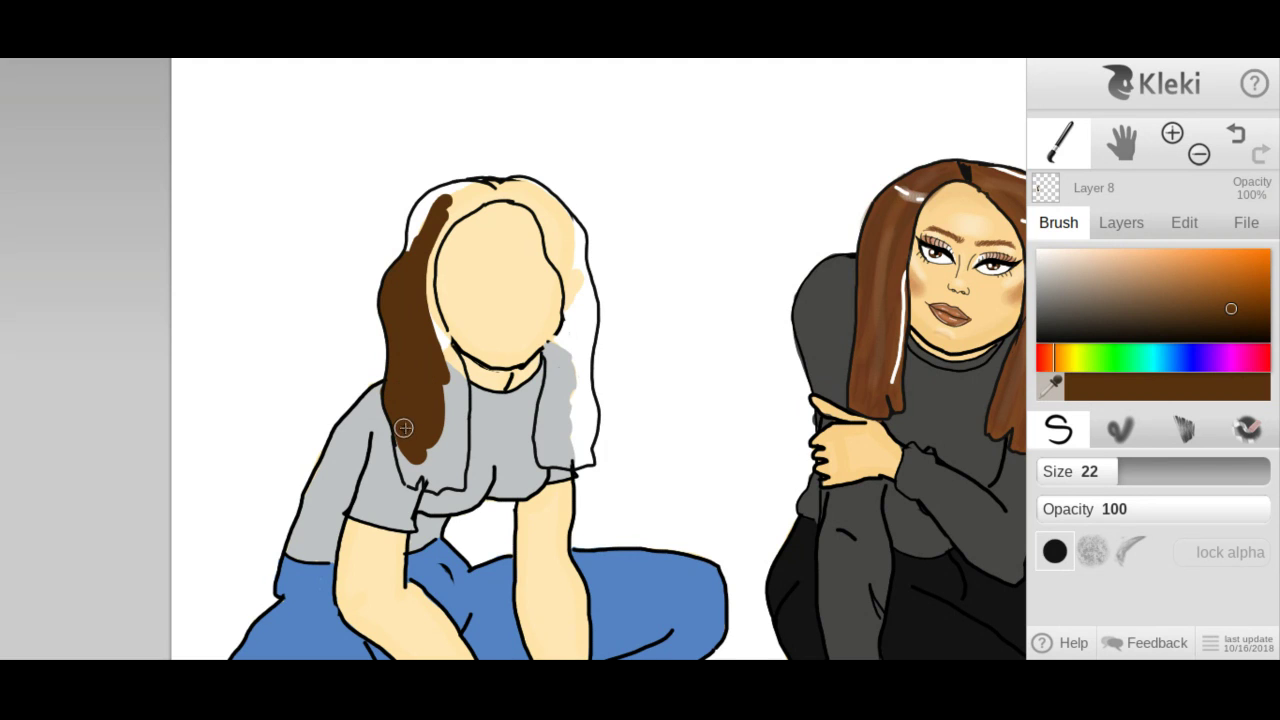
pyautogui.moveTo(406, 449)
pyautogui.mouseDown()
pyautogui.moveTo(410, 484)
pyautogui.moveTo(432, 462)
pyautogui.moveTo(432, 478)
pyautogui.moveTo(442, 448)
pyautogui.moveTo(460, 482)
pyautogui.moveTo(450, 476)
pyautogui.mouseUp()
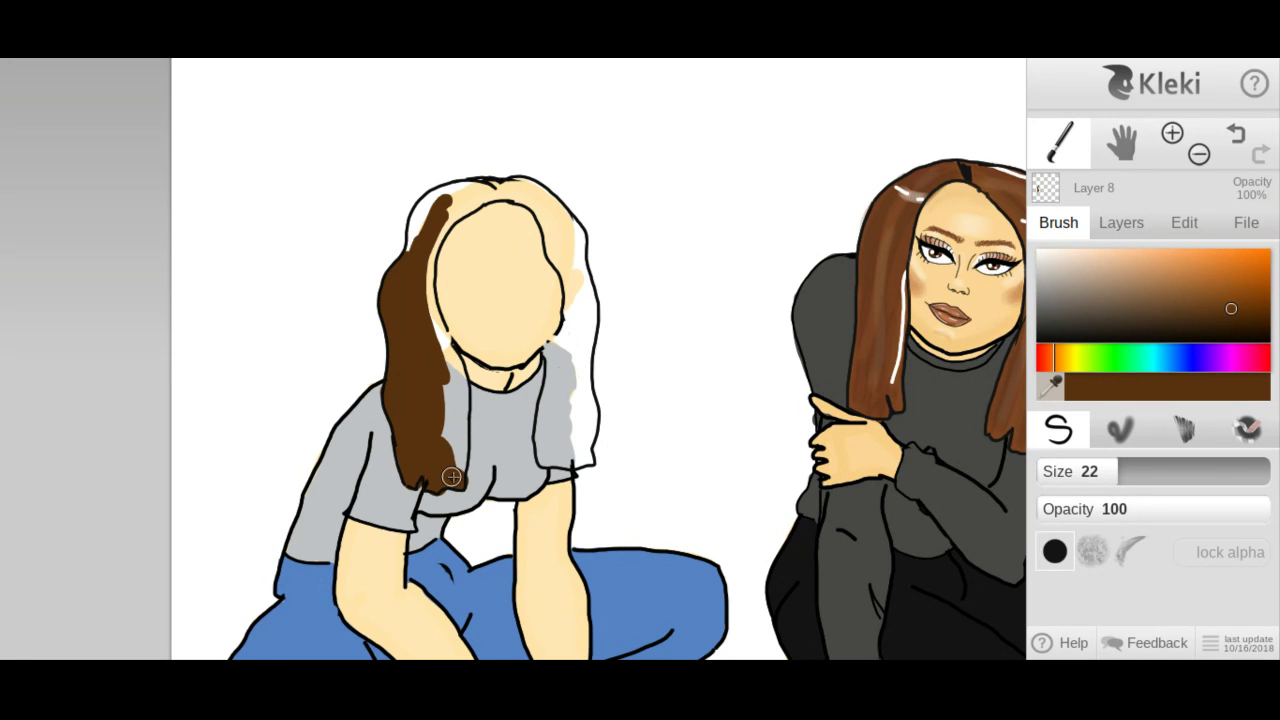
pyautogui.moveTo(445, 350); pyautogui.dragTo(459, 474)
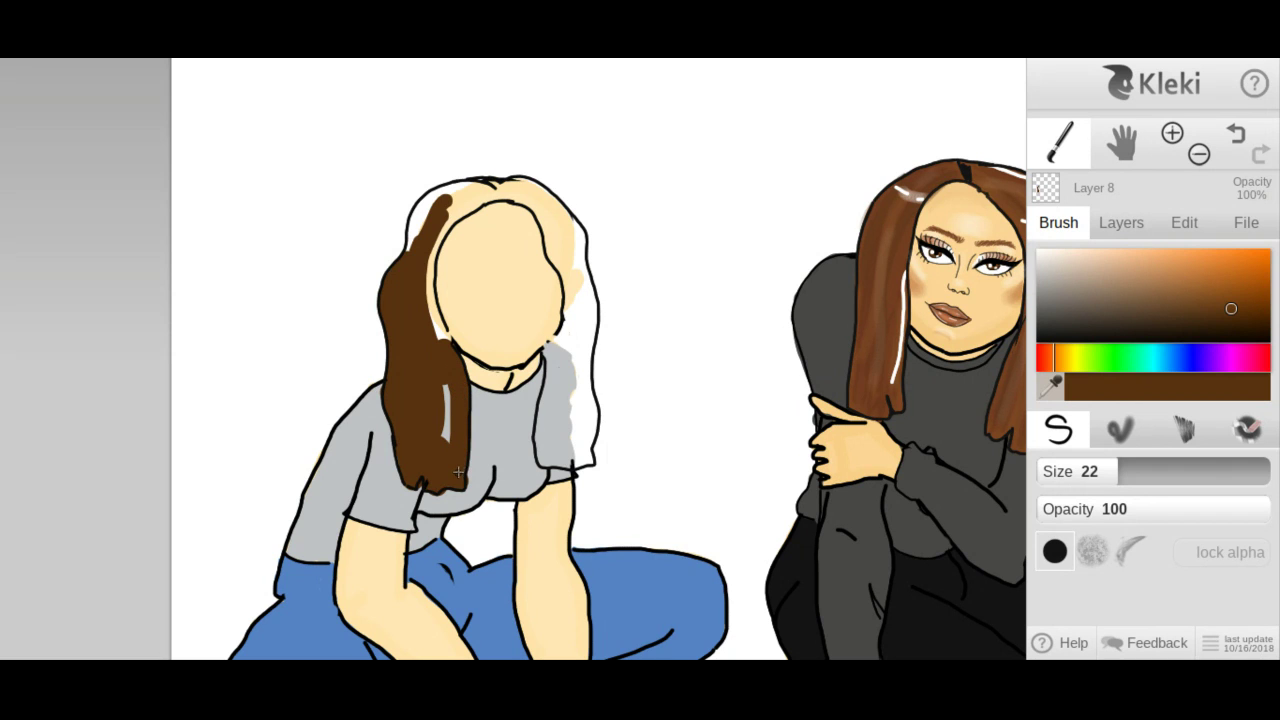
pyautogui.moveTo(446, 380); pyautogui.dragTo(443, 449)
pyautogui.moveTo(444, 202)
pyautogui.mouseDown()
pyautogui.moveTo(421, 220)
pyautogui.moveTo(415, 256)
pyautogui.mouseUp()
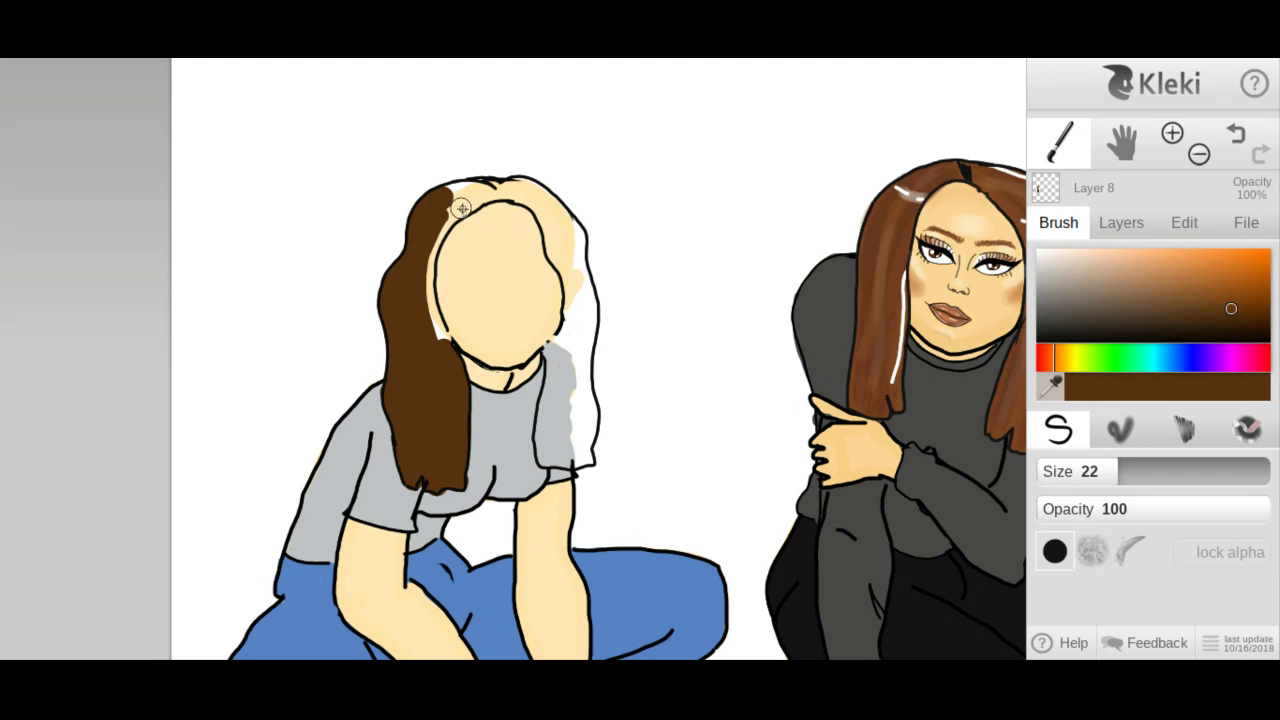
pyautogui.moveTo(458, 207); pyautogui.dragTo(426, 287)
pyautogui.moveTo(435, 332)
pyautogui.mouseDown()
pyautogui.moveTo(446, 350)
pyautogui.moveTo(428, 316)
pyautogui.mouseUp()
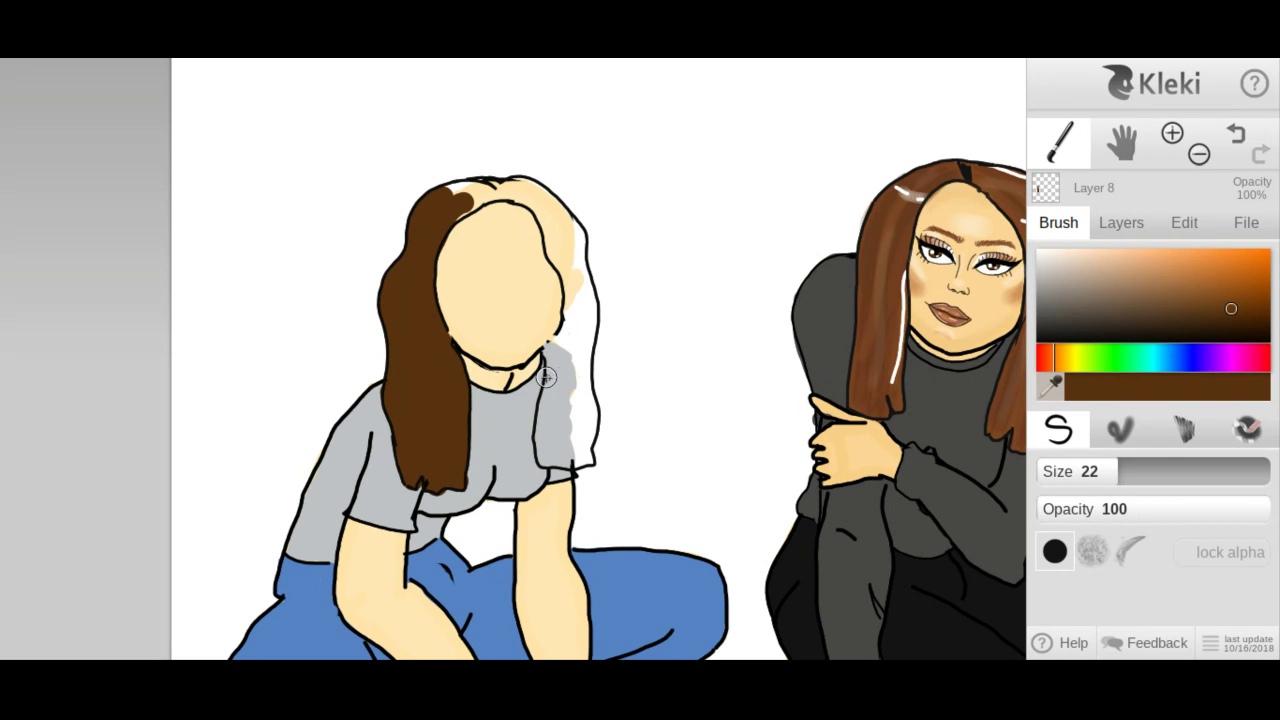
# Fill the right hair strand dark brown from beside the temple down to its tips.
pyautogui.moveTo(564, 390)
pyautogui.mouseDown()
pyautogui.moveTo(573, 439)
pyautogui.moveTo(567, 359)
pyautogui.moveTo(553, 354)
pyautogui.moveTo(569, 333)
pyautogui.moveTo(553, 351)
pyautogui.moveTo(549, 413)
pyautogui.mouseUp()
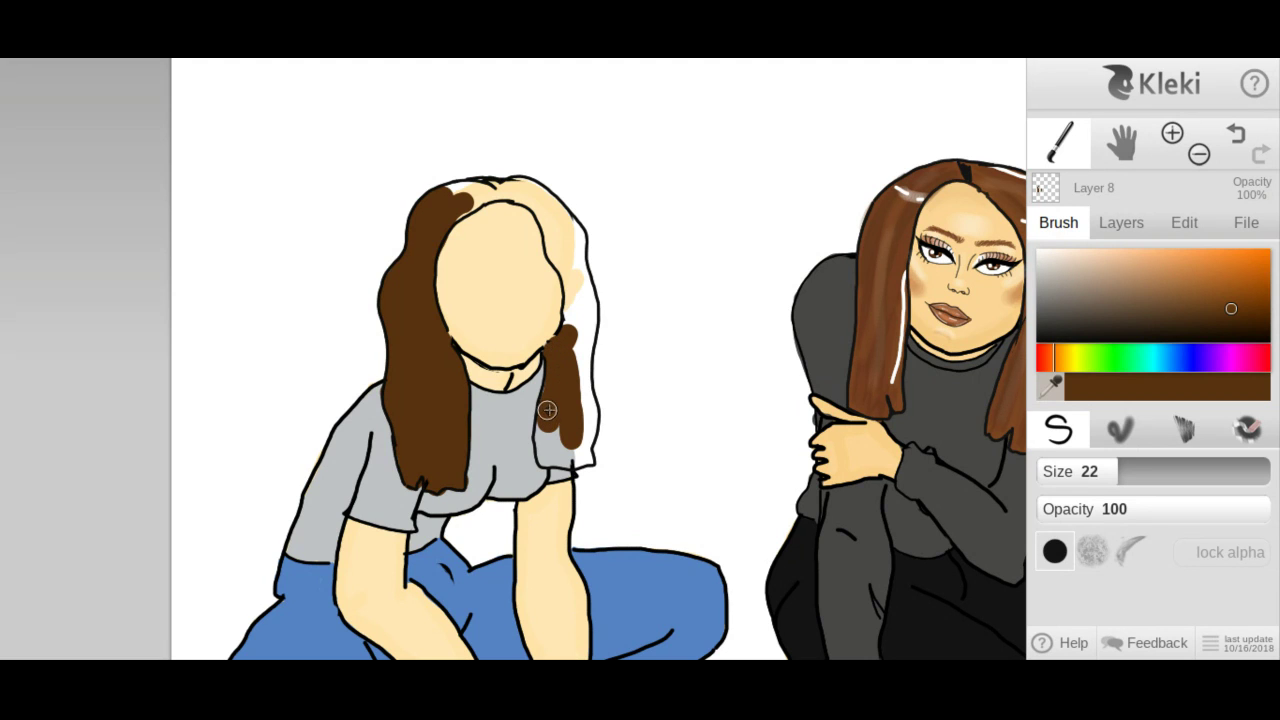
pyautogui.moveTo(551, 391)
pyautogui.mouseDown()
pyautogui.moveTo(548, 457)
pyautogui.moveTo(549, 420)
pyautogui.moveTo(556, 458)
pyautogui.moveTo(586, 456)
pyautogui.mouseUp()
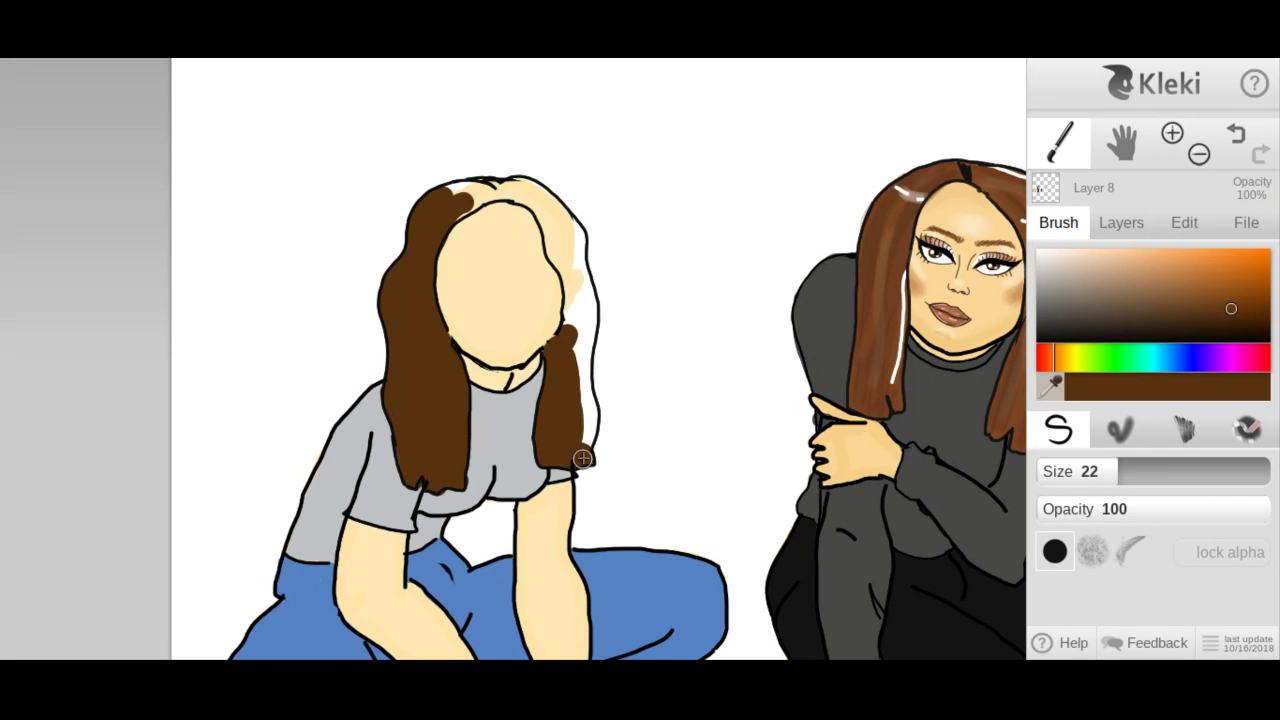
pyautogui.moveTo(584, 455)
pyautogui.mouseDown()
pyautogui.moveTo(586, 396)
pyautogui.moveTo(591, 430)
pyautogui.mouseUp()
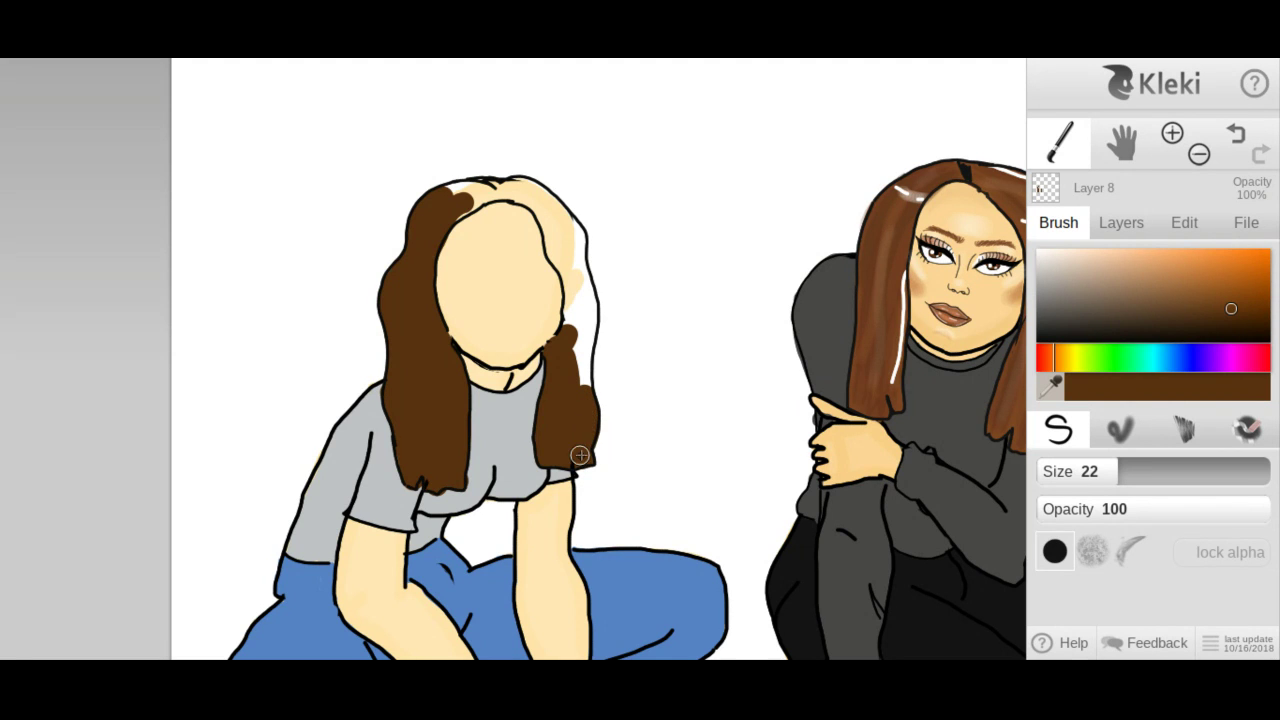
pyautogui.moveTo(579, 319); pyautogui.dragTo(585, 395)
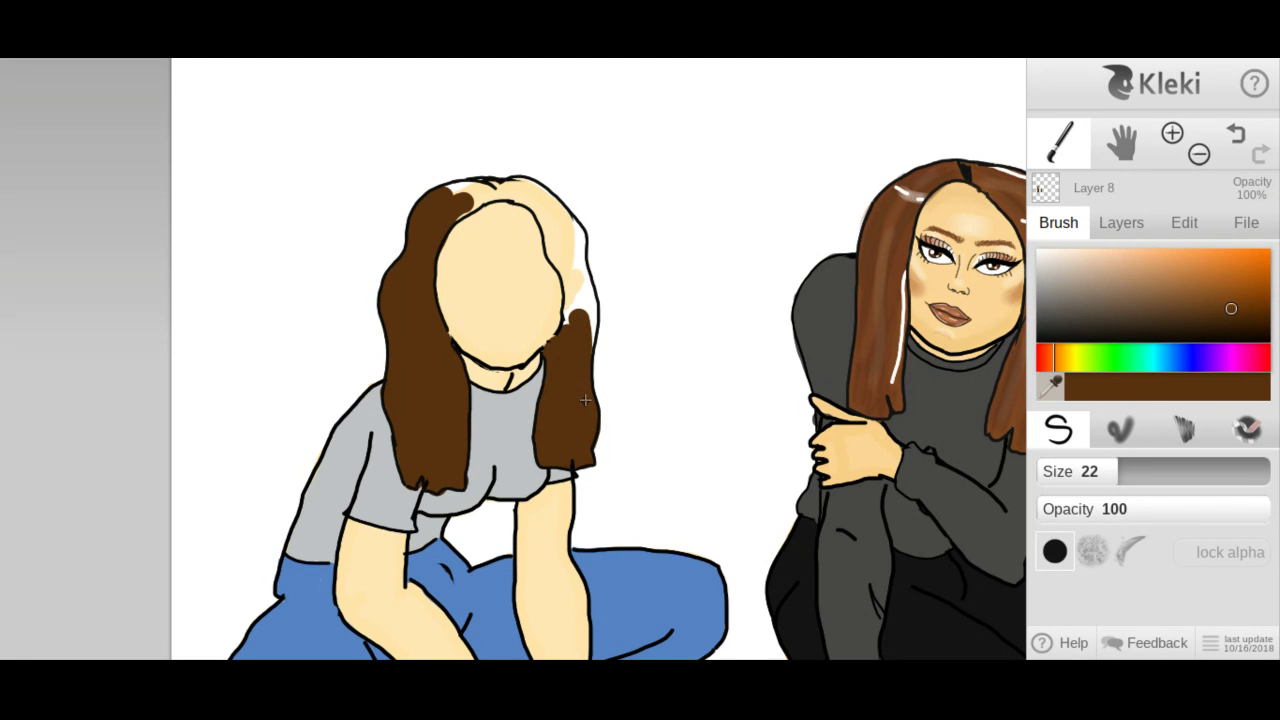
pyautogui.moveTo(572, 270)
pyautogui.mouseDown()
pyautogui.moveTo(576, 334)
pyautogui.moveTo(576, 238)
pyautogui.moveTo(592, 324)
pyautogui.moveTo(582, 350)
pyautogui.mouseUp()
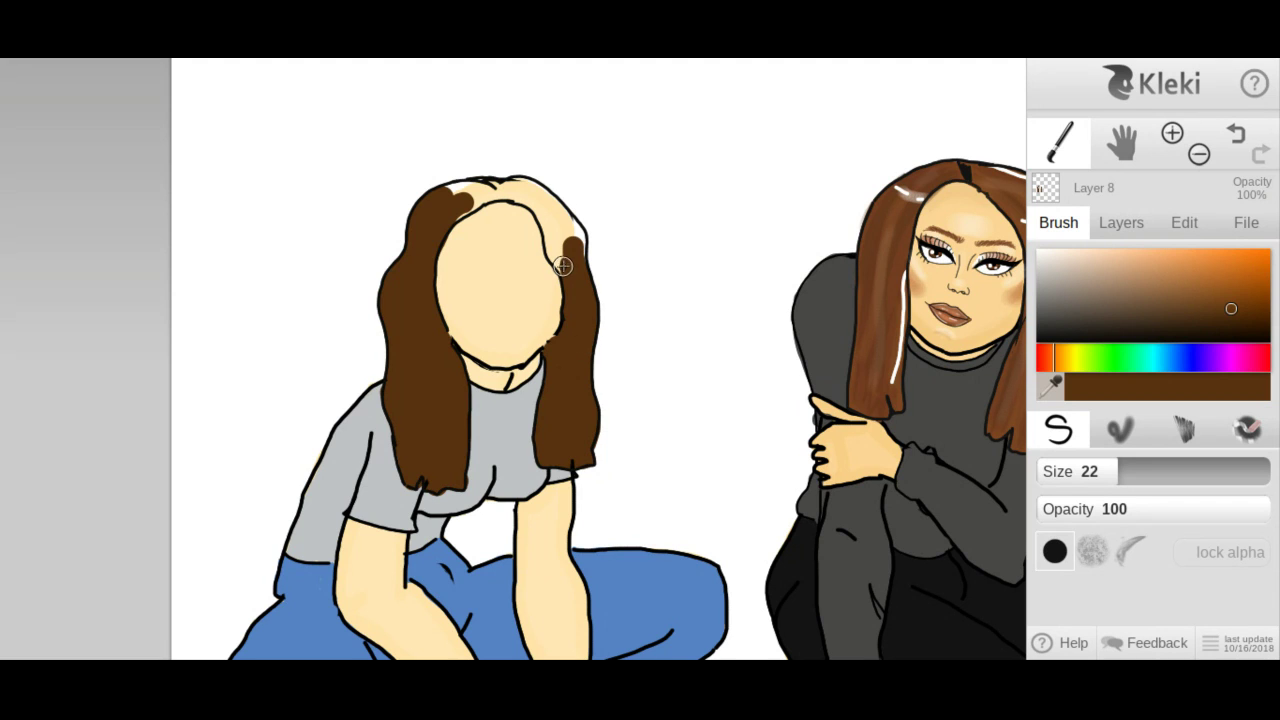
# Paint the hair across the crown and above the forehead dark brown, closing the gaps along the parting.
pyautogui.moveTo(544, 226)
pyautogui.mouseDown()
pyautogui.moveTo(546, 212)
pyautogui.moveTo(560, 270)
pyautogui.moveTo(563, 242)
pyautogui.moveTo(537, 197)
pyautogui.moveTo(583, 258)
pyautogui.moveTo(559, 220)
pyautogui.moveTo(566, 249)
pyautogui.mouseUp()
pyautogui.moveTo(455, 207)
pyautogui.mouseDown()
pyautogui.moveTo(495, 190)
pyautogui.moveTo(551, 214)
pyautogui.mouseUp()
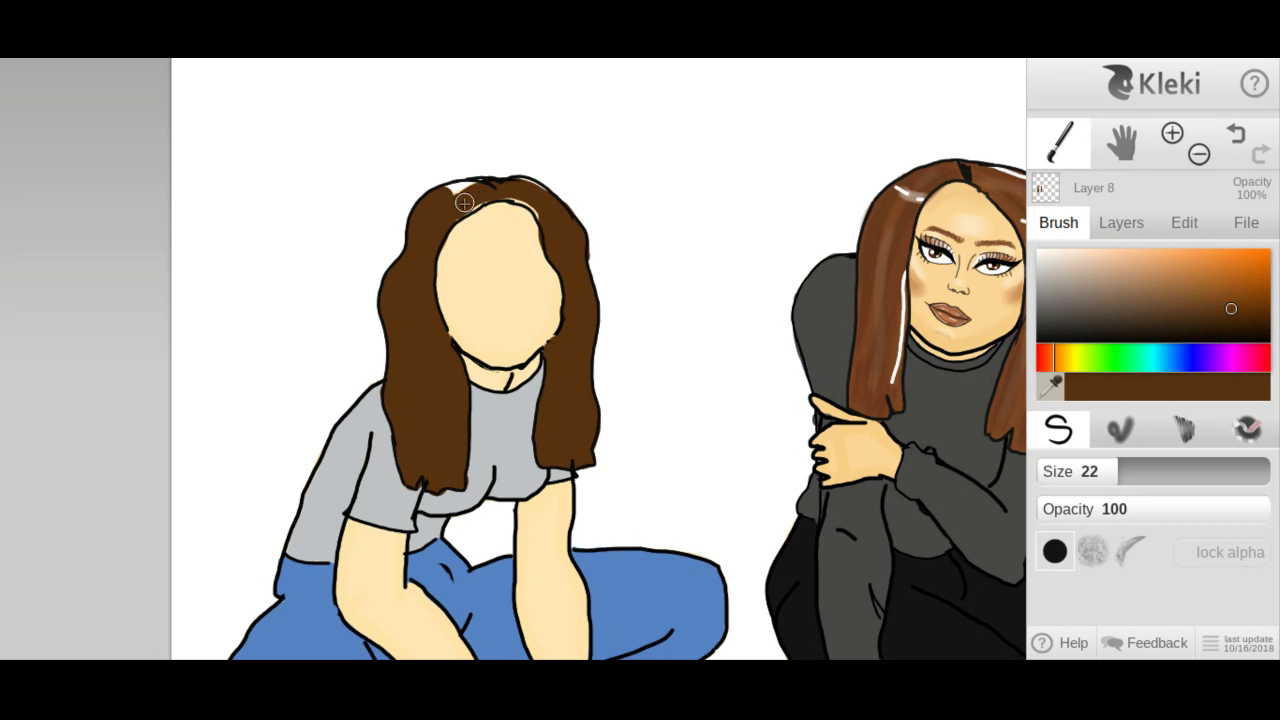
pyautogui.moveTo(463, 194)
pyautogui.mouseDown()
pyautogui.moveTo(510, 186)
pyautogui.moveTo(548, 221)
pyautogui.moveTo(536, 196)
pyautogui.moveTo(519, 186)
pyautogui.moveTo(544, 204)
pyautogui.moveTo(506, 187)
pyautogui.moveTo(523, 186)
pyautogui.moveTo(547, 202)
pyautogui.moveTo(531, 189)
pyautogui.moveTo(440, 200)
pyautogui.moveTo(480, 185)
pyautogui.mouseUp()
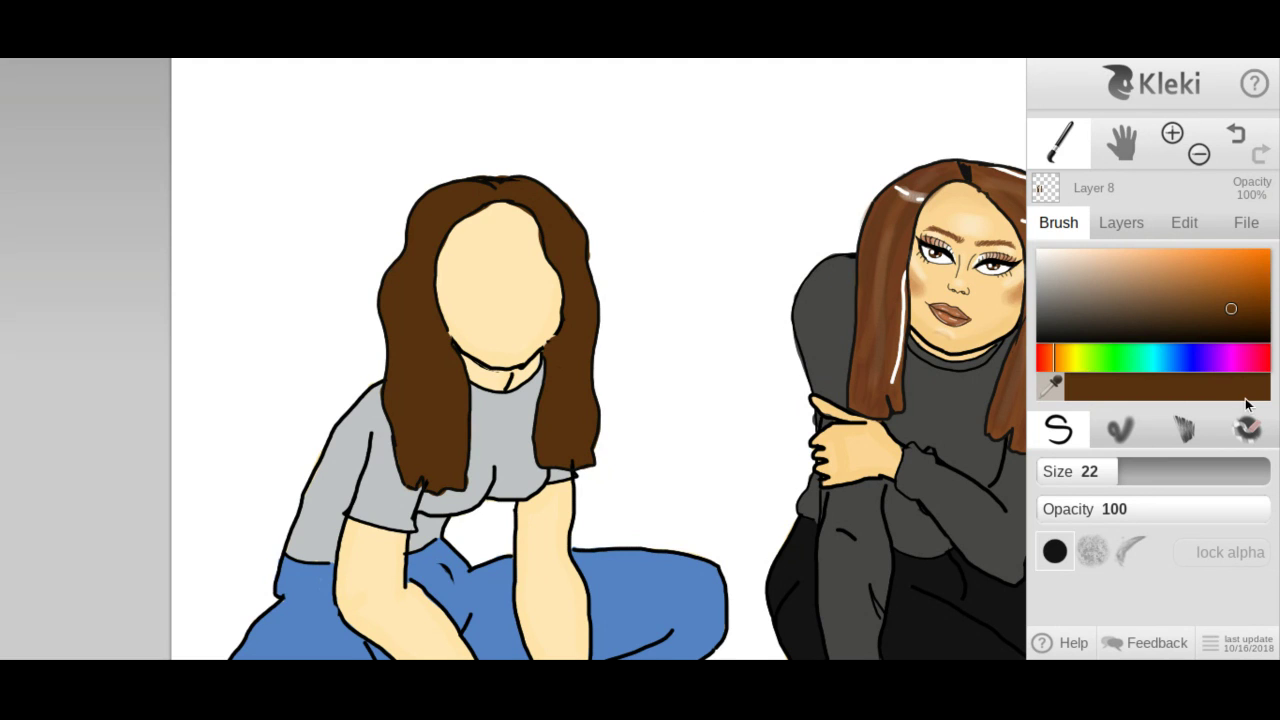
# Erase the stray brown paint around the hair tips with the eraser at size 3.7.
pyautogui.click(1247, 428)
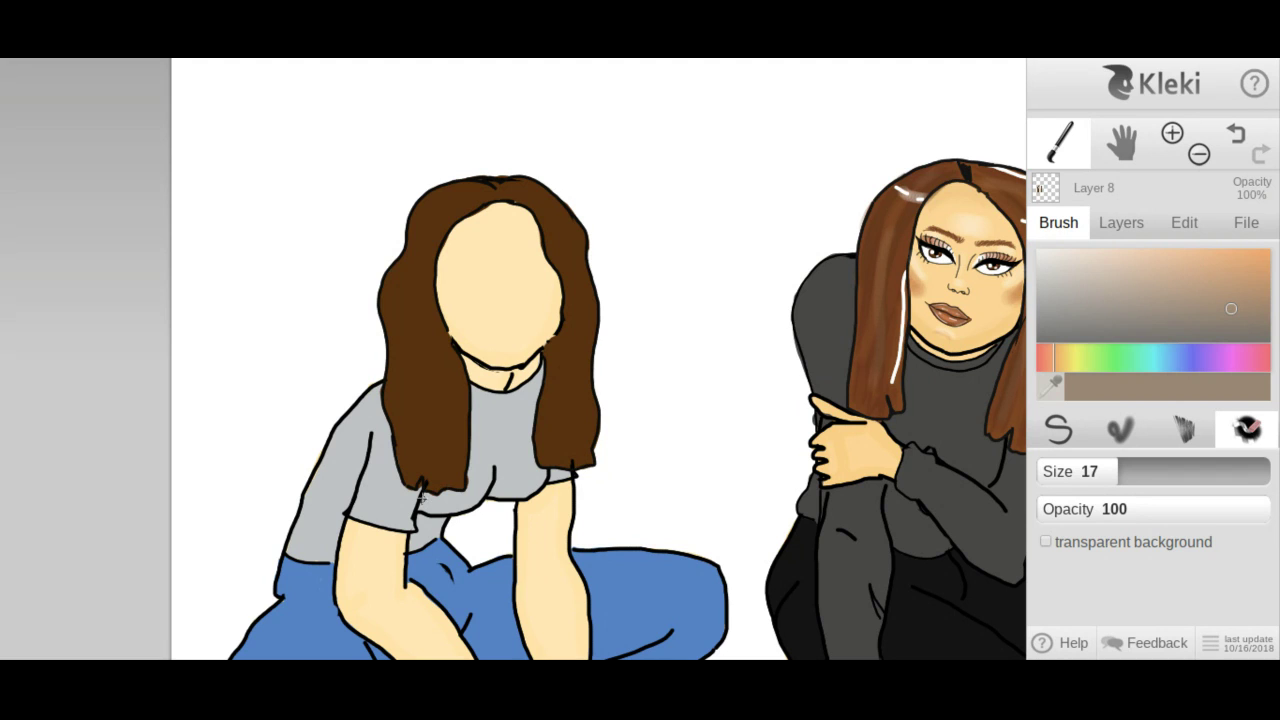
pyautogui.click(1059, 481)
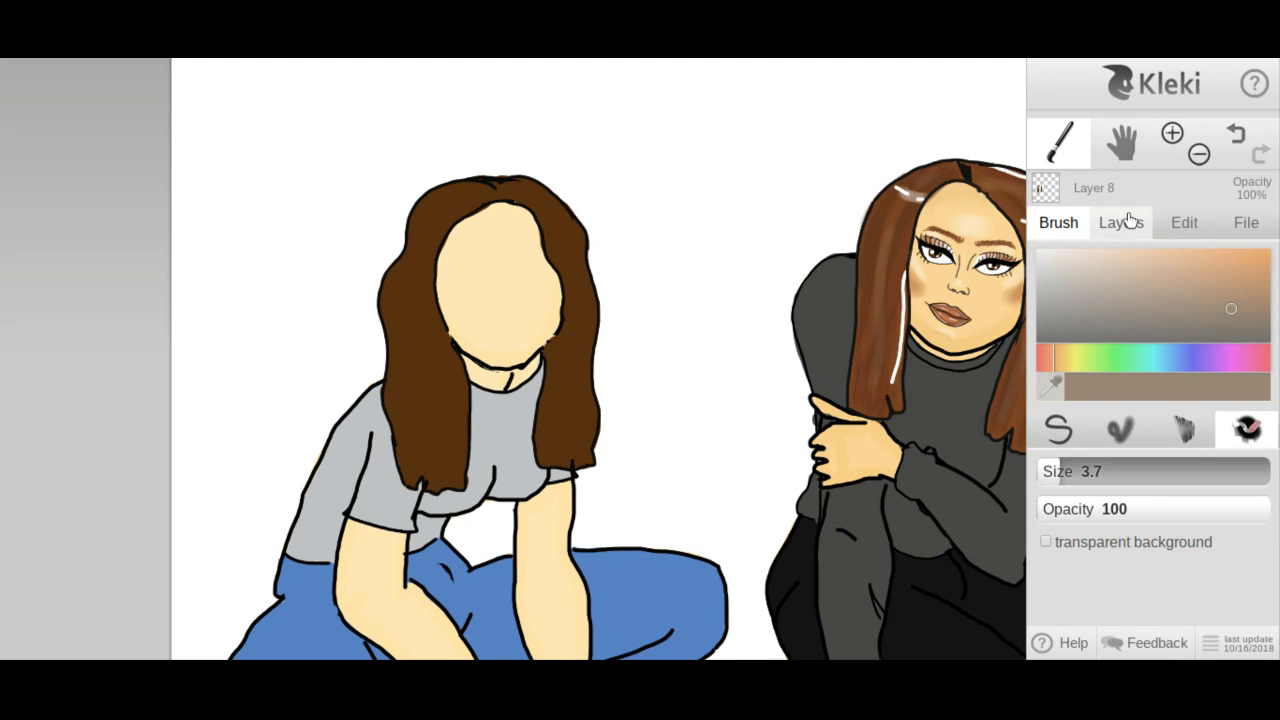
pyautogui.click(1058, 428)
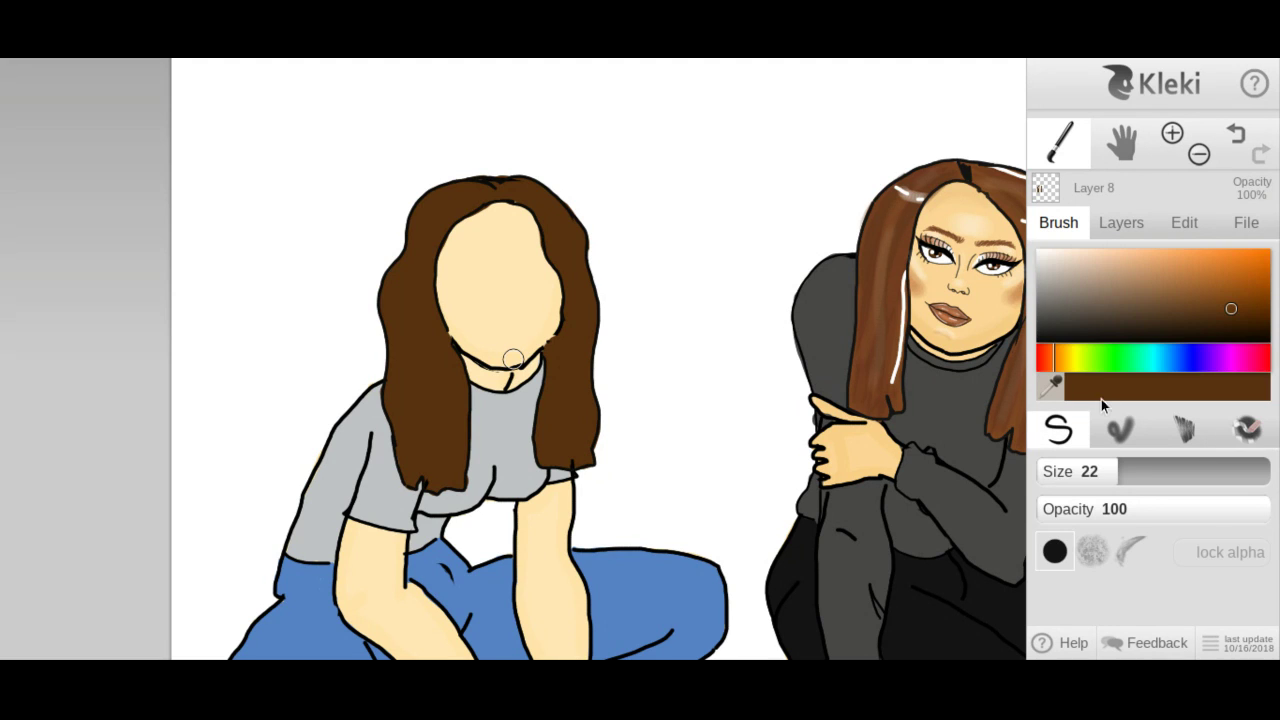
# Paint slightly darker brown streaks through the hair at size 15 and 37% opacity, and erase any spill past the outline.
pyautogui.moveTo(1231, 310); pyautogui.dragTo(1230, 313)
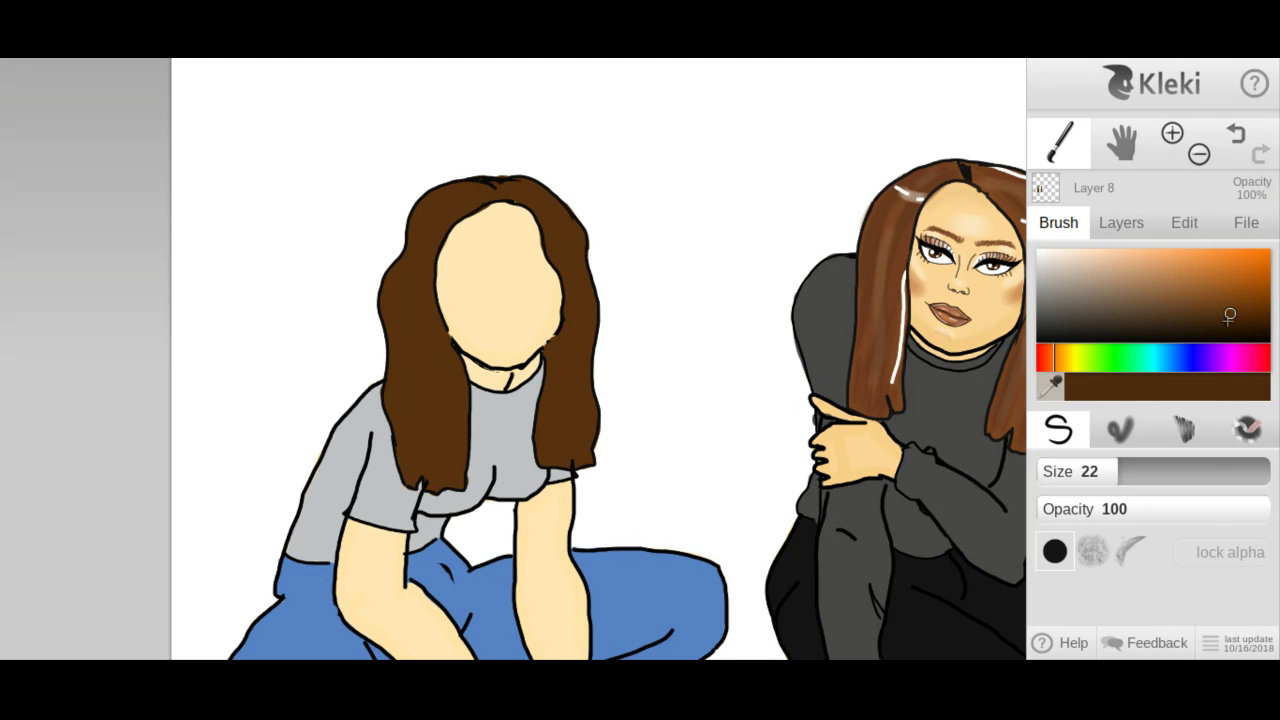
pyautogui.click(1093, 474)
pyautogui.click(1132, 501)
pyautogui.click(1170, 507)
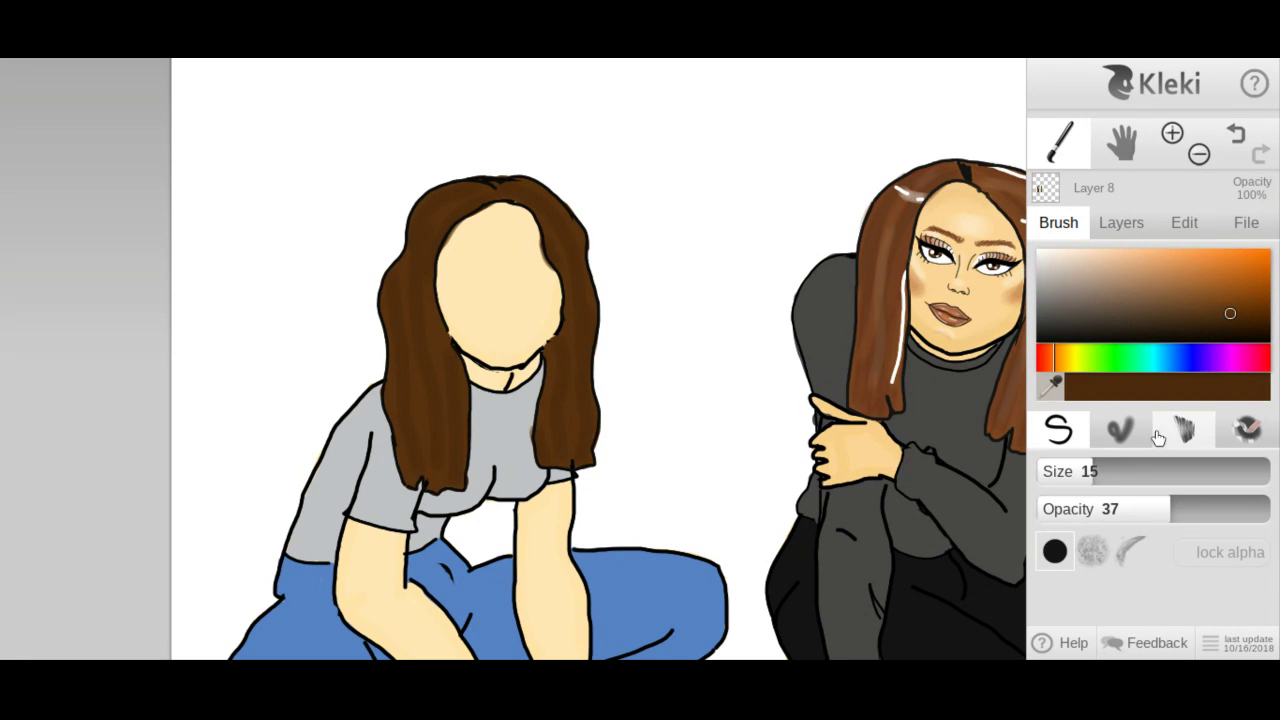
pyautogui.click(1248, 430)
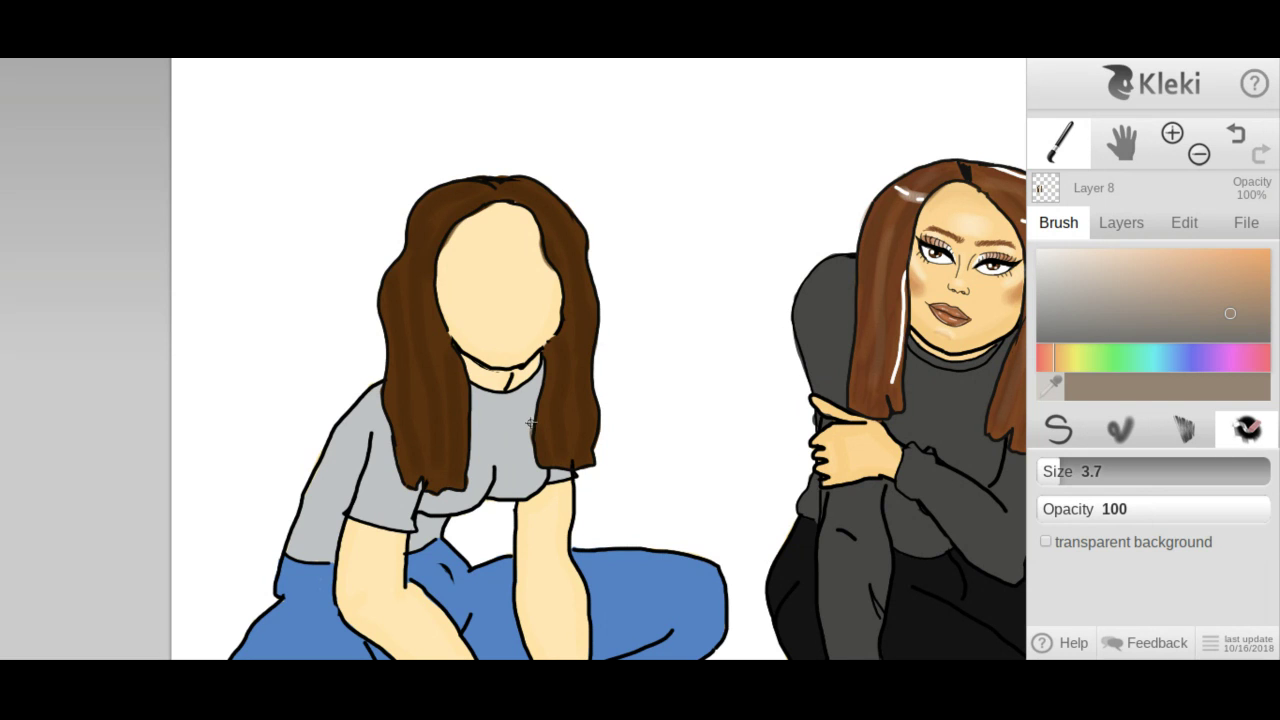
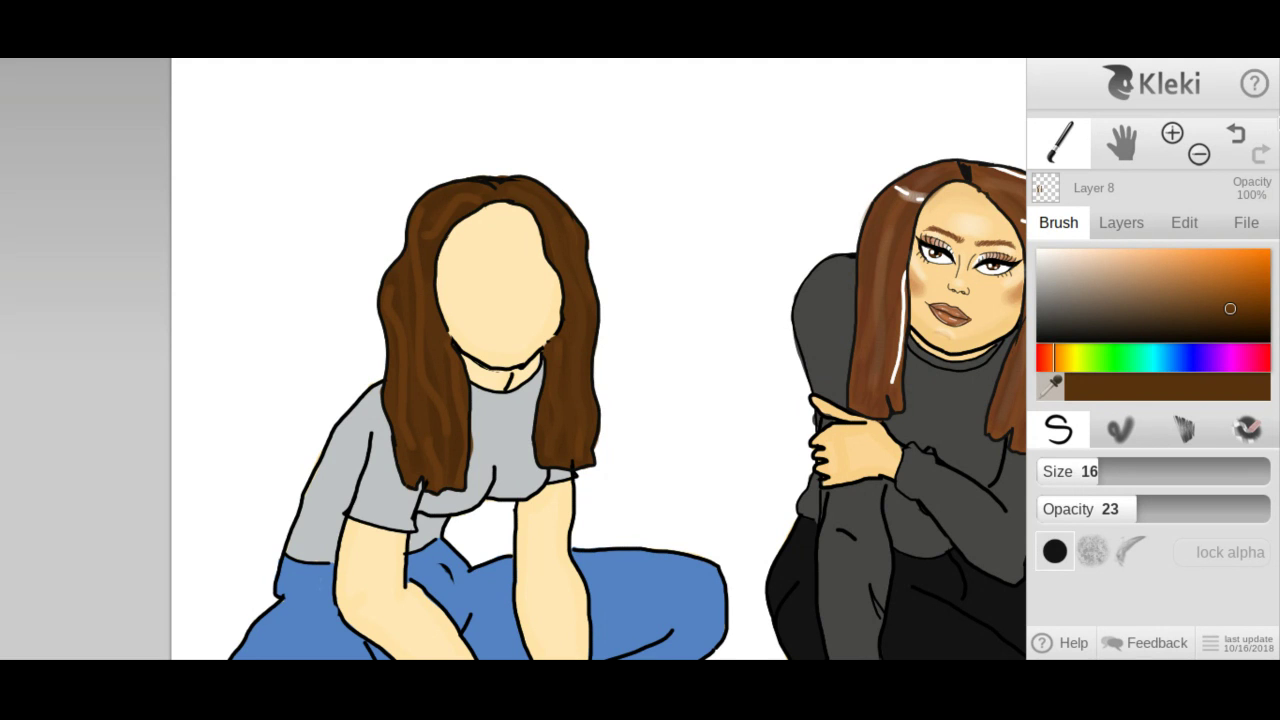
# Blend the streaks in the right strand, crown and left strand with faint brown pen strokes at size 25 and opacity 10.
pyautogui.click(1256, 134)
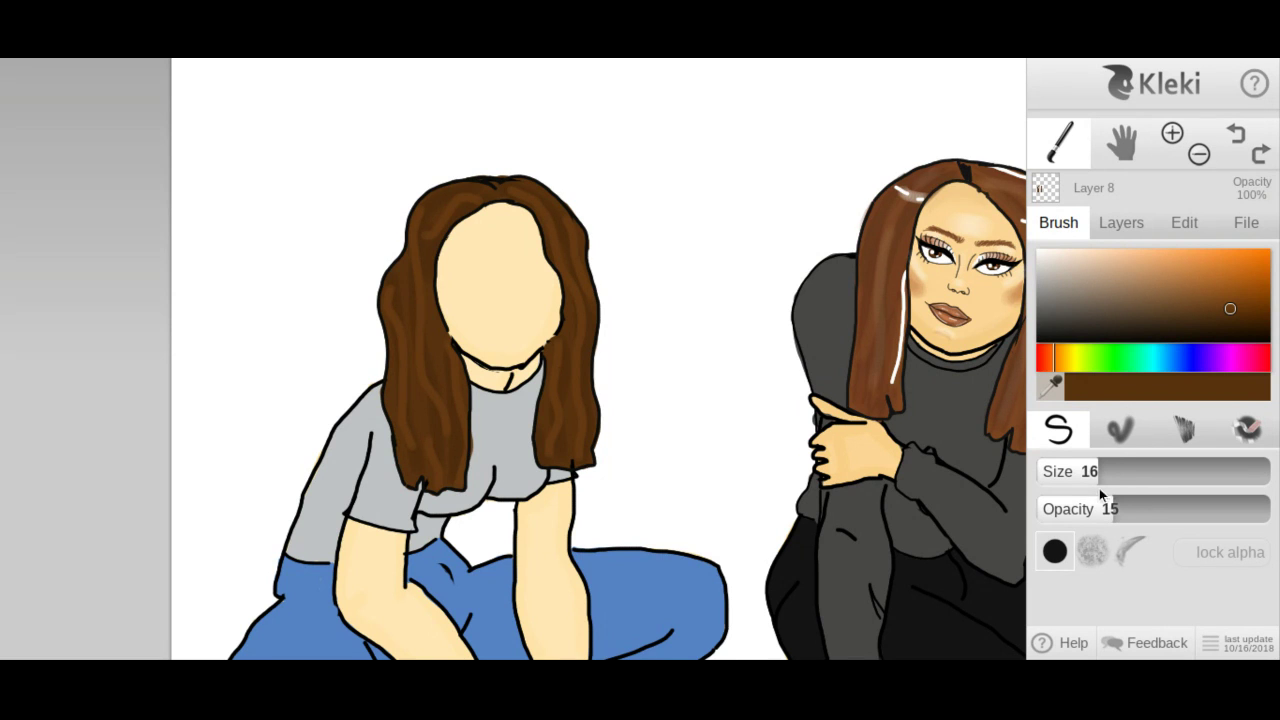
pyautogui.click(1126, 471)
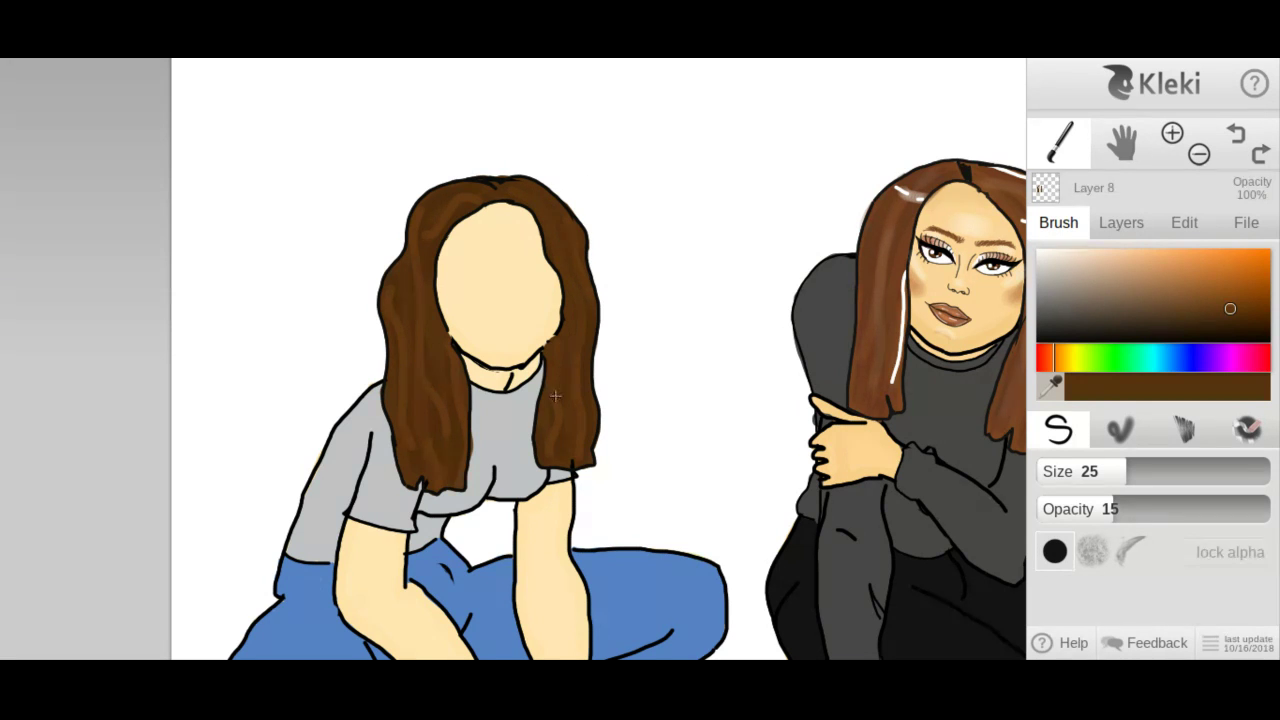
pyautogui.moveTo(589, 418); pyautogui.dragTo(583, 380)
pyautogui.click(1231, 143)
pyautogui.moveTo(560, 358); pyautogui.dragTo(557, 351)
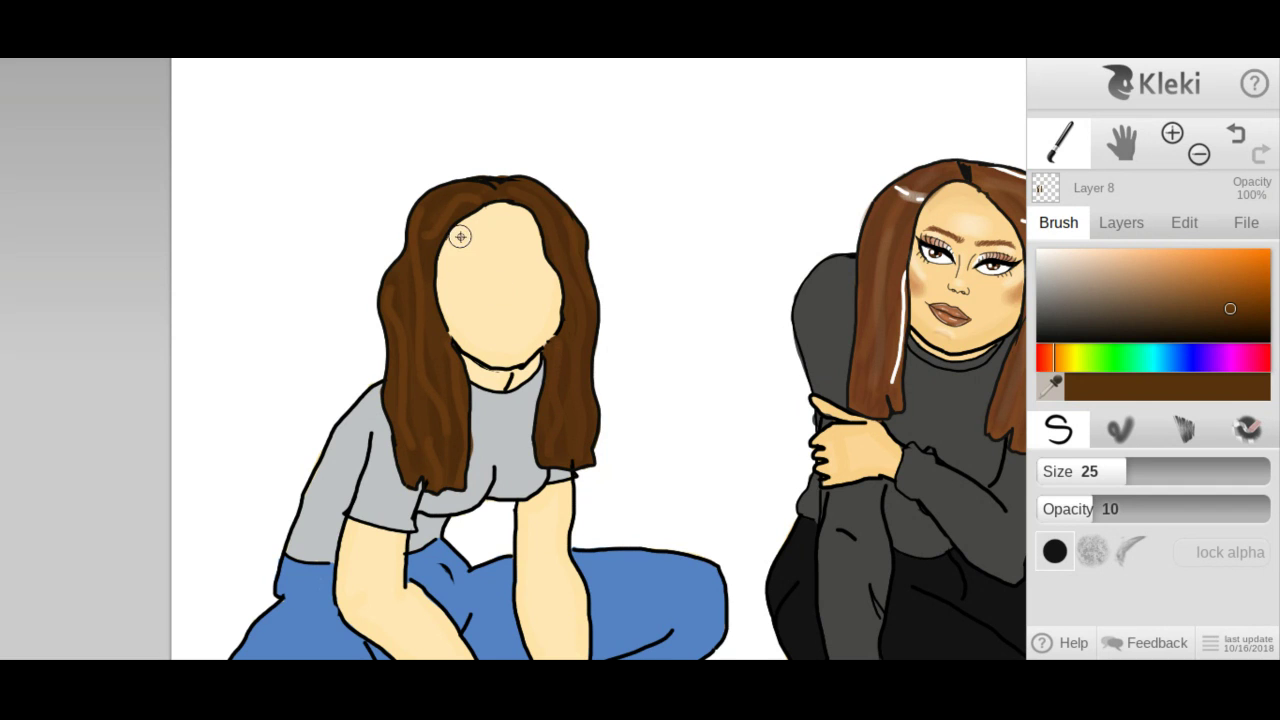
pyautogui.moveTo(474, 197); pyautogui.dragTo(478, 194)
pyautogui.moveTo(441, 497); pyautogui.dragTo(431, 452)
# Erase the brown spill on the shirt below the left hair tips at size 3.7.
pyautogui.click(1239, 446)
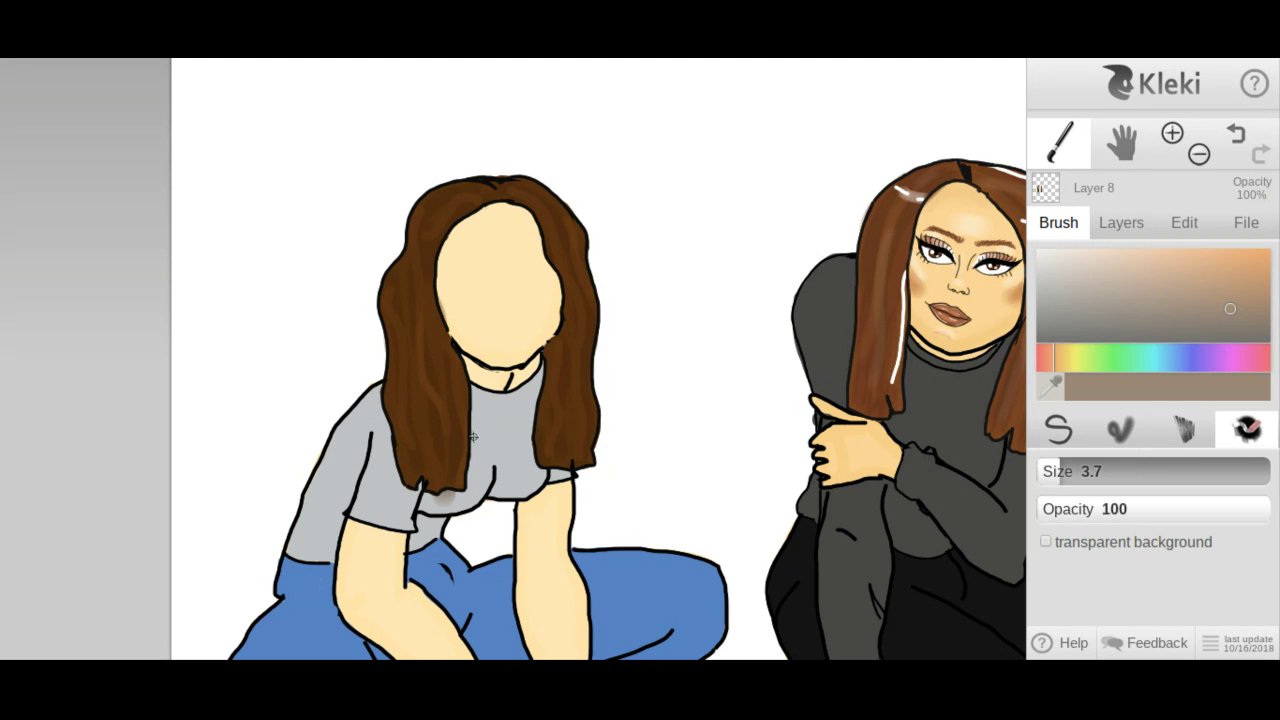
pyautogui.moveTo(460, 496)
pyautogui.mouseDown()
pyautogui.moveTo(432, 506)
pyautogui.moveTo(441, 496)
pyautogui.mouseUp()
# Merge the blue trousers Layer 6 into the Layer 4 beneath it with the source-over mix mode.
pyautogui.click(1124, 228)
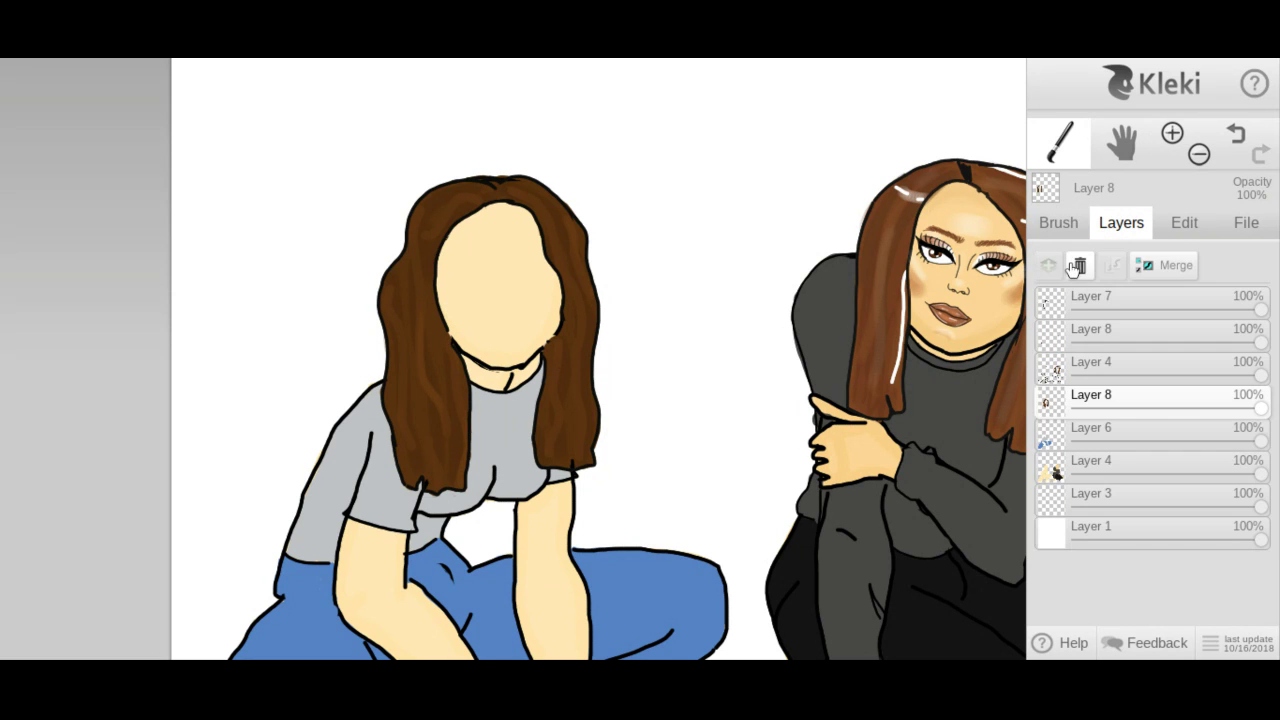
pyautogui.click(1100, 441)
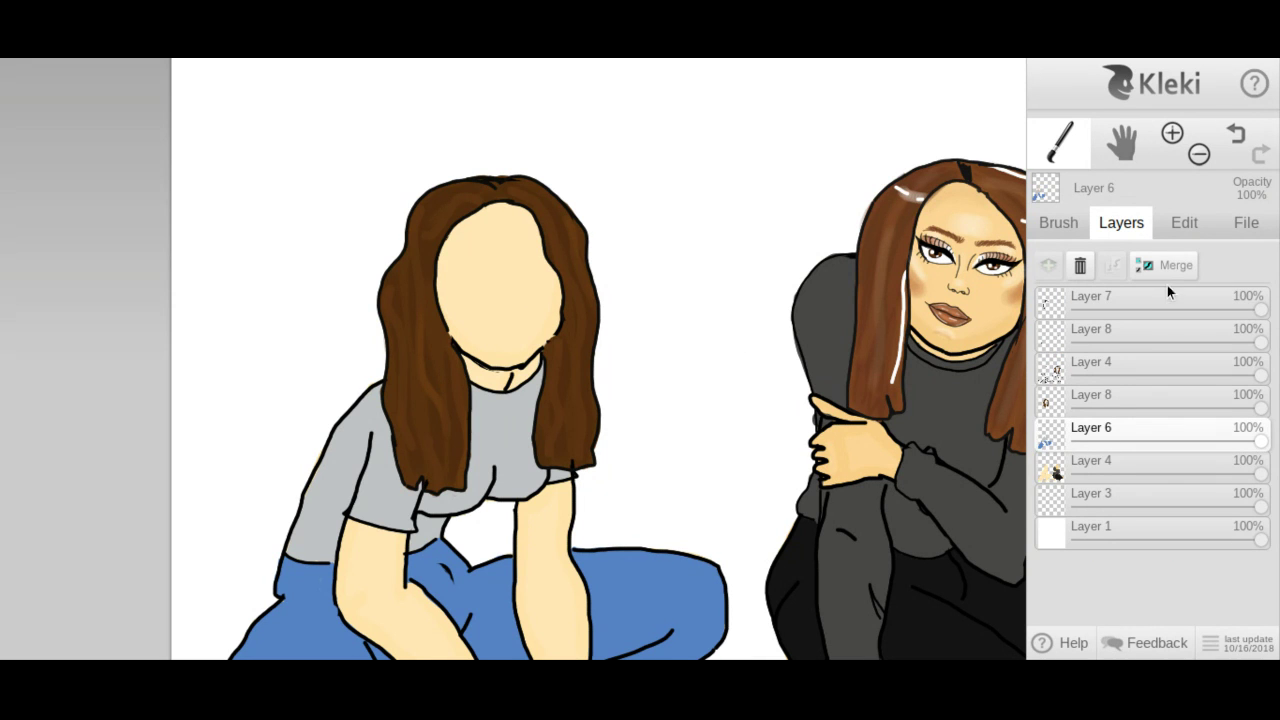
pyautogui.click(1163, 270)
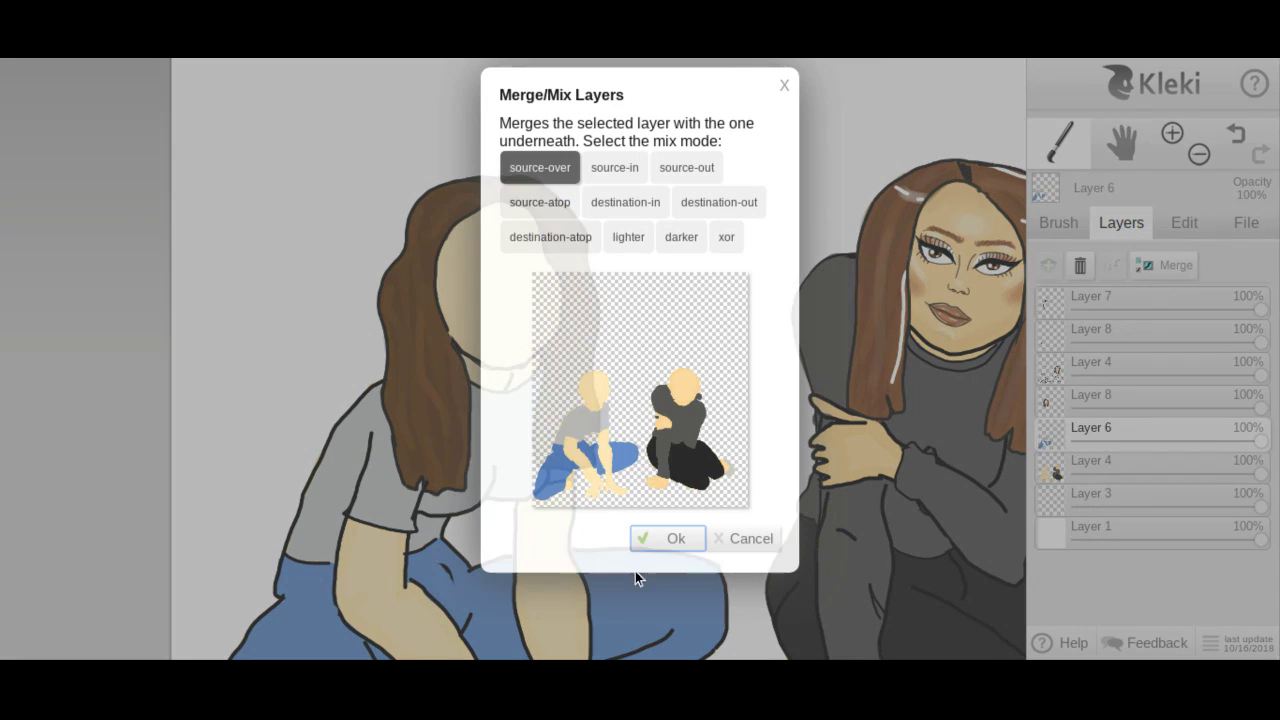
pyautogui.click(677, 536)
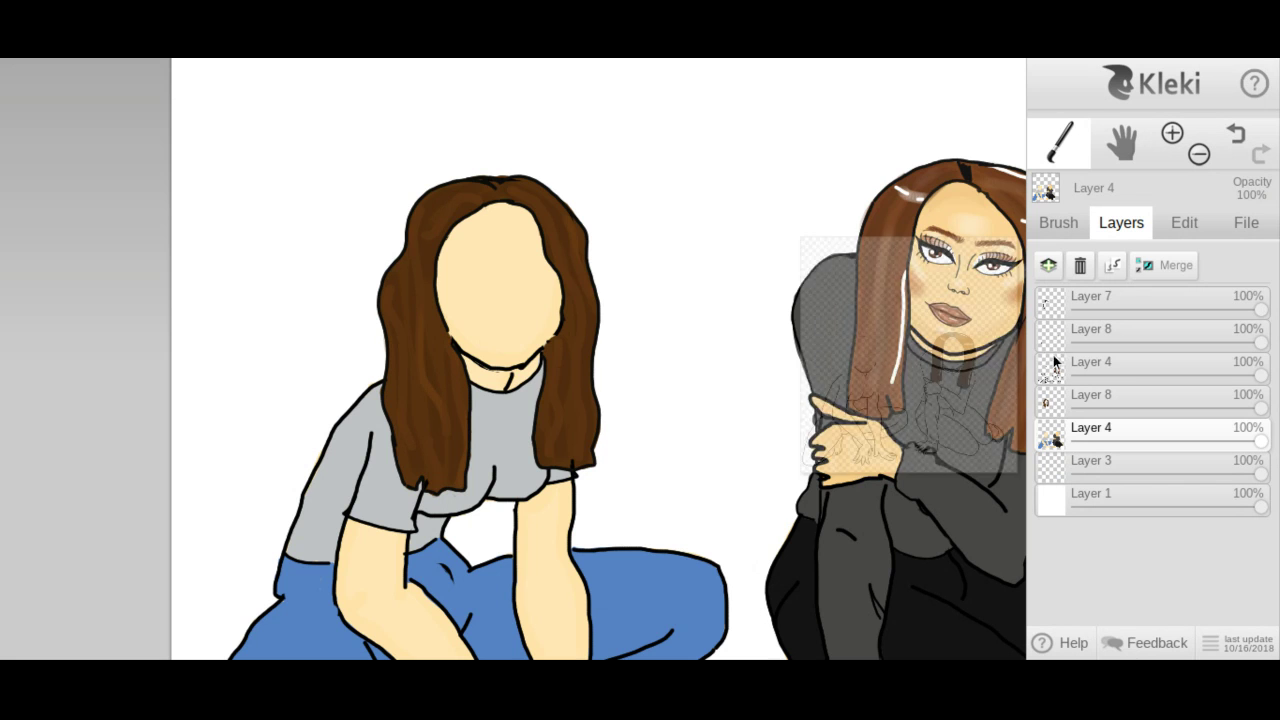
# Move the line art Layer 4 below the hair's Layer 8 and merge it into the colour Layer 4 using source-over.
pyautogui.moveTo(1099, 362); pyautogui.dragTo(1100, 392)
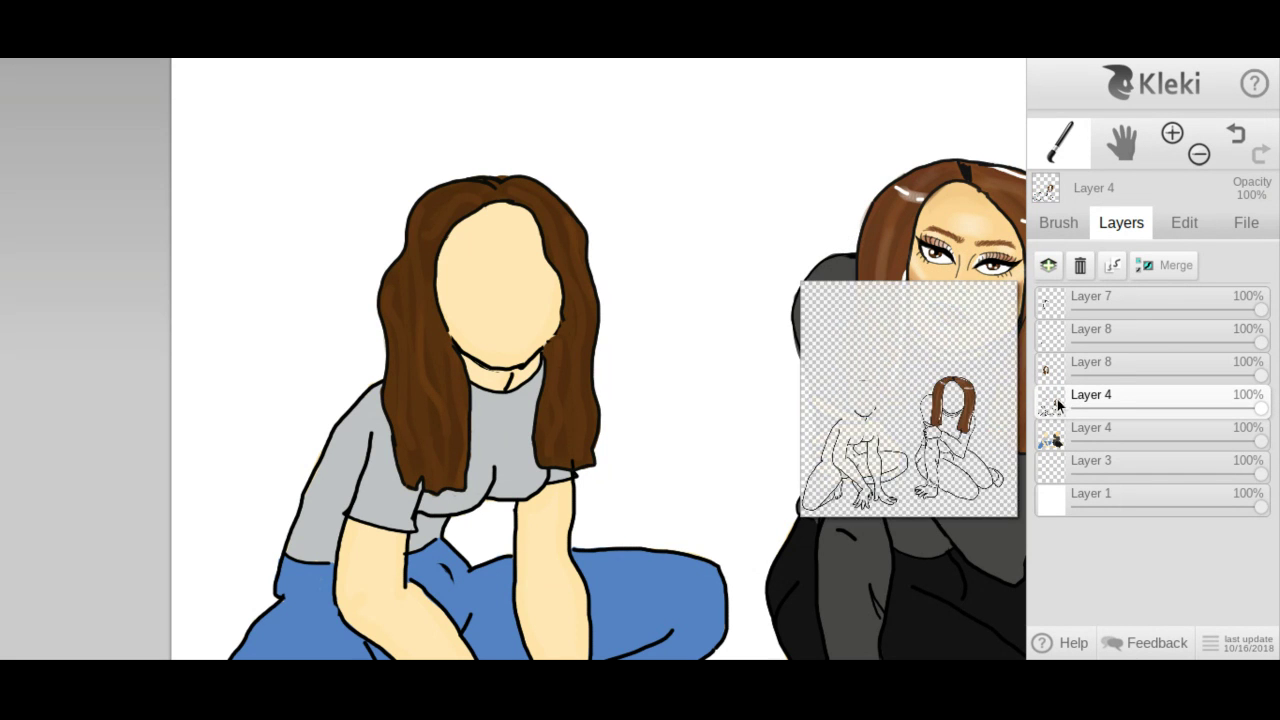
pyautogui.click(1150, 265)
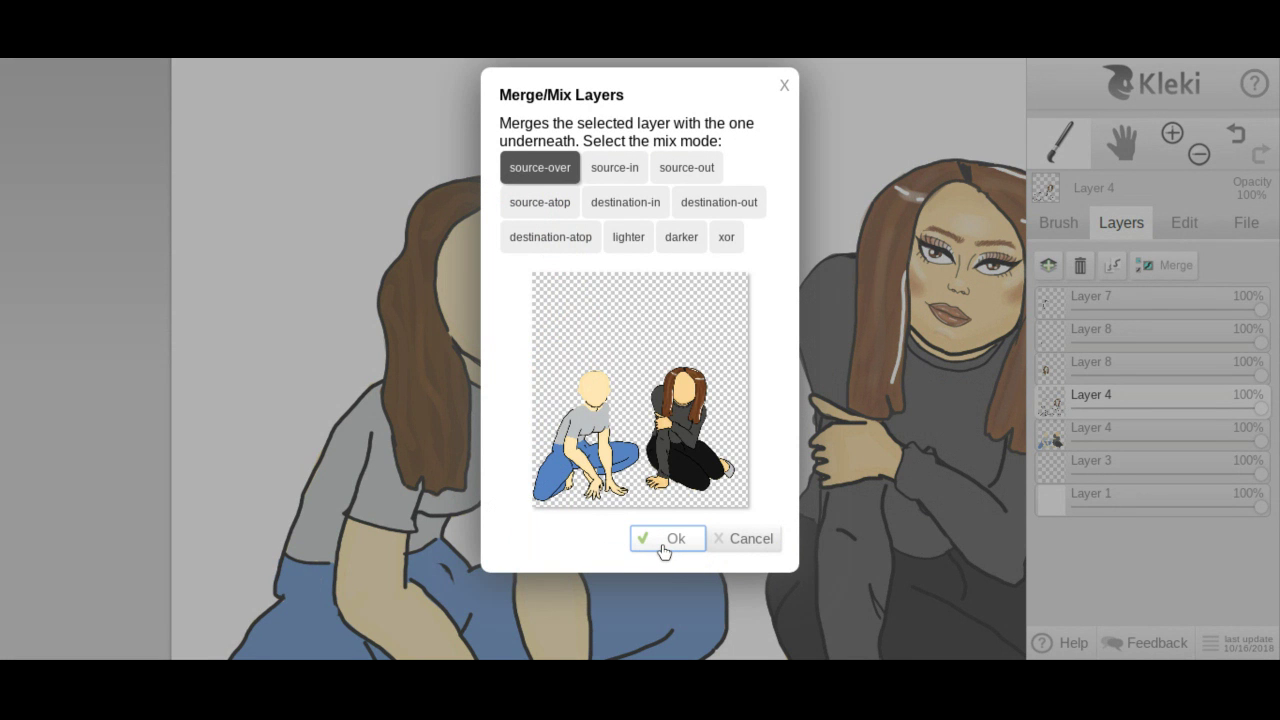
pyautogui.click(664, 540)
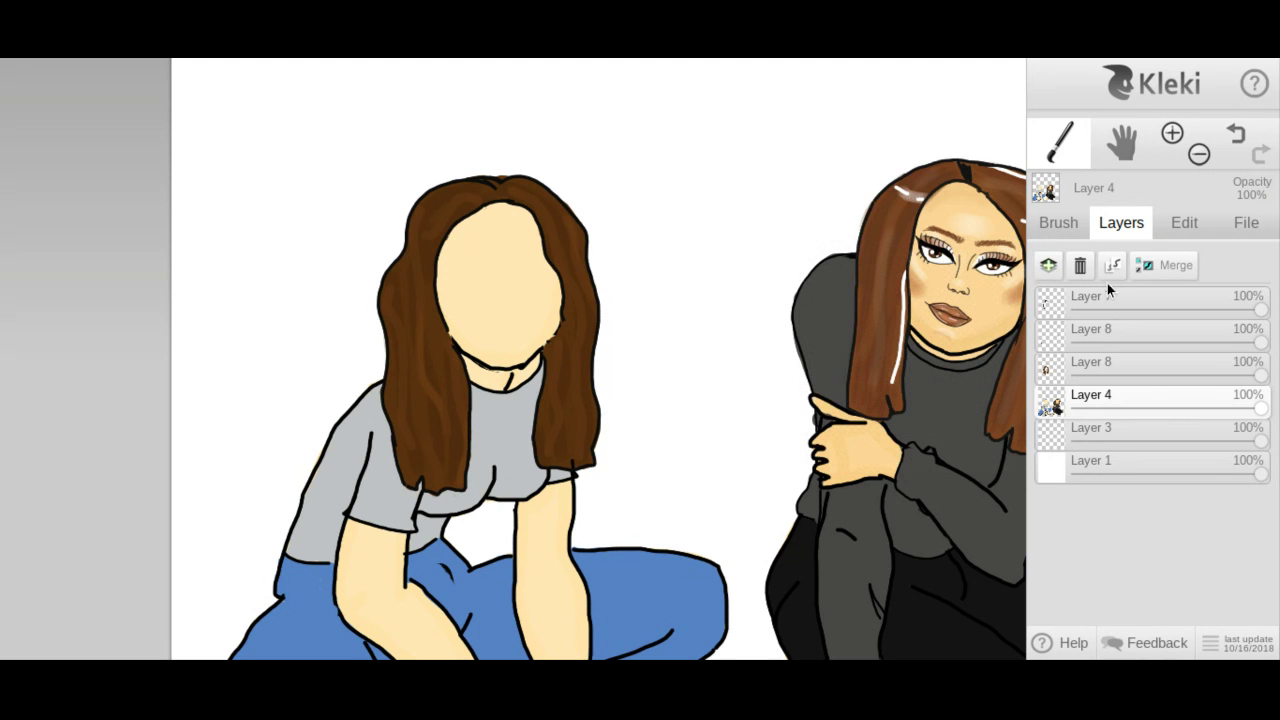
# Move Layer 7 below the topmost Layer 8 and merge it into the hair's Layer 8.
pyautogui.moveTo(1105, 291); pyautogui.dragTo(1105, 329)
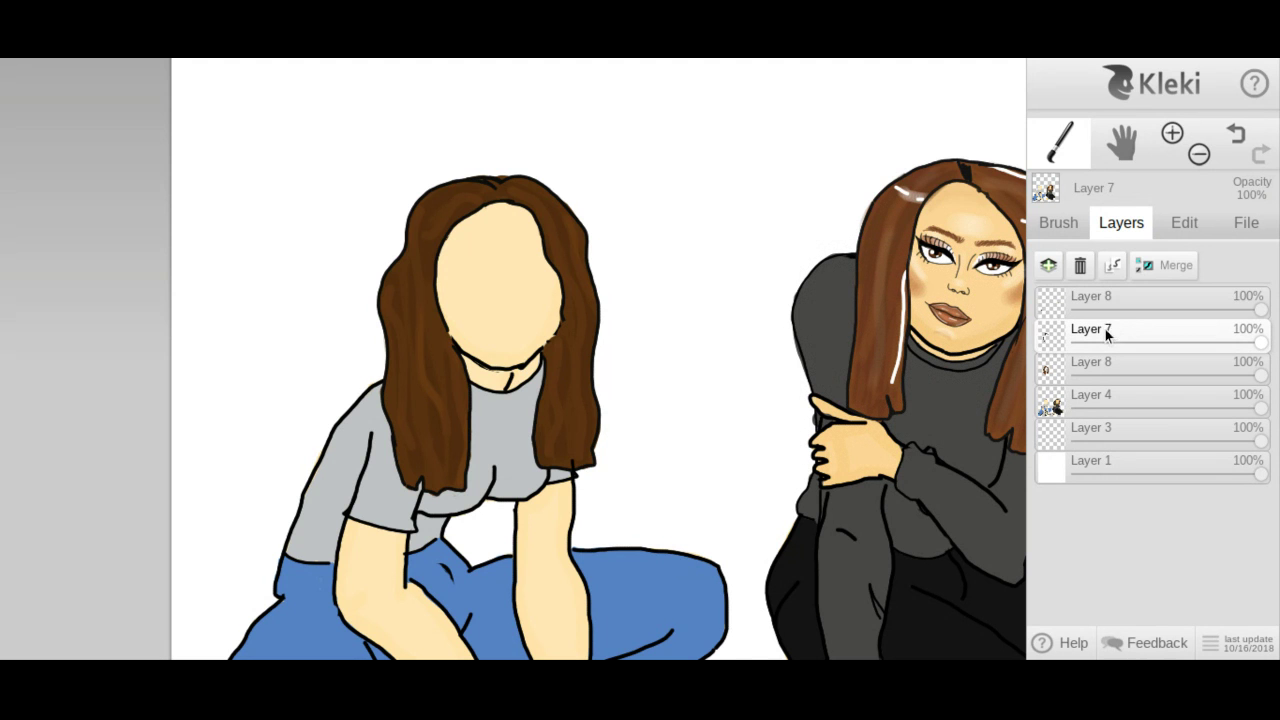
pyautogui.click(1175, 264)
pyautogui.click(665, 541)
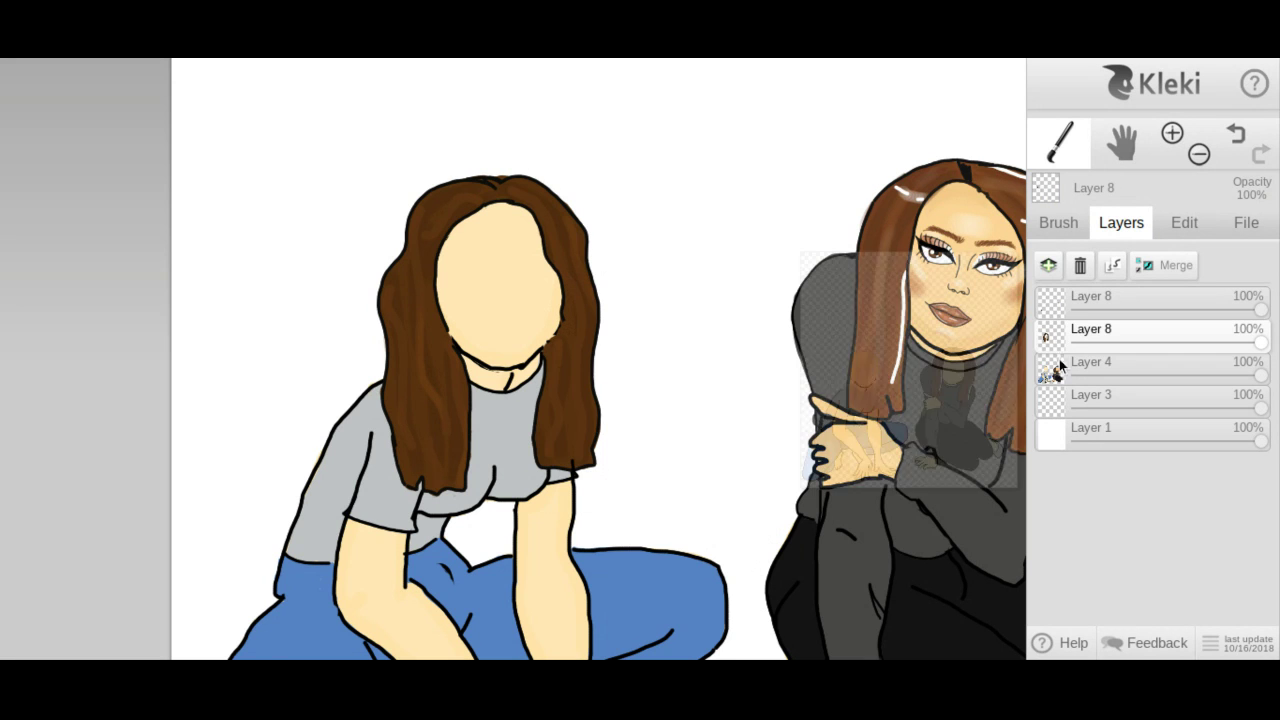
# Merge the topmost Layer 8 with the facial details into the hair's Layer 8 using source-over.
pyautogui.moveTo(1053, 297)
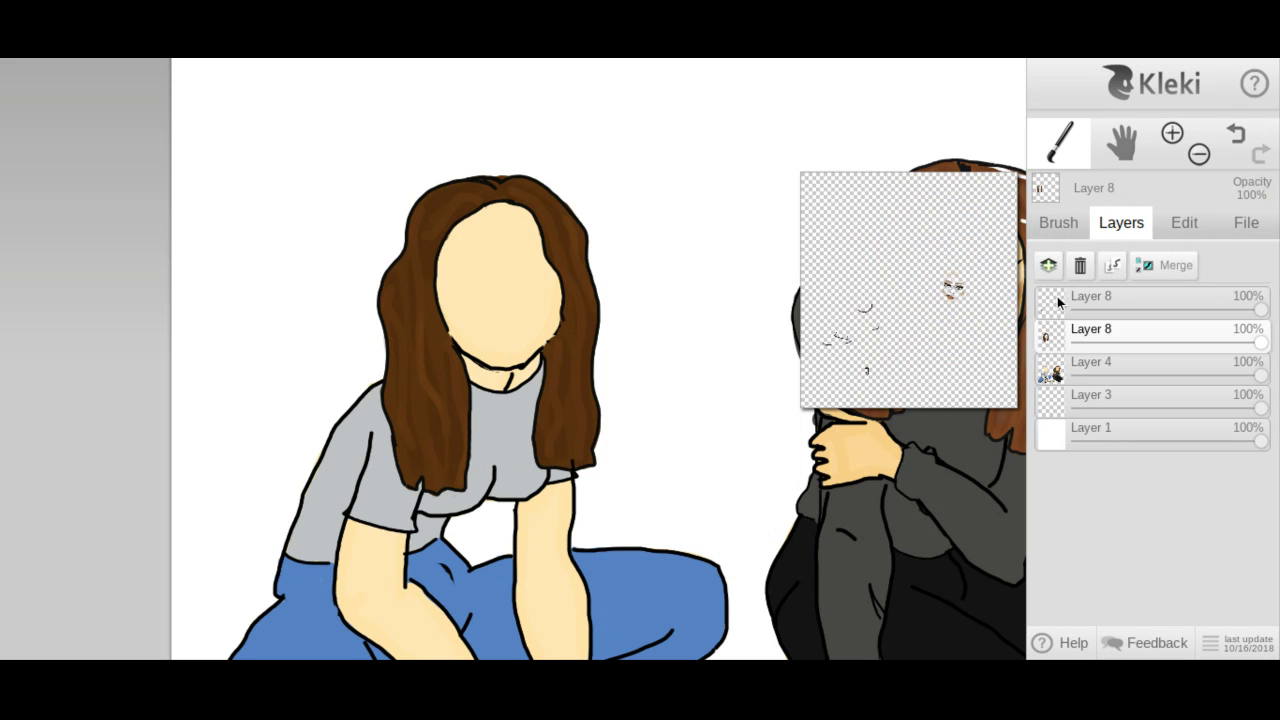
pyautogui.click(1144, 292)
pyautogui.click(1172, 265)
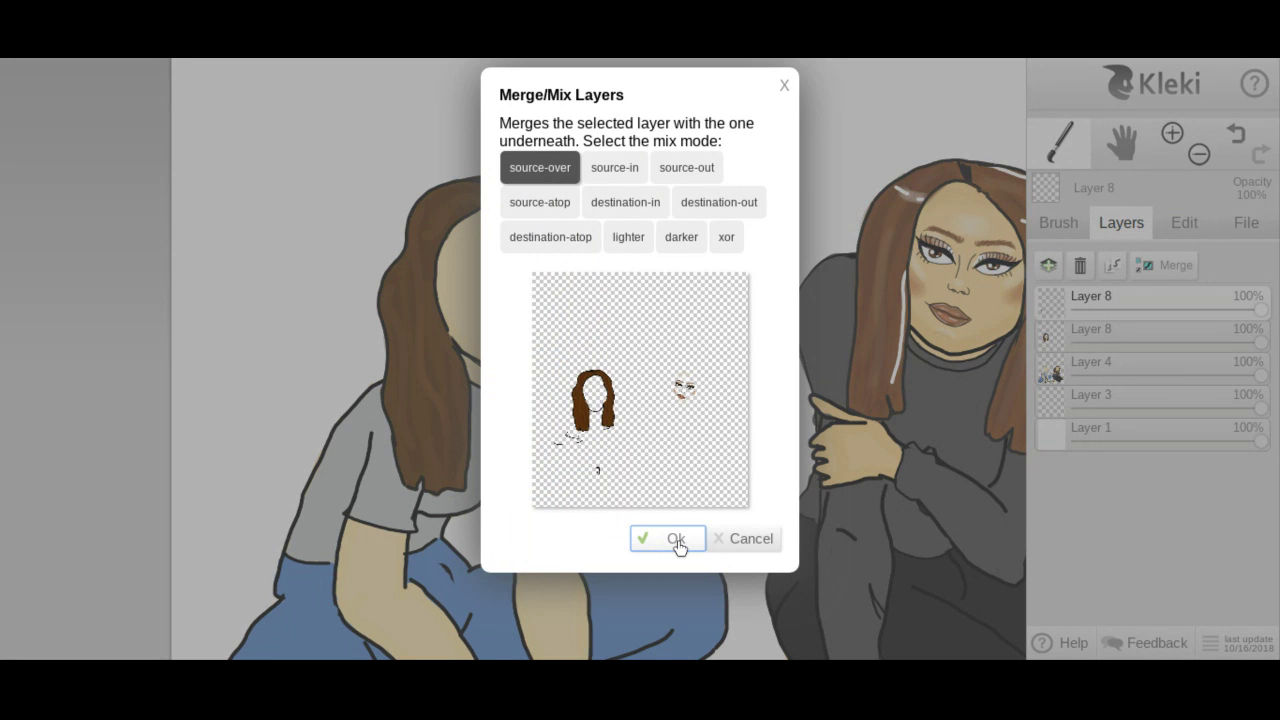
pyautogui.click(677, 540)
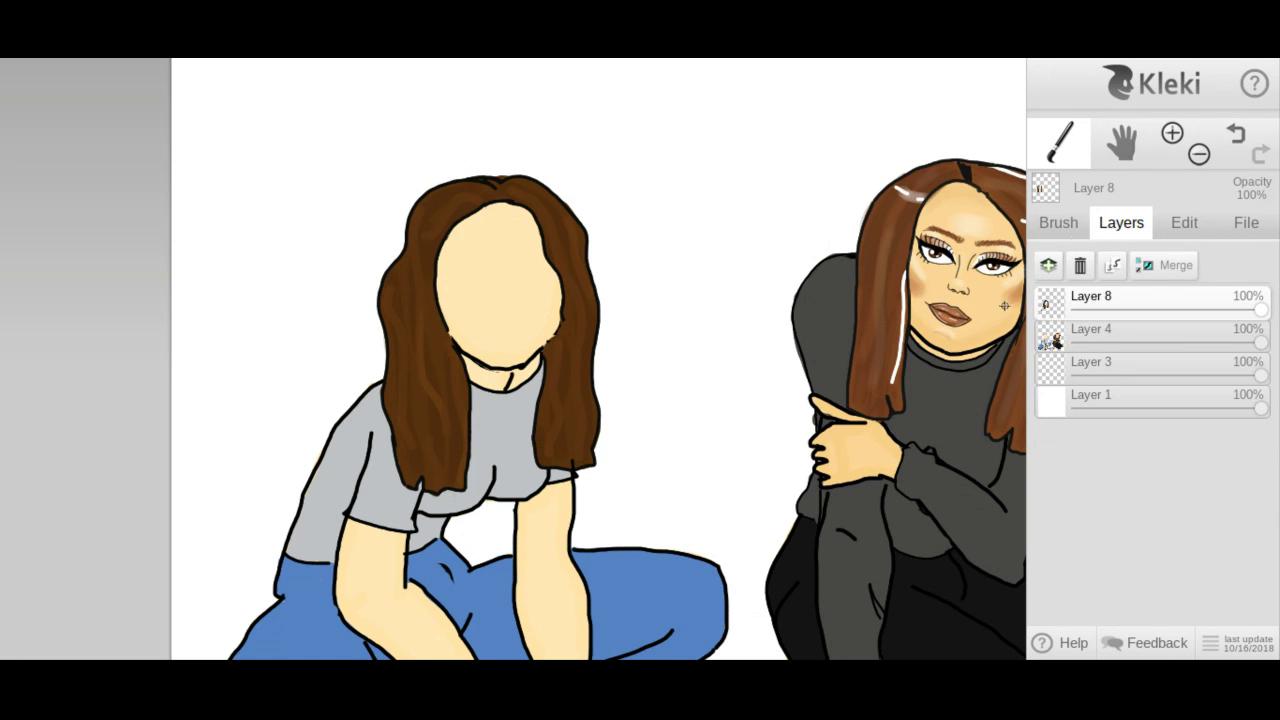
# Paint faint white highlight bands across both sides of the upper hair with the pen at size 12 and opacity 10.
pyautogui.click(1060, 225)
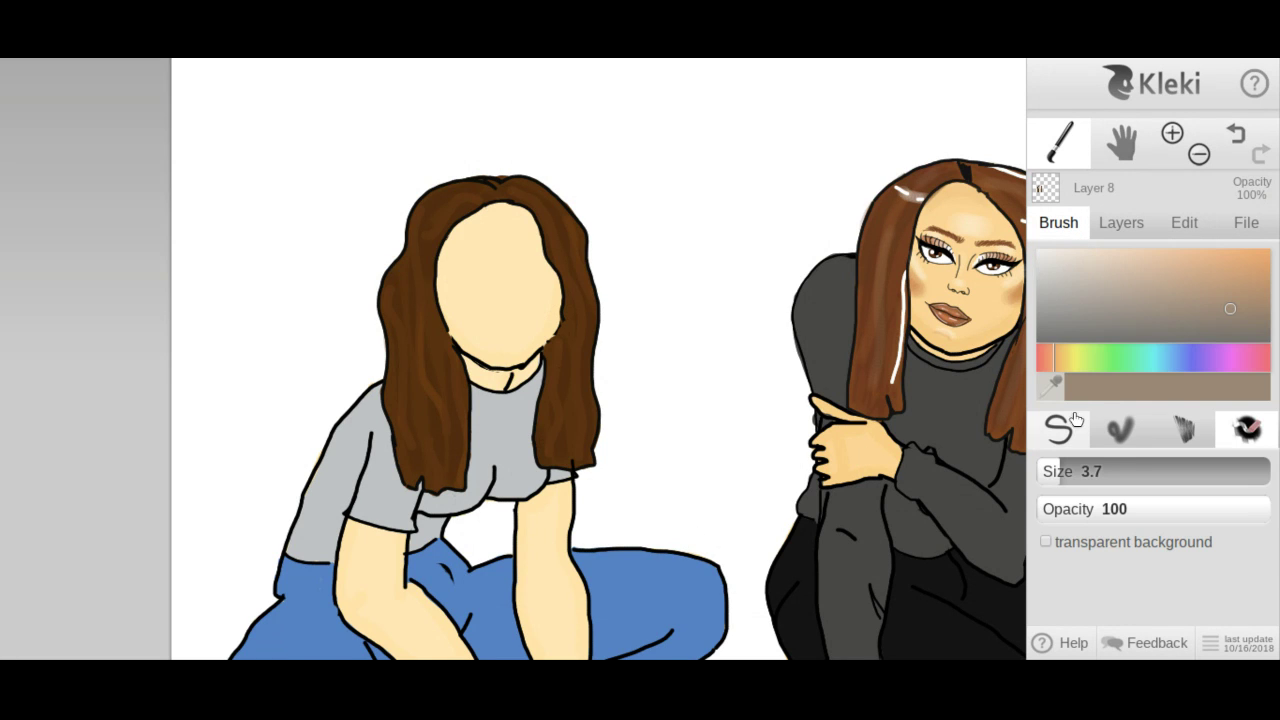
pyautogui.click(1060, 428)
pyautogui.click(1038, 252)
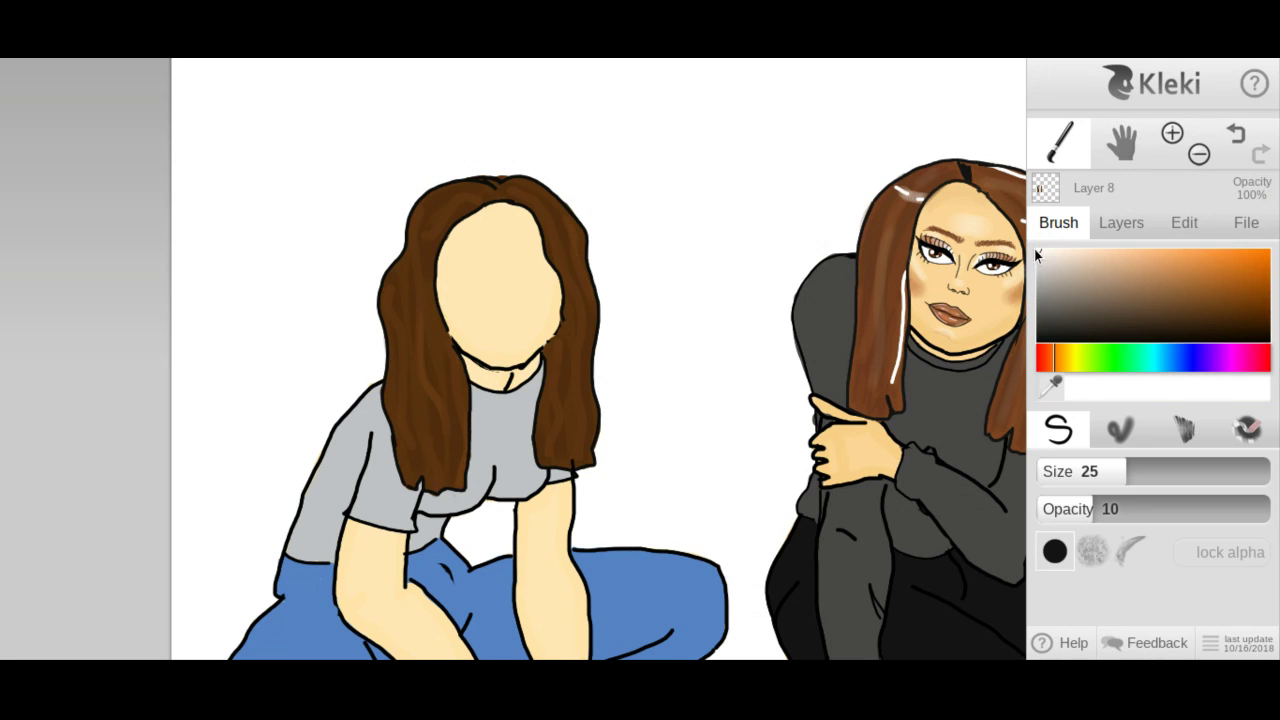
pyautogui.click(1081, 472)
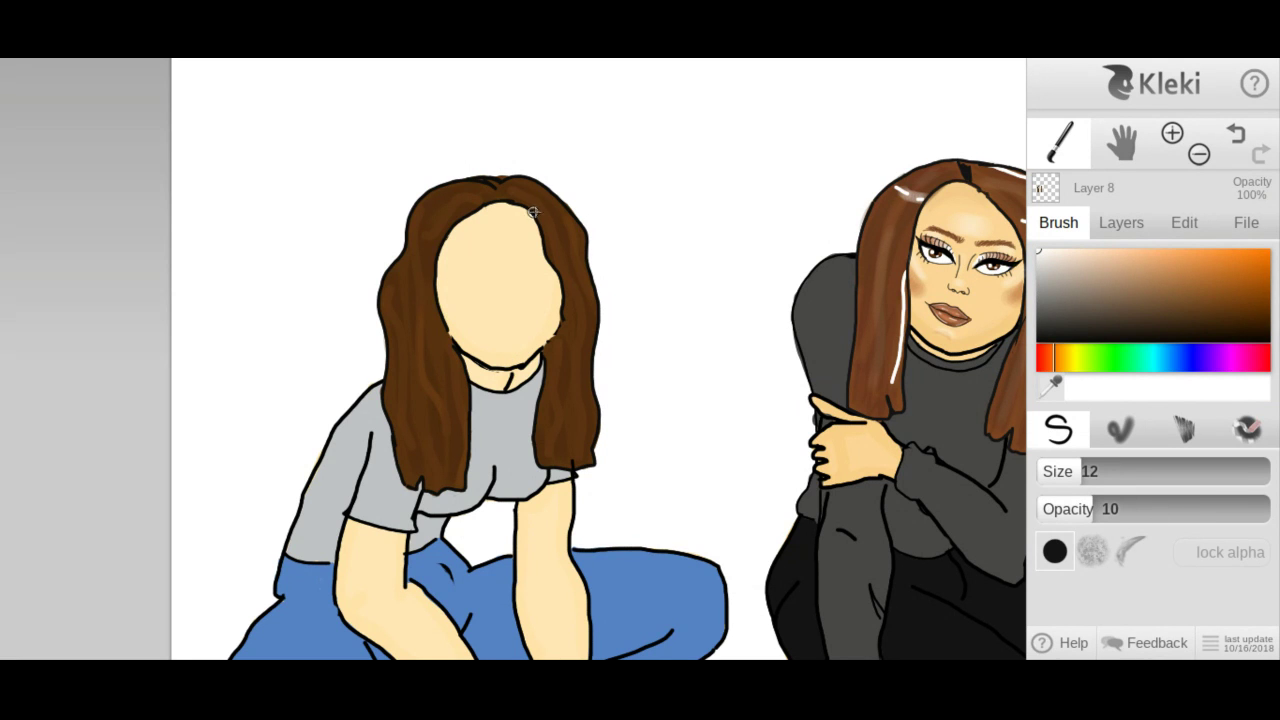
pyautogui.moveTo(532, 212); pyautogui.dragTo(553, 212)
pyautogui.moveTo(407, 233); pyautogui.dragTo(453, 233)
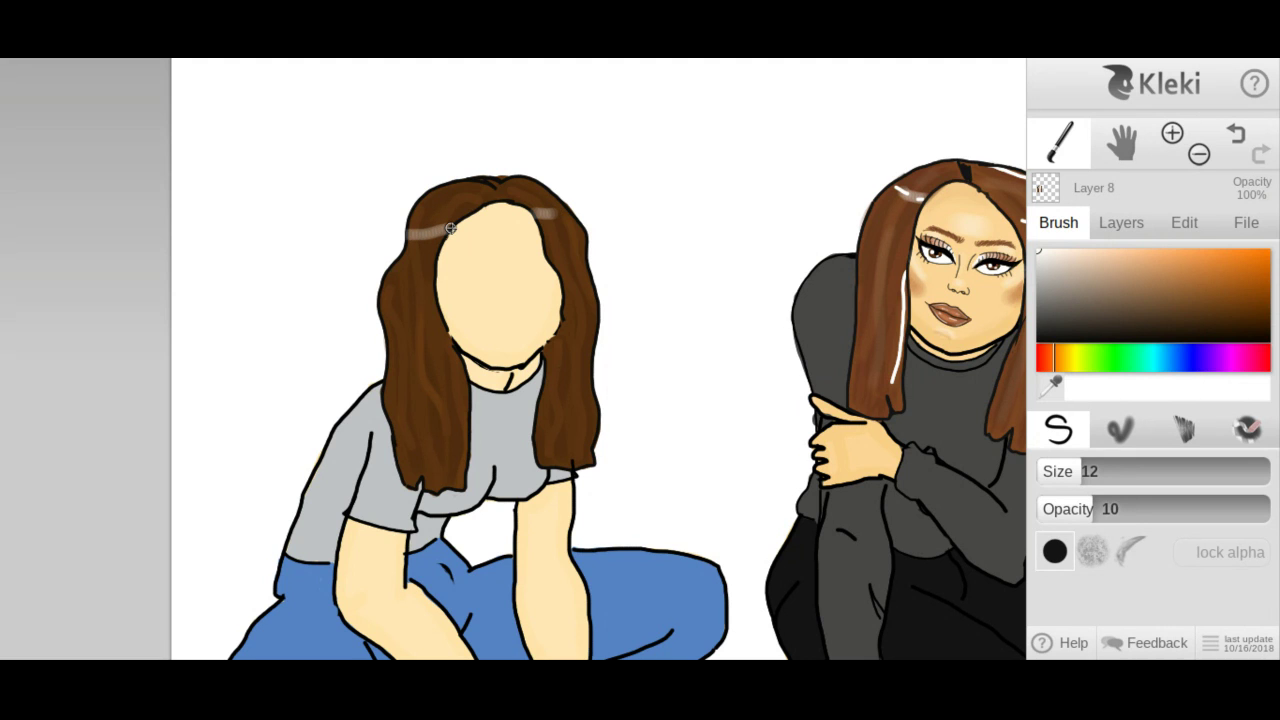
pyautogui.moveTo(411, 308); pyautogui.dragTo(436, 448)
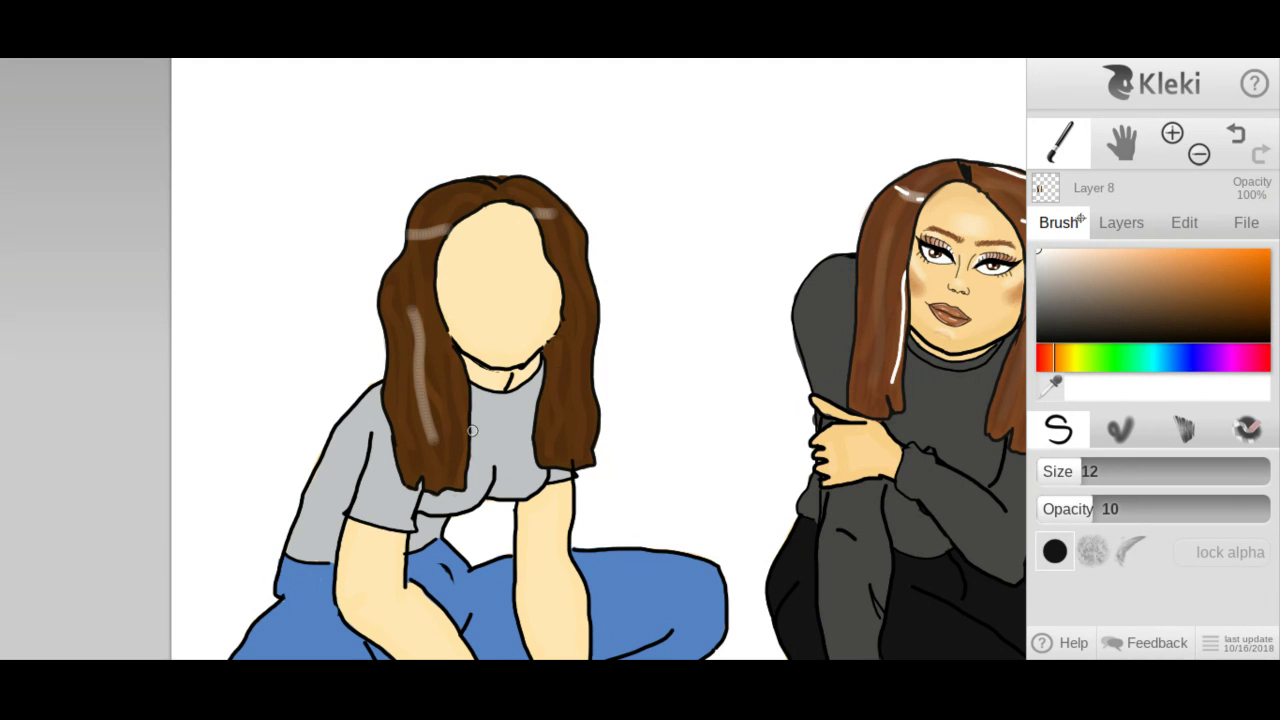
pyautogui.click(1243, 142)
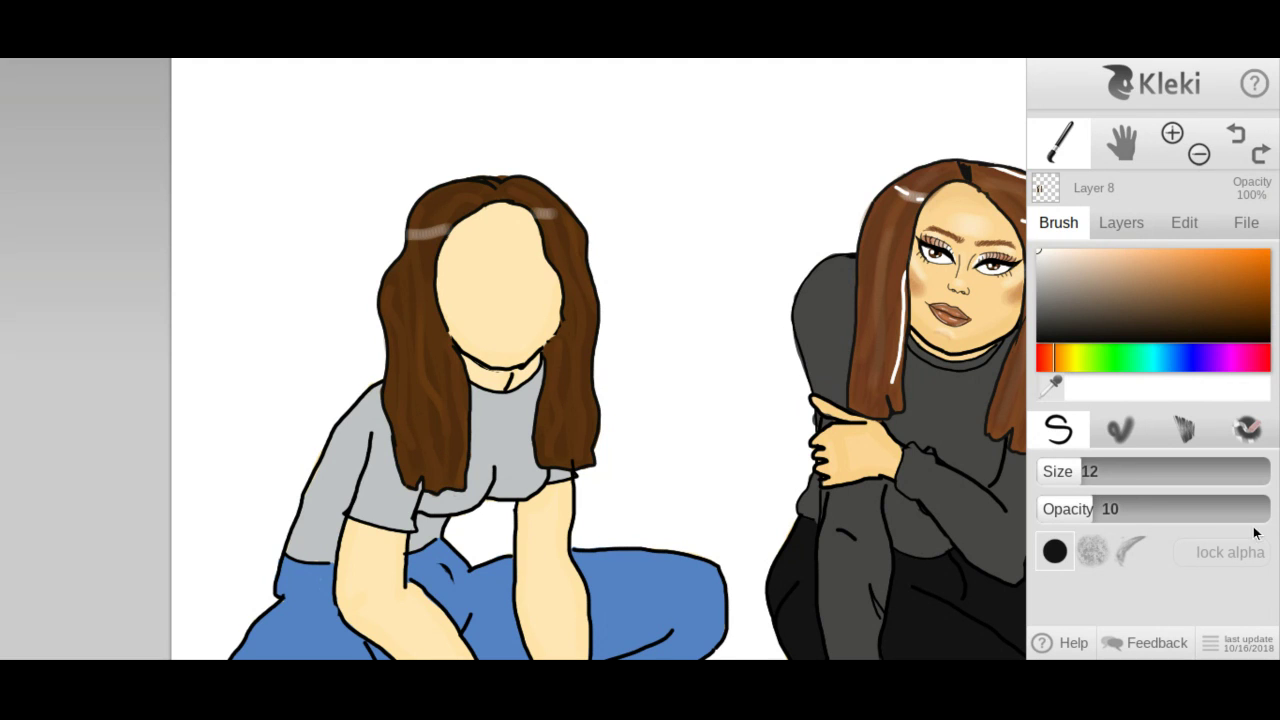
# Draw thin, solid white highlights over the faint bands on the upper hair at size 3.1 and opacity 100.
pyautogui.moveTo(1252, 512); pyautogui.dragTo(1277, 508)
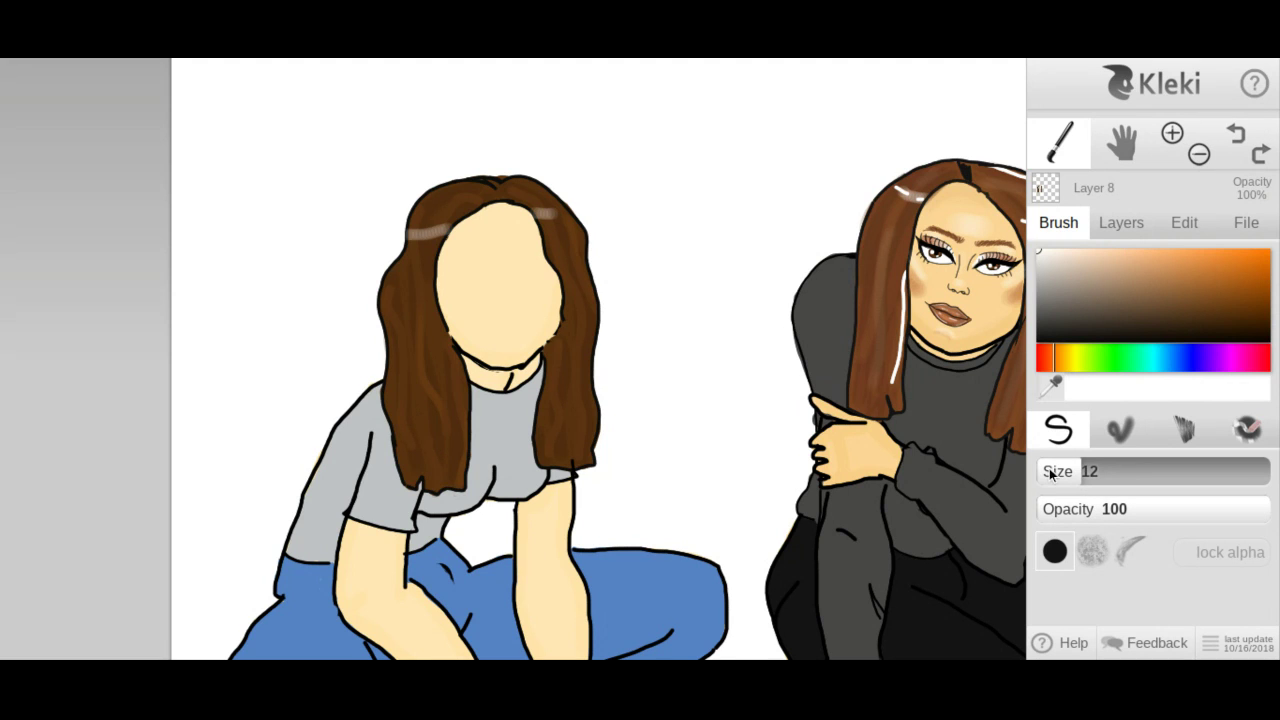
pyautogui.moveTo(1054, 471); pyautogui.dragTo(1036, 474)
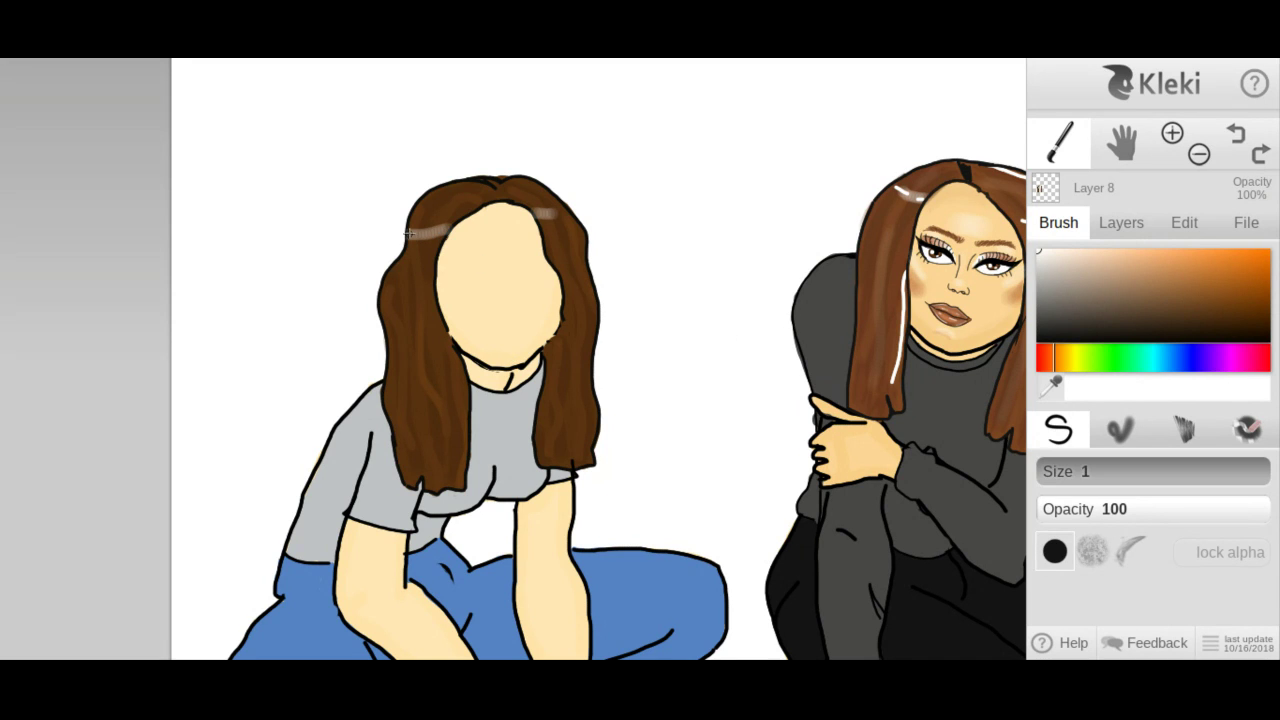
pyautogui.moveTo(411, 233); pyautogui.dragTo(441, 232)
pyautogui.click(1238, 137)
pyautogui.click(1040, 479)
pyautogui.click(1045, 477)
pyautogui.moveTo(416, 232); pyautogui.dragTo(454, 224)
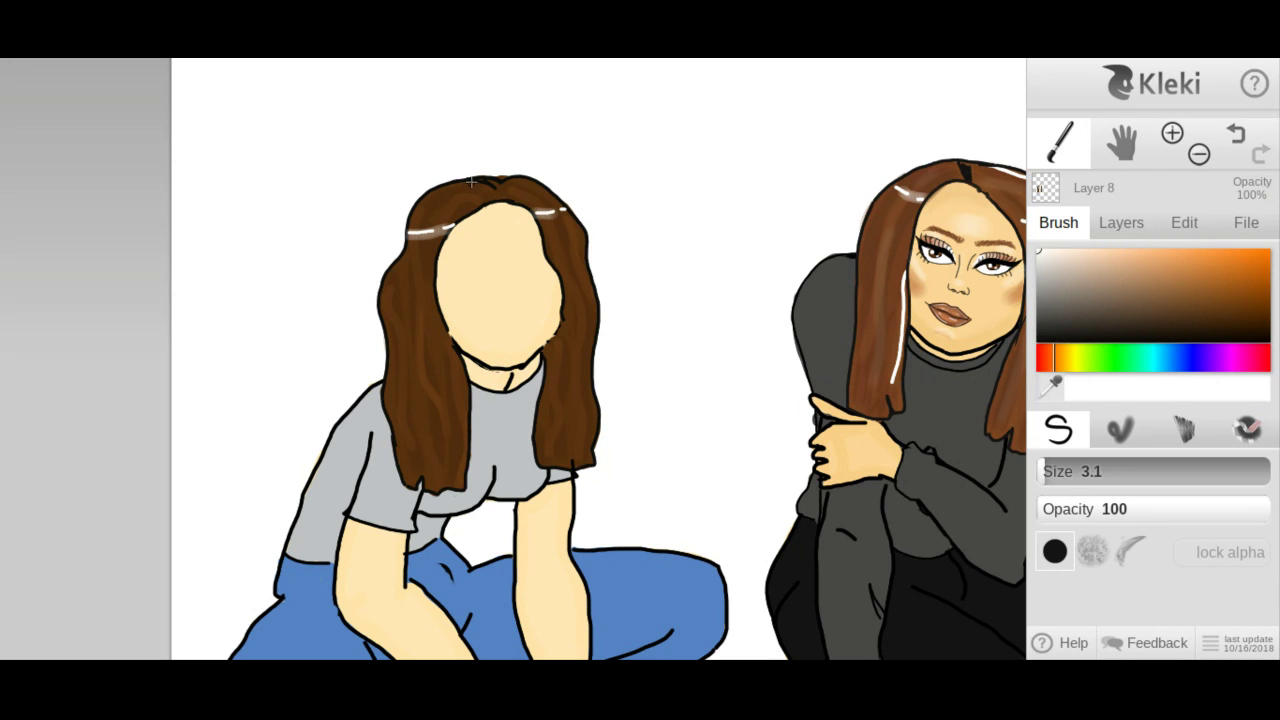
# Add a small white highlight at the crown beside the parting, undoing the strokes that are too long.
pyautogui.moveTo(457, 182); pyautogui.dragTo(498, 191)
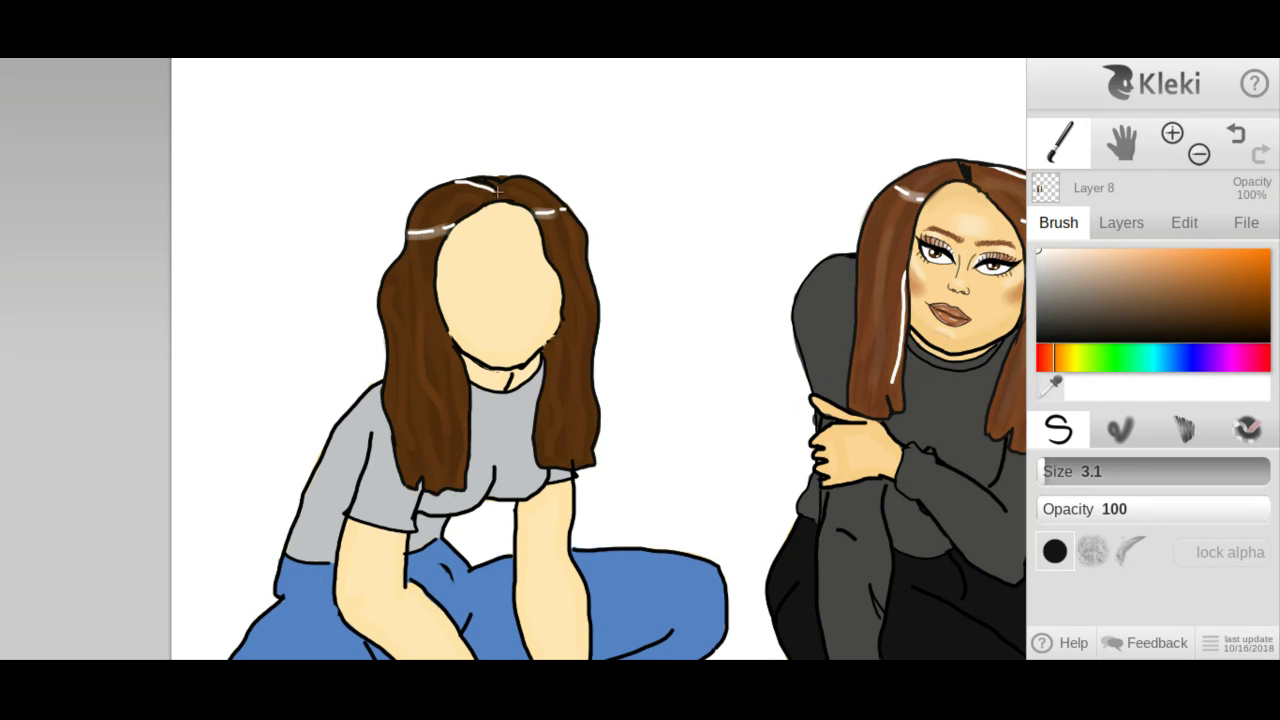
pyautogui.click(1235, 140)
pyautogui.moveTo(453, 183); pyautogui.dragTo(488, 187)
pyautogui.click(1236, 135)
# Try a thin white highlight down the inner edge of the left hair strand, and undo it.
pyautogui.moveTo(444, 336)
pyautogui.mouseDown()
pyautogui.moveTo(462, 376)
pyautogui.moveTo(462, 476)
pyautogui.mouseUp()
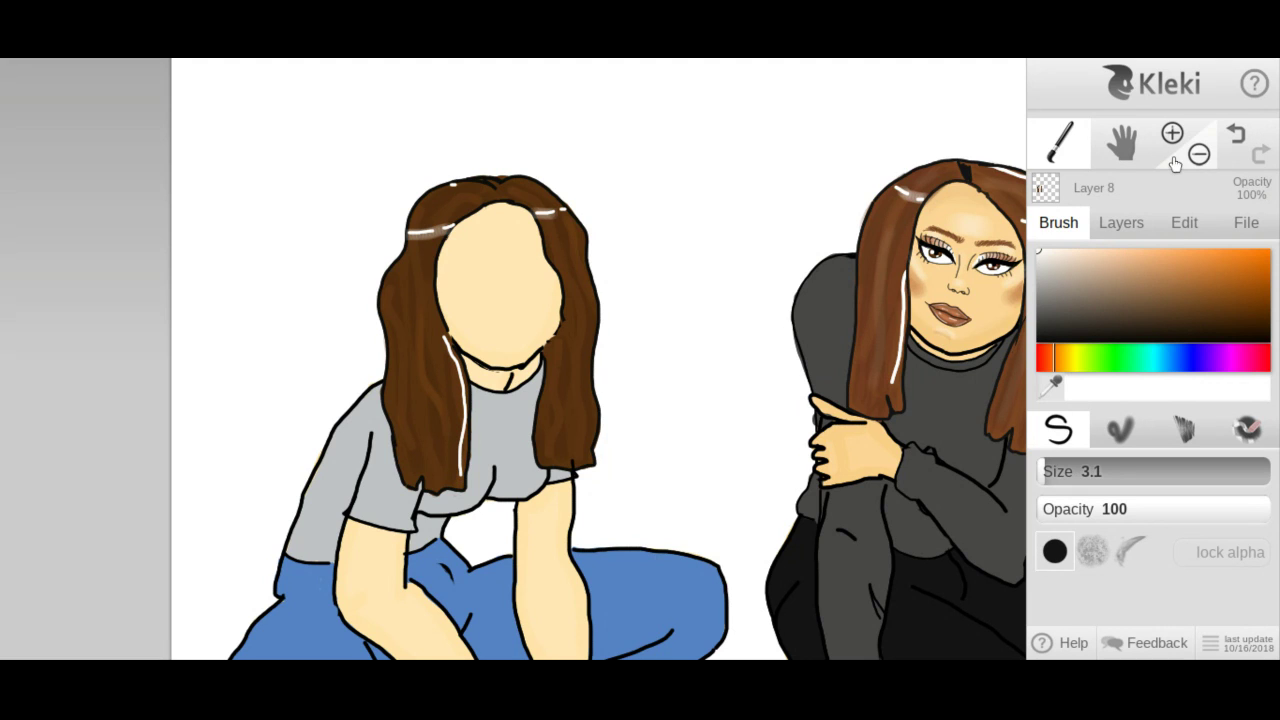
pyautogui.click(1236, 136)
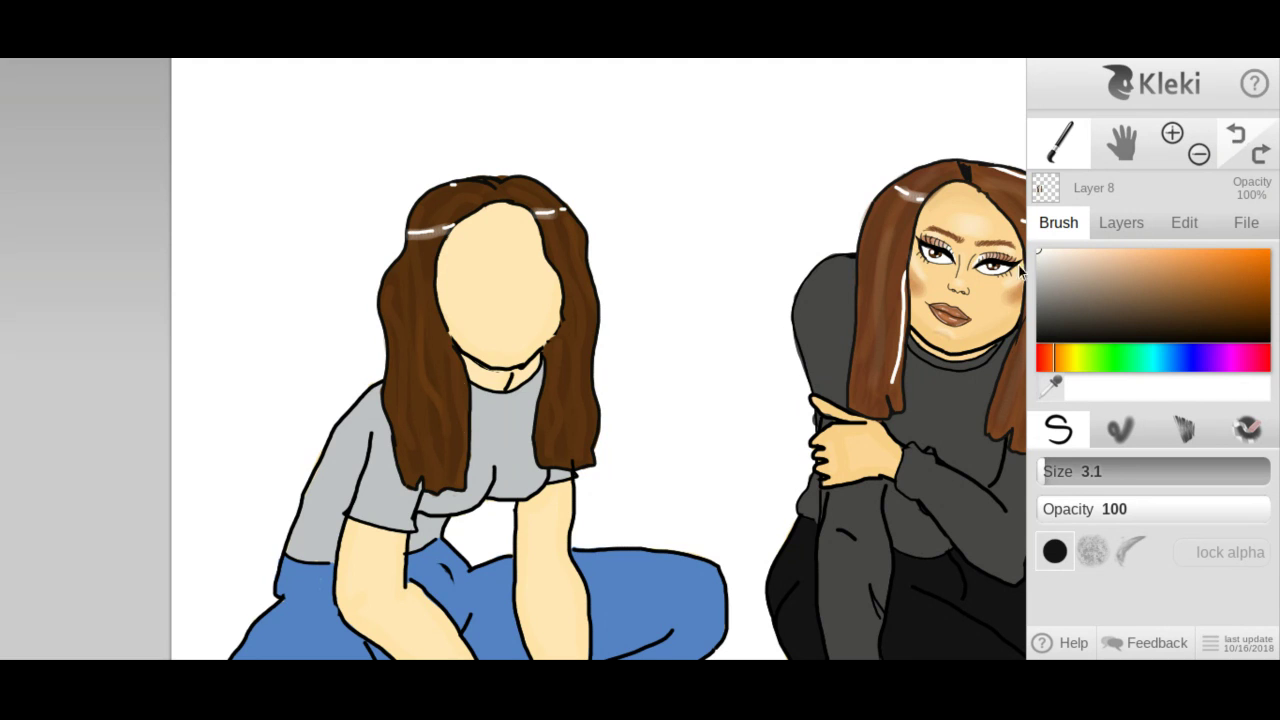
# Try a white highlight across the crown beside the parting at opacity 23, and undo it.
pyautogui.click(1136, 500)
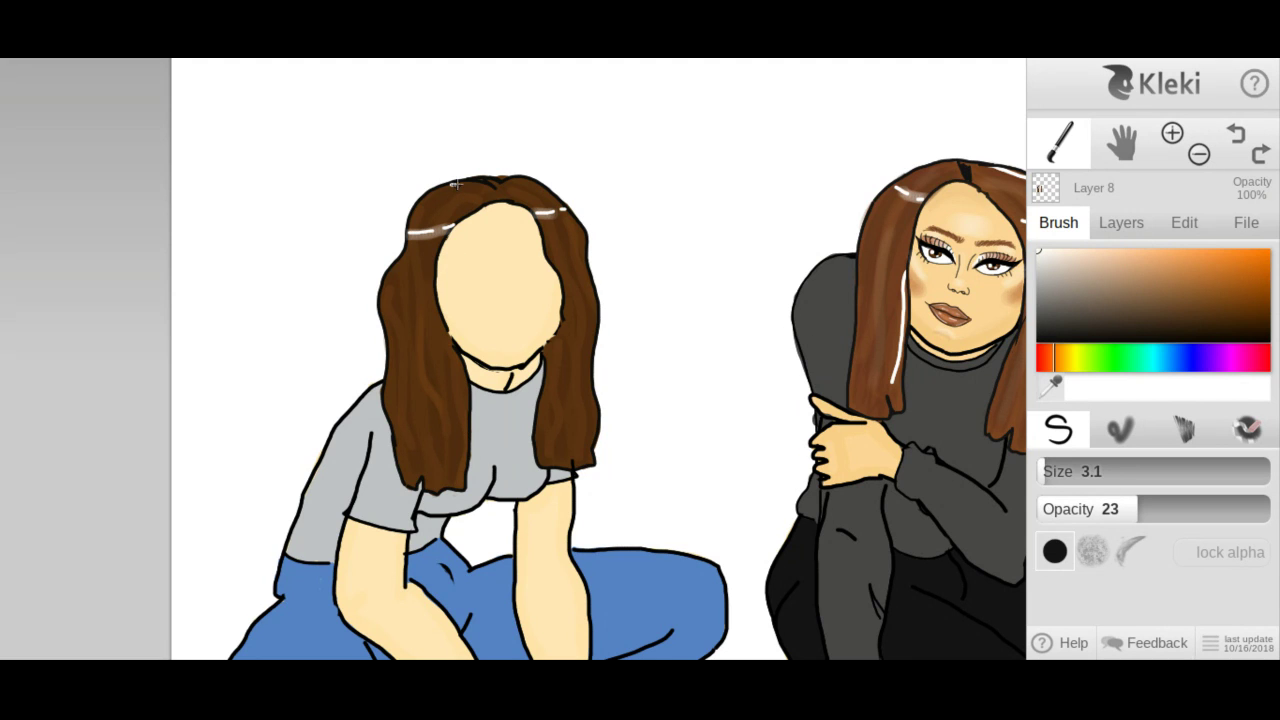
pyautogui.moveTo(455, 184); pyautogui.dragTo(490, 198)
pyautogui.click(1236, 134)
# Draw faint white highlights along the left strand's inner edge and down the right strand at opacity 6, undoing the stroke on the left outer edge.
pyautogui.click(1075, 511)
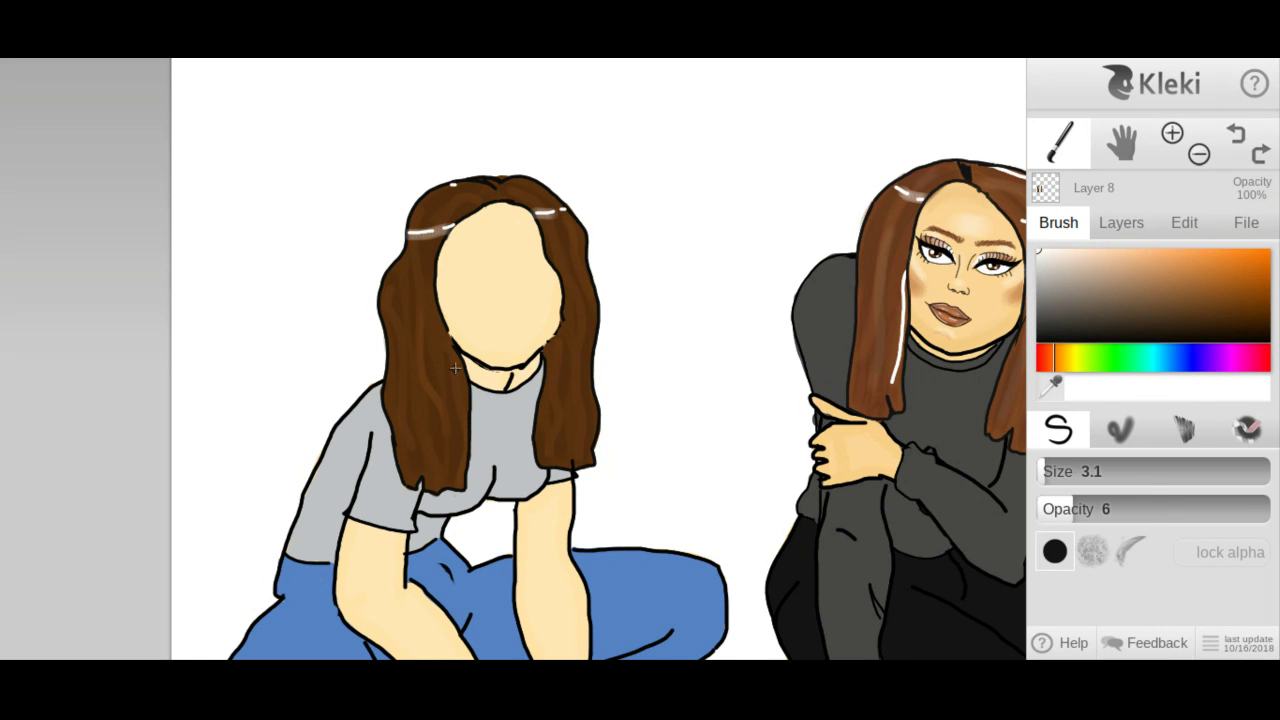
pyautogui.moveTo(450, 341)
pyautogui.mouseDown()
pyautogui.moveTo(469, 390)
pyautogui.moveTo(457, 473)
pyautogui.mouseUp()
pyautogui.click(1236, 136)
pyautogui.moveTo(450, 341)
pyautogui.mouseDown()
pyautogui.moveTo(468, 416)
pyautogui.moveTo(463, 484)
pyautogui.mouseUp()
pyautogui.moveTo(471, 186)
pyautogui.mouseDown()
pyautogui.moveTo(554, 222)
pyautogui.moveTo(583, 365)
pyautogui.mouseUp()
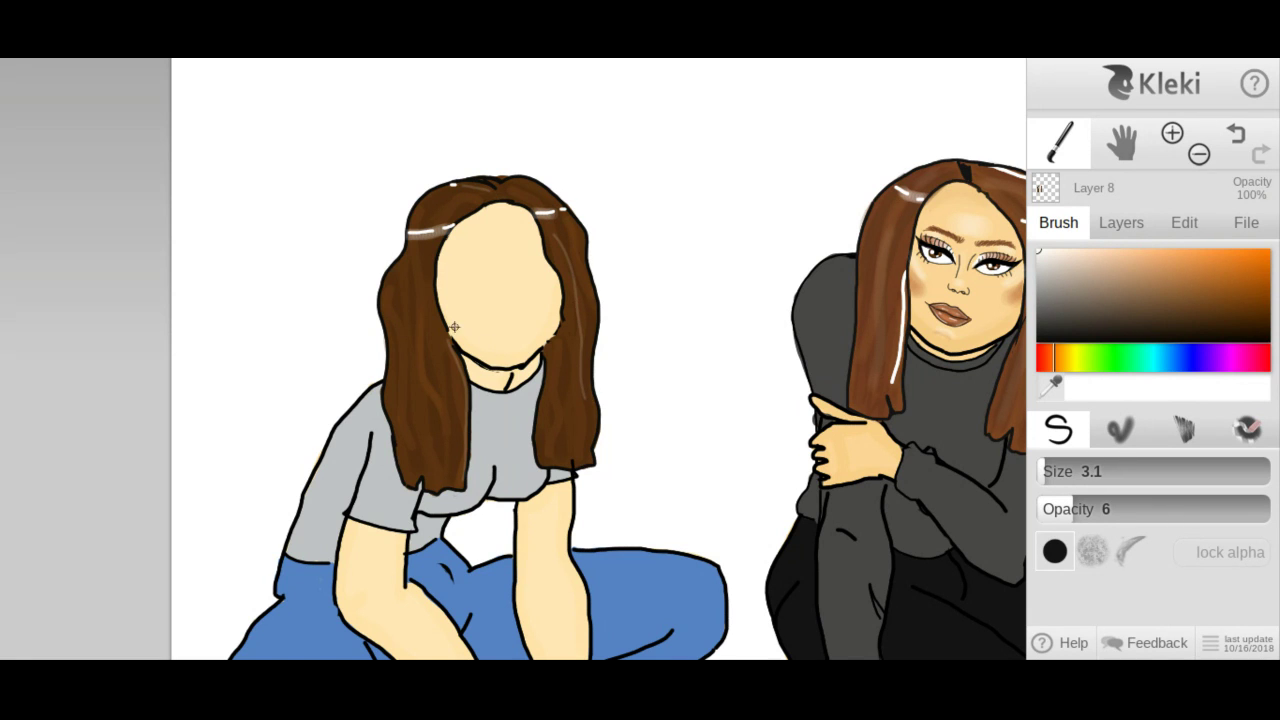
pyautogui.moveTo(399, 301); pyautogui.dragTo(408, 436)
pyautogui.click(1236, 134)
# Add a new layer above Layer 8 and set the pen to black at size 1 and opacity 100 for the face.
pyautogui.click(1123, 224)
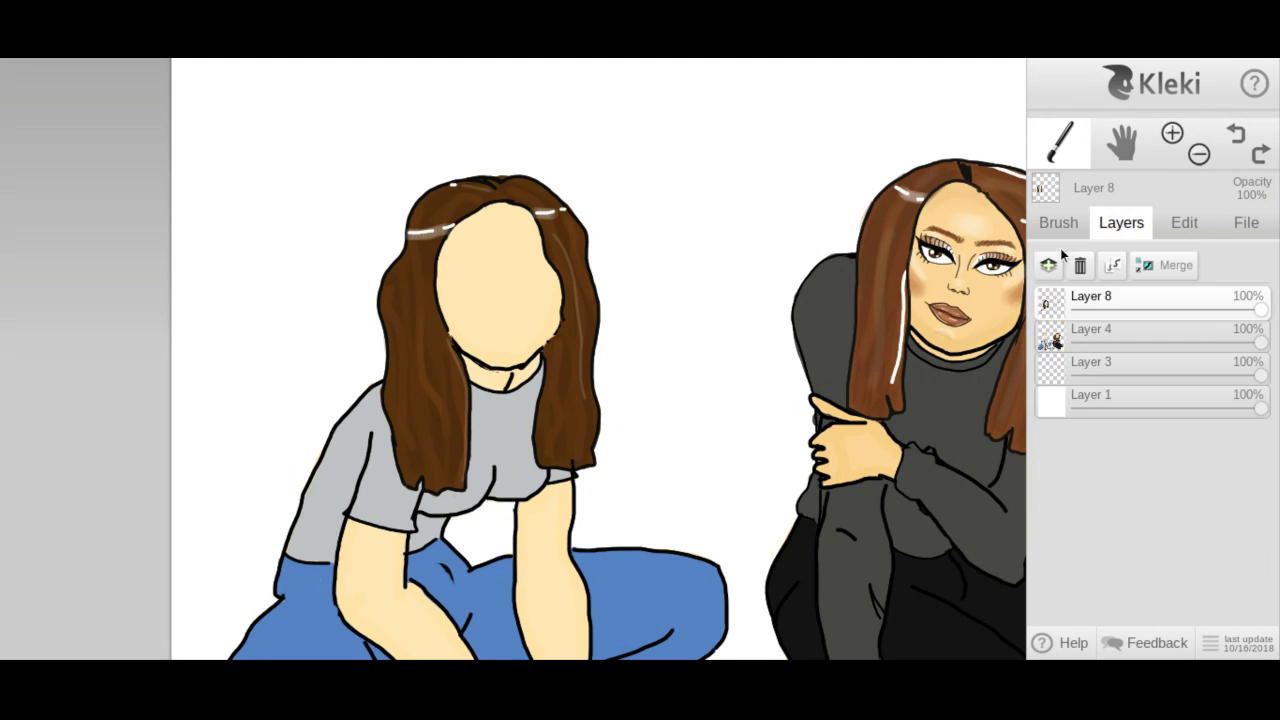
pyautogui.click(1048, 265)
pyautogui.click(1062, 225)
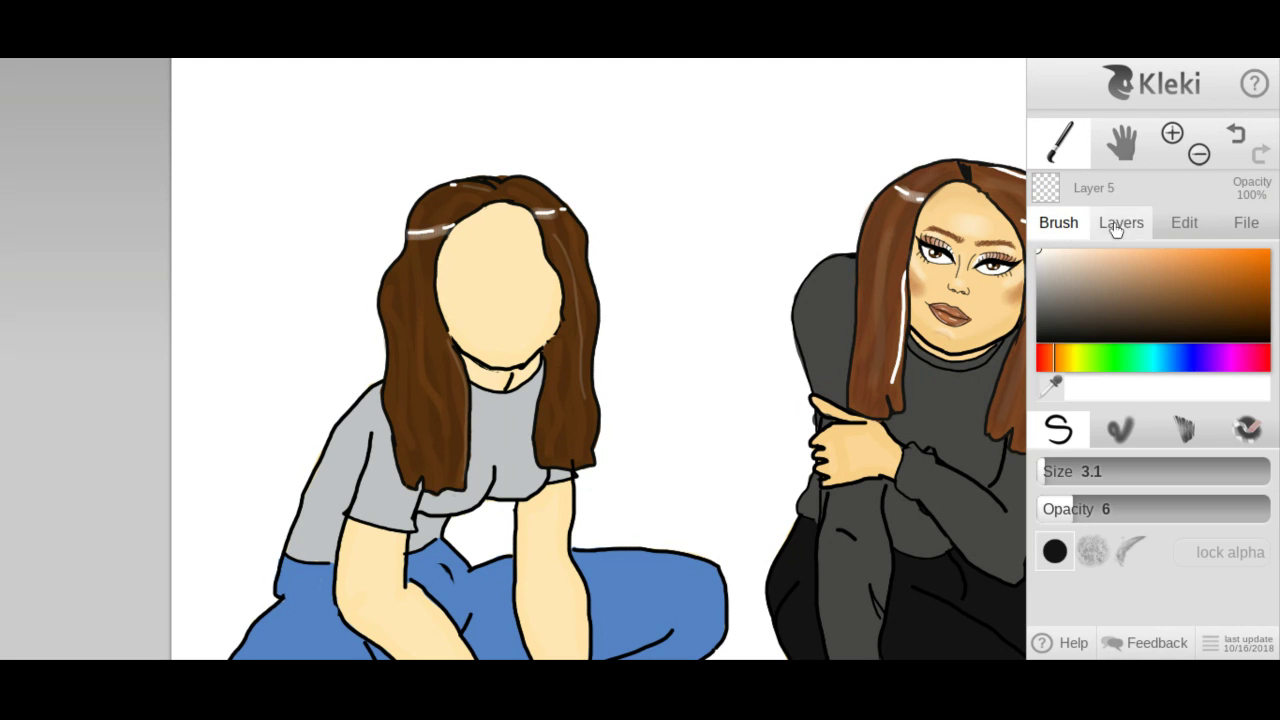
pyautogui.click(1173, 136)
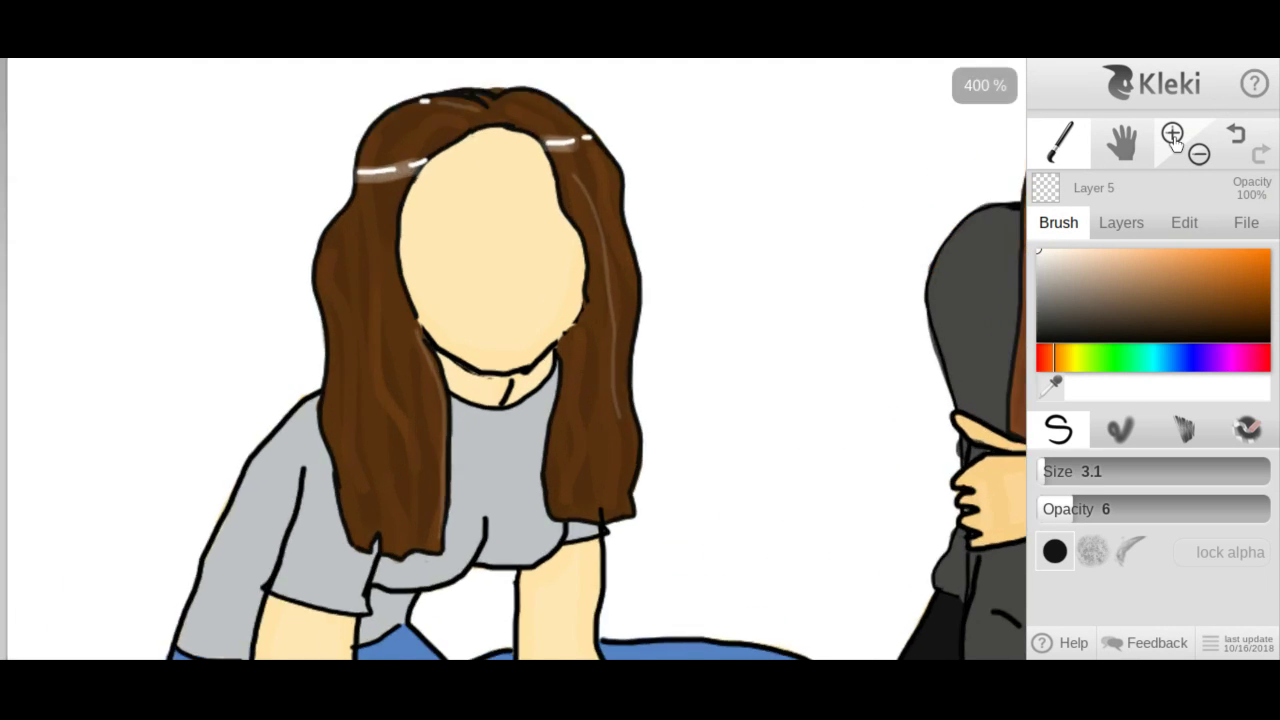
pyautogui.click(1173, 136)
pyautogui.click(1043, 473)
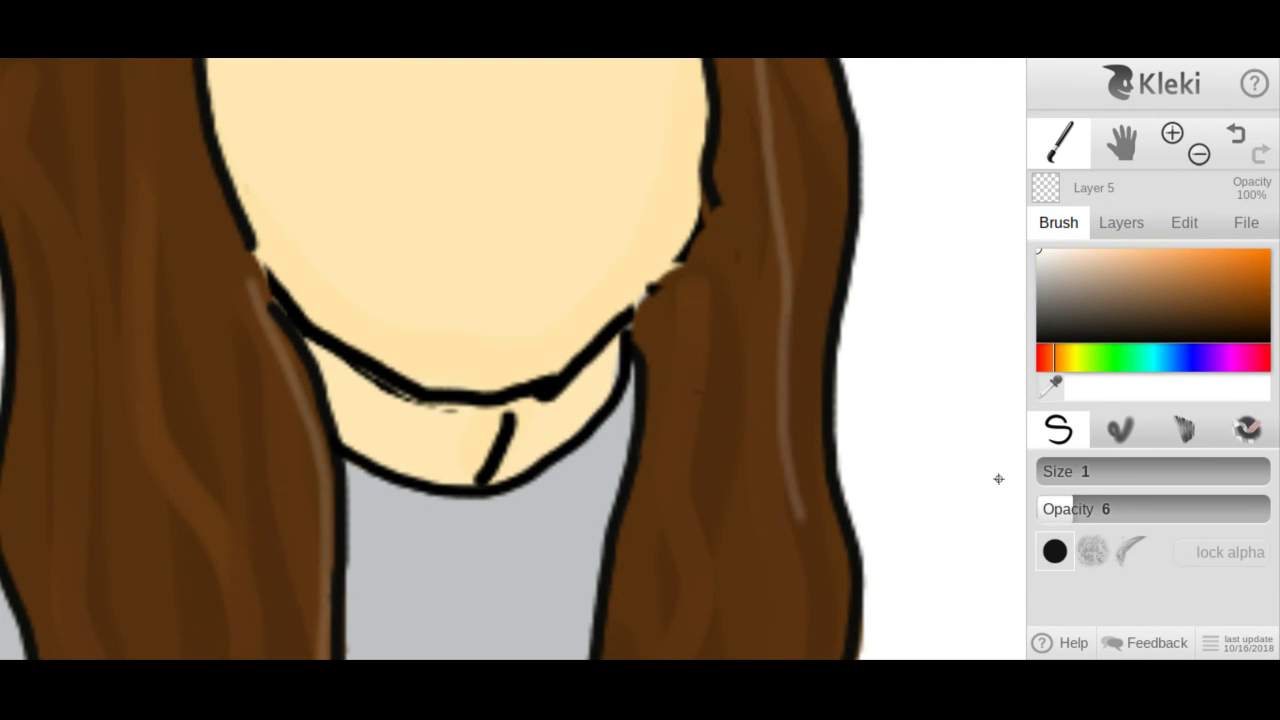
pyautogui.moveTo(1051, 508); pyautogui.dragTo(1270, 508)
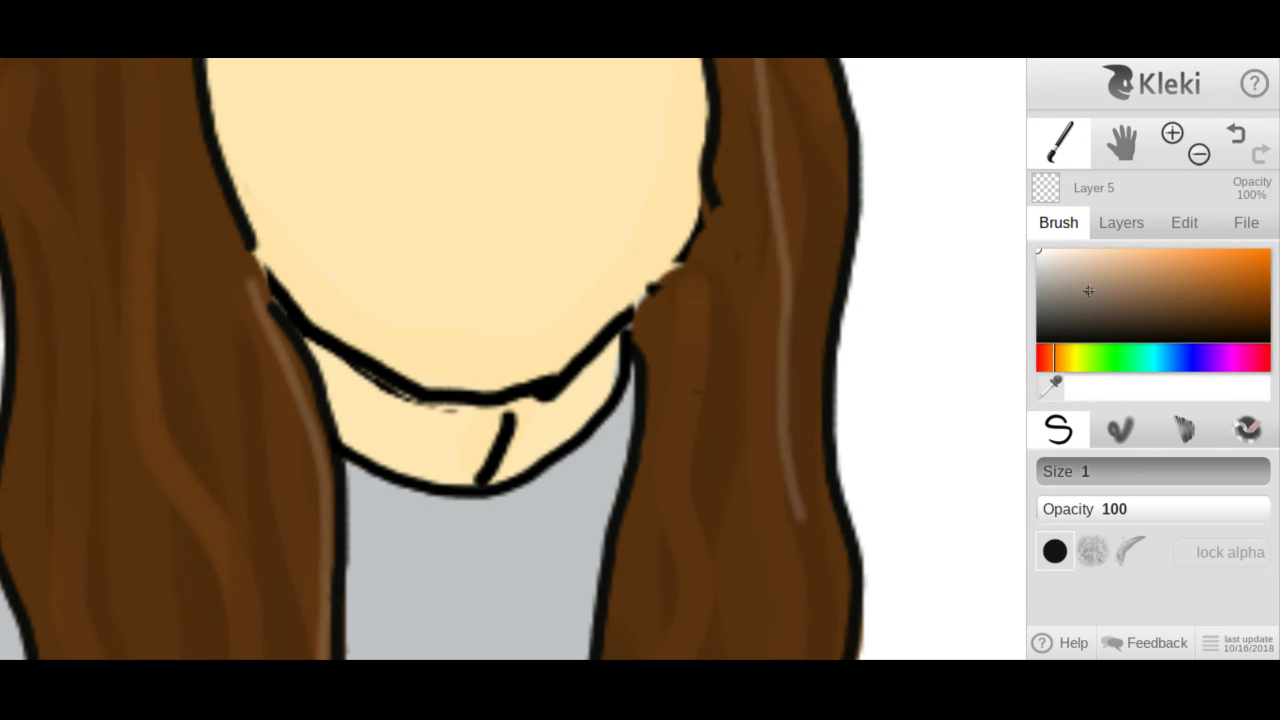
pyautogui.moveTo(1060, 318); pyautogui.dragTo(1019, 365)
pyautogui.click(1122, 147)
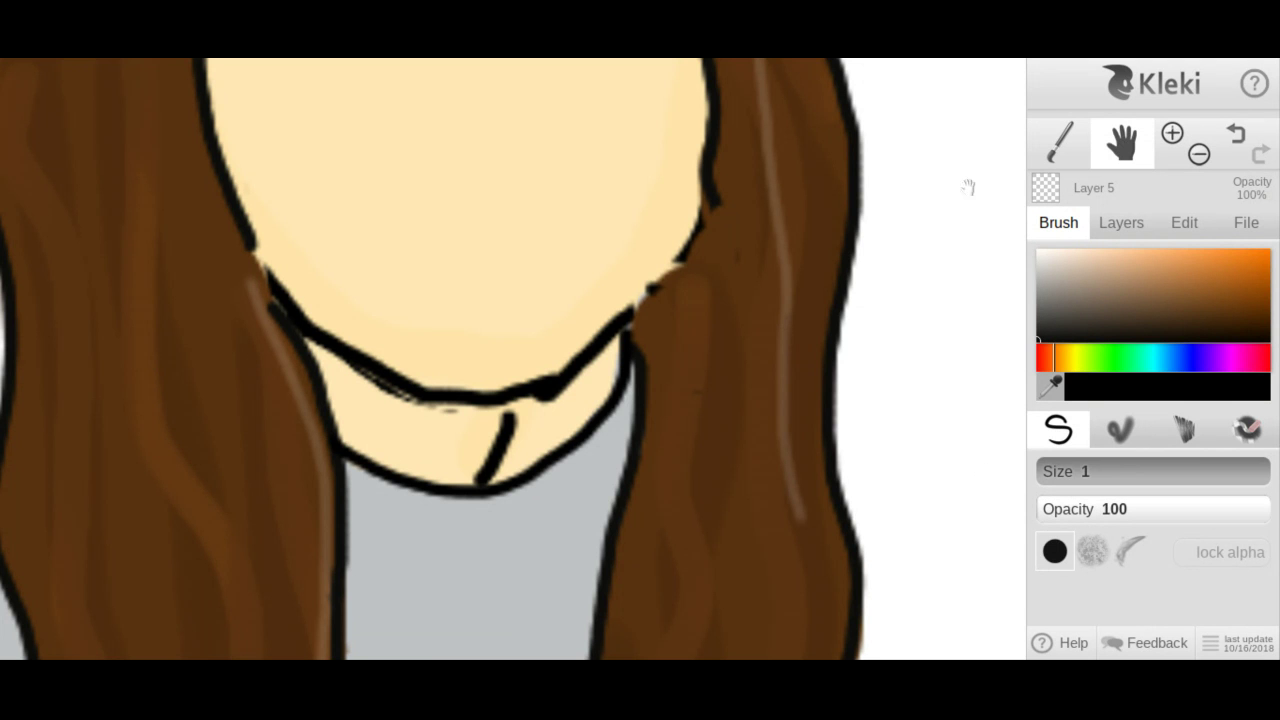
pyautogui.moveTo(863, 186); pyautogui.dragTo(937, 423)
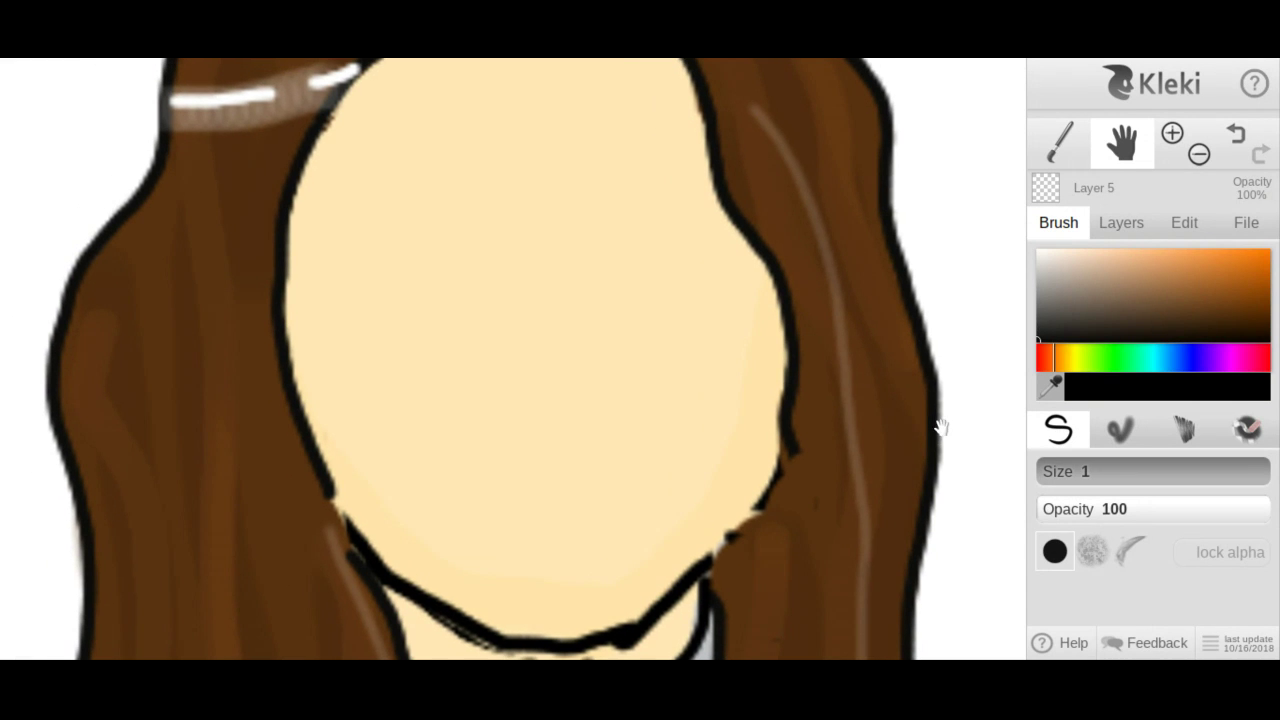
pyautogui.click(1060, 150)
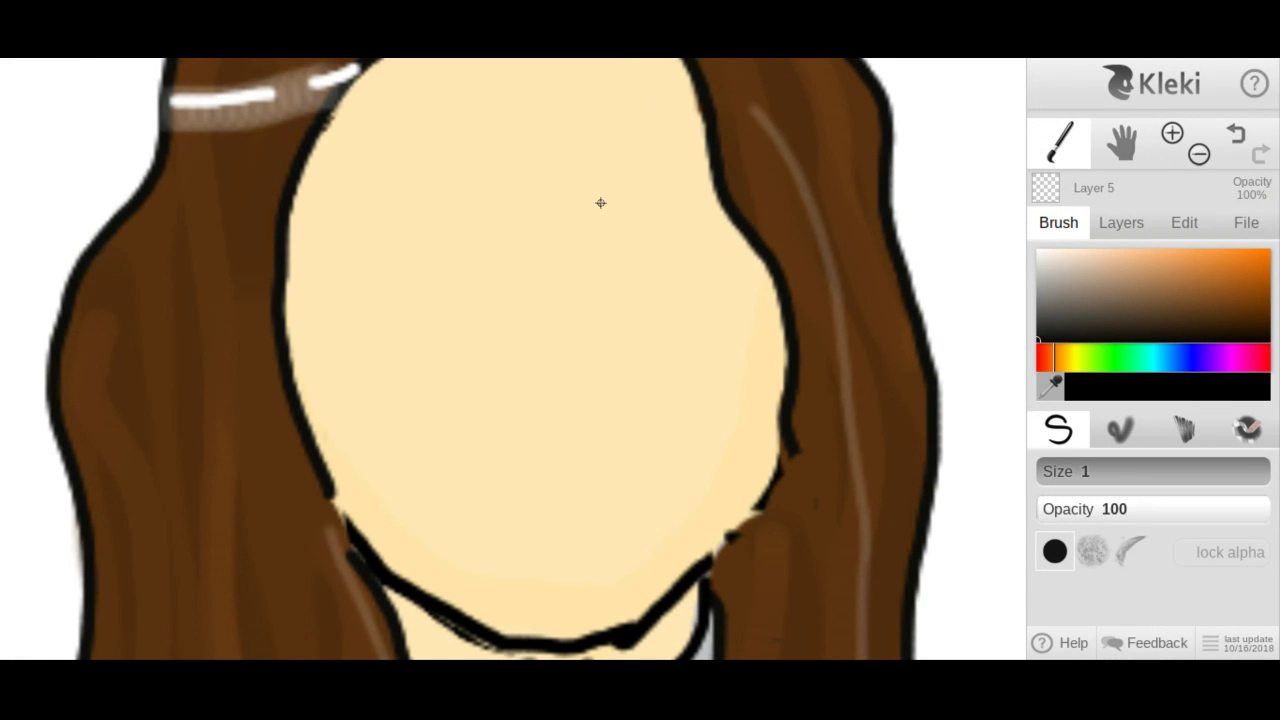
# Try outlining the upper lash line of the right eye with thin black strokes, and undo them.
pyautogui.moveTo(592, 231)
pyautogui.mouseDown()
pyautogui.moveTo(615, 209)
pyautogui.moveTo(711, 182)
pyautogui.mouseUp()
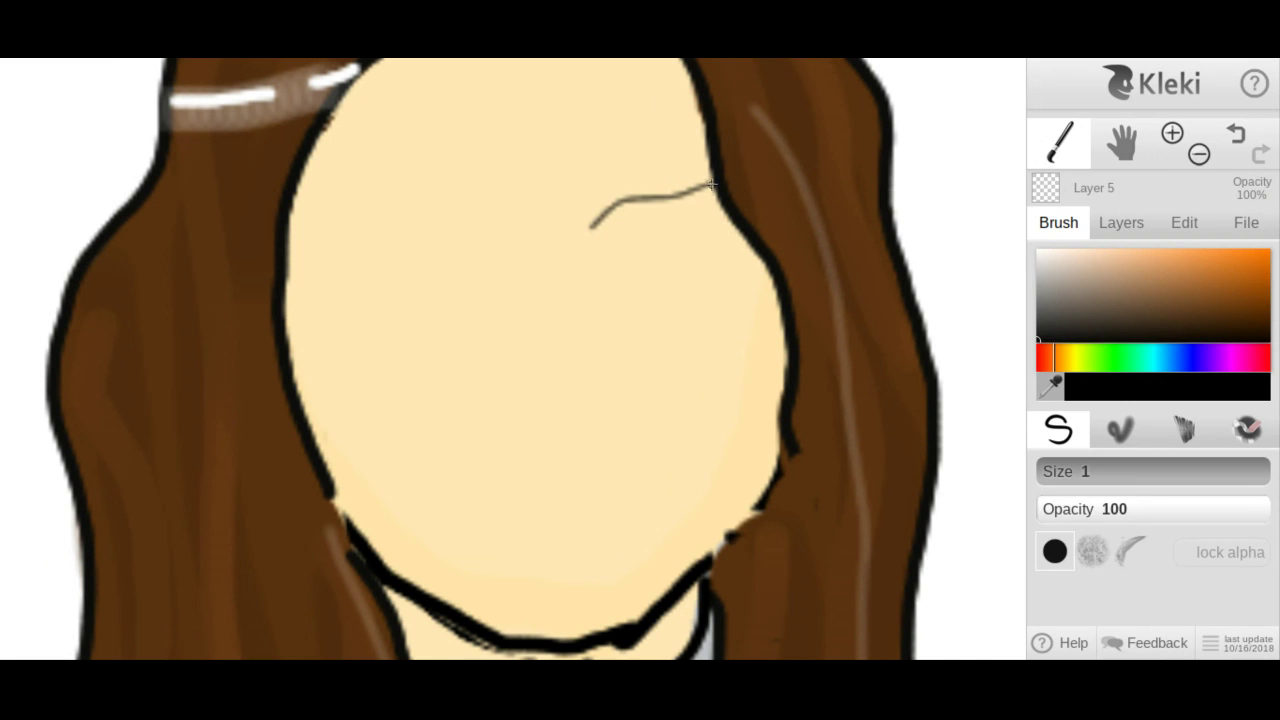
pyautogui.click(1234, 135)
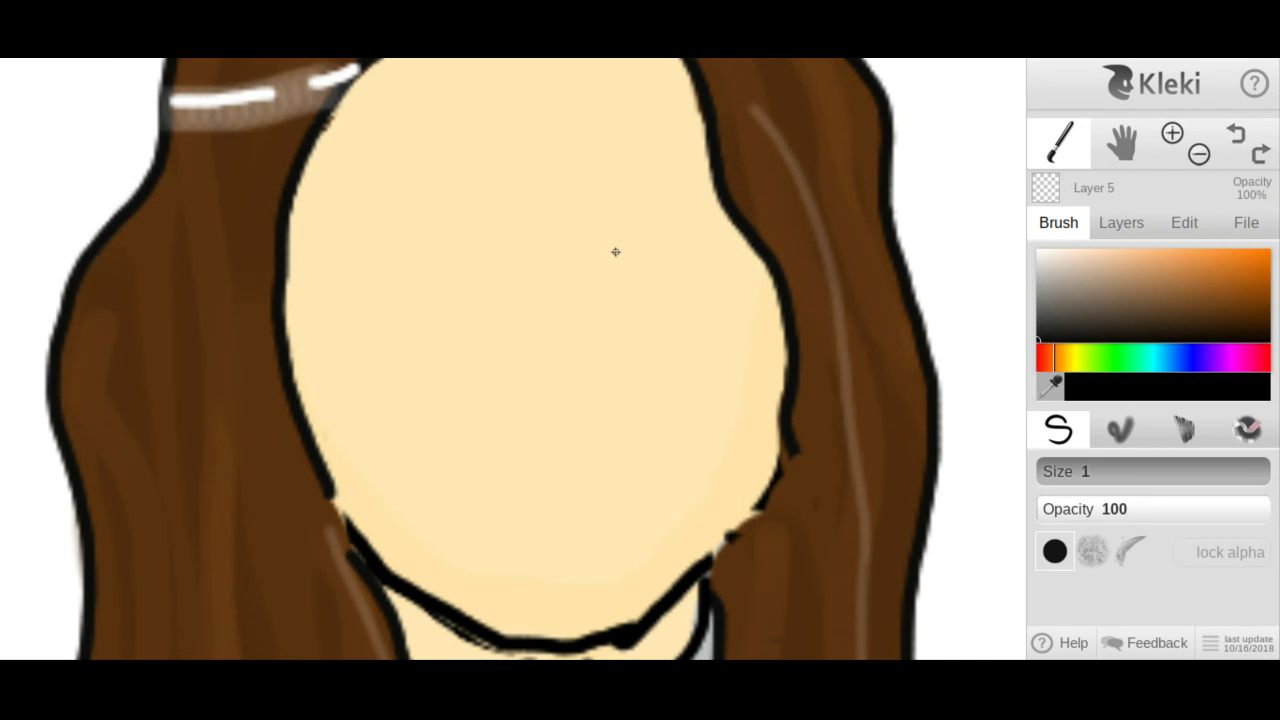
pyautogui.moveTo(611, 241)
pyautogui.mouseDown()
pyautogui.moveTo(648, 215)
pyautogui.moveTo(712, 203)
pyautogui.mouseUp()
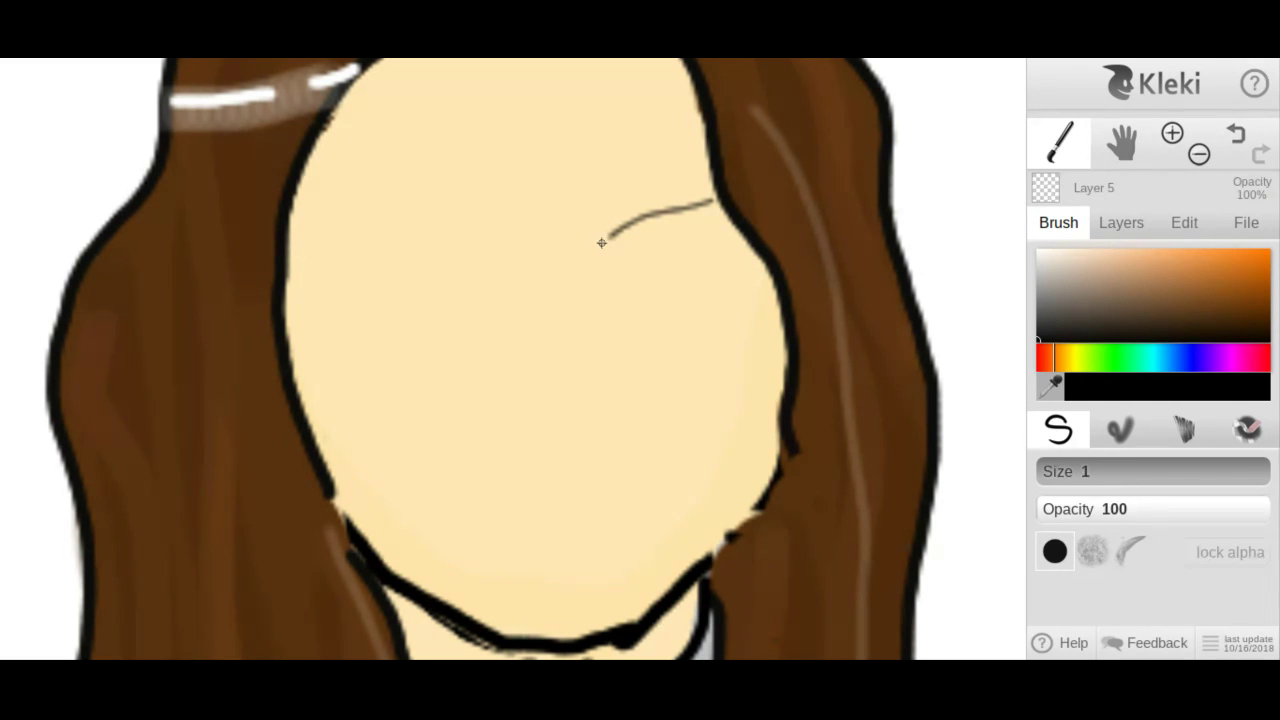
pyautogui.moveTo(592, 248); pyautogui.dragTo(650, 216)
pyautogui.moveTo(594, 248); pyautogui.dragTo(714, 205)
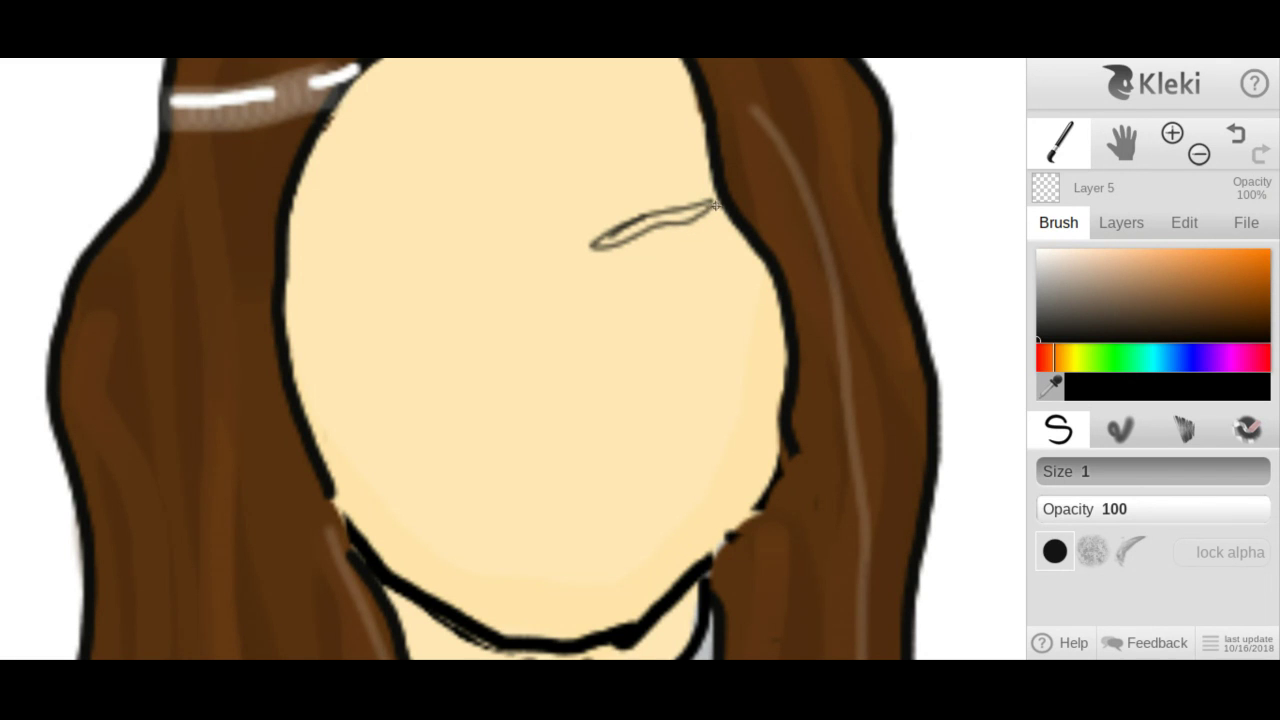
pyautogui.click(1236, 135)
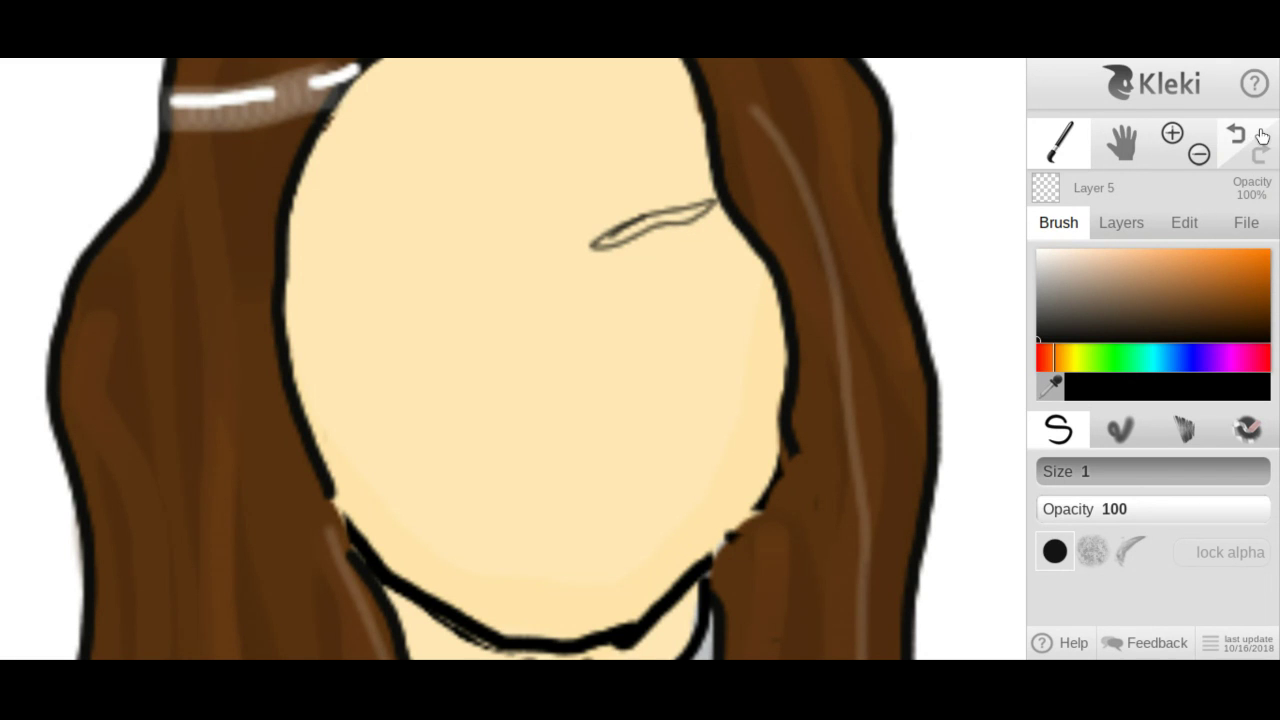
pyautogui.click(1236, 135)
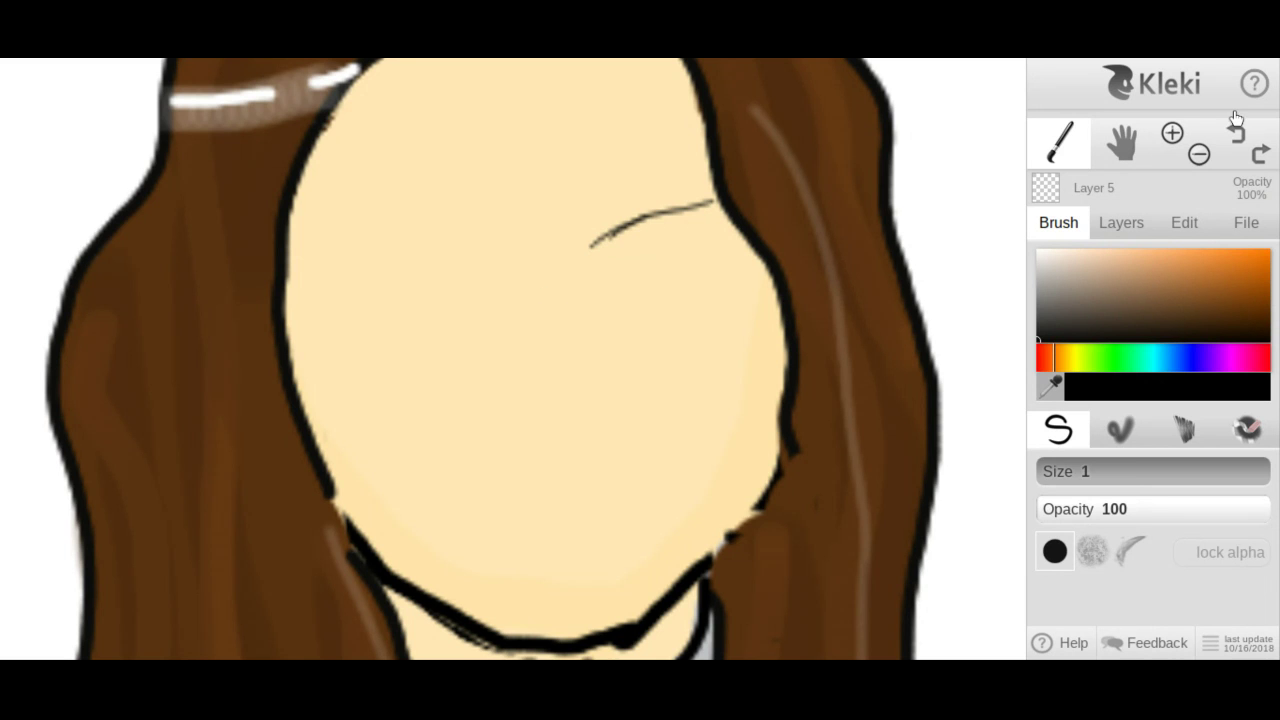
pyautogui.click(1236, 135)
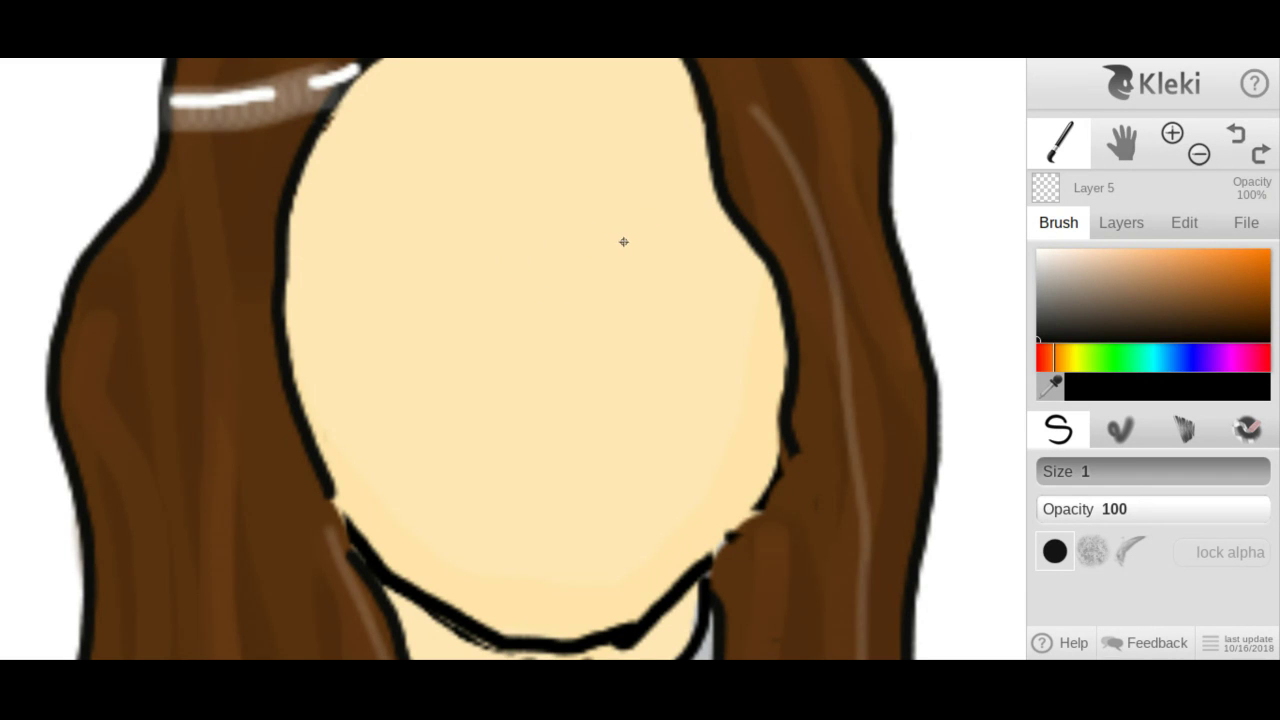
# Outline both upper lash lines on the blank face with thin curved black strokes, extending the left one's outer tip.
pyautogui.moveTo(608, 236); pyautogui.dragTo(716, 188)
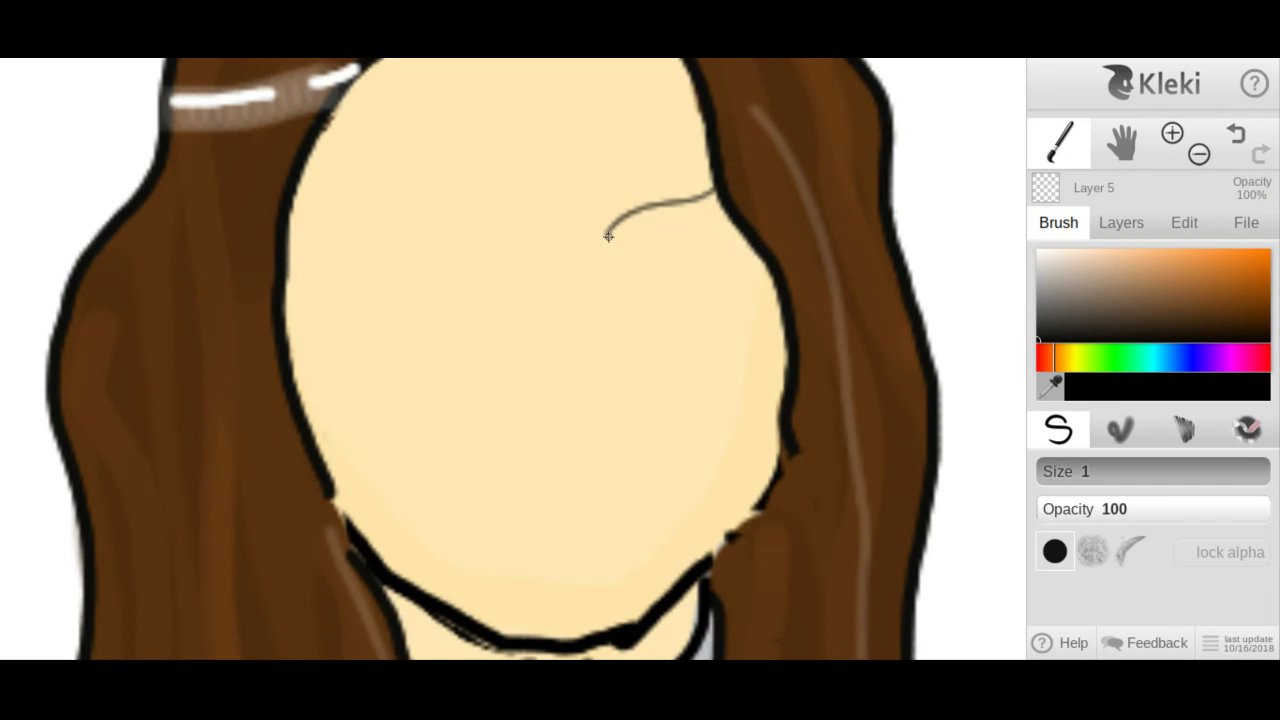
pyautogui.moveTo(608, 236); pyautogui.dragTo(716, 201)
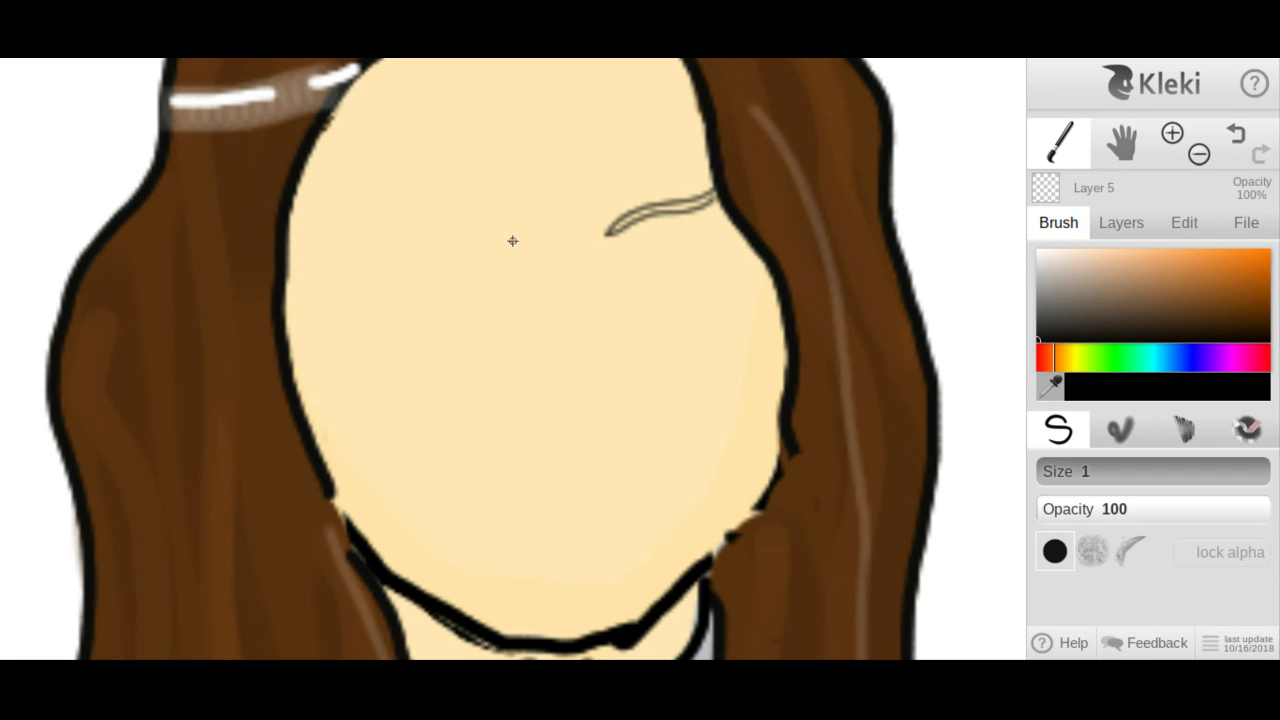
pyautogui.moveTo(512, 241)
pyautogui.mouseDown()
pyautogui.moveTo(425, 227)
pyautogui.moveTo(371, 207)
pyautogui.moveTo(398, 235)
pyautogui.moveTo(510, 240)
pyautogui.mouseUp()
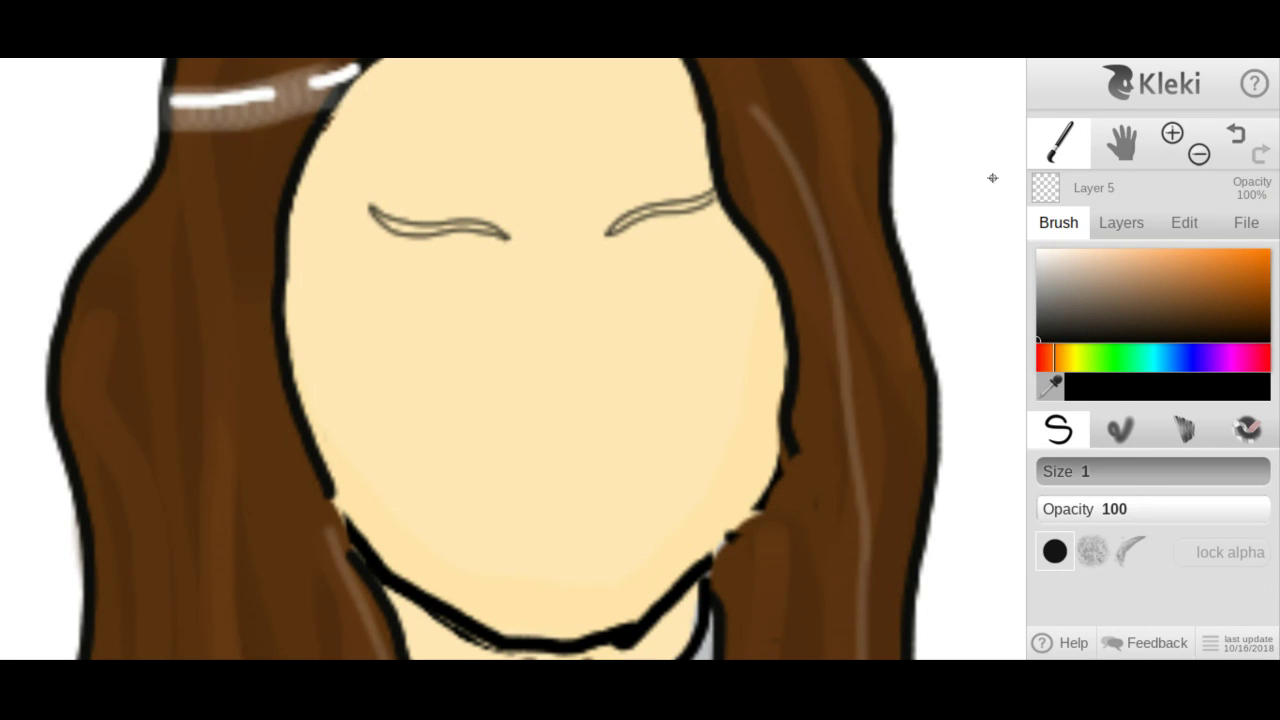
pyautogui.click(1199, 155)
pyautogui.click(1200, 157)
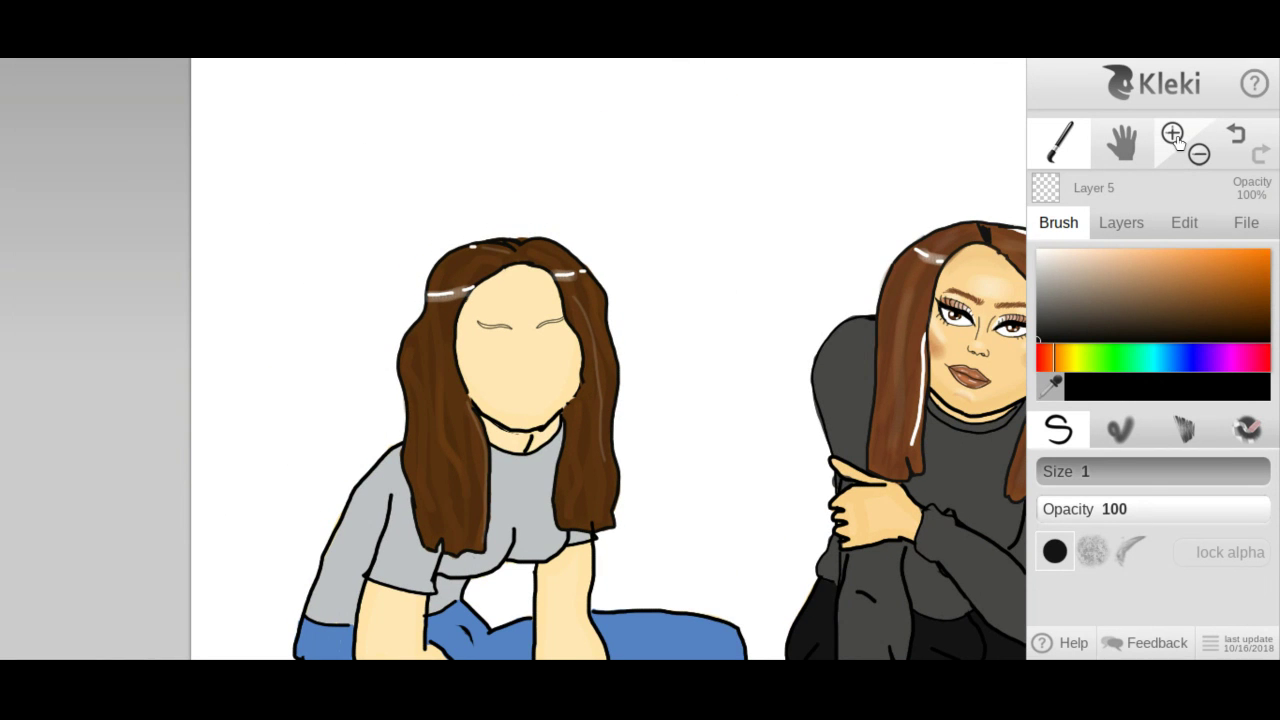
pyautogui.click(1174, 135)
pyautogui.click(1174, 135)
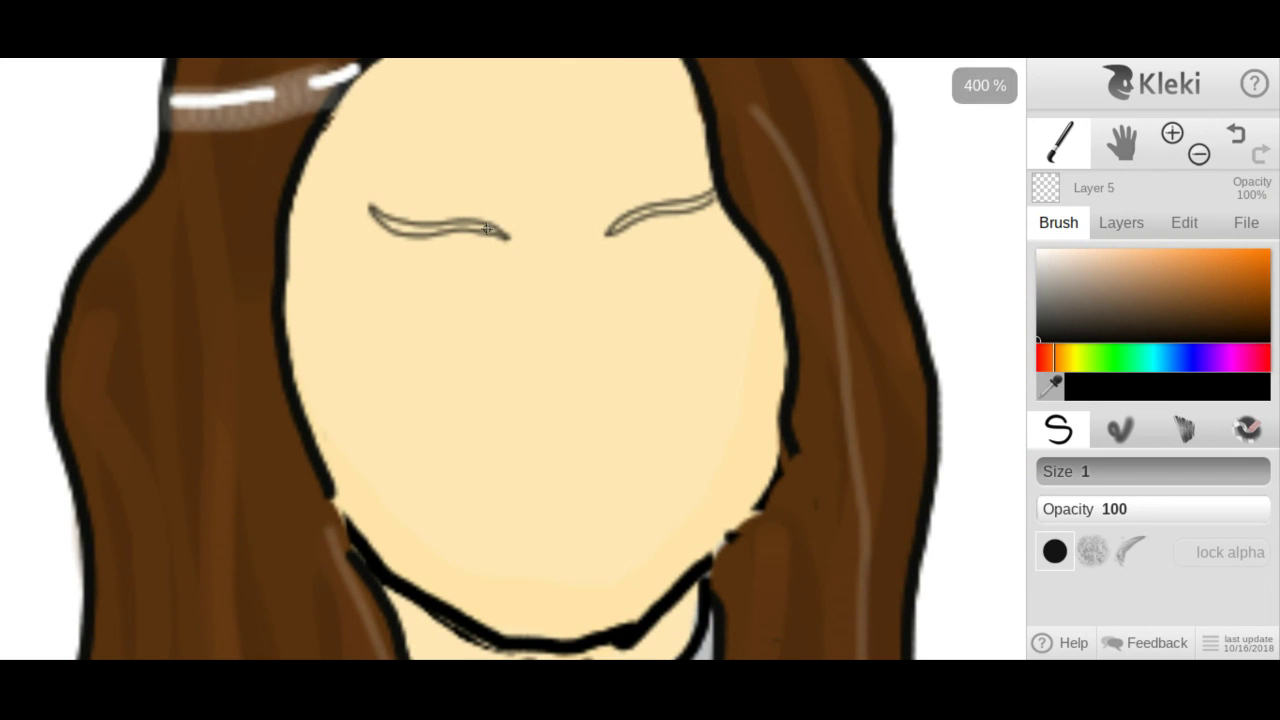
pyautogui.moveTo(362, 200); pyautogui.dragTo(379, 218)
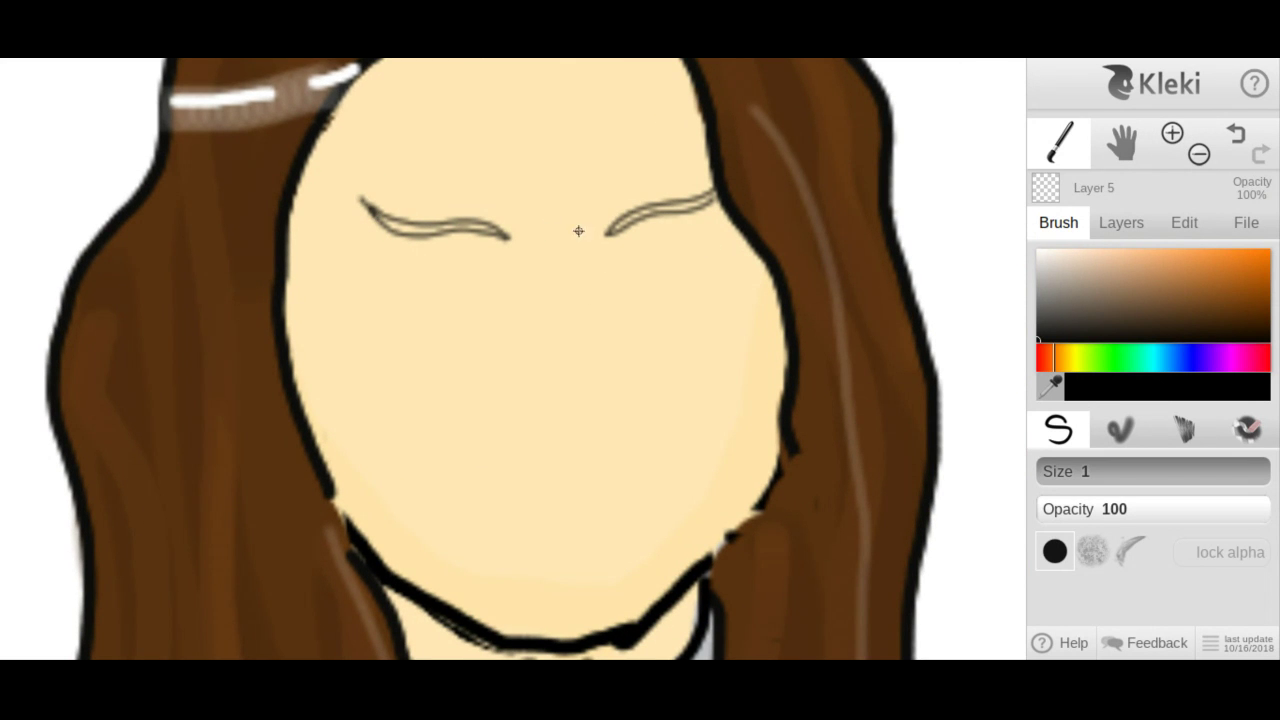
# Fill both lash line outlines with solid black at pen size 2.2, undoing the stroke that overshoots the left one's inner end.
pyautogui.click(1196, 133)
pyautogui.click(1122, 143)
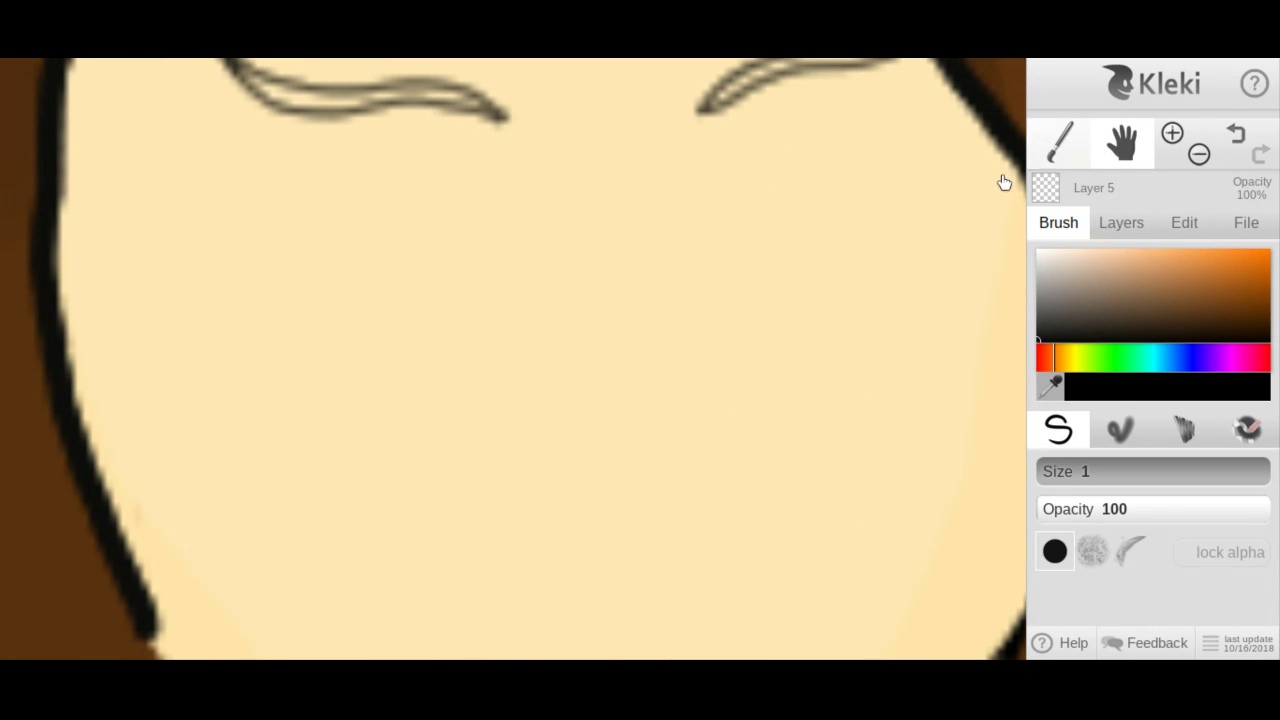
pyautogui.moveTo(771, 229); pyautogui.dragTo(815, 370)
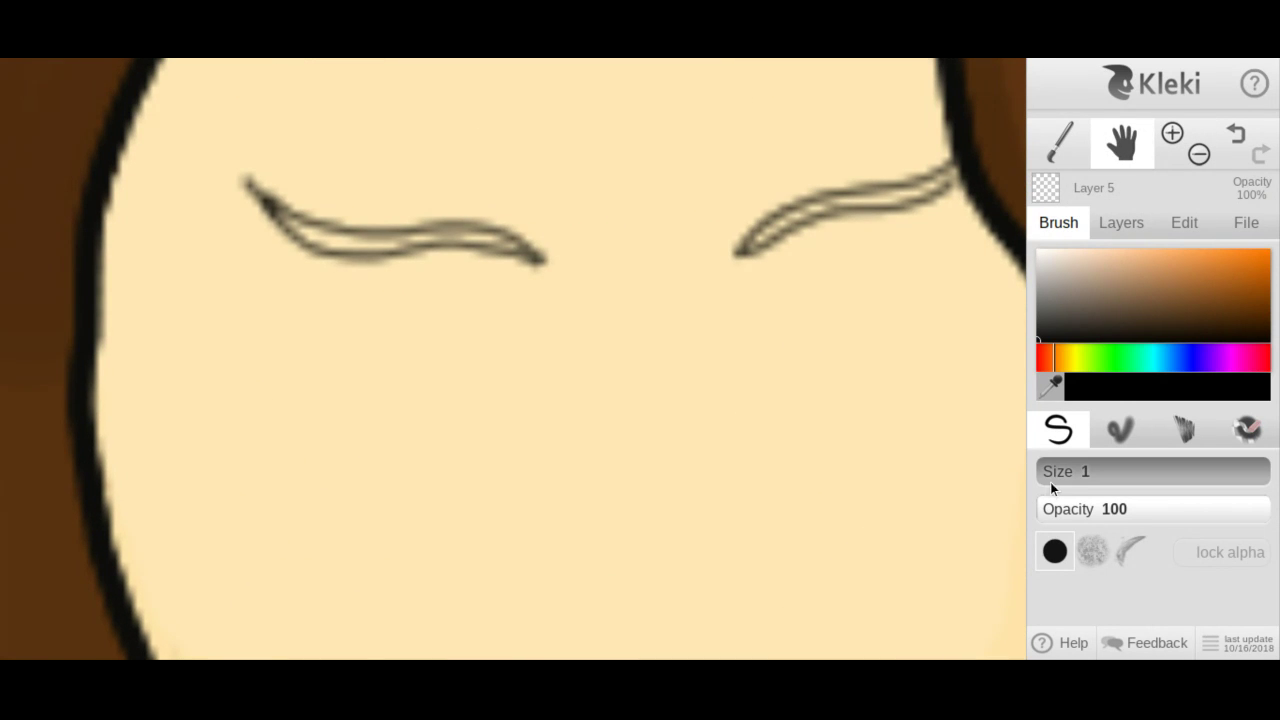
pyautogui.click(1050, 482)
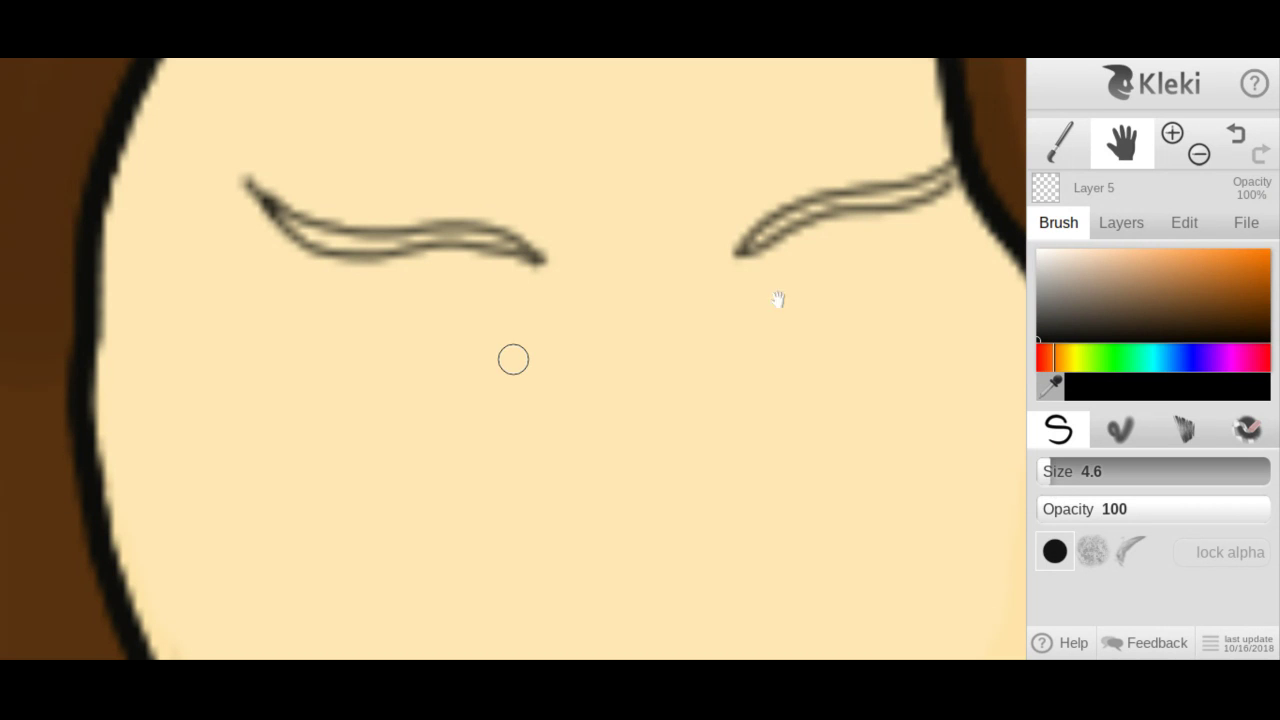
pyautogui.click(1042, 474)
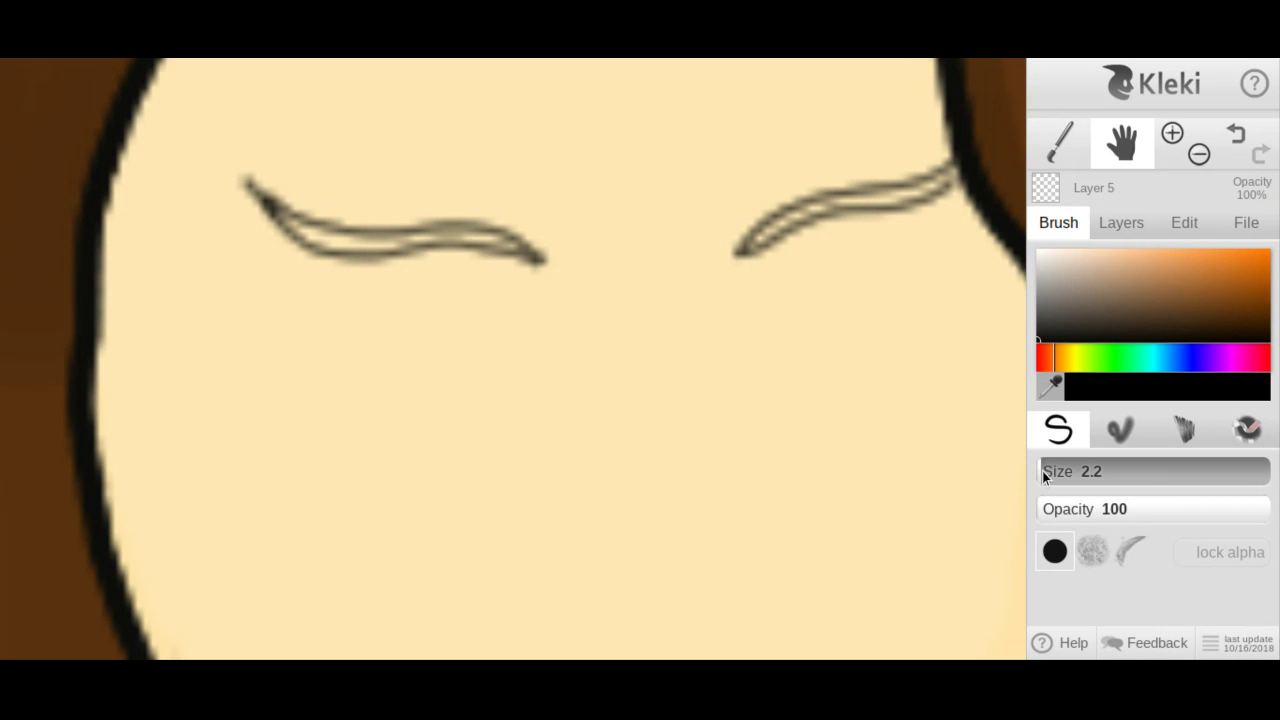
pyautogui.click(1062, 143)
pyautogui.moveTo(749, 246)
pyautogui.mouseDown()
pyautogui.moveTo(819, 206)
pyautogui.moveTo(954, 172)
pyautogui.mouseUp()
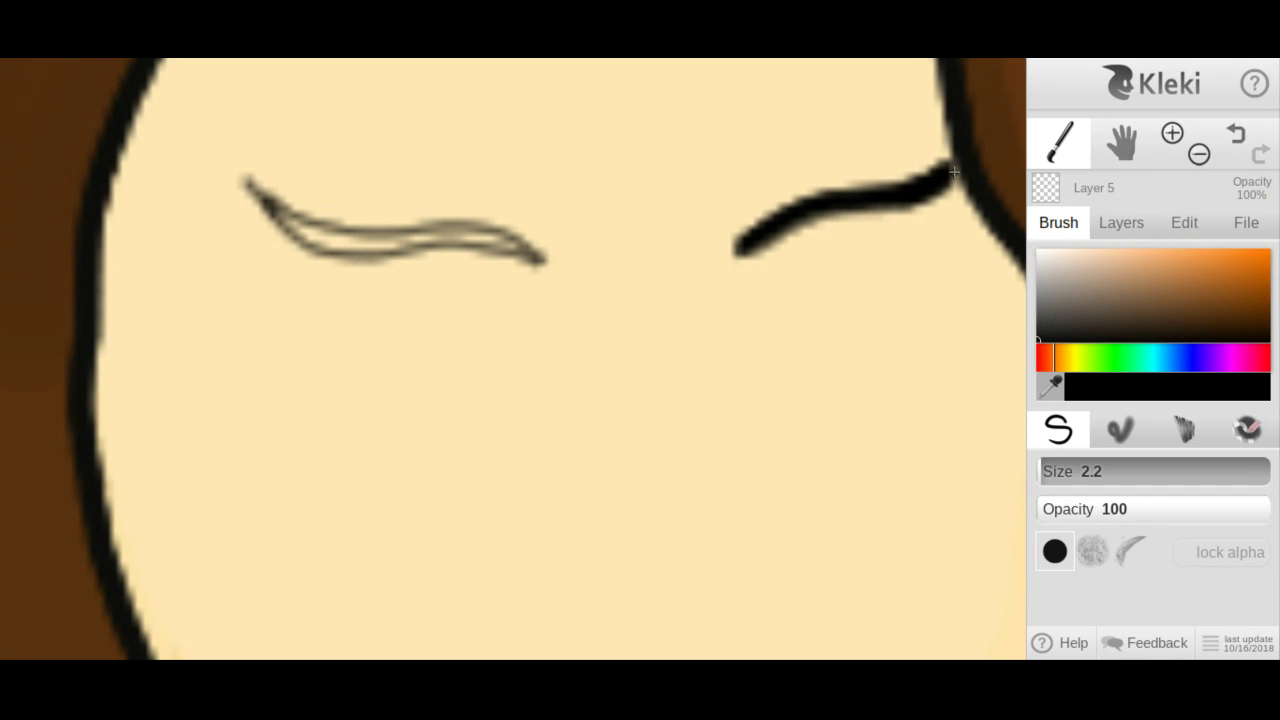
pyautogui.moveTo(274, 207)
pyautogui.mouseDown()
pyautogui.moveTo(310, 238)
pyautogui.moveTo(387, 237)
pyautogui.mouseUp()
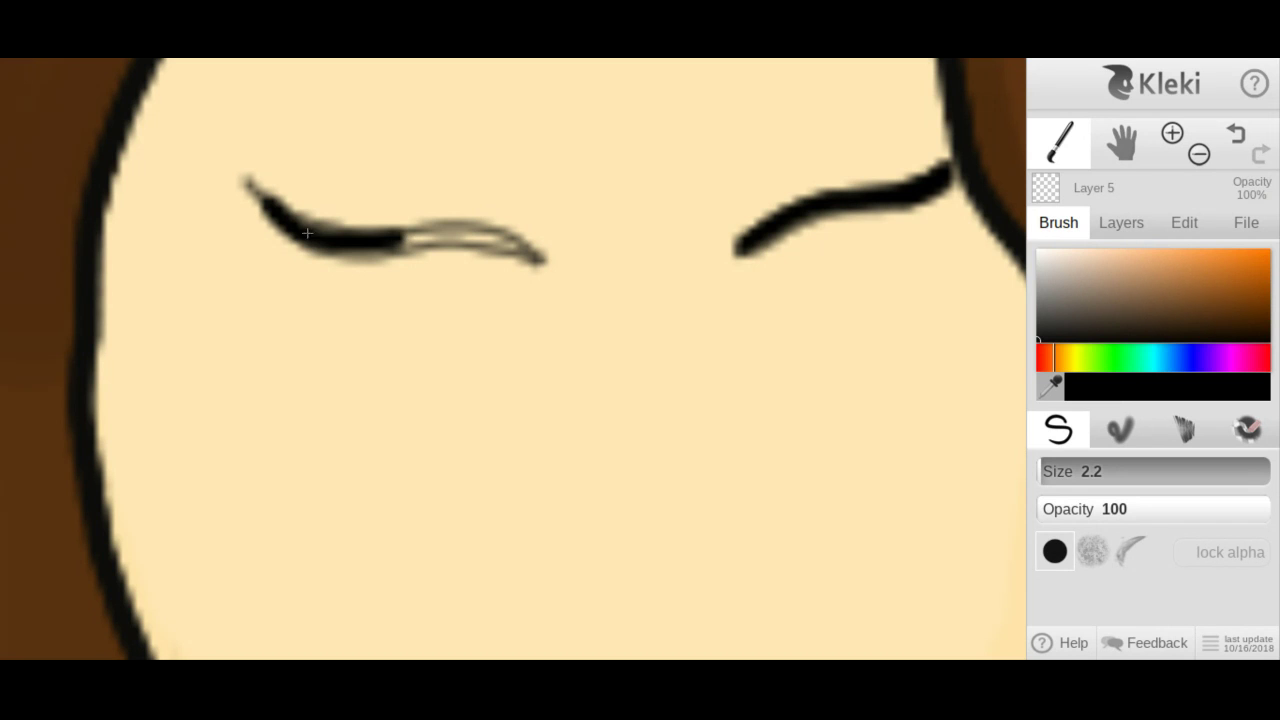
pyautogui.moveTo(307, 233)
pyautogui.mouseDown()
pyautogui.moveTo(352, 258)
pyautogui.moveTo(468, 232)
pyautogui.moveTo(541, 262)
pyautogui.mouseUp()
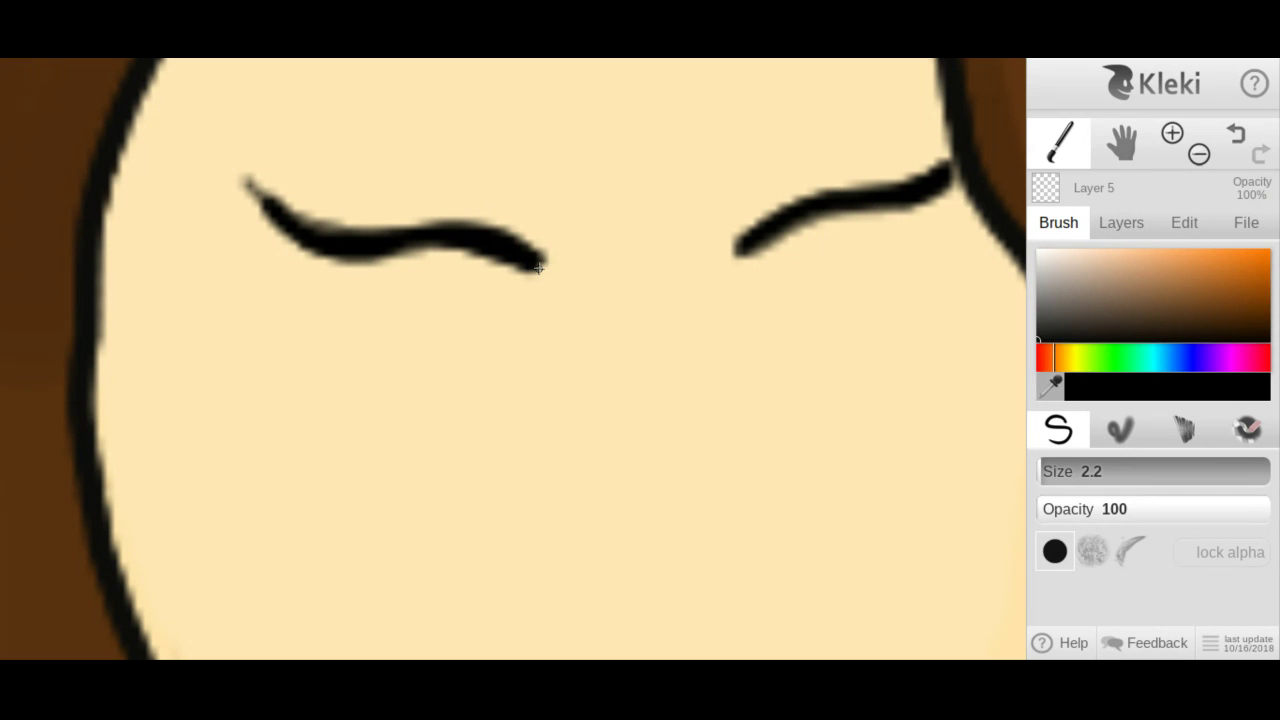
pyautogui.click(1236, 134)
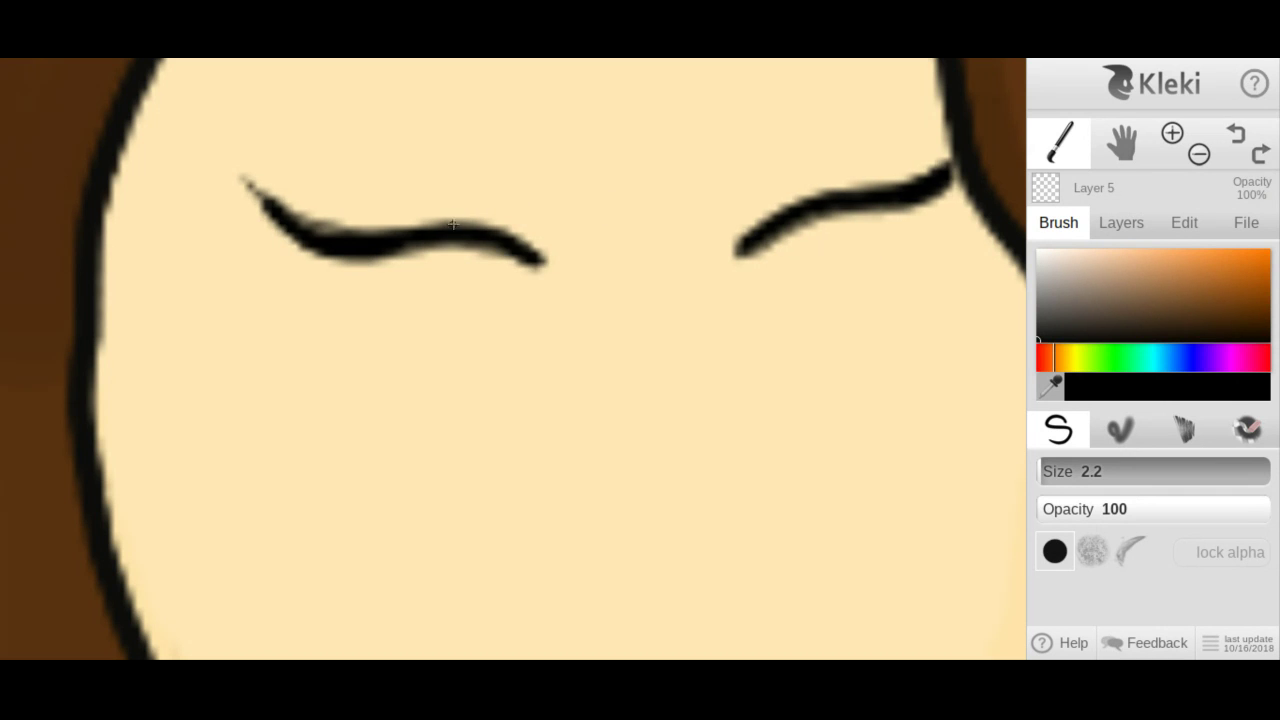
pyautogui.moveTo(451, 236); pyautogui.dragTo(519, 252)
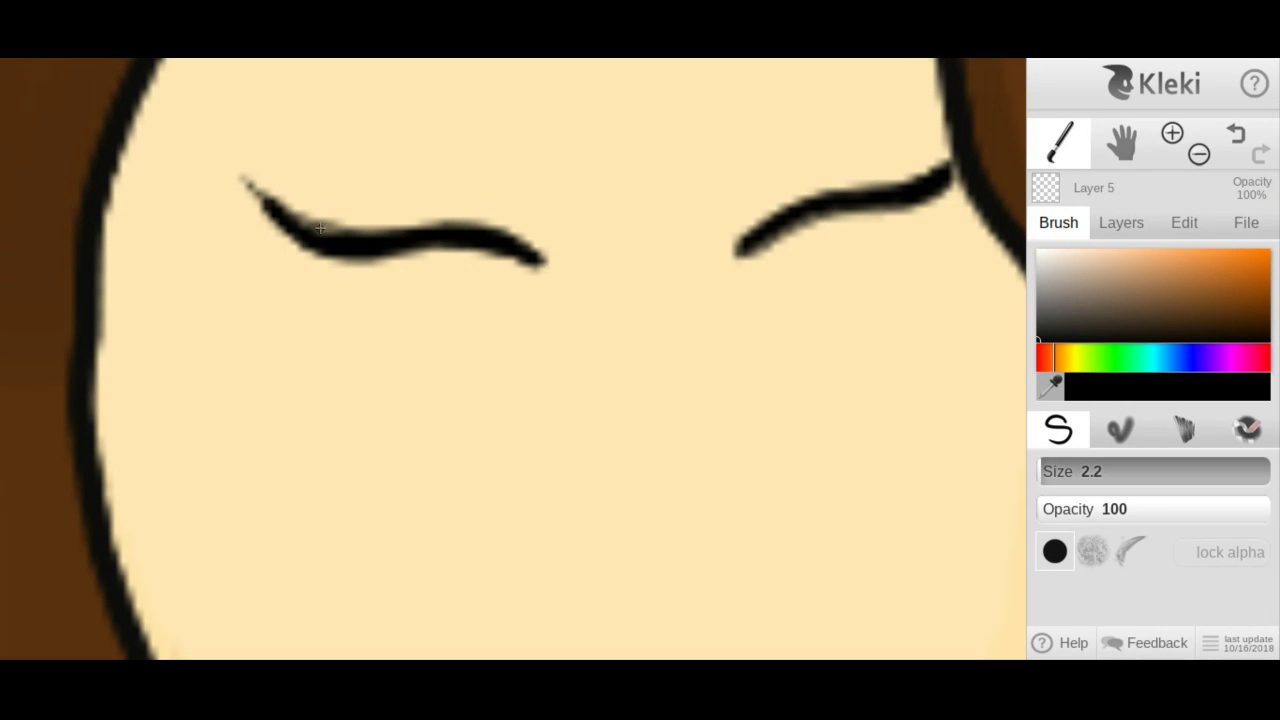
pyautogui.moveTo(293, 224); pyautogui.dragTo(362, 246)
# Set the pen size to 1 and try thin lower lid curves under the left lash line, undoing each attempt.
pyautogui.click(1198, 155)
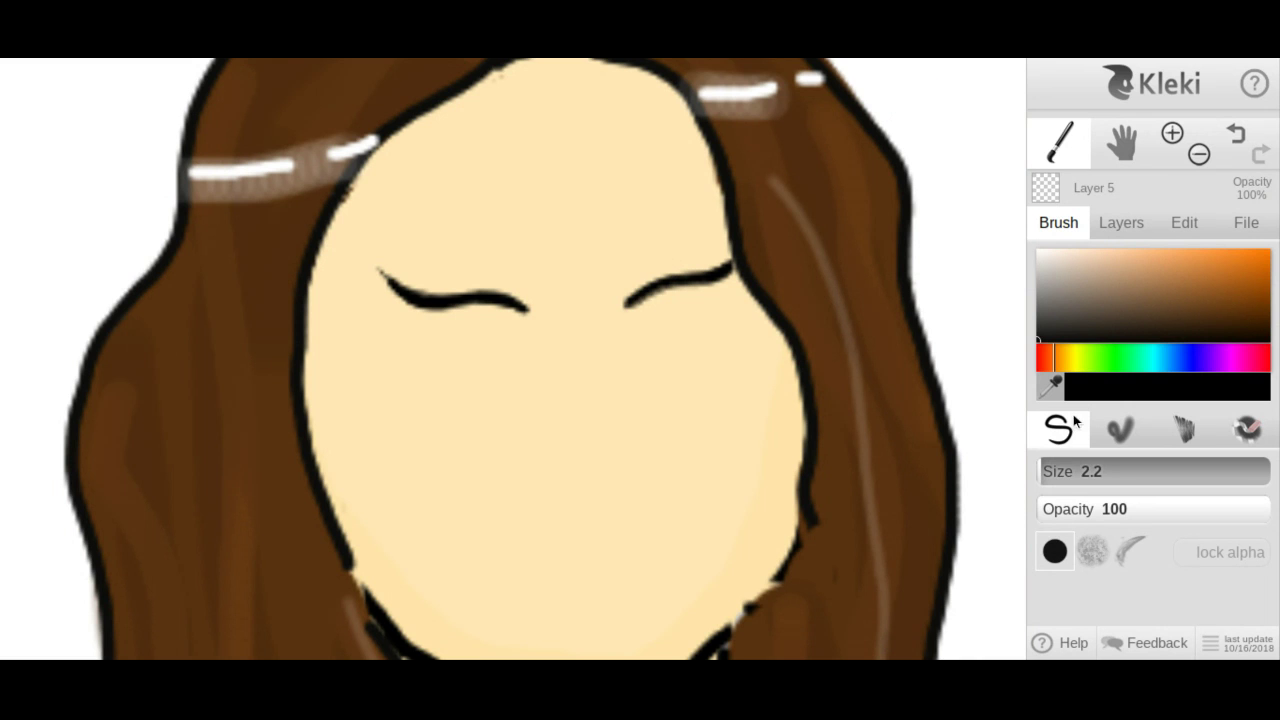
pyautogui.moveTo(1058, 470); pyautogui.dragTo(1025, 466)
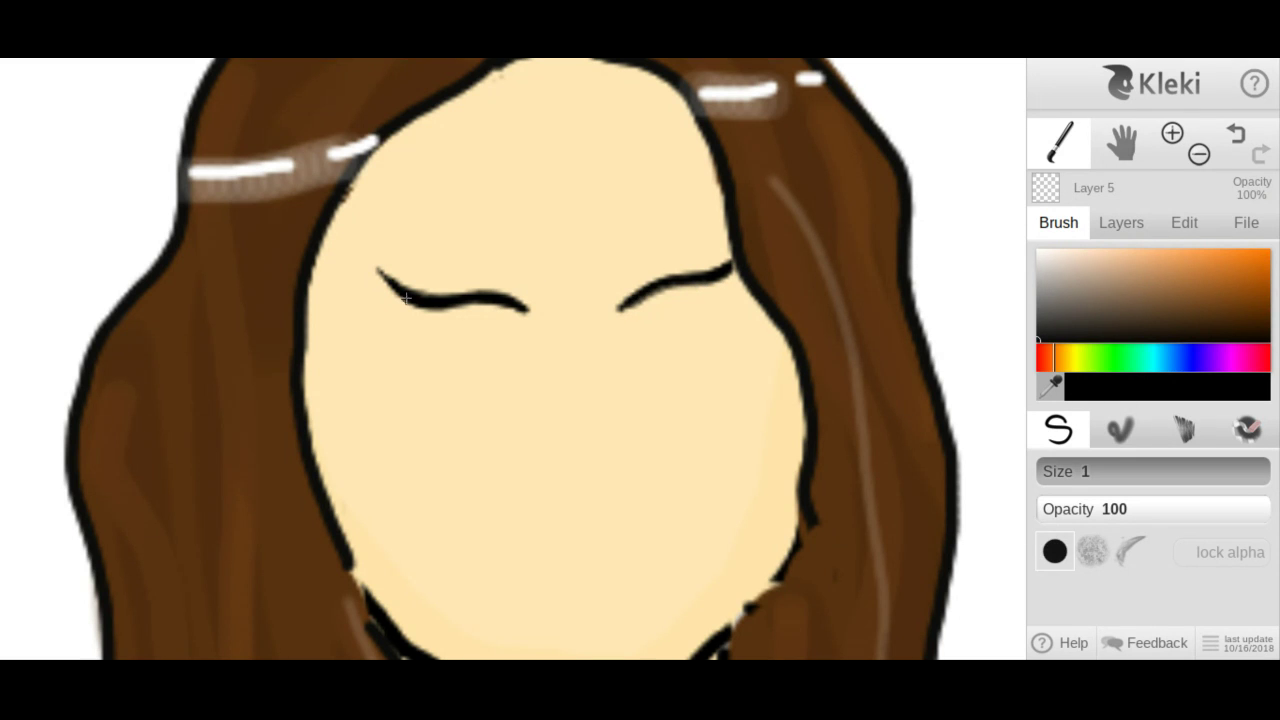
pyautogui.moveTo(405, 298)
pyautogui.mouseDown()
pyautogui.moveTo(437, 331)
pyautogui.moveTo(483, 334)
pyautogui.moveTo(525, 314)
pyautogui.mouseUp()
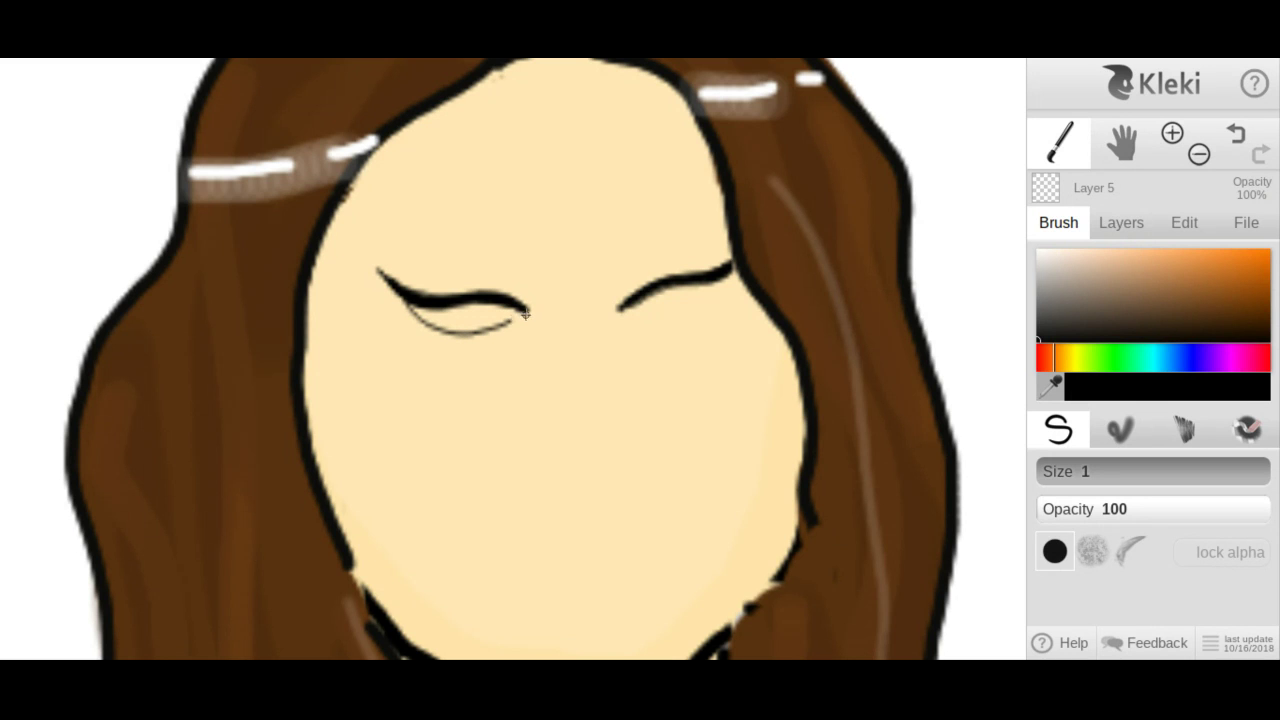
pyautogui.hotkey('ctrl', 'z')
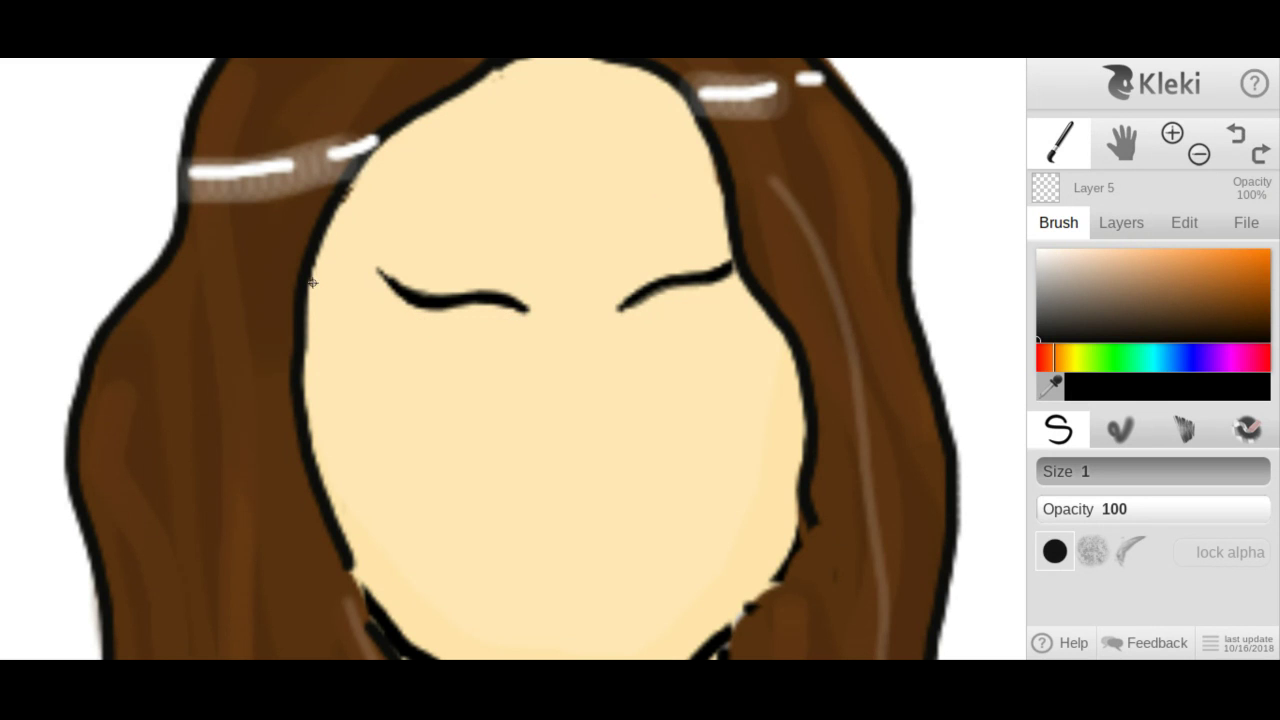
pyautogui.moveTo(392, 288)
pyautogui.mouseDown()
pyautogui.moveTo(426, 330)
pyautogui.moveTo(476, 335)
pyautogui.moveTo(528, 310)
pyautogui.mouseUp()
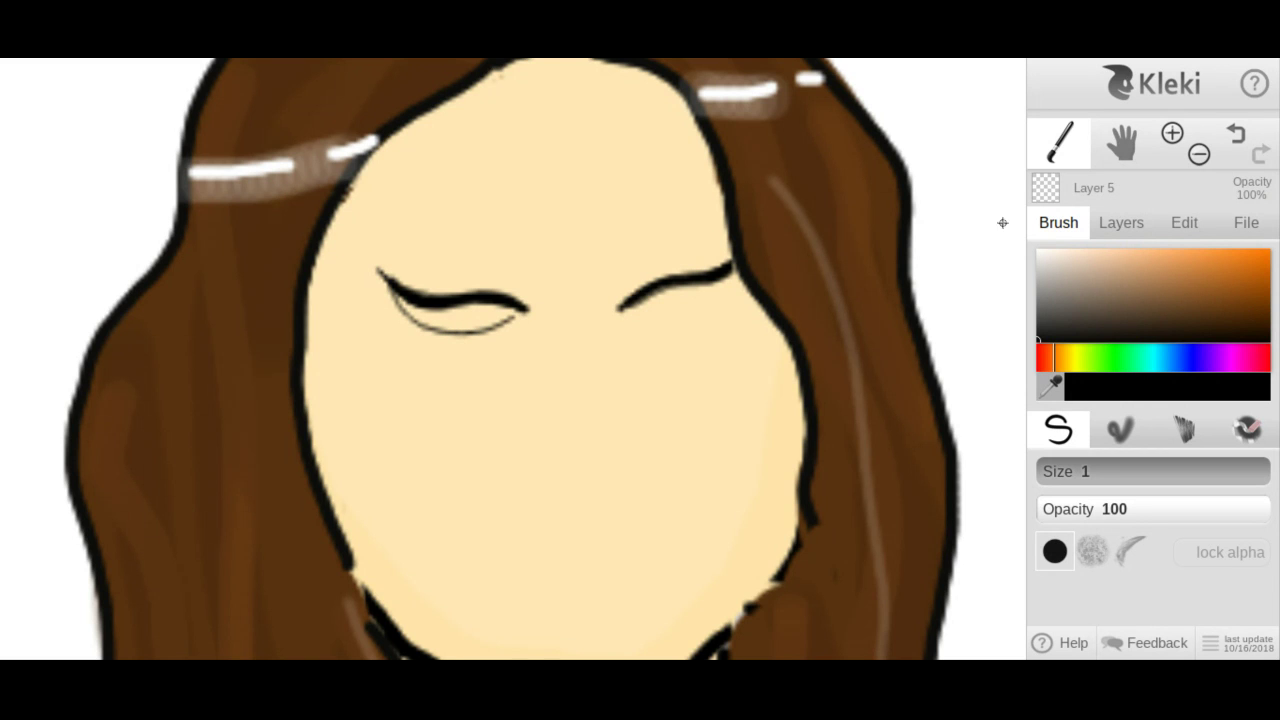
pyautogui.click(1232, 153)
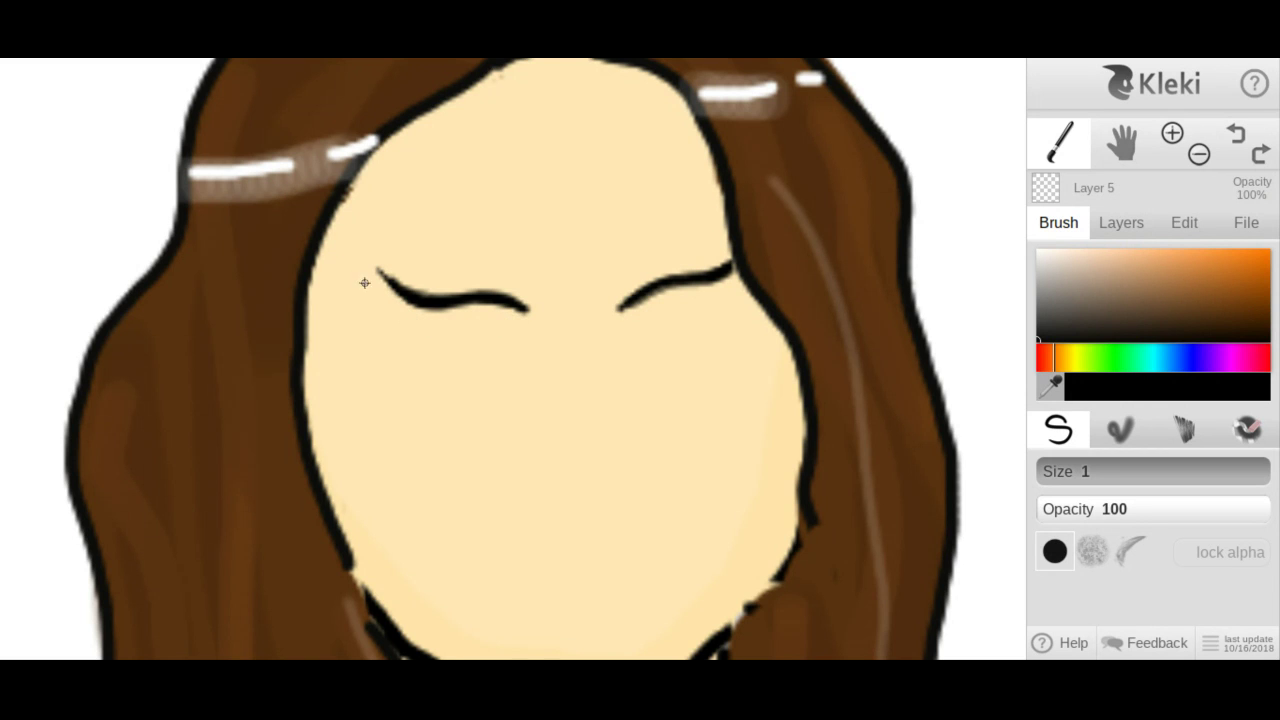
# Extend the inner ends of both upper lash lines downward into thin tapered points.
pyautogui.click(1199, 153)
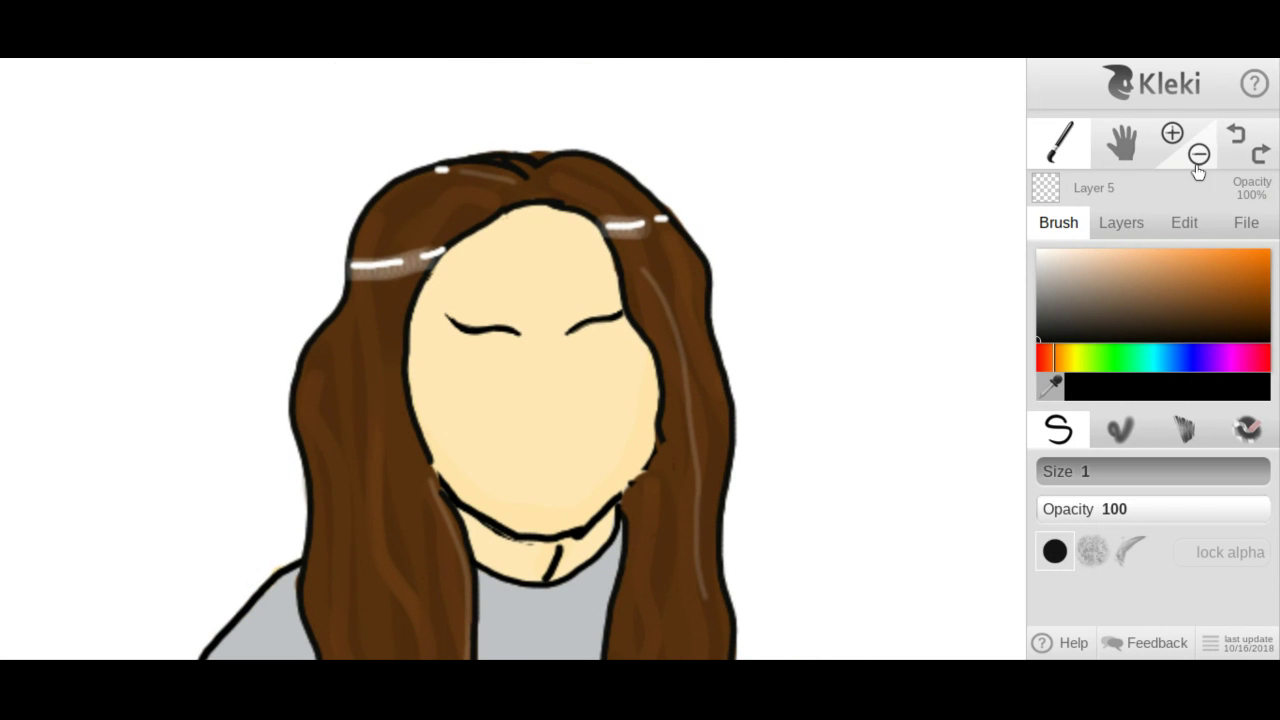
pyautogui.click(1172, 135)
pyautogui.scroll(1, 510, 366)
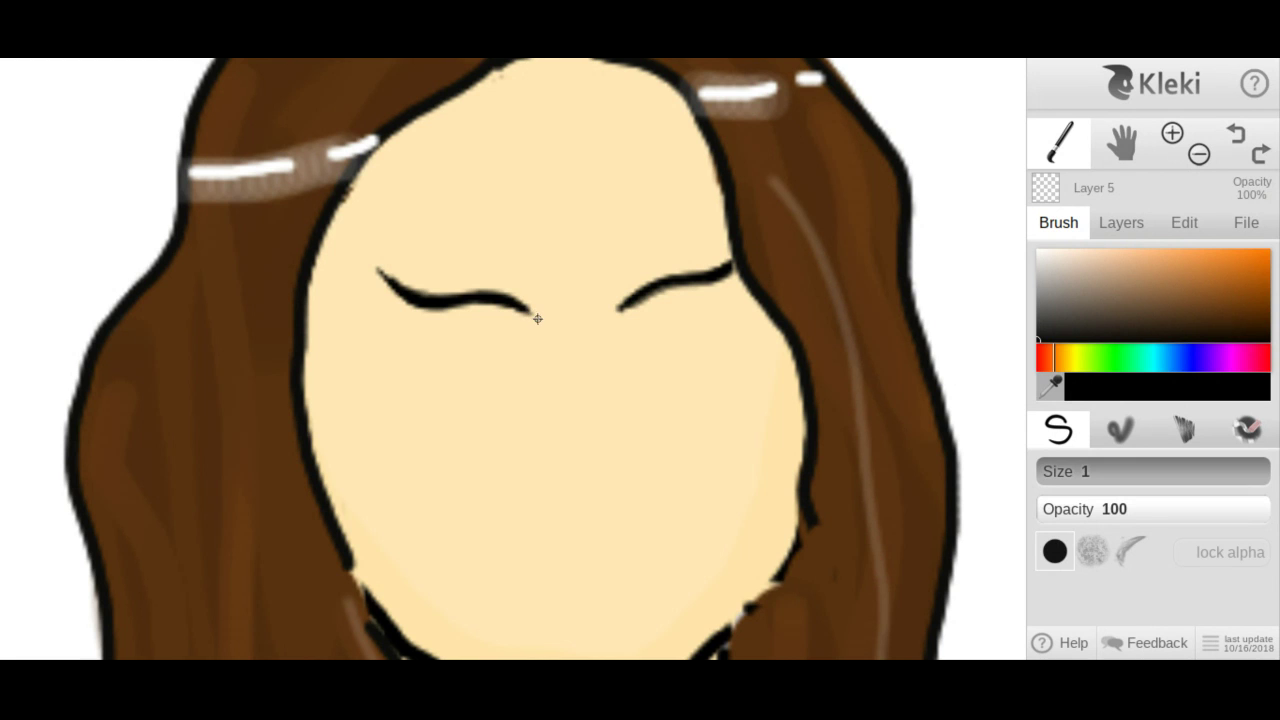
pyautogui.moveTo(537, 318); pyautogui.dragTo(529, 311)
pyautogui.moveTo(607, 321); pyautogui.dragTo(628, 307)
pyautogui.moveTo(534, 312); pyautogui.dragTo(548, 322)
# Draw a thin curved lower lid joining both ends of the left eye, undoing the curves that do not fit.
pyautogui.moveTo(414, 306)
pyautogui.mouseDown()
pyautogui.moveTo(476, 339)
pyautogui.moveTo(543, 321)
pyautogui.mouseUp()
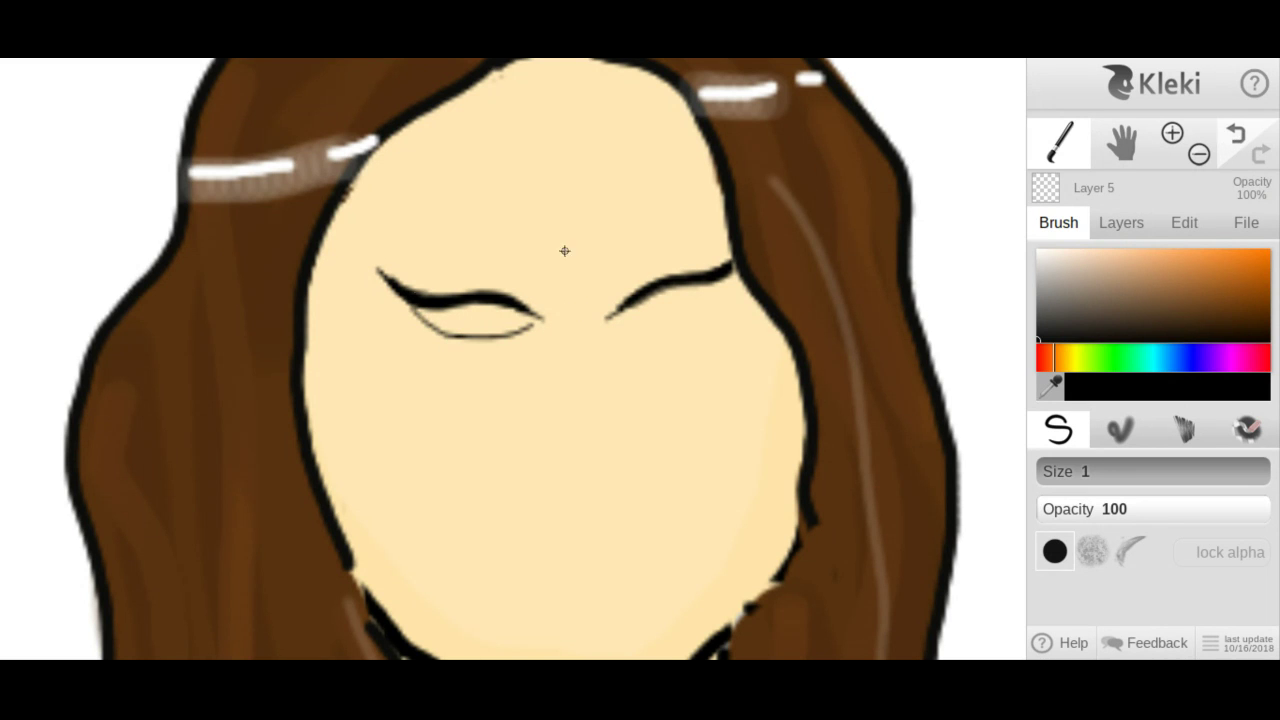
pyautogui.hotkey('ctrl', 'z')
pyautogui.moveTo(402, 297)
pyautogui.mouseDown()
pyautogui.moveTo(440, 328)
pyautogui.moveTo(546, 316)
pyautogui.mouseUp()
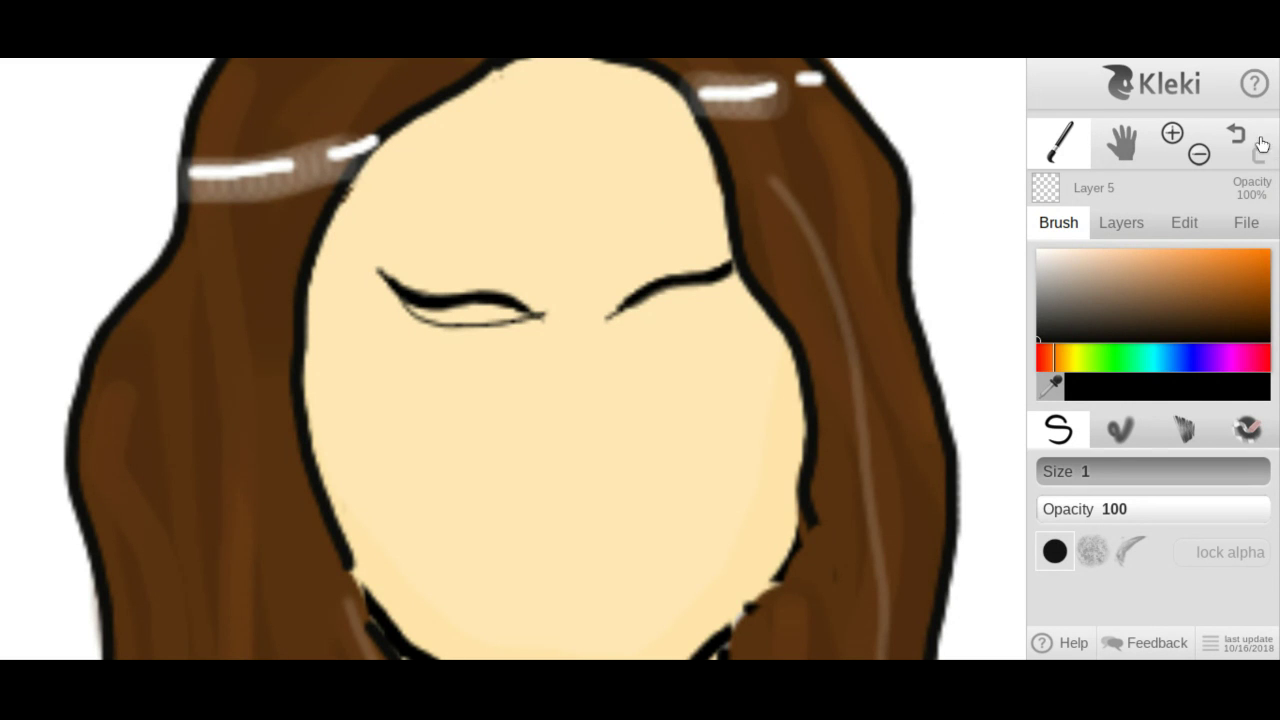
pyautogui.hotkey('ctrl', 'z')
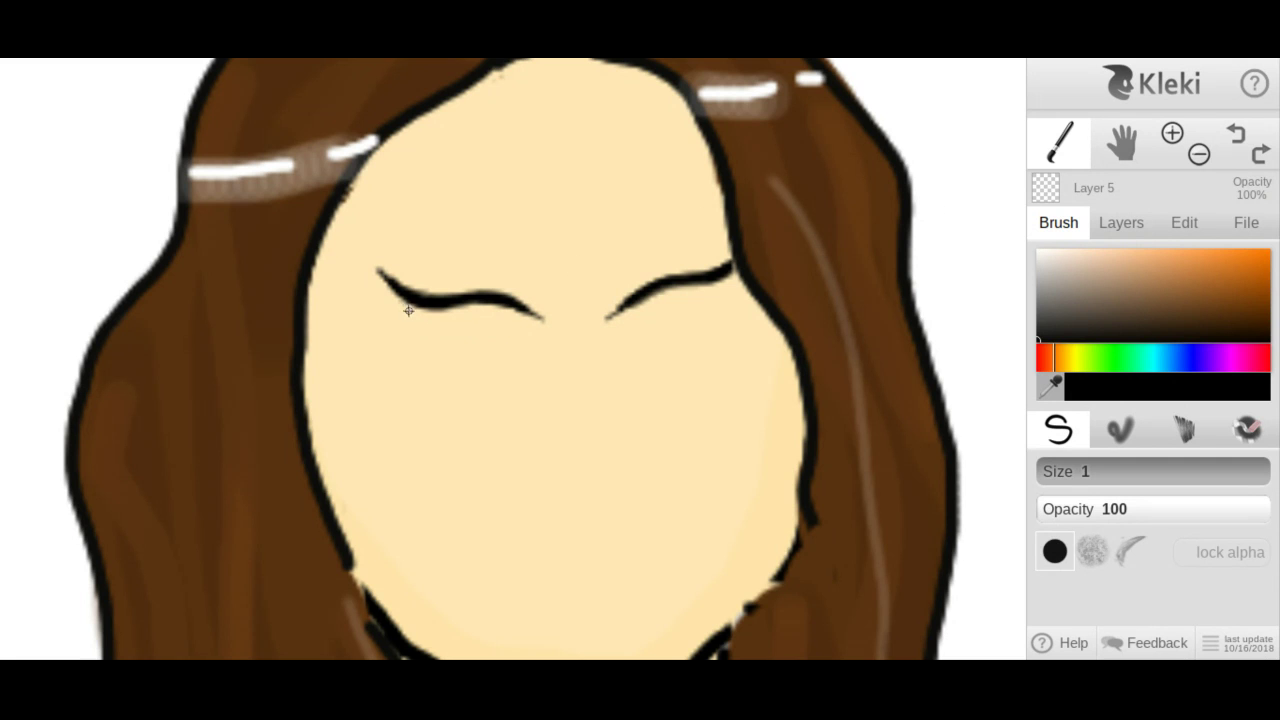
pyautogui.moveTo(401, 303)
pyautogui.mouseDown()
pyautogui.moveTo(464, 345)
pyautogui.moveTo(553, 321)
pyautogui.moveTo(722, 309)
pyautogui.mouseUp()
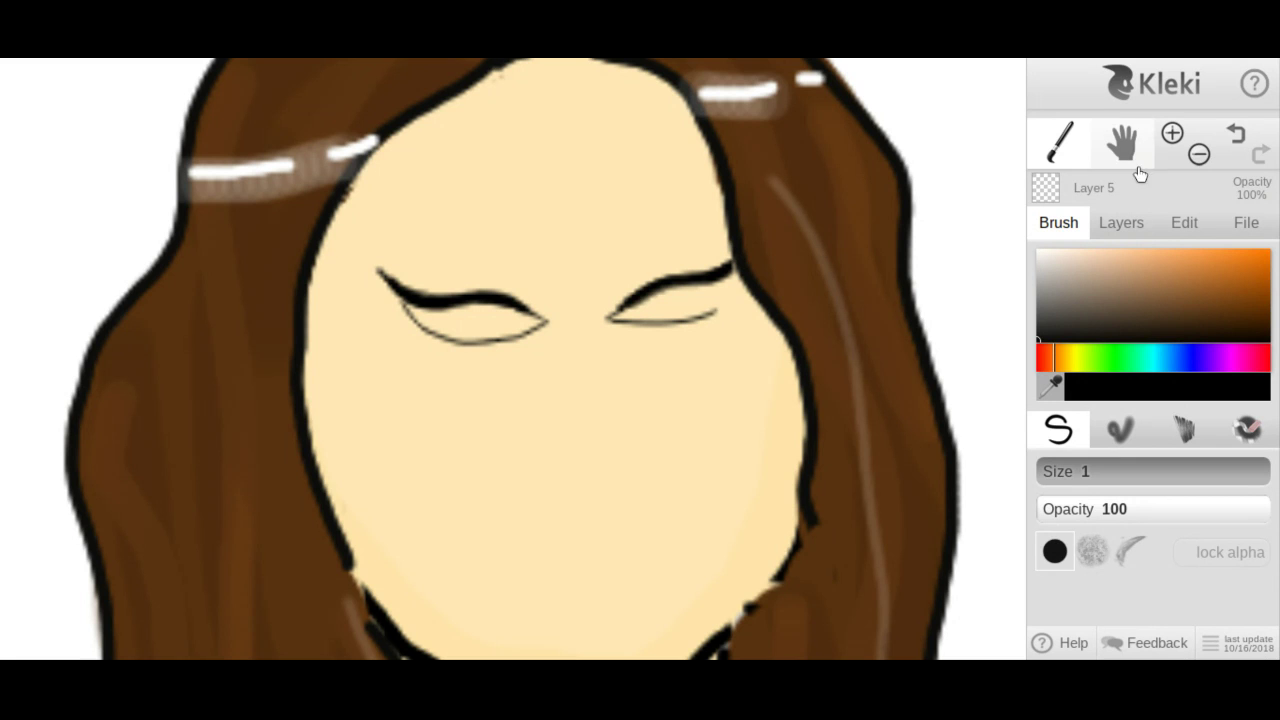
# Redraw the right eye's lower lid as a thin curve from its inner corner out to the hair outline.
pyautogui.click(1238, 138)
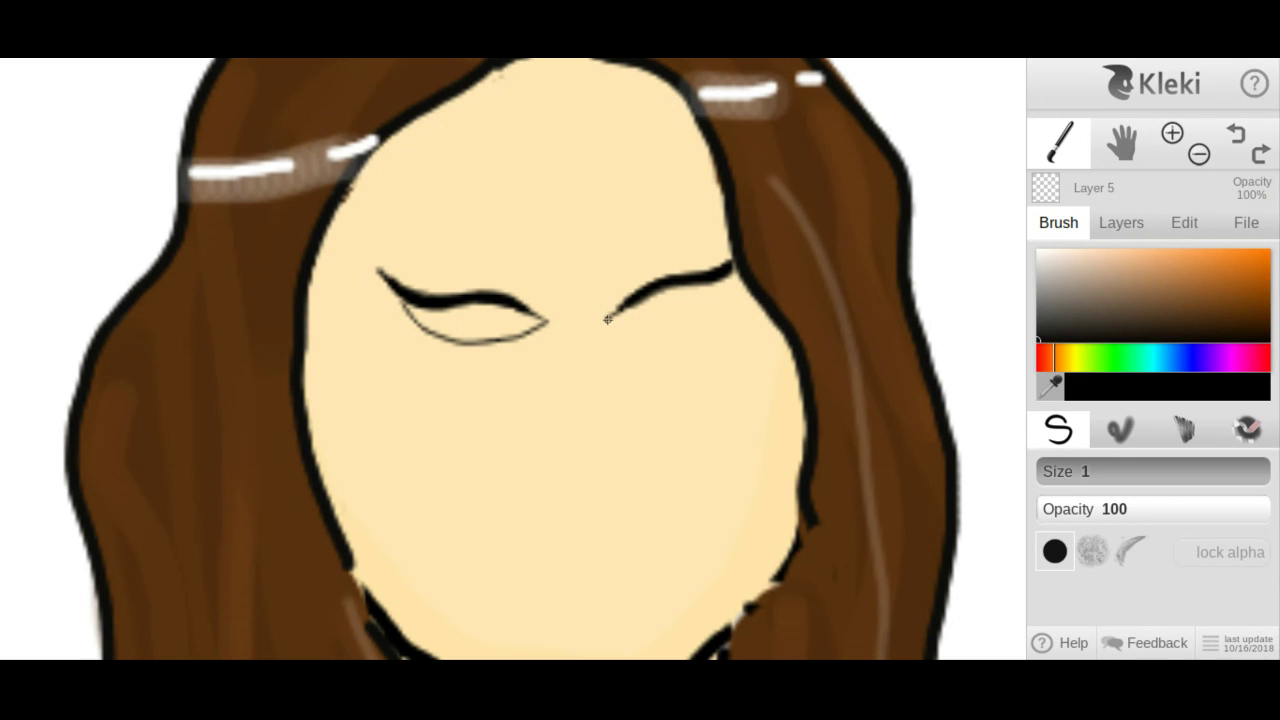
pyautogui.moveTo(606, 321)
pyautogui.mouseDown()
pyautogui.moveTo(686, 326)
pyautogui.moveTo(742, 295)
pyautogui.mouseUp()
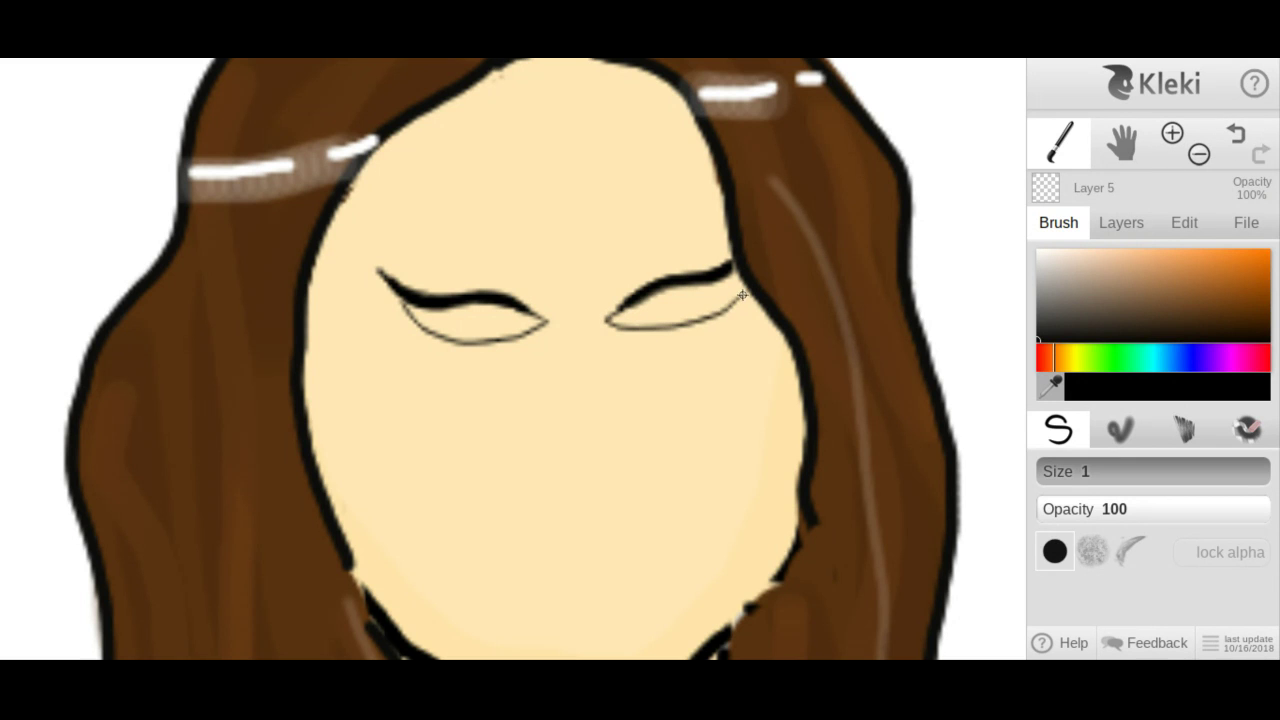
pyautogui.click(1238, 138)
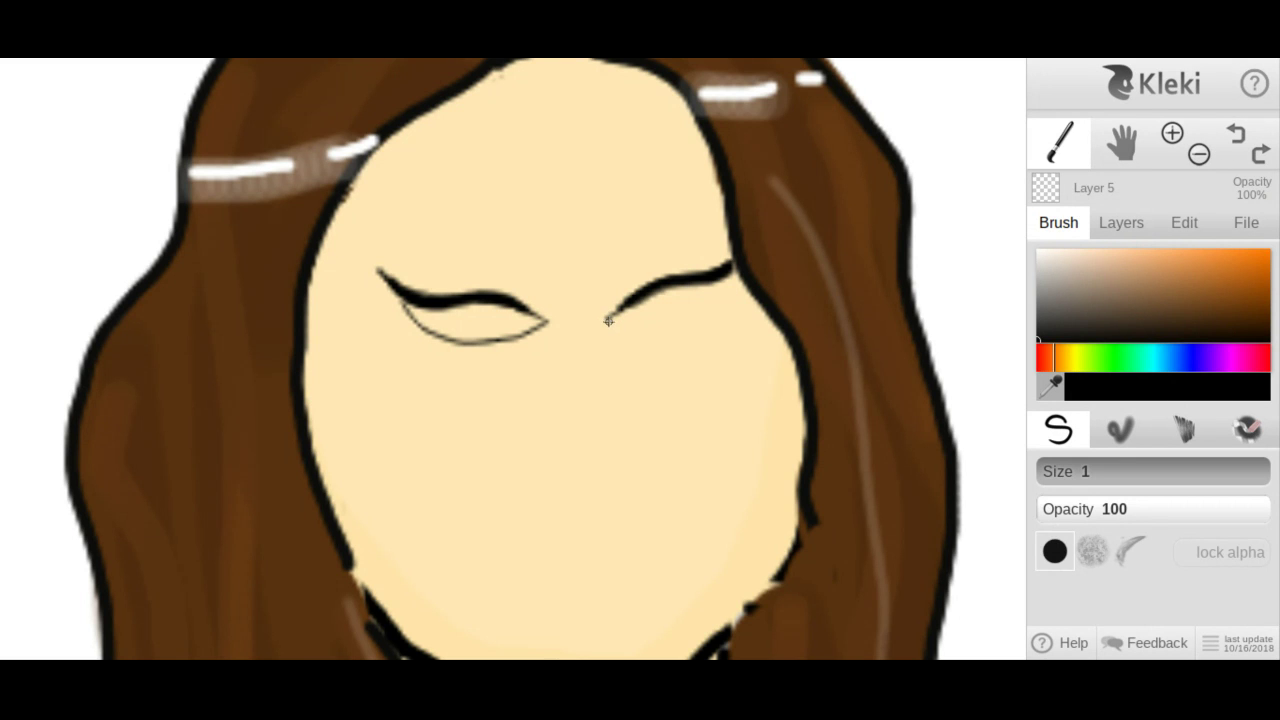
pyautogui.moveTo(608, 321)
pyautogui.mouseDown()
pyautogui.moveTo(640, 336)
pyautogui.moveTo(716, 326)
pyautogui.moveTo(753, 295)
pyautogui.moveTo(735, 281)
pyautogui.mouseUp()
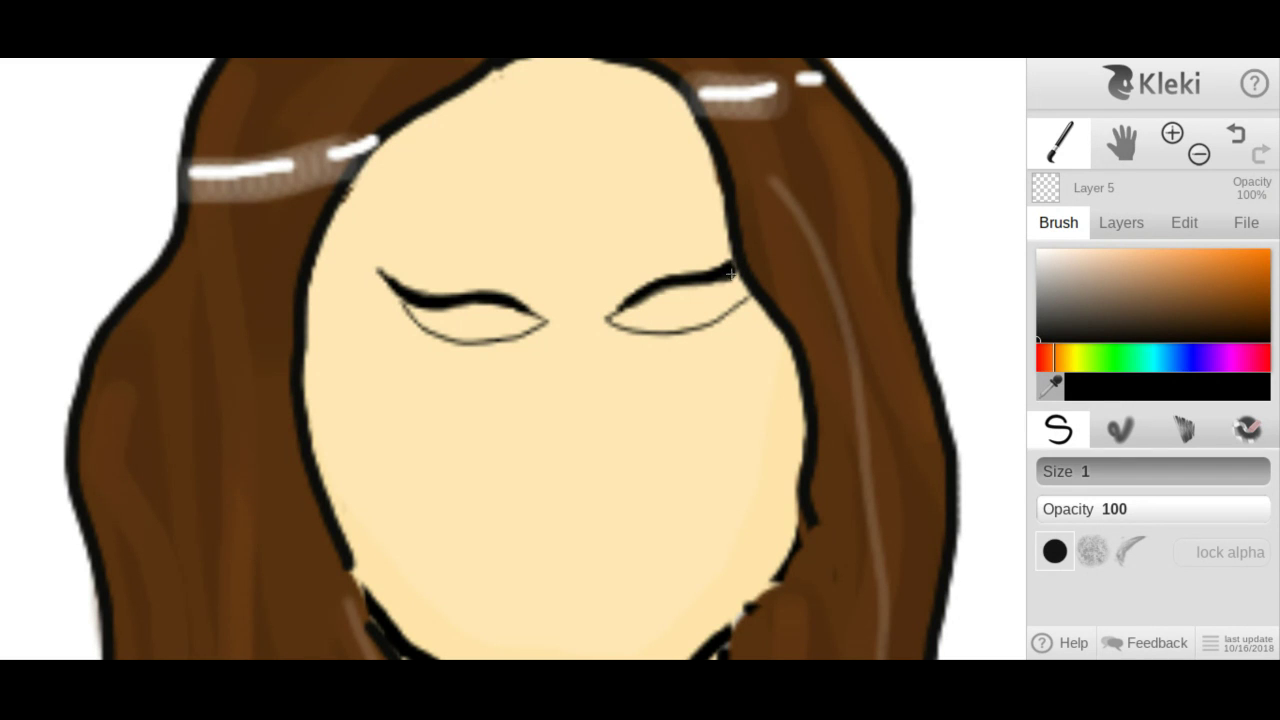
# Draw a rounded iris outline hanging from the middle of the right eye's lash line, undoing the misplaced attempts.
pyautogui.moveTo(665, 302)
pyautogui.mouseDown()
pyautogui.moveTo(708, 314)
pyautogui.moveTo(726, 279)
pyautogui.mouseUp()
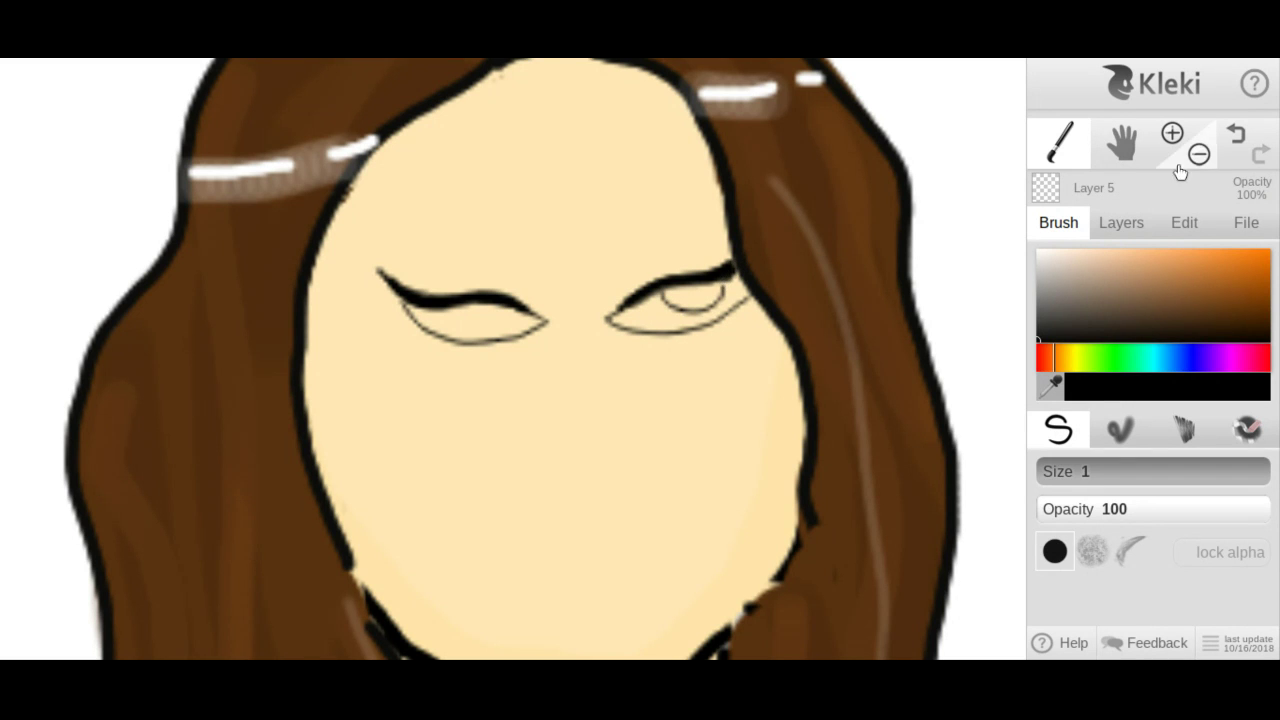
pyautogui.click(1235, 138)
pyautogui.moveTo(651, 297)
pyautogui.mouseDown()
pyautogui.moveTo(665, 311)
pyautogui.moveTo(698, 305)
pyautogui.moveTo(688, 282)
pyautogui.mouseUp()
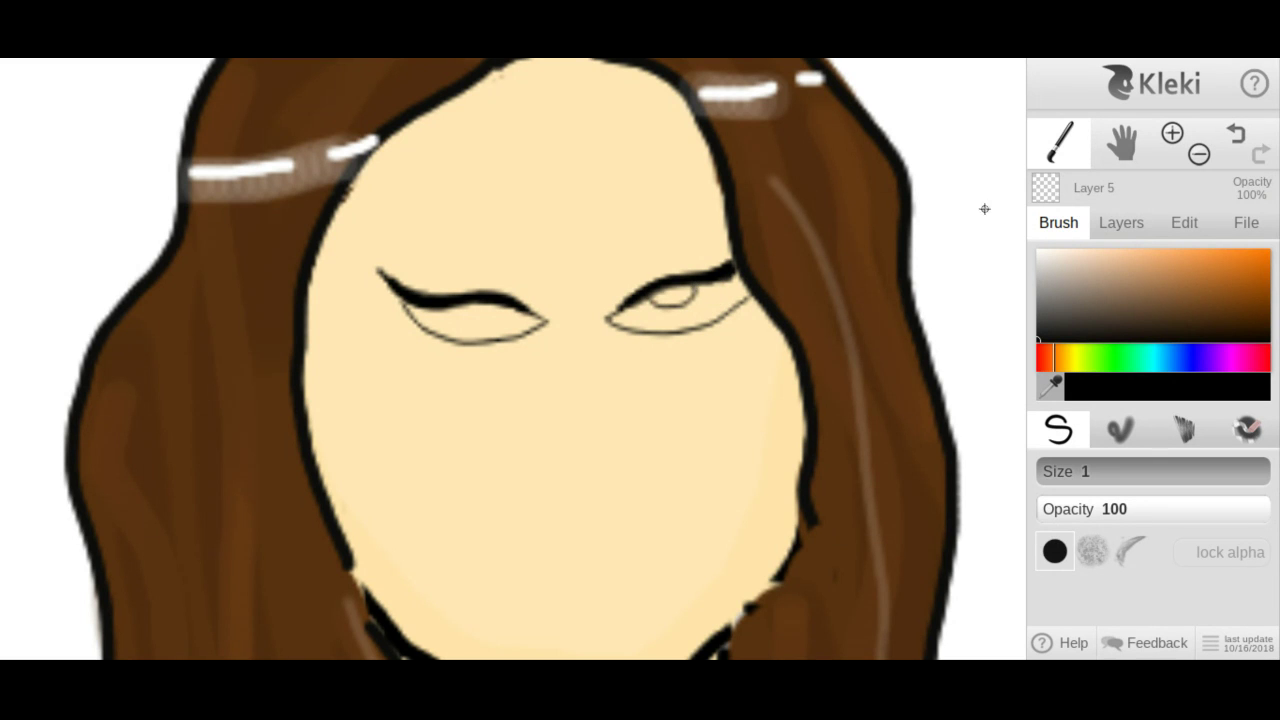
pyautogui.click(1236, 135)
pyautogui.moveTo(703, 293)
pyautogui.mouseDown()
pyautogui.moveTo(668, 318)
pyautogui.moveTo(655, 299)
pyautogui.mouseUp()
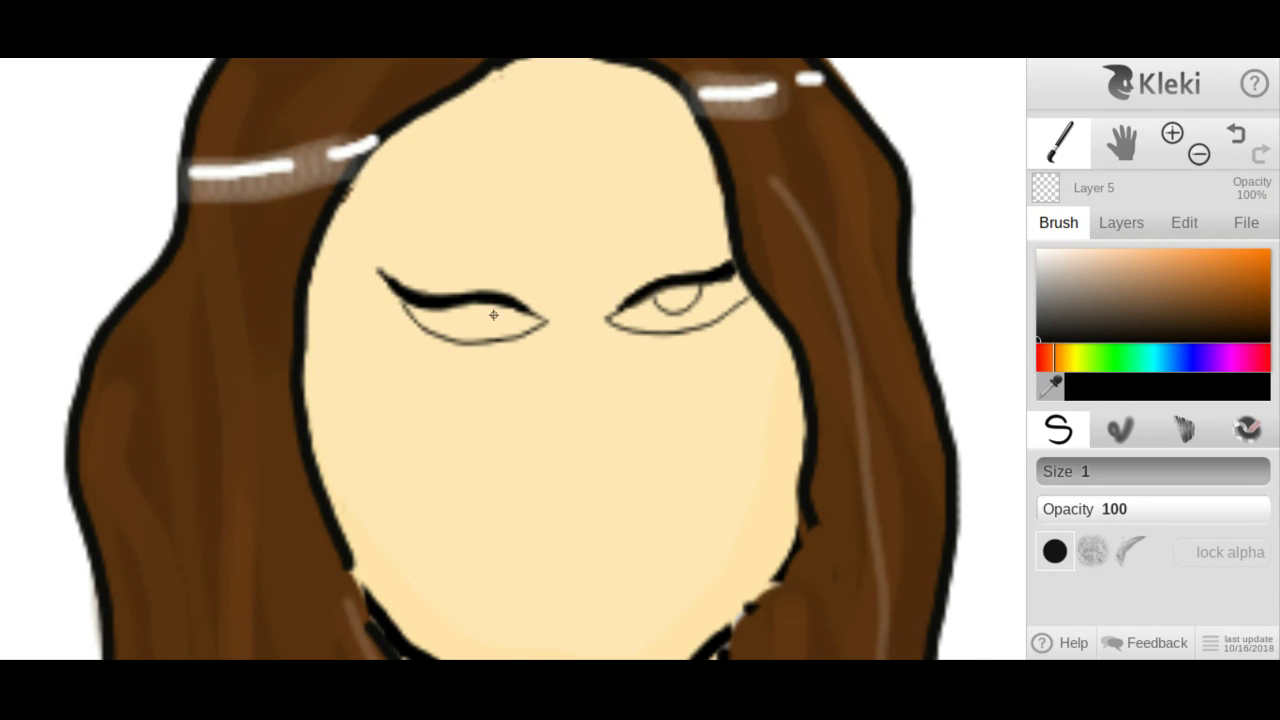
# Draw a matching iris outline beneath the left eye's lash line, undoing the misplaced attempts.
pyautogui.moveTo(457, 311)
pyautogui.mouseDown()
pyautogui.moveTo(476, 322)
pyautogui.moveTo(511, 307)
pyautogui.mouseUp()
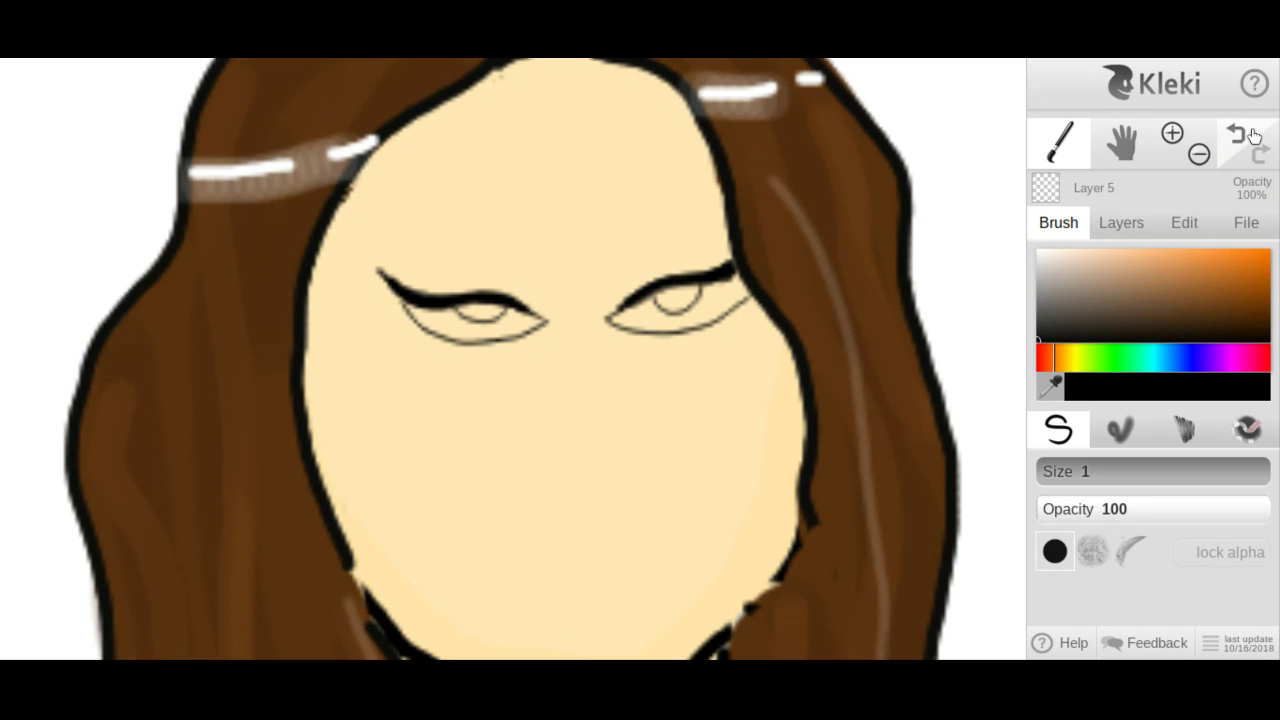
pyautogui.hotkey('ctrl', 'z')
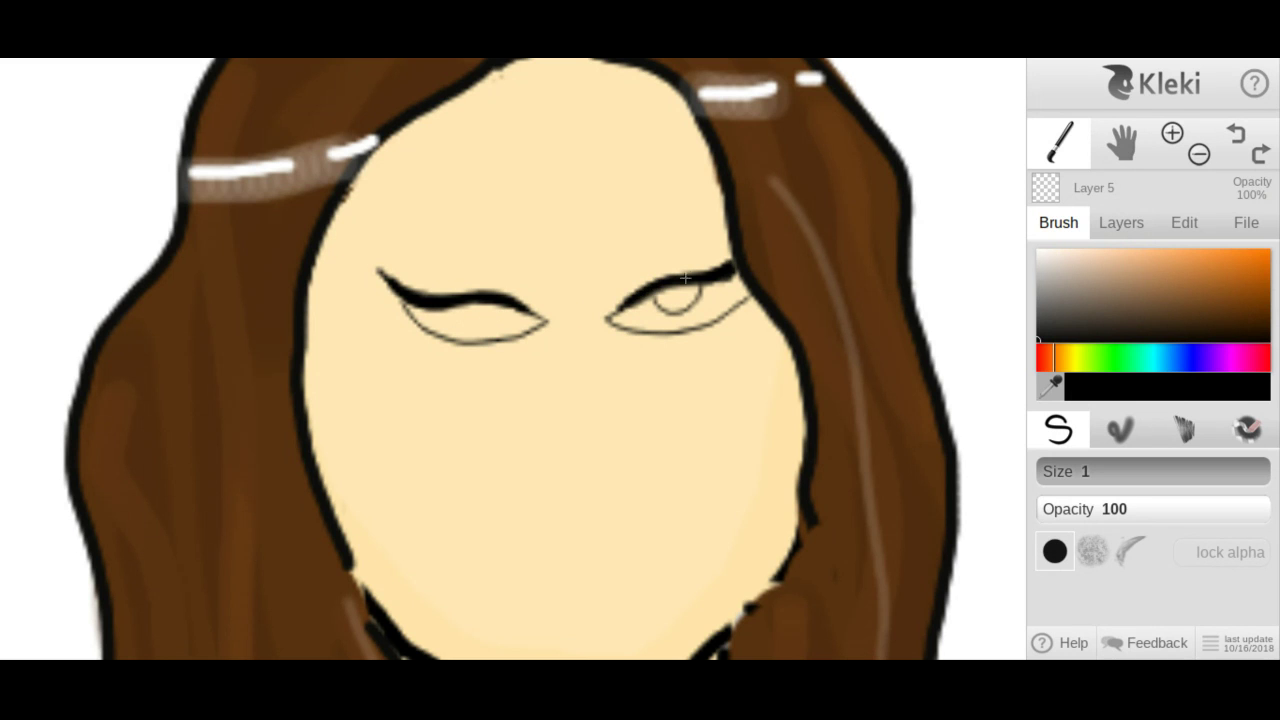
pyautogui.click(722, 276)
pyautogui.moveTo(439, 296); pyautogui.dragTo(473, 288)
pyautogui.click(1237, 133)
pyautogui.moveTo(457, 305)
pyautogui.mouseDown()
pyautogui.moveTo(482, 326)
pyautogui.moveTo(510, 310)
pyautogui.mouseUp()
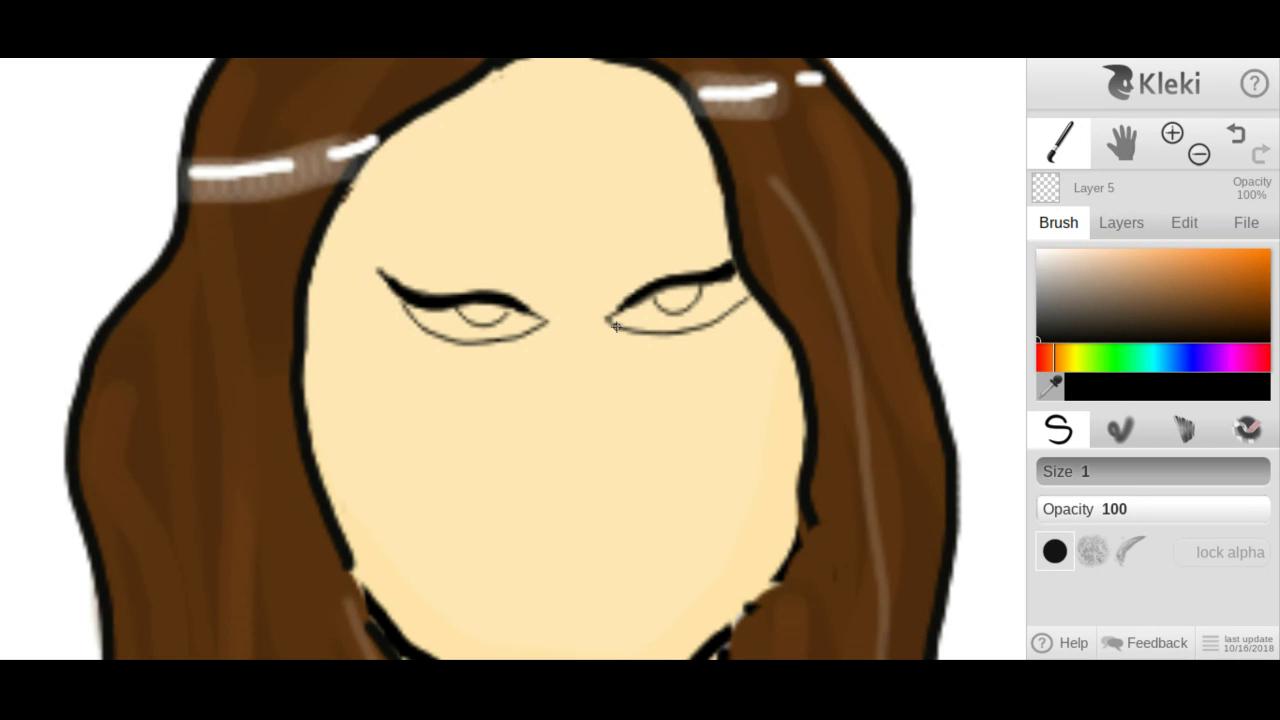
pyautogui.click(1238, 143)
pyautogui.moveTo(462, 307)
pyautogui.mouseDown()
pyautogui.moveTo(482, 325)
pyautogui.moveTo(515, 315)
pyautogui.mouseUp()
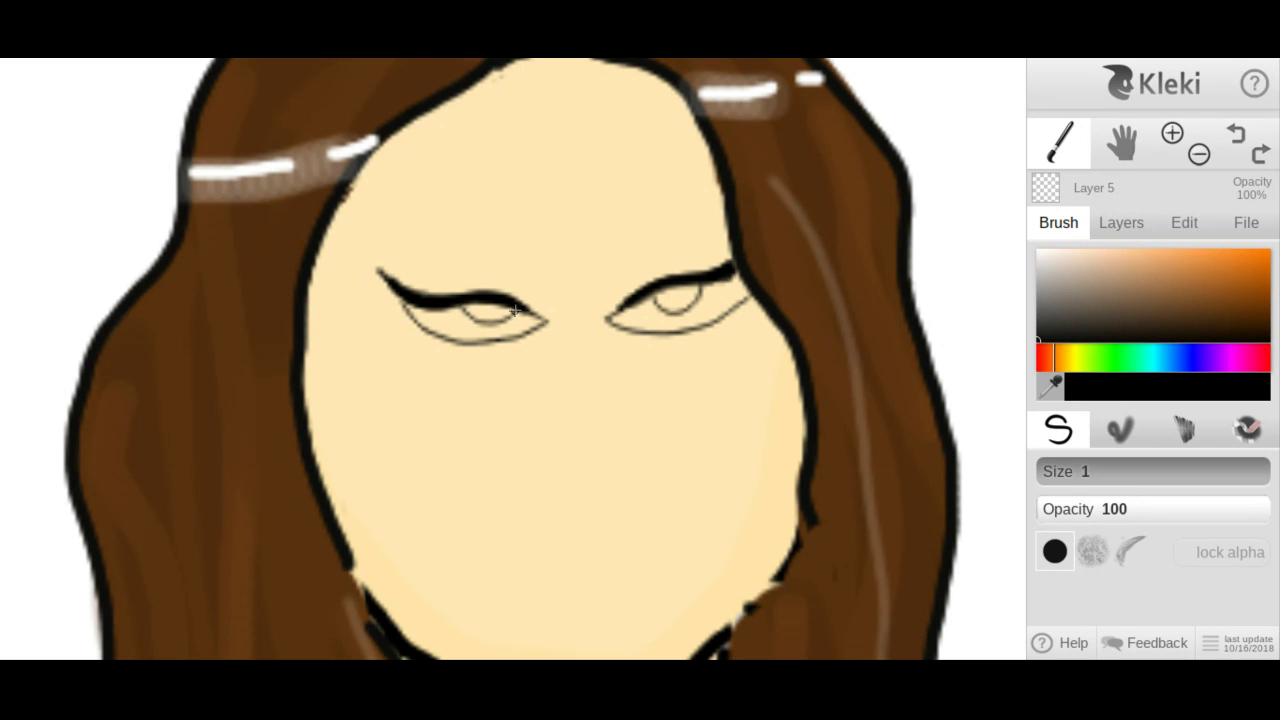
pyautogui.click(1240, 141)
pyautogui.moveTo(453, 306)
pyautogui.mouseDown()
pyautogui.moveTo(492, 323)
pyautogui.moveTo(502, 303)
pyautogui.moveTo(451, 311)
pyautogui.moveTo(505, 307)
pyautogui.mouseUp()
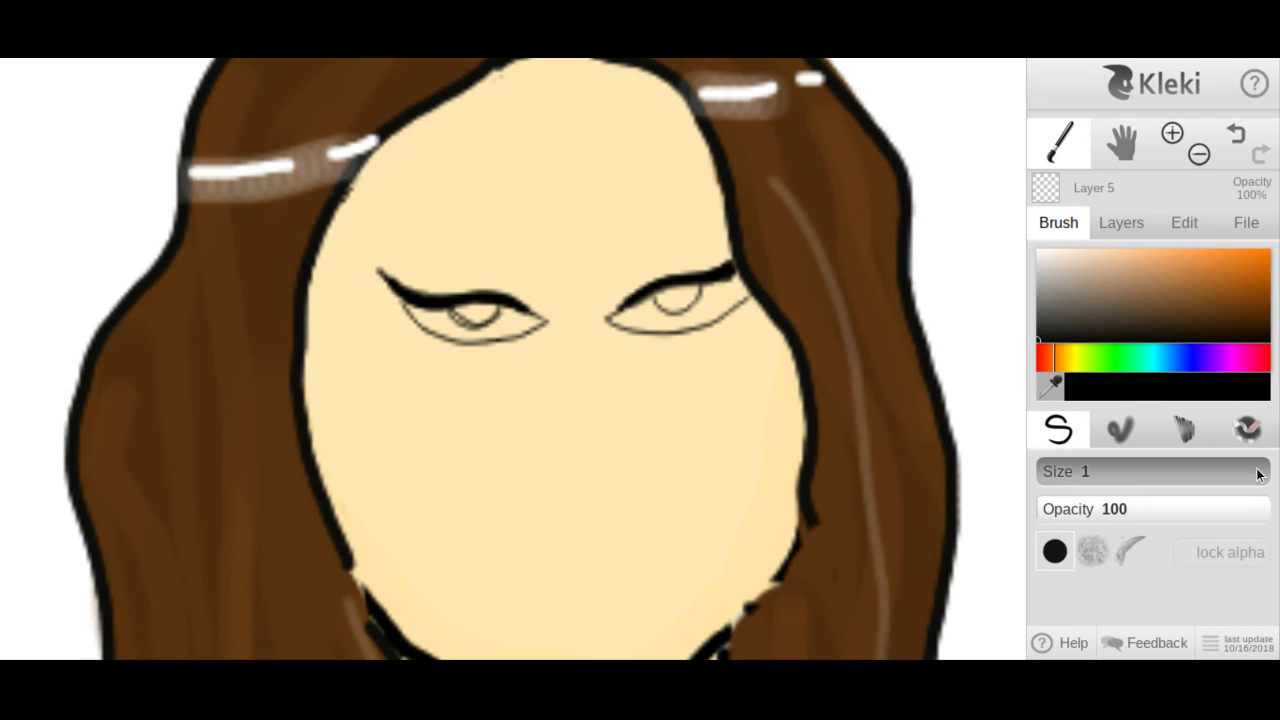
# Erase the doubled line inside the left iris at eraser size 3.7, undoing the erasures that miss.
pyautogui.click(1248, 428)
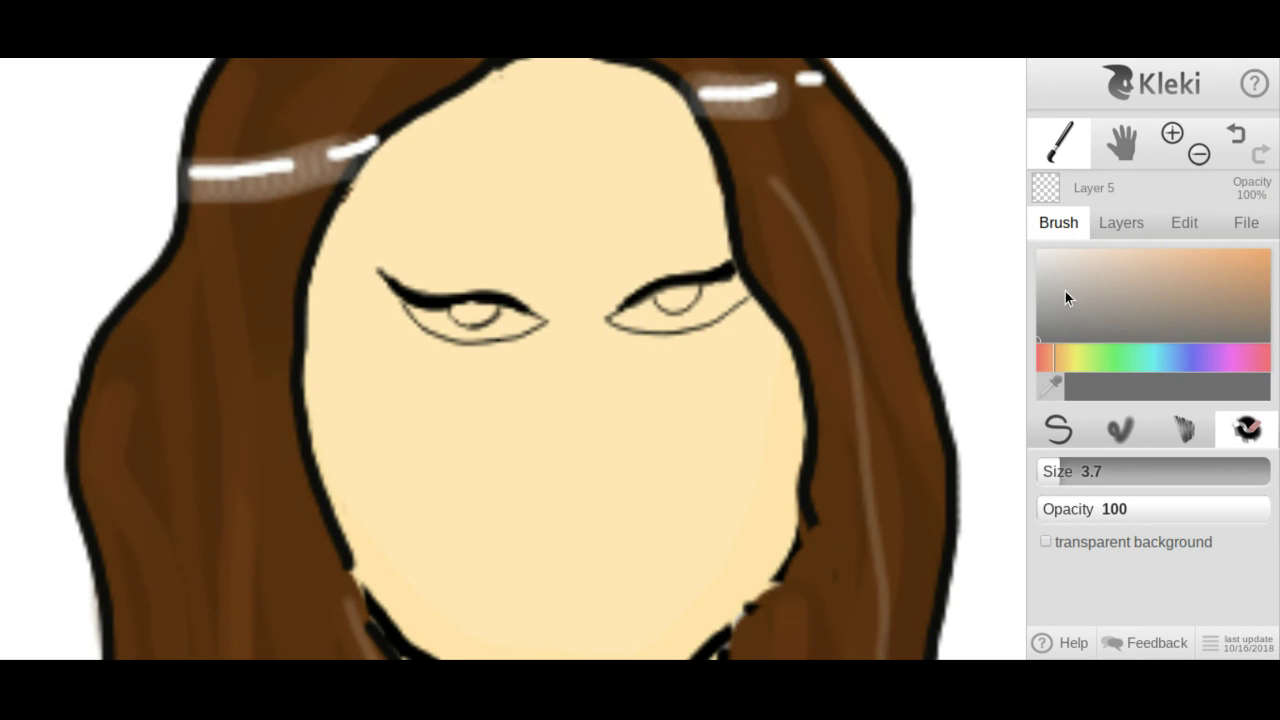
pyautogui.click(1236, 135)
pyautogui.click(462, 312)
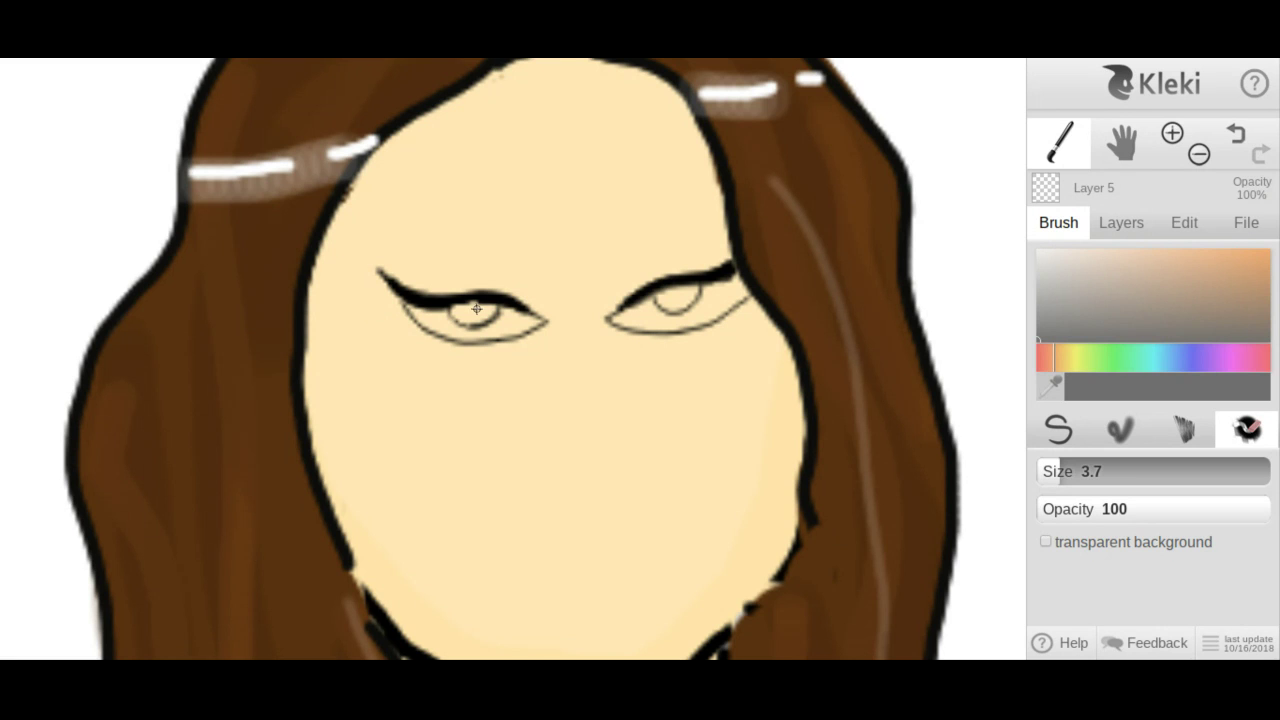
pyautogui.click(1236, 135)
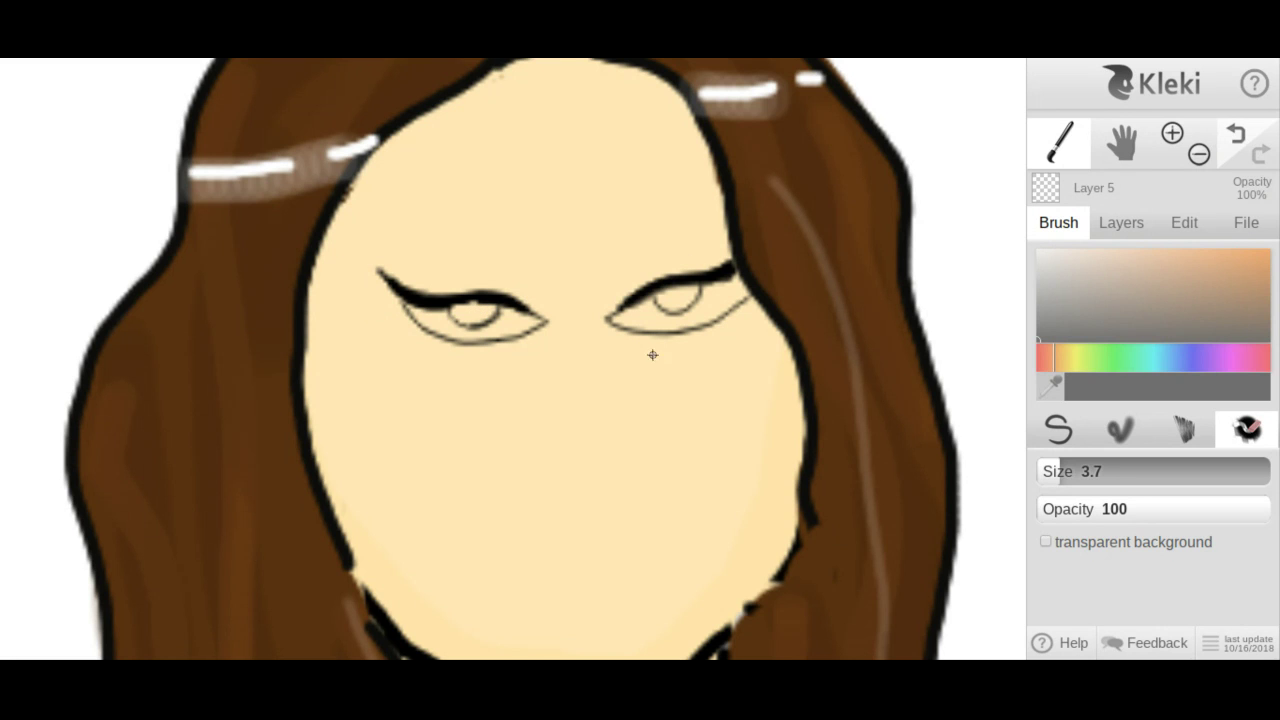
pyautogui.click(495, 311)
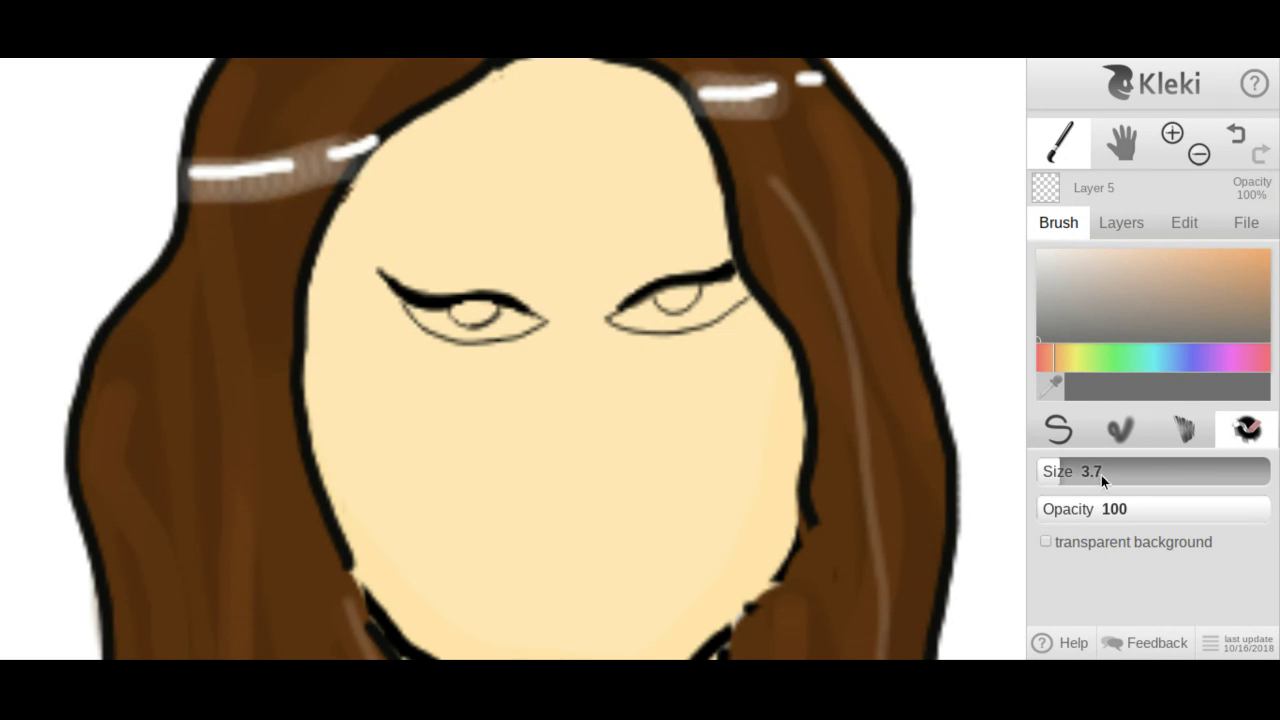
# Thicken both upper lash lines with black pen strokes at size 1, undoing the stray stroke across the right eye.
pyautogui.click(1062, 432)
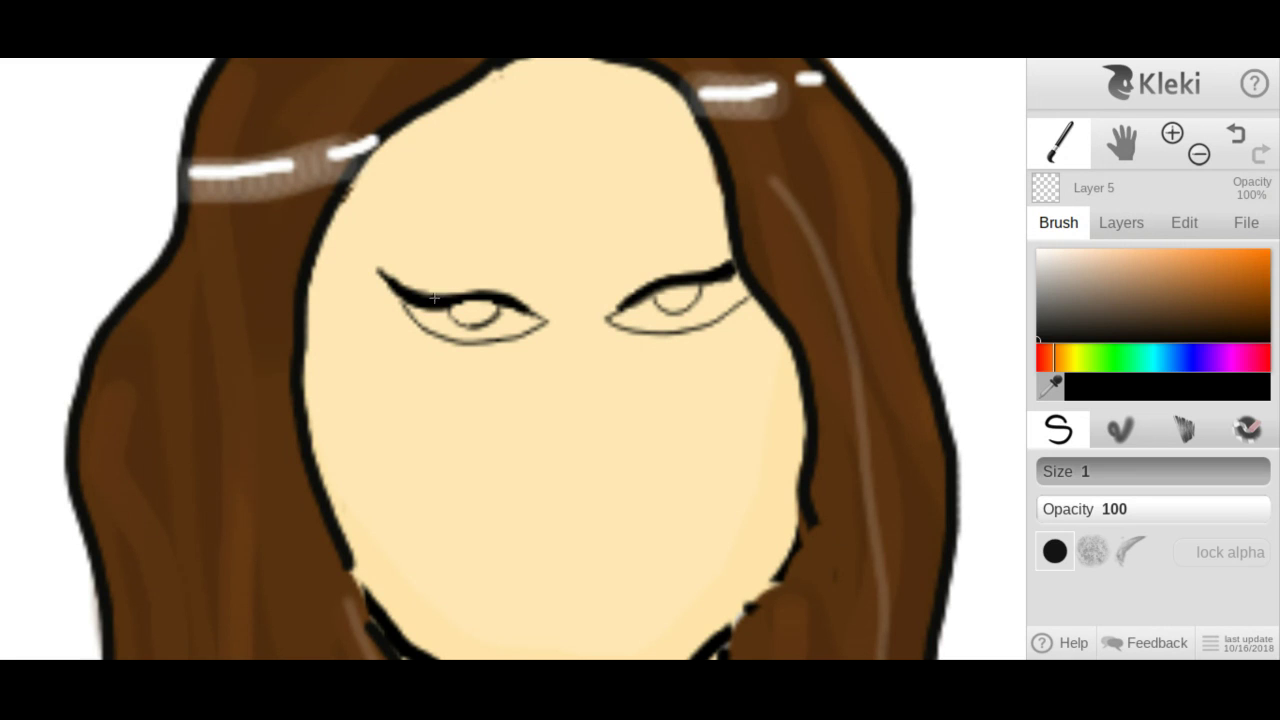
pyautogui.moveTo(444, 296)
pyautogui.mouseDown()
pyautogui.moveTo(518, 300)
pyautogui.moveTo(448, 296)
pyautogui.moveTo(508, 296)
pyautogui.moveTo(454, 294)
pyautogui.mouseUp()
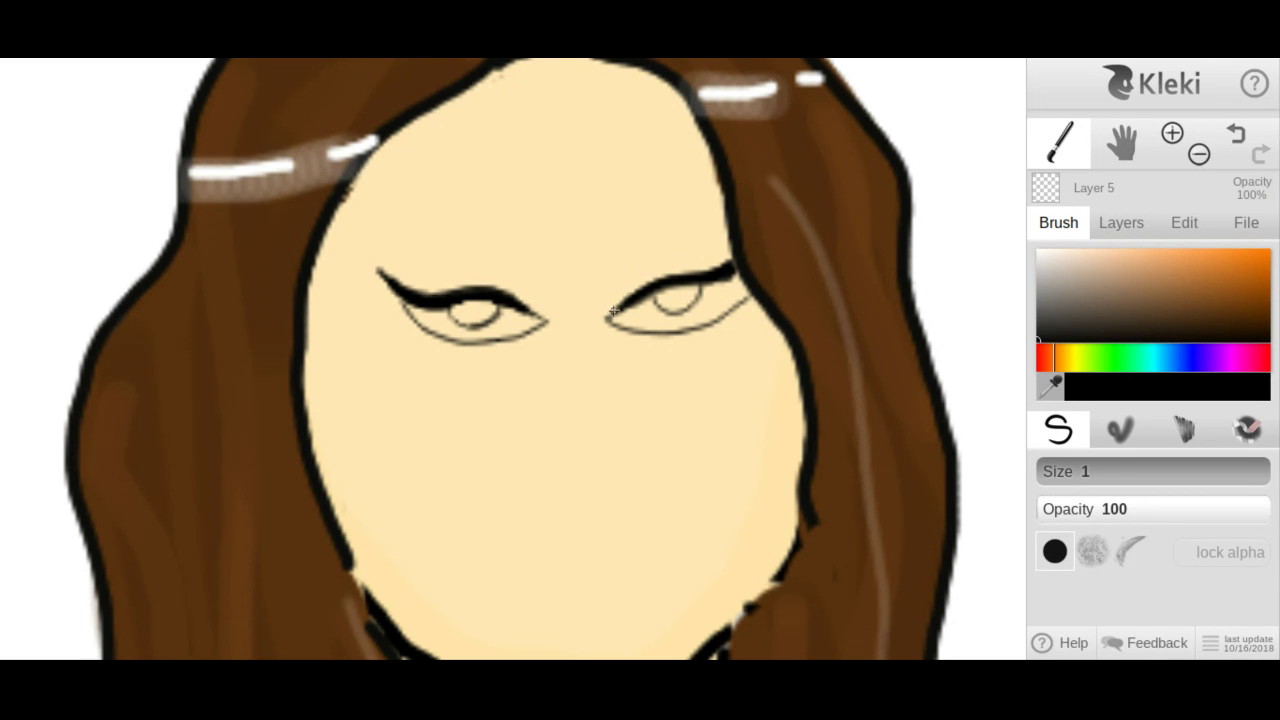
pyautogui.moveTo(609, 316)
pyautogui.mouseDown()
pyautogui.moveTo(660, 281)
pyautogui.moveTo(705, 276)
pyautogui.mouseUp()
pyautogui.moveTo(637, 300); pyautogui.dragTo(731, 283)
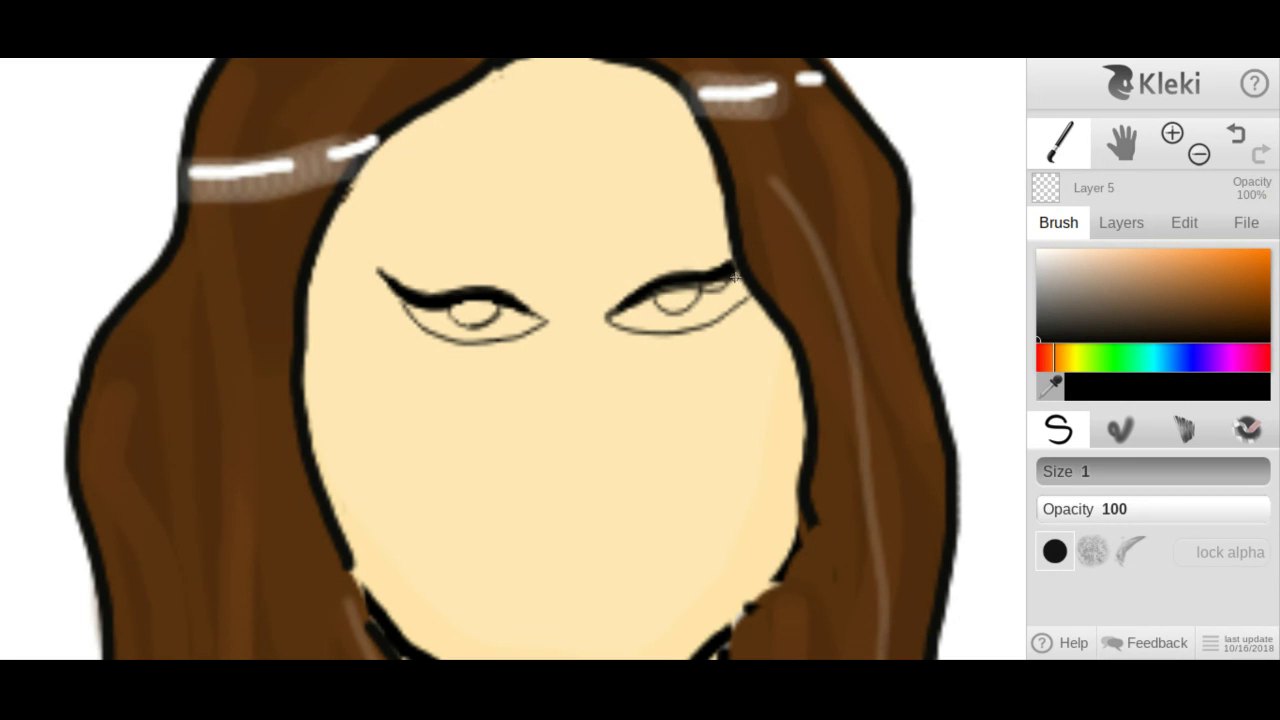
pyautogui.click(1236, 134)
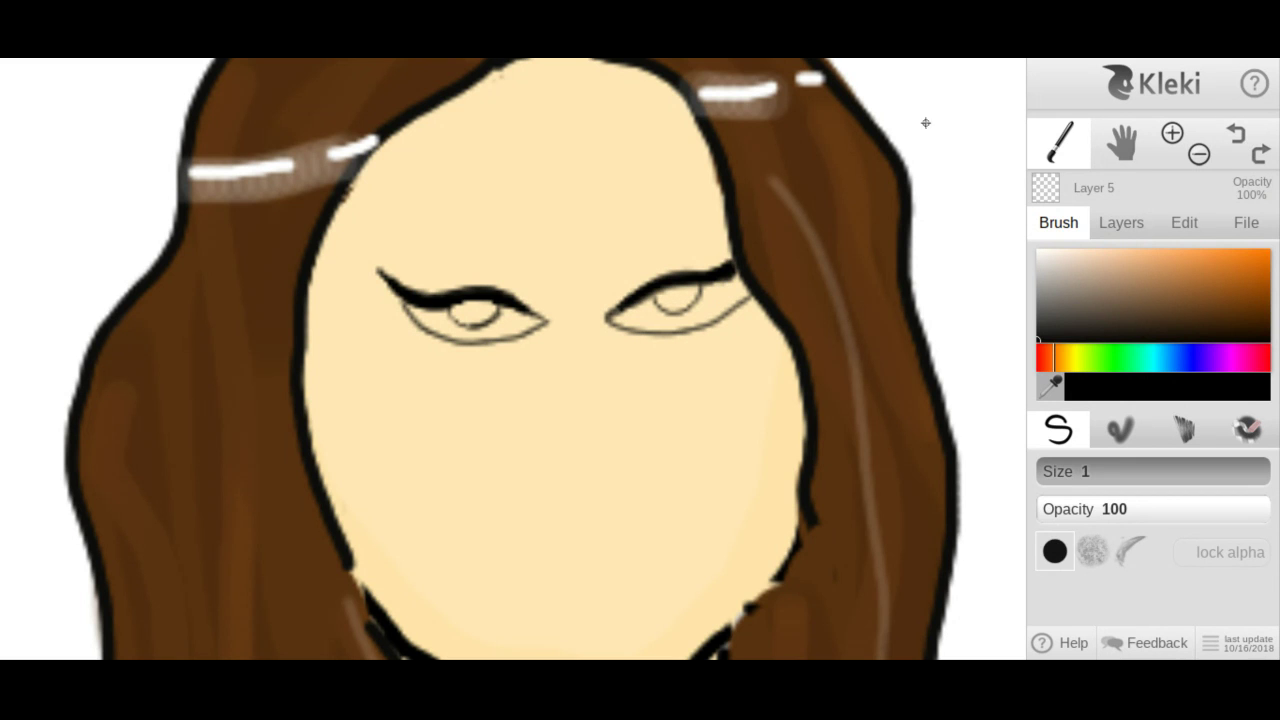
pyautogui.moveTo(614, 312)
pyautogui.mouseDown()
pyautogui.moveTo(736, 268)
pyautogui.moveTo(713, 284)
pyautogui.moveTo(743, 273)
pyautogui.mouseUp()
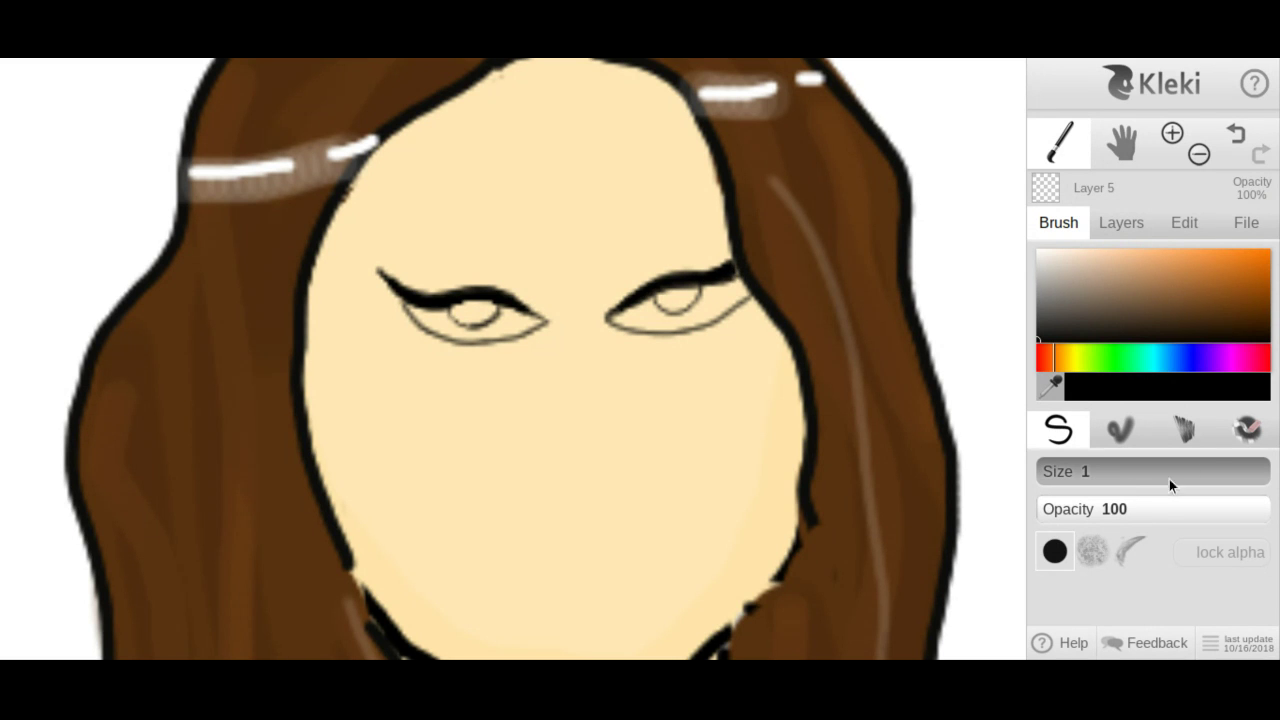
# Trim the top edge of the right lash line's outer end with the eraser at size 3.7 and return to the pen.
pyautogui.click(1218, 440)
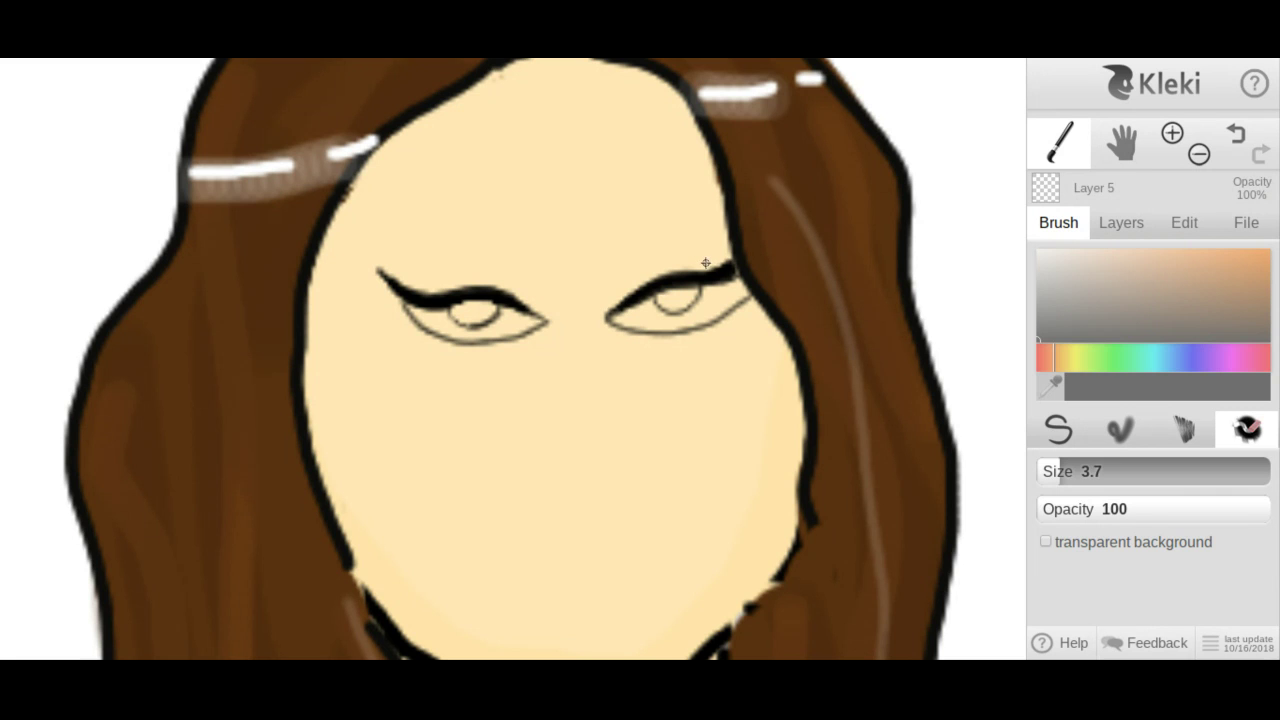
pyautogui.moveTo(714, 267)
pyautogui.mouseDown()
pyautogui.moveTo(729, 257)
pyautogui.moveTo(717, 265)
pyautogui.mouseUp()
pyautogui.click(1066, 428)
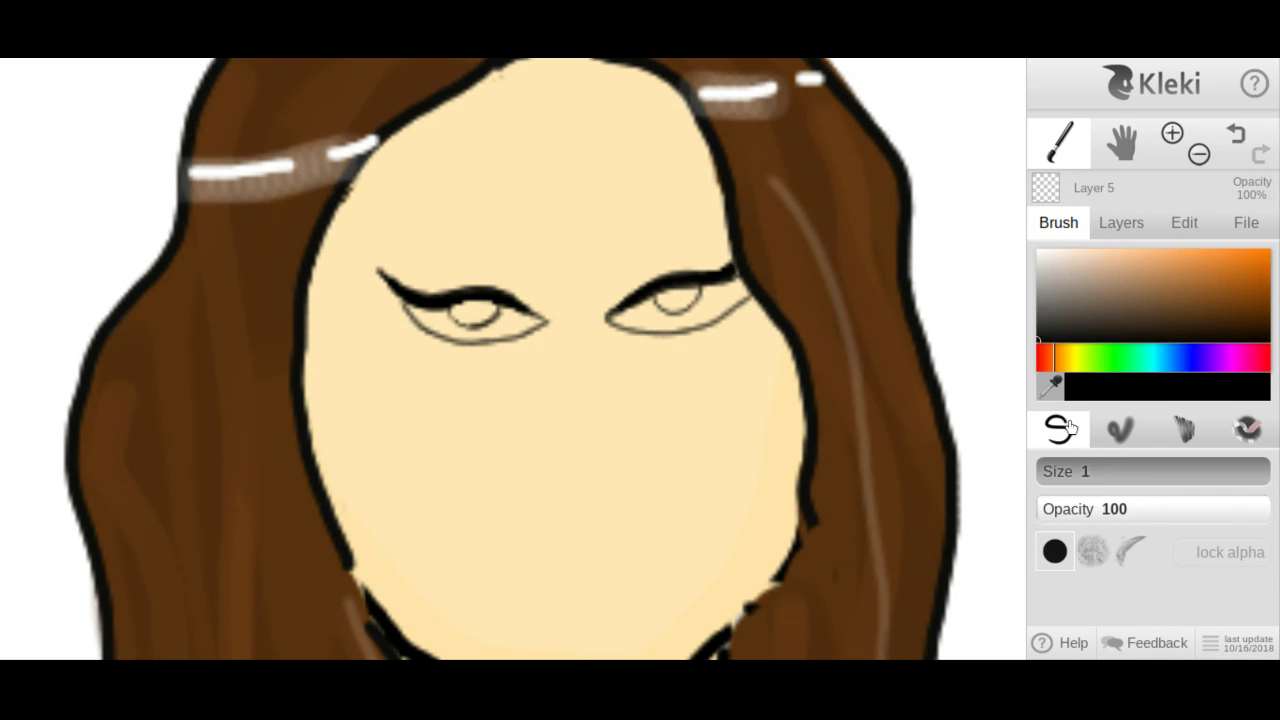
# Add a new layer and move it directly beneath Layer 5, which holds the eye line art.
pyautogui.click(1197, 155)
pyautogui.click(1197, 155)
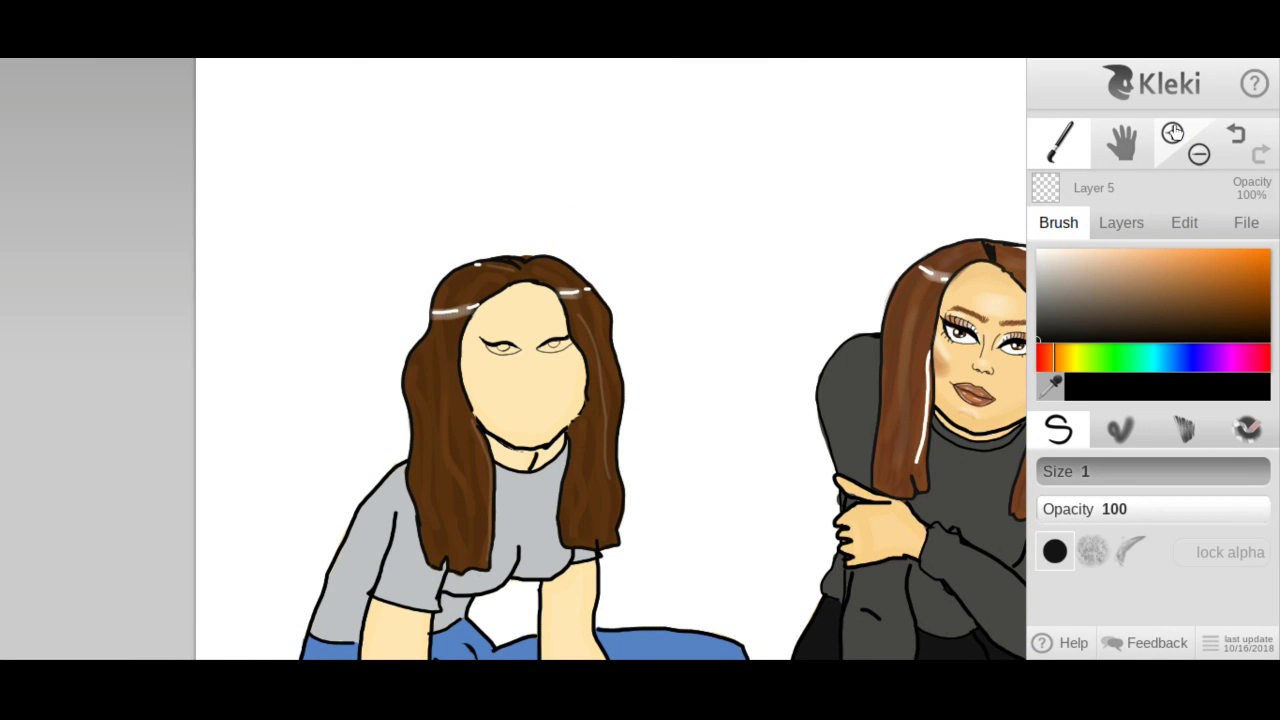
pyautogui.click(1172, 133)
pyautogui.click(1172, 133)
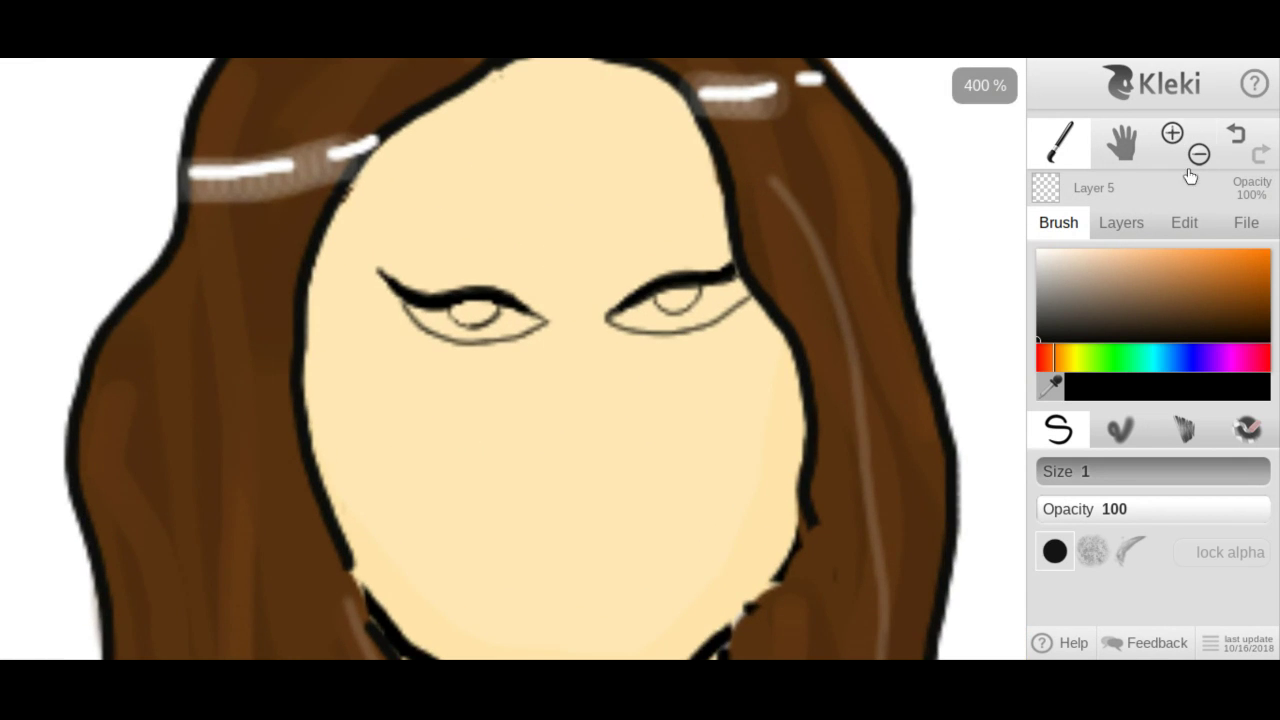
pyautogui.click(1095, 240)
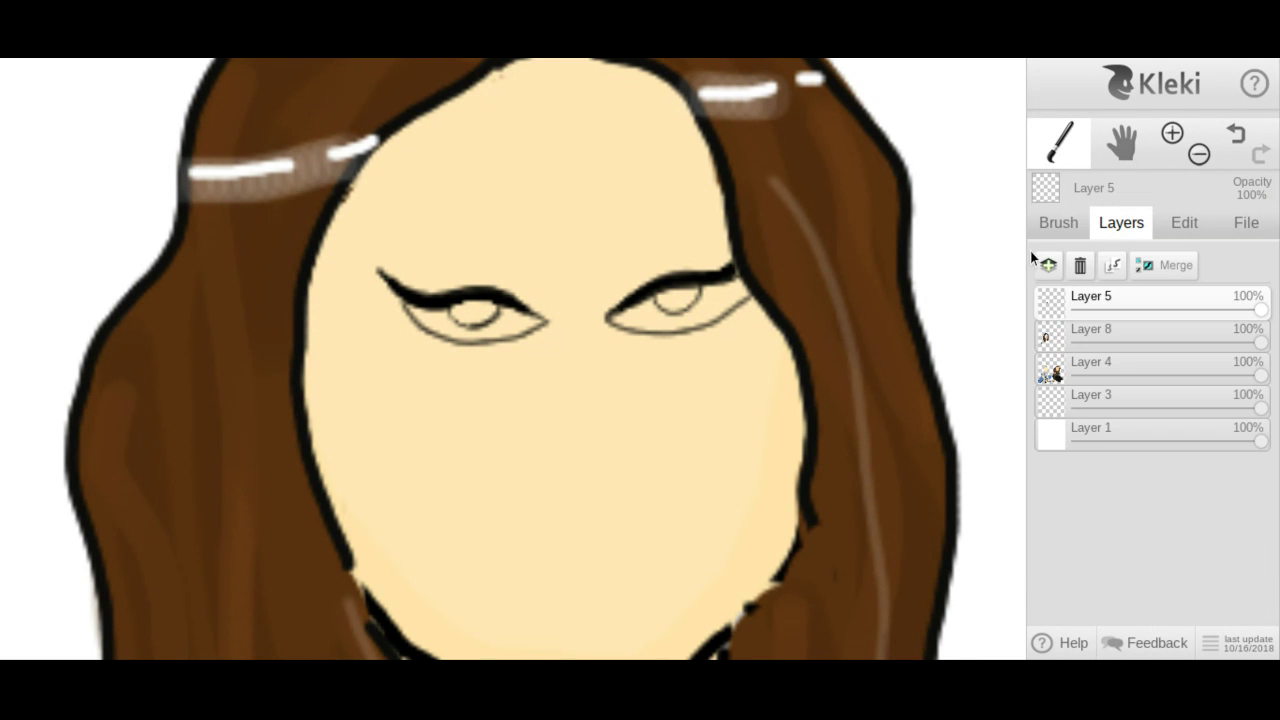
pyautogui.click(1049, 268)
pyautogui.moveTo(1063, 298); pyautogui.dragTo(1061, 331)
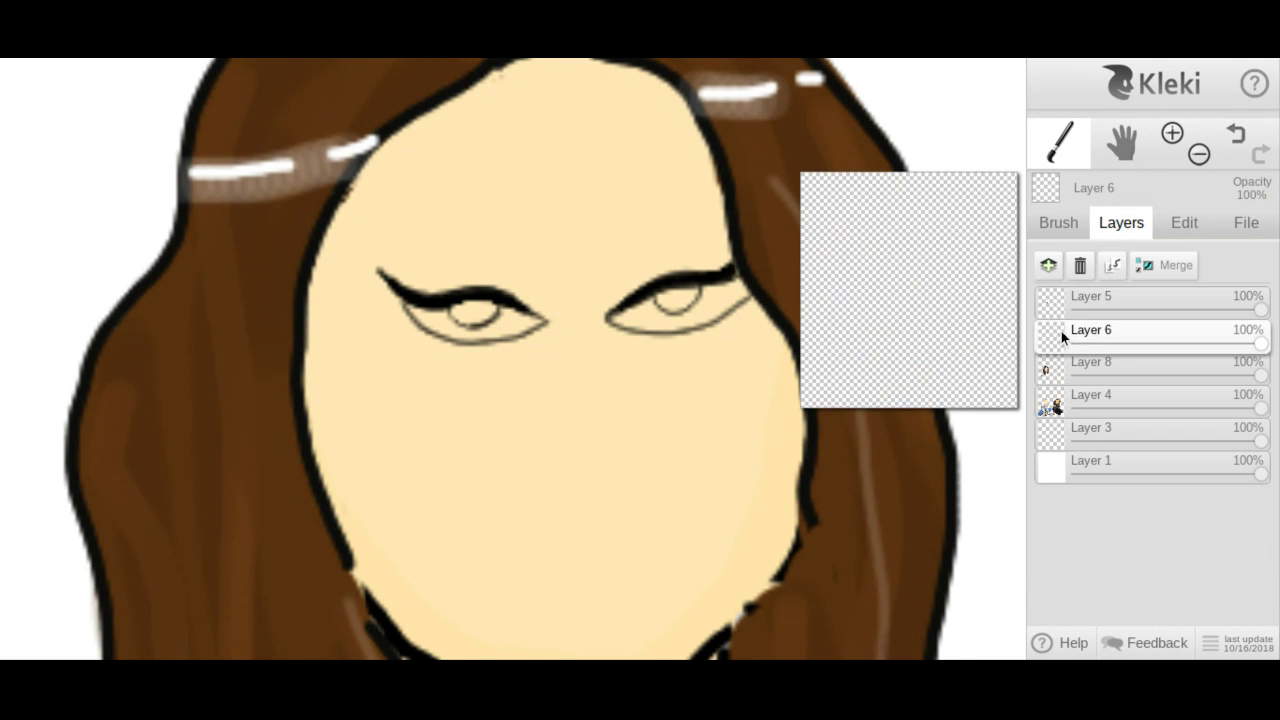
# Fill the whites of both eyes on Layer 6 with the pen in white at size 6.5.
pyautogui.click(1064, 226)
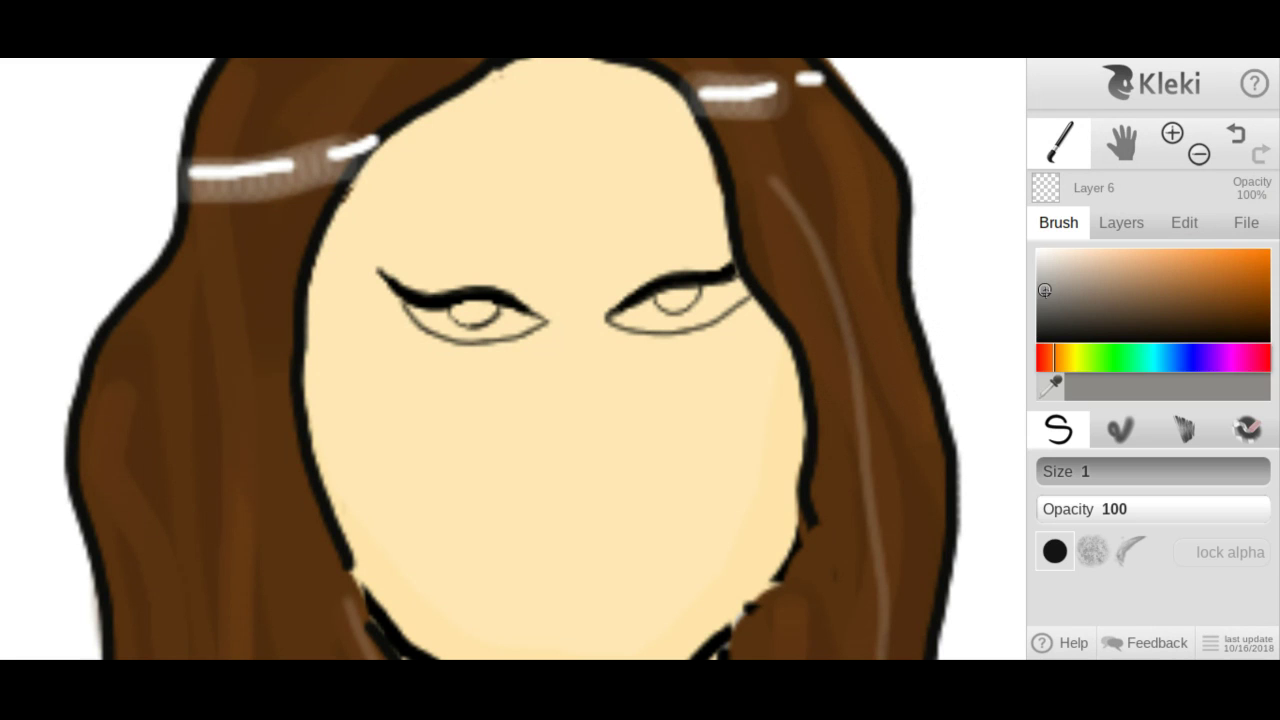
pyautogui.click(1046, 476)
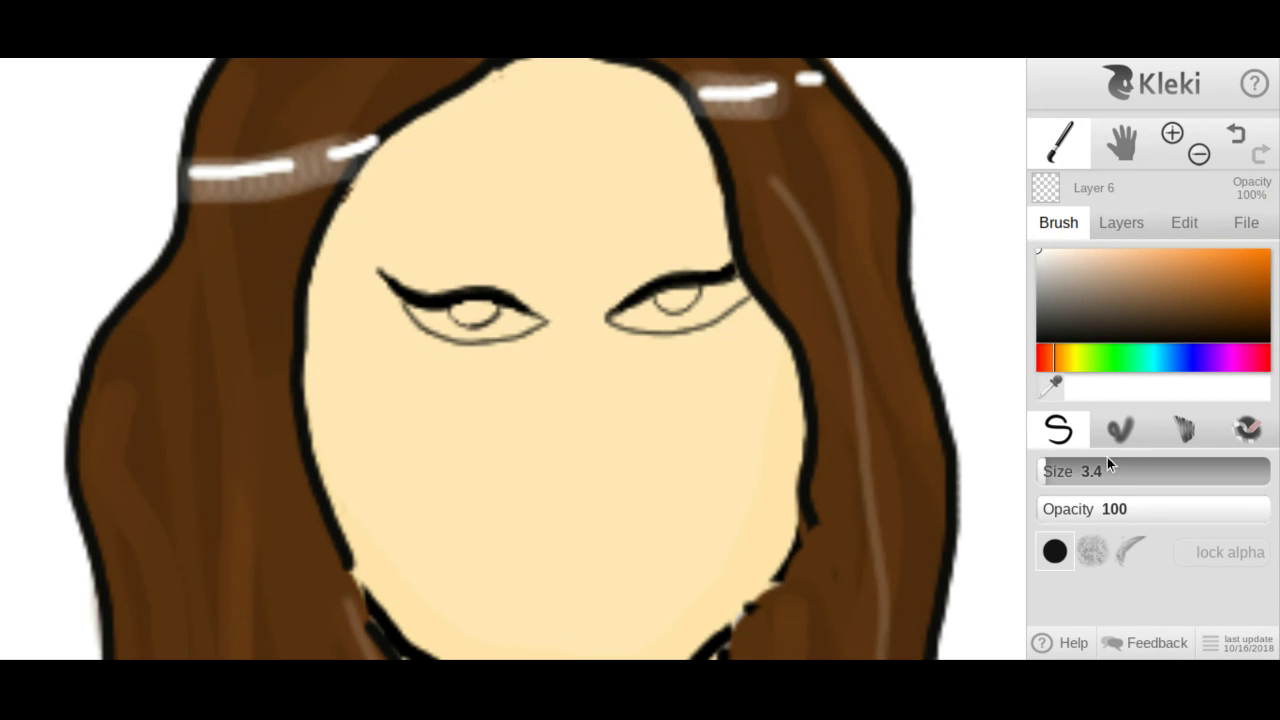
pyautogui.click(1076, 475)
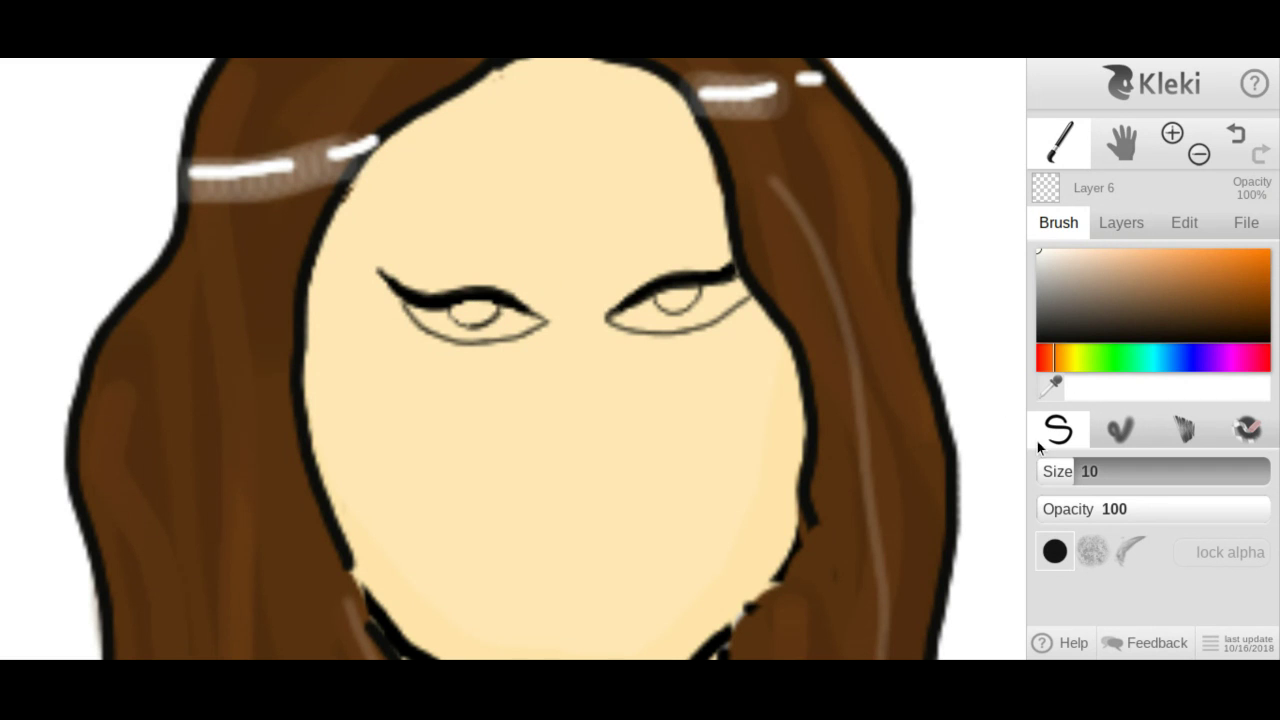
pyautogui.click(1057, 473)
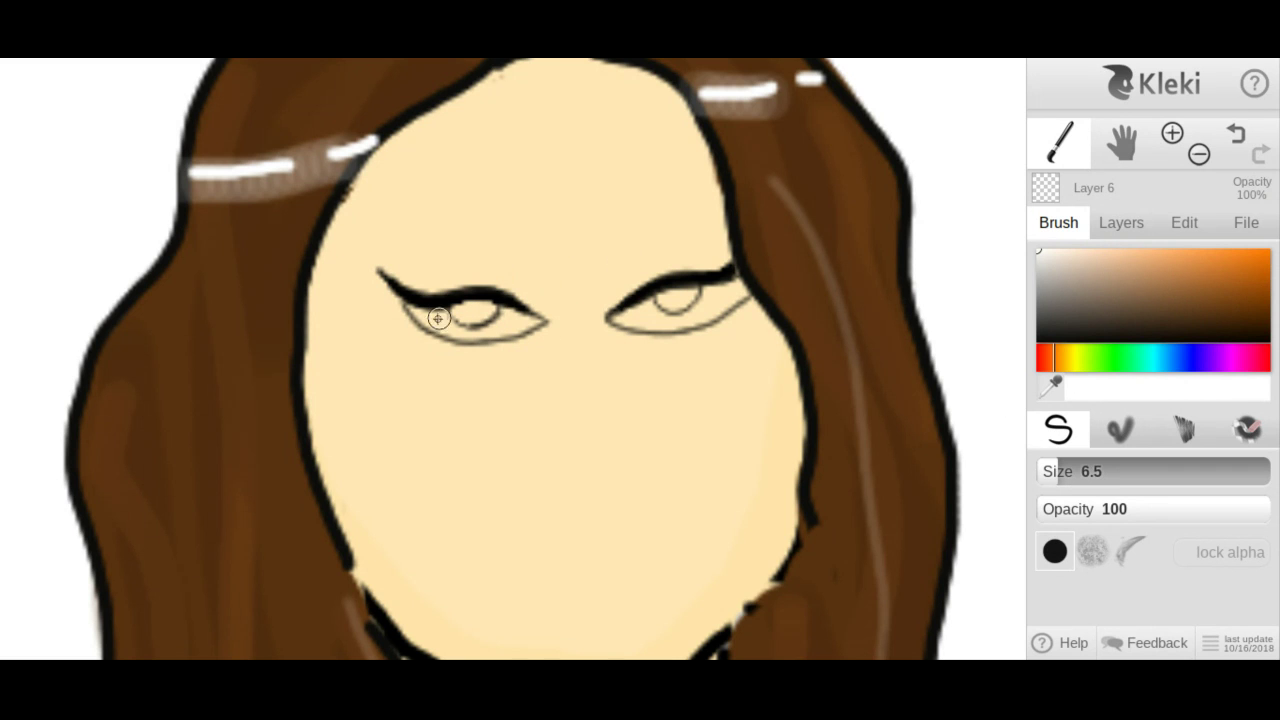
pyautogui.moveTo(412, 312)
pyautogui.mouseDown()
pyautogui.moveTo(488, 322)
pyautogui.moveTo(461, 323)
pyautogui.moveTo(478, 328)
pyautogui.moveTo(520, 316)
pyautogui.mouseUp()
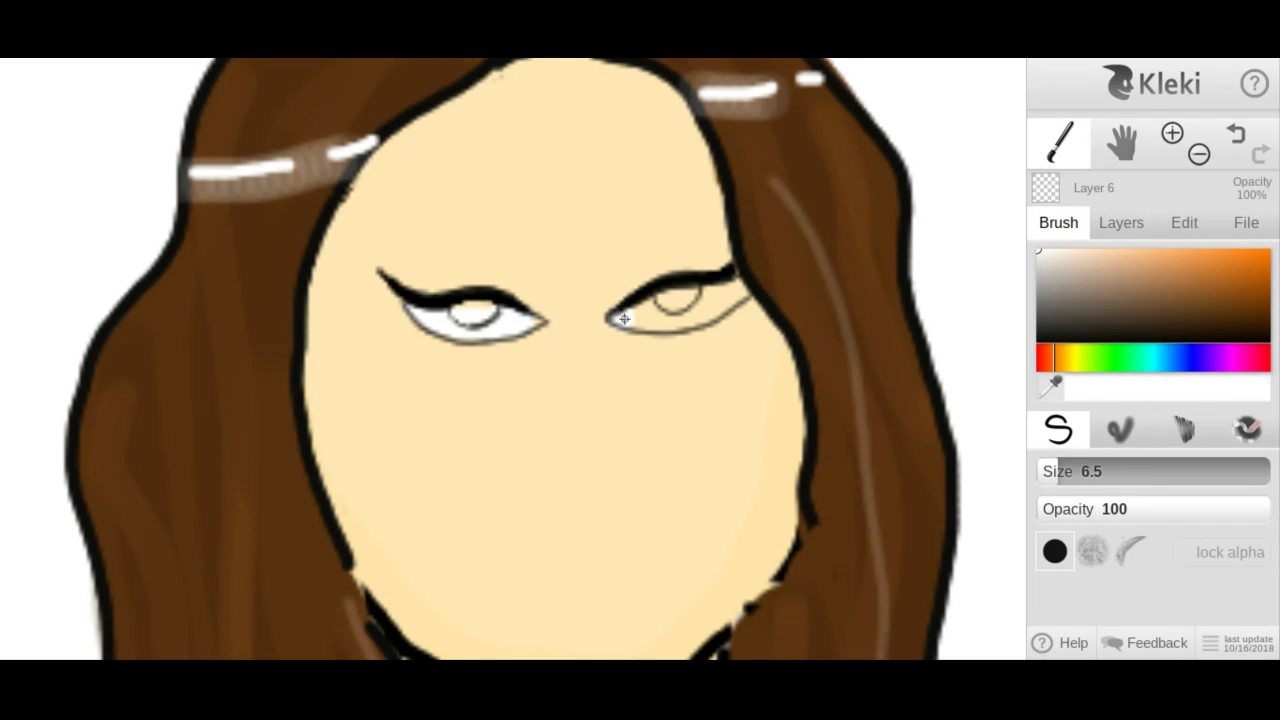
pyautogui.moveTo(624, 318)
pyautogui.mouseDown()
pyautogui.moveTo(740, 284)
pyautogui.moveTo(668, 322)
pyautogui.moveTo(682, 321)
pyautogui.moveTo(736, 288)
pyautogui.mouseUp()
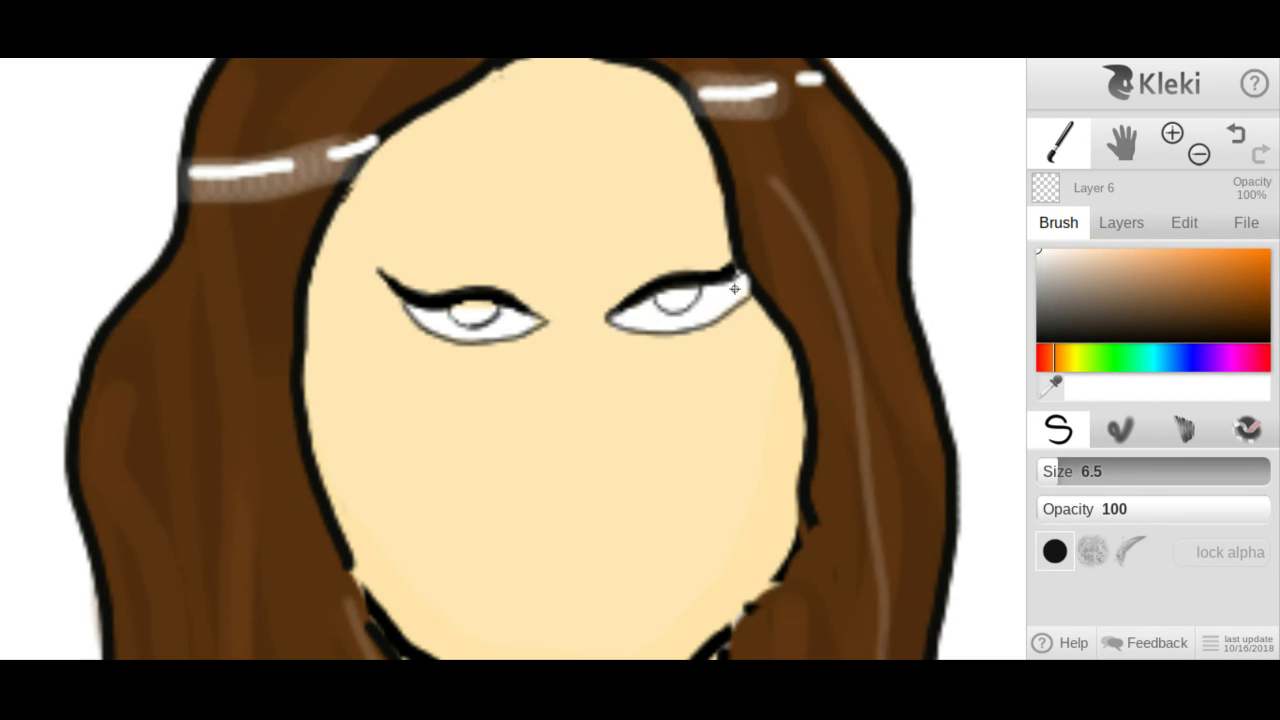
# Erase the white overflow beyond the right eye's outer corner with the eraser at size 3.7 and return to the pen.
pyautogui.click(1250, 428)
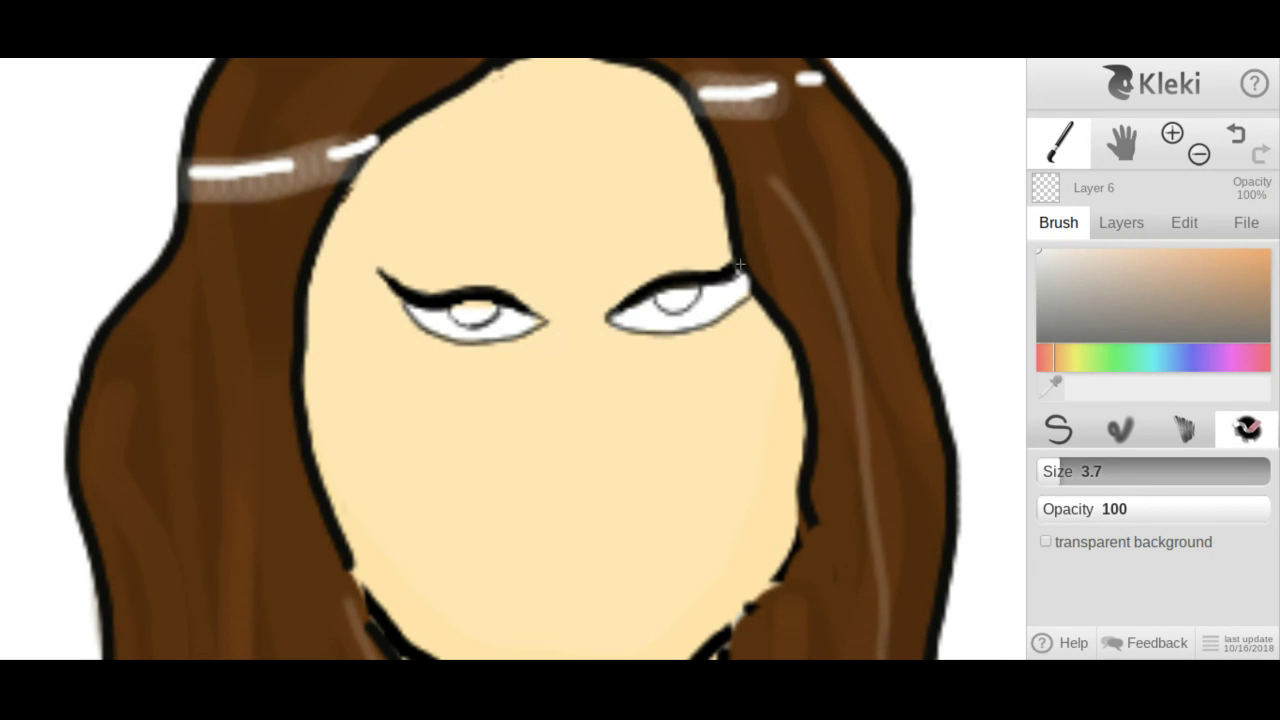
pyautogui.moveTo(741, 269); pyautogui.dragTo(752, 289)
pyautogui.click(1070, 435)
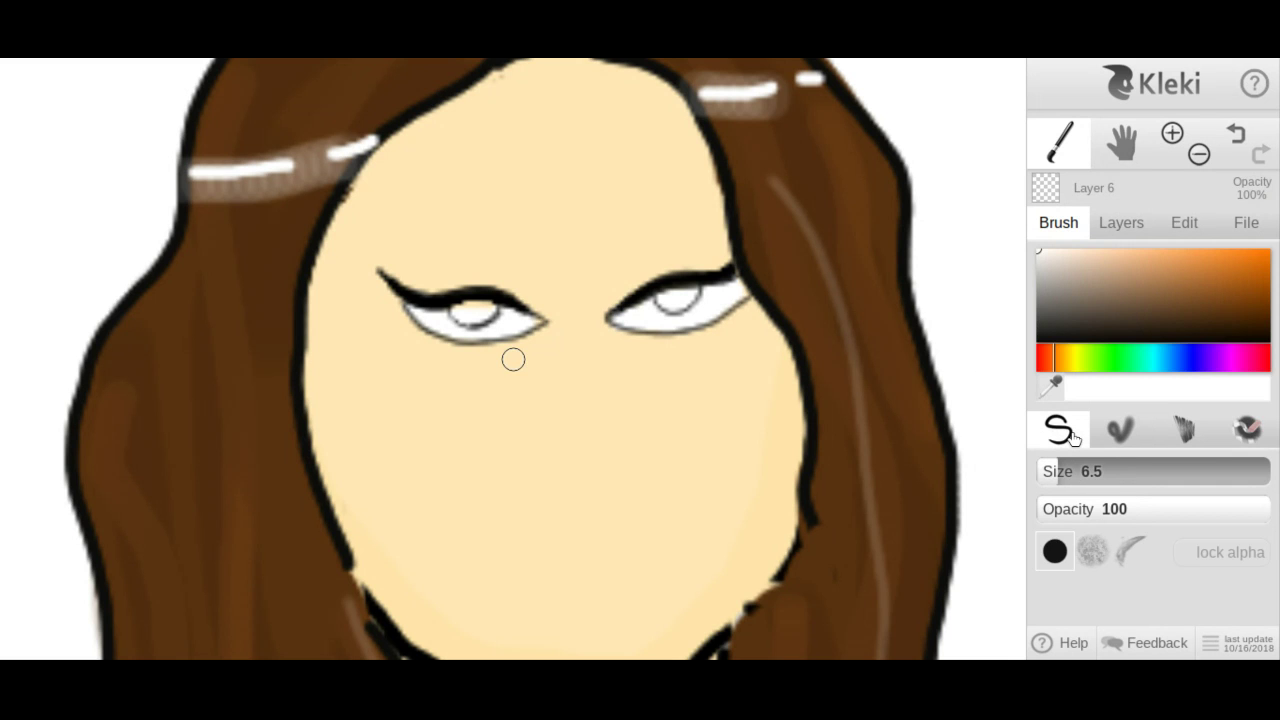
# Trim the outer end of the right eye's lower lid line on Layer 5 with the eraser at size 3.7 and return to the pen.
pyautogui.click(1248, 428)
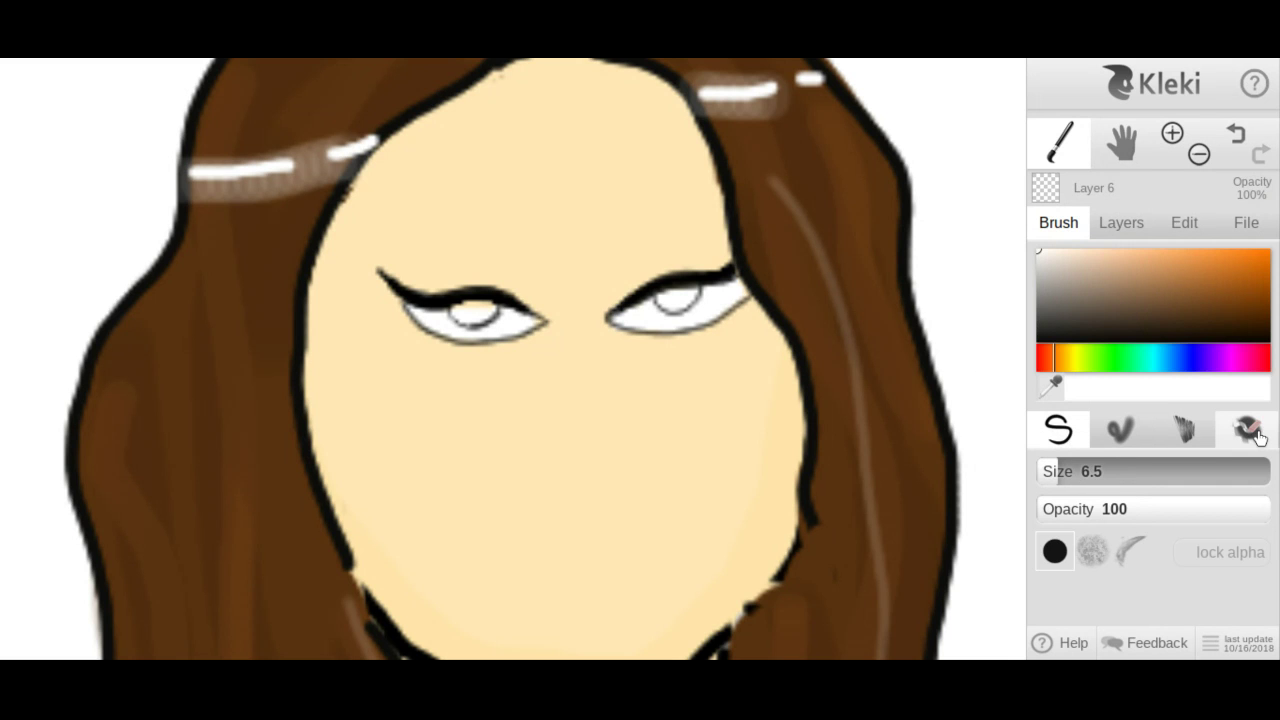
pyautogui.click(1118, 228)
pyautogui.click(1095, 304)
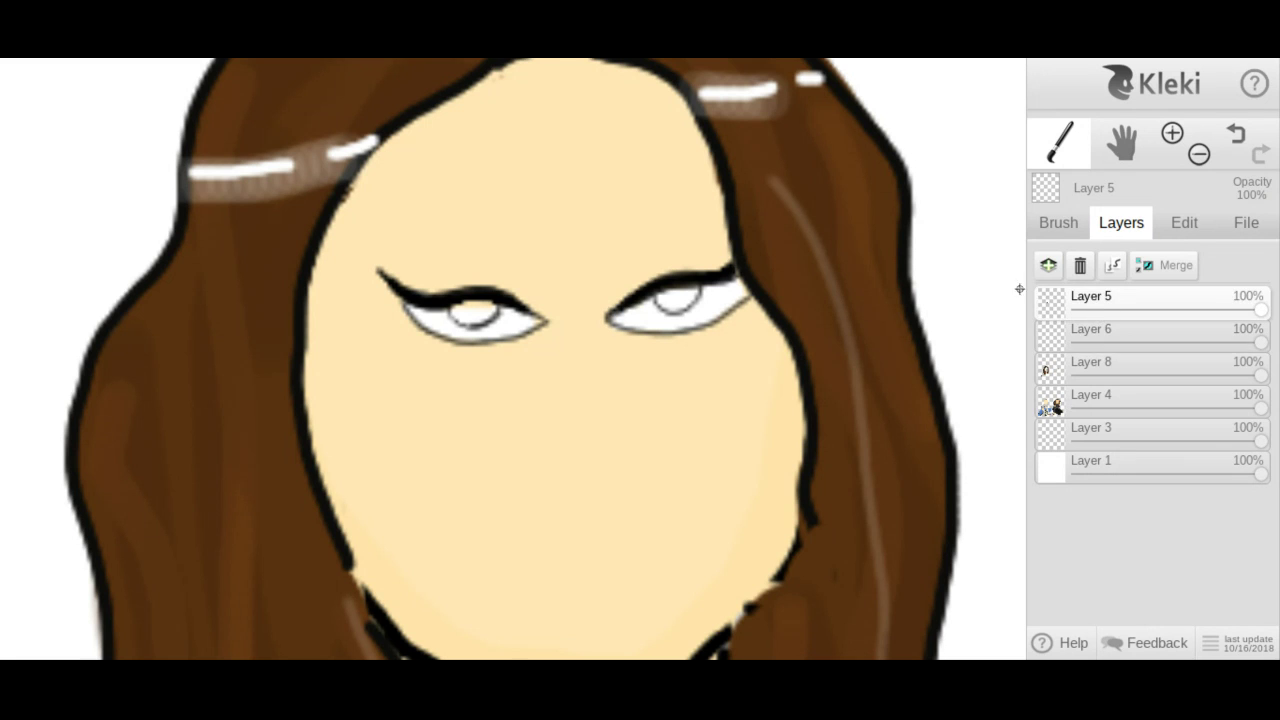
pyautogui.click(1065, 228)
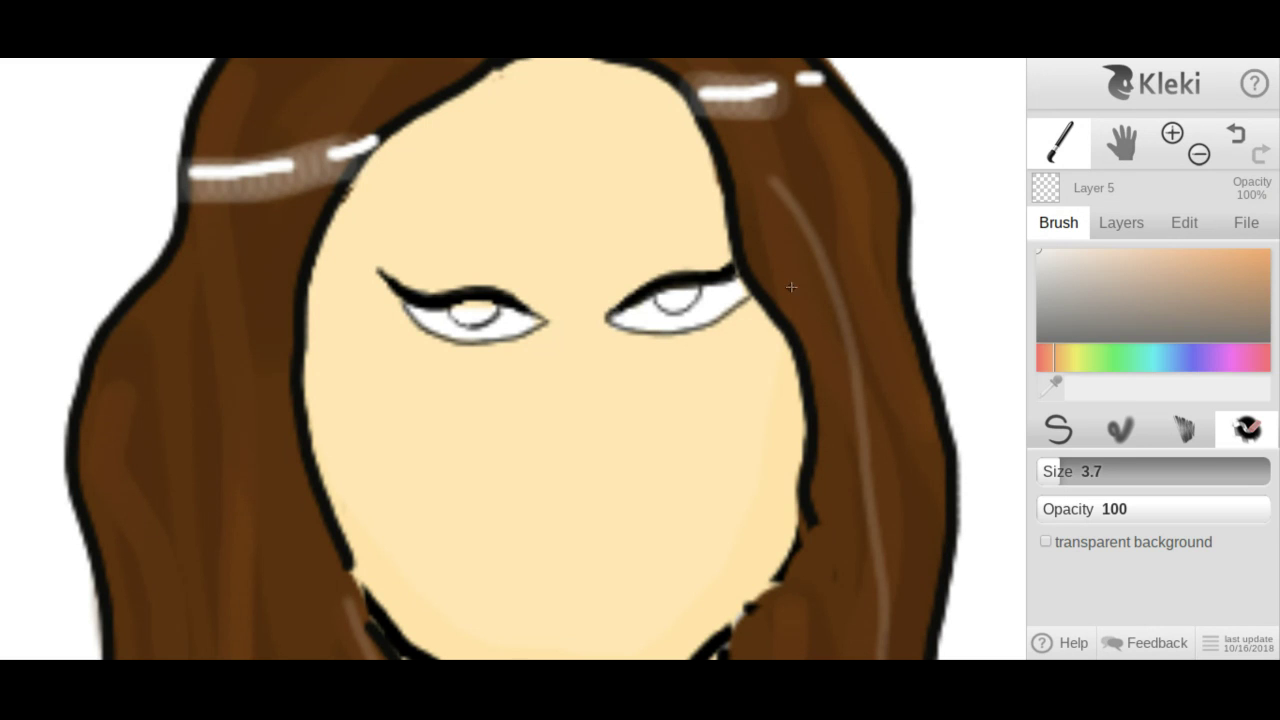
pyautogui.moveTo(757, 287); pyautogui.dragTo(732, 325)
pyautogui.click(1058, 428)
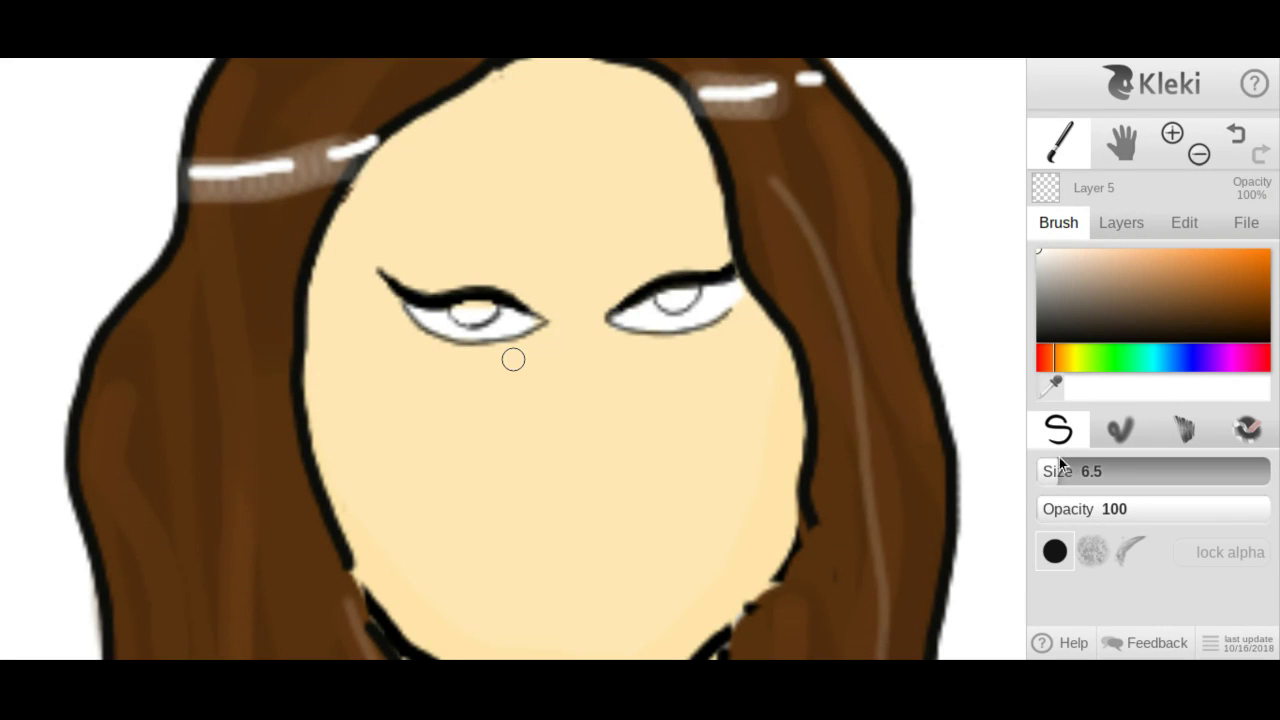
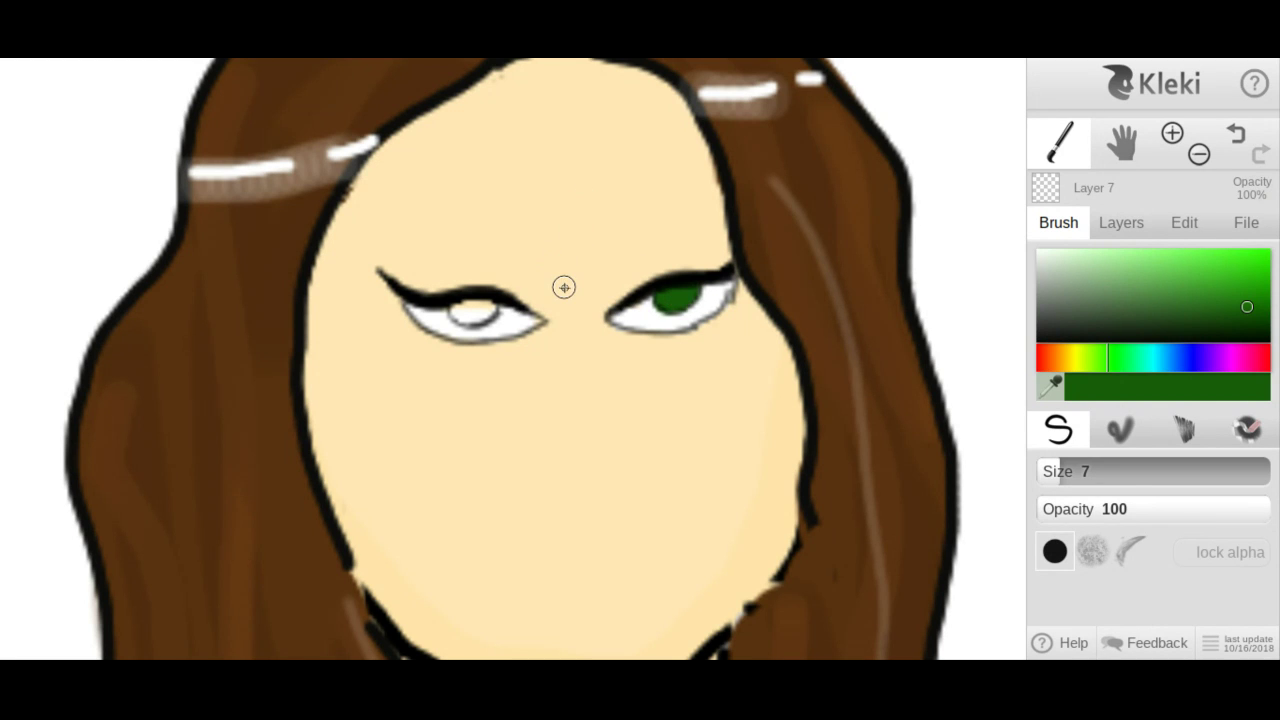
# Fill the left iris with green at size 7 on Layer 7, and shade the irises with a darker green at size 4.6.
pyautogui.moveTo(460, 307)
pyautogui.mouseDown()
pyautogui.moveTo(488, 304)
pyautogui.moveTo(463, 313)
pyautogui.moveTo(486, 303)
pyautogui.moveTo(478, 318)
pyautogui.mouseUp()
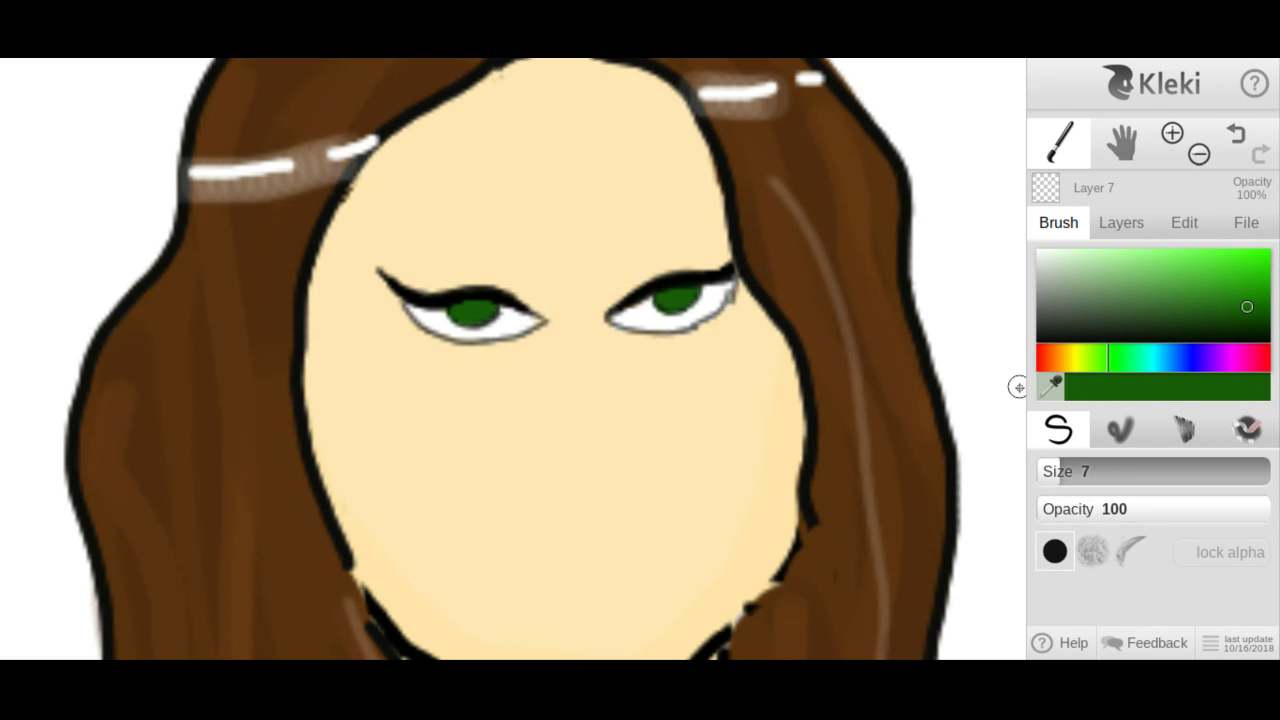
pyautogui.click(1247, 312)
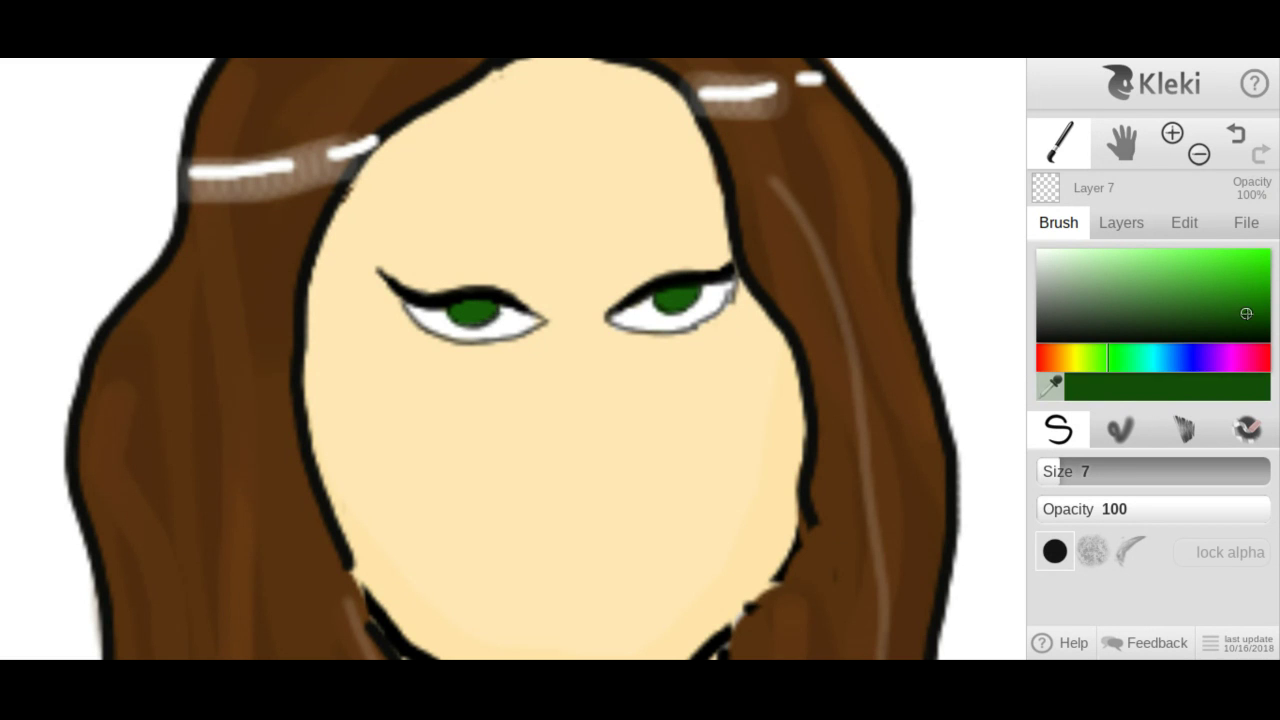
pyautogui.moveTo(1064, 470); pyautogui.dragTo(1050, 476)
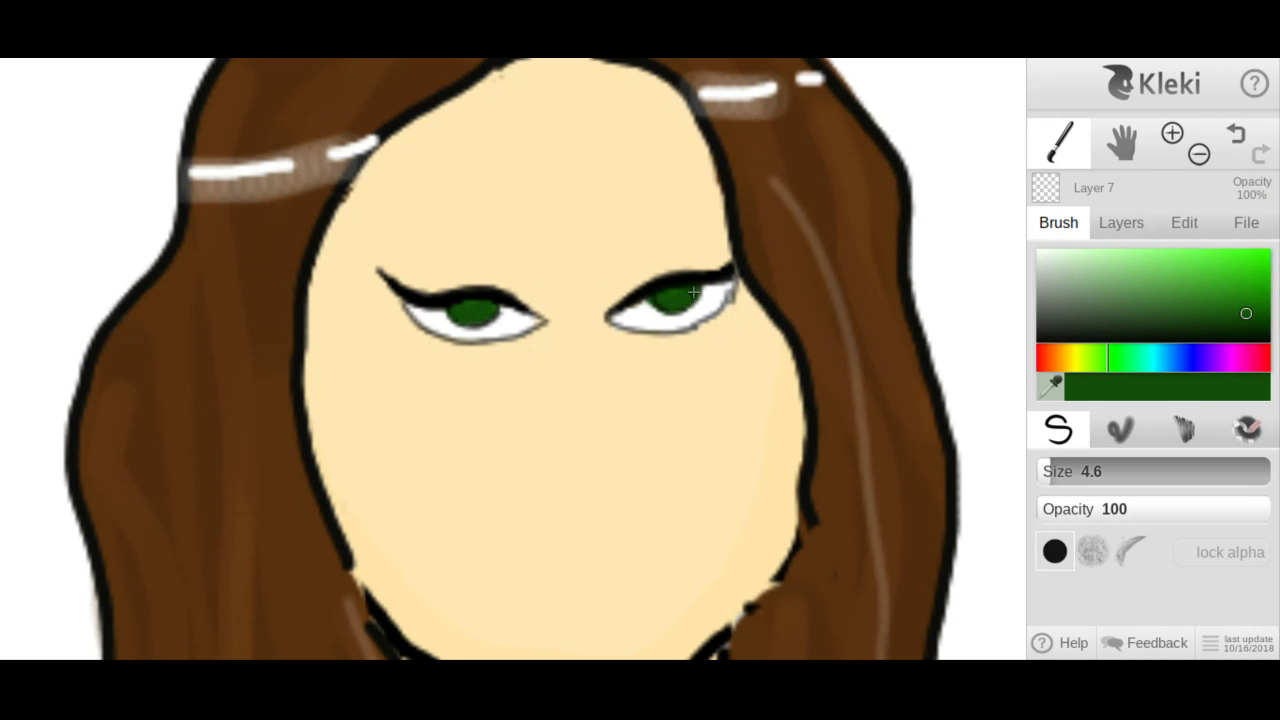
# Remove the green spill at the right iris's inner edge using undo and the eraser at size 3.7, and return to the pen.
pyautogui.click(1268, 430)
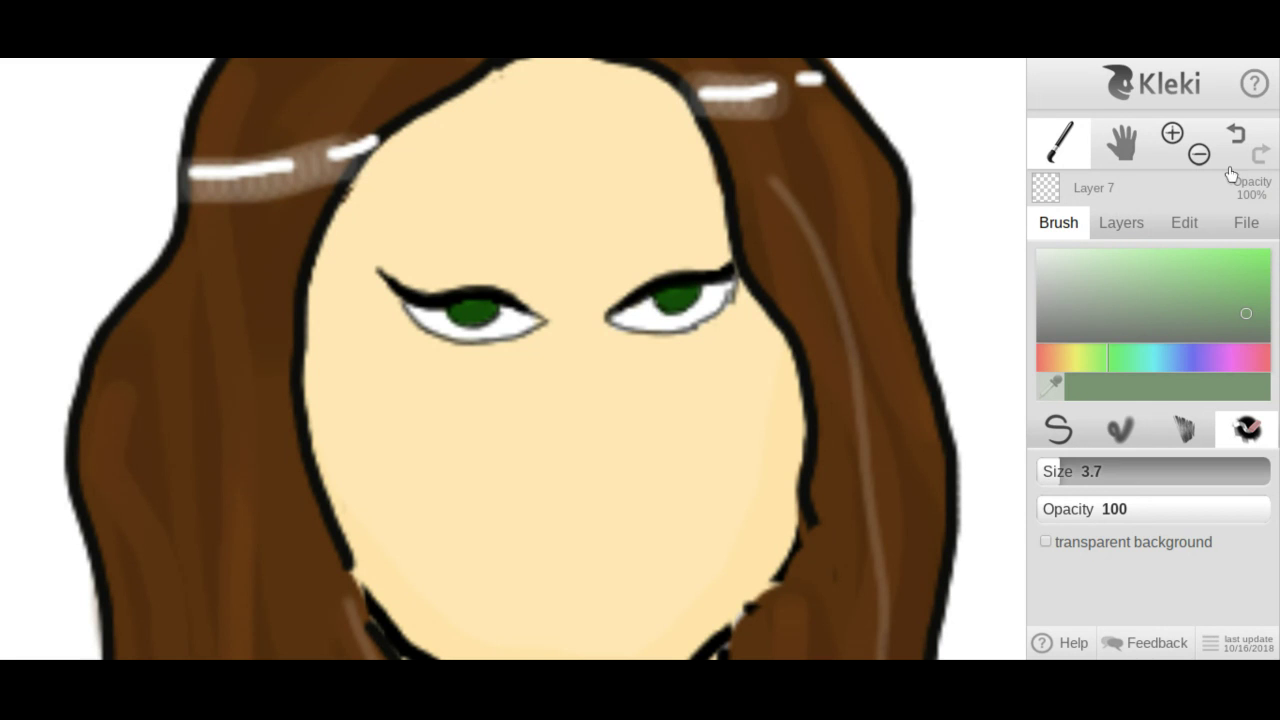
pyautogui.hotkey('ctrl', 'z')
pyautogui.click(655, 312)
pyautogui.click(1055, 432)
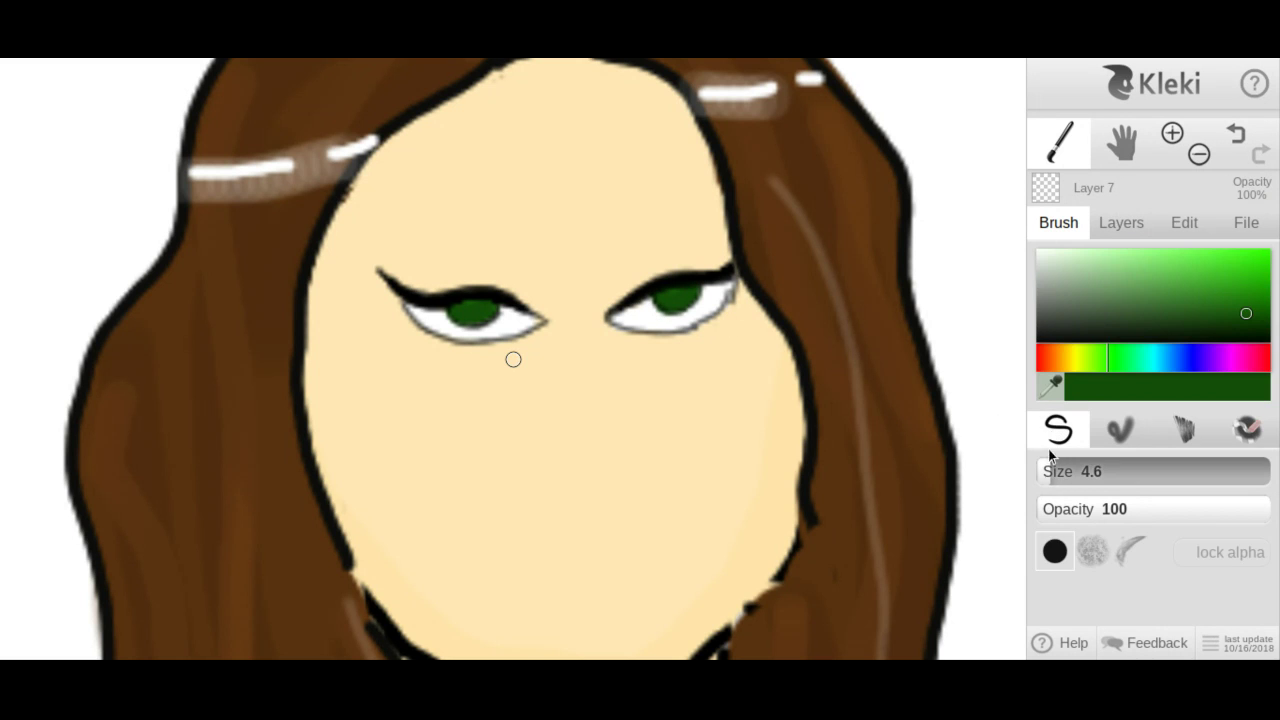
# Shade both irises with progressively darker greens, using the pen at size 3.4 and at size 1.9.
pyautogui.moveTo(1050, 468); pyautogui.dragTo(1045, 470)
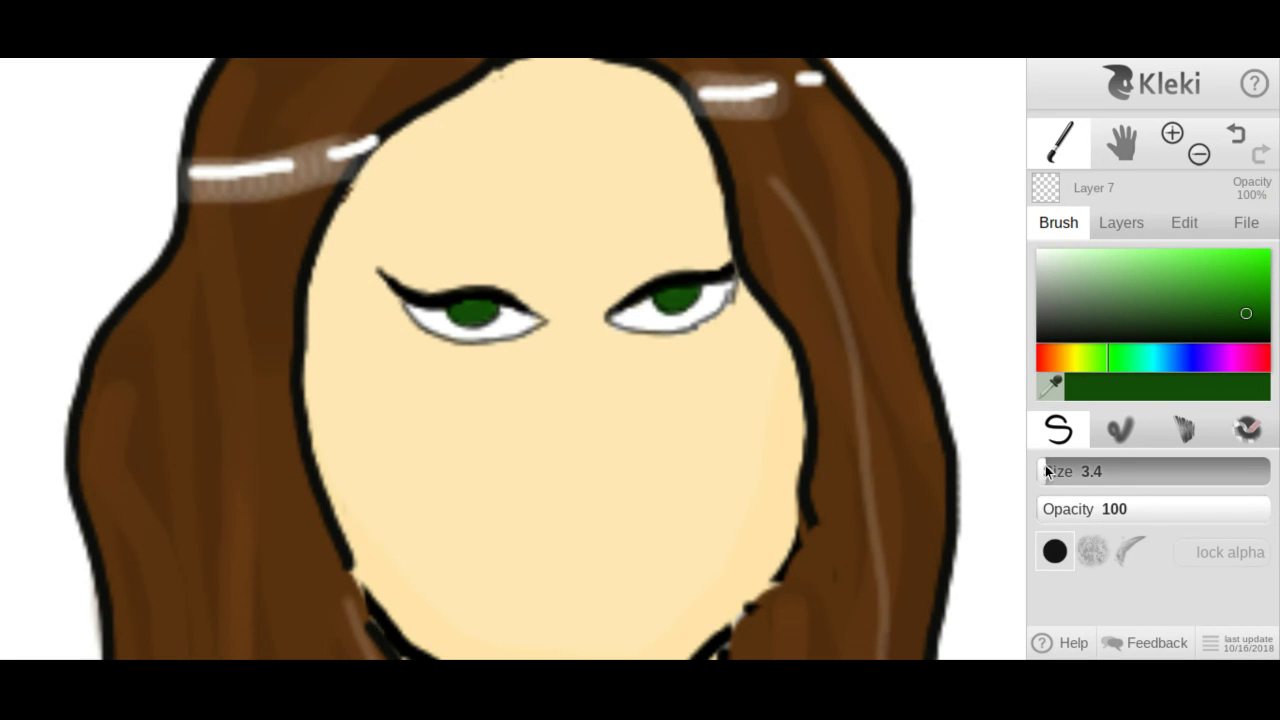
pyautogui.click(1244, 320)
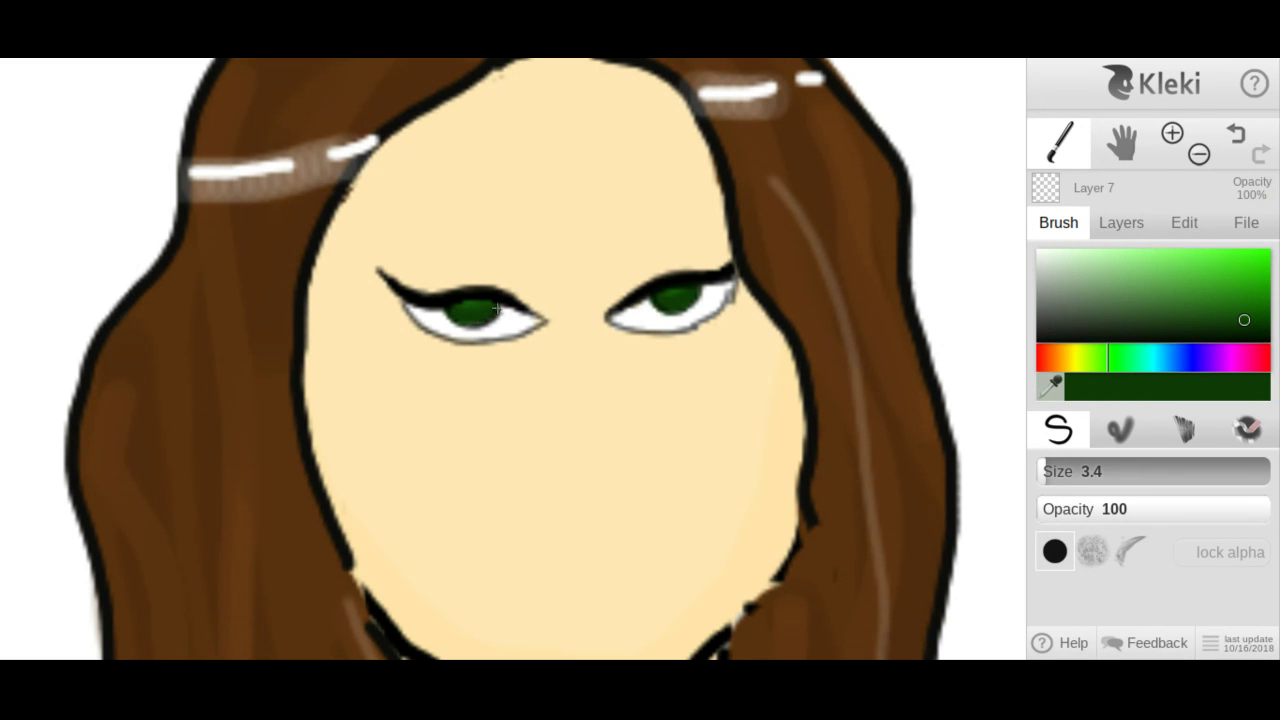
pyautogui.click(1041, 474)
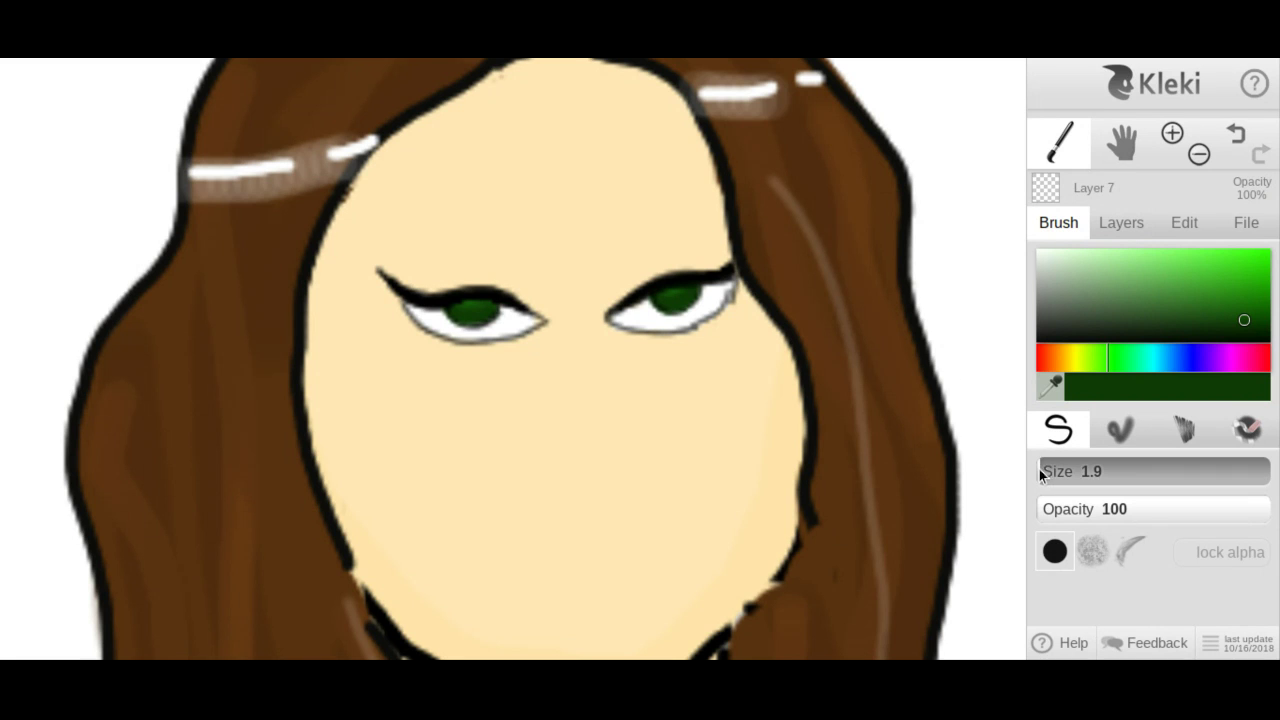
pyautogui.click(1241, 326)
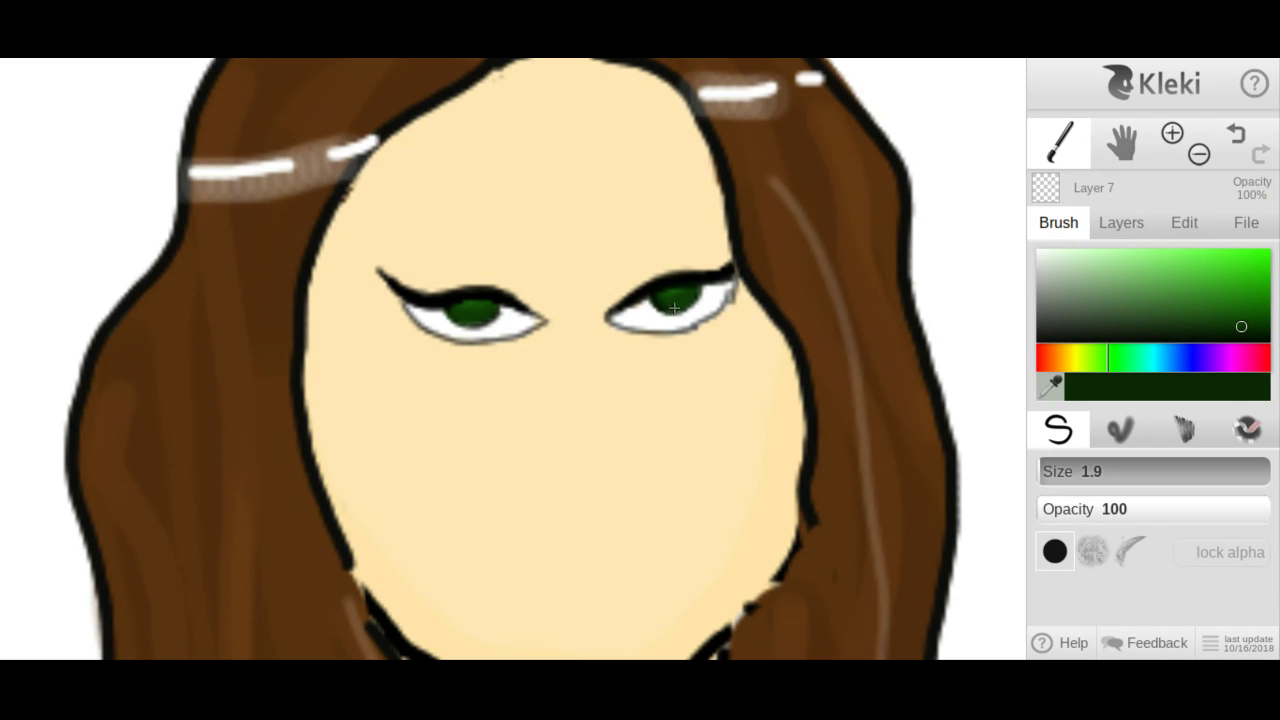
pyautogui.moveTo(675, 308); pyautogui.dragTo(699, 288)
pyautogui.moveTo(447, 307)
pyautogui.mouseDown()
pyautogui.moveTo(468, 327)
pyautogui.moveTo(500, 312)
pyautogui.mouseUp()
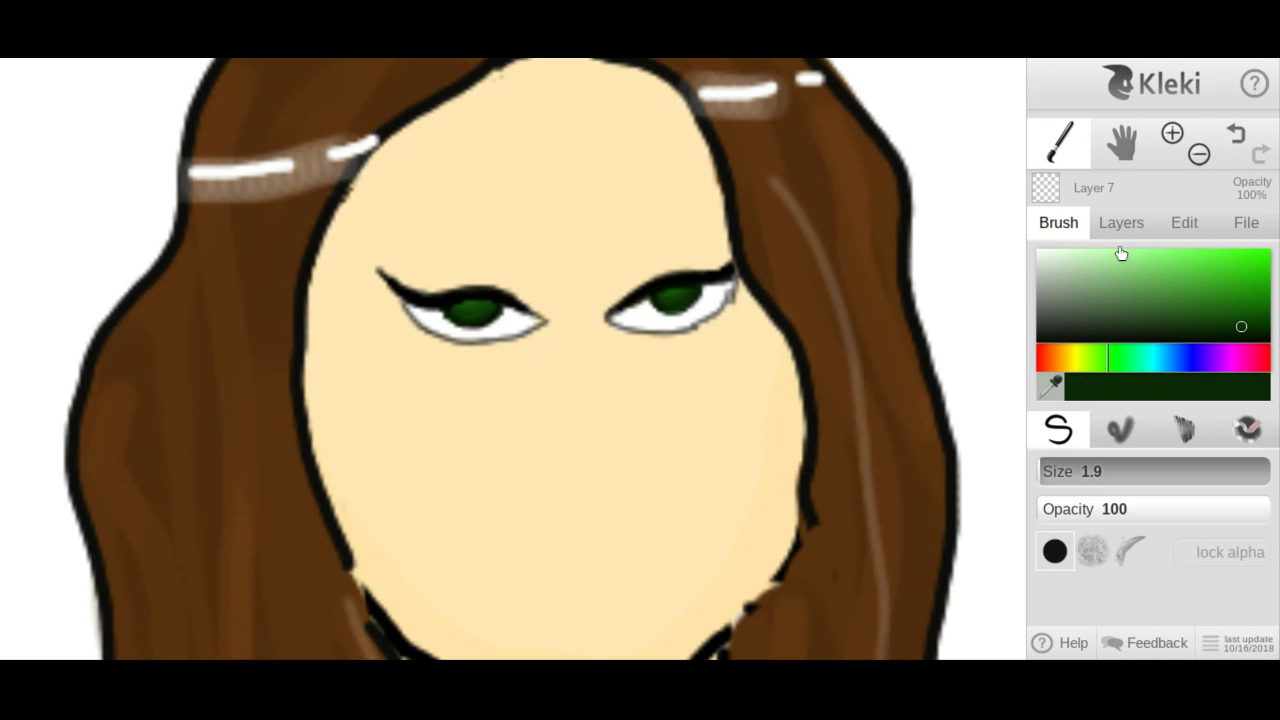
# Brighten the lower part of both irises with lighter green strokes at size 1.9, undoing the misplaced stroke.
pyautogui.click(1238, 309)
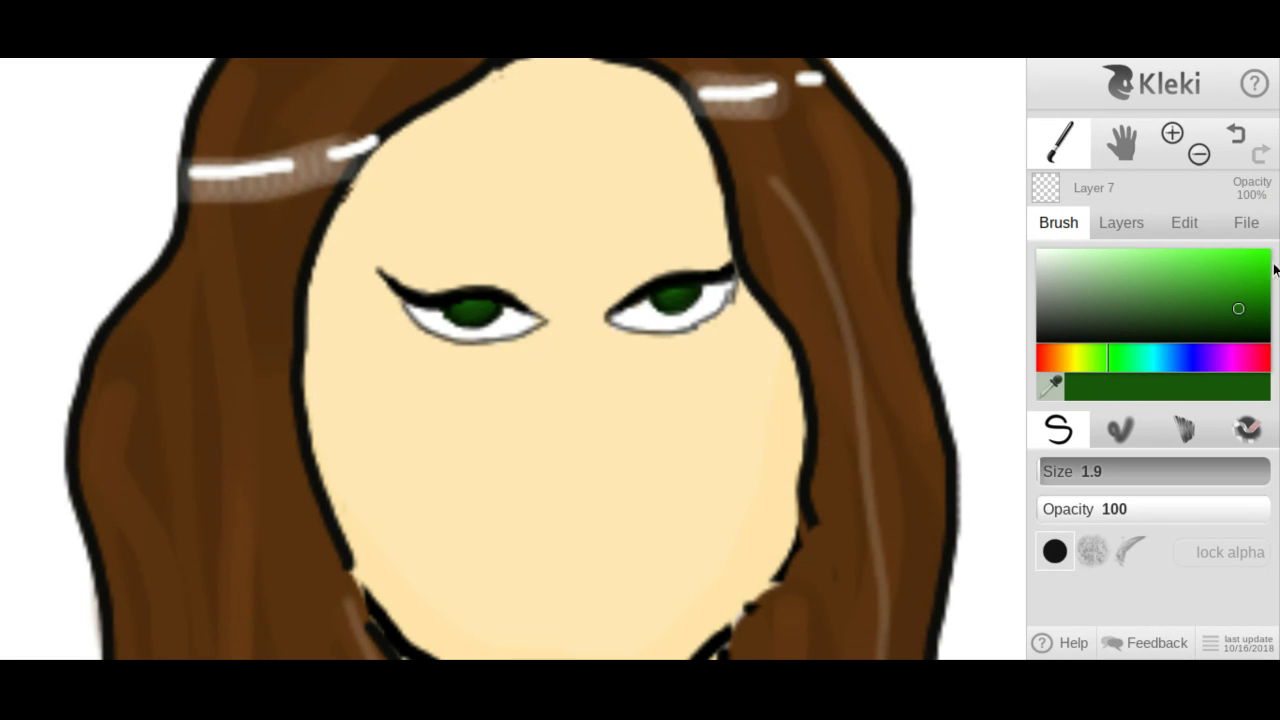
pyautogui.click(1236, 296)
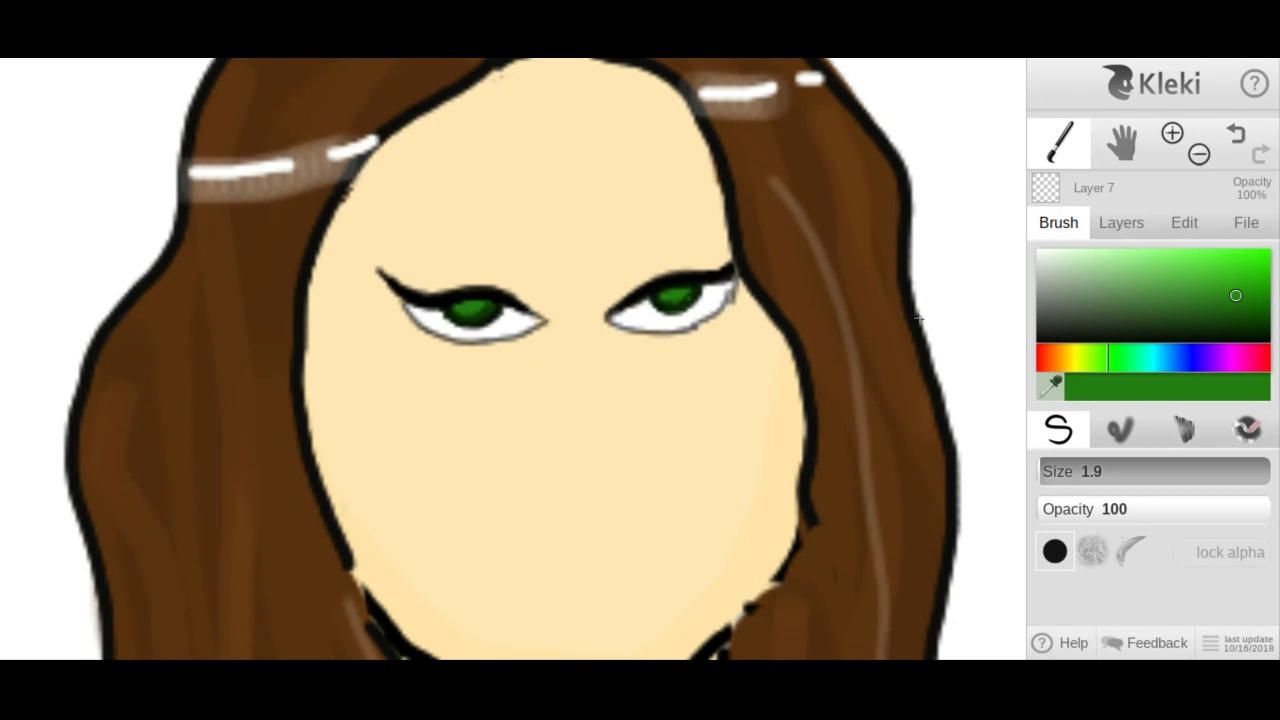
pyautogui.click(1255, 134)
pyautogui.click(487, 300)
# Paint black pupils in both irises with the pen at size 4.1 and opacity 100, undoing the misplaced stroke.
pyautogui.moveTo(1061, 331); pyautogui.dragTo(1016, 373)
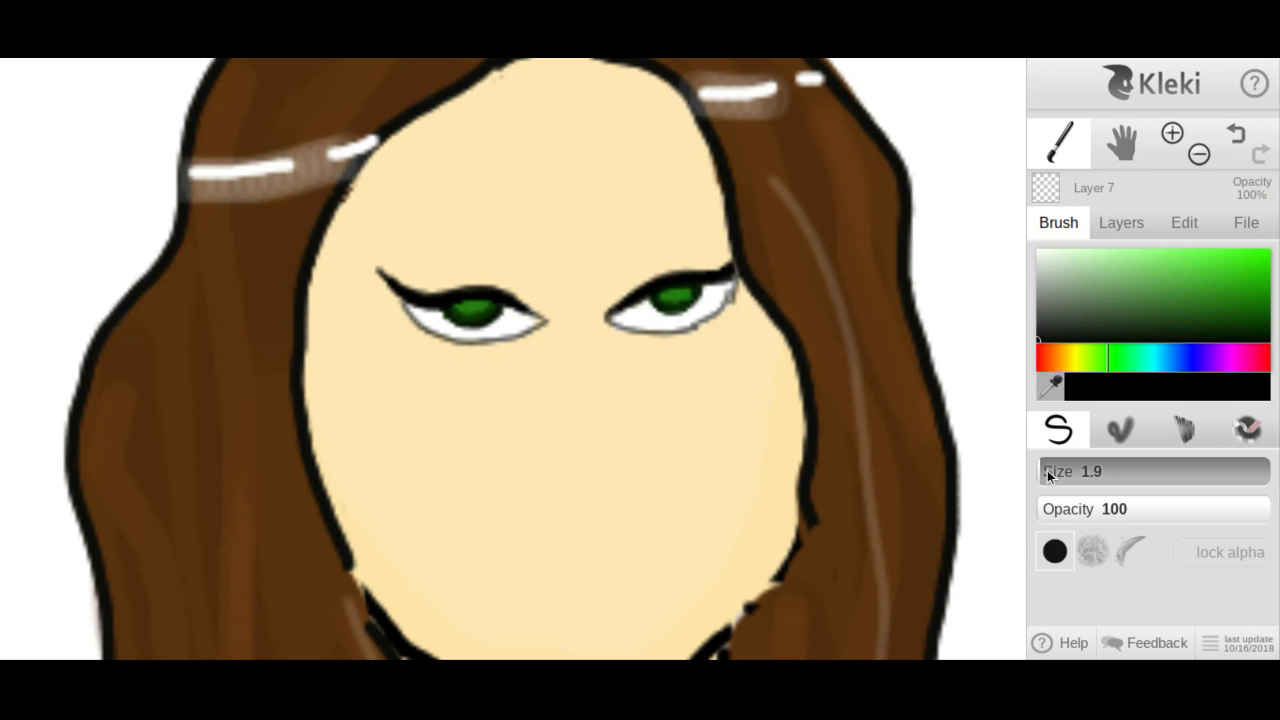
pyautogui.click(1141, 504)
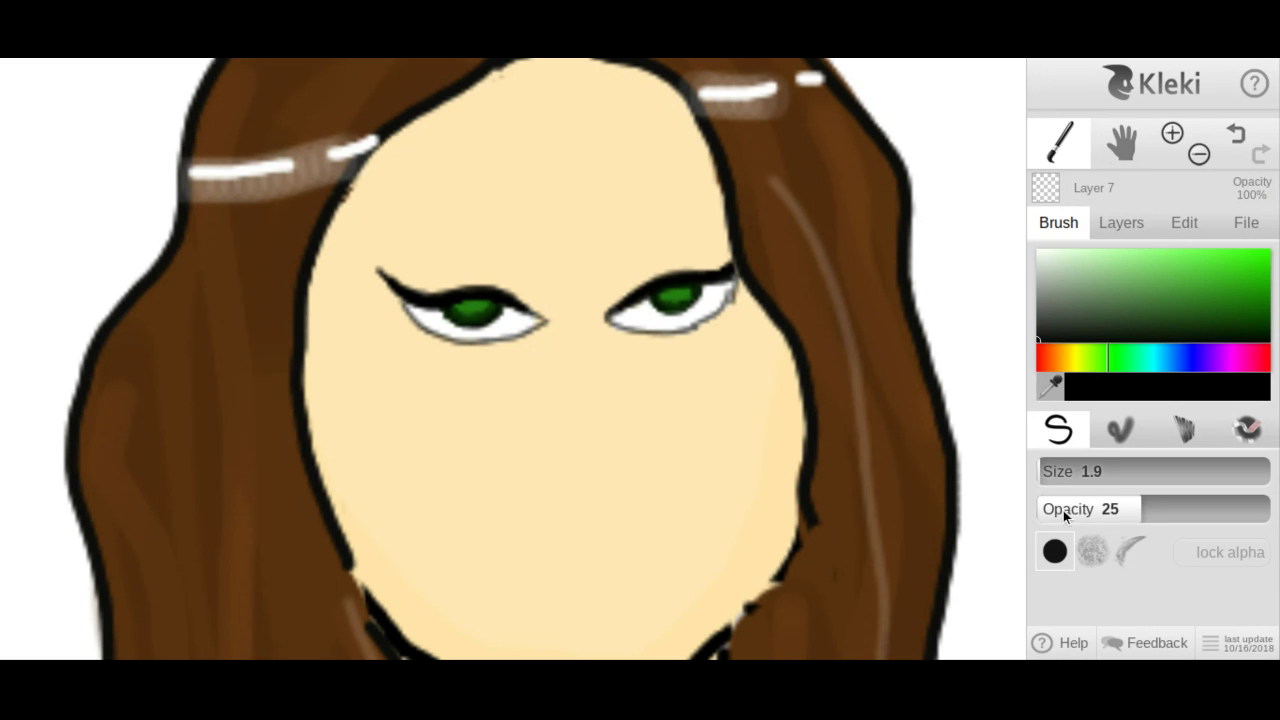
pyautogui.click(1064, 511)
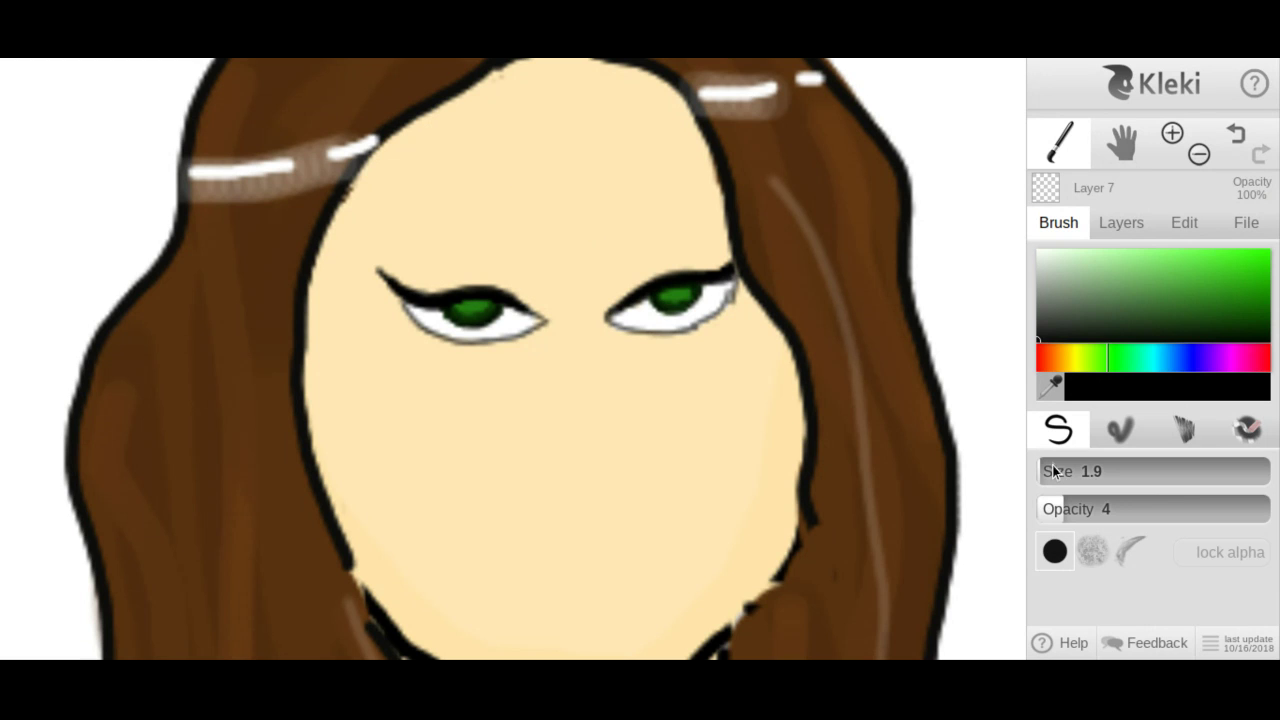
pyautogui.moveTo(1053, 471); pyautogui.dragTo(1060, 471)
pyautogui.moveTo(1069, 519); pyautogui.dragTo(1278, 508)
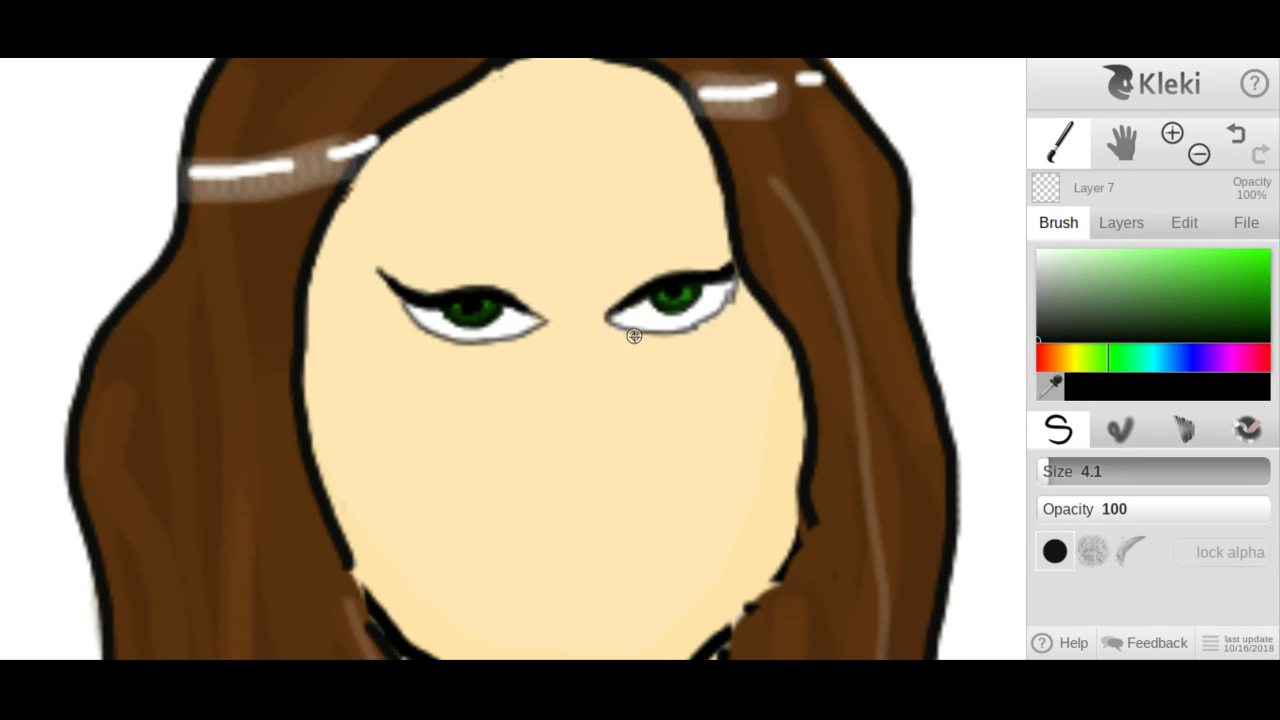
pyautogui.click(1232, 140)
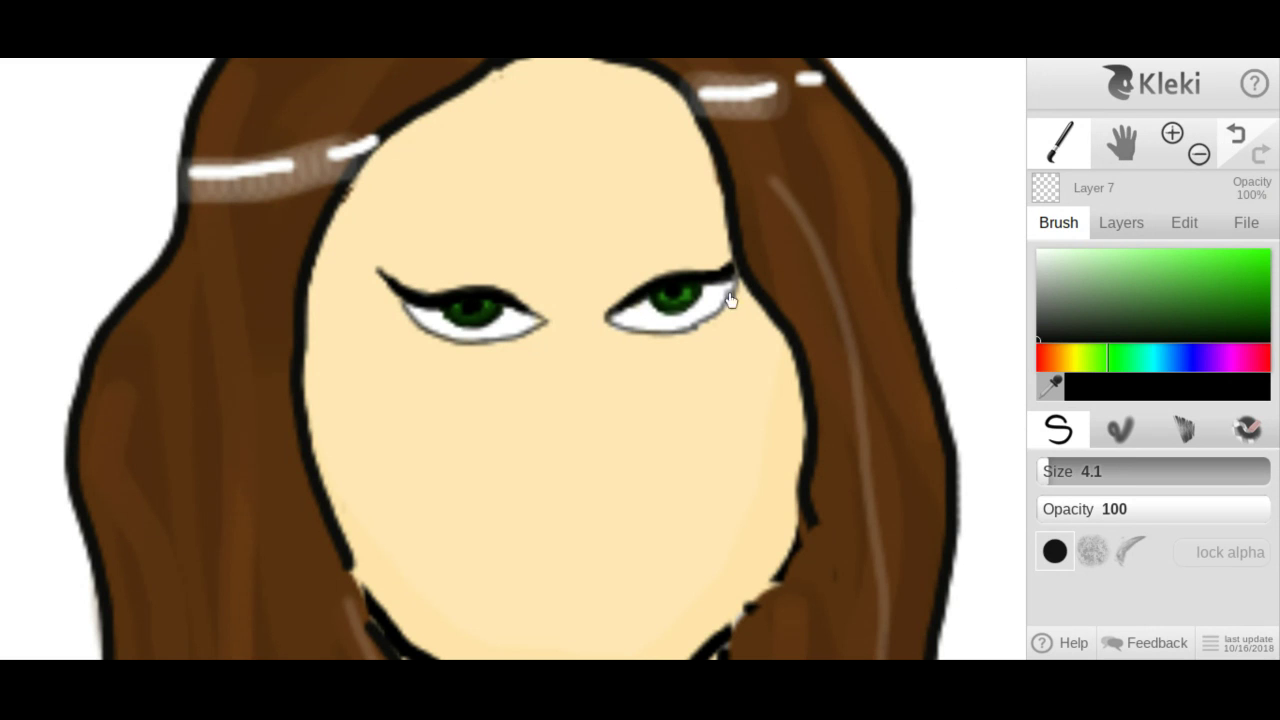
pyautogui.click(472, 306)
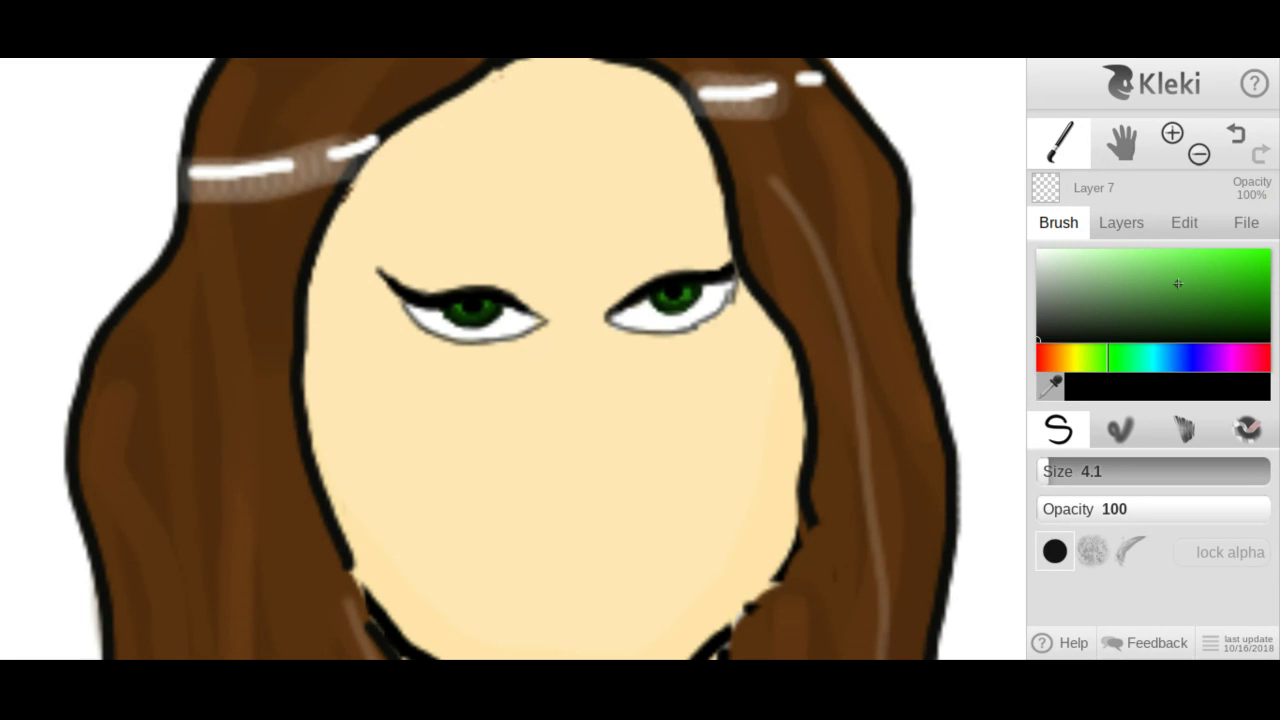
# Switch the pen to white at opacity 100 and try iris highlights at sizes 2.6 and 3.6, undoing the misplaced dots.
pyautogui.click(1215, 316)
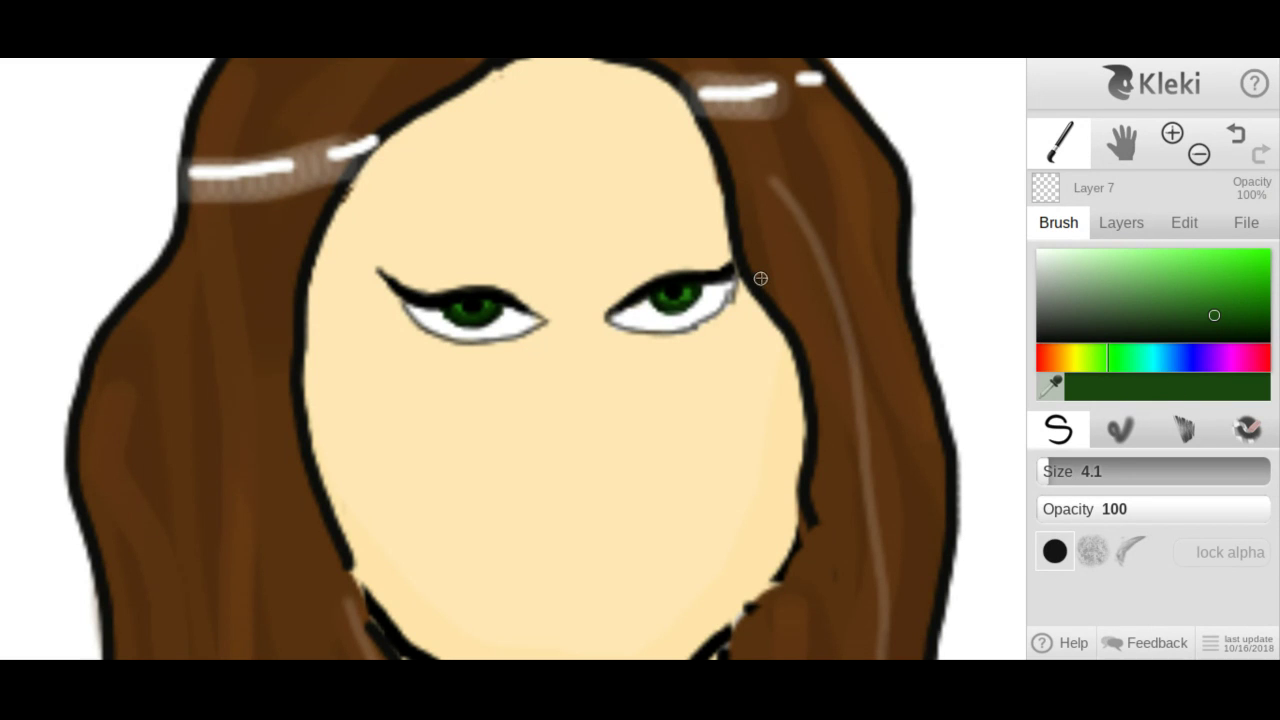
pyautogui.click(1161, 507)
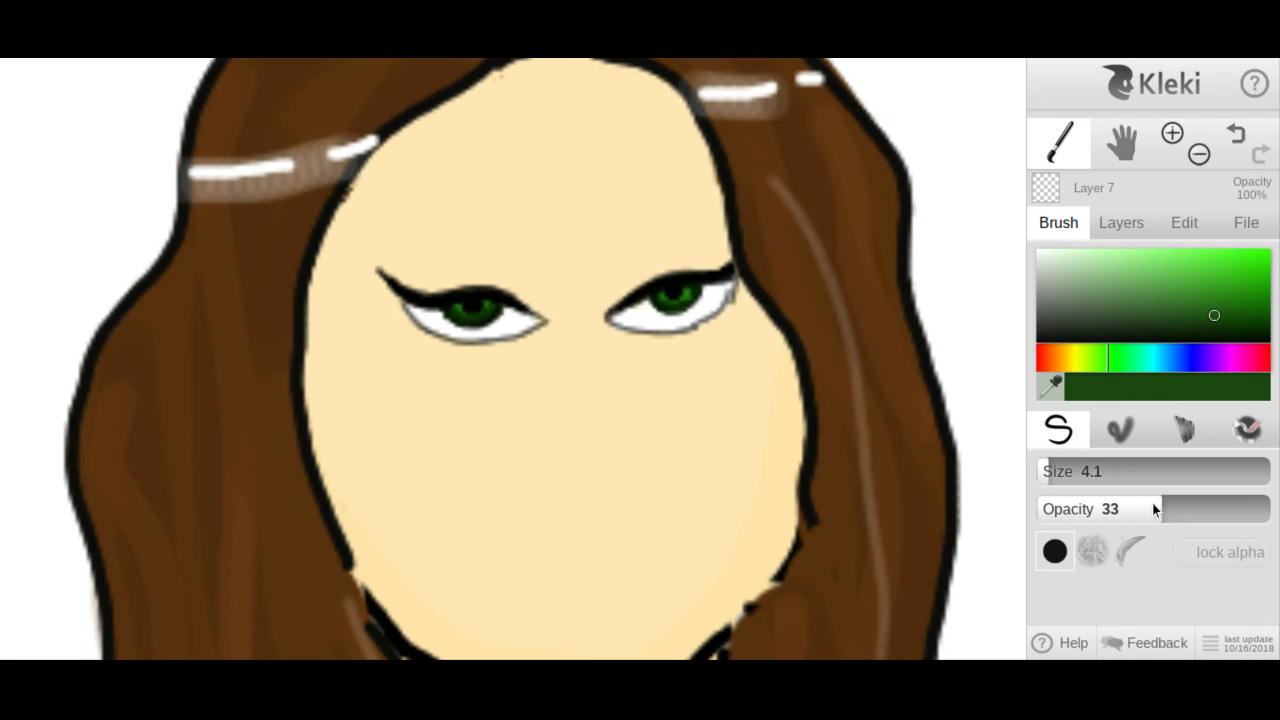
pyautogui.click(1045, 474)
pyautogui.click(1037, 251)
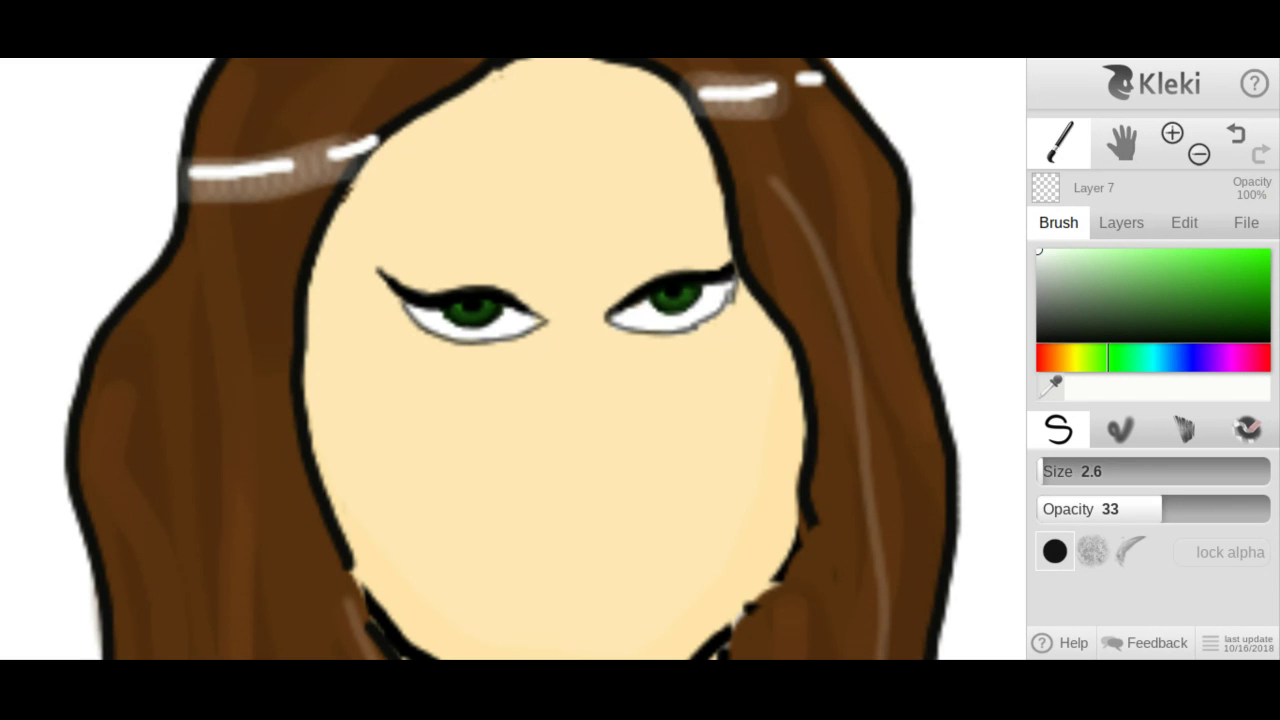
pyautogui.click(1246, 514)
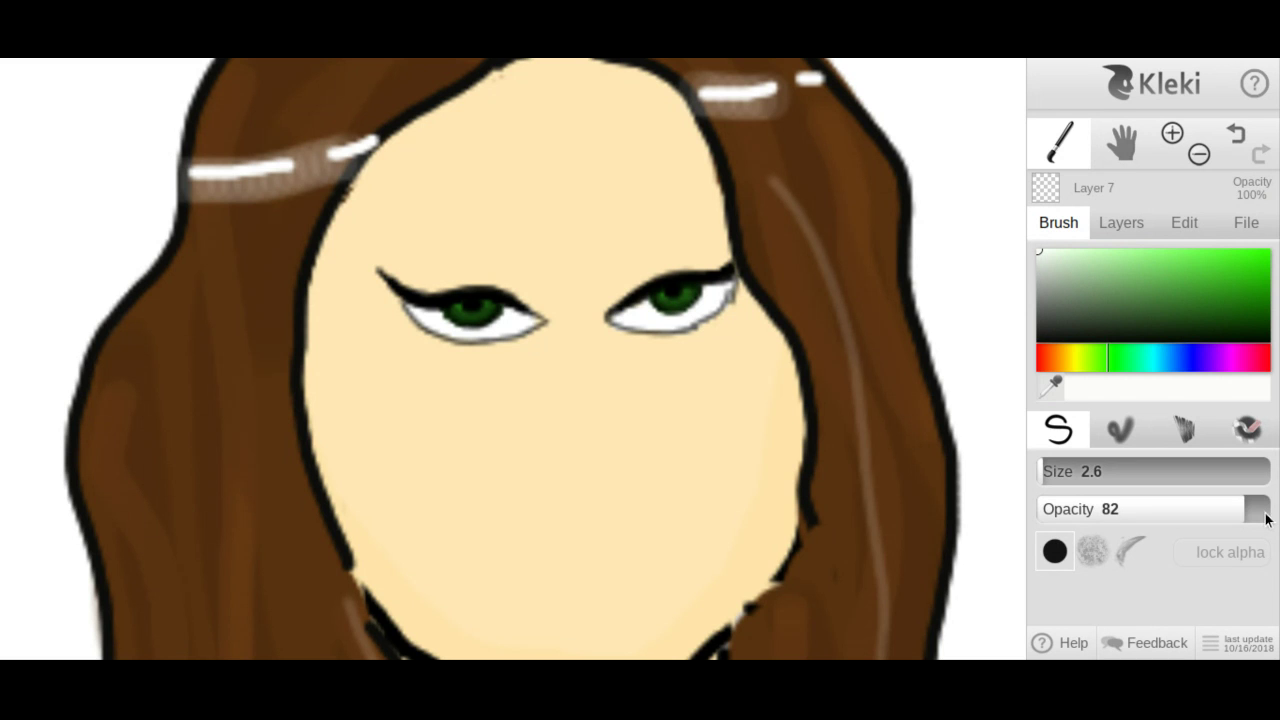
pyautogui.click(1268, 515)
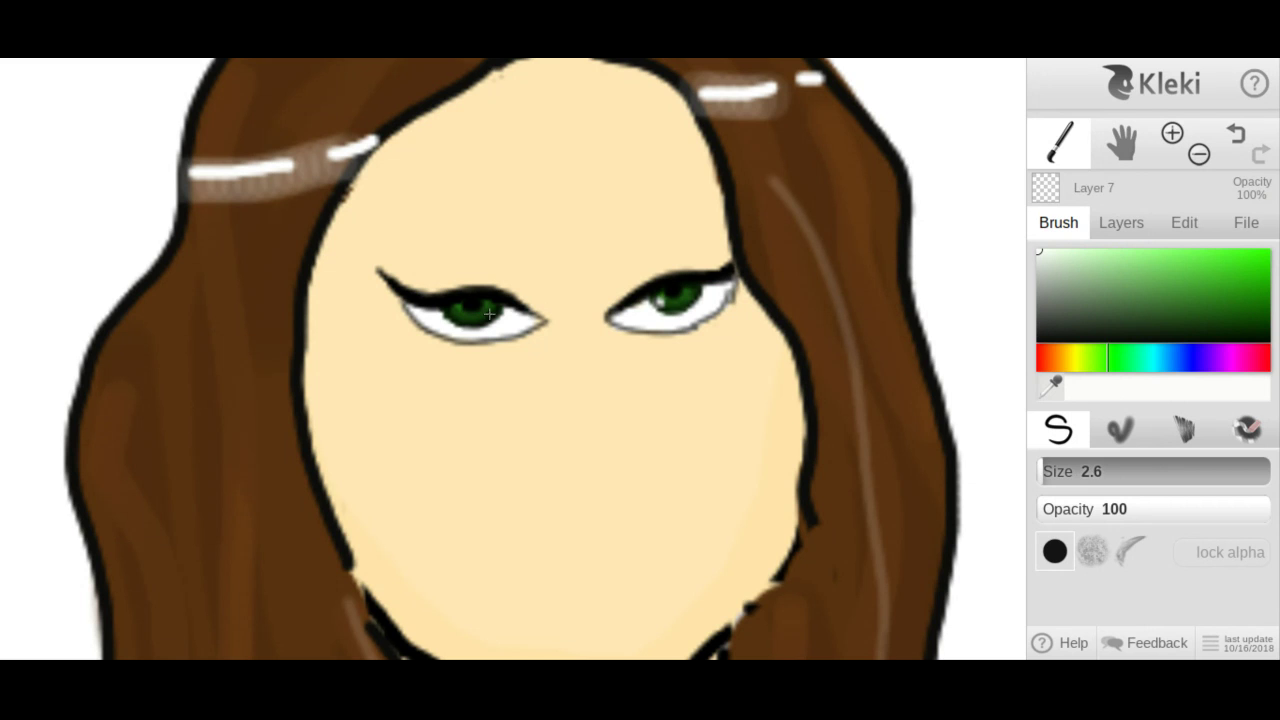
pyautogui.click(1236, 135)
pyautogui.click(1047, 477)
pyautogui.click(681, 298)
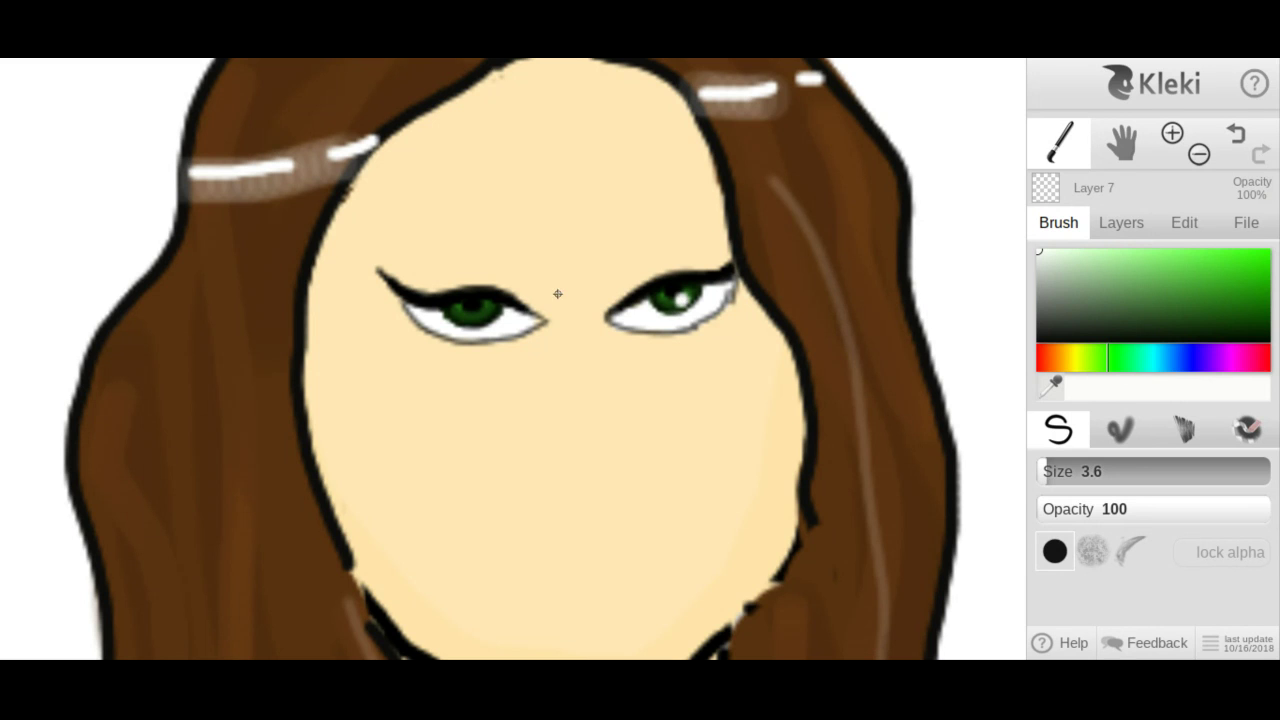
pyautogui.click(1236, 135)
# Add small white highlights to both irises, starting with the pen at size 2.6.
pyautogui.click(1043, 477)
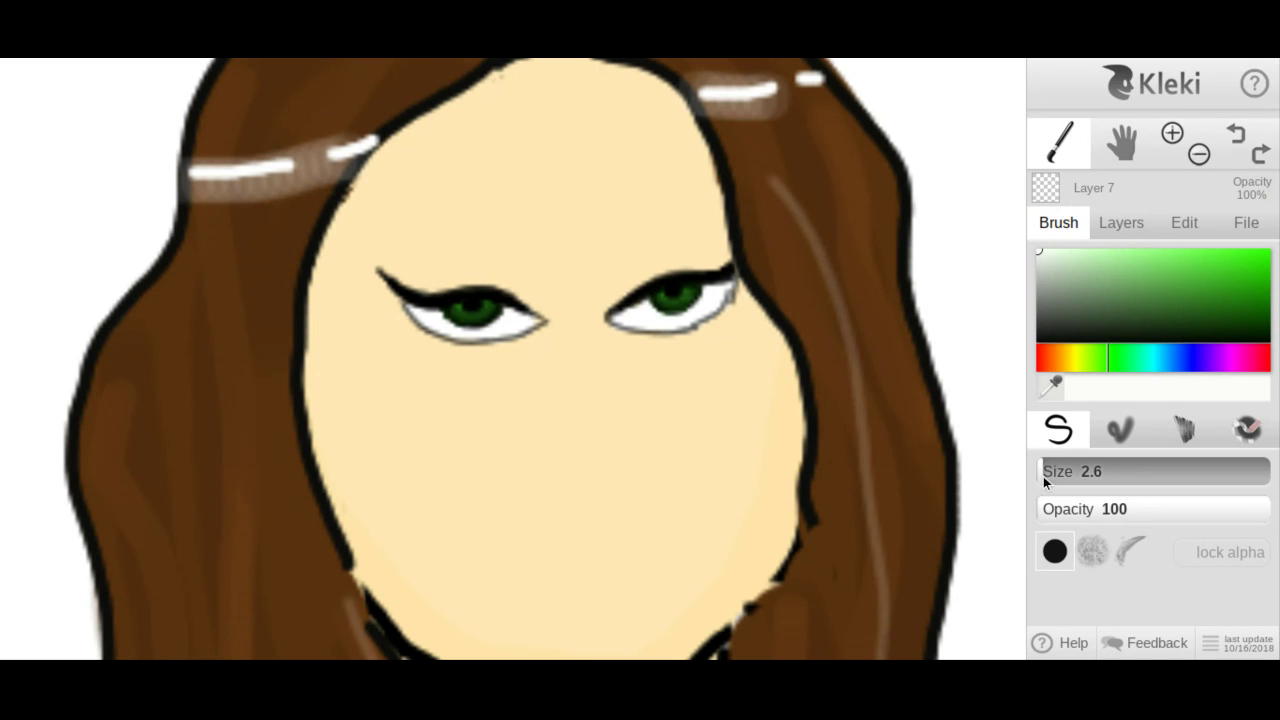
pyautogui.click(689, 299)
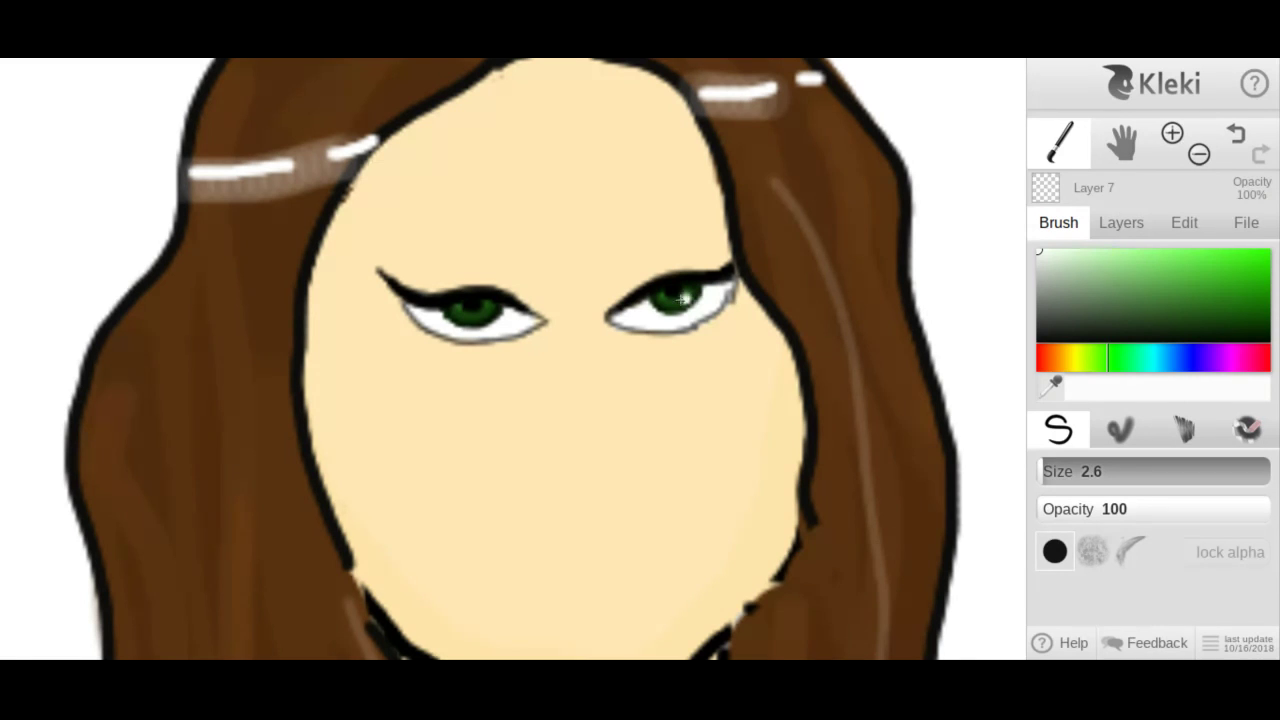
pyautogui.click(487, 316)
pyautogui.click(1050, 477)
pyautogui.click(1046, 477)
# Start the left eye's upper lashes with thin black strokes at size 1, undoing the misplaced lashes.
pyautogui.click(1039, 342)
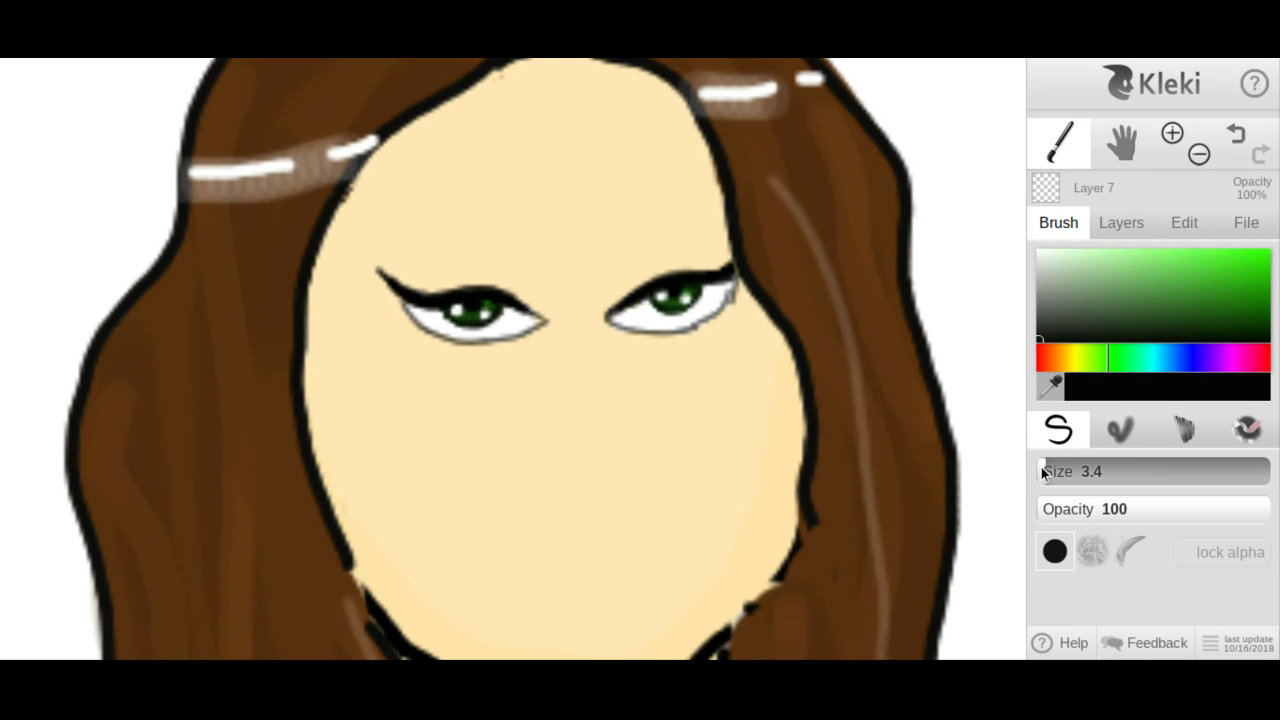
pyautogui.moveTo(1043, 472); pyautogui.dragTo(1037, 470)
pyautogui.moveTo(1037, 471); pyautogui.dragTo(1028, 473)
pyautogui.moveTo(426, 292); pyautogui.dragTo(410, 270)
pyautogui.click(1238, 133)
pyautogui.moveTo(427, 292)
pyautogui.mouseDown()
pyautogui.moveTo(421, 265)
pyautogui.moveTo(402, 280)
pyautogui.moveTo(393, 263)
pyautogui.moveTo(438, 282)
pyautogui.moveTo(437, 262)
pyautogui.moveTo(461, 277)
pyautogui.moveTo(458, 259)
pyautogui.mouseUp()
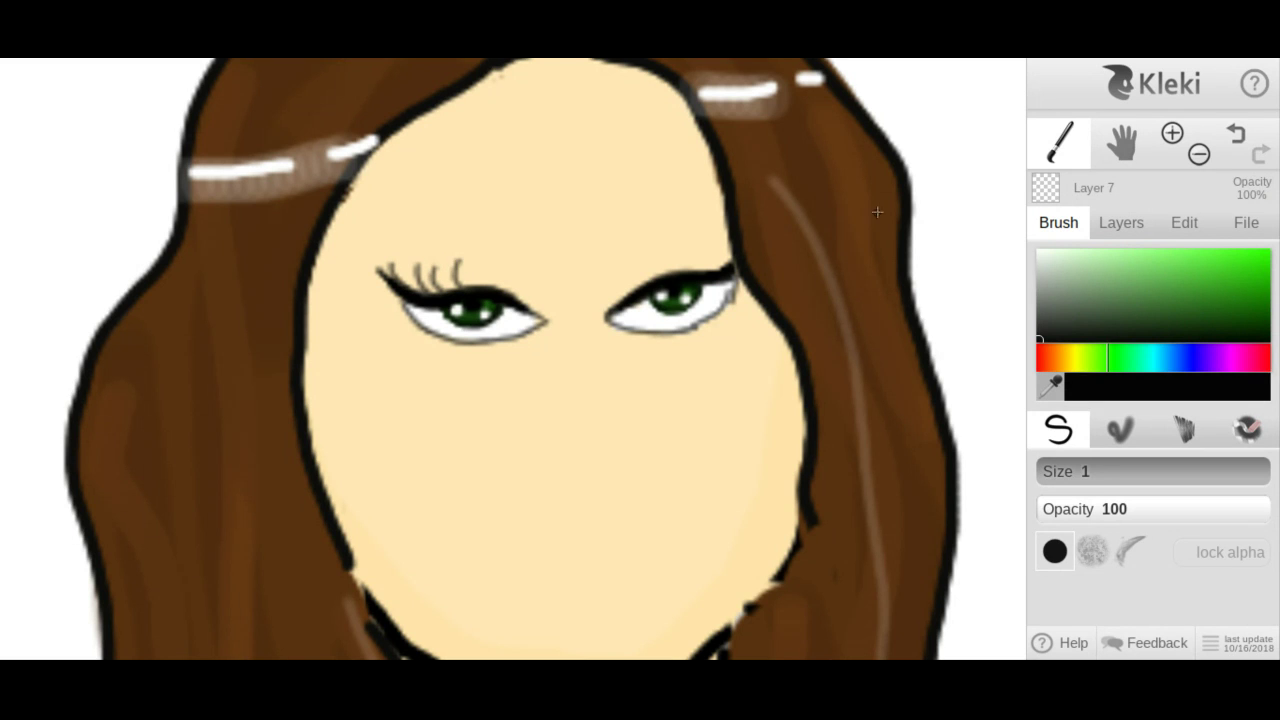
pyautogui.click(1236, 135)
pyautogui.click(1236, 135)
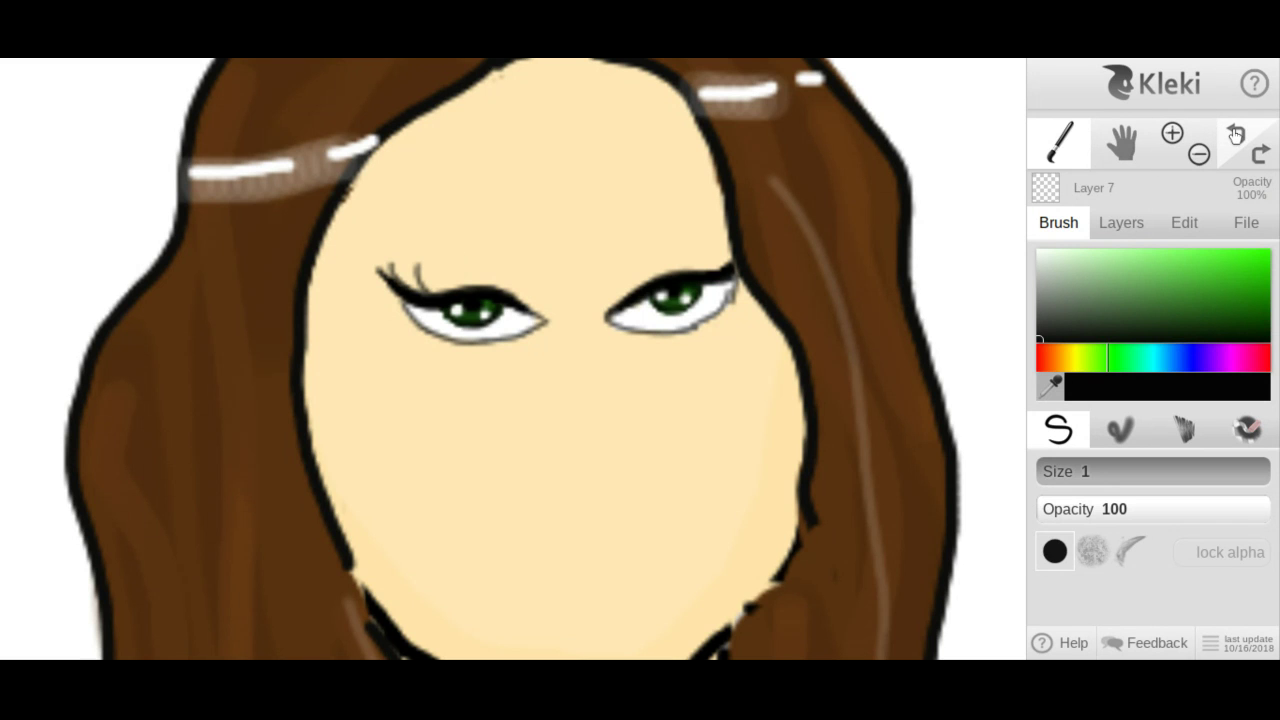
pyautogui.click(1236, 135)
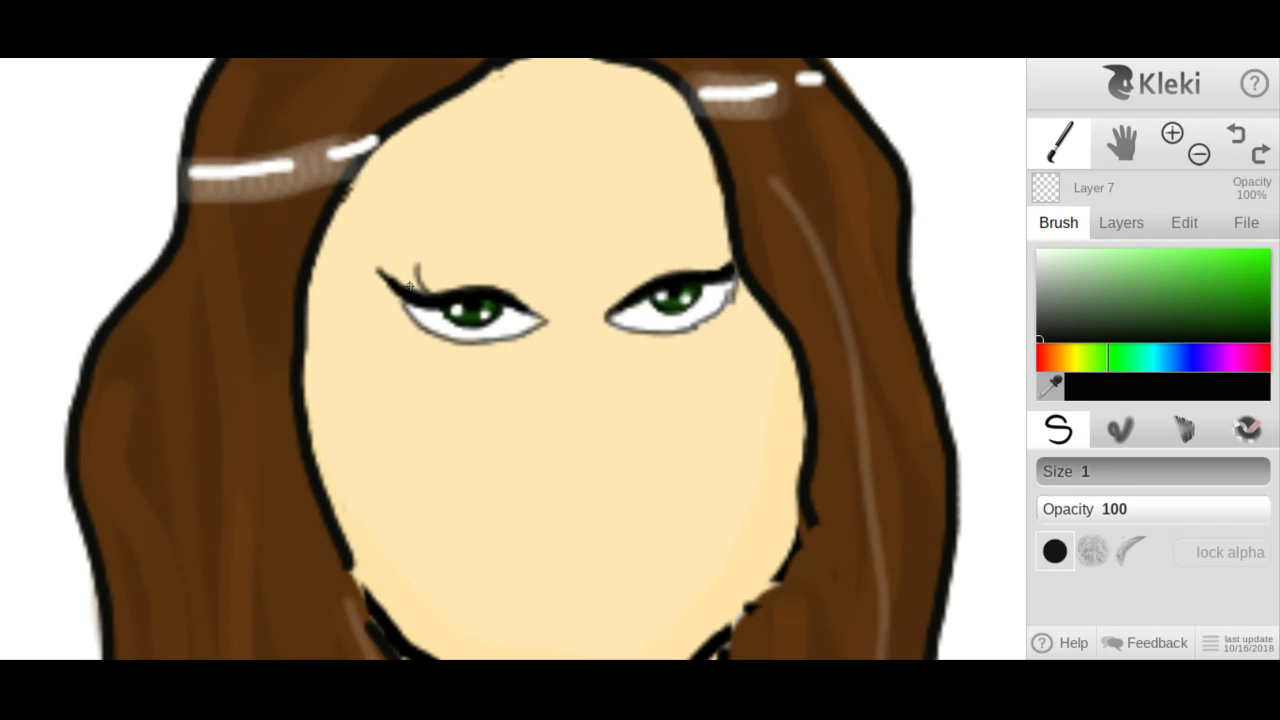
# Draw a row of short curved lashes along the left eye's upper lid, redoing the misplaced strokes near the inner corner.
pyautogui.moveTo(409, 287)
pyautogui.mouseDown()
pyautogui.moveTo(405, 264)
pyautogui.moveTo(507, 270)
pyautogui.mouseUp()
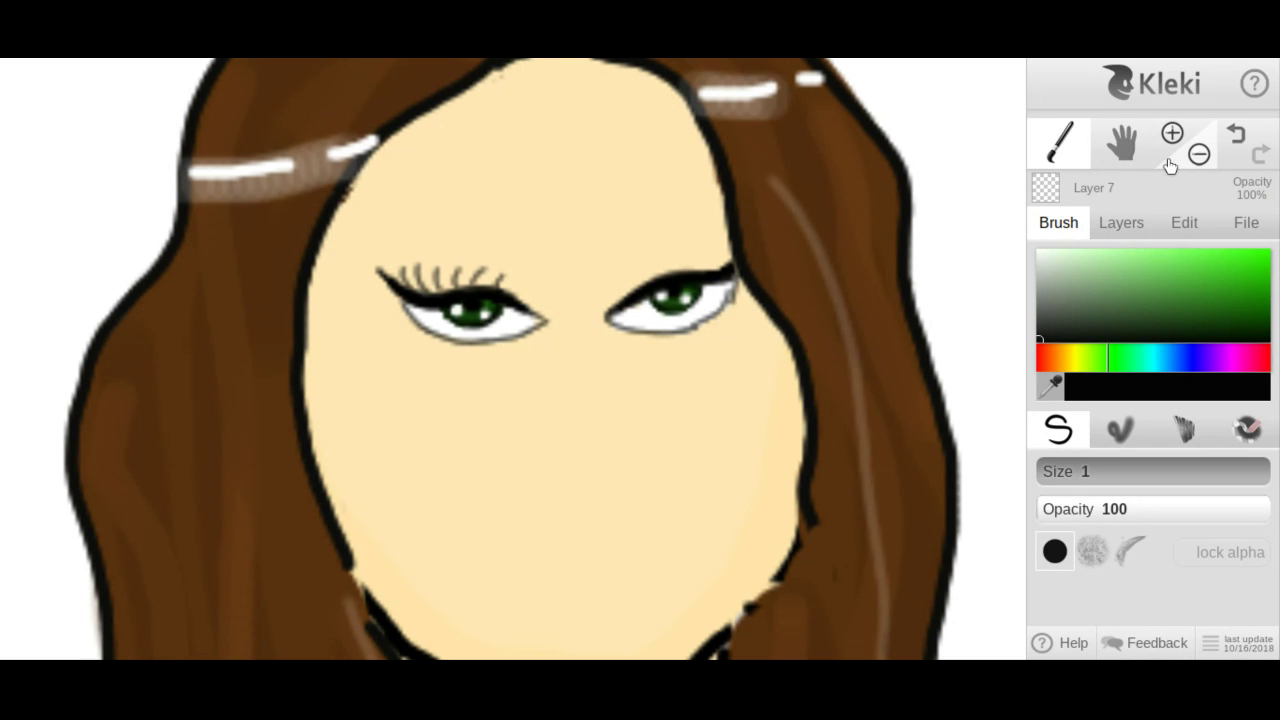
pyautogui.click(1221, 150)
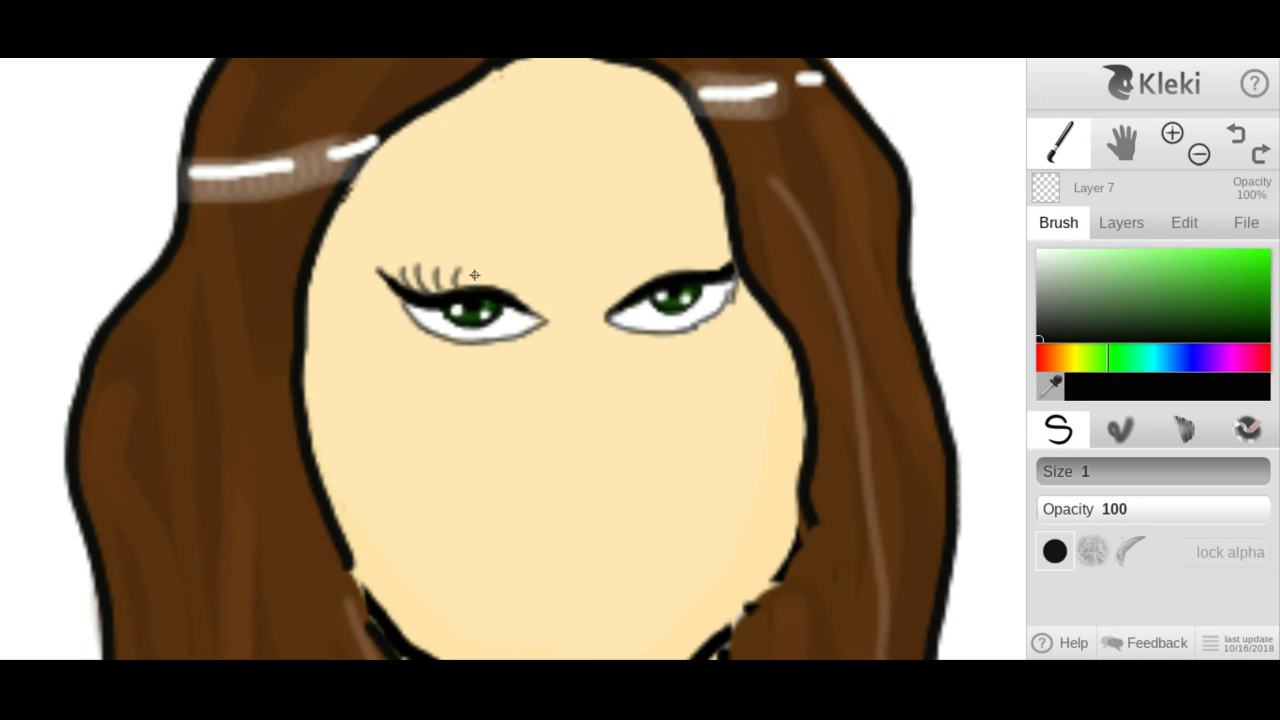
pyautogui.moveTo(484, 286)
pyautogui.mouseDown()
pyautogui.moveTo(478, 266)
pyautogui.moveTo(510, 278)
pyautogui.mouseUp()
pyautogui.click(1238, 135)
pyautogui.moveTo(513, 297); pyautogui.dragTo(510, 284)
pyautogui.click(1249, 139)
pyautogui.moveTo(509, 292); pyautogui.dragTo(511, 278)
# Draw curved upper lashes along the right eye's lid in black at size 1, undoing the misplaced strokes.
pyautogui.moveTo(697, 270); pyautogui.dragTo(709, 251)
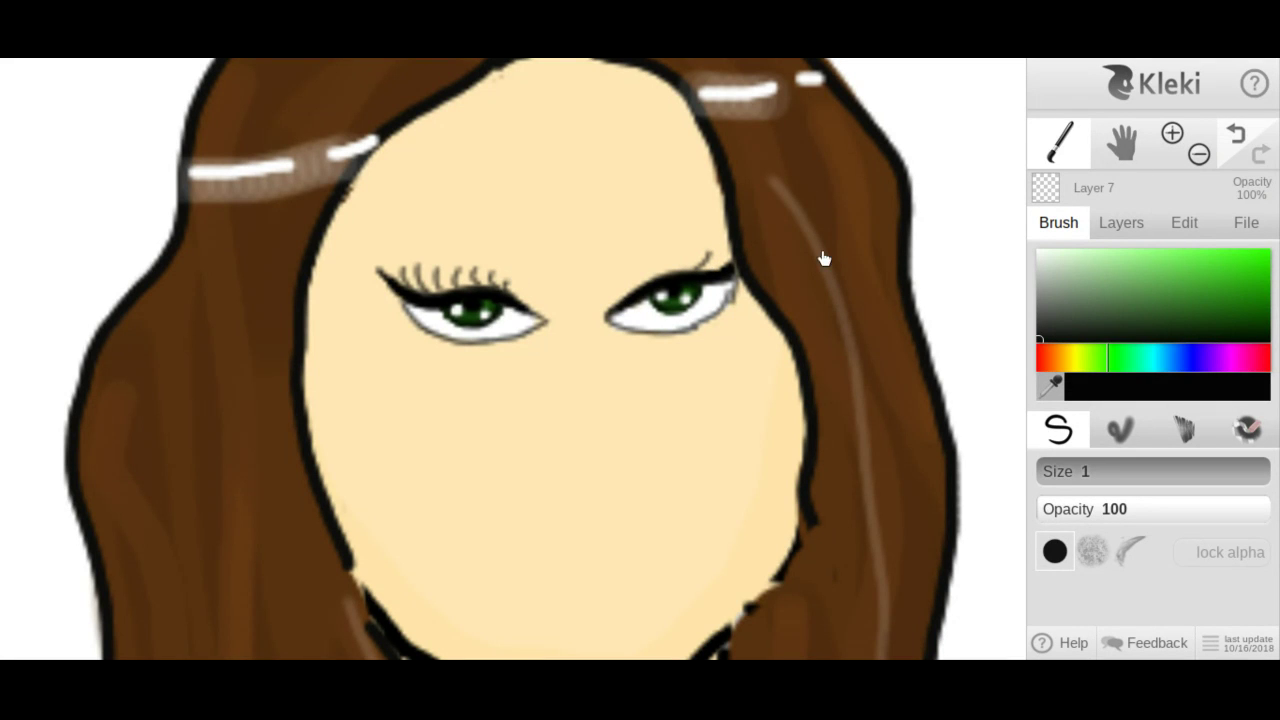
pyautogui.hotkey('ctrl', 'z')
pyautogui.moveTo(696, 275)
pyautogui.mouseDown()
pyautogui.moveTo(722, 244)
pyautogui.moveTo(682, 241)
pyautogui.mouseUp()
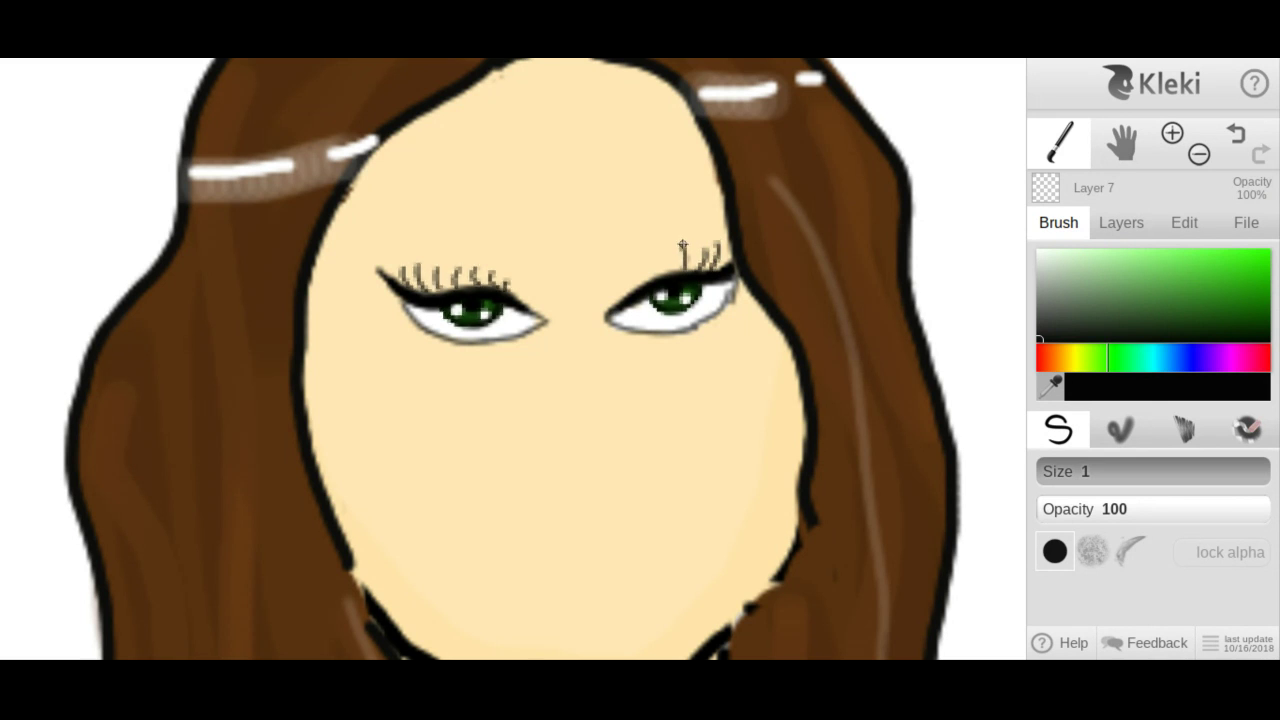
pyautogui.click(1234, 136)
pyautogui.click(1234, 136)
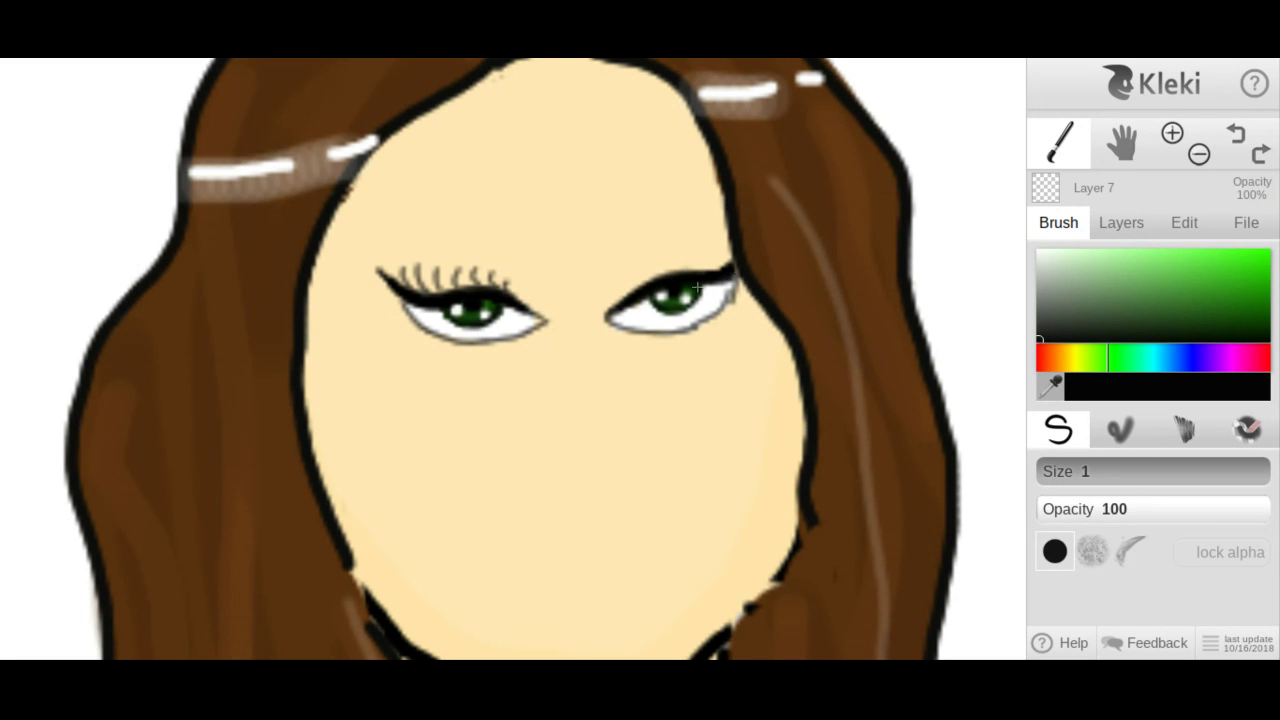
pyautogui.moveTo(698, 270); pyautogui.dragTo(710, 245)
pyautogui.click(1236, 134)
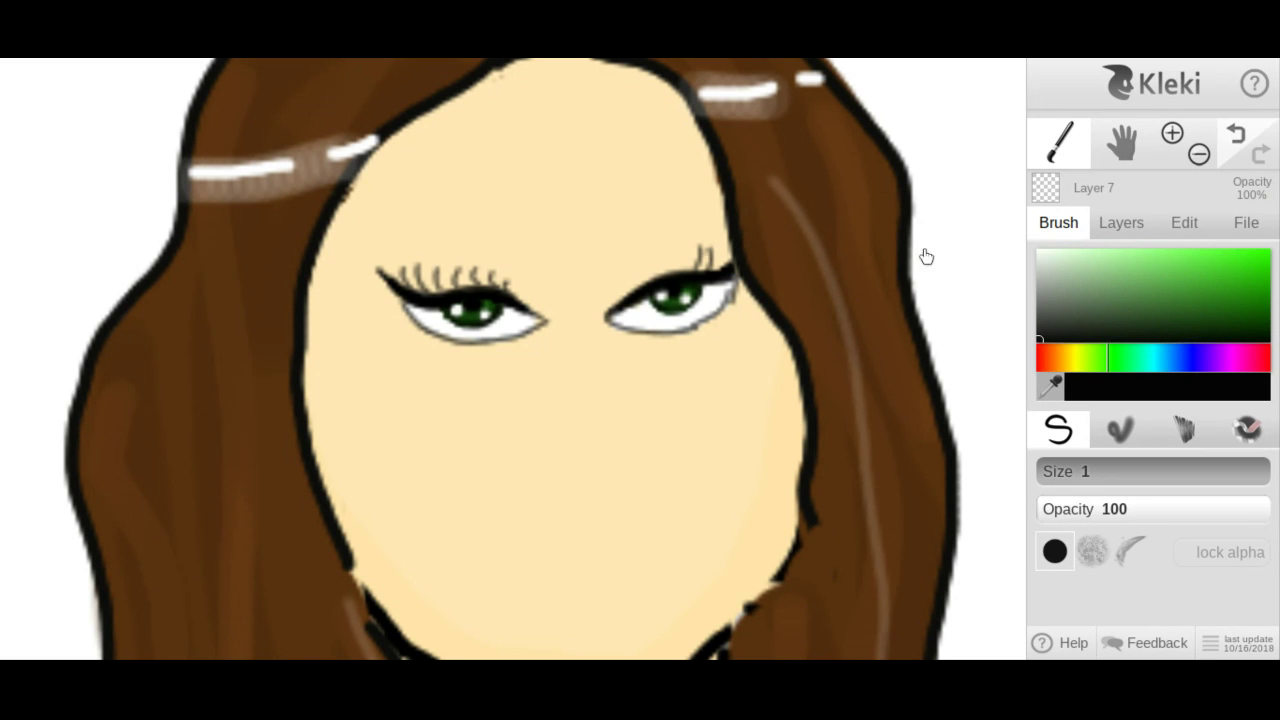
pyautogui.moveTo(709, 272)
pyautogui.mouseDown()
pyautogui.moveTo(721, 239)
pyautogui.moveTo(643, 262)
pyautogui.mouseUp()
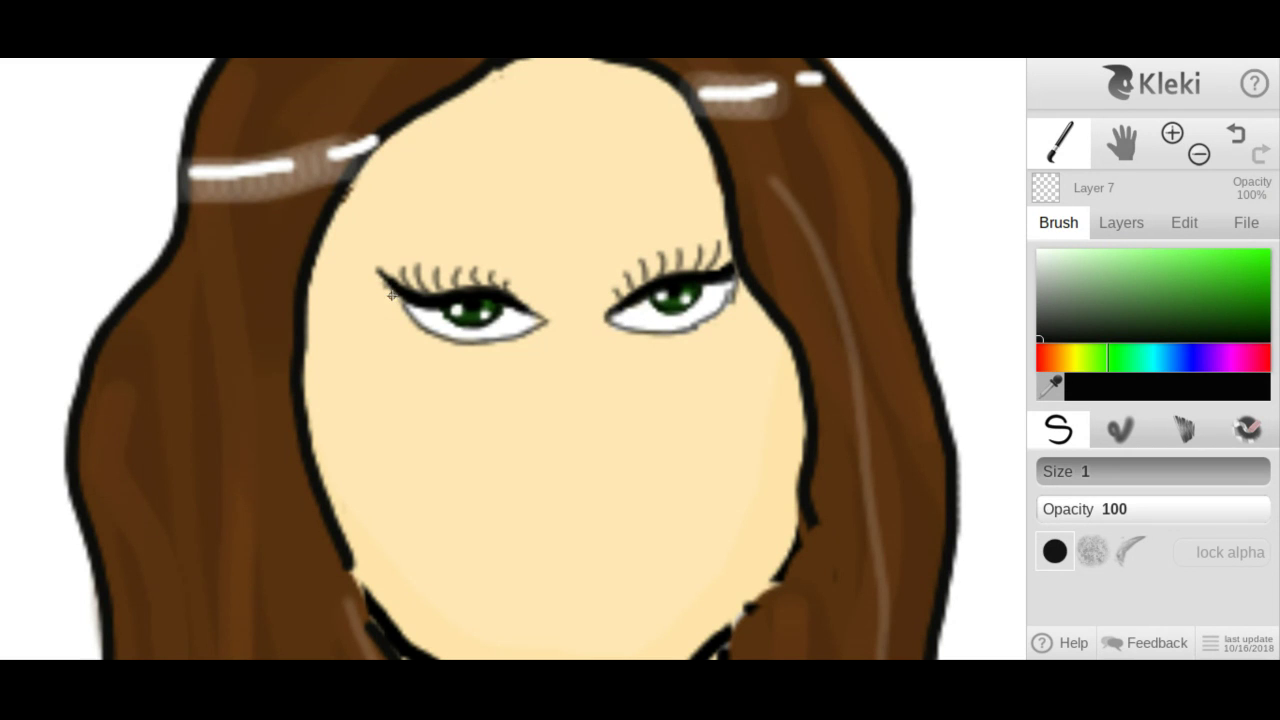
# Thicken the black liner at both eyes' outer corners and lower edges, redoing the misplaced tip stroke on the left eye.
pyautogui.moveTo(383, 283)
pyautogui.mouseDown()
pyautogui.moveTo(409, 320)
pyautogui.moveTo(456, 347)
pyautogui.mouseUp()
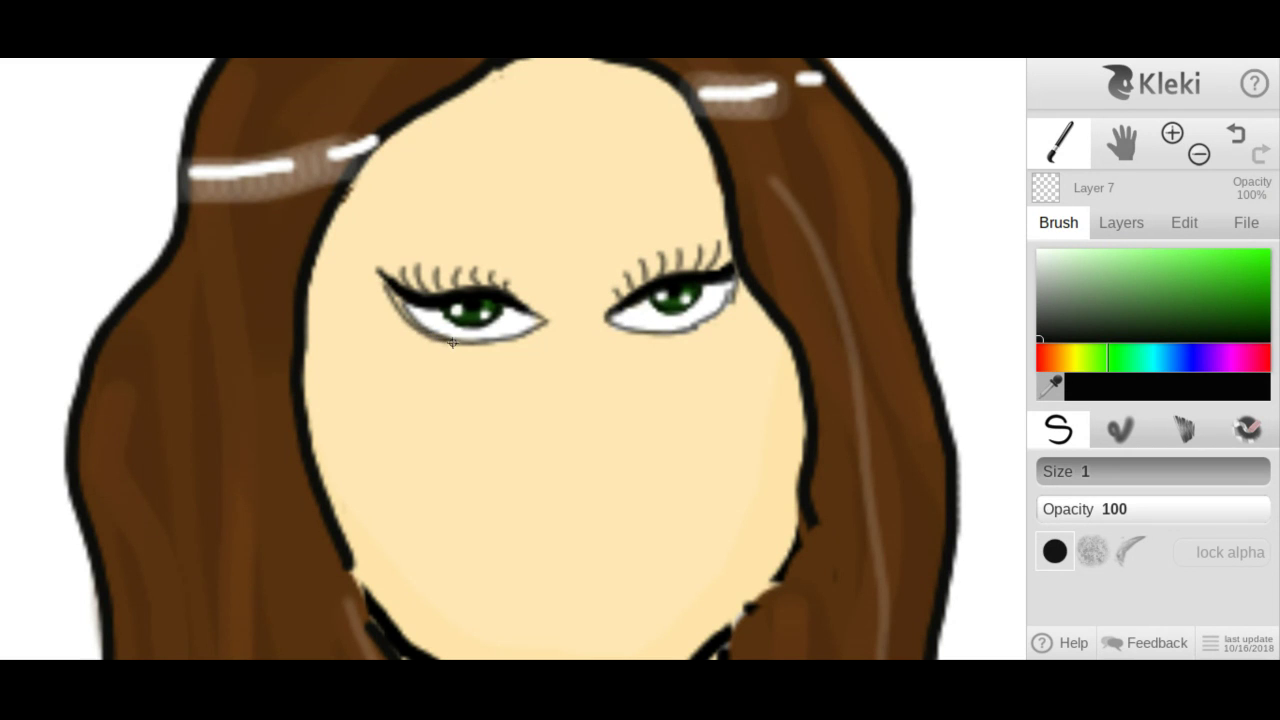
pyautogui.moveTo(386, 282)
pyautogui.mouseDown()
pyautogui.moveTo(374, 267)
pyautogui.moveTo(424, 334)
pyautogui.moveTo(450, 340)
pyautogui.mouseUp()
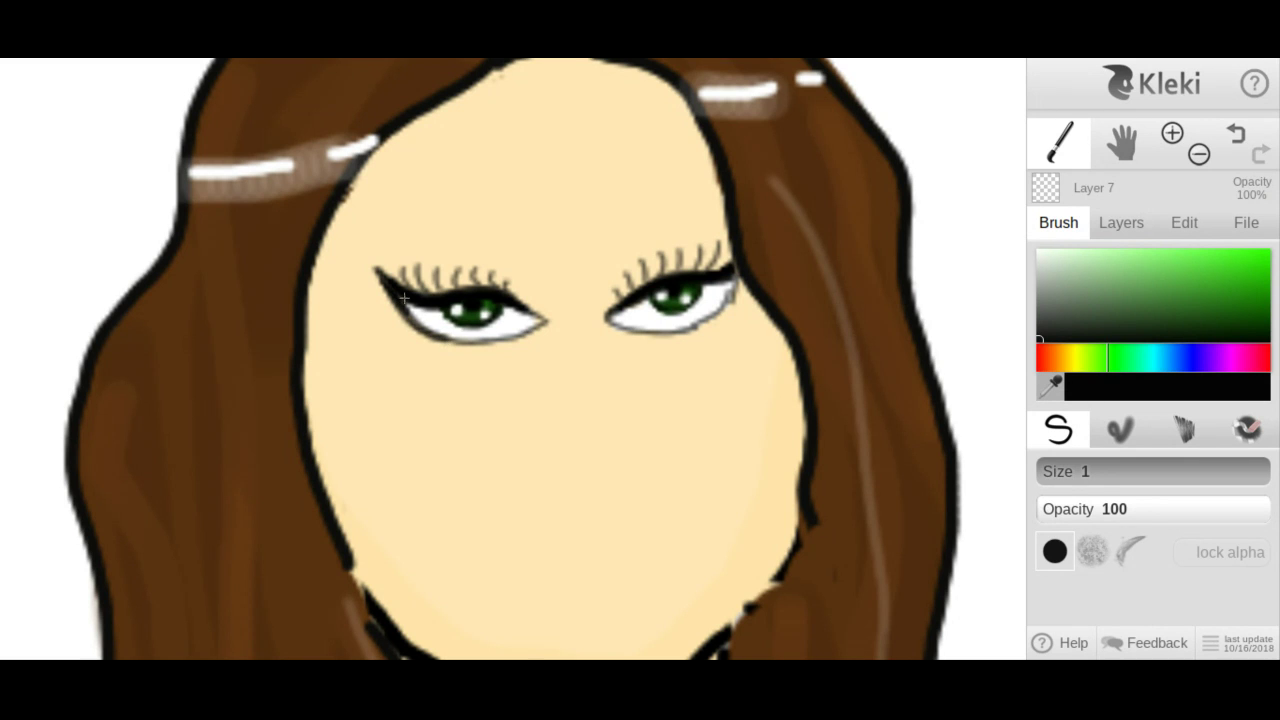
pyautogui.moveTo(370, 262); pyautogui.dragTo(386, 280)
pyautogui.click(1235, 141)
pyautogui.moveTo(371, 263); pyautogui.dragTo(386, 280)
pyautogui.moveTo(730, 283)
pyautogui.mouseDown()
pyautogui.moveTo(716, 314)
pyautogui.moveTo(741, 268)
pyautogui.mouseUp()
pyautogui.moveTo(696, 325); pyautogui.dragTo(732, 288)
# Draw short lower lashes beneath the right eye's outer corner, redrawing the misplaced lash.
pyautogui.click(1198, 153)
pyautogui.click(1198, 153)
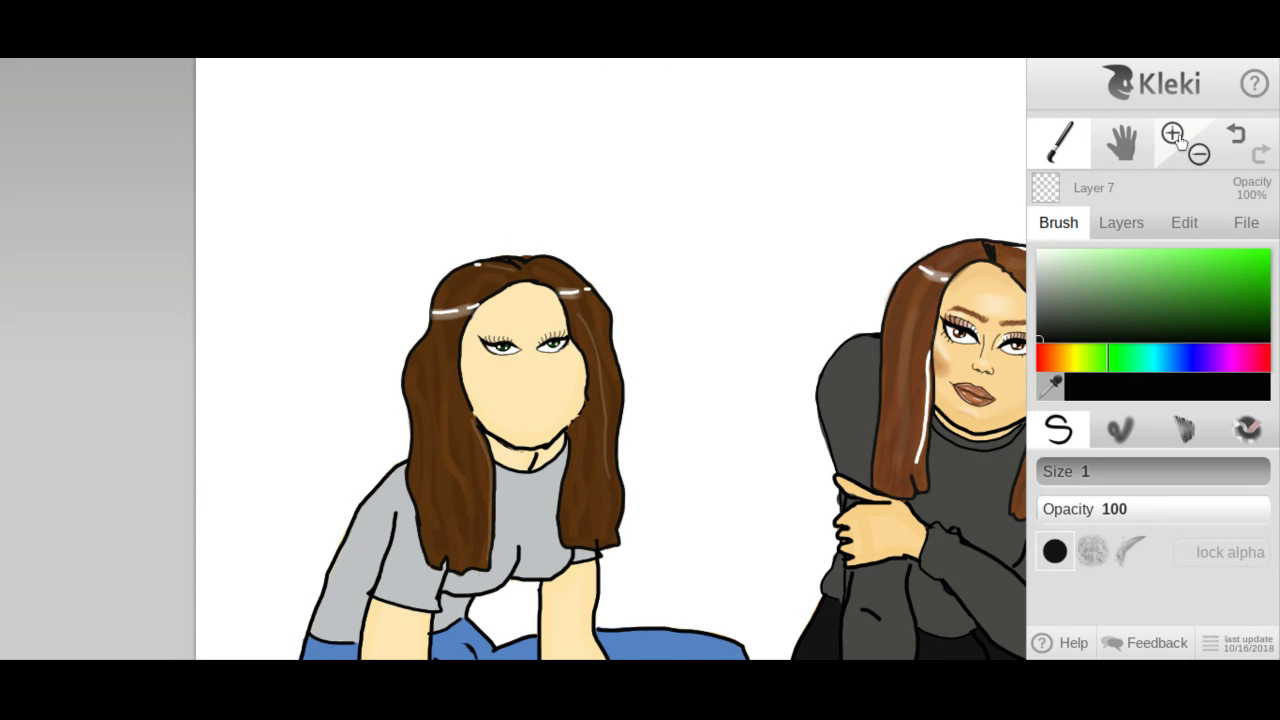
pyautogui.click(1175, 138)
pyautogui.click(1175, 138)
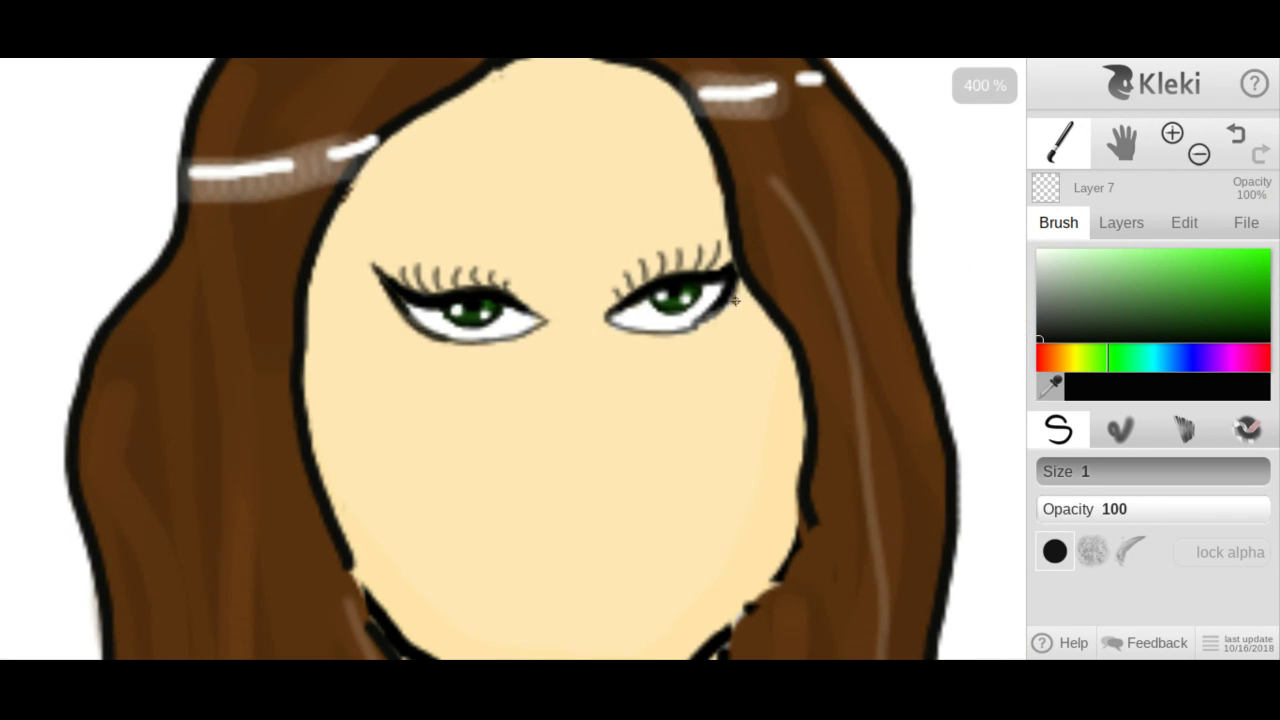
pyautogui.moveTo(729, 299); pyautogui.dragTo(741, 317)
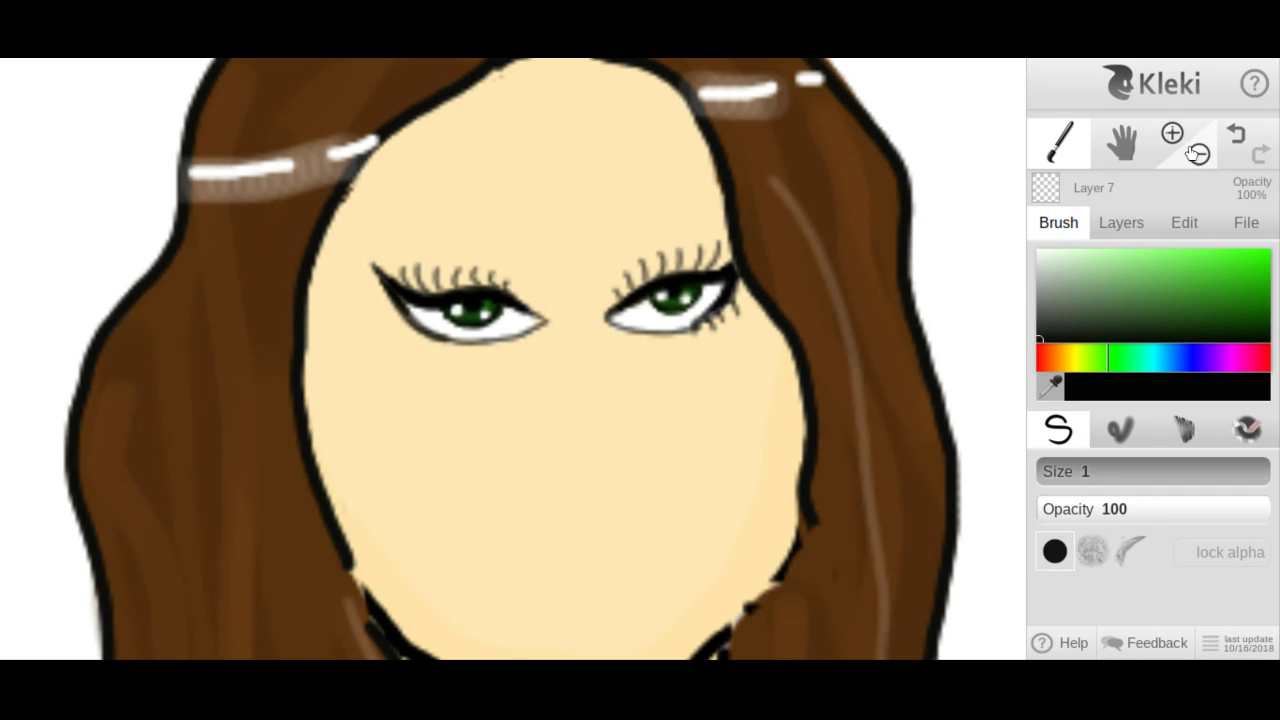
pyautogui.click(1238, 136)
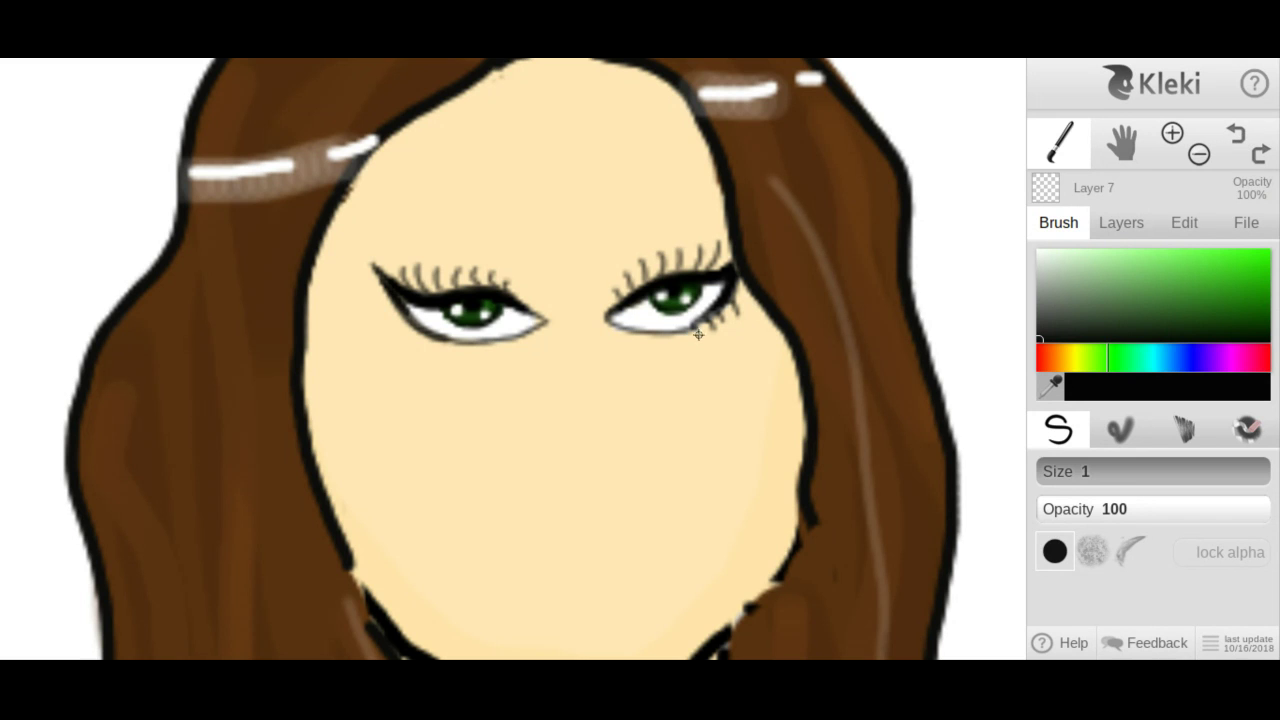
pyautogui.moveTo(694, 327); pyautogui.dragTo(698, 336)
# Draw short lower lashes beneath the left eye's outer half, redrawing the misplaced first lash.
pyautogui.moveTo(416, 338); pyautogui.dragTo(413, 350)
pyautogui.hotkey('ctrl', 'z')
pyautogui.moveTo(413, 335); pyautogui.dragTo(418, 351)
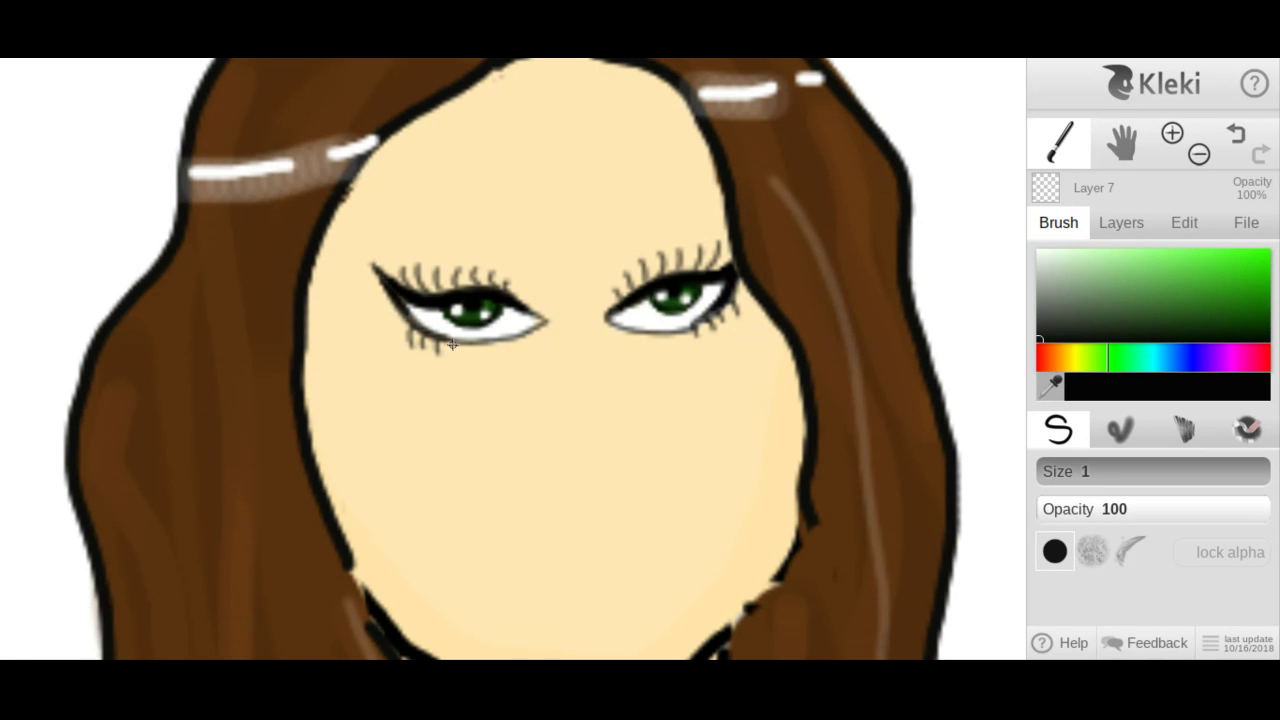
pyautogui.moveTo(452, 341); pyautogui.dragTo(449, 353)
pyautogui.moveTo(647, 296)
pyautogui.mouseDown()
pyautogui.moveTo(676, 318)
pyautogui.moveTo(701, 296)
pyautogui.mouseUp()
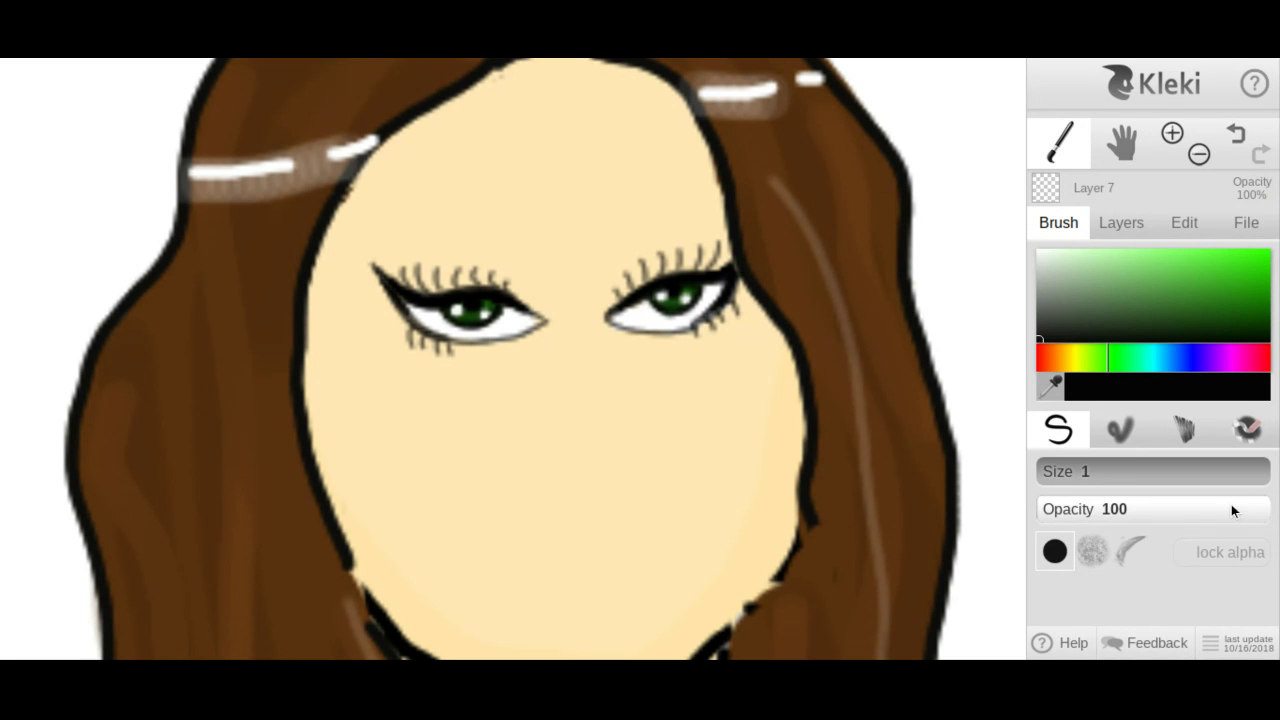
pyautogui.click(1181, 511)
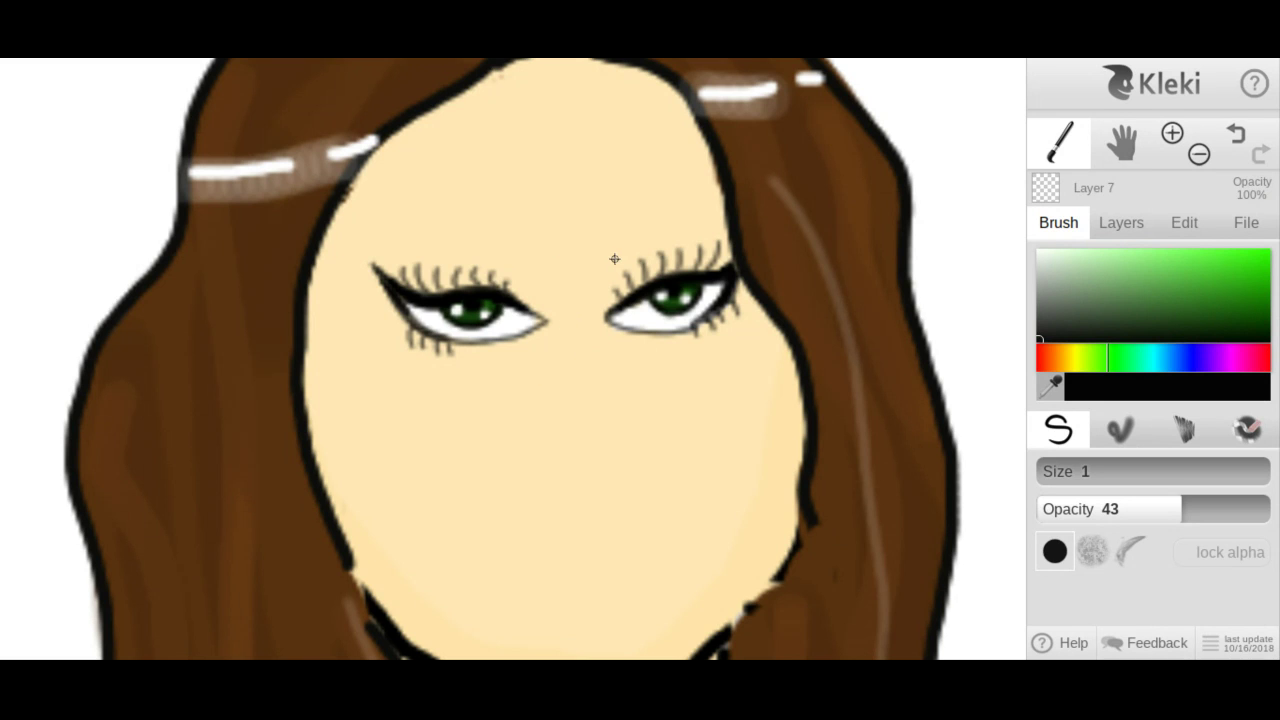
pyautogui.moveTo(597, 258); pyautogui.dragTo(587, 236)
pyautogui.click(1262, 126)
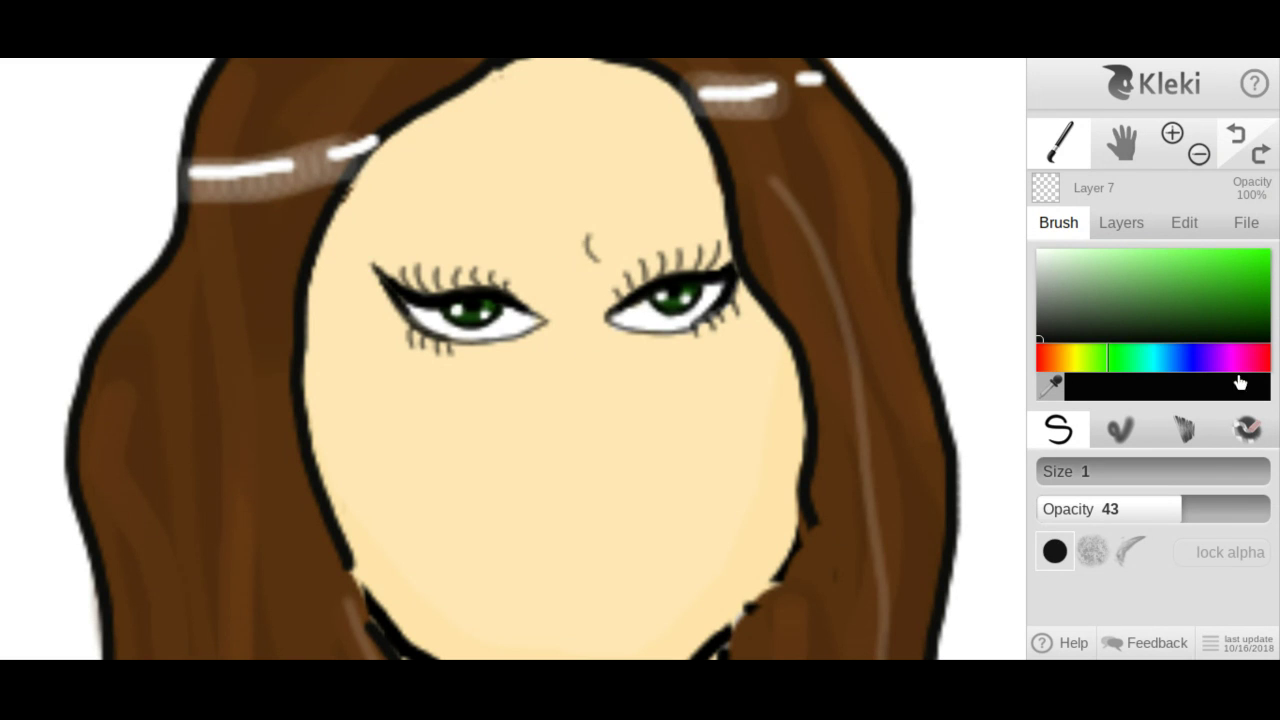
pyautogui.moveTo(1185, 512); pyautogui.dragTo(1268, 517)
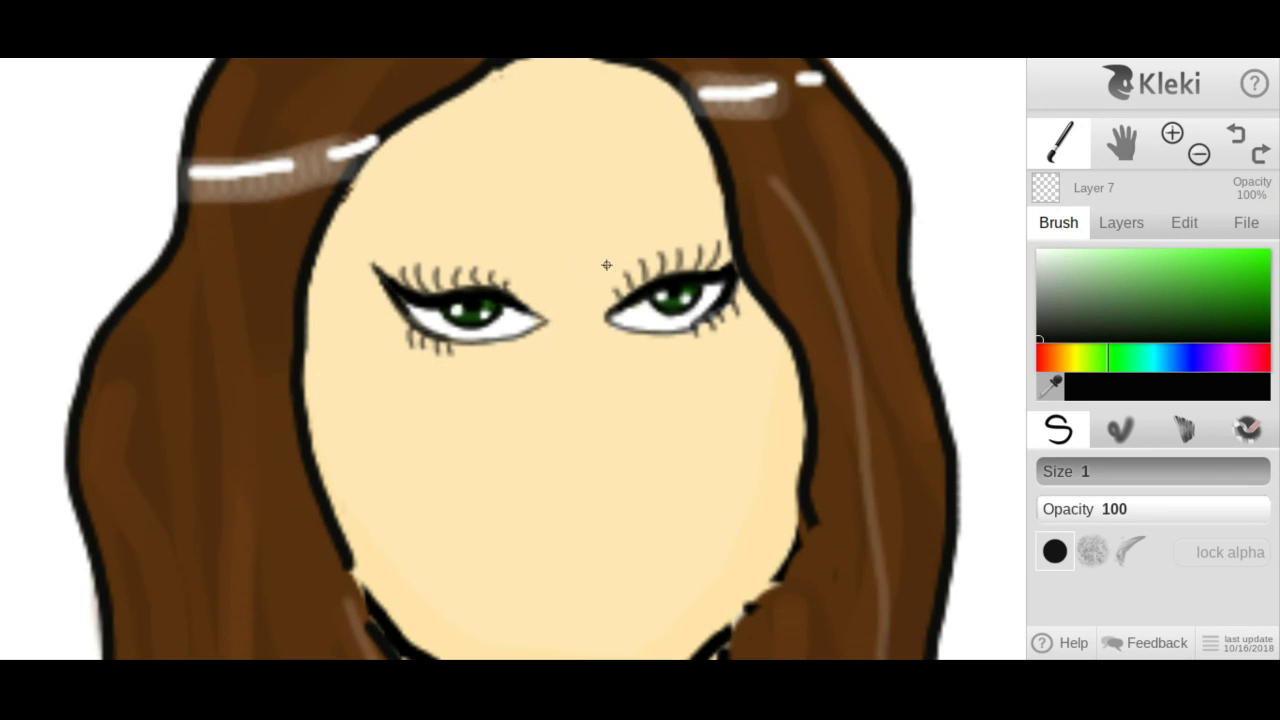
# Draw the arched eyebrow above the right eye with short black hair strokes at size 1 and opacity 100.
pyautogui.moveTo(596, 271)
pyautogui.mouseDown()
pyautogui.moveTo(580, 238)
pyautogui.moveTo(582, 262)
pyautogui.moveTo(594, 236)
pyautogui.moveTo(606, 234)
pyautogui.moveTo(598, 255)
pyautogui.moveTo(632, 224)
pyautogui.moveTo(644, 222)
pyautogui.moveTo(634, 245)
pyautogui.moveTo(658, 218)
pyautogui.moveTo(647, 237)
pyautogui.moveTo(688, 214)
pyautogui.moveTo(642, 236)
pyautogui.moveTo(668, 215)
pyautogui.moveTo(696, 216)
pyautogui.moveTo(664, 236)
pyautogui.moveTo(651, 234)
pyautogui.moveTo(690, 212)
pyautogui.moveTo(631, 240)
pyautogui.moveTo(672, 216)
pyautogui.moveTo(600, 236)
pyautogui.moveTo(609, 228)
pyautogui.moveTo(593, 251)
pyautogui.moveTo(597, 229)
pyautogui.moveTo(592, 259)
pyautogui.moveTo(704, 213)
pyautogui.mouseUp()
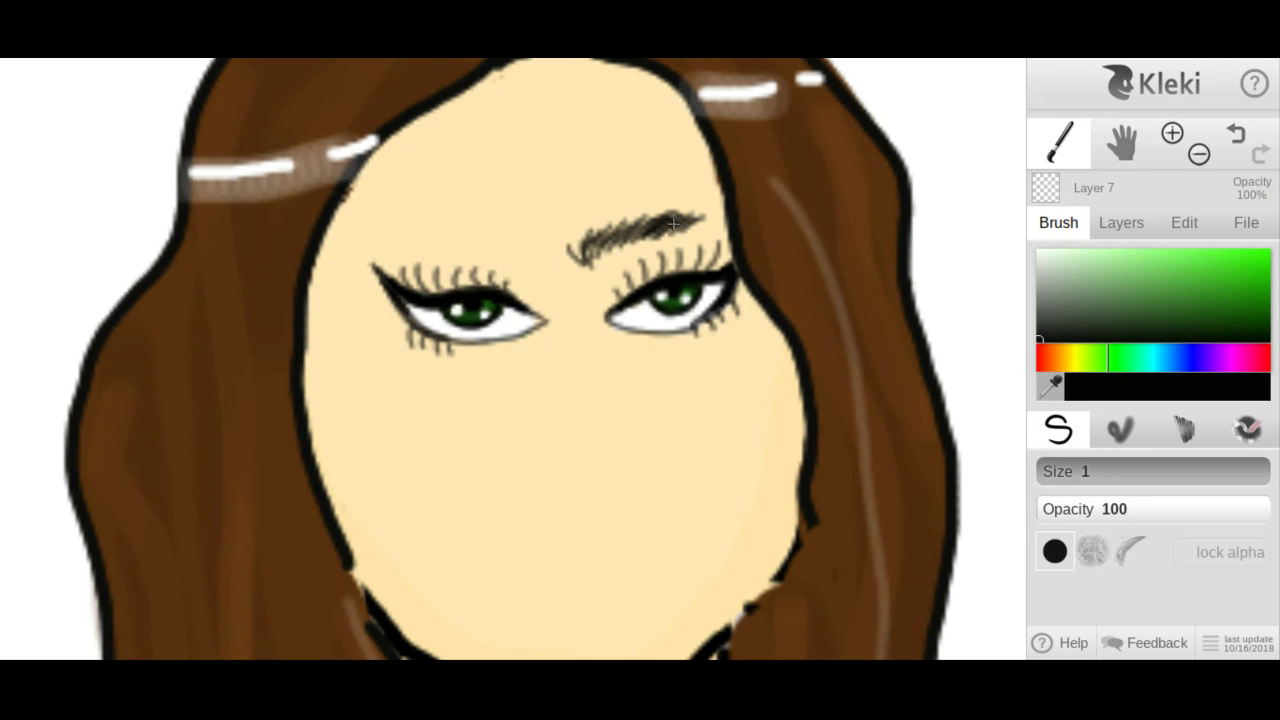
pyautogui.moveTo(688, 222); pyautogui.dragTo(718, 215)
pyautogui.moveTo(688, 224)
pyautogui.mouseDown()
pyautogui.moveTo(728, 217)
pyautogui.moveTo(712, 224)
pyautogui.moveTo(733, 240)
pyautogui.mouseUp()
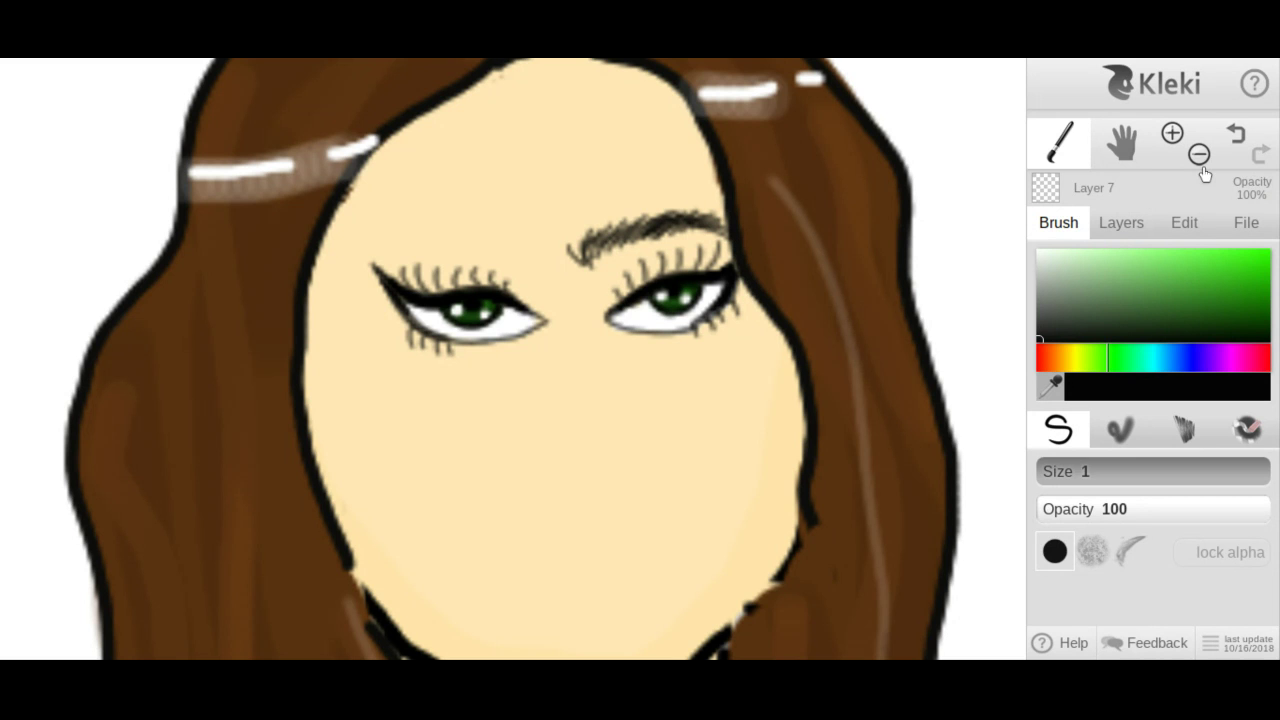
# Refine the existing eyebrow, erasing around its inner end and filling it with fine black hair strokes at size 1.
pyautogui.moveTo(594, 260); pyautogui.dragTo(726, 224)
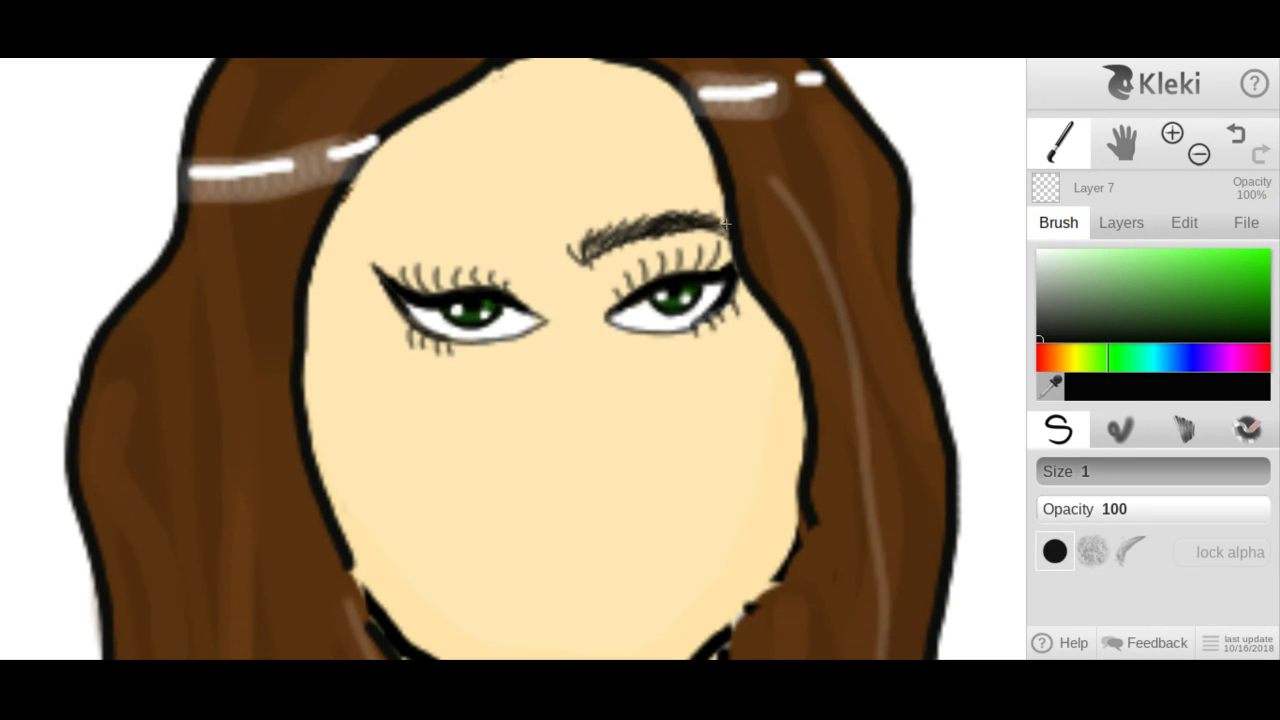
pyautogui.click(1236, 133)
pyautogui.click(1247, 428)
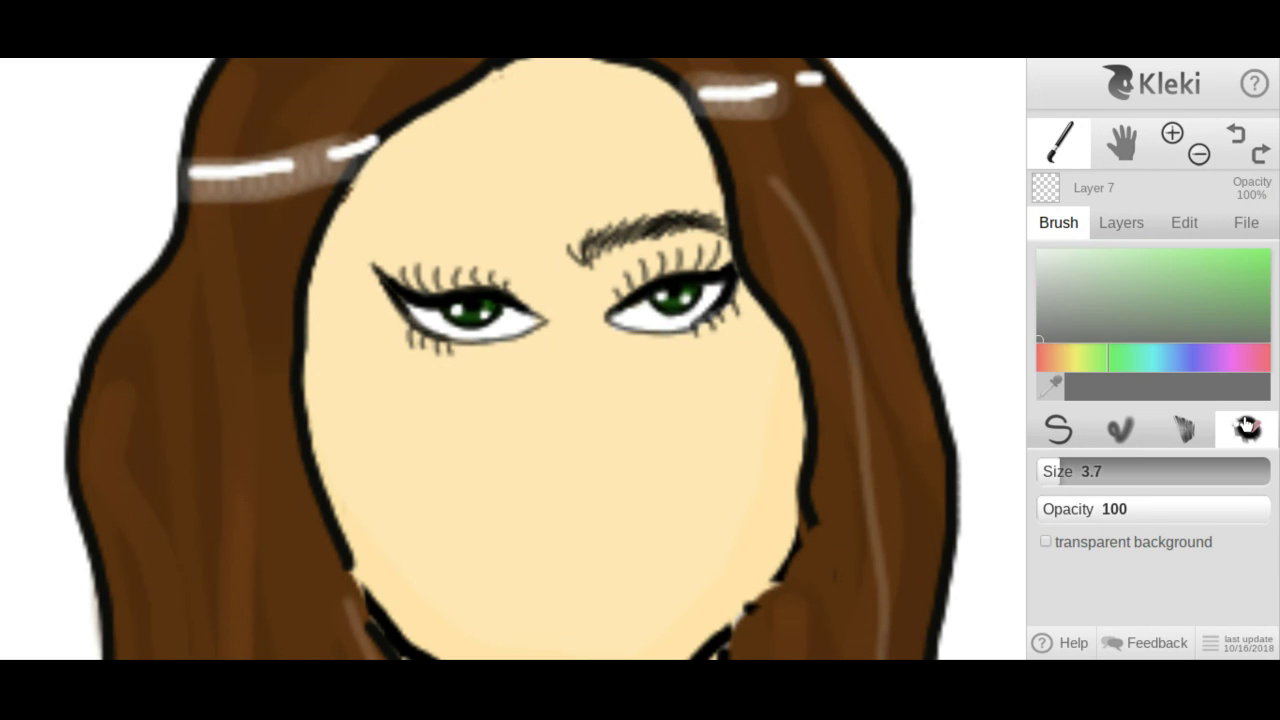
pyautogui.moveTo(578, 272); pyautogui.dragTo(606, 263)
pyautogui.click(1047, 432)
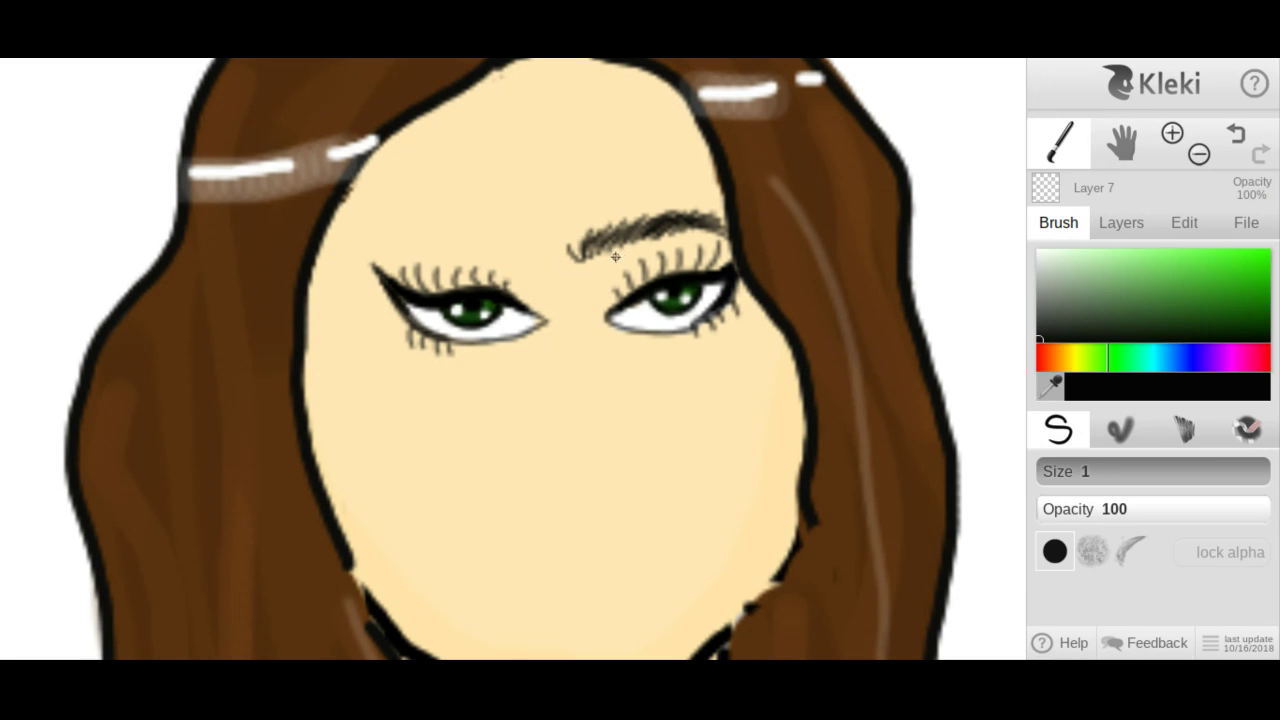
pyautogui.moveTo(589, 258)
pyautogui.mouseDown()
pyautogui.moveTo(610, 238)
pyautogui.moveTo(603, 252)
pyautogui.moveTo(650, 235)
pyautogui.moveTo(586, 259)
pyautogui.moveTo(630, 246)
pyautogui.mouseUp()
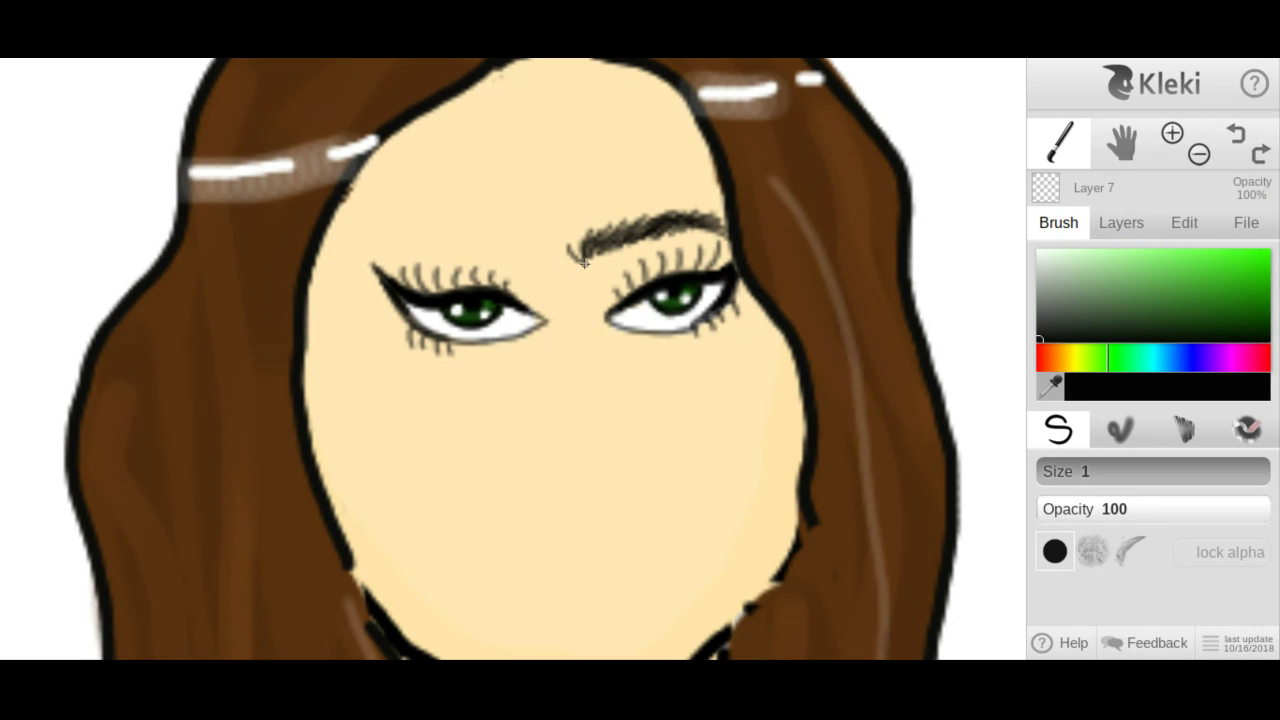
pyautogui.moveTo(578, 258)
pyautogui.mouseDown()
pyautogui.moveTo(684, 228)
pyautogui.moveTo(731, 242)
pyautogui.mouseUp()
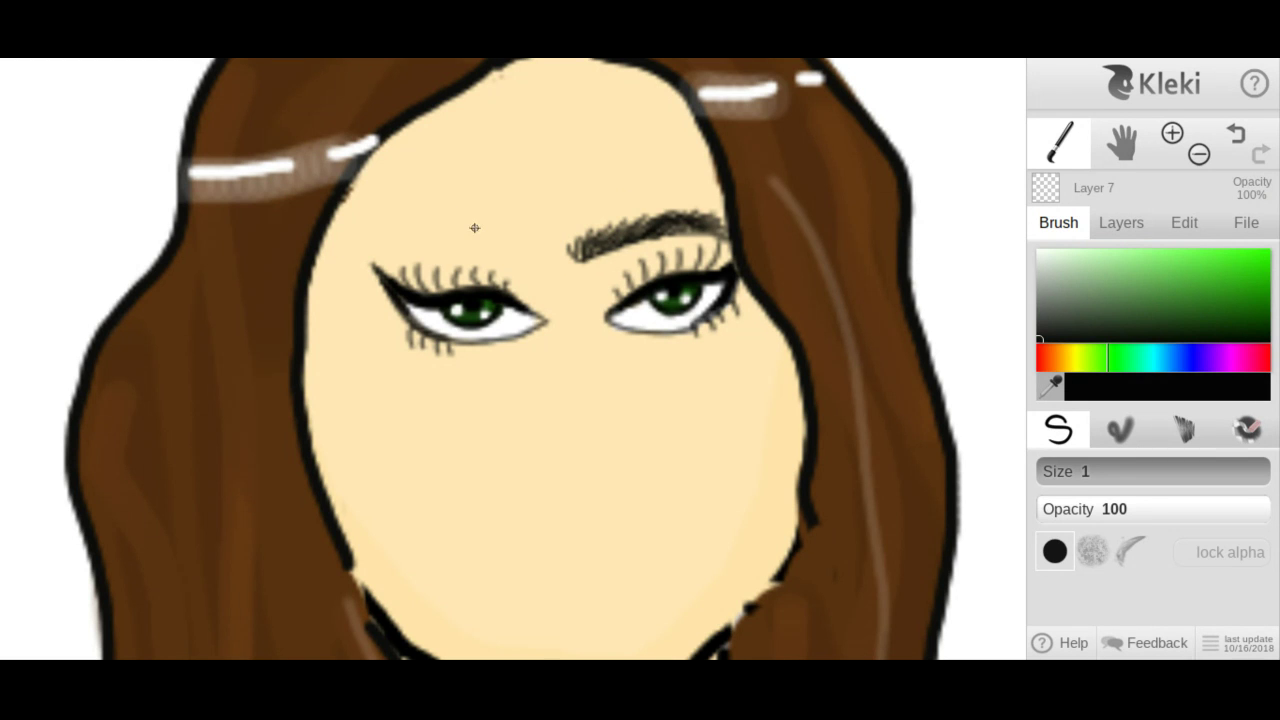
# Flip the whole canvas horizontally.
pyautogui.click(1200, 225)
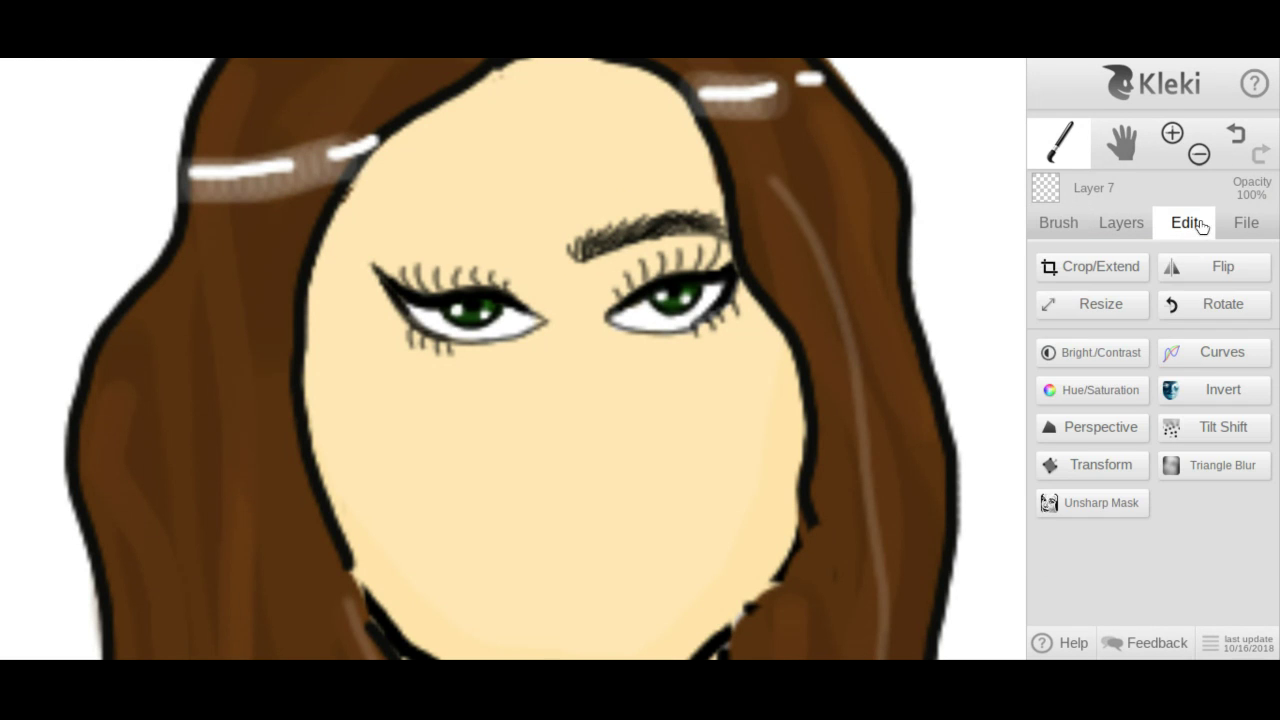
pyautogui.click(1220, 280)
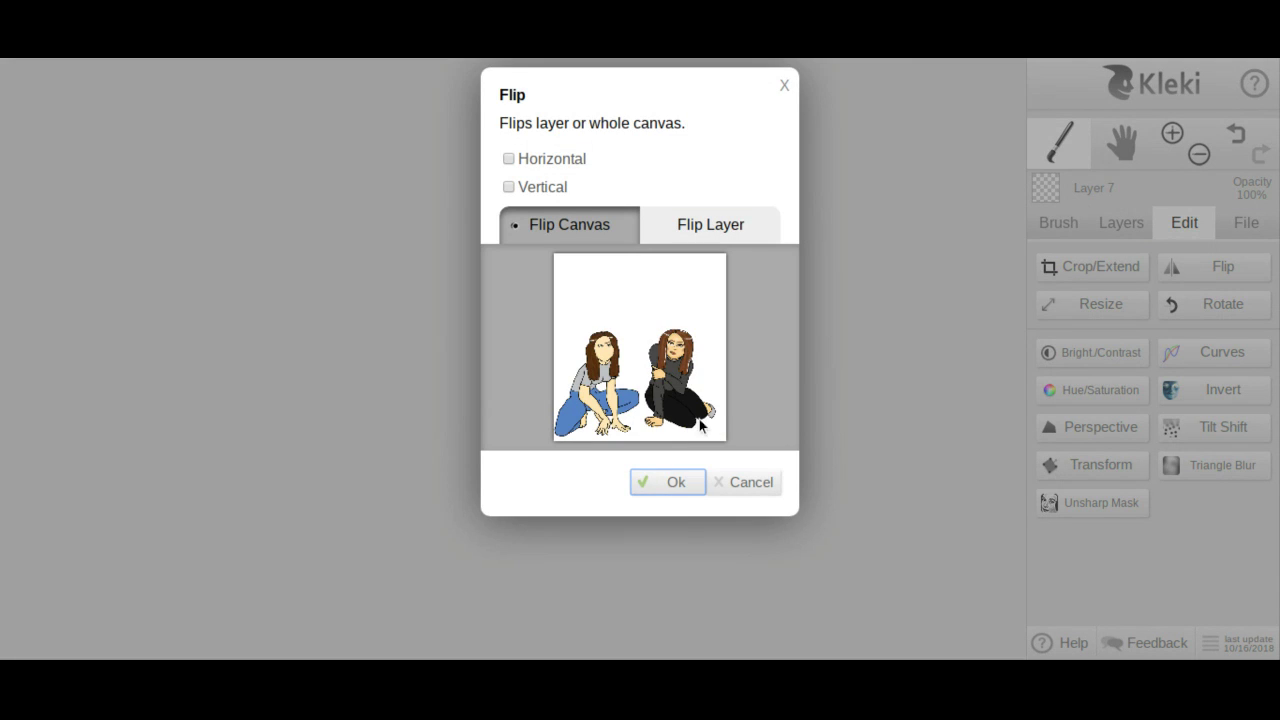
pyautogui.click(510, 158)
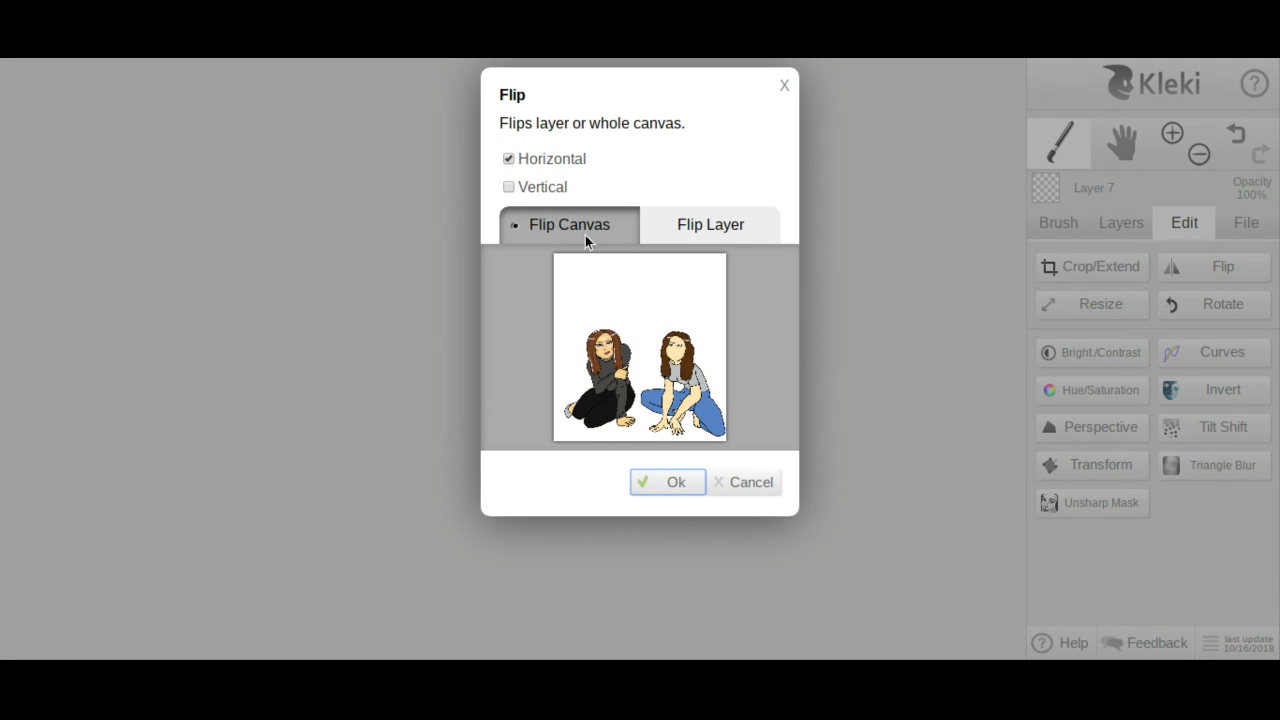
pyautogui.click(667, 478)
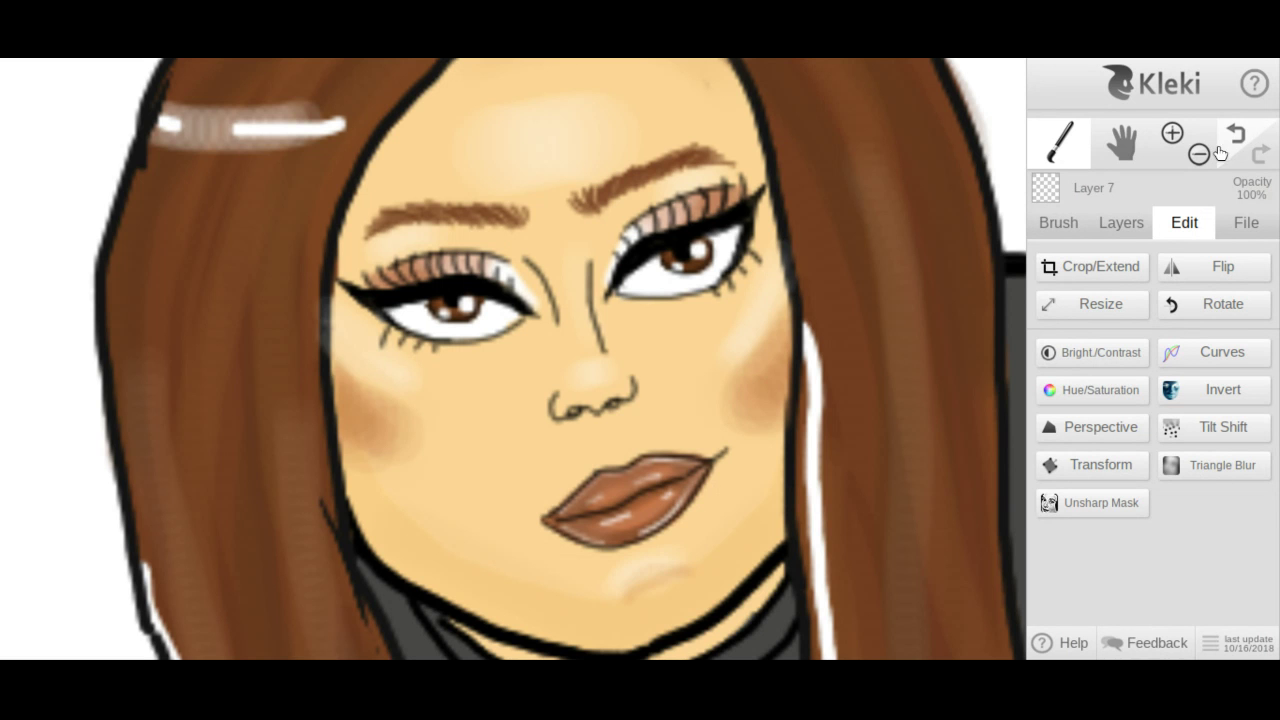
# Erase the stray hairs at the inner end of the green-eyed woman's eyebrow with the size 3.7 eraser.
pyautogui.click(1200, 153)
pyautogui.click(1200, 153)
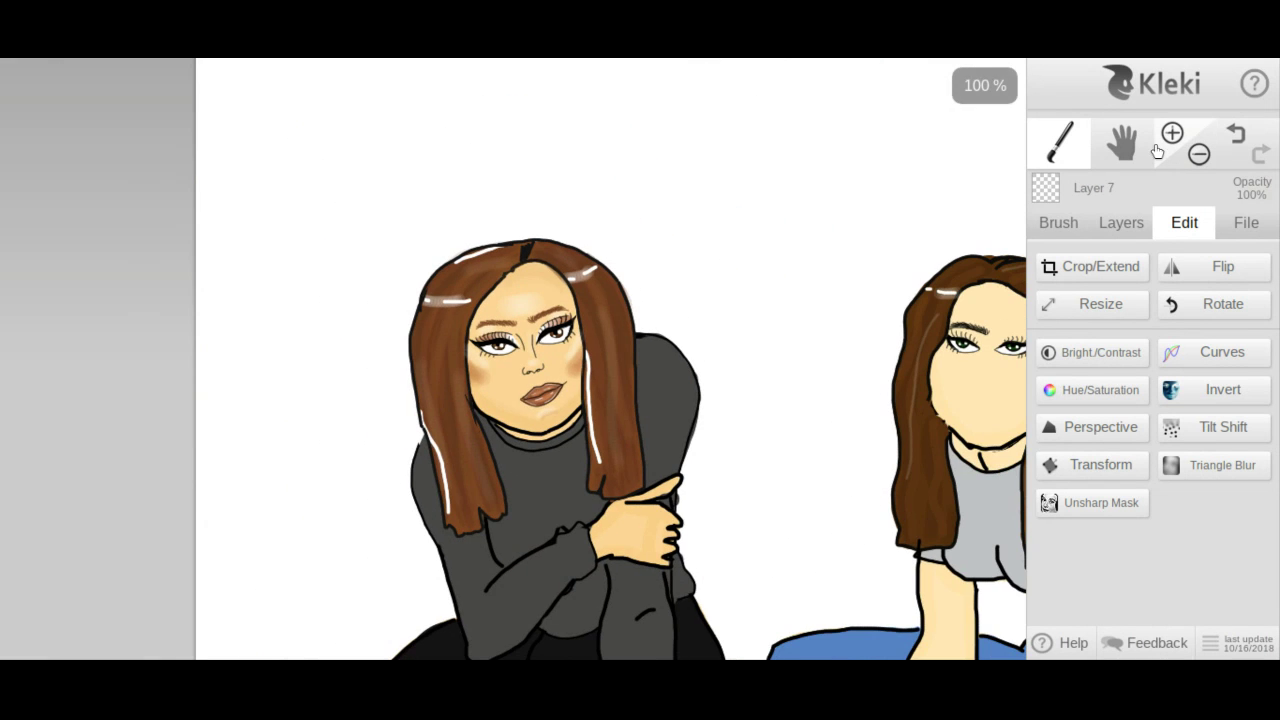
pyautogui.click(1146, 148)
pyautogui.moveTo(887, 372)
pyautogui.mouseDown()
pyautogui.moveTo(654, 391)
pyautogui.moveTo(471, 366)
pyautogui.mouseUp()
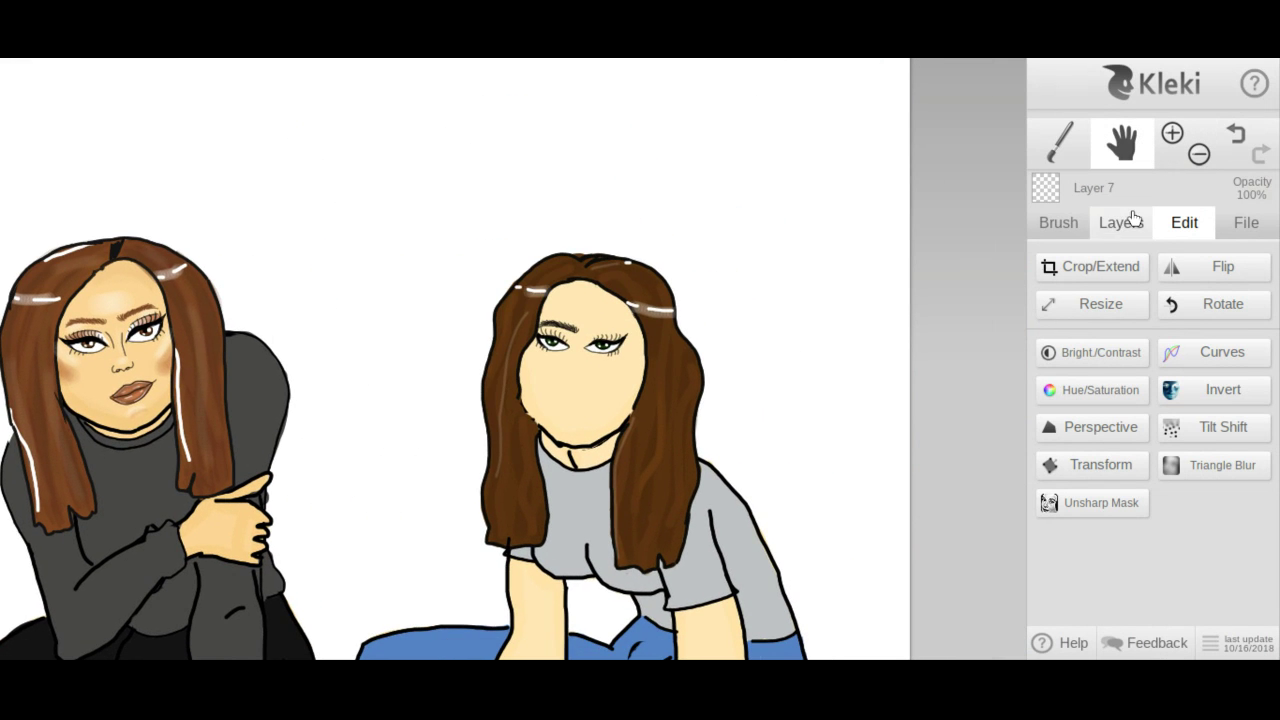
pyautogui.click(1083, 169)
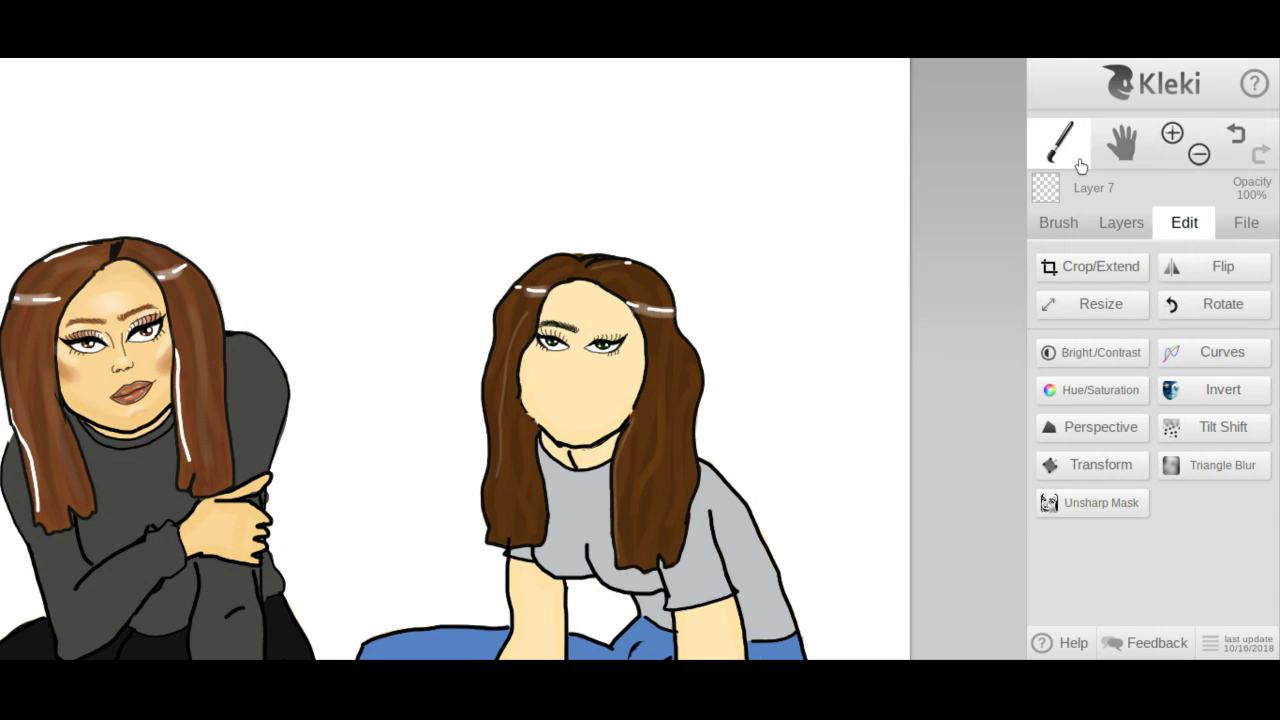
pyautogui.click(1180, 142)
pyautogui.click(1180, 142)
pyautogui.click(1122, 143)
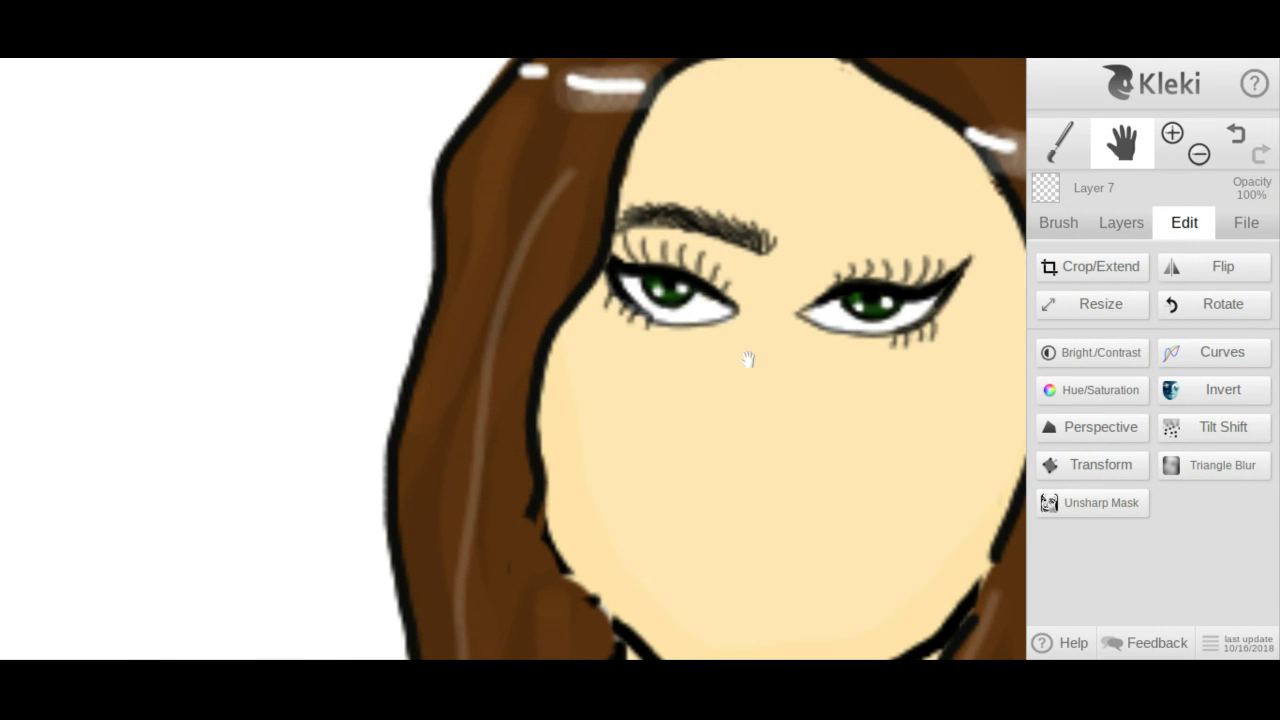
pyautogui.moveTo(746, 357); pyautogui.dragTo(496, 377)
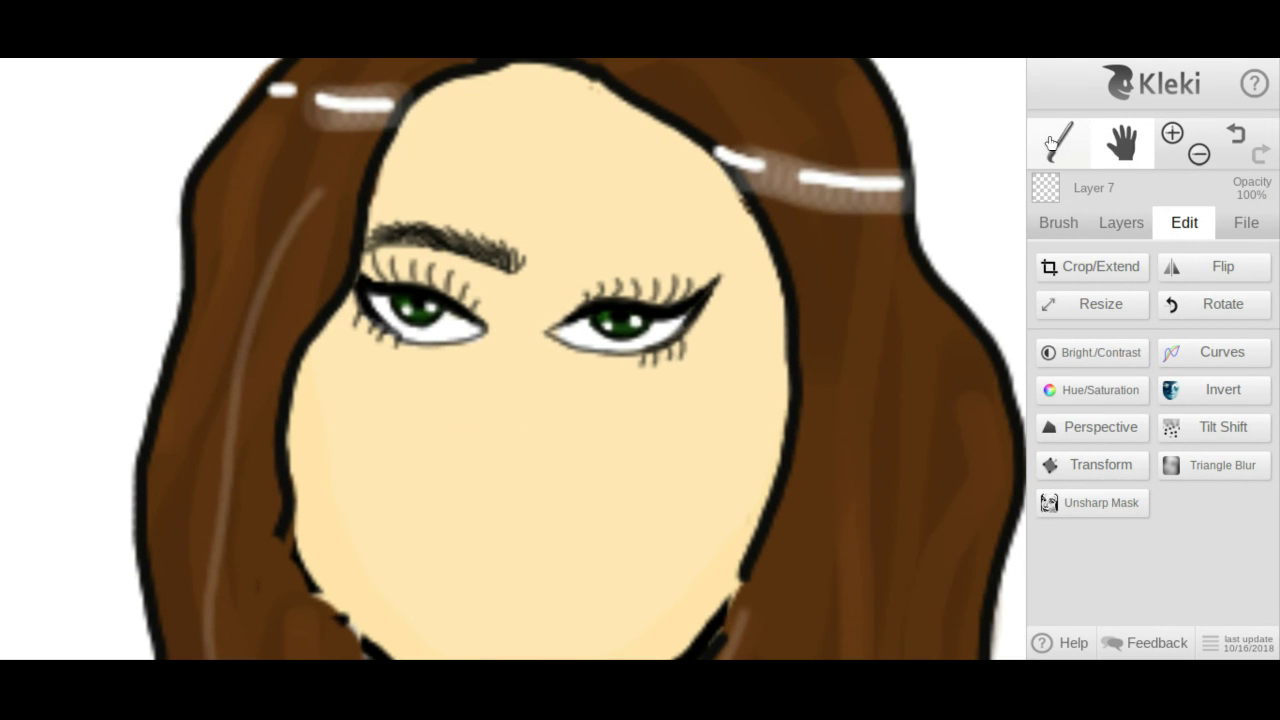
pyautogui.click(1055, 144)
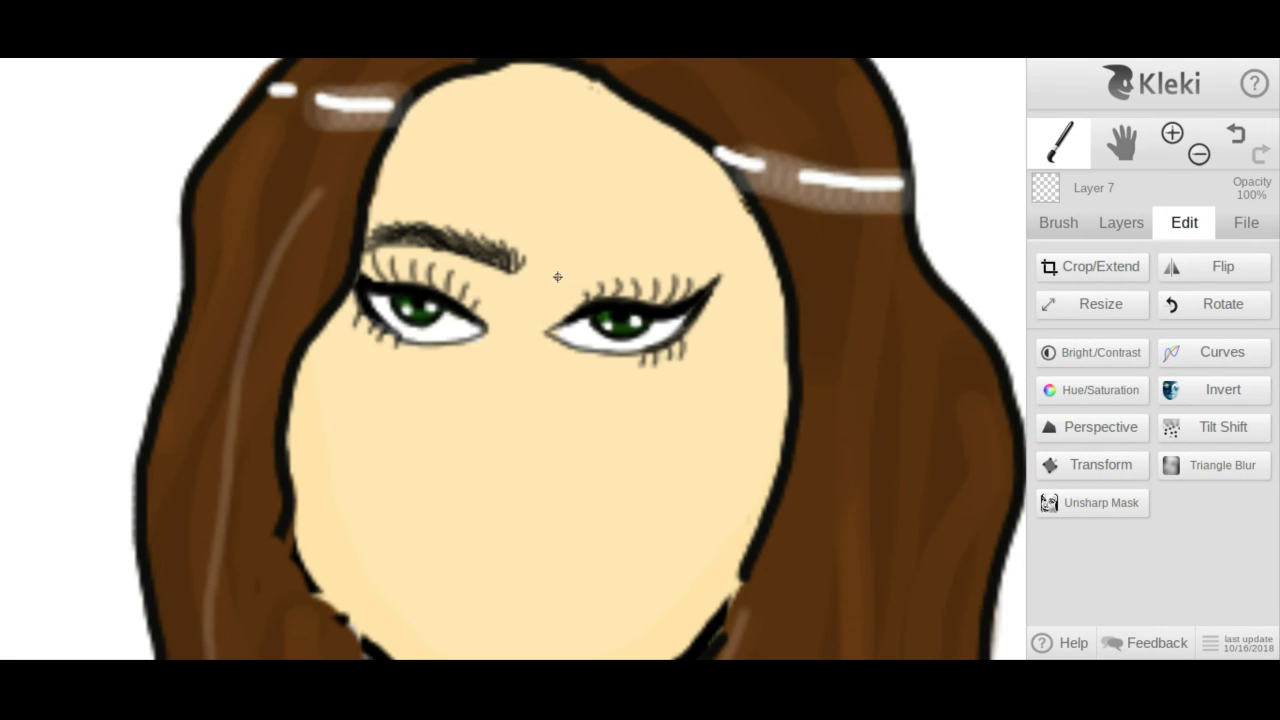
pyautogui.click(1054, 224)
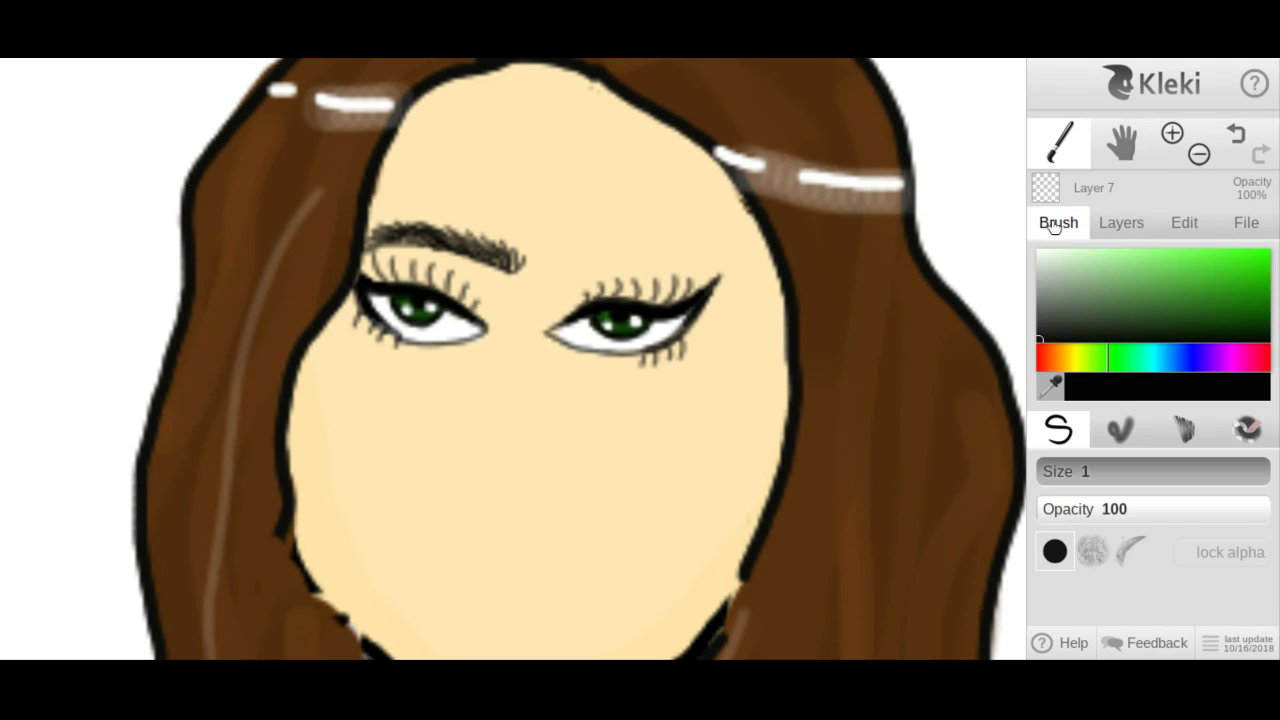
pyautogui.click(1253, 444)
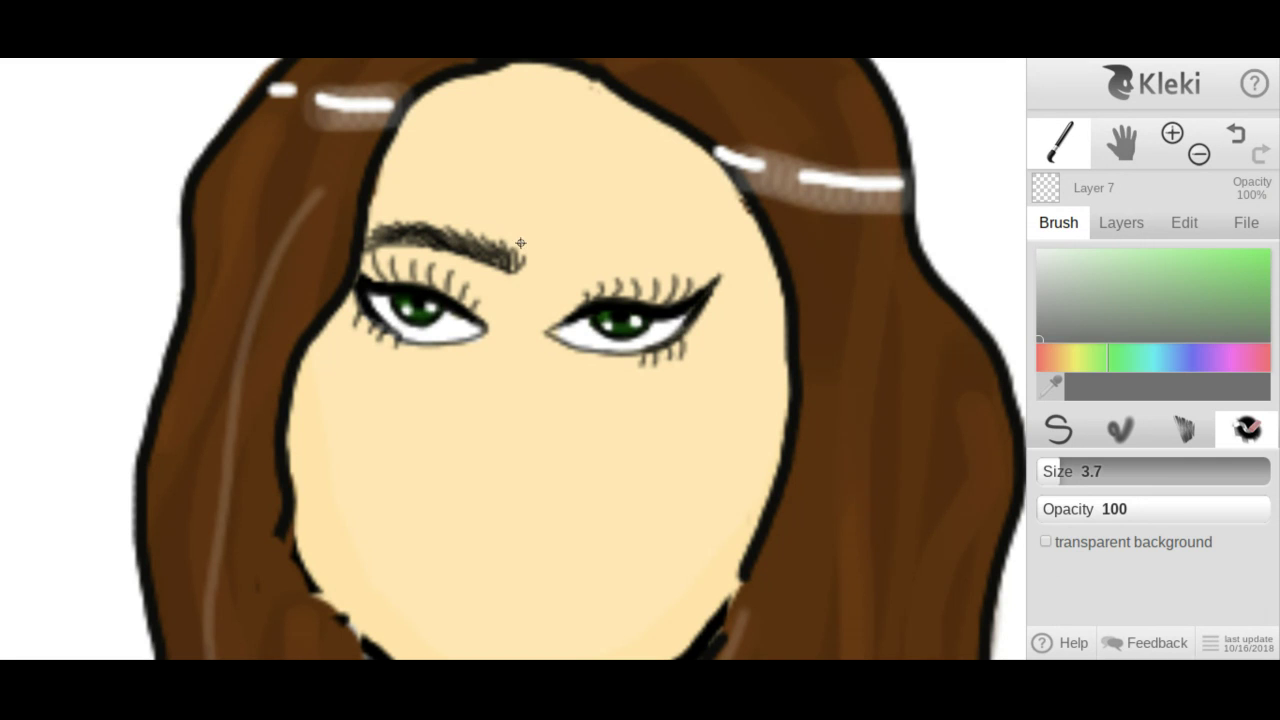
pyautogui.moveTo(513, 260)
pyautogui.mouseDown()
pyautogui.moveTo(502, 240)
pyautogui.moveTo(523, 263)
pyautogui.mouseUp()
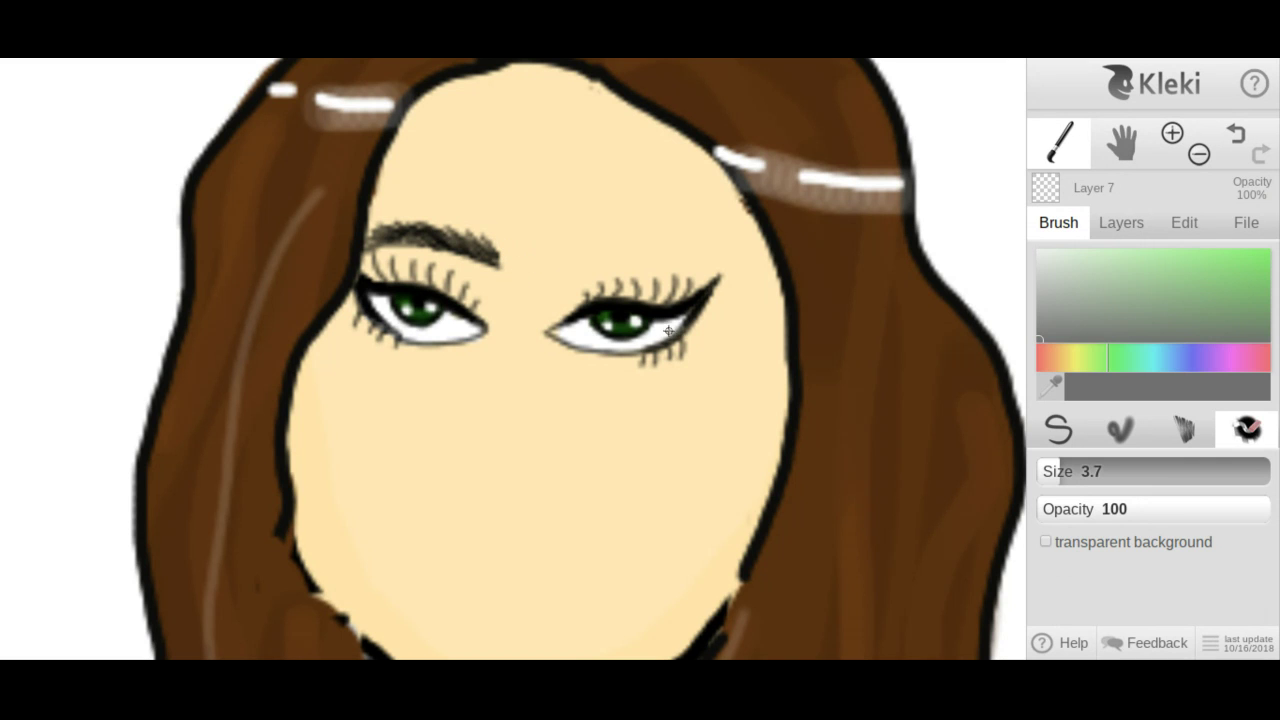
# Draw the green-eyed woman's missing eyebrow with fine black hair strokes at size 1, and touch up the existing eyebrow's ends.
pyautogui.click(1056, 434)
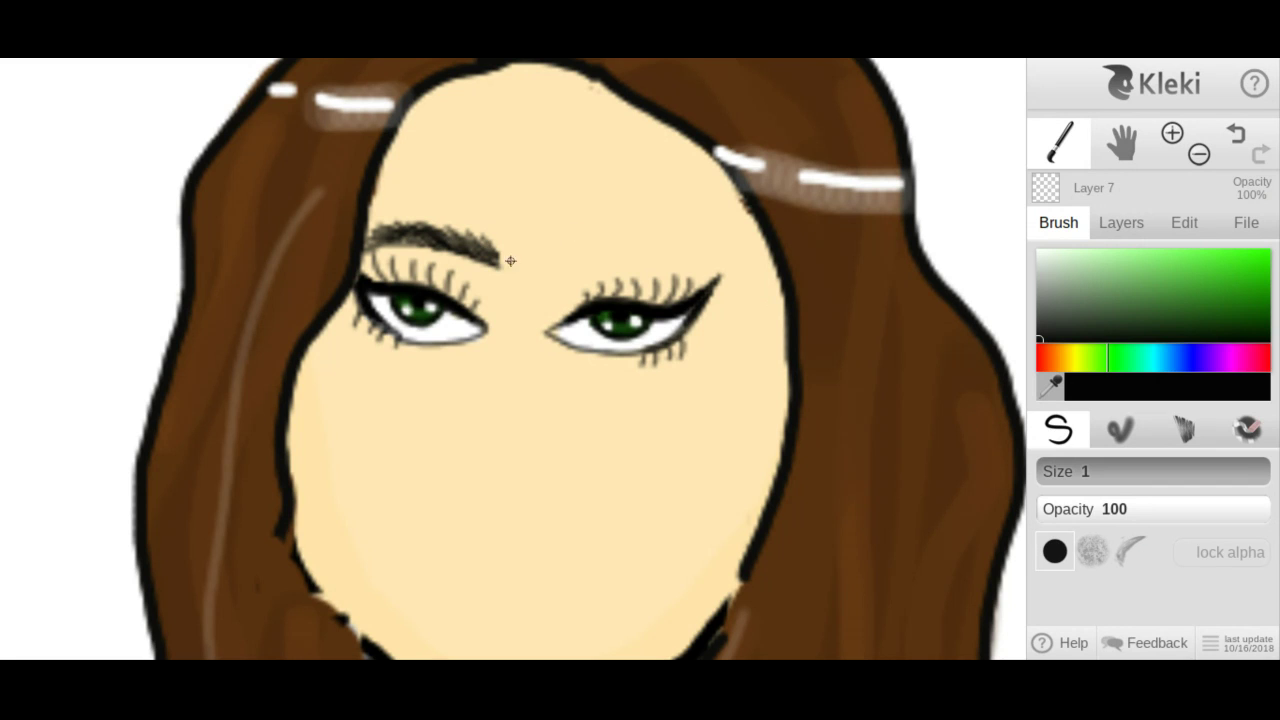
pyautogui.moveTo(500, 262)
pyautogui.mouseDown()
pyautogui.moveTo(497, 241)
pyautogui.moveTo(509, 256)
pyautogui.moveTo(543, 241)
pyautogui.moveTo(554, 270)
pyautogui.moveTo(560, 243)
pyautogui.moveTo(556, 259)
pyautogui.moveTo(606, 245)
pyautogui.moveTo(583, 264)
pyautogui.moveTo(637, 239)
pyautogui.mouseUp()
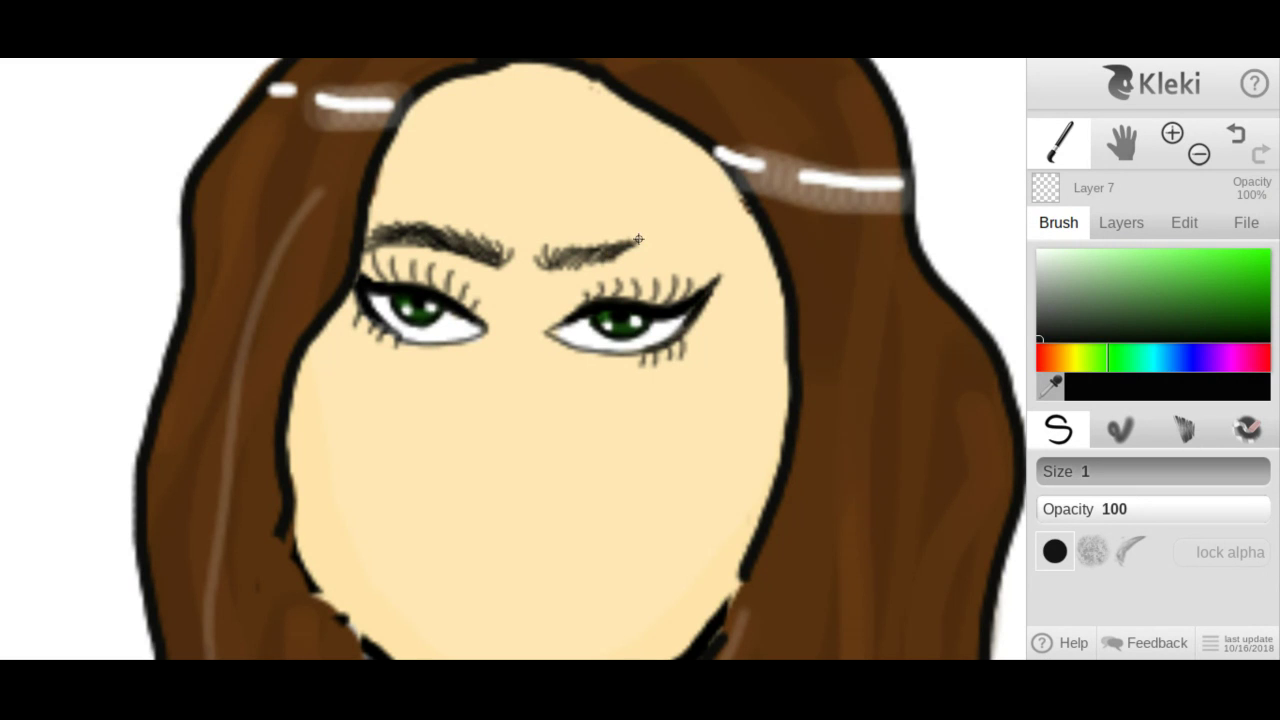
pyautogui.moveTo(565, 261); pyautogui.dragTo(637, 240)
pyautogui.moveTo(591, 254)
pyautogui.mouseDown()
pyautogui.moveTo(656, 241)
pyautogui.moveTo(637, 258)
pyautogui.moveTo(662, 244)
pyautogui.moveTo(644, 260)
pyautogui.moveTo(680, 241)
pyautogui.moveTo(660, 258)
pyautogui.moveTo(696, 251)
pyautogui.moveTo(672, 251)
pyautogui.moveTo(714, 266)
pyautogui.moveTo(692, 256)
pyautogui.mouseUp()
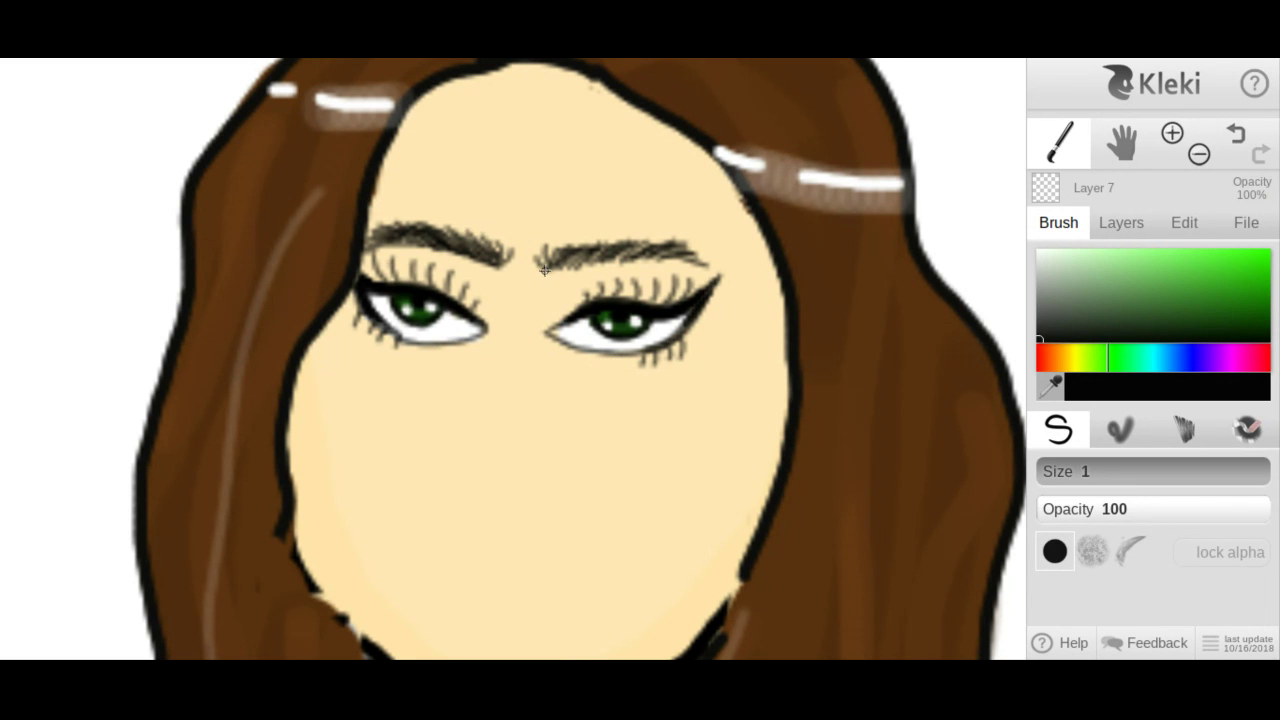
pyautogui.moveTo(548, 268); pyautogui.dragTo(692, 258)
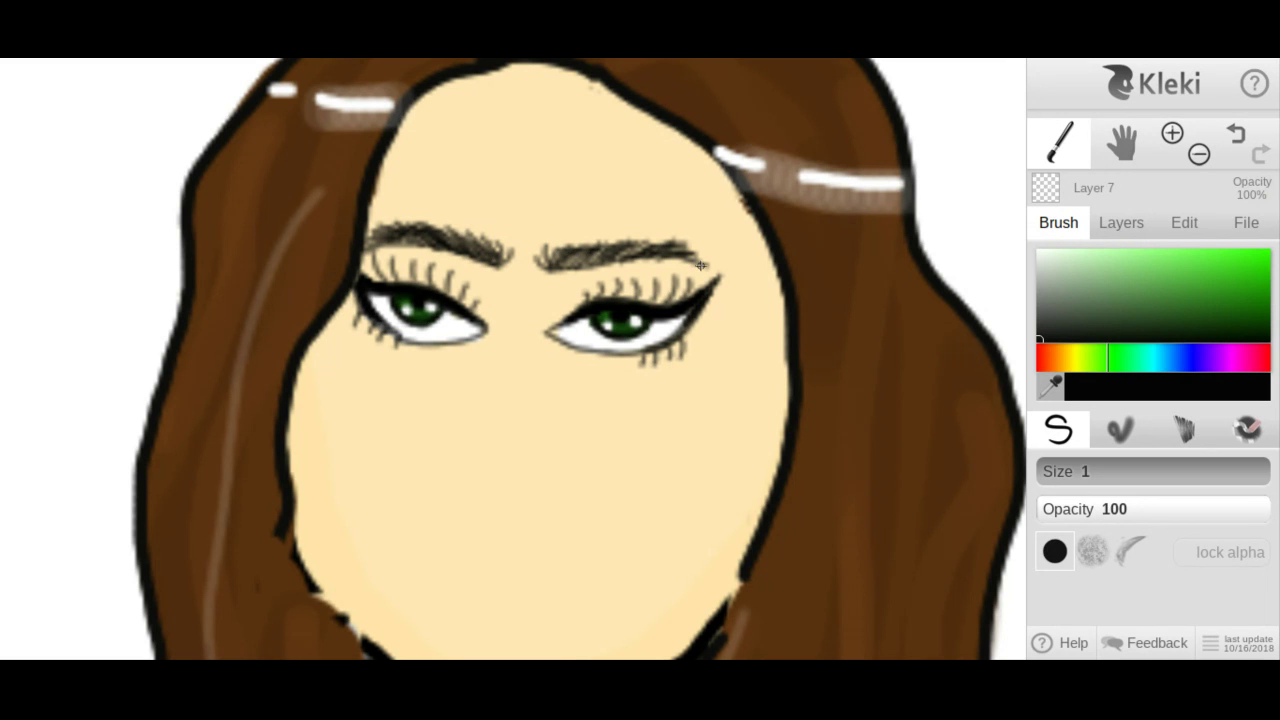
pyautogui.moveTo(374, 243); pyautogui.dragTo(401, 240)
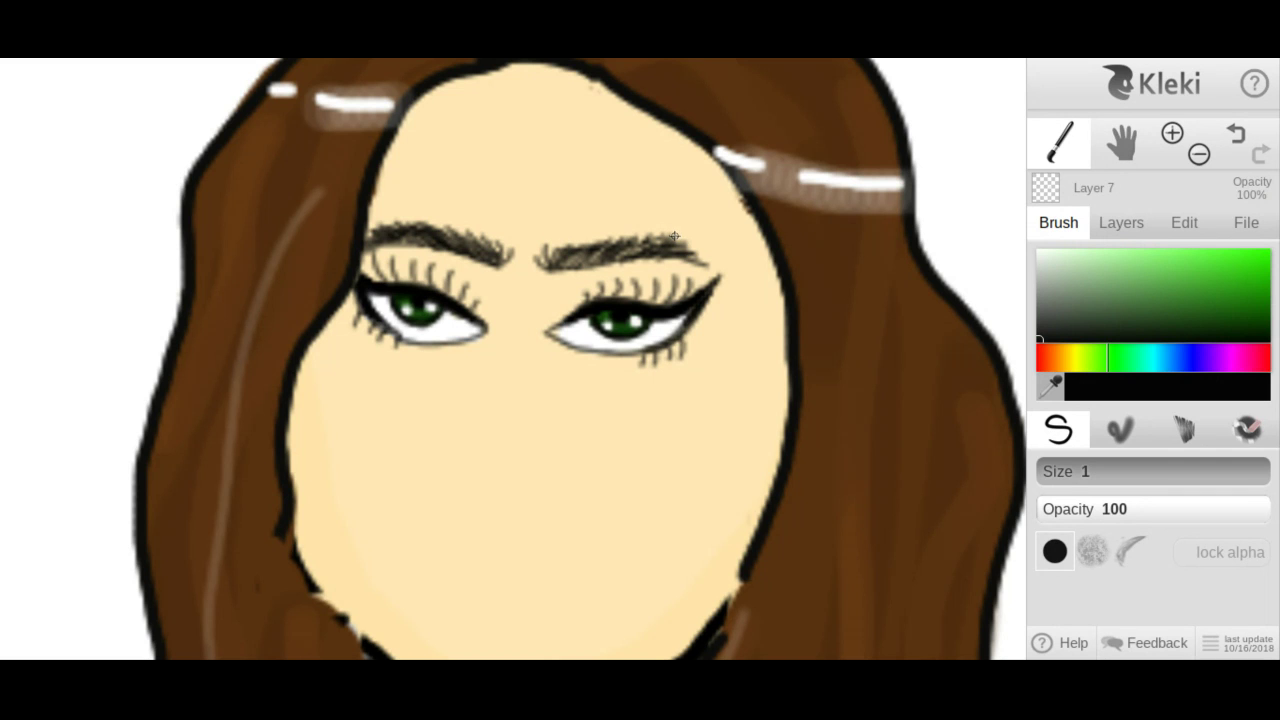
# Shade both eyebrows with soft black strokes at opacity 7, using brush size 7.2 and then 6.3.
pyautogui.click(1060, 477)
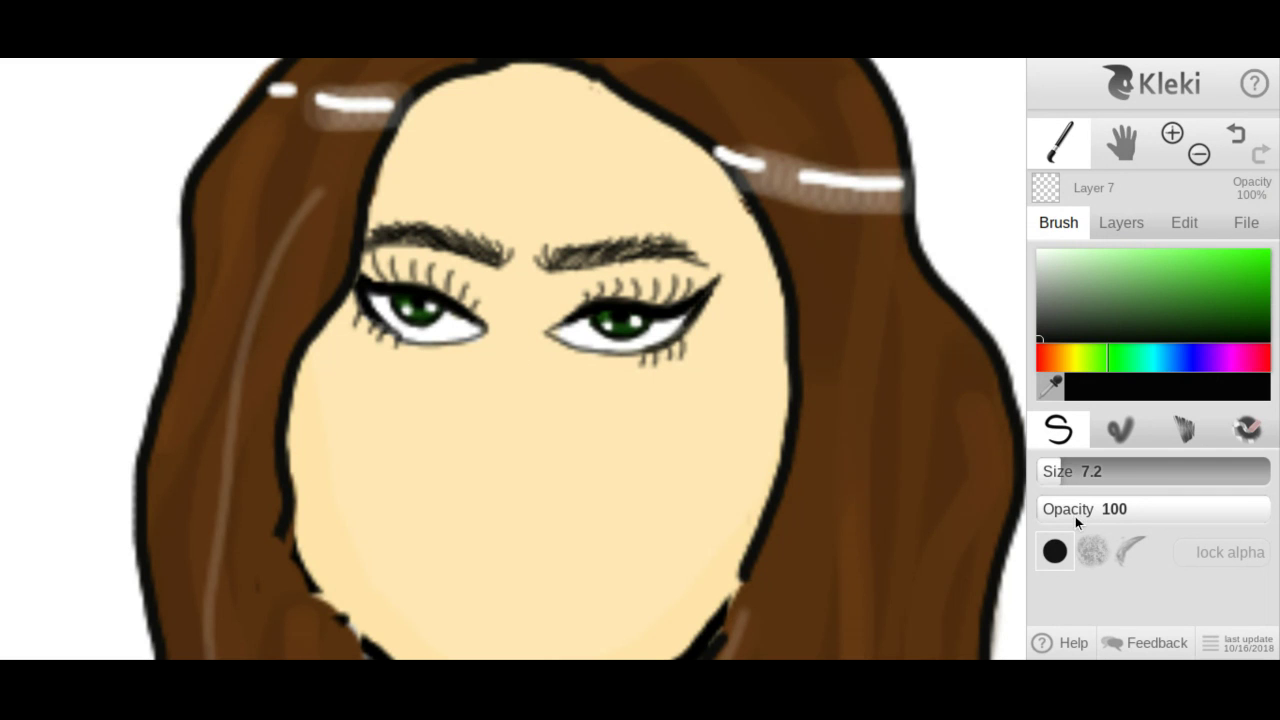
pyautogui.click(1078, 515)
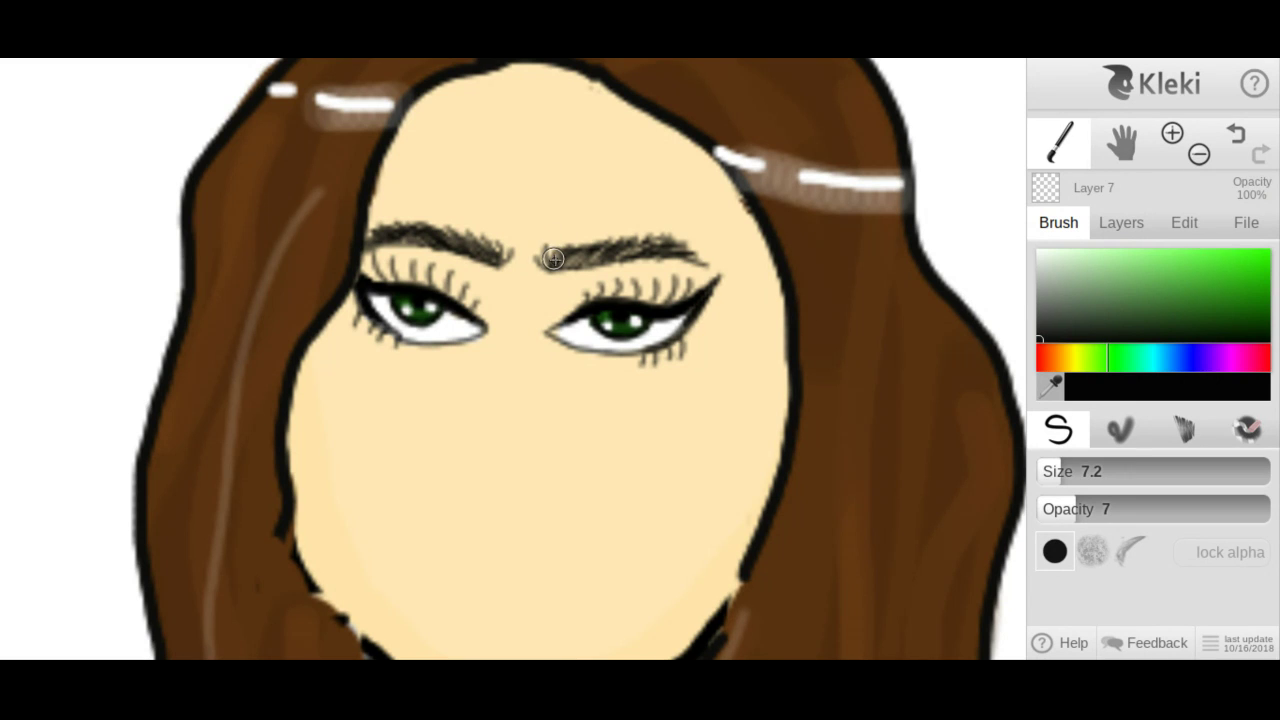
pyautogui.moveTo(548, 262); pyautogui.dragTo(688, 250)
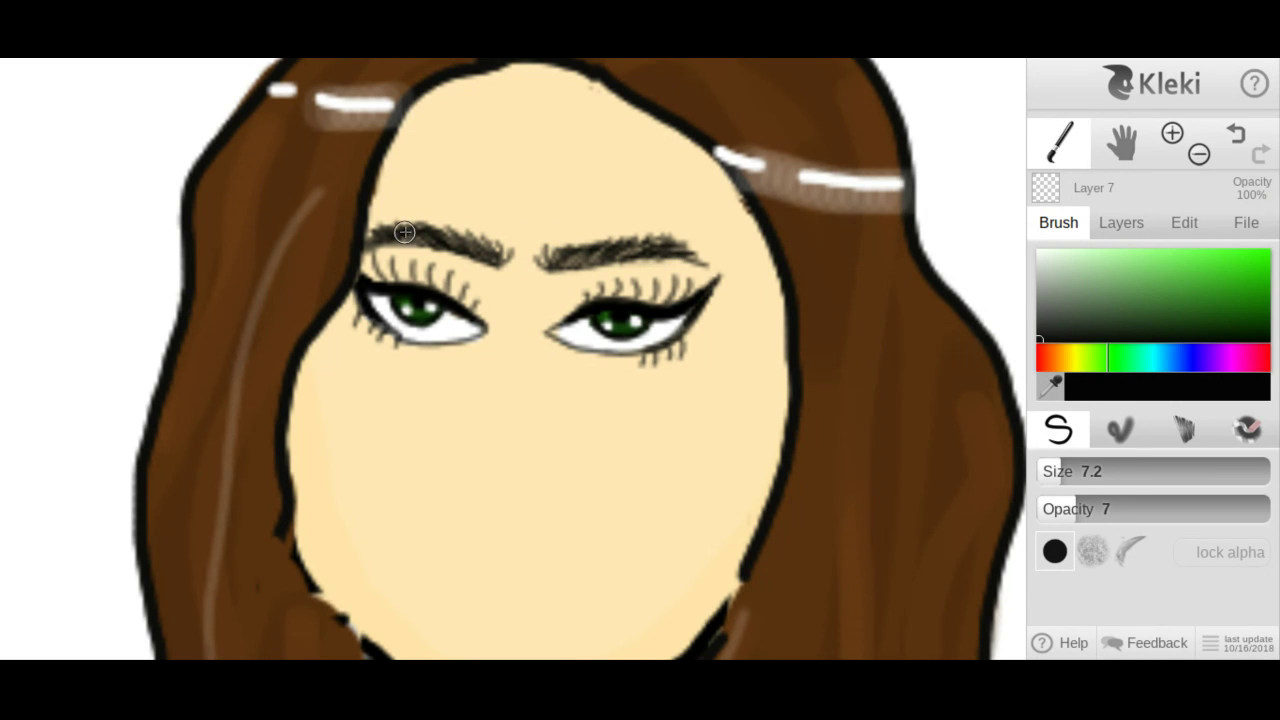
pyautogui.moveTo(398, 232); pyautogui.dragTo(492, 247)
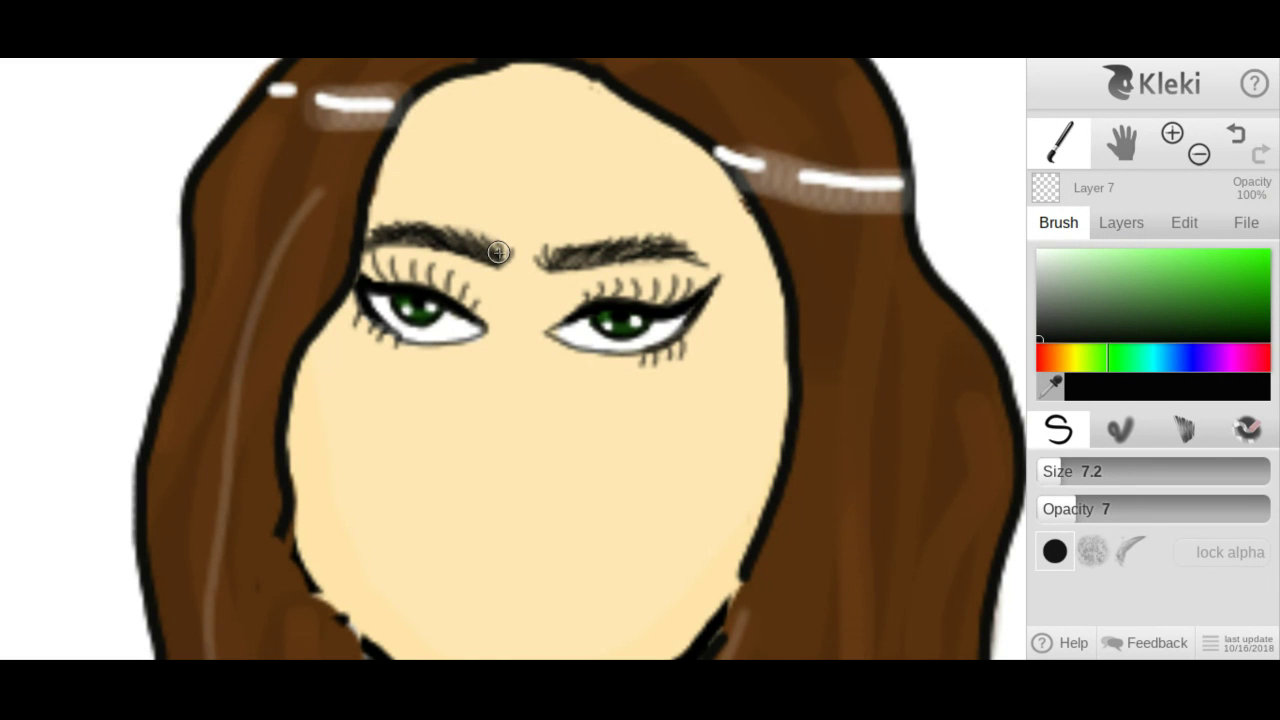
pyautogui.click(1057, 479)
pyautogui.moveTo(553, 258); pyautogui.dragTo(686, 257)
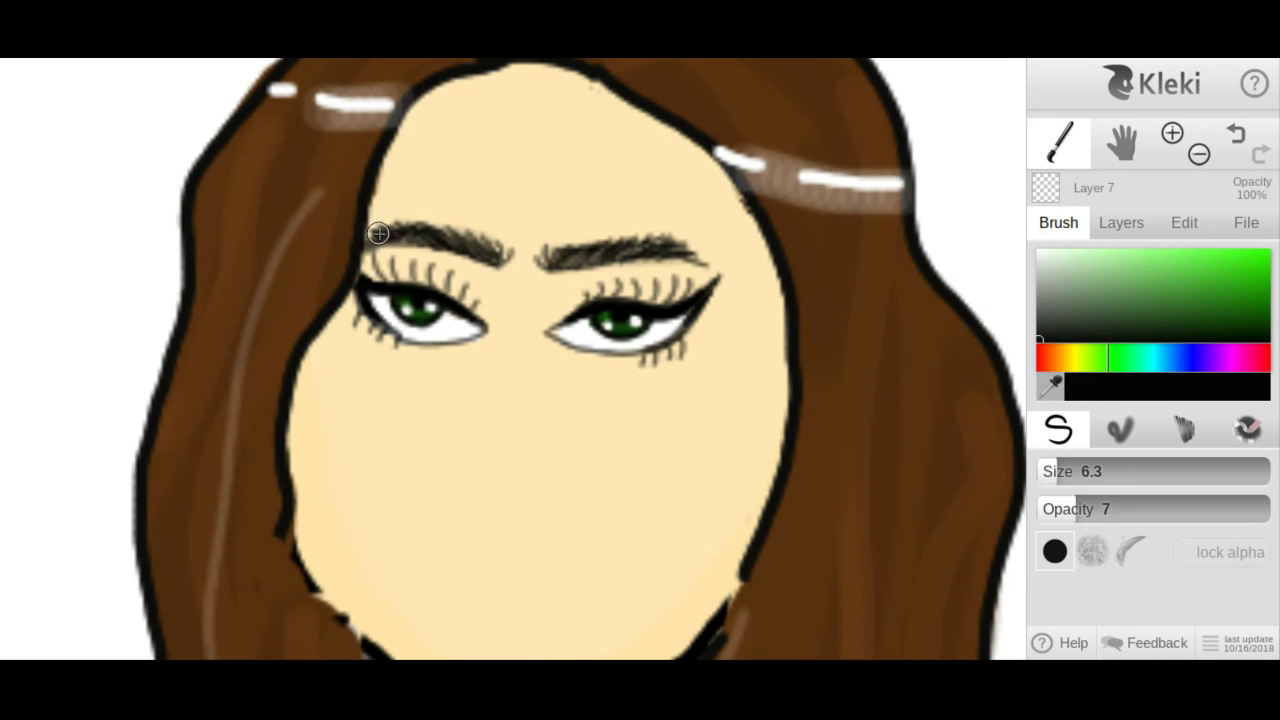
pyautogui.moveTo(372, 234)
pyautogui.mouseDown()
pyautogui.moveTo(427, 236)
pyautogui.moveTo(515, 267)
pyautogui.mouseUp()
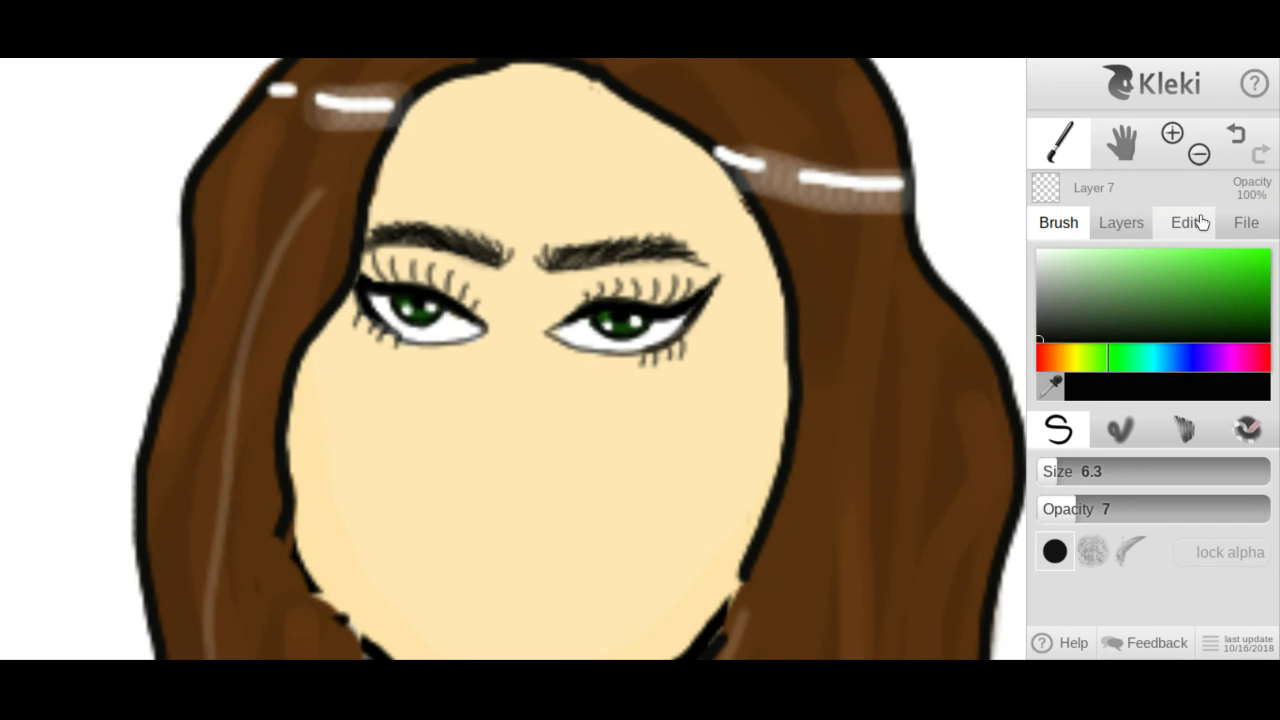
# Retouch the outer corner of the eye beside the face edge with the black pen at size 1 and opacity 100.
pyautogui.click(1247, 428)
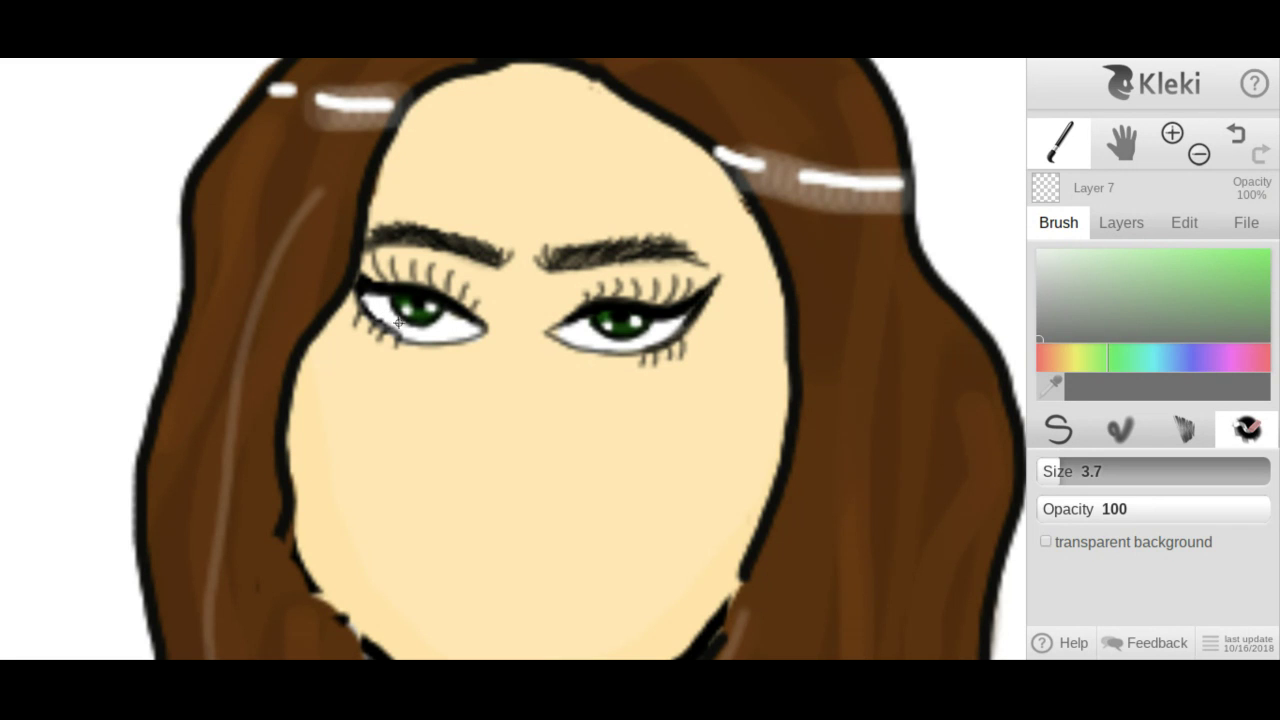
pyautogui.click(1058, 430)
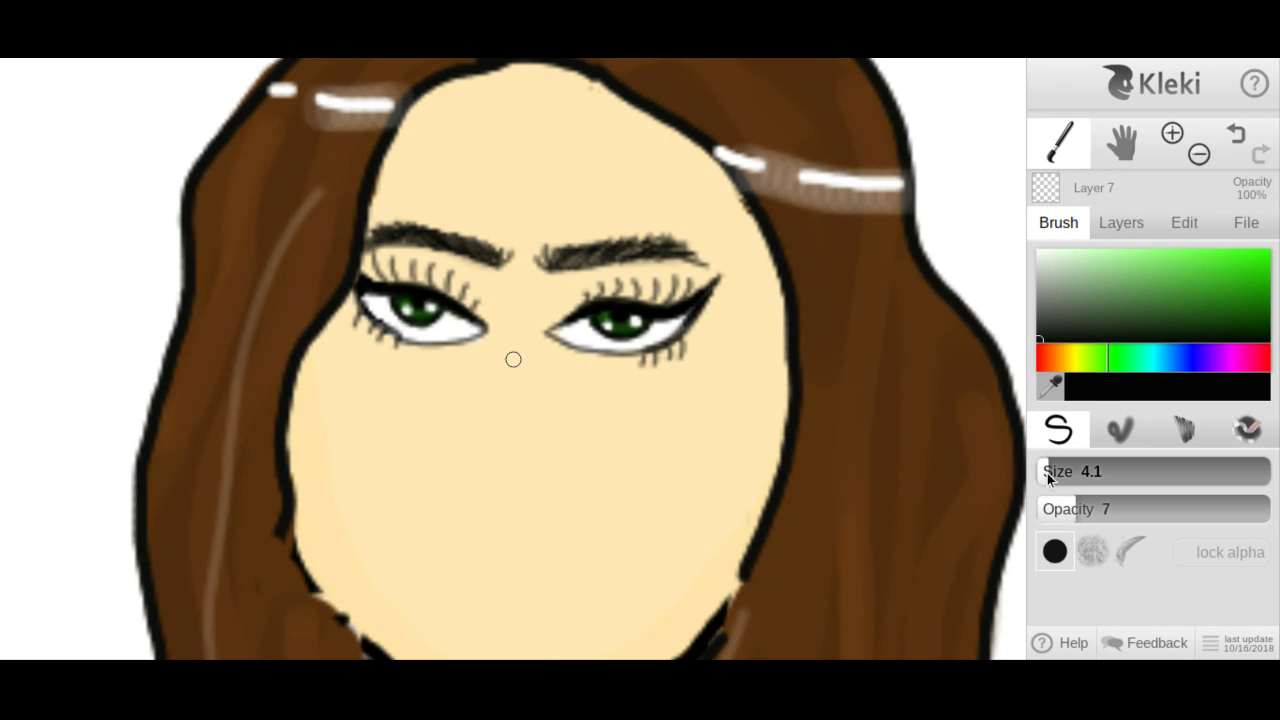
pyautogui.moveTo(1047, 473); pyautogui.dragTo(1038, 473)
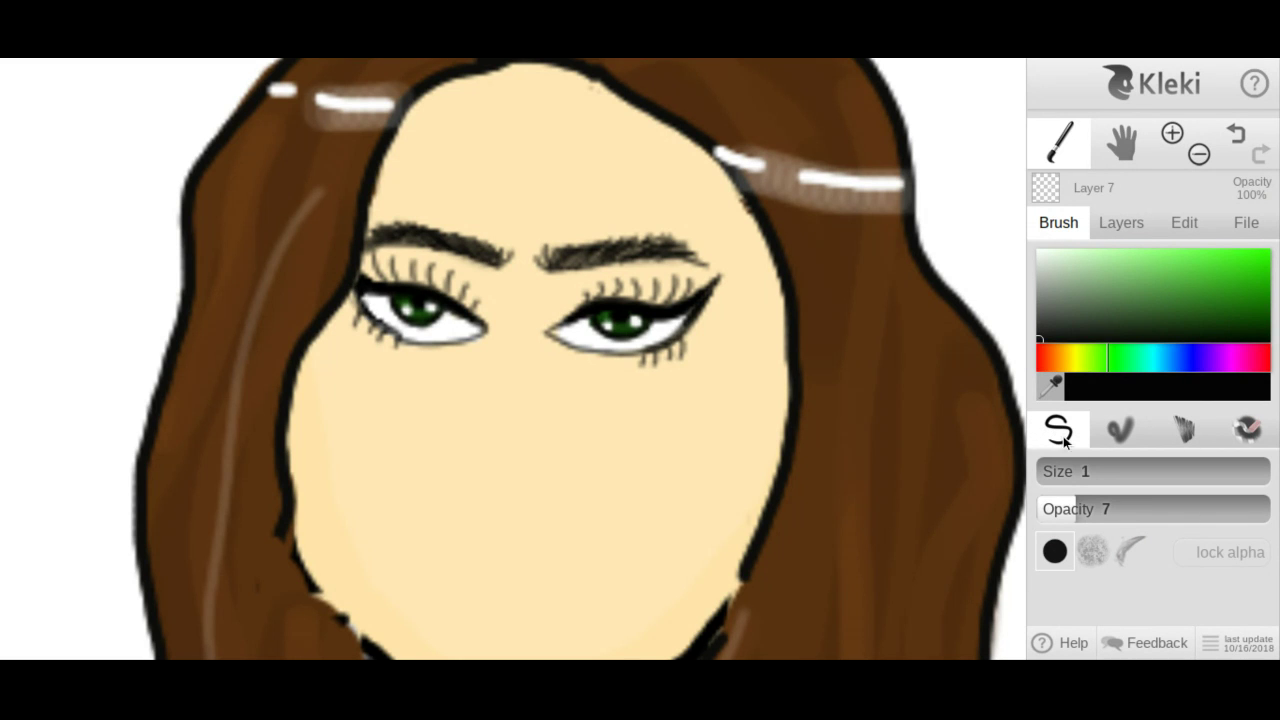
pyautogui.moveTo(1087, 509); pyautogui.dragTo(1270, 509)
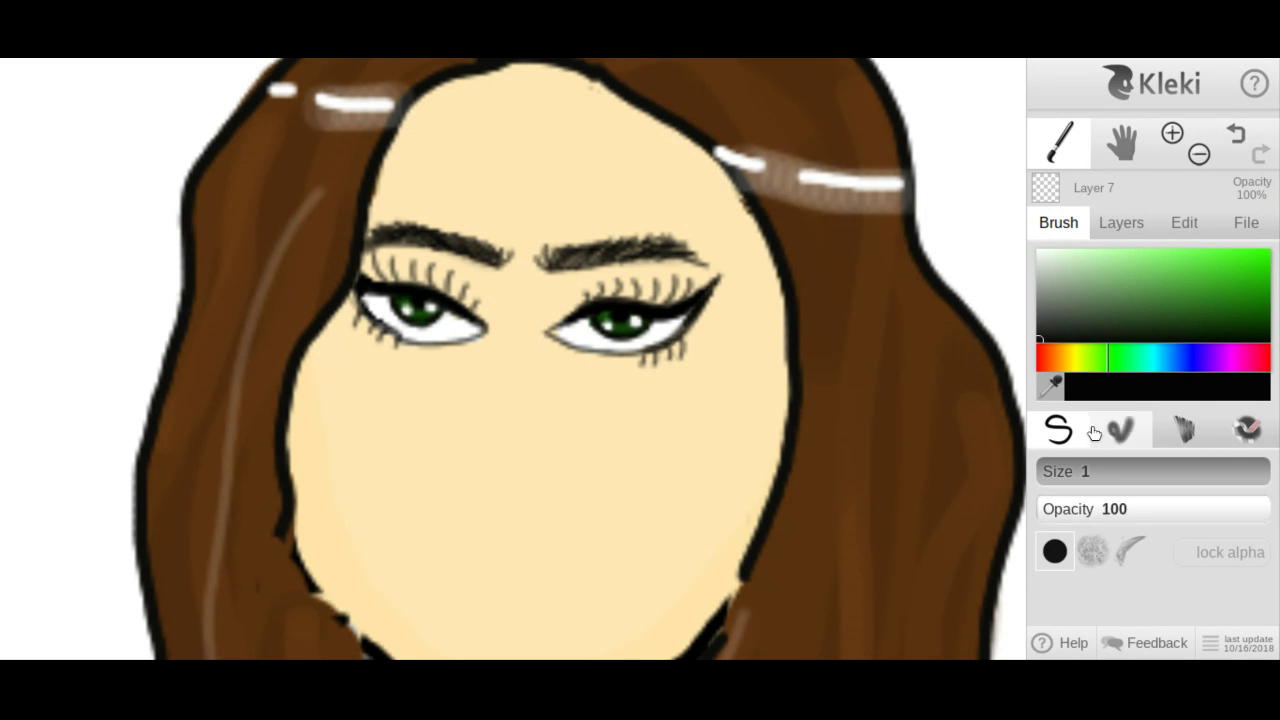
pyautogui.moveTo(365, 280)
pyautogui.mouseDown()
pyautogui.moveTo(365, 317)
pyautogui.moveTo(355, 290)
pyautogui.moveTo(378, 328)
pyautogui.moveTo(410, 344)
pyautogui.mouseUp()
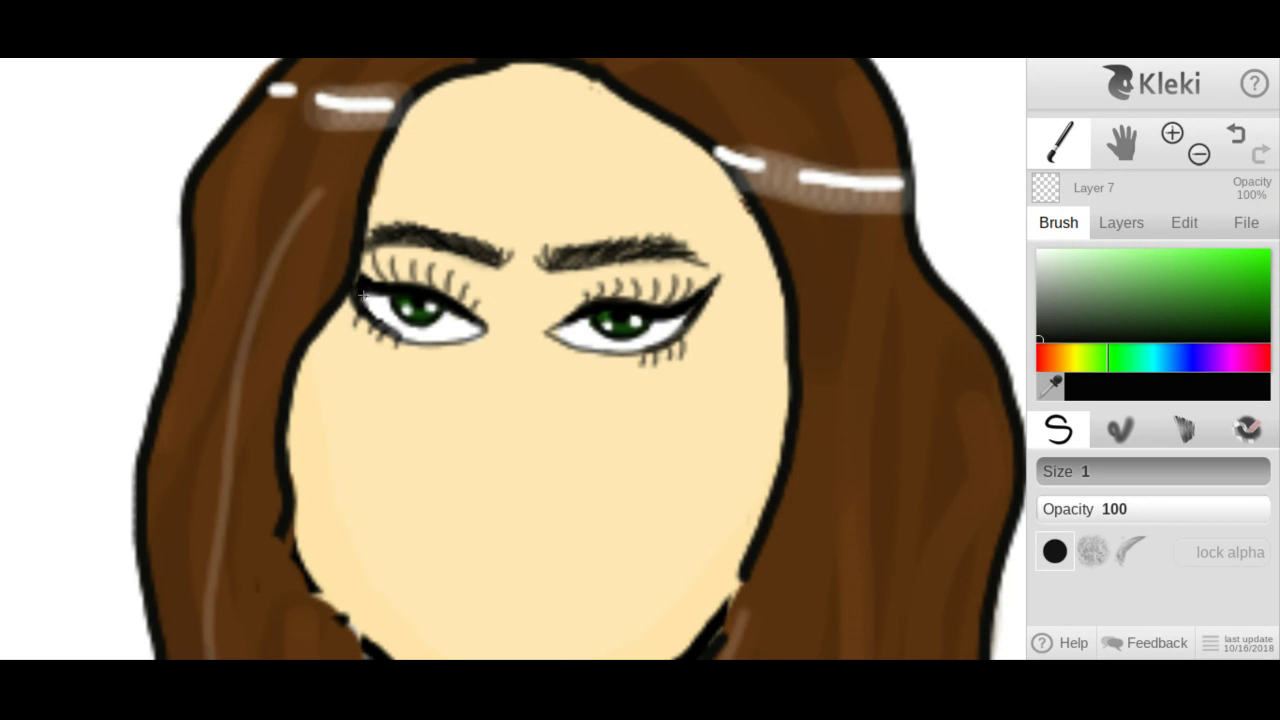
pyautogui.moveTo(360, 295); pyautogui.dragTo(370, 313)
# Close the gaps in the green-eyed woman's jaw outline on both sides of the face with black strokes at size 4.3.
pyautogui.click(1122, 143)
pyautogui.moveTo(550, 571); pyautogui.dragTo(610, 265)
pyautogui.click(1058, 482)
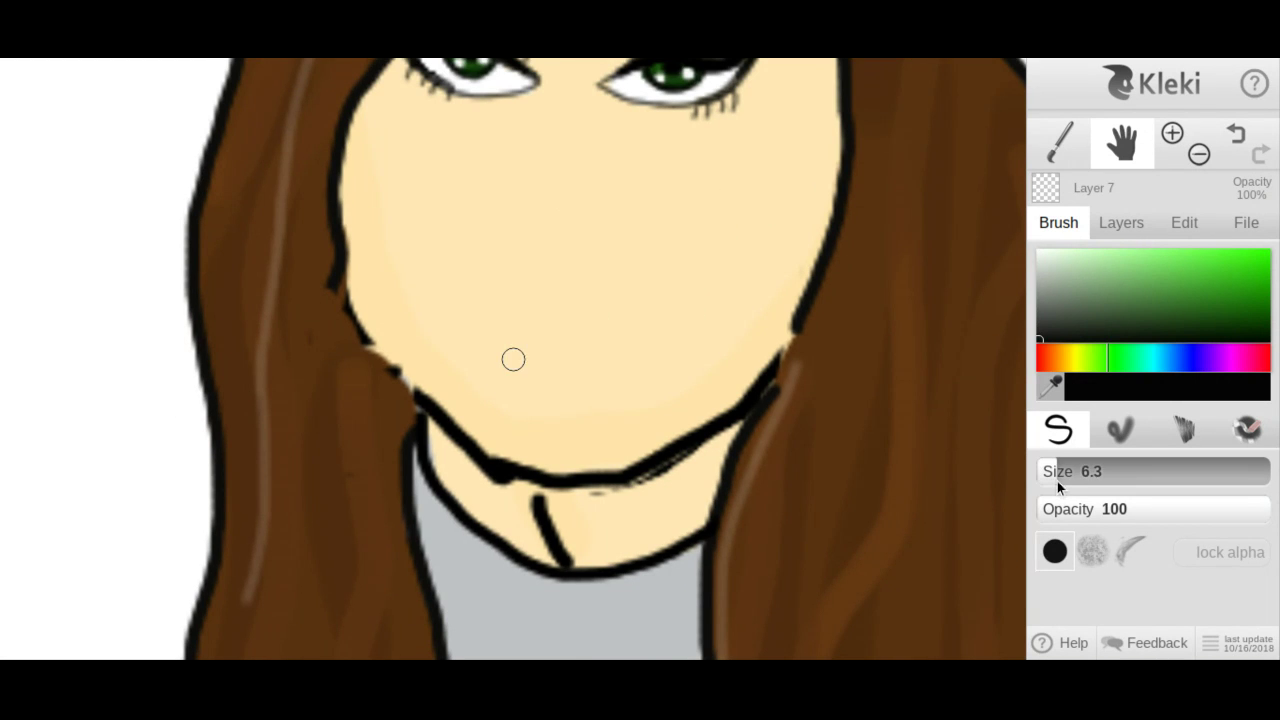
pyautogui.click(1061, 134)
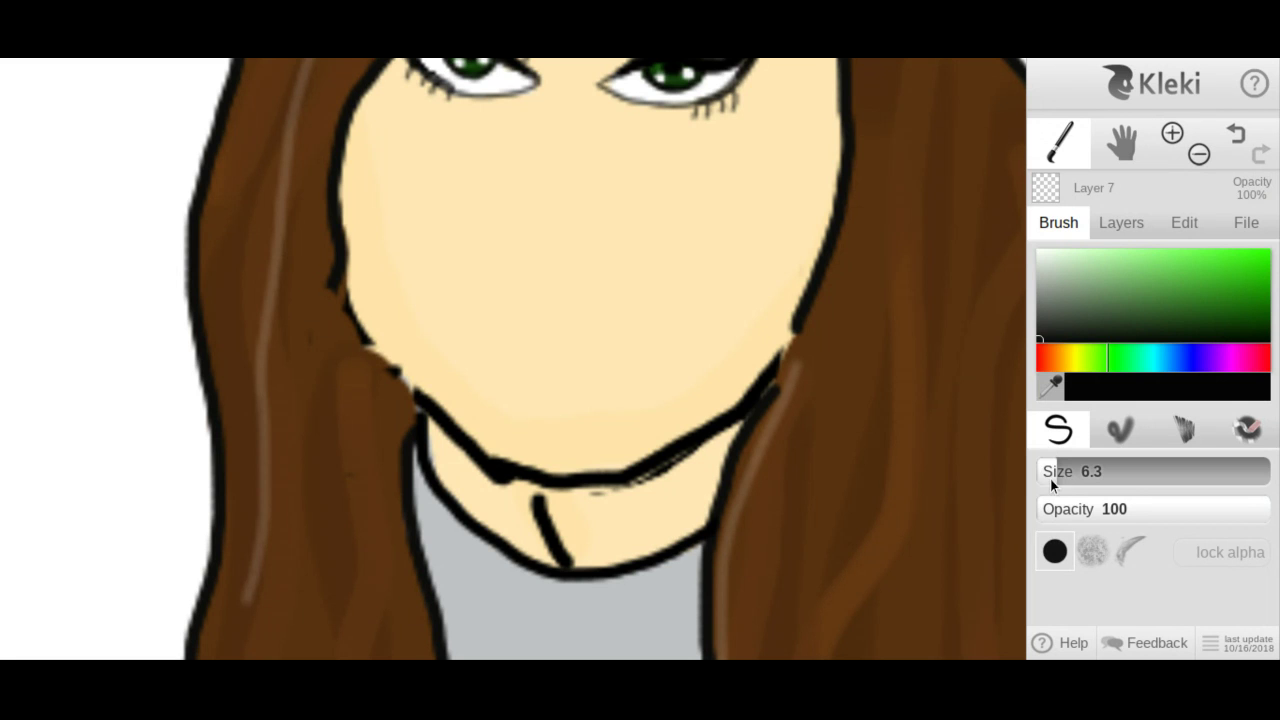
pyautogui.click(1049, 477)
pyautogui.moveTo(330, 278); pyautogui.dragTo(413, 390)
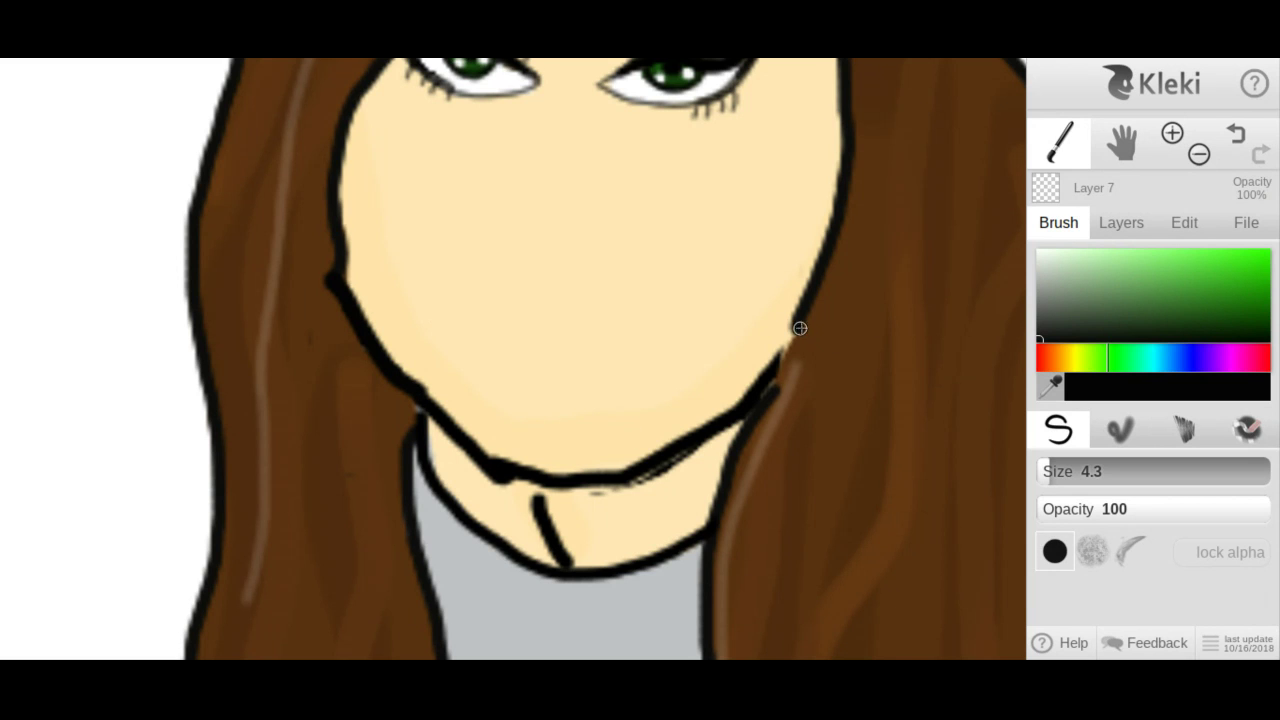
pyautogui.moveTo(794, 326); pyautogui.dragTo(760, 397)
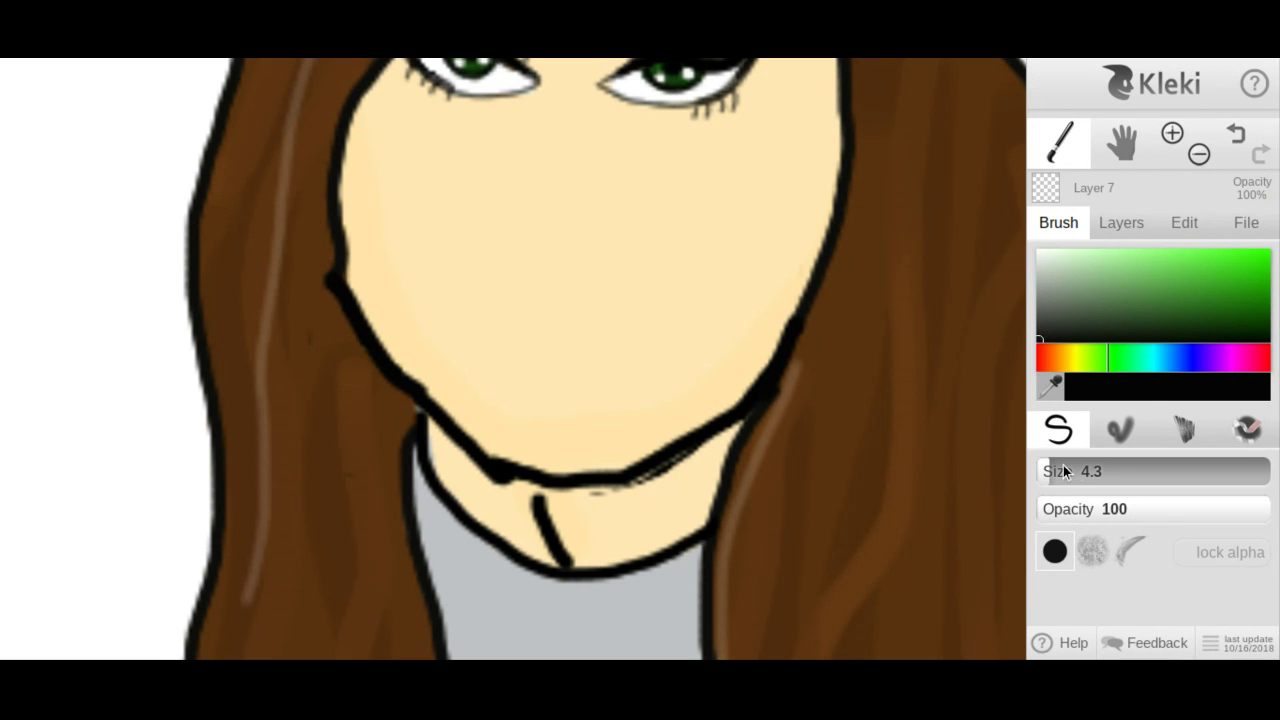
# Set the pen size to 1 and add a new layer directly above Layer 7.
pyautogui.moveTo(1046, 473); pyautogui.dragTo(995, 465)
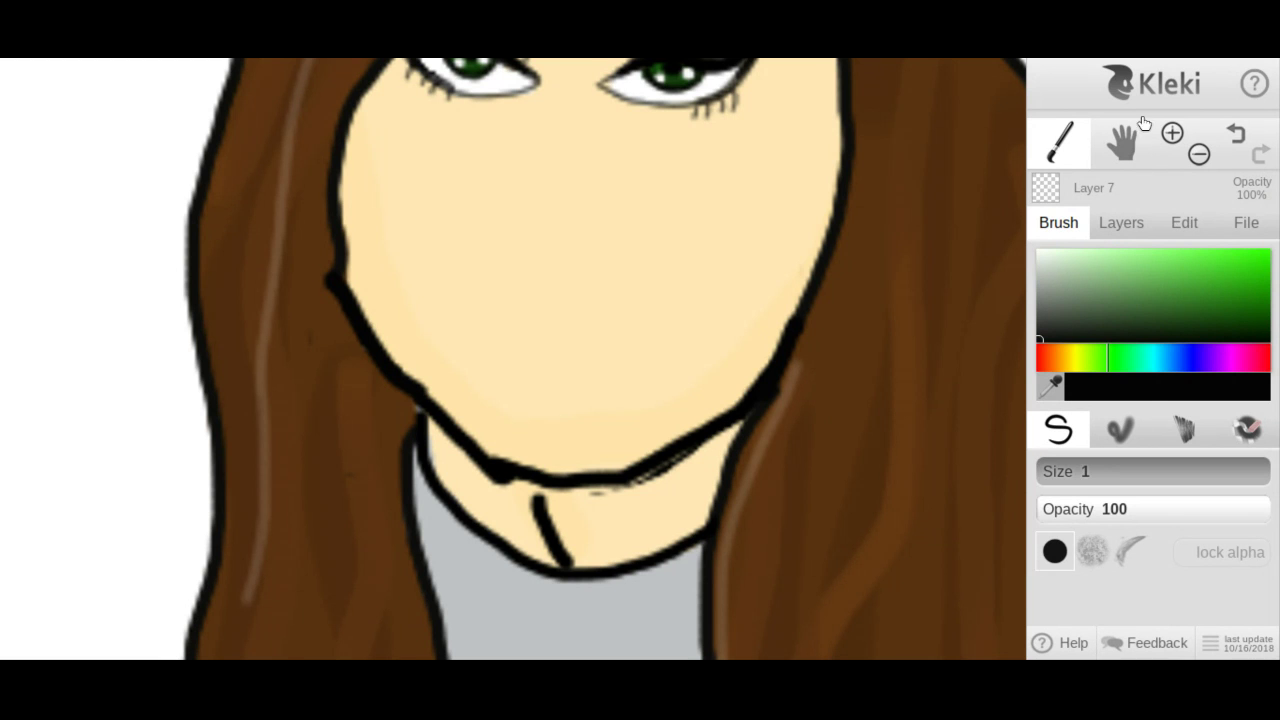
pyautogui.click(1125, 143)
pyautogui.moveTo(683, 212); pyautogui.dragTo(650, 463)
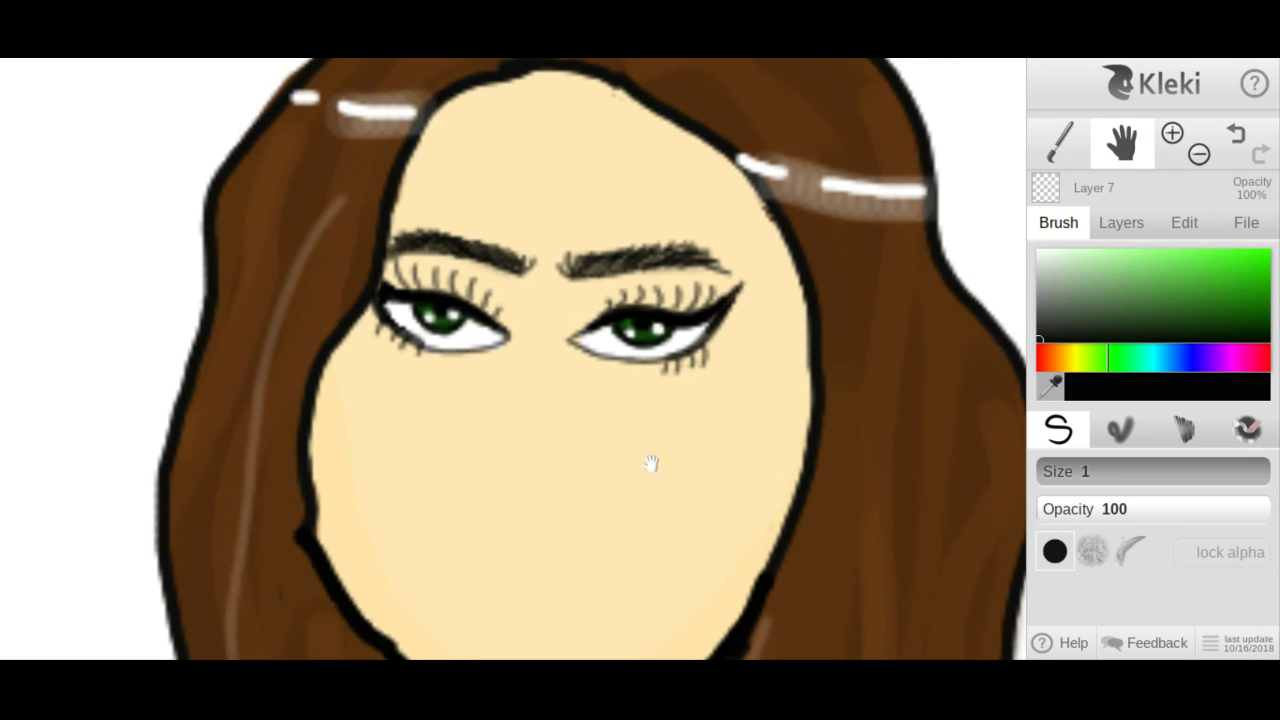
pyautogui.click(1092, 427)
pyautogui.click(1058, 428)
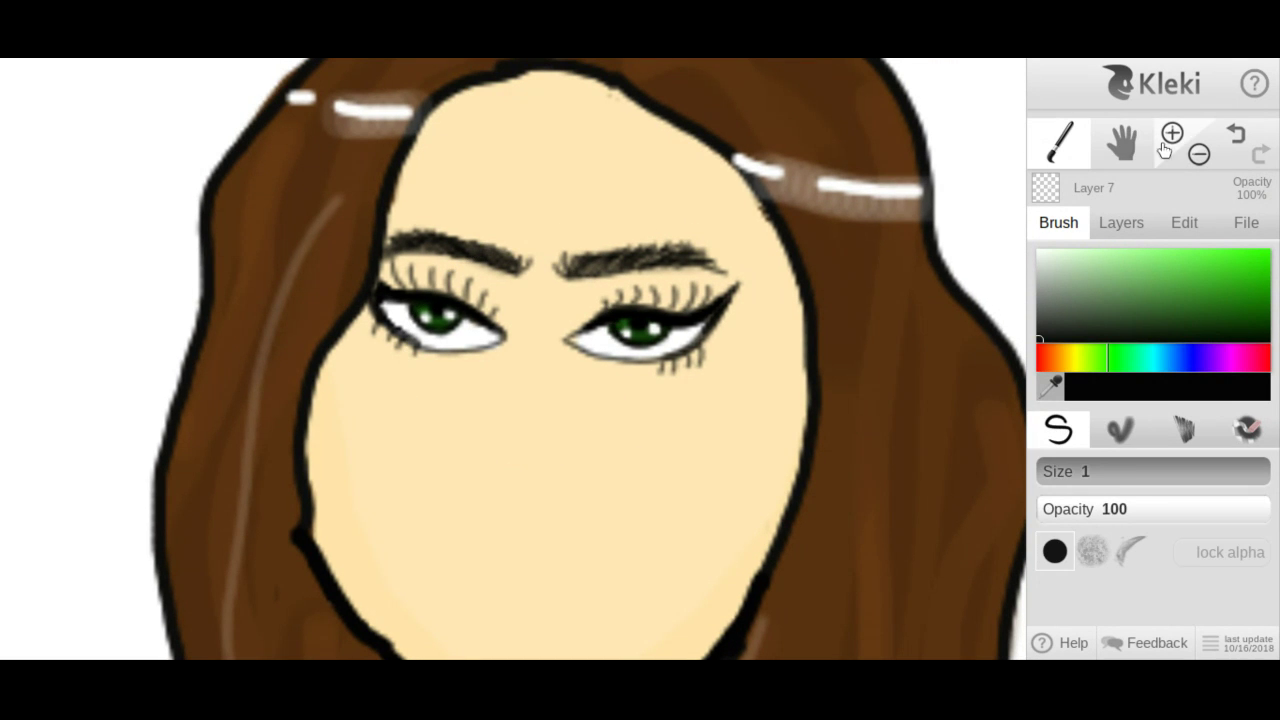
pyautogui.click(1142, 226)
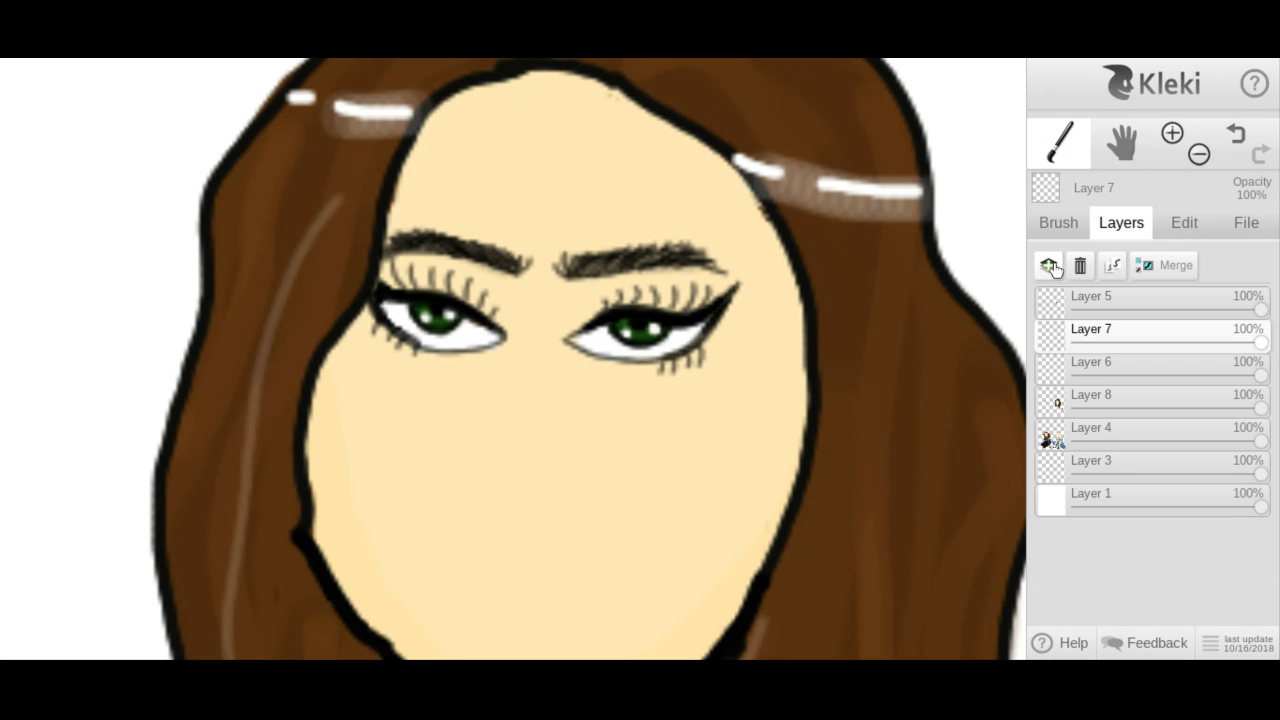
pyautogui.click(1050, 266)
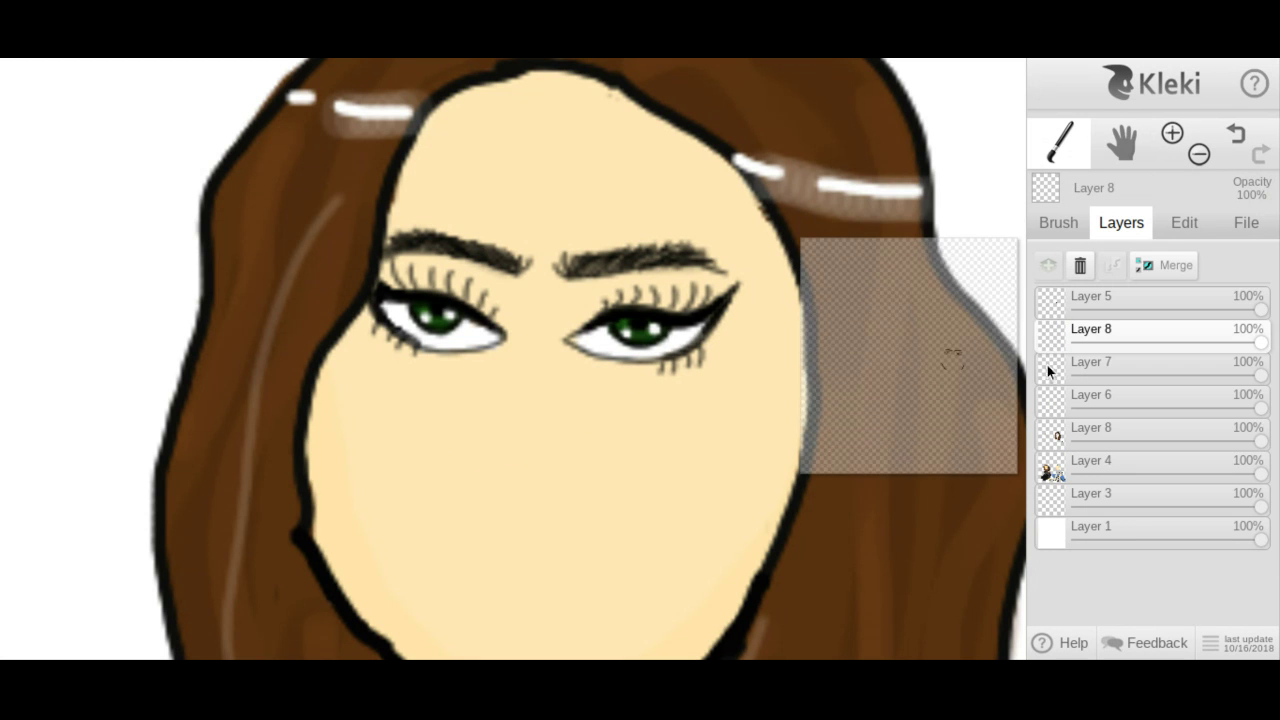
# Merge Layer 7 into Layer 6, and that merged layer into the hair layer below, using source-over mode.
pyautogui.click(1080, 363)
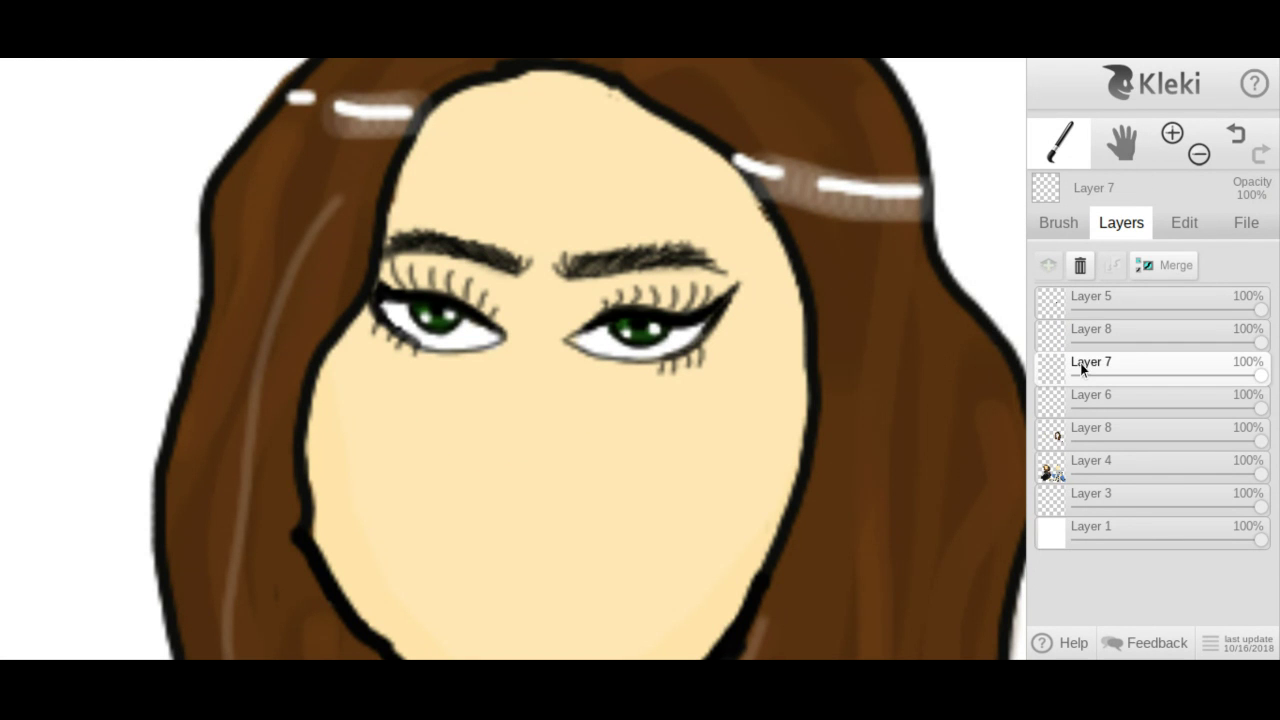
pyautogui.click(1168, 268)
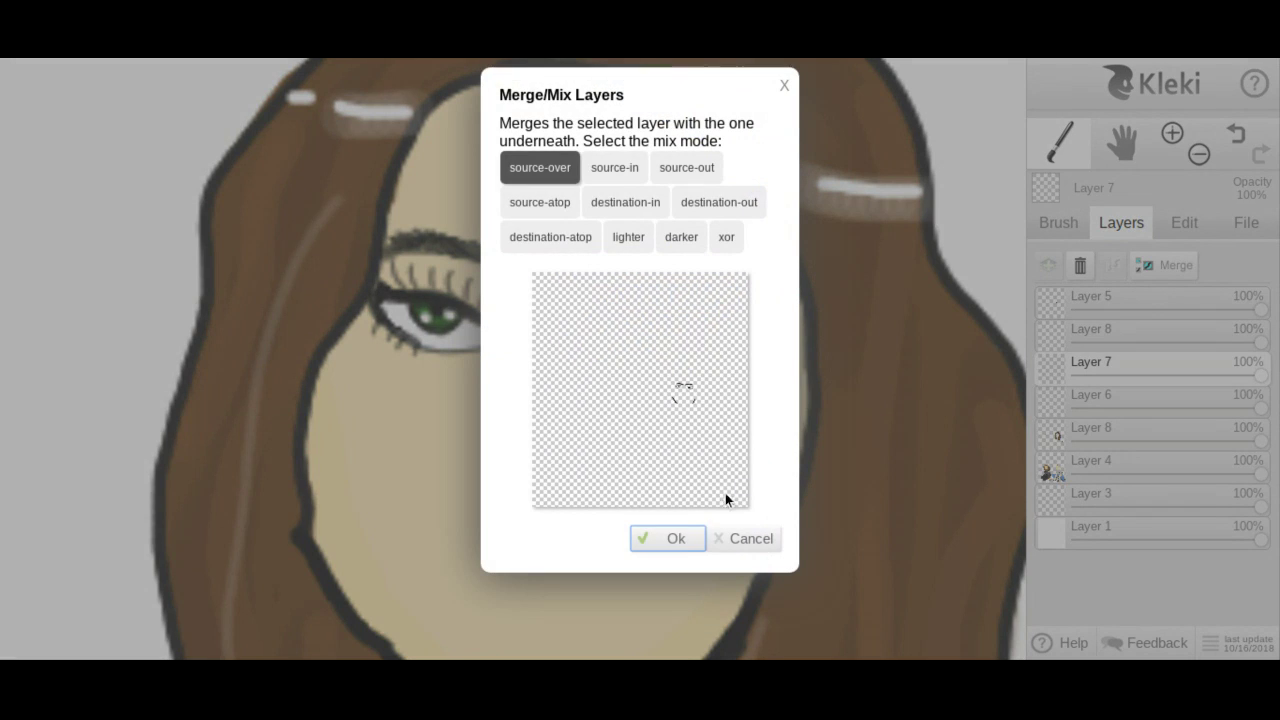
pyautogui.click(693, 538)
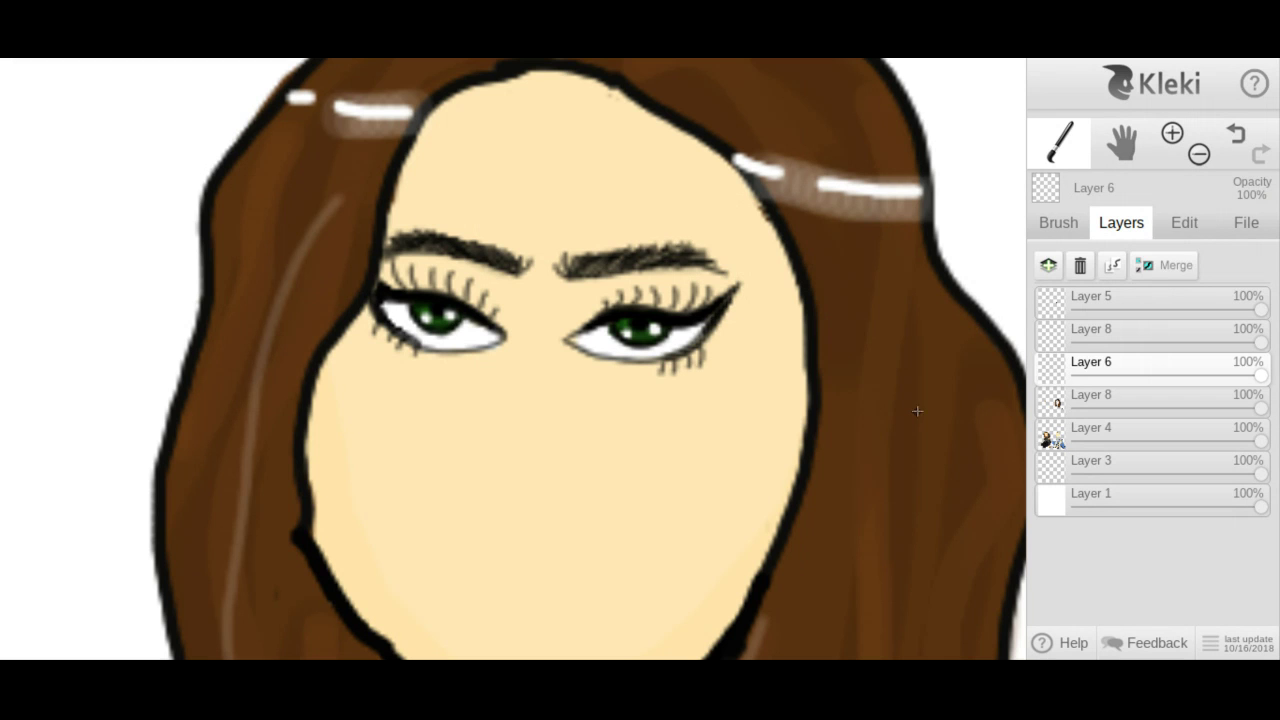
pyautogui.click(1165, 265)
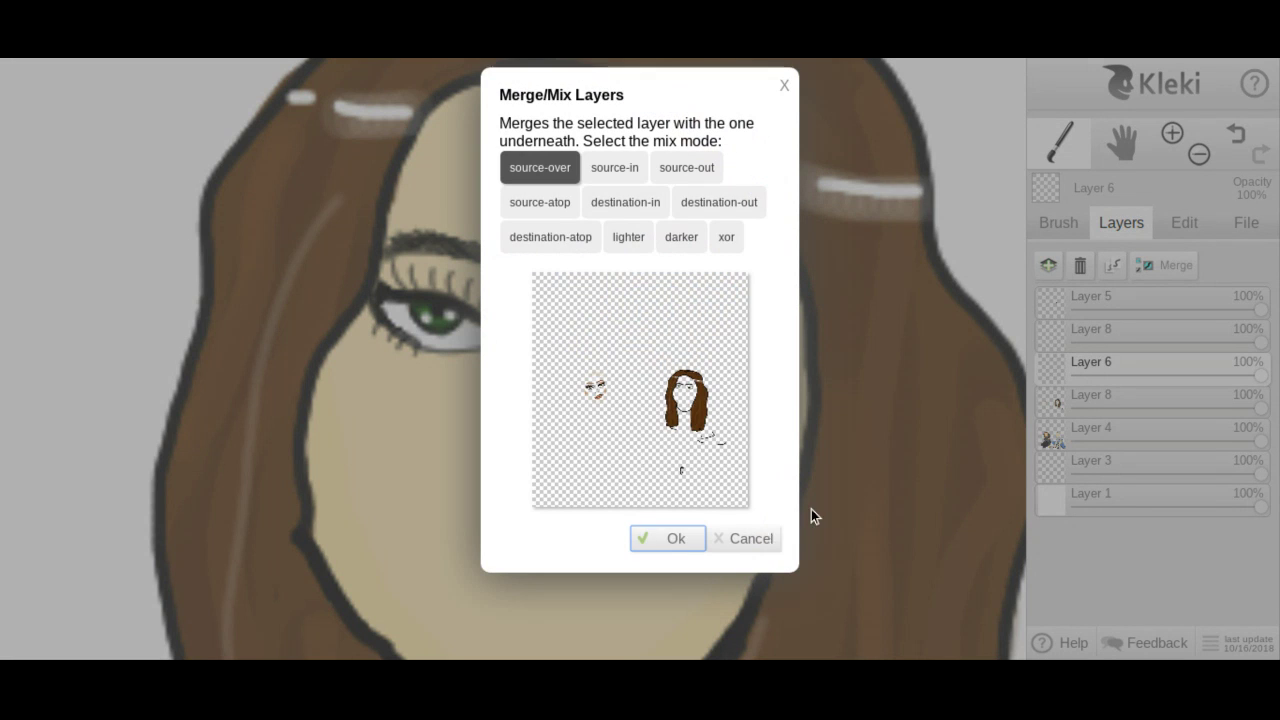
pyautogui.click(689, 537)
pyautogui.click(1062, 227)
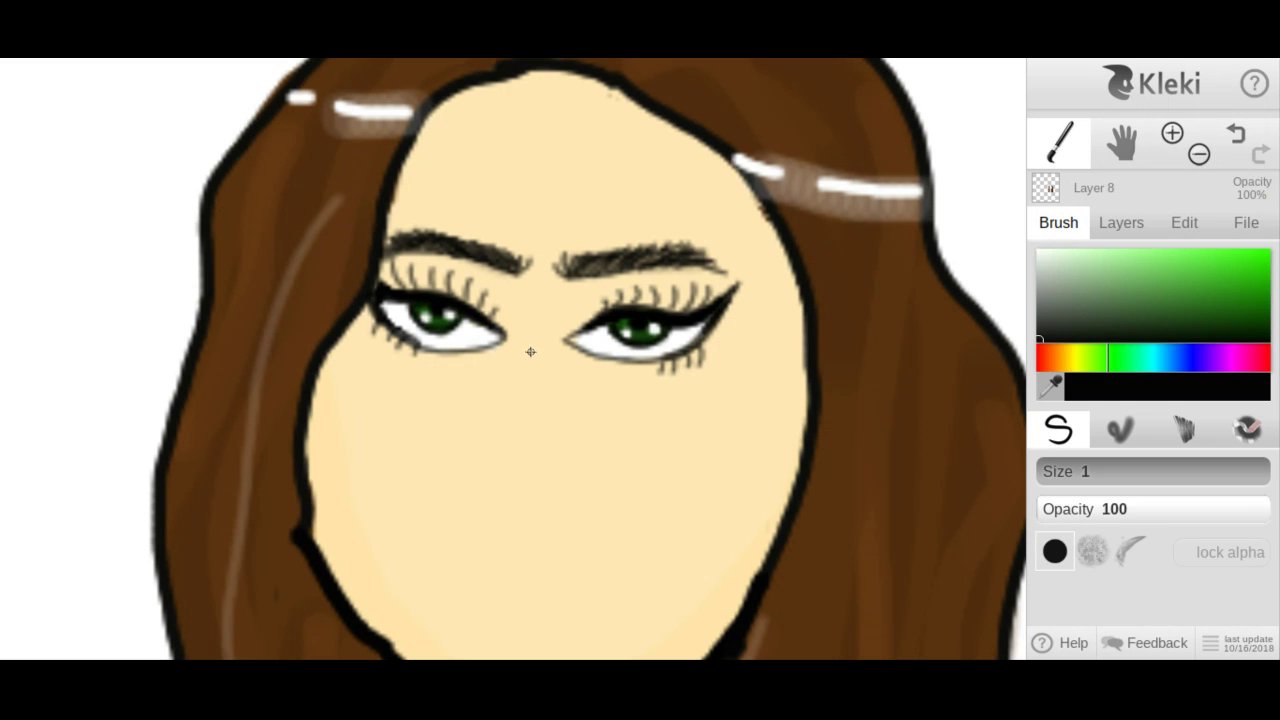
pyautogui.moveTo(520, 317); pyautogui.dragTo(488, 399)
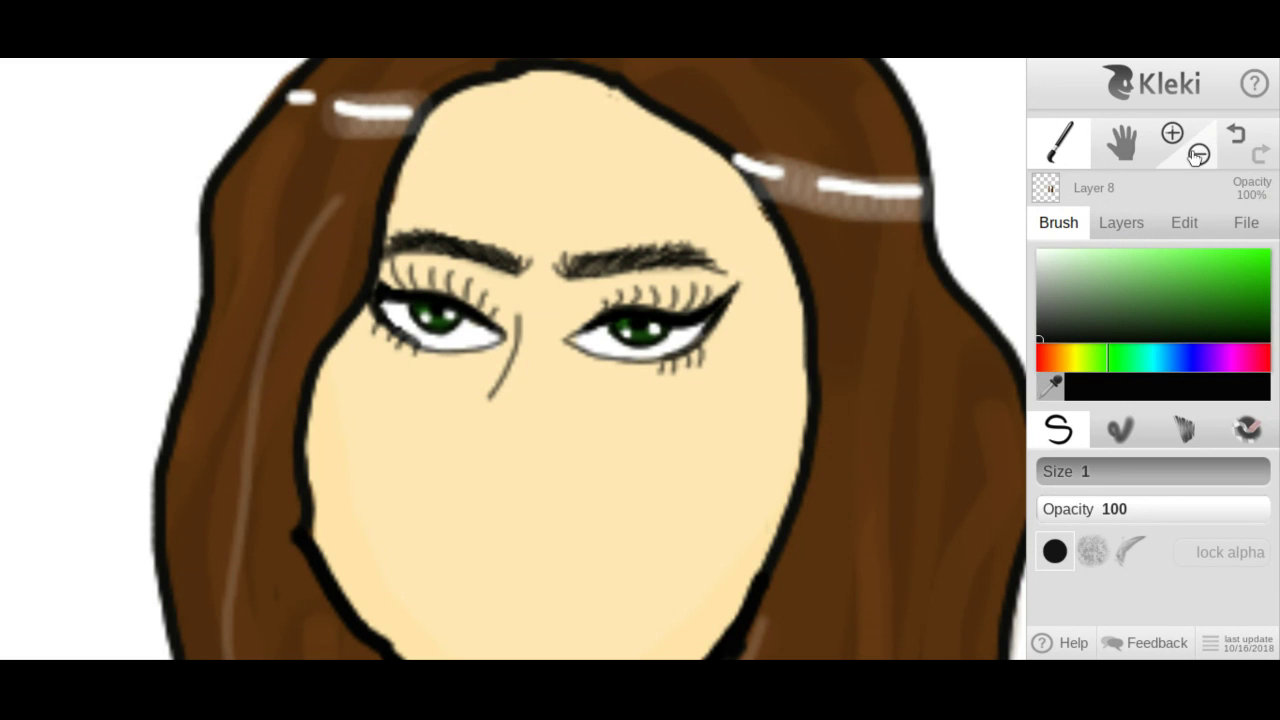
pyautogui.click(1236, 134)
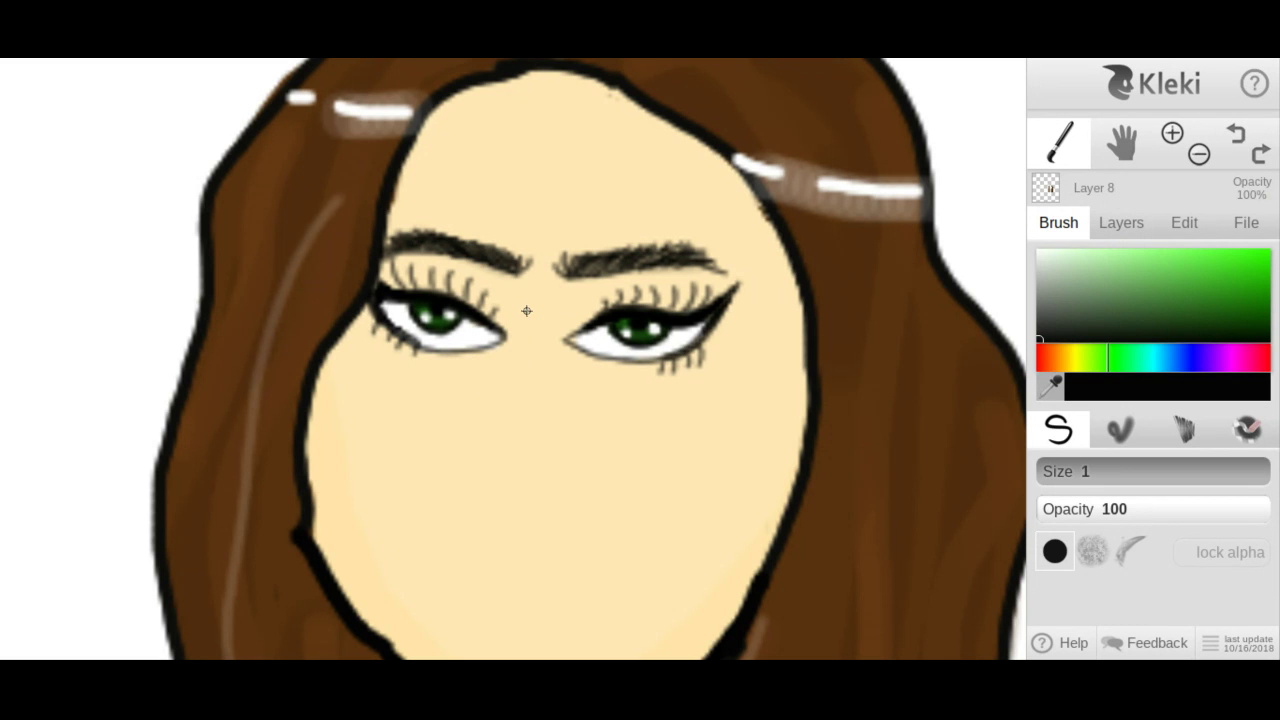
pyautogui.click(526, 311)
pyautogui.click(1236, 134)
# Draw the nose with thin black lines for nostrils, tip and both bridge sides, trimming the long bridge line's lower end with the size 3.7 eraser.
pyautogui.moveTo(511, 300)
pyautogui.mouseDown()
pyautogui.moveTo(509, 388)
pyautogui.moveTo(482, 440)
pyautogui.moveTo(565, 448)
pyautogui.moveTo(580, 437)
pyautogui.moveTo(568, 415)
pyautogui.mouseUp()
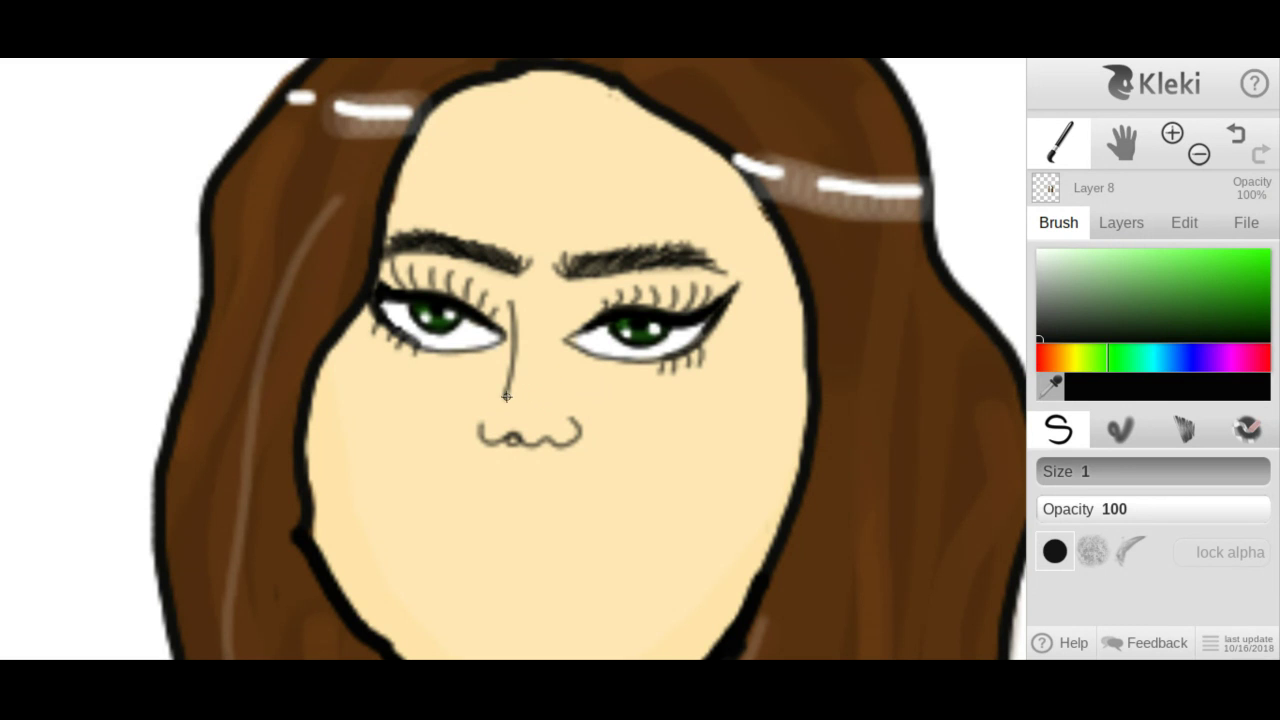
pyautogui.moveTo(506, 397); pyautogui.dragTo(538, 393)
pyautogui.click(1245, 441)
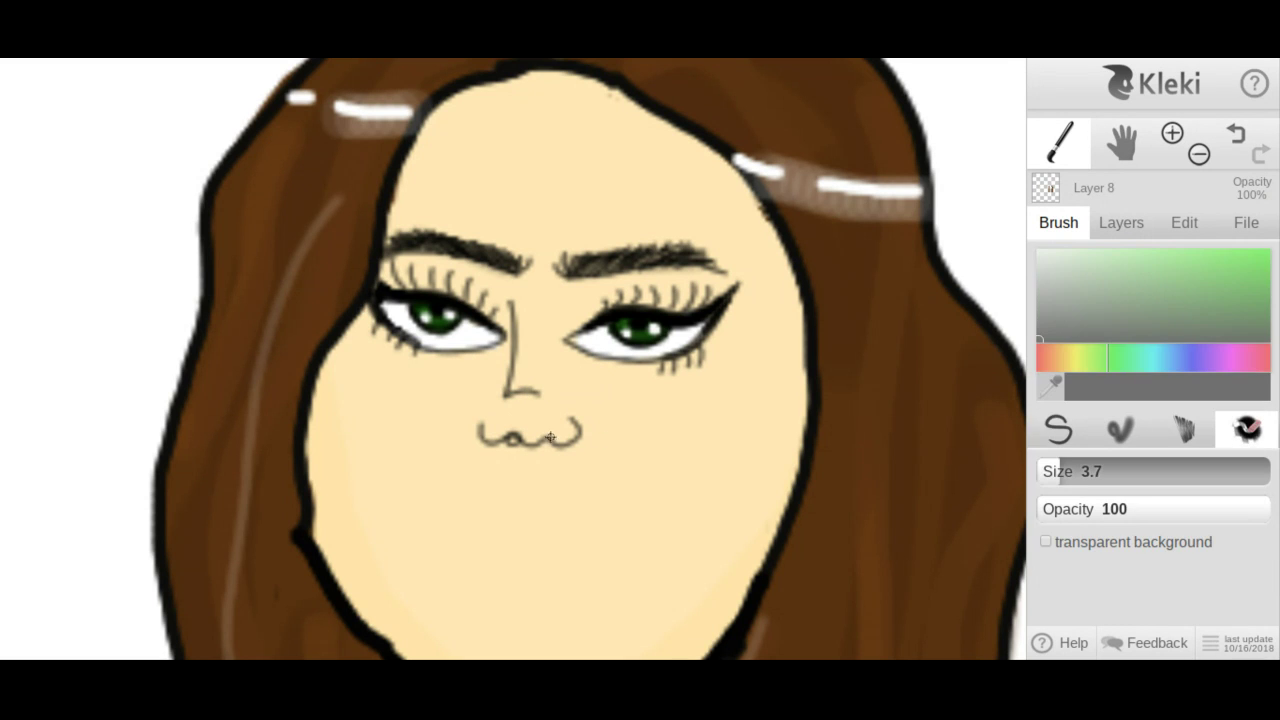
pyautogui.moveTo(497, 393); pyautogui.dragTo(526, 378)
pyautogui.click(1060, 438)
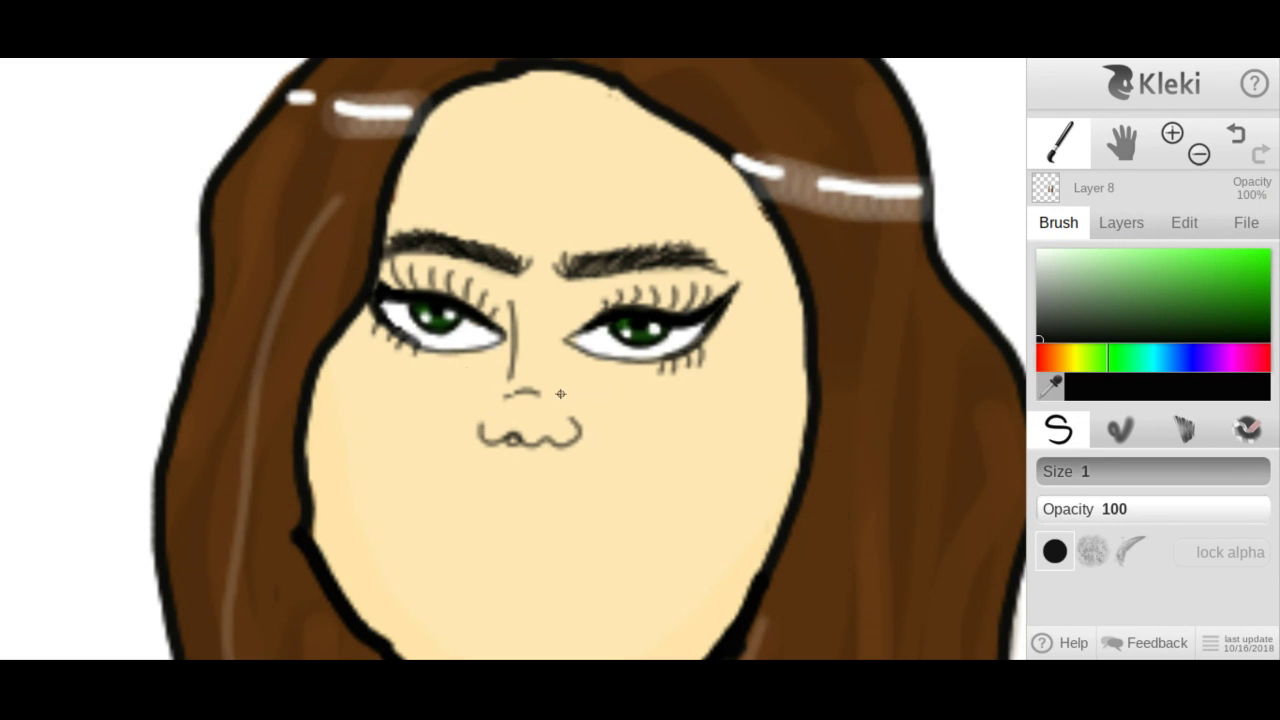
pyautogui.moveTo(508, 394); pyautogui.dragTo(541, 392)
pyautogui.moveTo(557, 304); pyautogui.dragTo(553, 358)
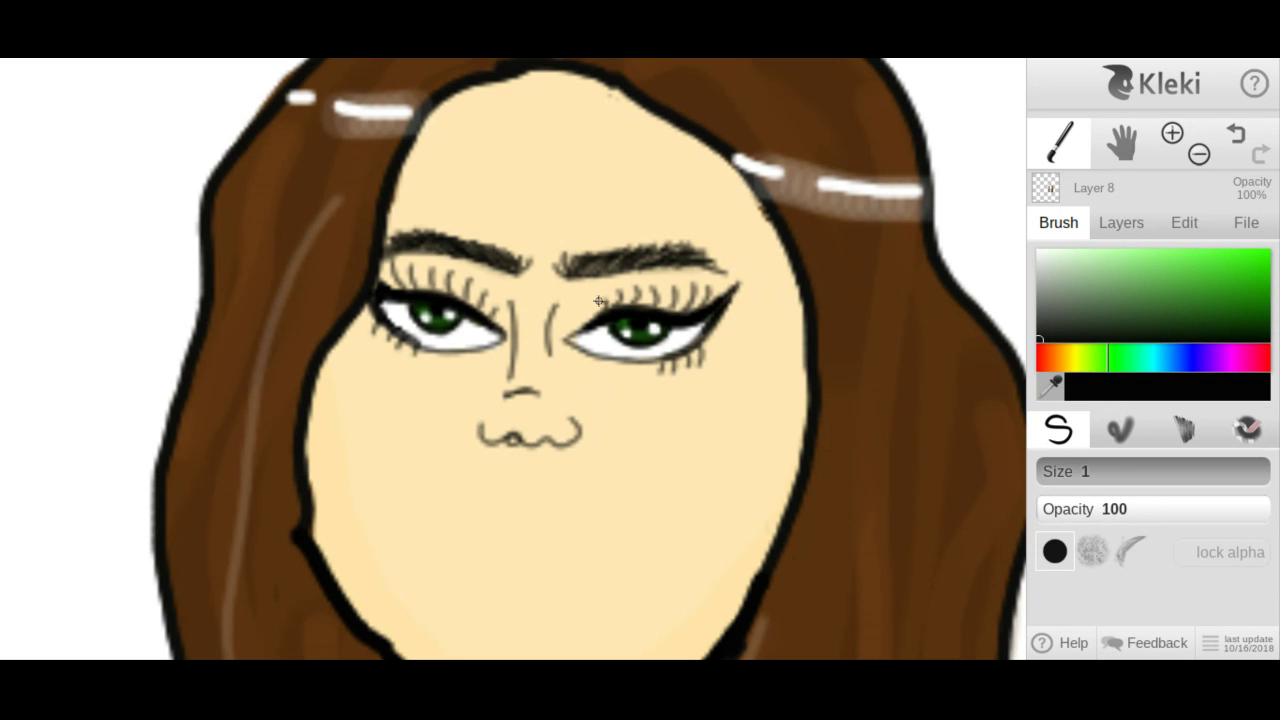
# Draw a thin black eyelid crease through the upper lashes of both eyes.
pyautogui.moveTo(590, 303); pyautogui.dragTo(687, 299)
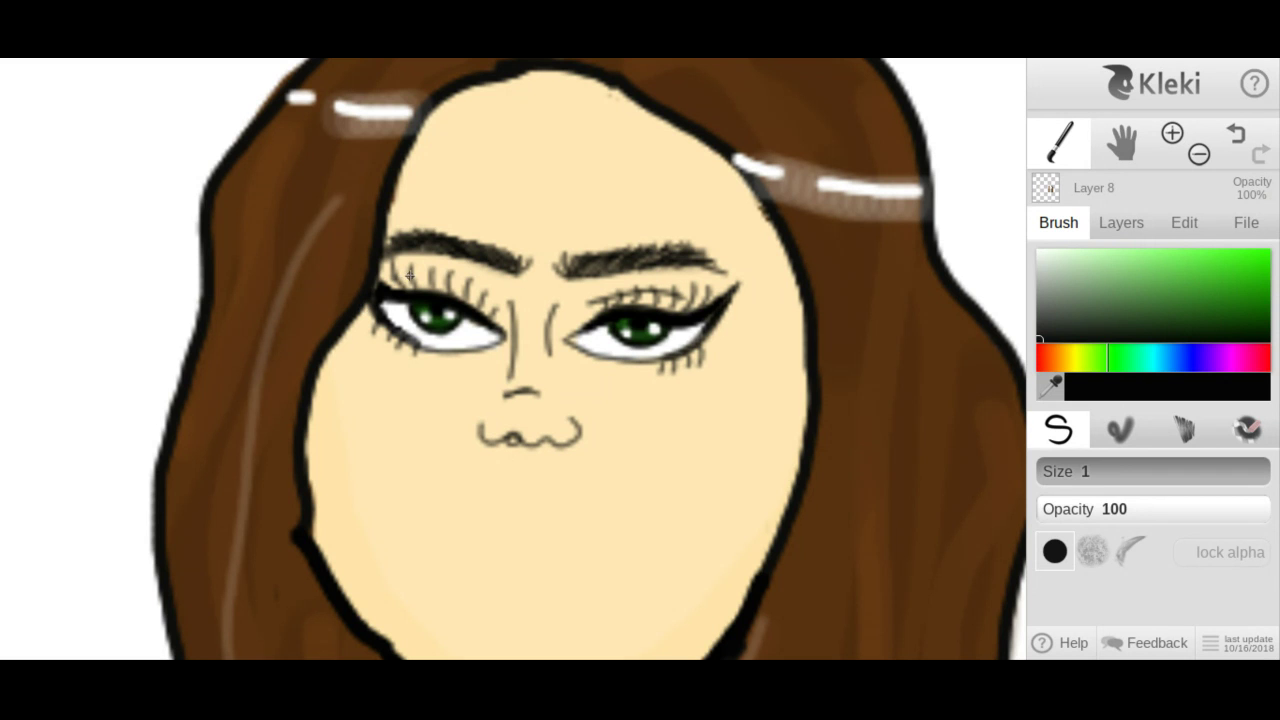
pyautogui.moveTo(396, 276)
pyautogui.mouseDown()
pyautogui.moveTo(451, 276)
pyautogui.moveTo(494, 305)
pyautogui.mouseUp()
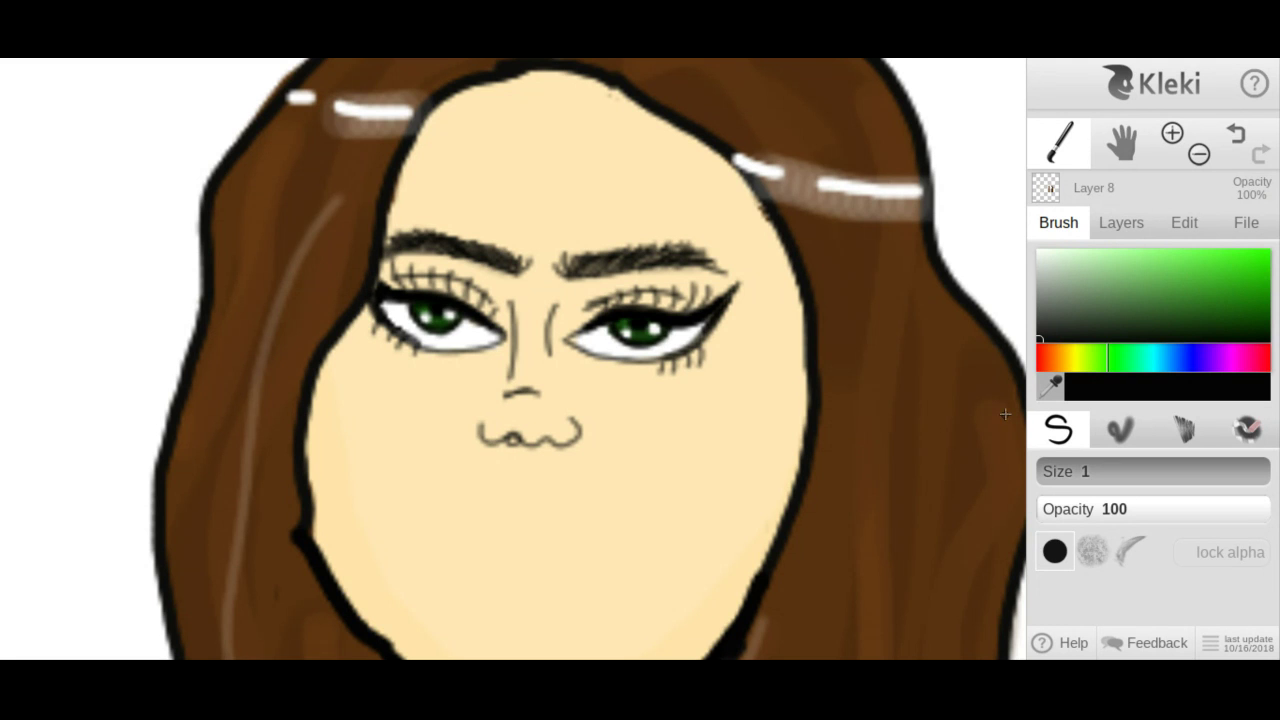
# Add a new layer for the eyeshadow, move it directly below the hair layer, and choose a medium brown.
pyautogui.click(1121, 228)
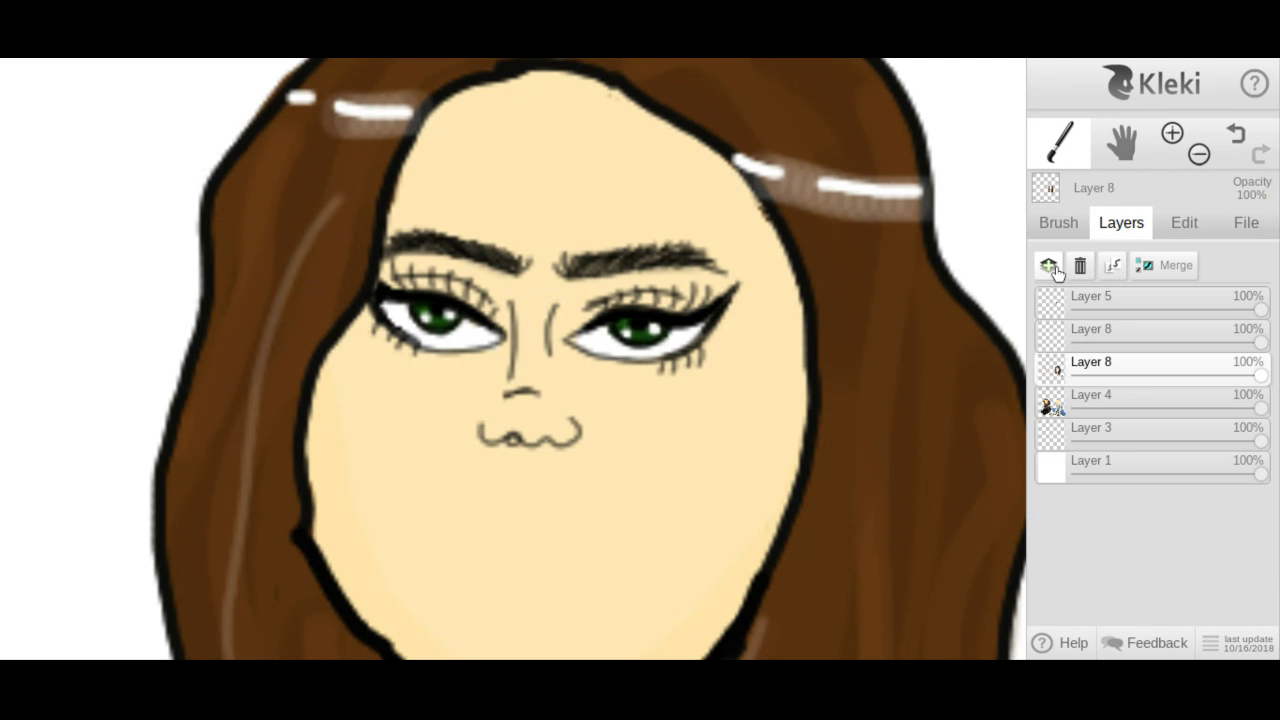
pyautogui.click(1055, 268)
pyautogui.click(1055, 232)
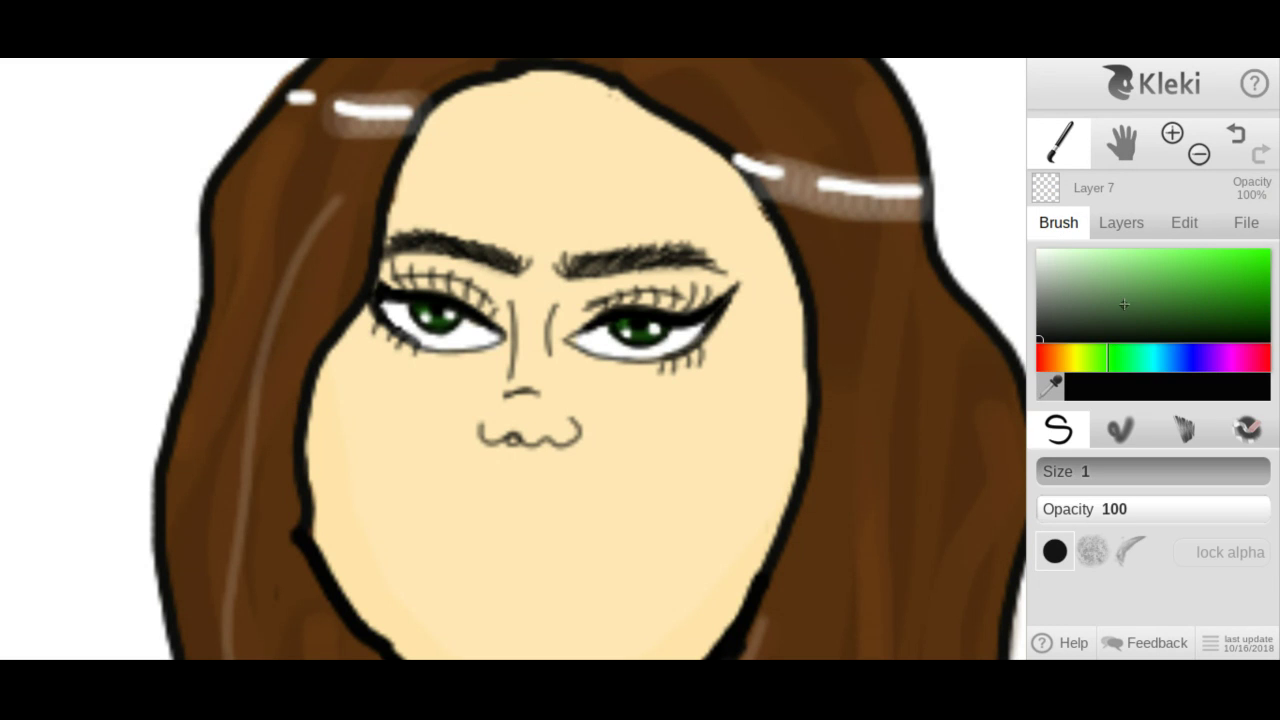
pyautogui.click(1058, 358)
pyautogui.moveTo(1250, 304); pyautogui.dragTo(1163, 293)
pyautogui.click(1168, 301)
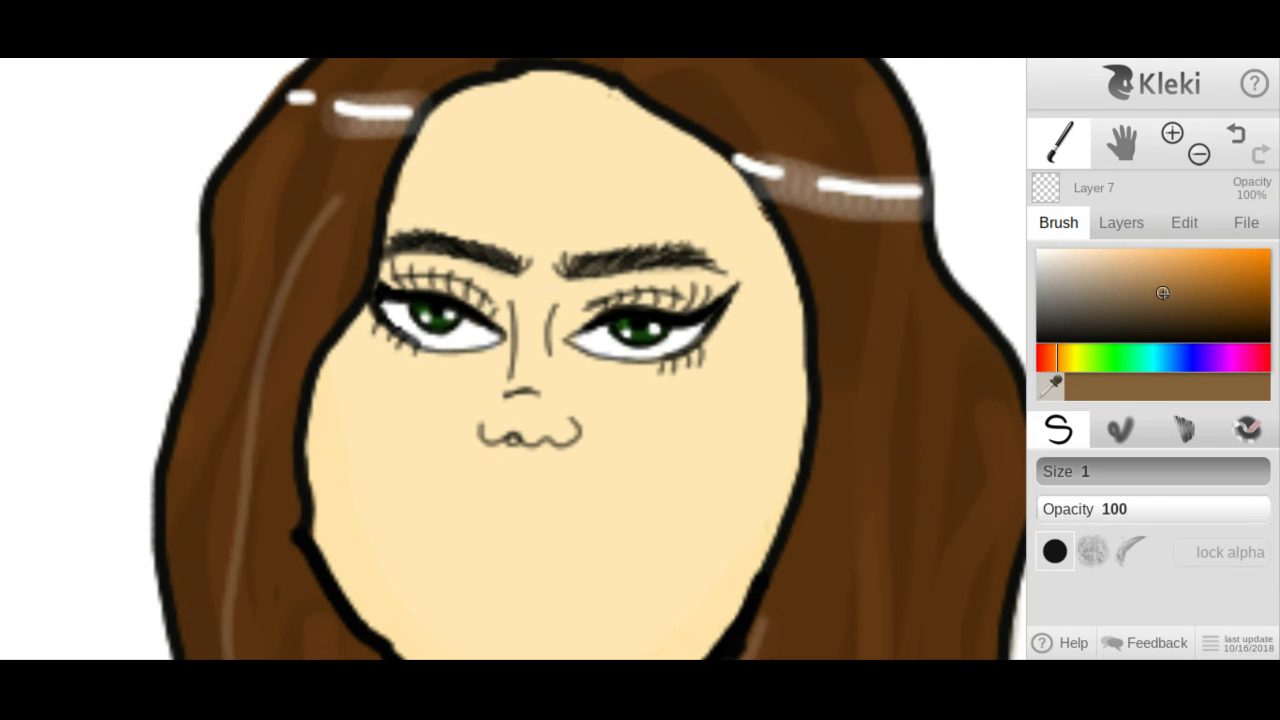
pyautogui.click(1057, 475)
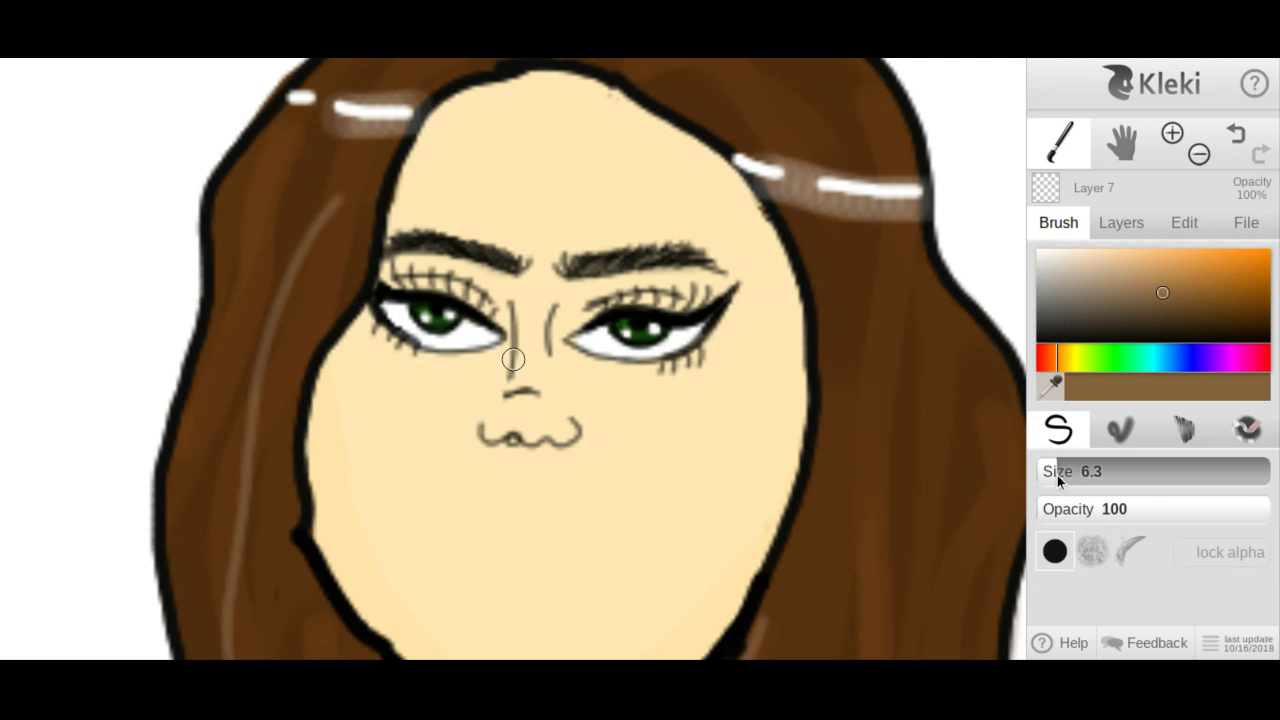
pyautogui.click(1117, 223)
pyautogui.moveTo(1085, 367); pyautogui.dragTo(1087, 399)
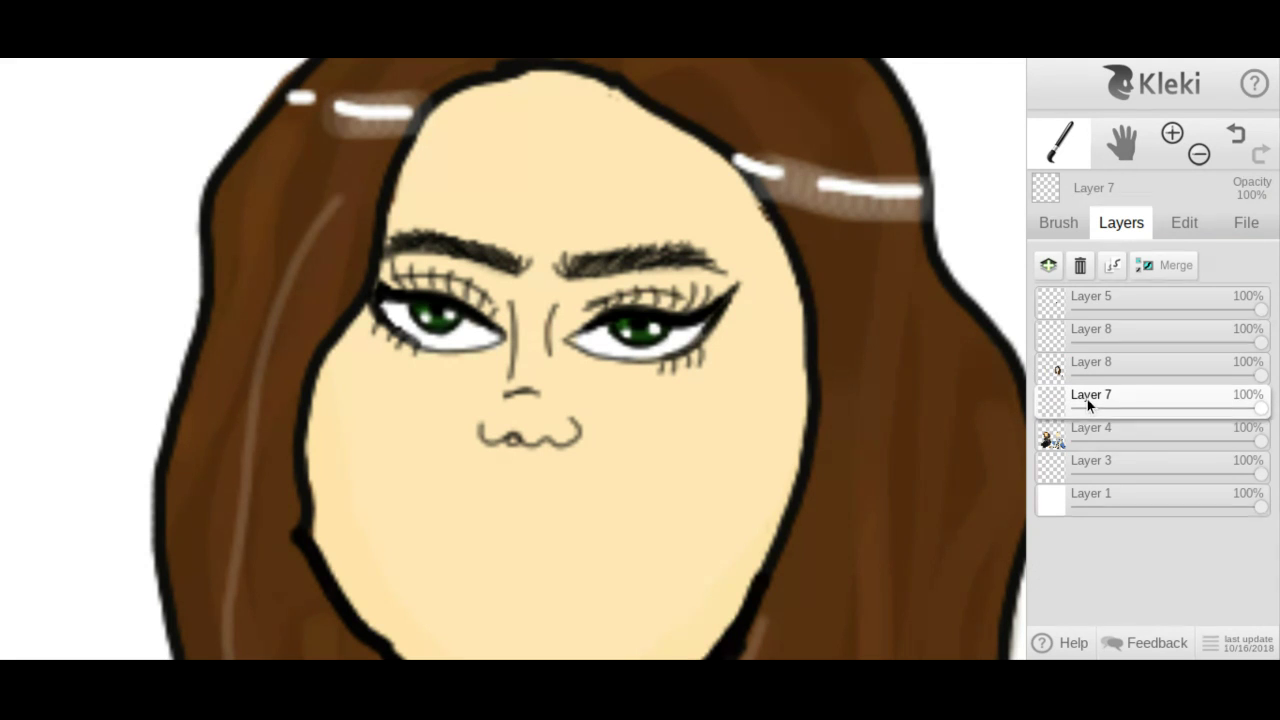
pyautogui.click(1069, 233)
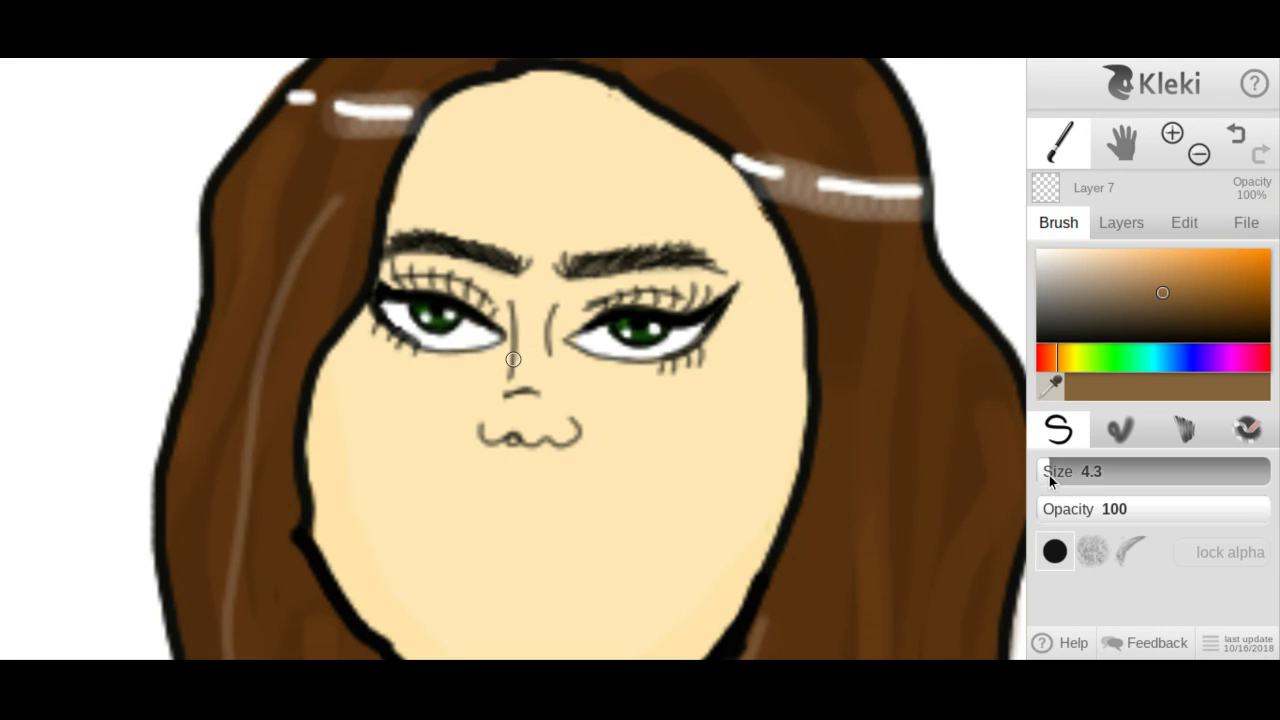
# Shade the outer part of both upper eyelids with the medium brown at brush size 3.1.
pyautogui.moveTo(1048, 475); pyautogui.dragTo(1044, 475)
pyautogui.moveTo(661, 297)
pyautogui.mouseDown()
pyautogui.moveTo(690, 304)
pyautogui.moveTo(652, 298)
pyautogui.moveTo(679, 302)
pyautogui.mouseUp()
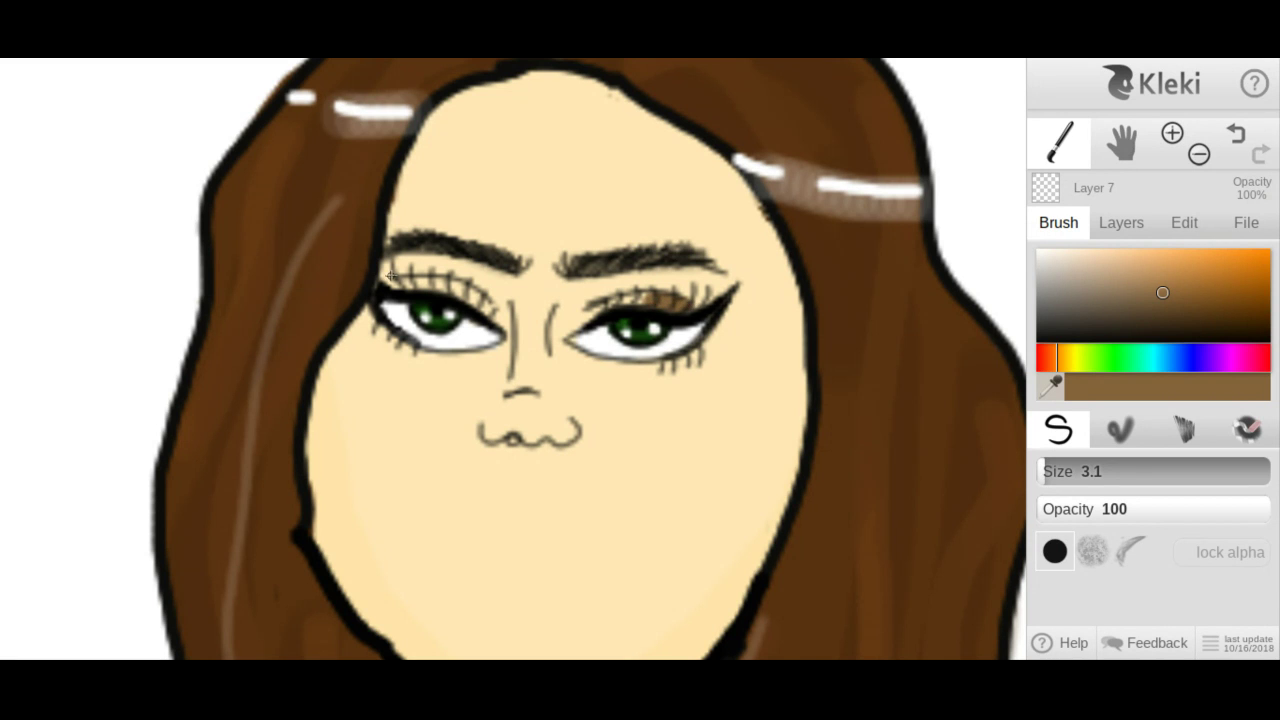
pyautogui.moveTo(390, 283); pyautogui.dragTo(436, 283)
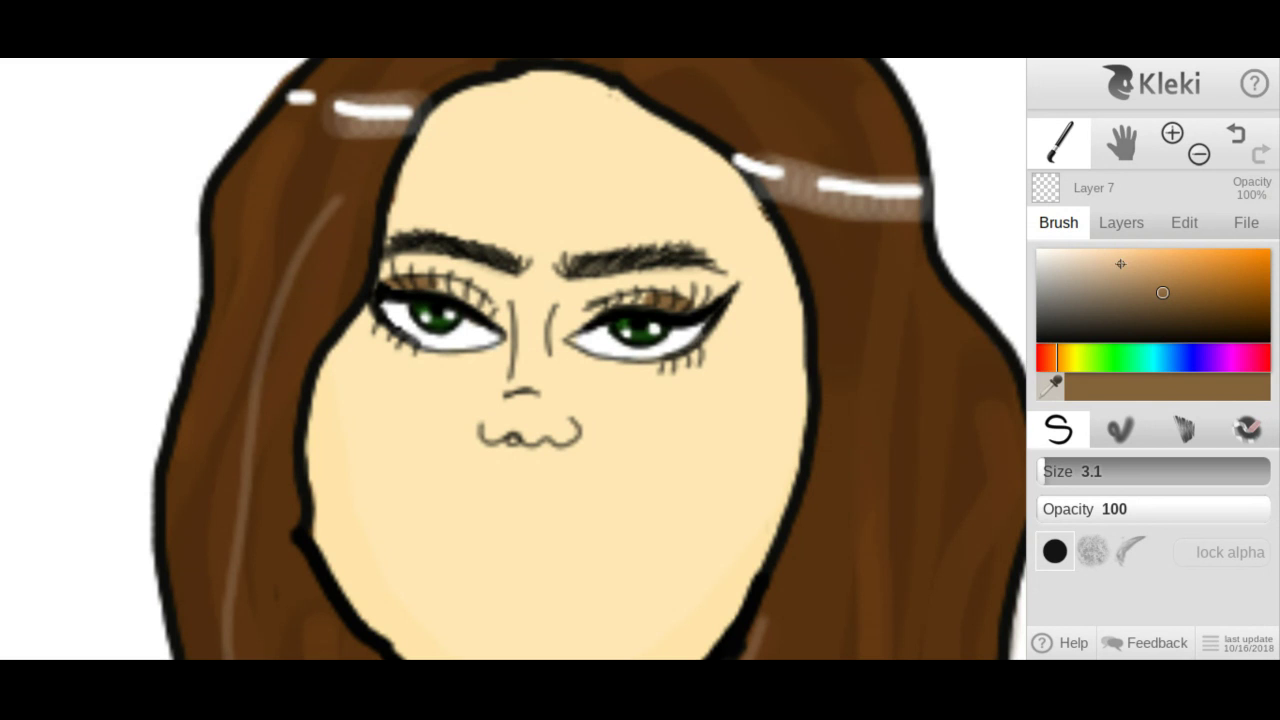
# Extend the eyeshadow toward the inner corners of both eyelids with two progressively lighter browns.
pyautogui.click(1146, 287)
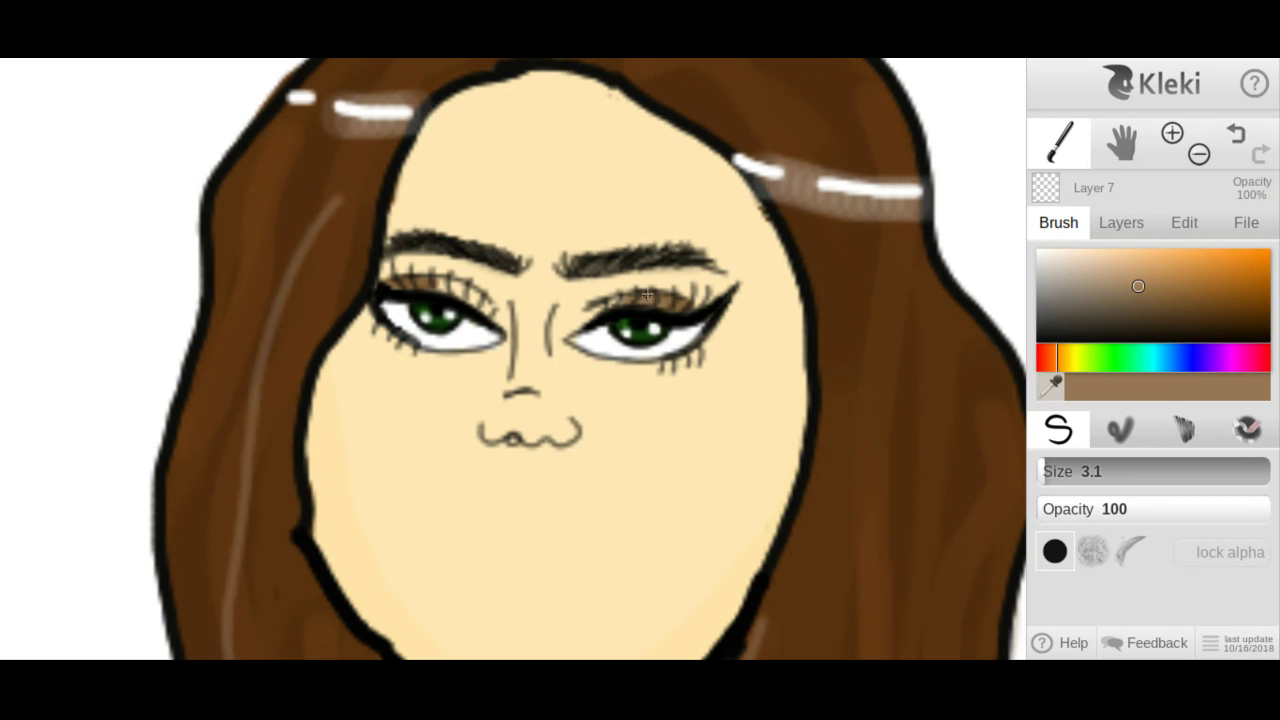
pyautogui.moveTo(433, 285); pyautogui.dragTo(459, 289)
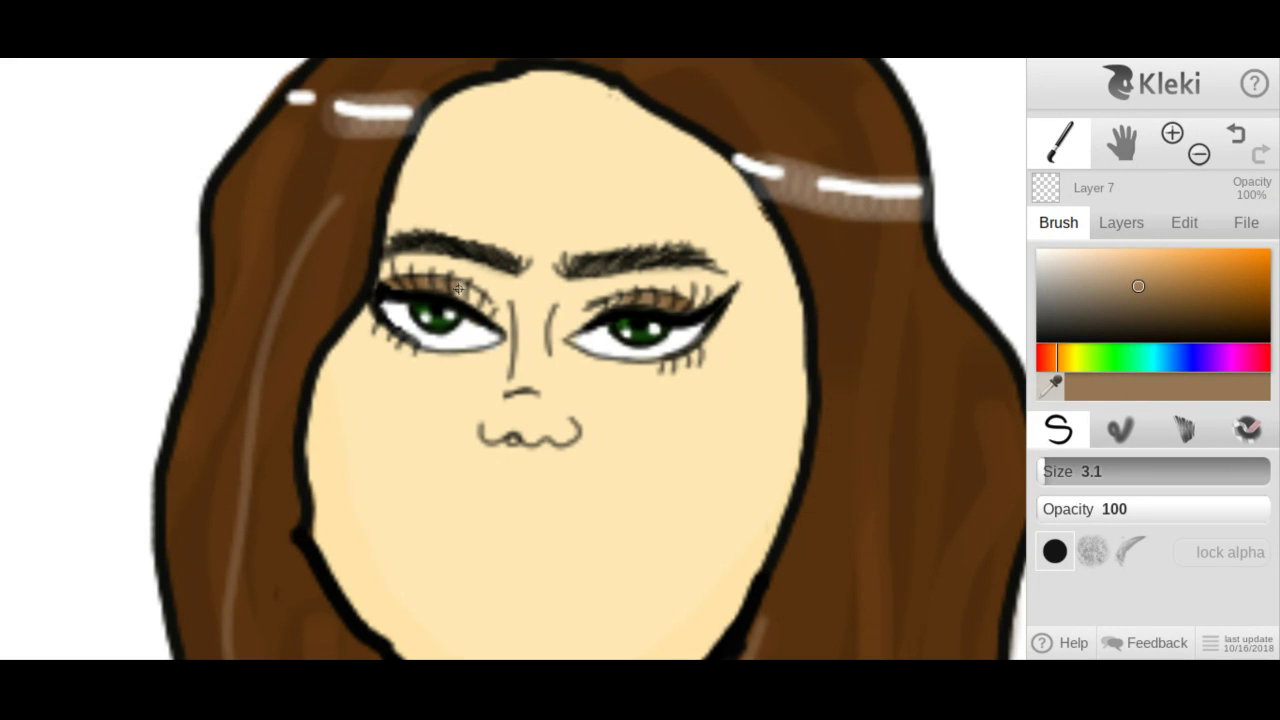
pyautogui.click(1112, 280)
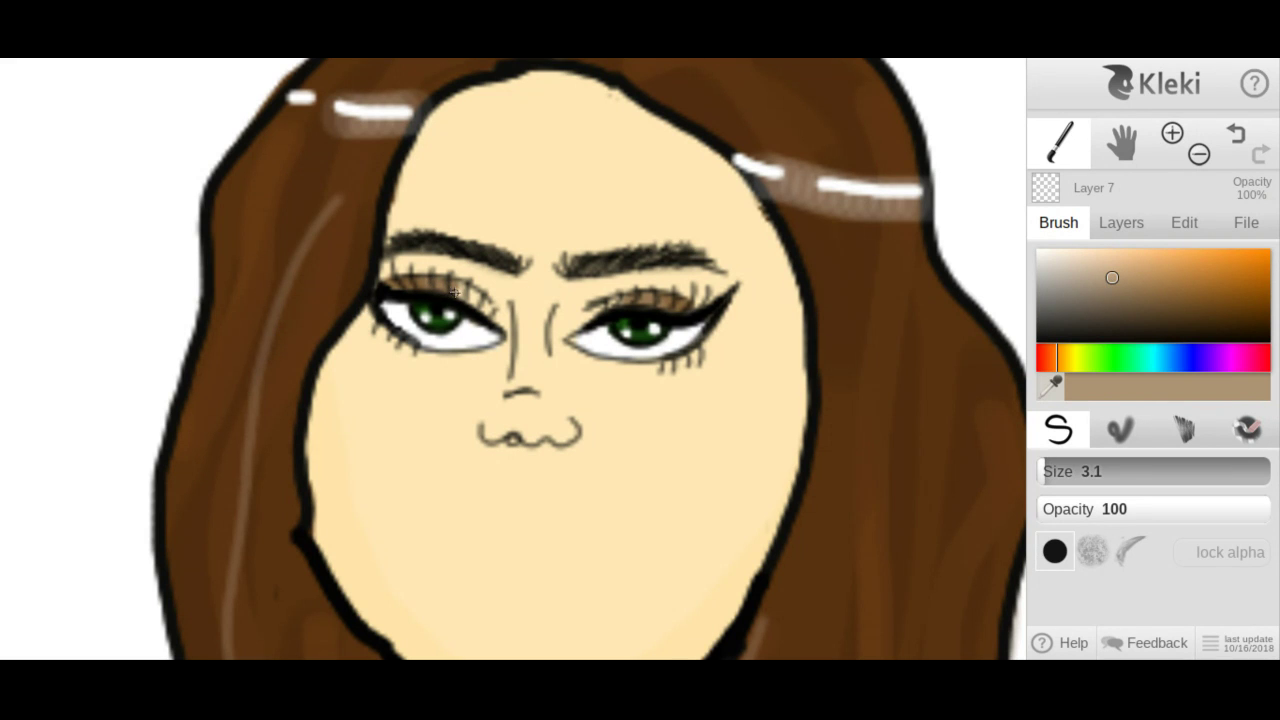
pyautogui.moveTo(456, 292); pyautogui.dragTo(475, 297)
pyautogui.moveTo(601, 308); pyautogui.dragTo(621, 300)
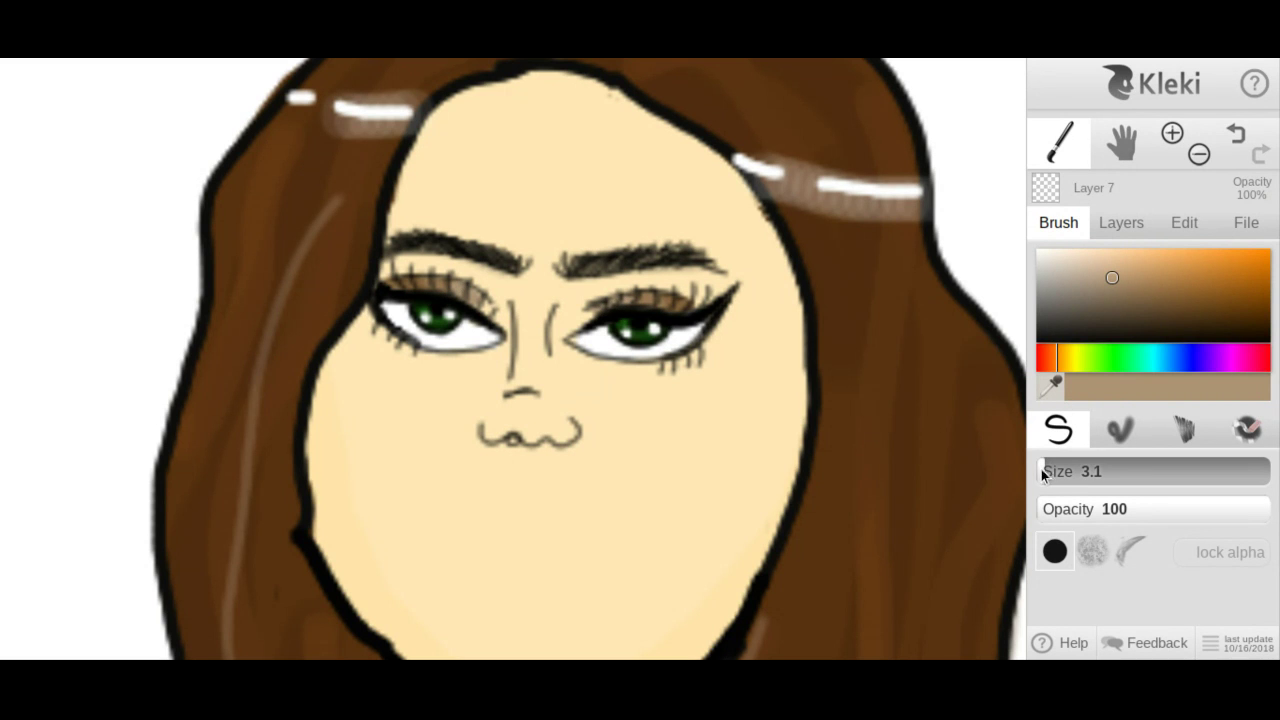
# Paint white highlights on the inner ends of both upper eyelids at brush size 2.4.
pyautogui.click(1043, 252)
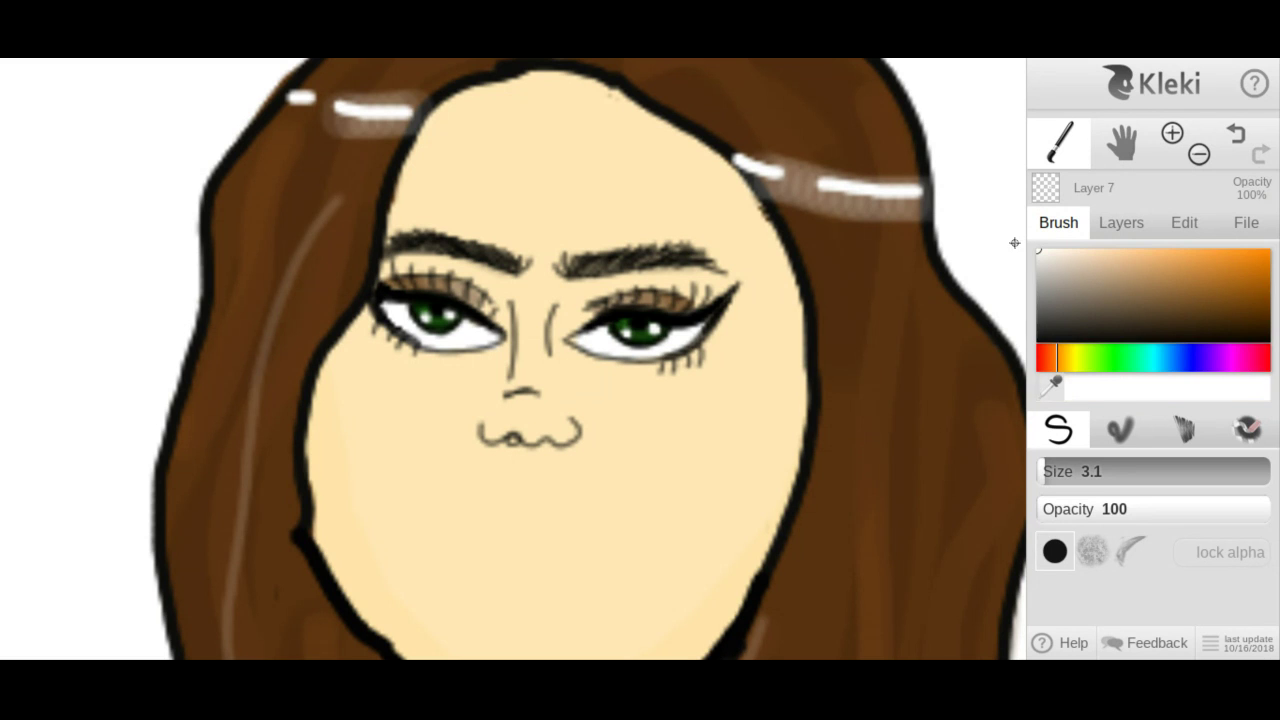
pyautogui.click(1043, 473)
pyautogui.moveTo(571, 331); pyautogui.dragTo(608, 303)
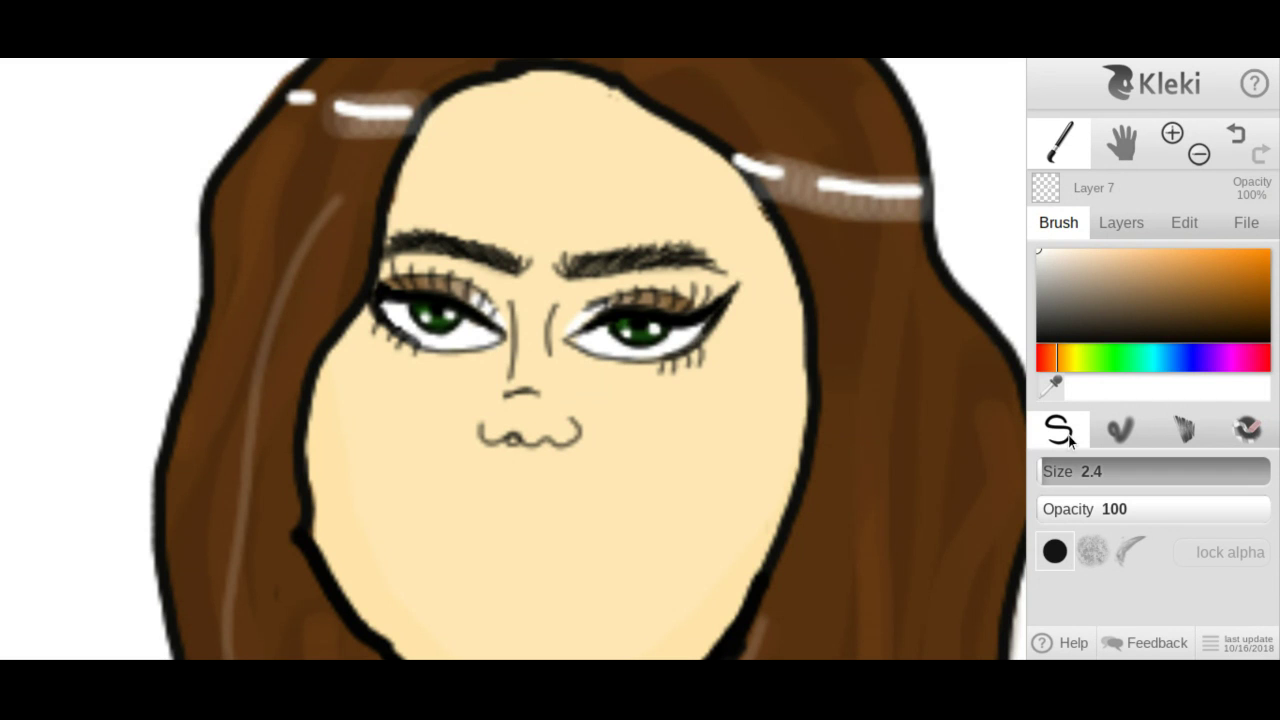
# Add a new layer above Layer 7 for the lips and set the brush to black at size 1.
pyautogui.click(1045, 477)
pyautogui.moveTo(1045, 316); pyautogui.dragTo(1037, 341)
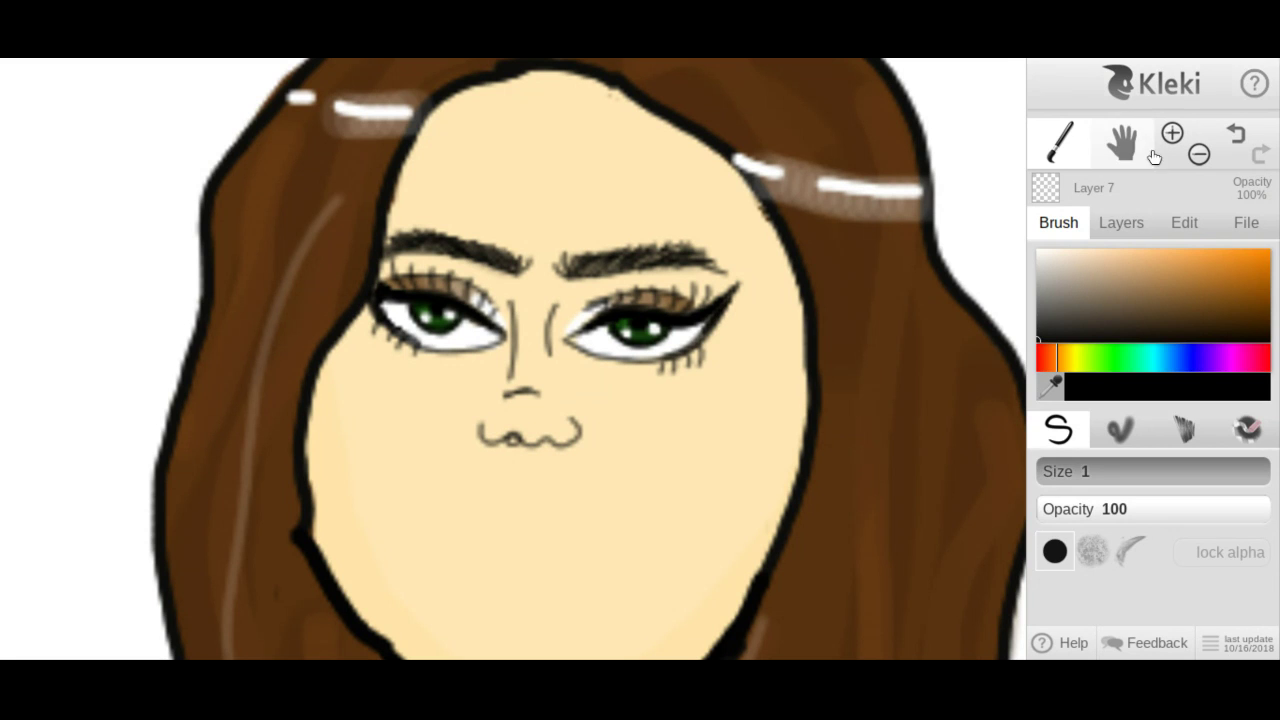
pyautogui.click(1123, 223)
pyautogui.click(1050, 267)
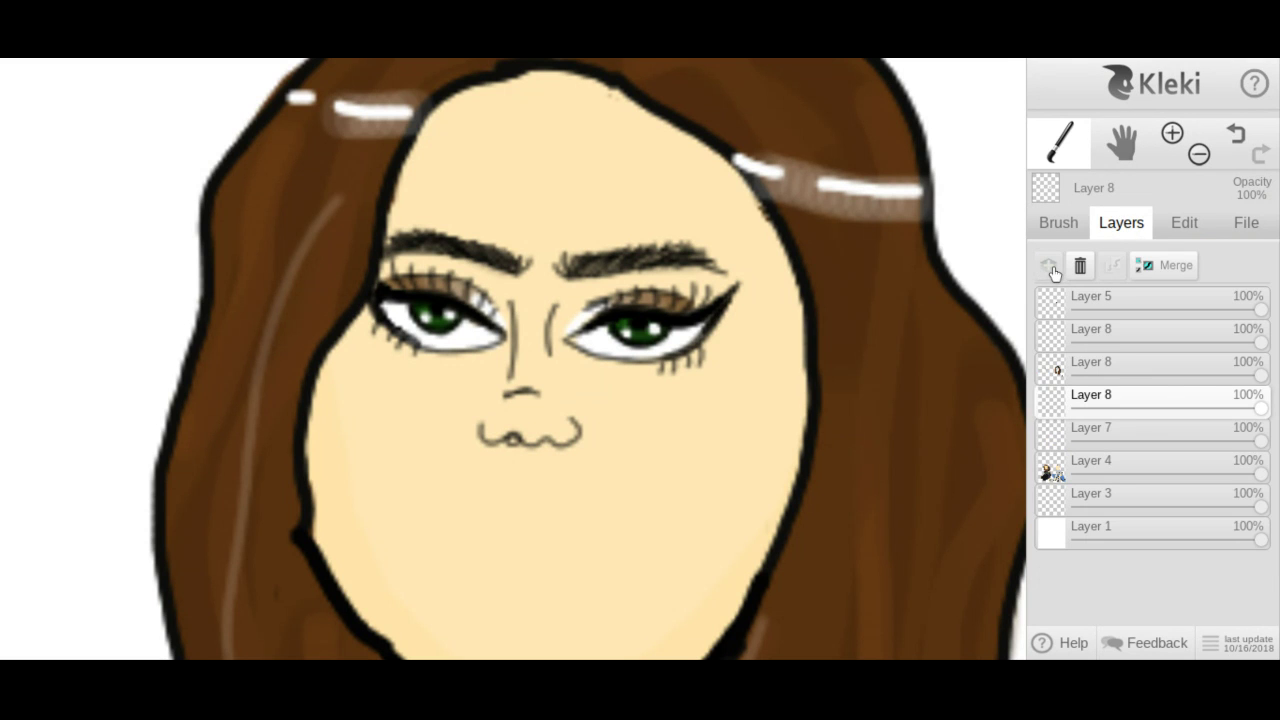
pyautogui.click(1036, 224)
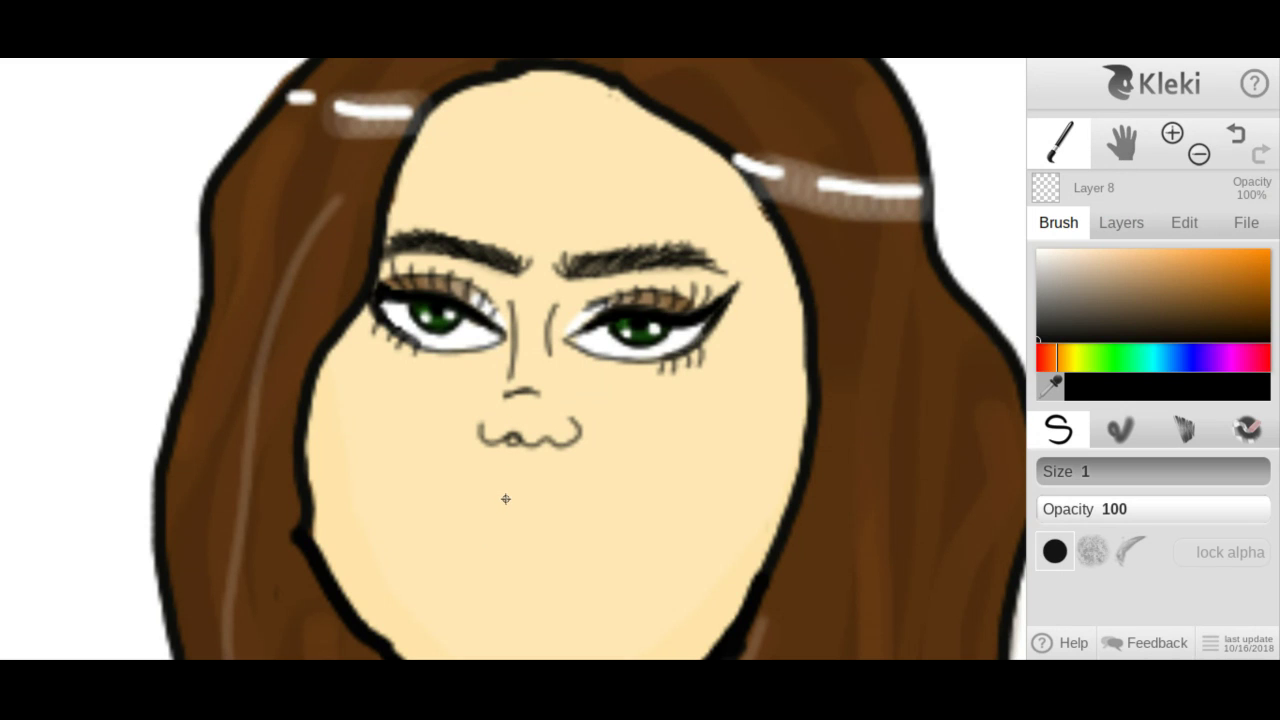
# Draw a thin black outline of full lips below the nose, with a wavy line separating the upper and lower lip.
pyautogui.moveTo(508, 499)
pyautogui.mouseDown()
pyautogui.moveTo(555, 496)
pyautogui.moveTo(488, 500)
pyautogui.moveTo(438, 536)
pyautogui.mouseUp()
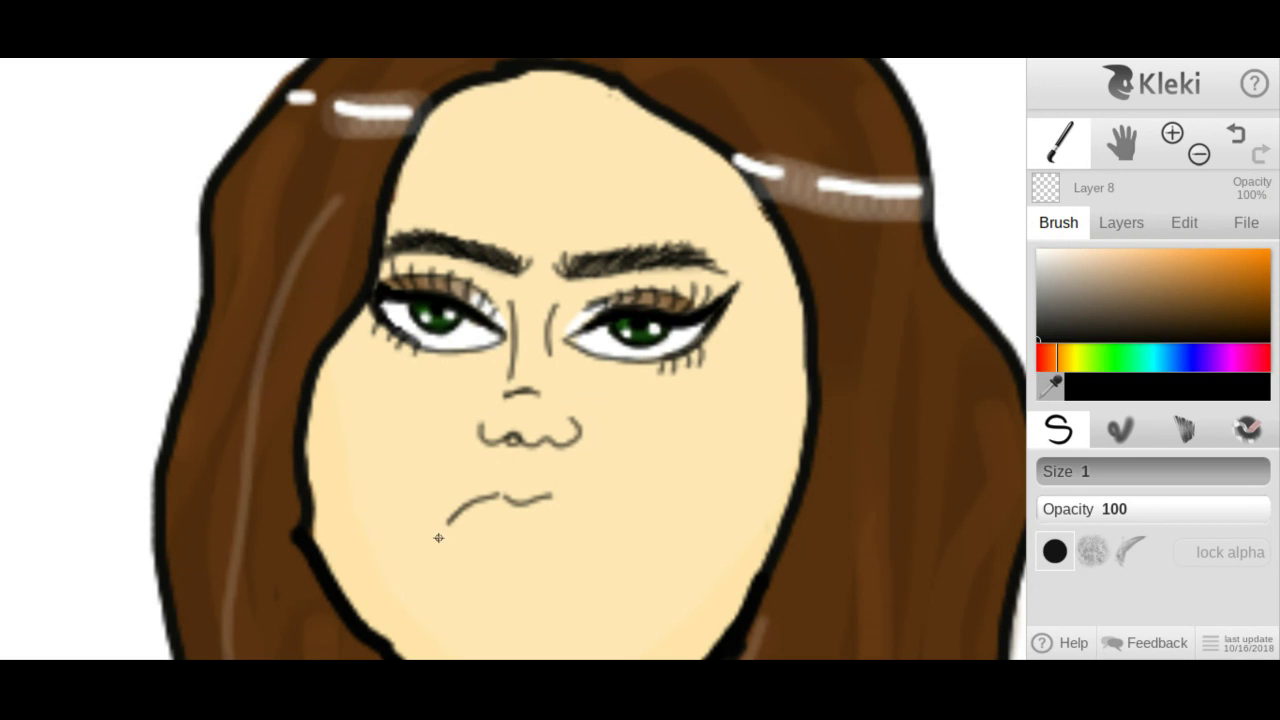
pyautogui.click(1236, 133)
pyautogui.moveTo(503, 493)
pyautogui.mouseDown()
pyautogui.moveTo(511, 500)
pyautogui.moveTo(478, 502)
pyautogui.moveTo(451, 525)
pyautogui.mouseUp()
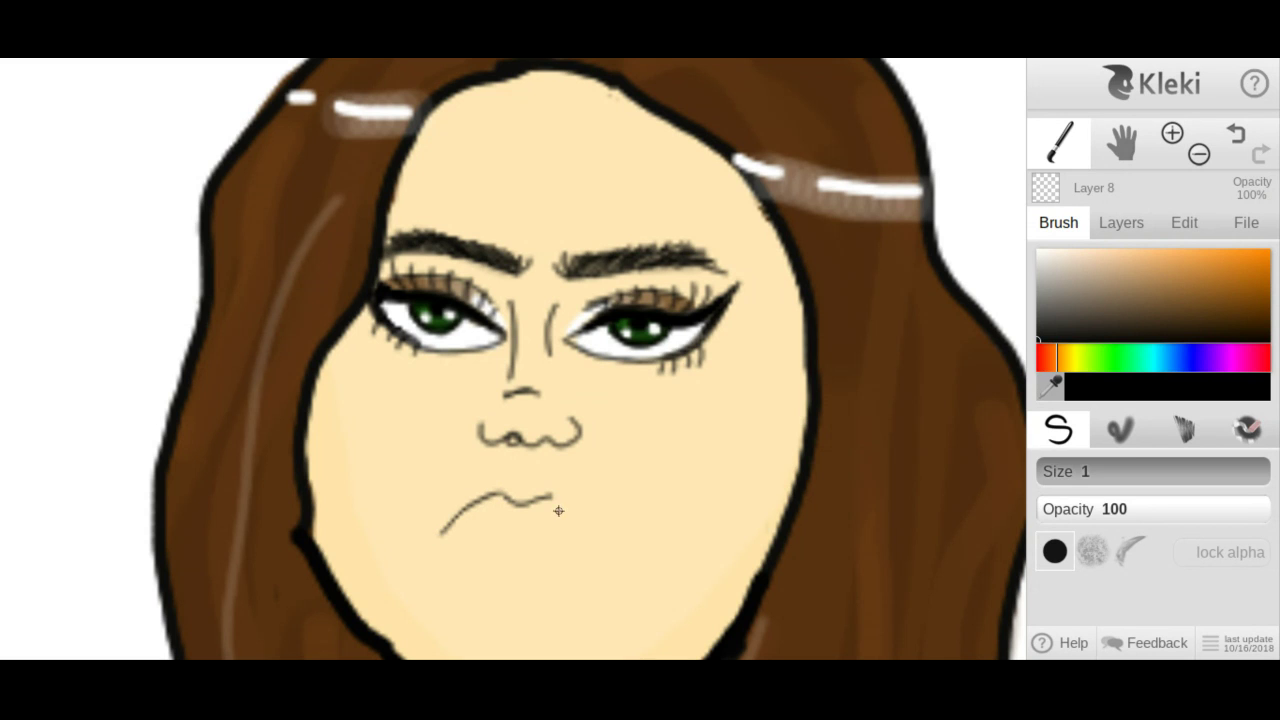
pyautogui.moveTo(571, 506); pyautogui.dragTo(598, 533)
pyautogui.moveTo(438, 535)
pyautogui.mouseDown()
pyautogui.moveTo(469, 566)
pyautogui.moveTo(522, 575)
pyautogui.moveTo(587, 538)
pyautogui.mouseUp()
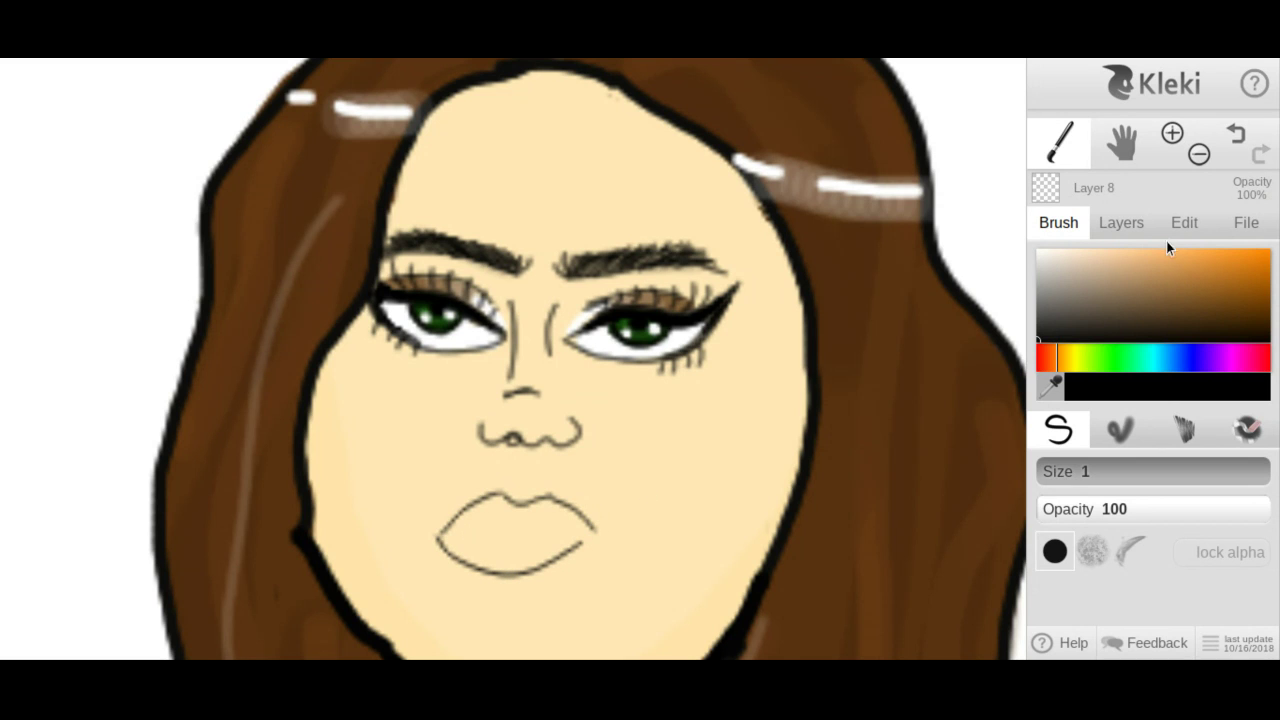
pyautogui.click(1232, 155)
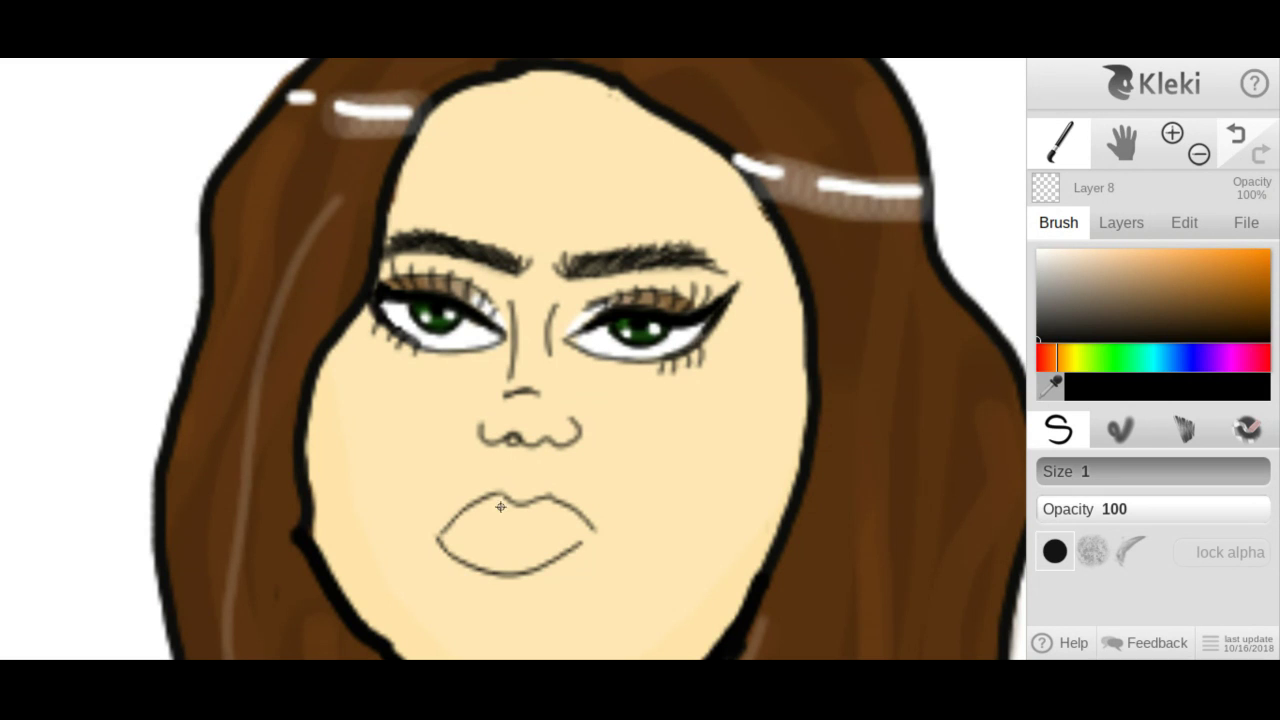
pyautogui.moveTo(438, 537)
pyautogui.mouseDown()
pyautogui.moveTo(500, 575)
pyautogui.moveTo(553, 572)
pyautogui.moveTo(597, 536)
pyautogui.mouseUp()
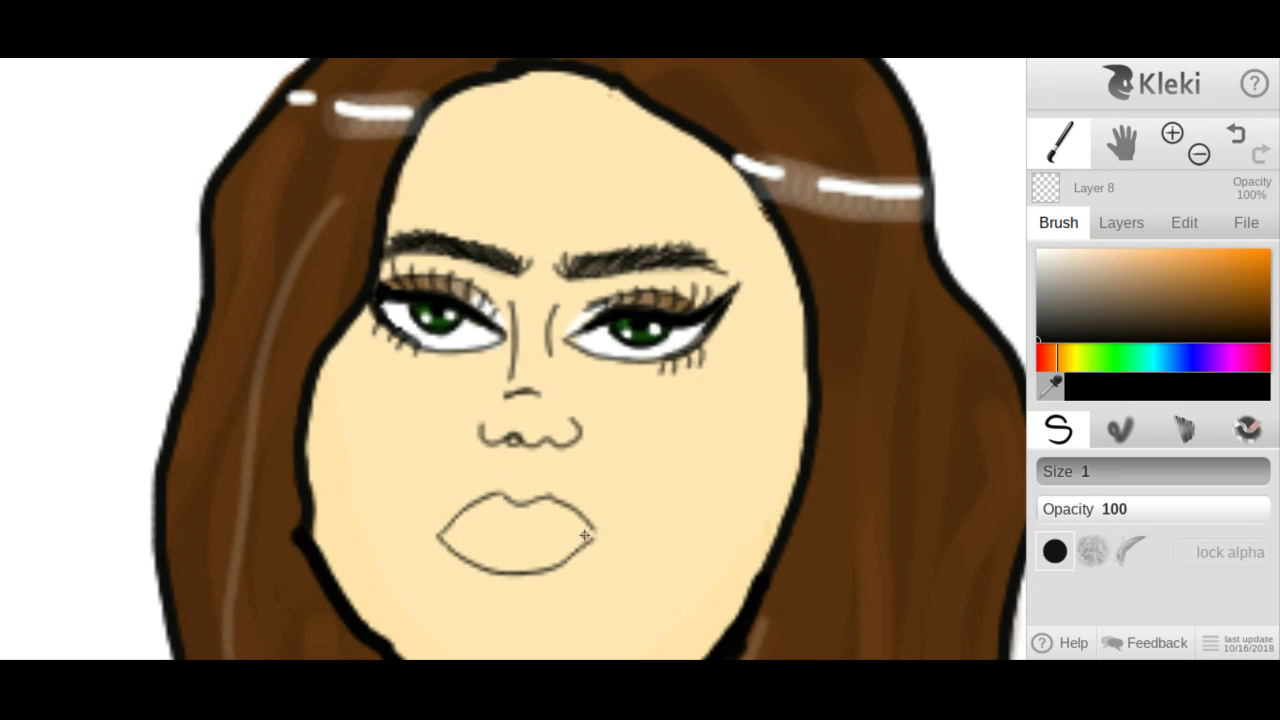
pyautogui.moveTo(441, 532)
pyautogui.mouseDown()
pyautogui.moveTo(582, 543)
pyautogui.moveTo(623, 521)
pyautogui.mouseUp()
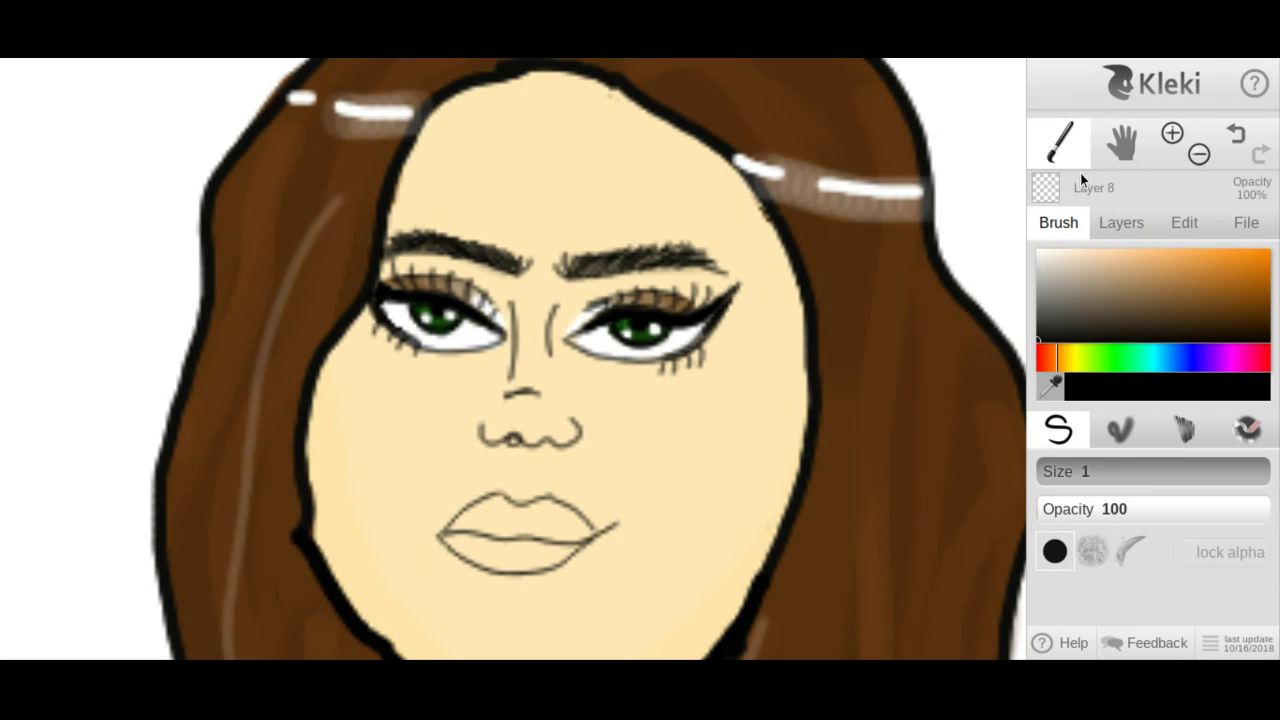
# Erase the thick bump under the left part of the chin outline on Layer 4 at eraser size 3.7.
pyautogui.click(1121, 143)
pyautogui.moveTo(654, 466); pyautogui.dragTo(648, 315)
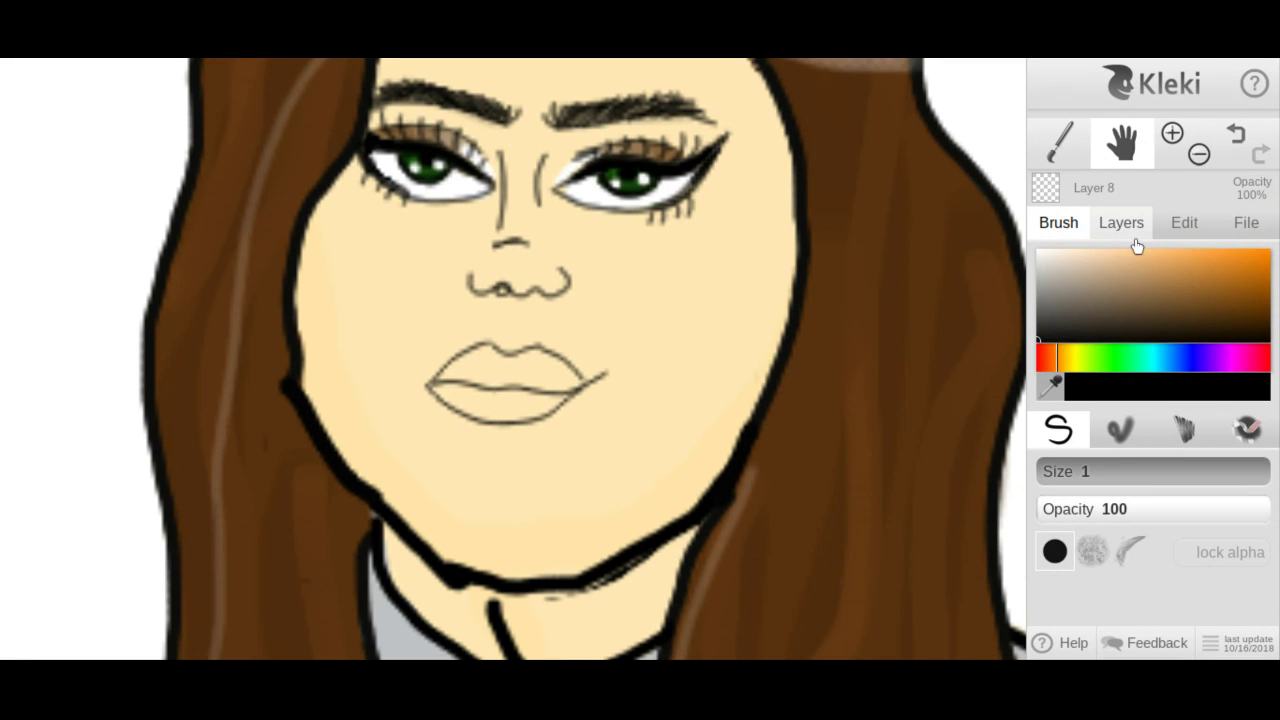
pyautogui.click(1121, 226)
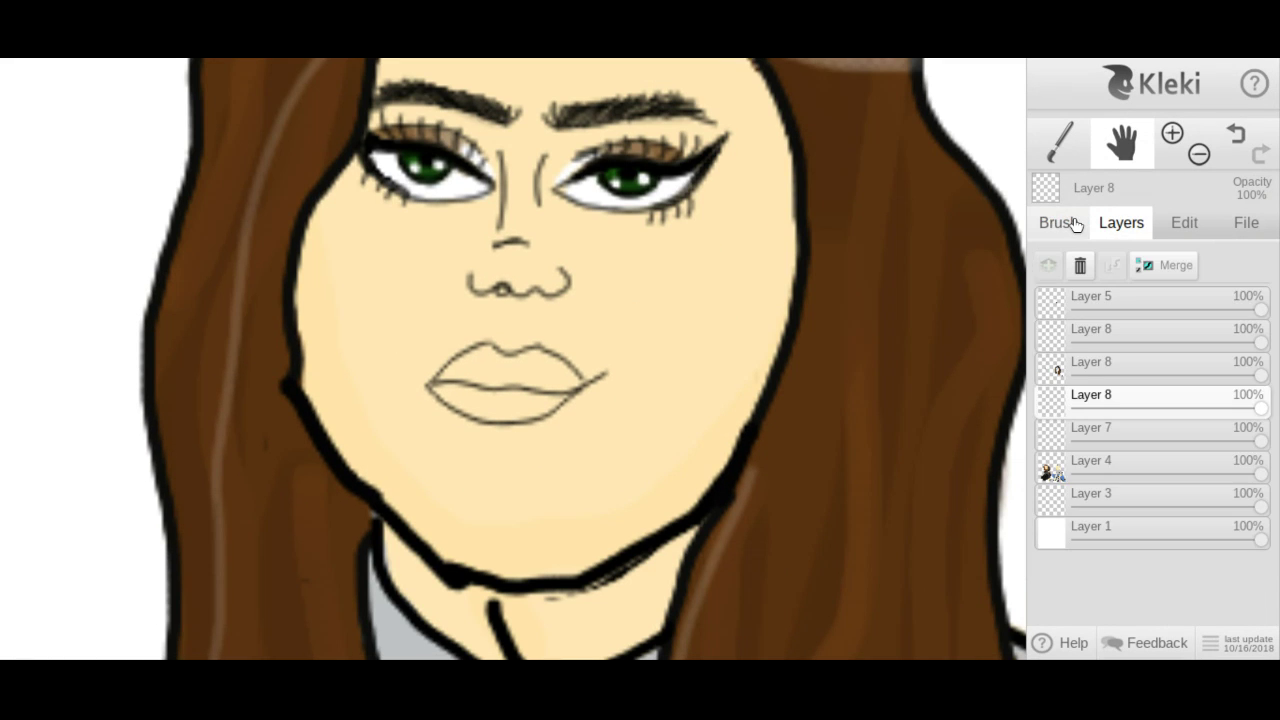
pyautogui.click(1050, 472)
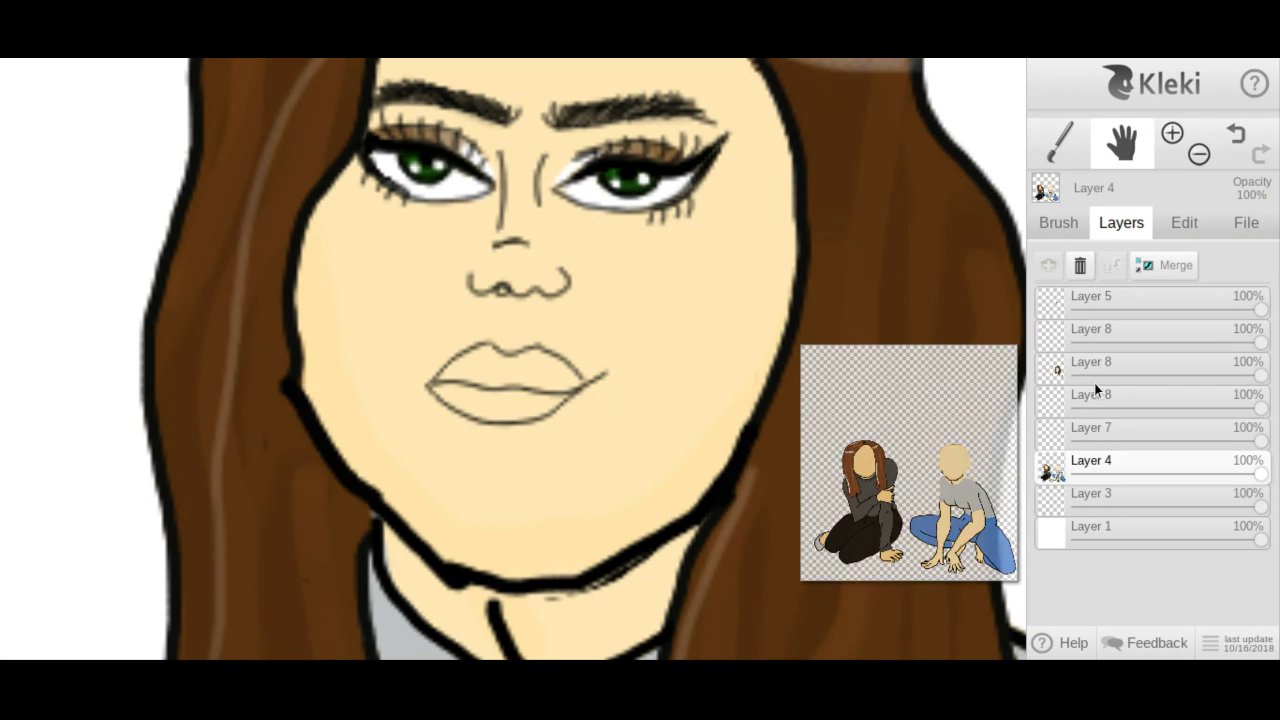
pyautogui.click(1058, 222)
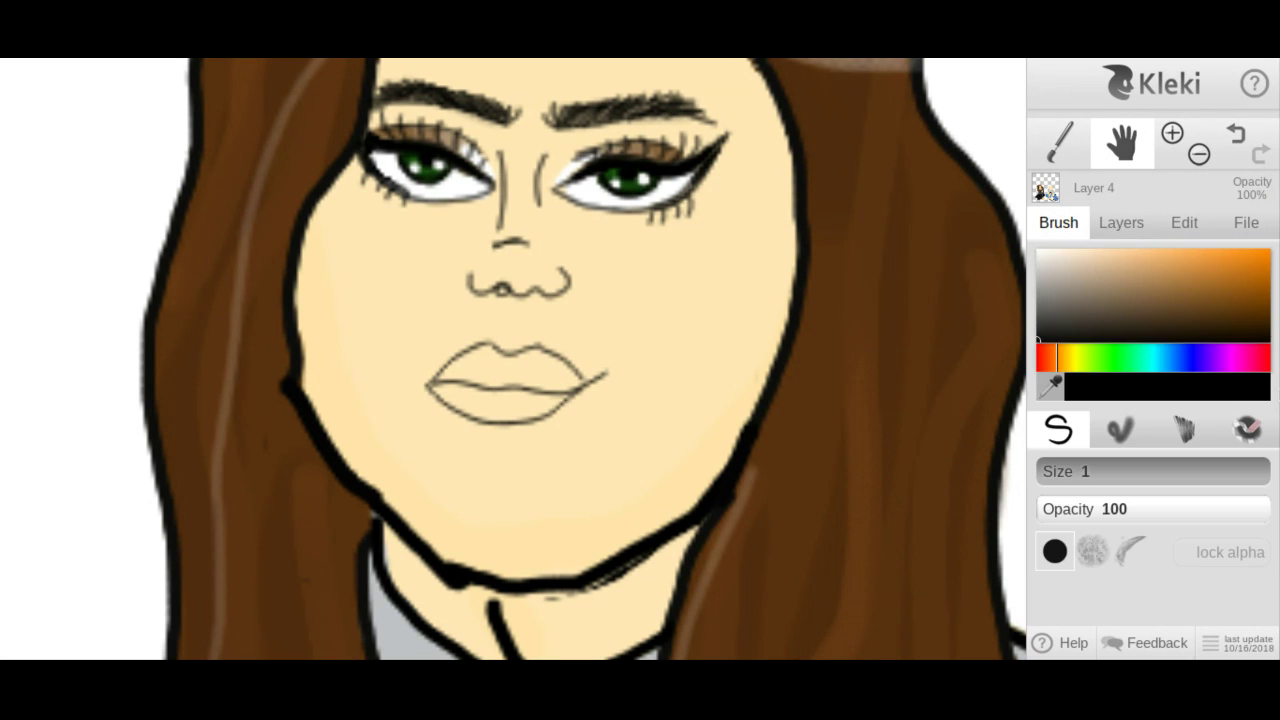
pyautogui.click(1248, 430)
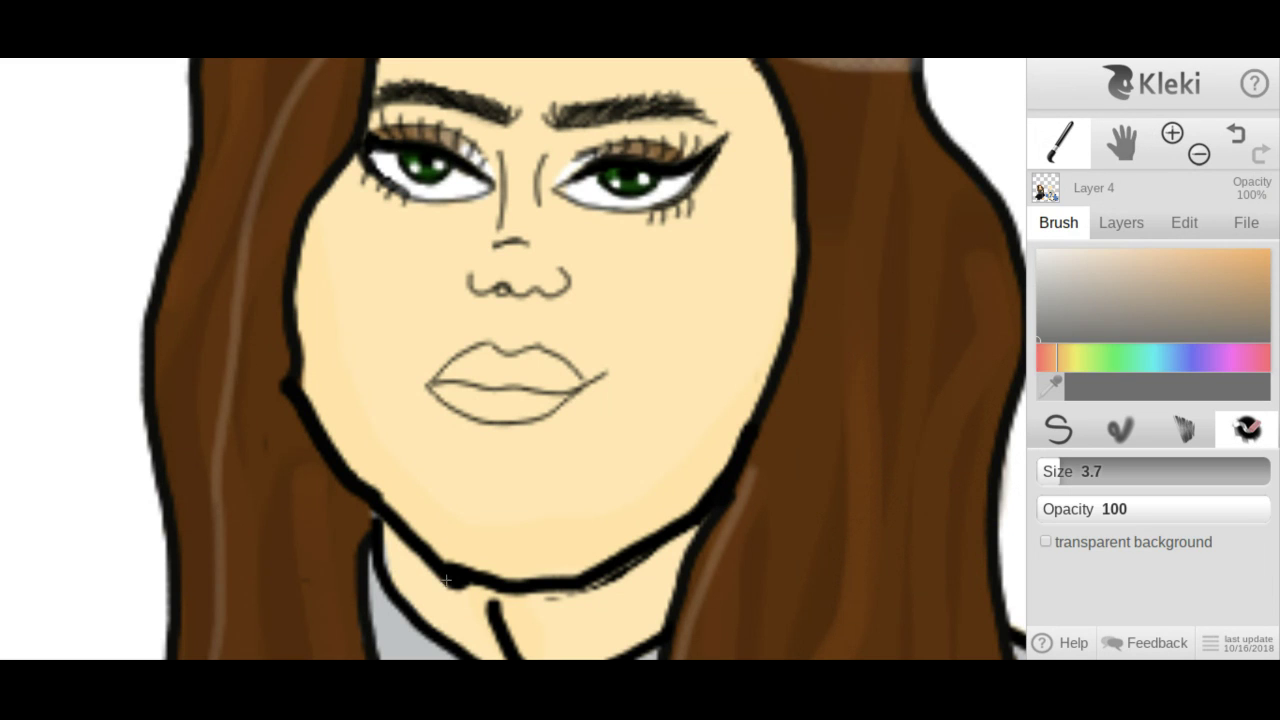
pyautogui.moveTo(440, 578); pyautogui.dragTo(464, 588)
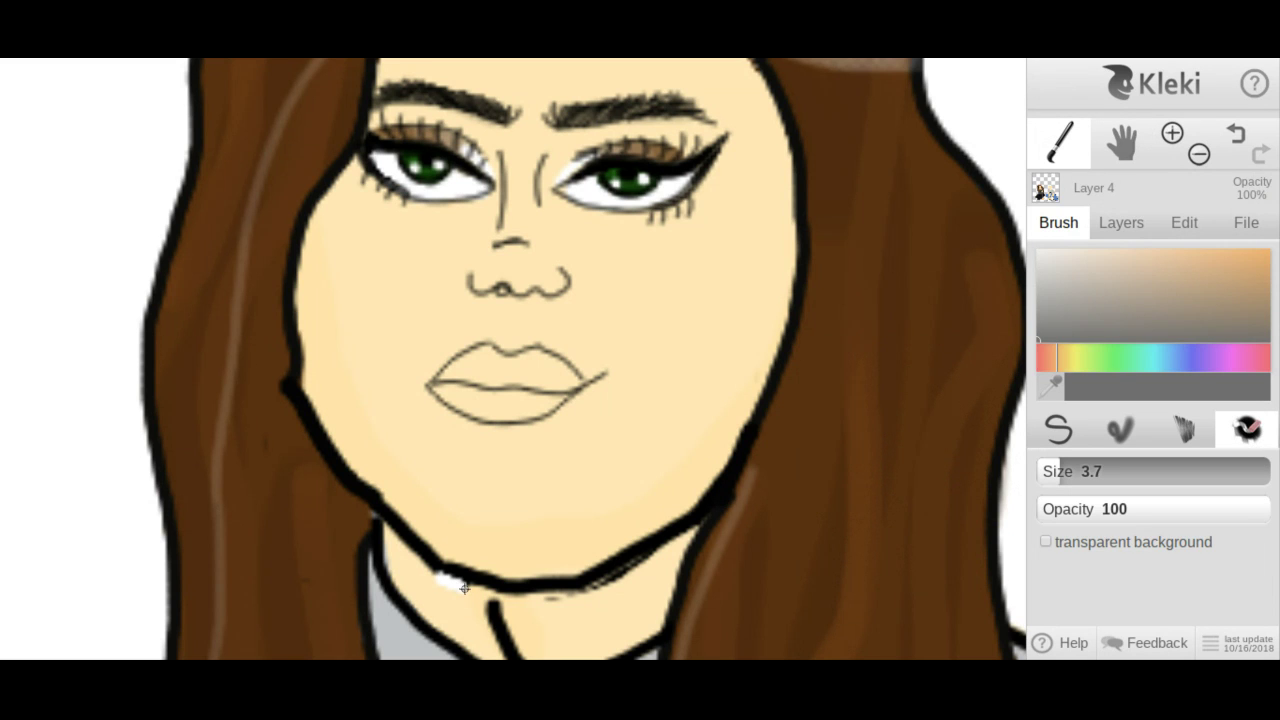
# Cover the white gap and thin the underside of the chin outline with the sampled skin tone at brush size 5.8.
pyautogui.click(1058, 428)
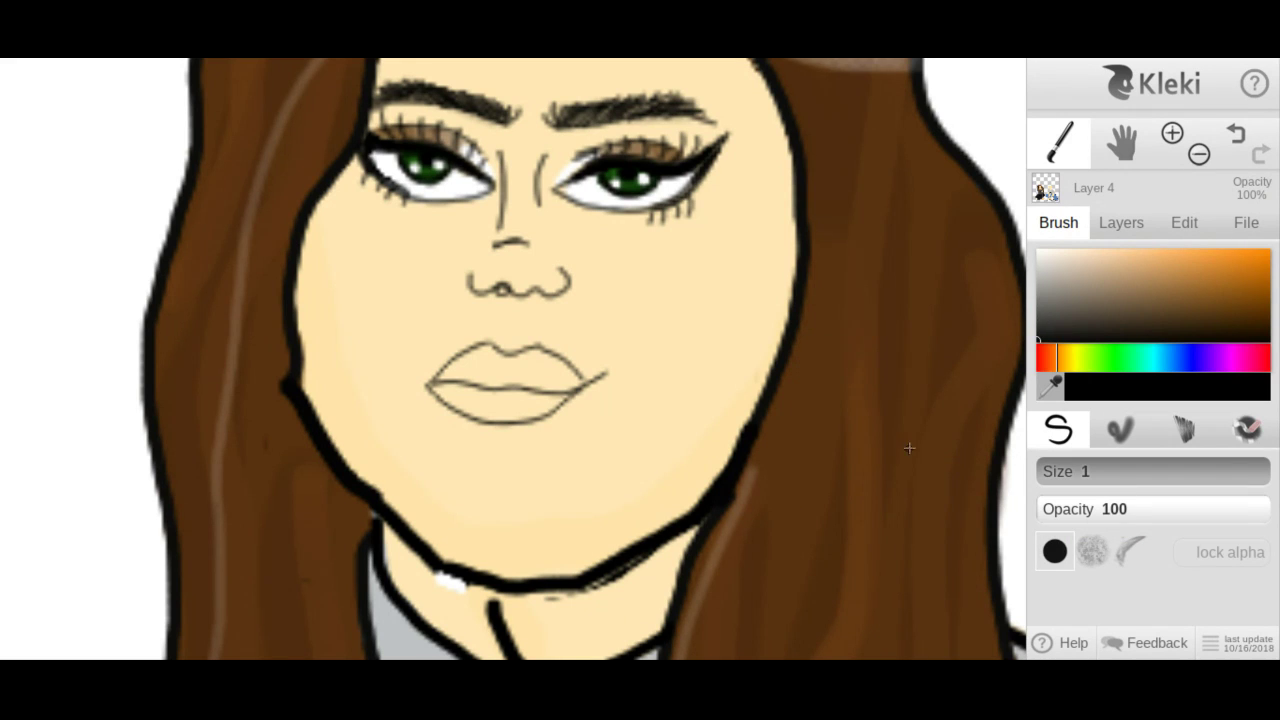
pyautogui.click(1046, 400)
pyautogui.click(677, 612)
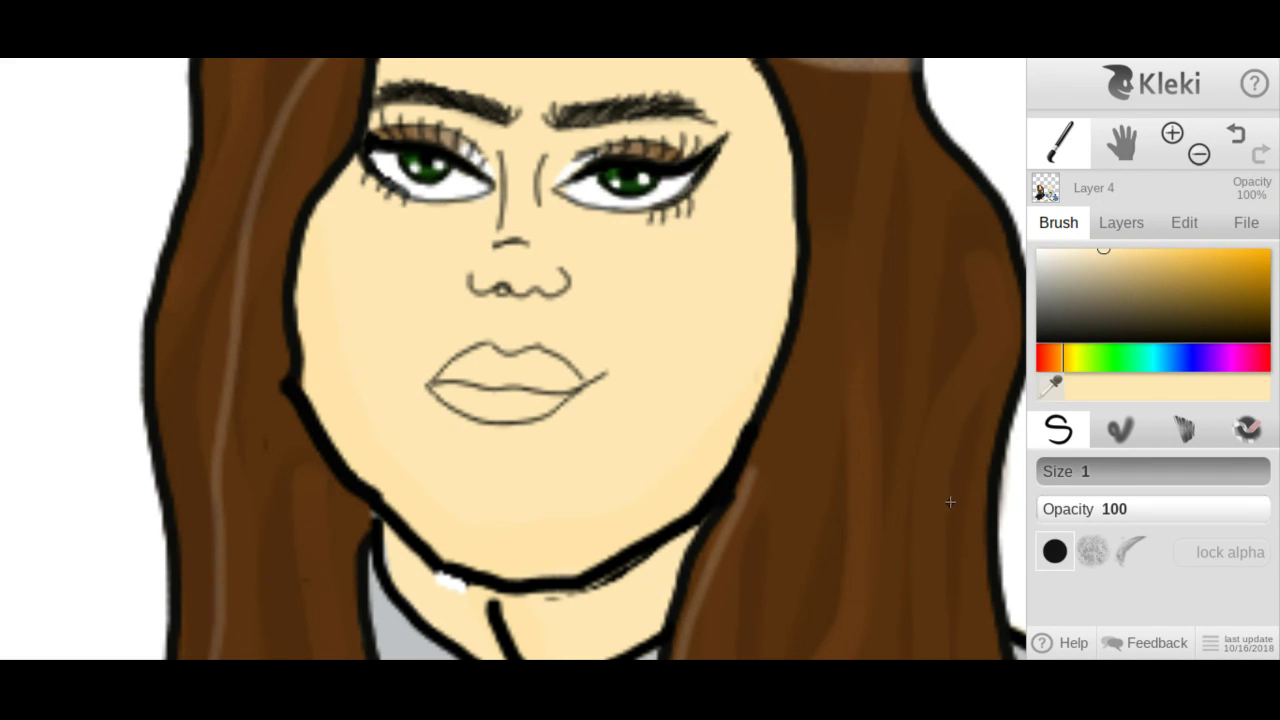
pyautogui.click(1055, 476)
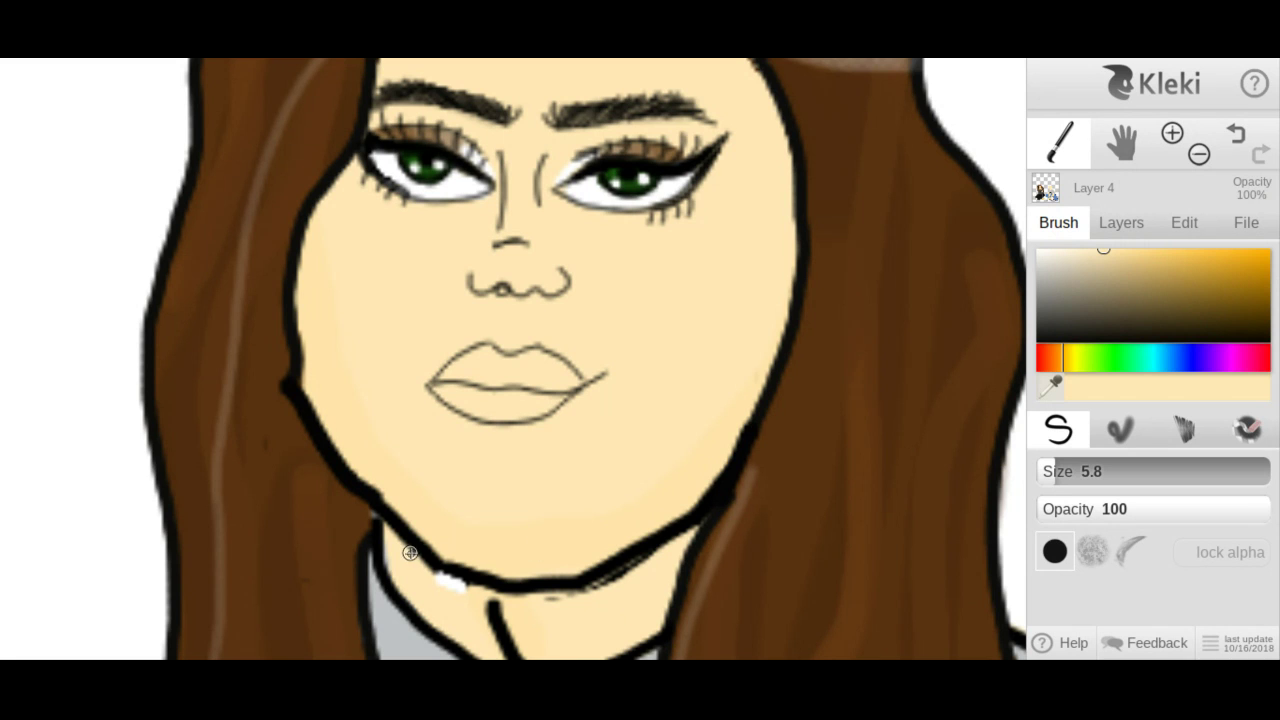
pyautogui.moveTo(430, 572)
pyautogui.mouseDown()
pyautogui.moveTo(583, 597)
pyautogui.moveTo(690, 540)
pyautogui.mouseUp()
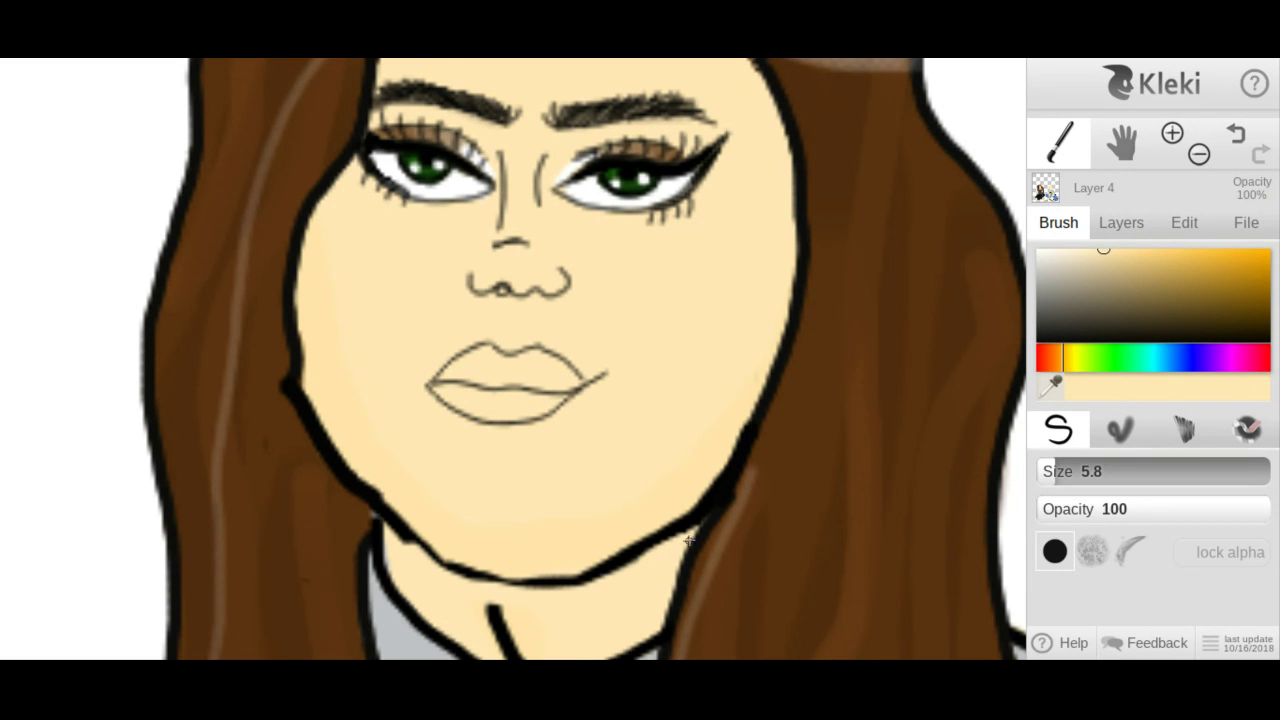
# Trim the lower-left jaw outline where it meets the neck with the skin tone, undoing and redoing uneven strokes.
pyautogui.click(389, 521)
pyautogui.click(1236, 140)
pyautogui.click(1236, 140)
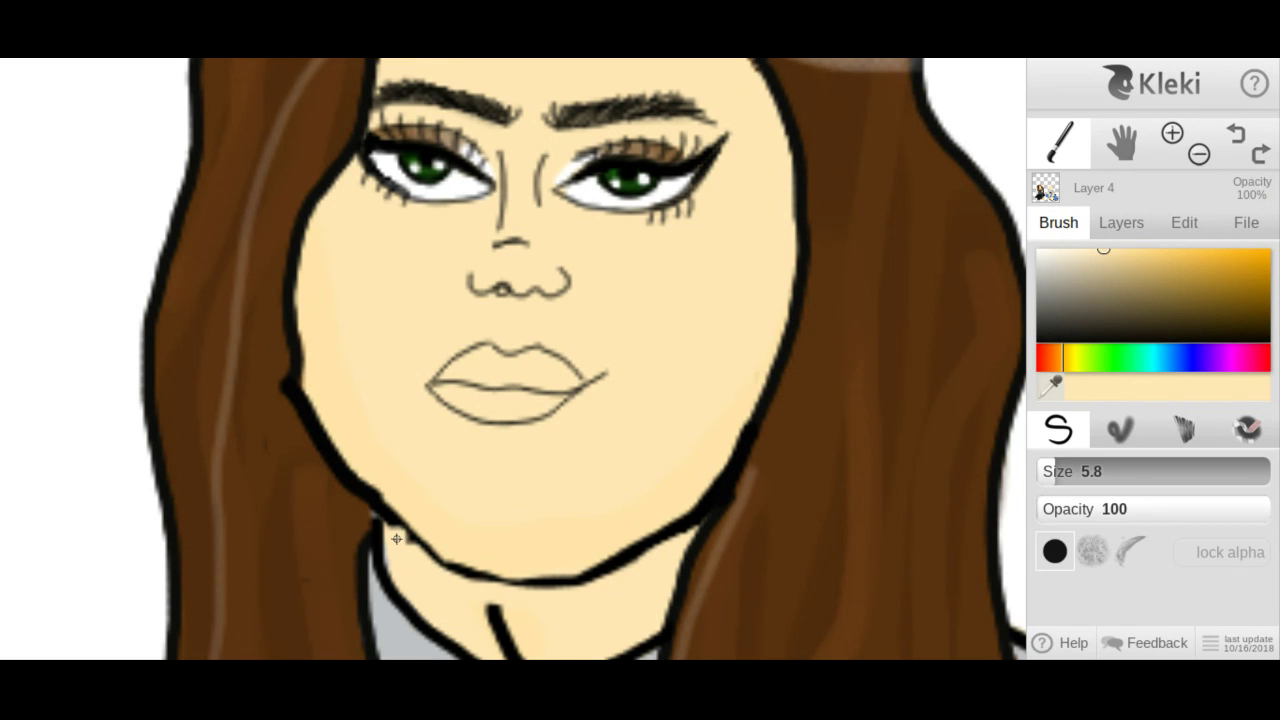
pyautogui.moveTo(400, 534); pyautogui.dragTo(419, 573)
pyautogui.click(1236, 140)
pyautogui.moveTo(381, 541)
pyautogui.mouseDown()
pyautogui.moveTo(404, 542)
pyautogui.moveTo(427, 578)
pyautogui.mouseUp()
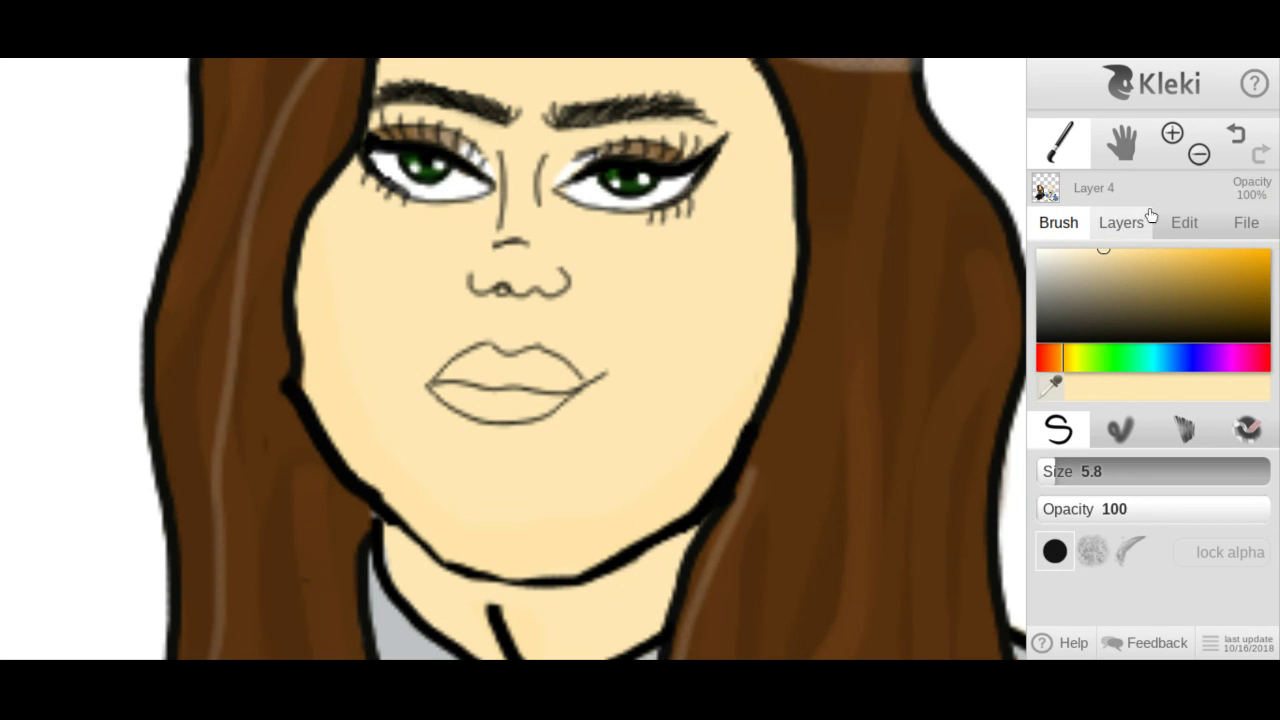
pyautogui.click(1198, 158)
pyautogui.click(1198, 158)
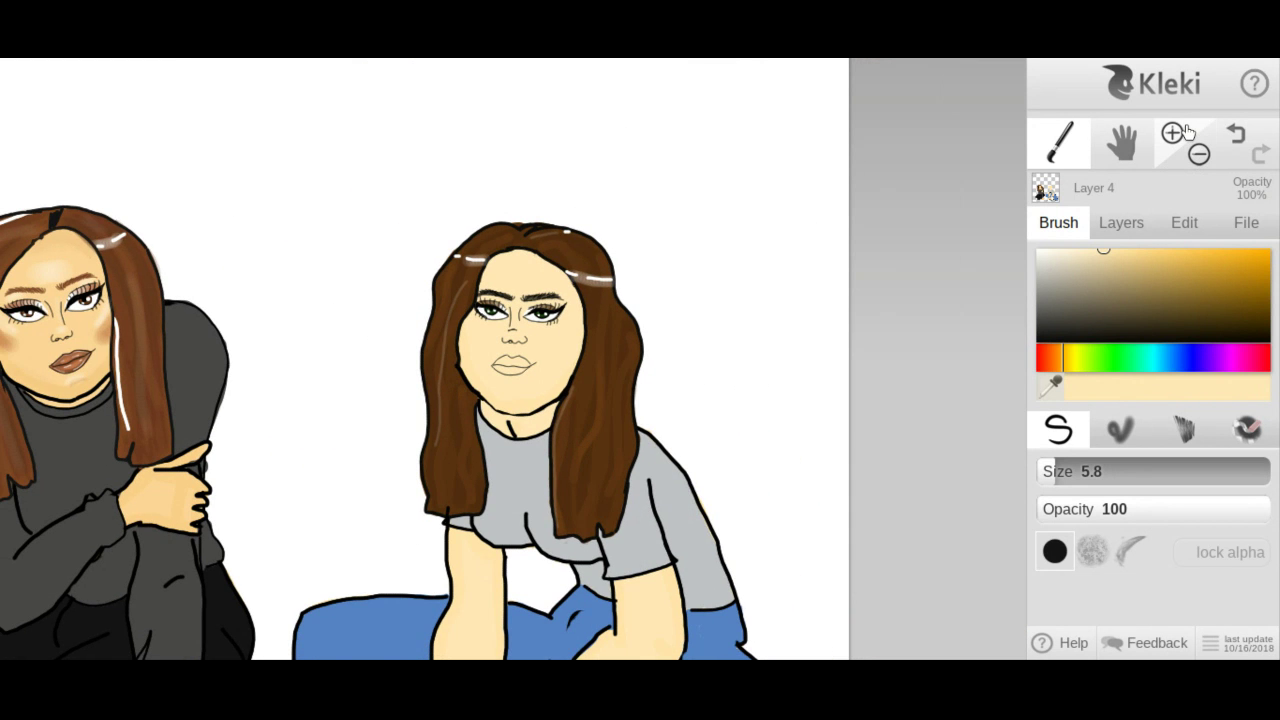
pyautogui.click(1183, 133)
pyautogui.click(1183, 133)
# Erase the whole lip drawing on the Layer 8 directly above Layer 7 at eraser size 11.
pyautogui.click(1247, 428)
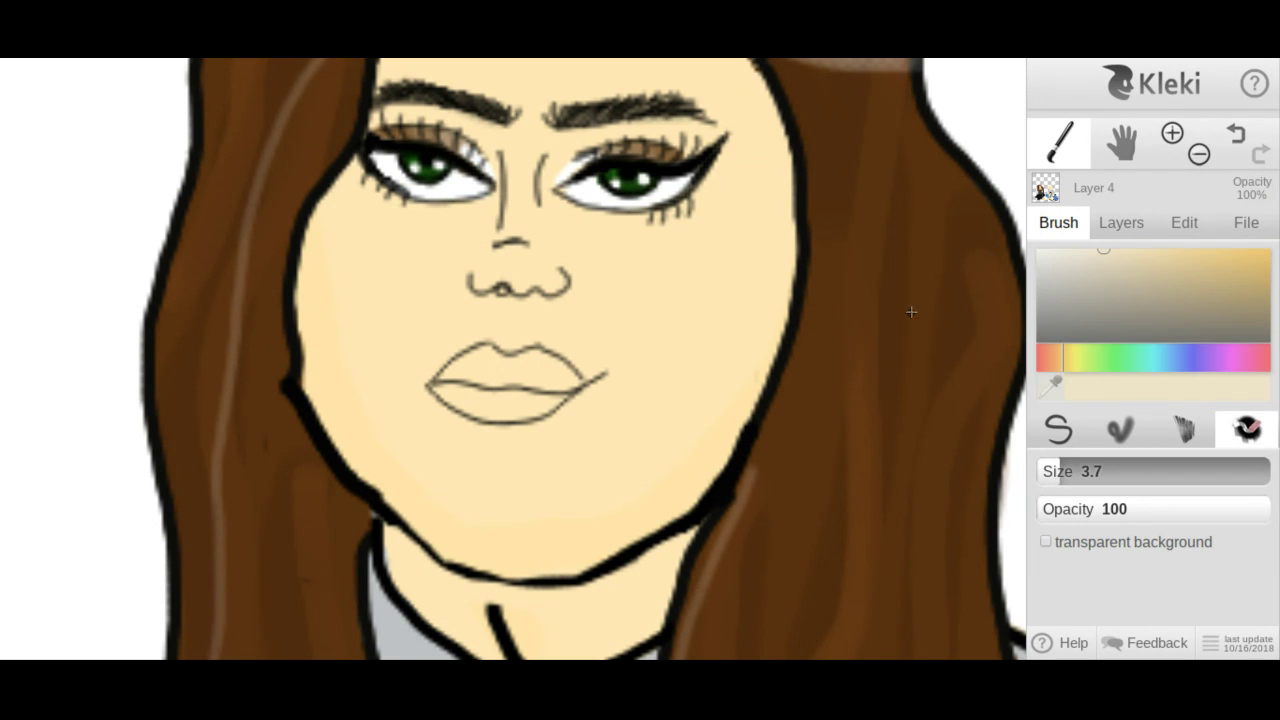
pyautogui.click(1130, 223)
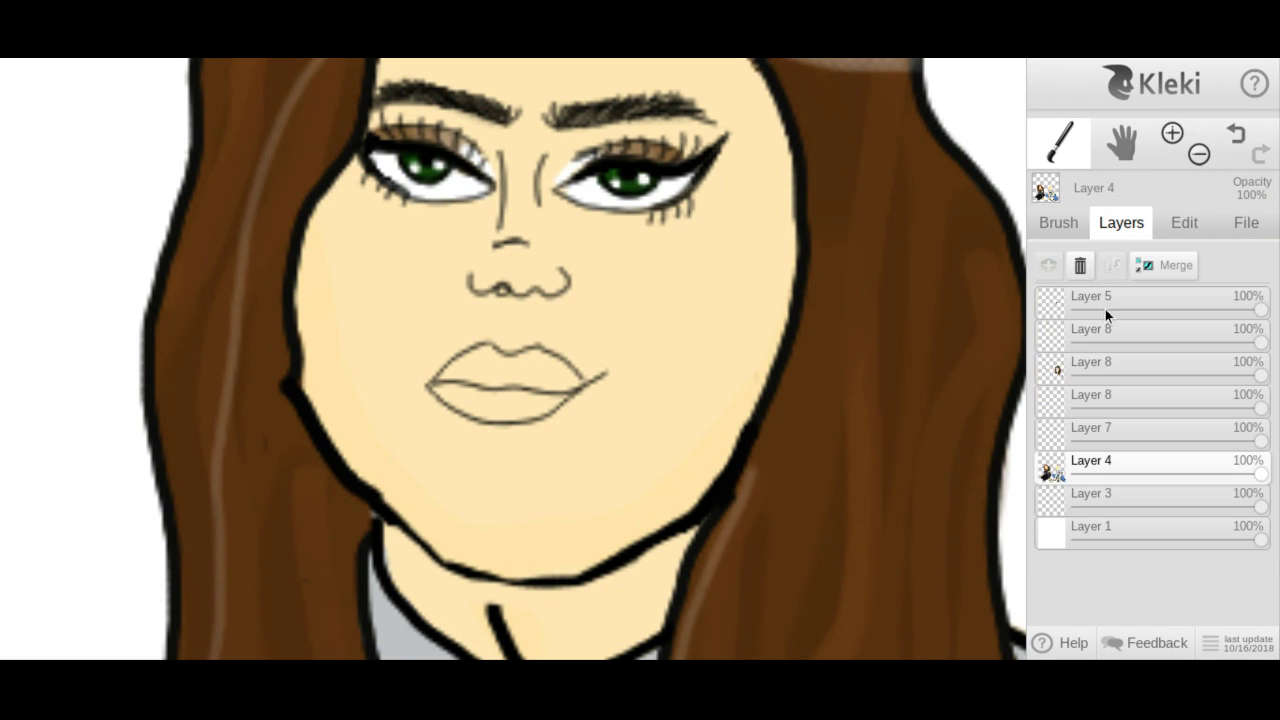
pyautogui.click(1095, 338)
pyautogui.moveTo(1057, 305)
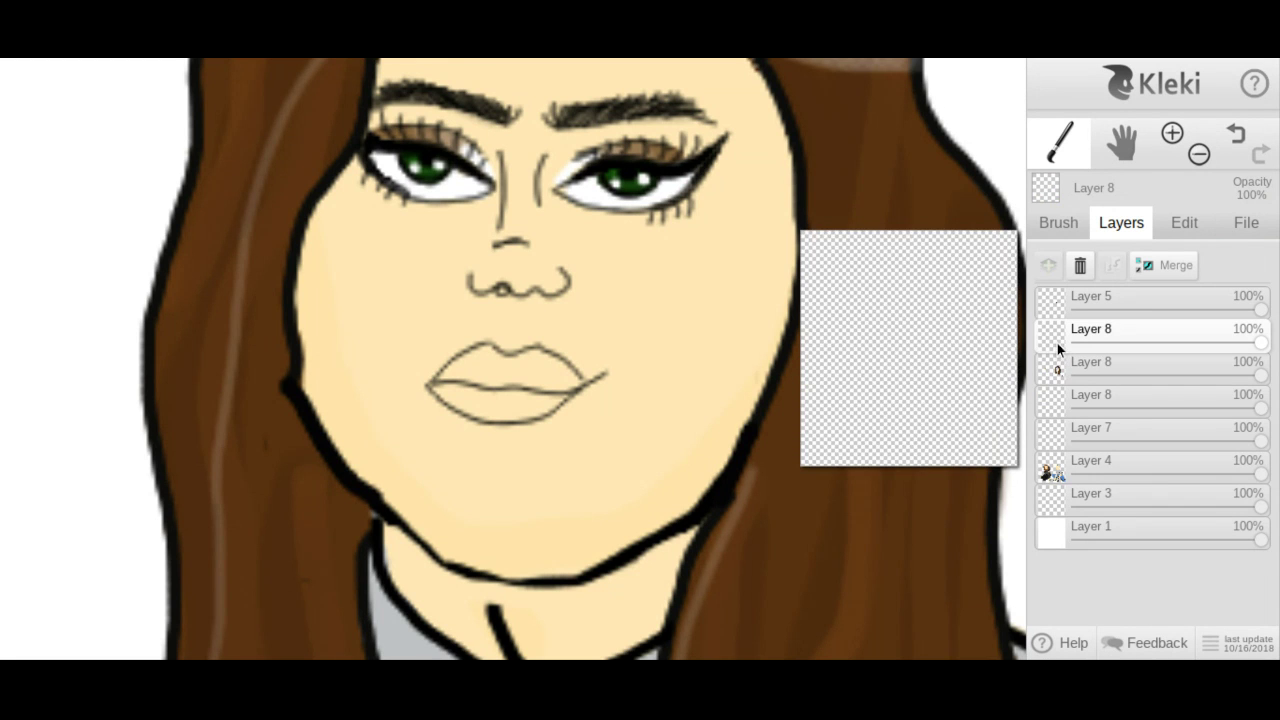
pyautogui.click(1045, 230)
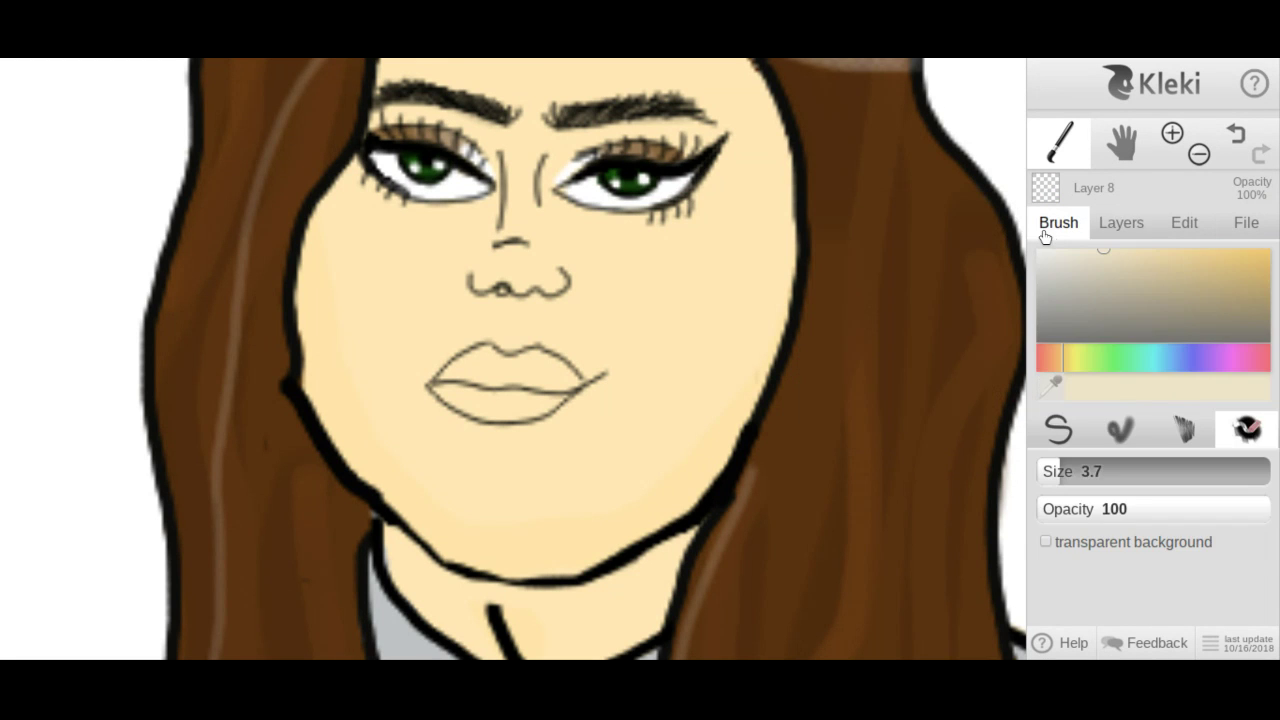
pyautogui.click(1103, 222)
pyautogui.click(1083, 295)
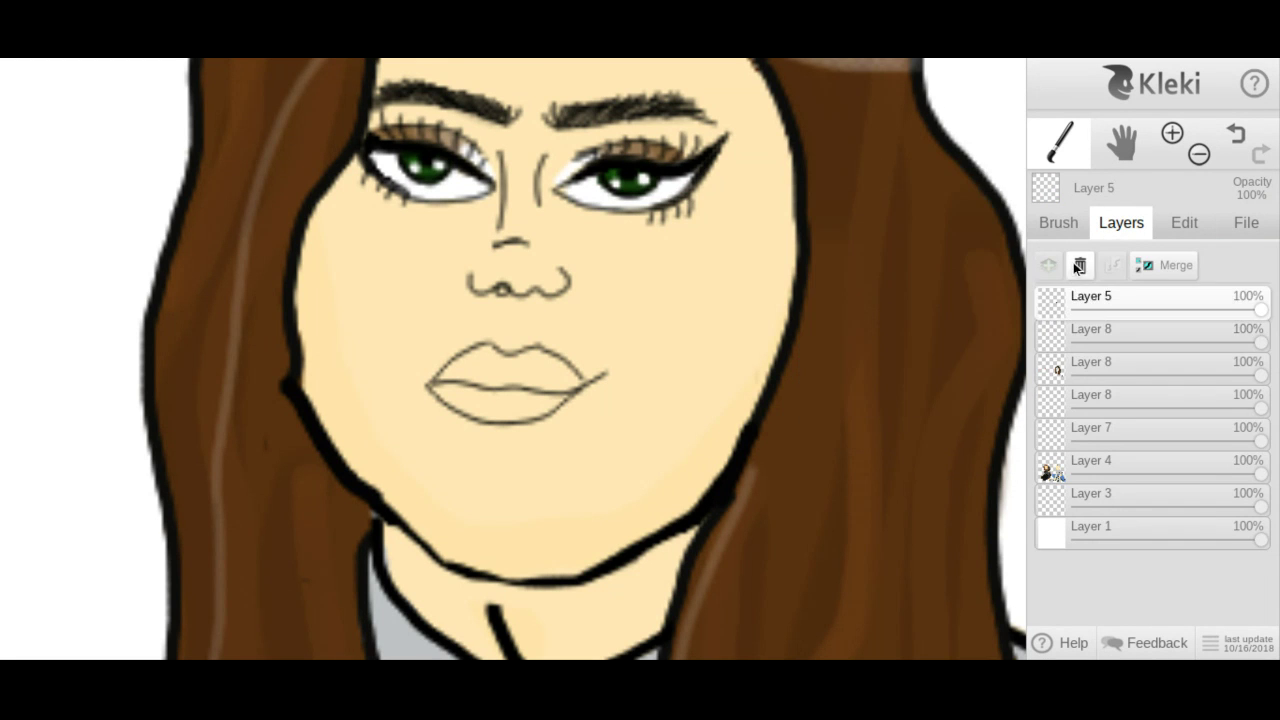
pyautogui.click(1057, 223)
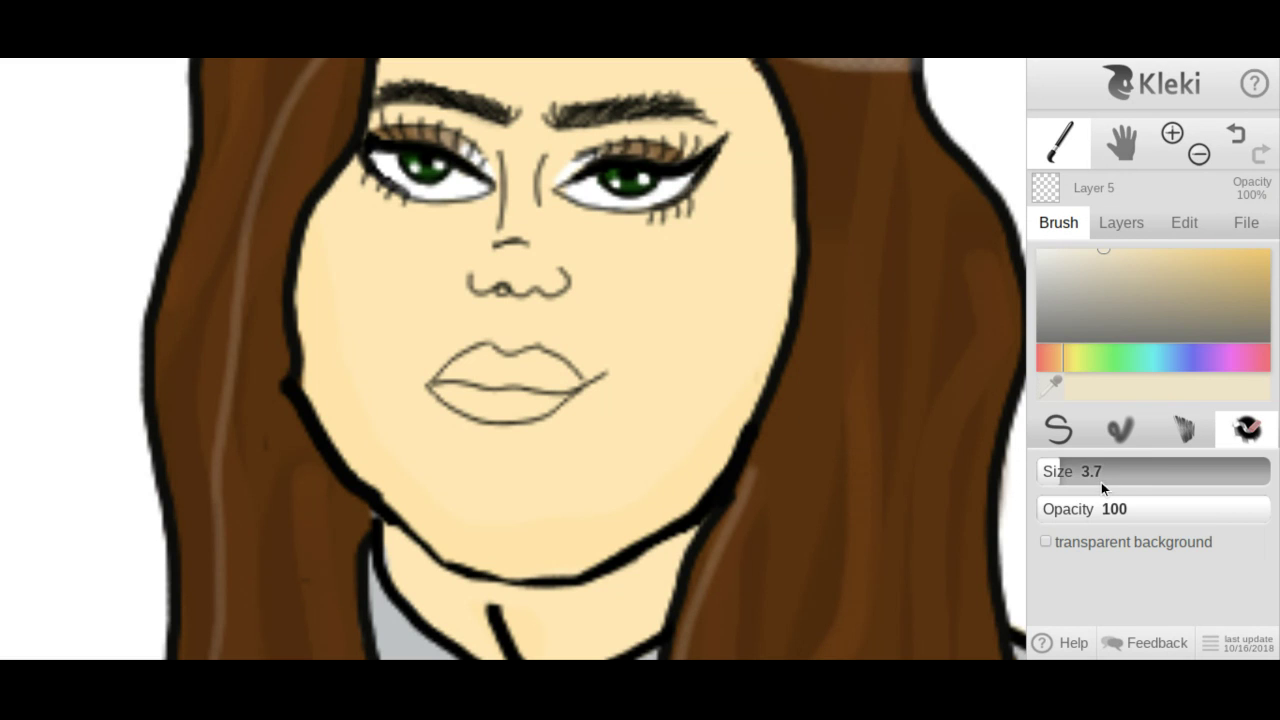
pyautogui.click(1104, 230)
pyautogui.click(1077, 332)
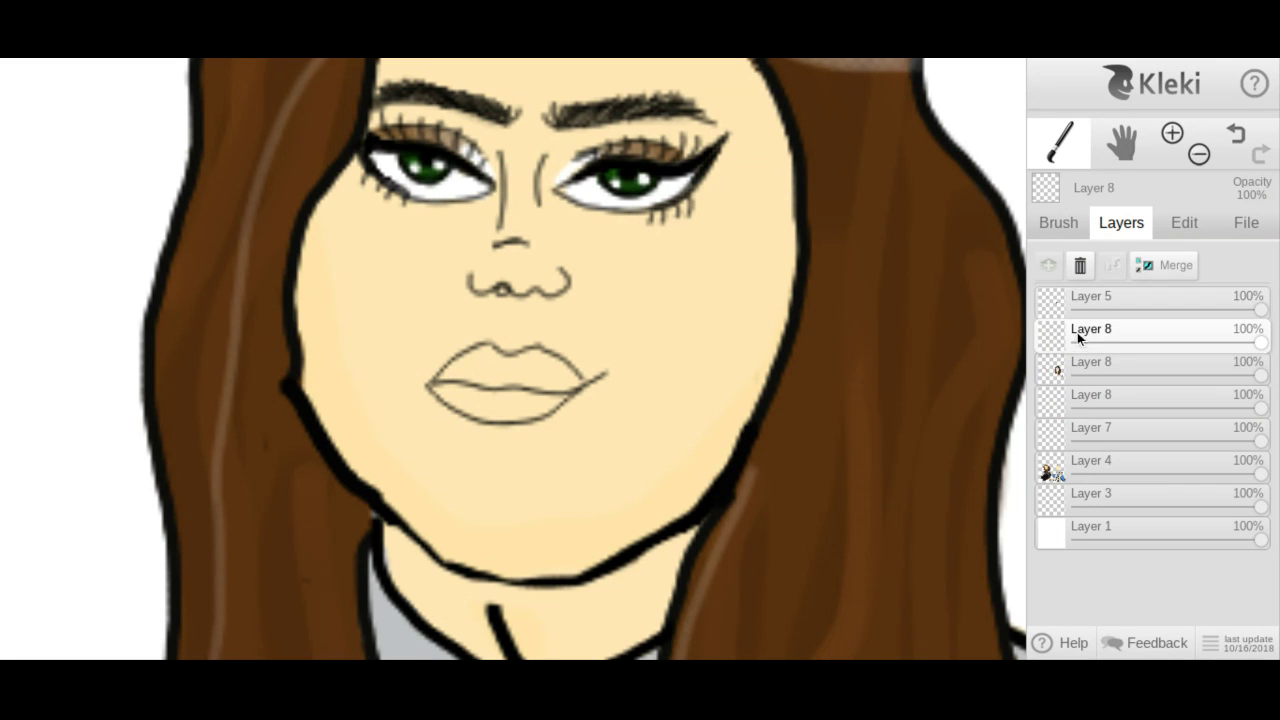
pyautogui.click(1113, 393)
pyautogui.moveTo(451, 365)
pyautogui.mouseDown()
pyautogui.moveTo(596, 372)
pyautogui.moveTo(535, 346)
pyautogui.moveTo(480, 349)
pyautogui.moveTo(570, 400)
pyautogui.moveTo(475, 384)
pyautogui.moveTo(617, 391)
pyautogui.mouseUp()
pyautogui.click(1078, 222)
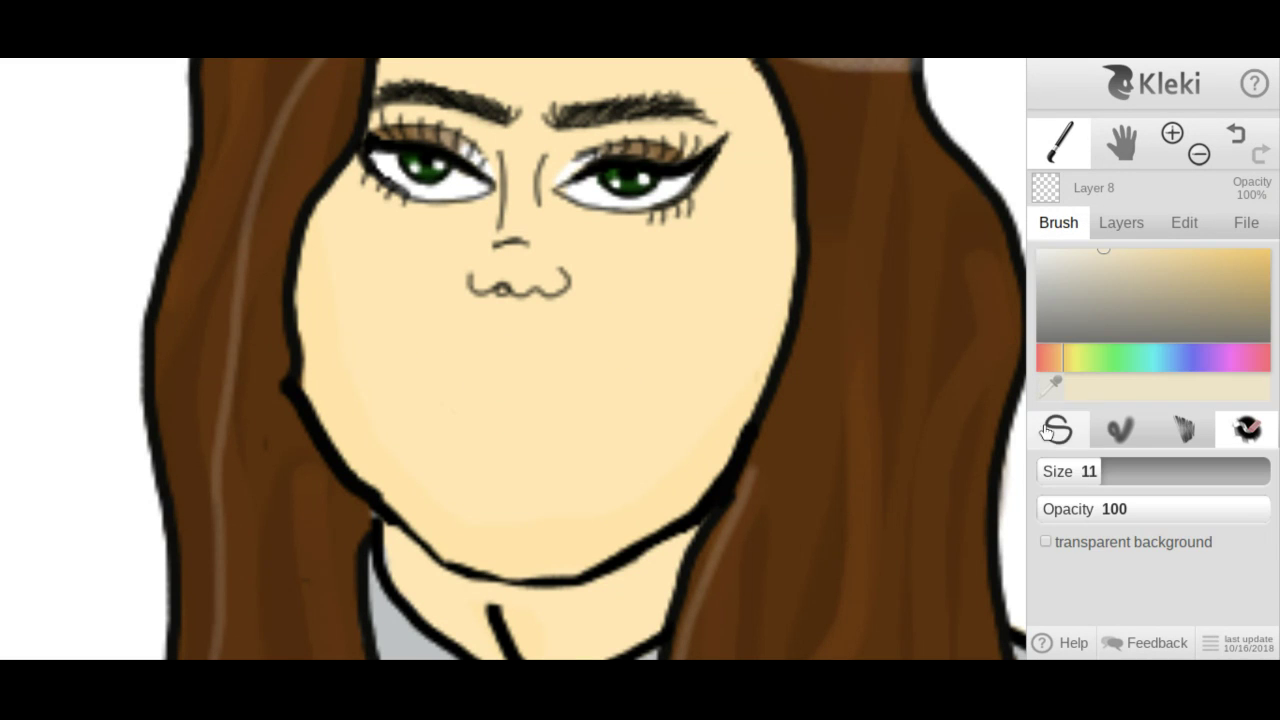
# Draw the outer outline of the lips below the nose in black at brush size 1.
pyautogui.click(1055, 440)
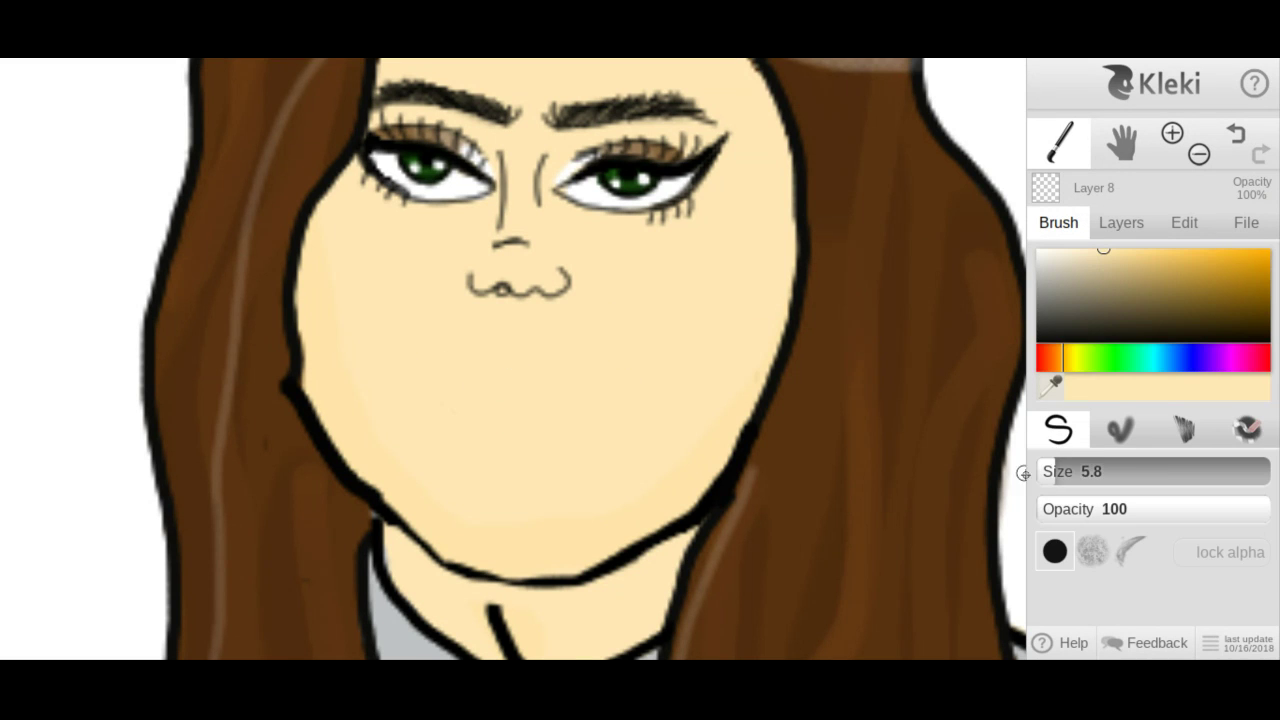
pyautogui.moveTo(1050, 471); pyautogui.dragTo(976, 466)
pyautogui.click(1044, 346)
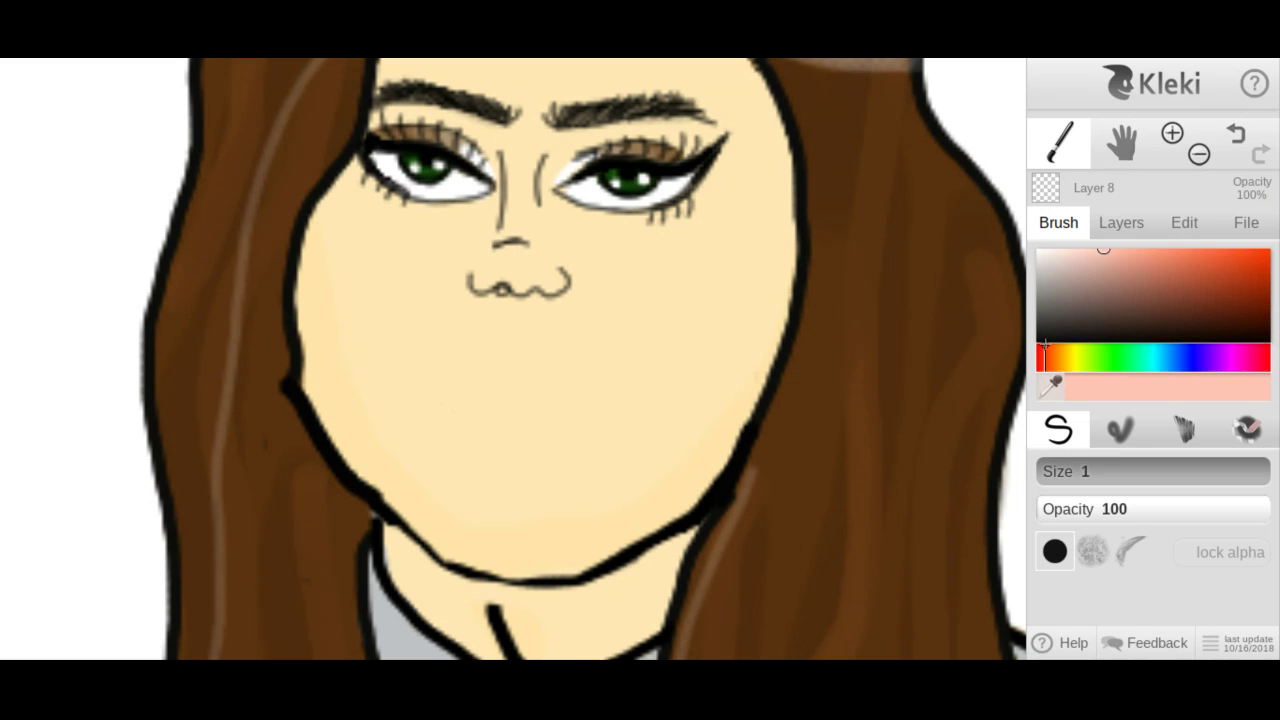
pyautogui.click(1038, 340)
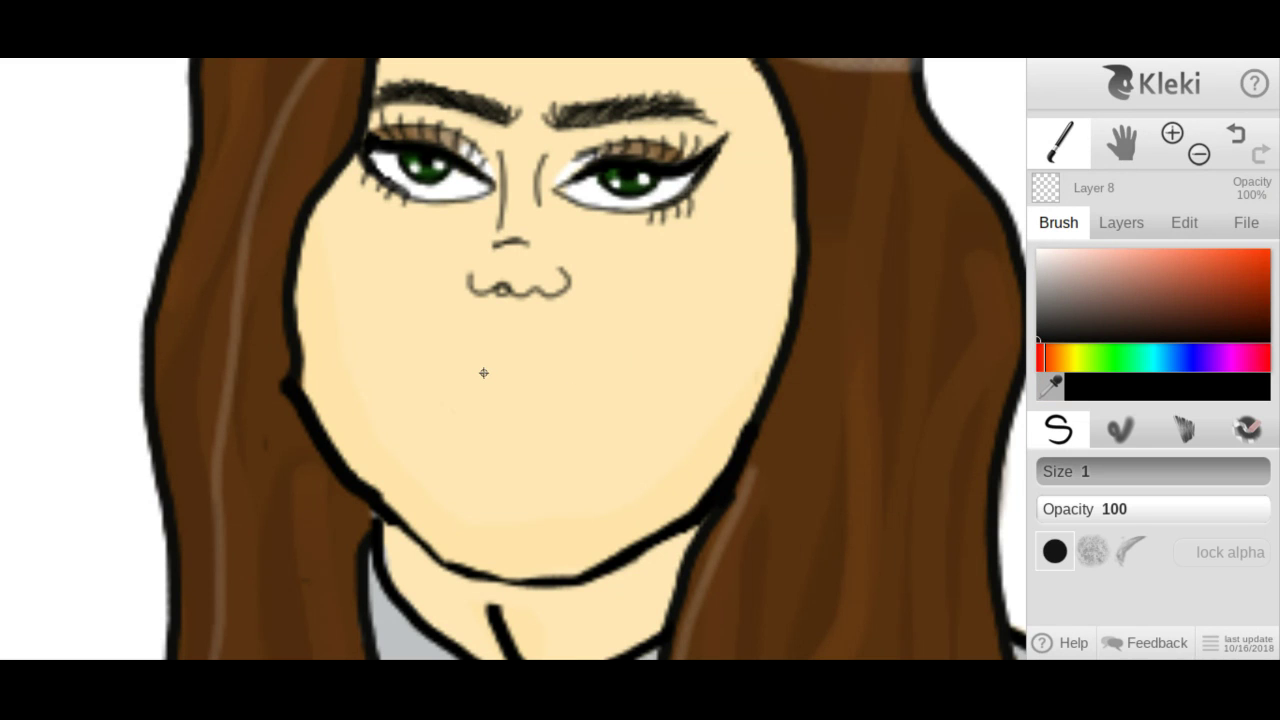
pyautogui.moveTo(539, 372); pyautogui.dragTo(615, 405)
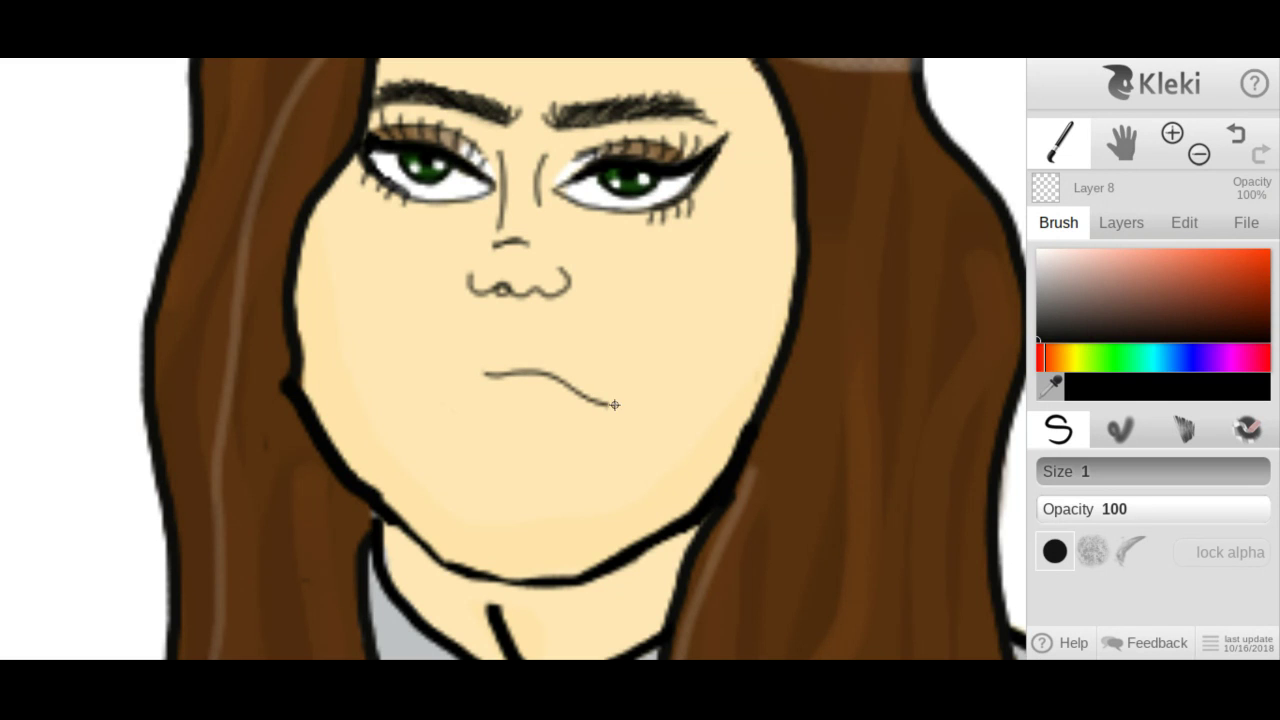
pyautogui.moveTo(470, 373)
pyautogui.mouseDown()
pyautogui.moveTo(416, 410)
pyautogui.moveTo(460, 455)
pyautogui.moveTo(500, 470)
pyautogui.moveTo(588, 440)
pyautogui.moveTo(603, 421)
pyautogui.mouseUp()
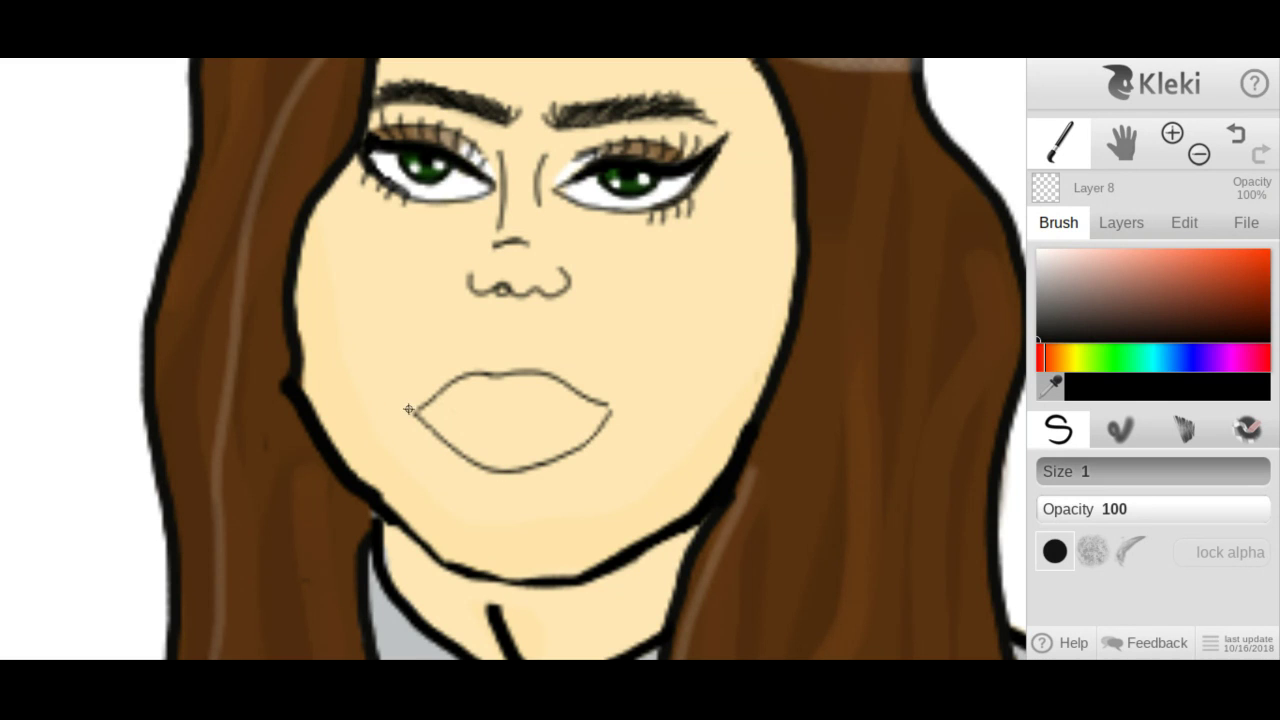
# Draw the wavy parting line between the lips, extending past the right-hand corner, undoing and redrawing the first attempt.
pyautogui.moveTo(418, 412); pyautogui.dragTo(617, 420)
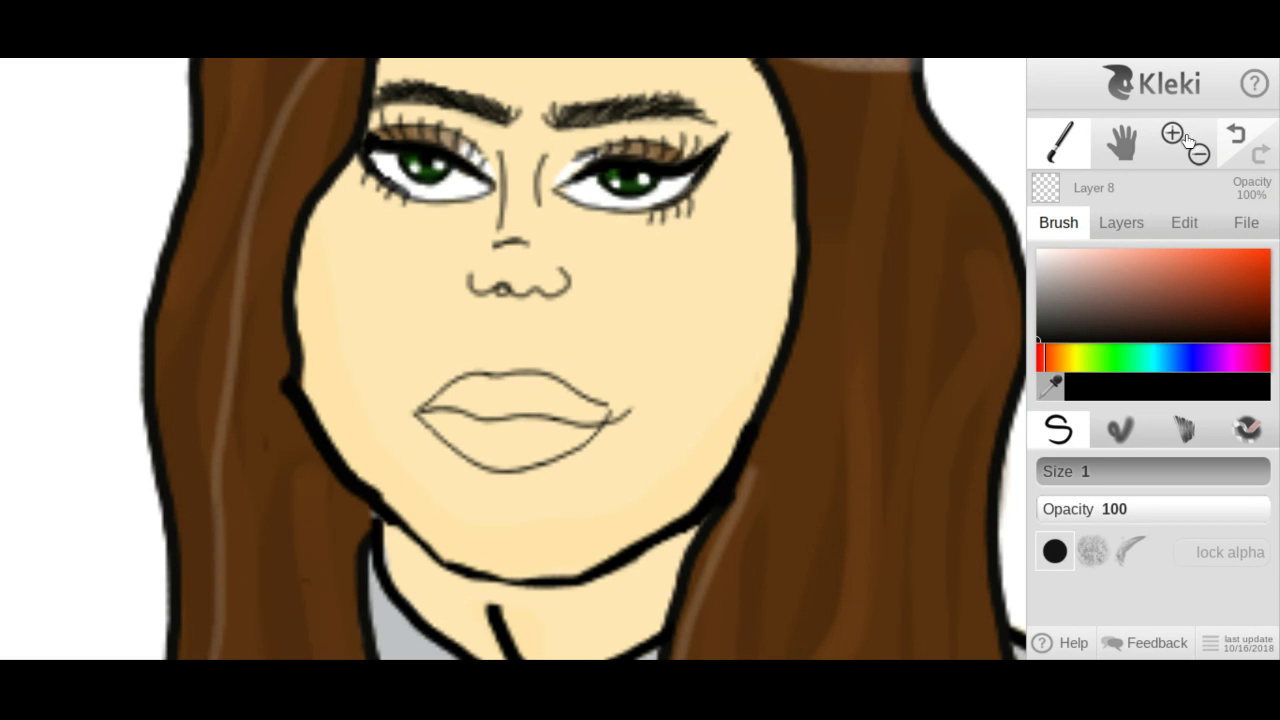
pyautogui.hotkey('ctrl', 'z')
pyautogui.moveTo(424, 412)
pyautogui.mouseDown()
pyautogui.moveTo(586, 410)
pyautogui.moveTo(633, 393)
pyautogui.mouseUp()
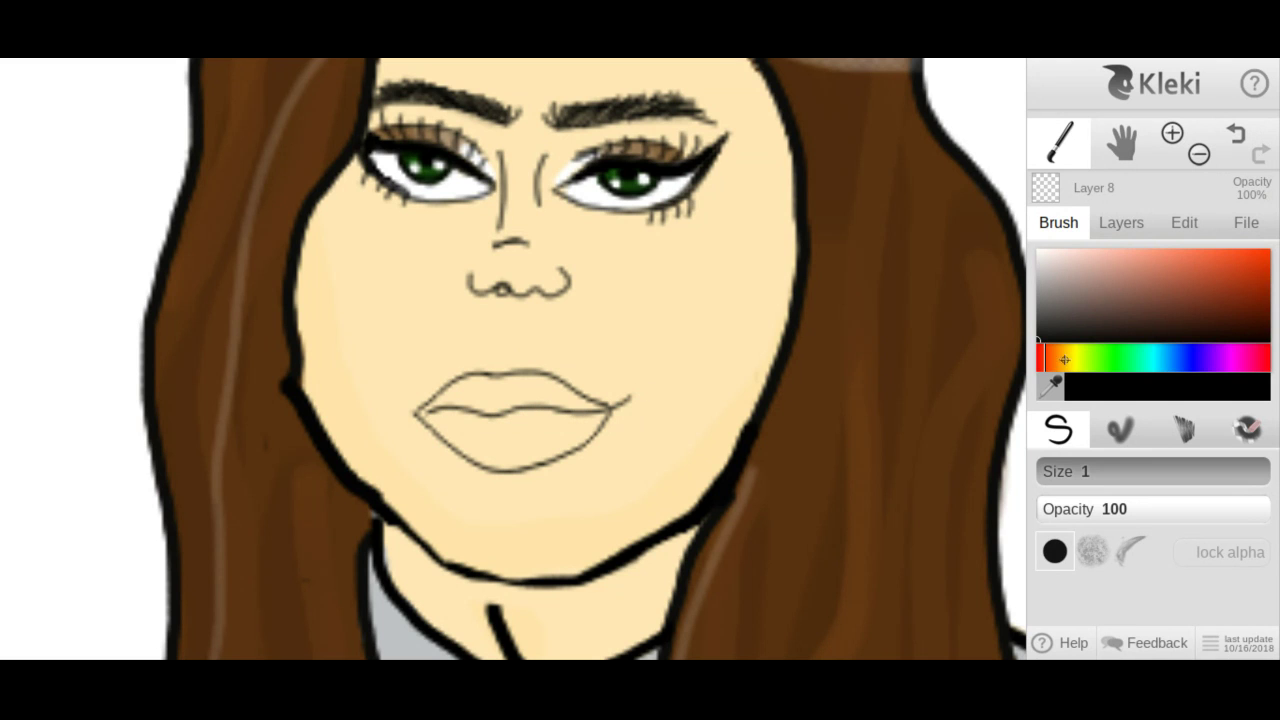
# Reorder the upper Layer 8 beneath the lip outline's layer and fill the lips with coral red at brush size 7.9.
pyautogui.click(1096, 228)
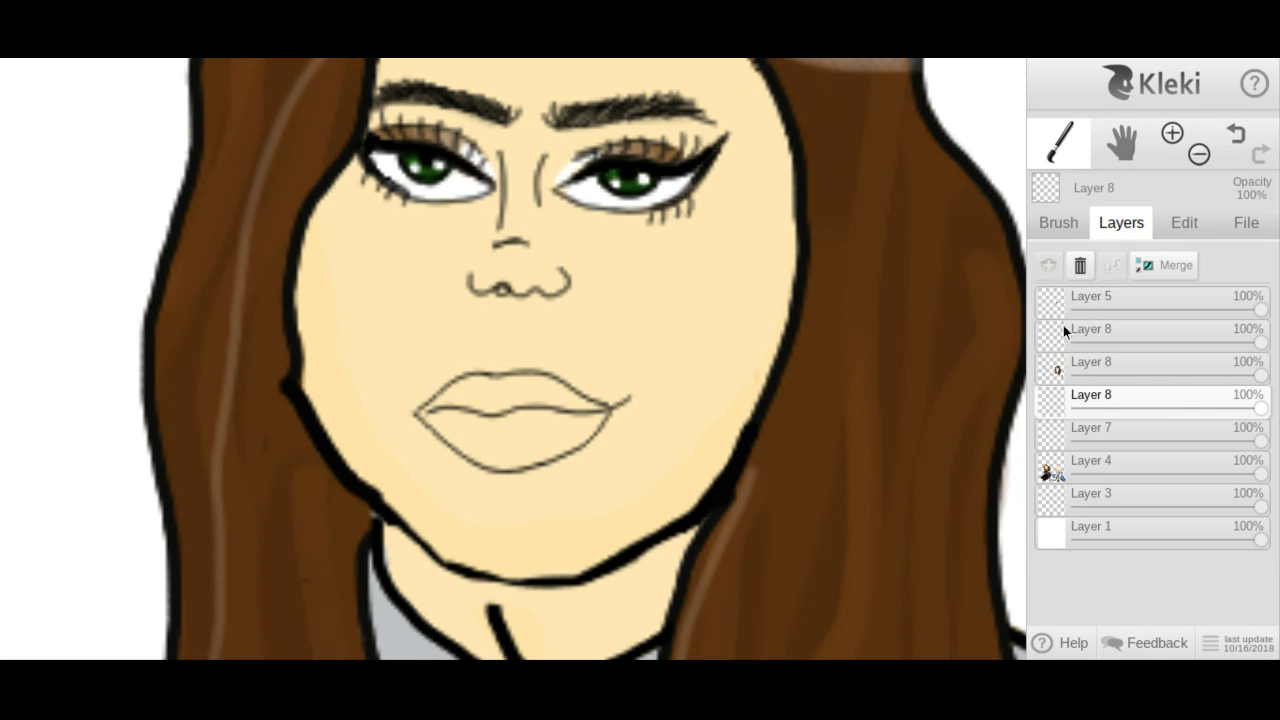
pyautogui.moveTo(1069, 326)
pyautogui.moveTo(1095, 331); pyautogui.dragTo(1091, 407)
pyautogui.click(1058, 222)
pyautogui.moveTo(1157, 300)
pyautogui.mouseDown()
pyautogui.moveTo(1161, 254)
pyautogui.moveTo(1163, 277)
pyautogui.moveTo(1174, 258)
pyautogui.mouseUp()
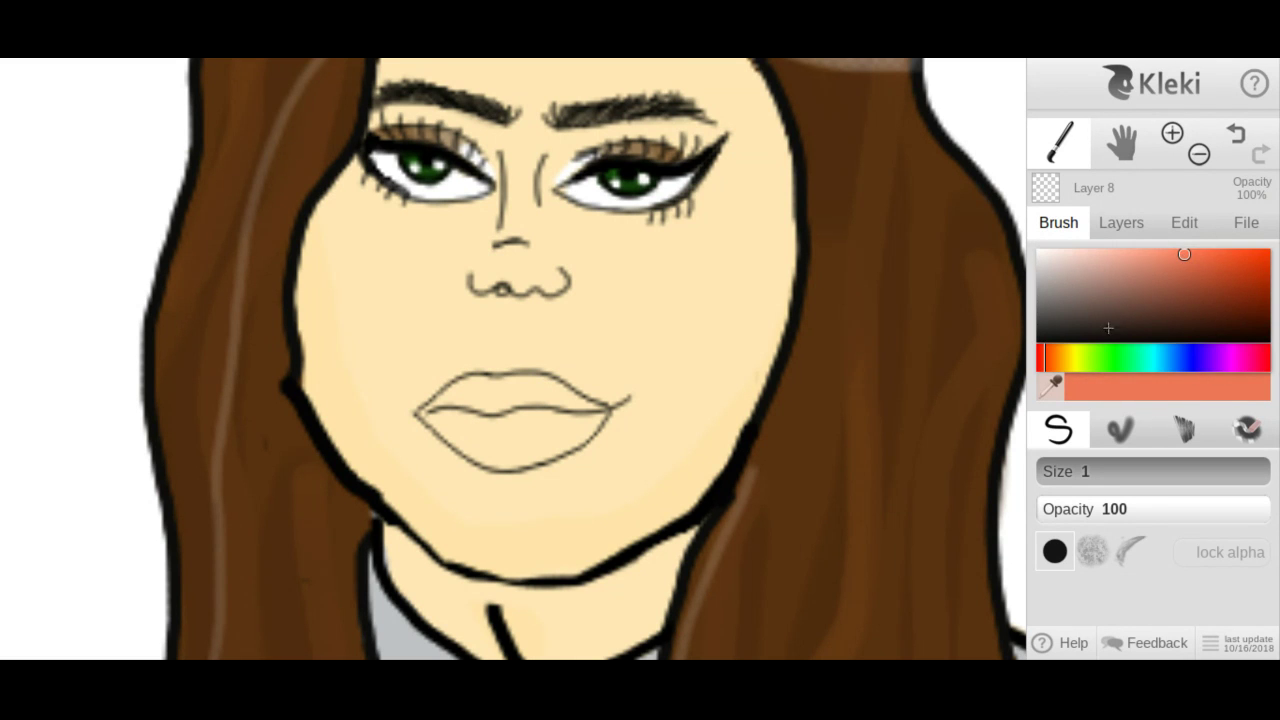
pyautogui.click(1043, 362)
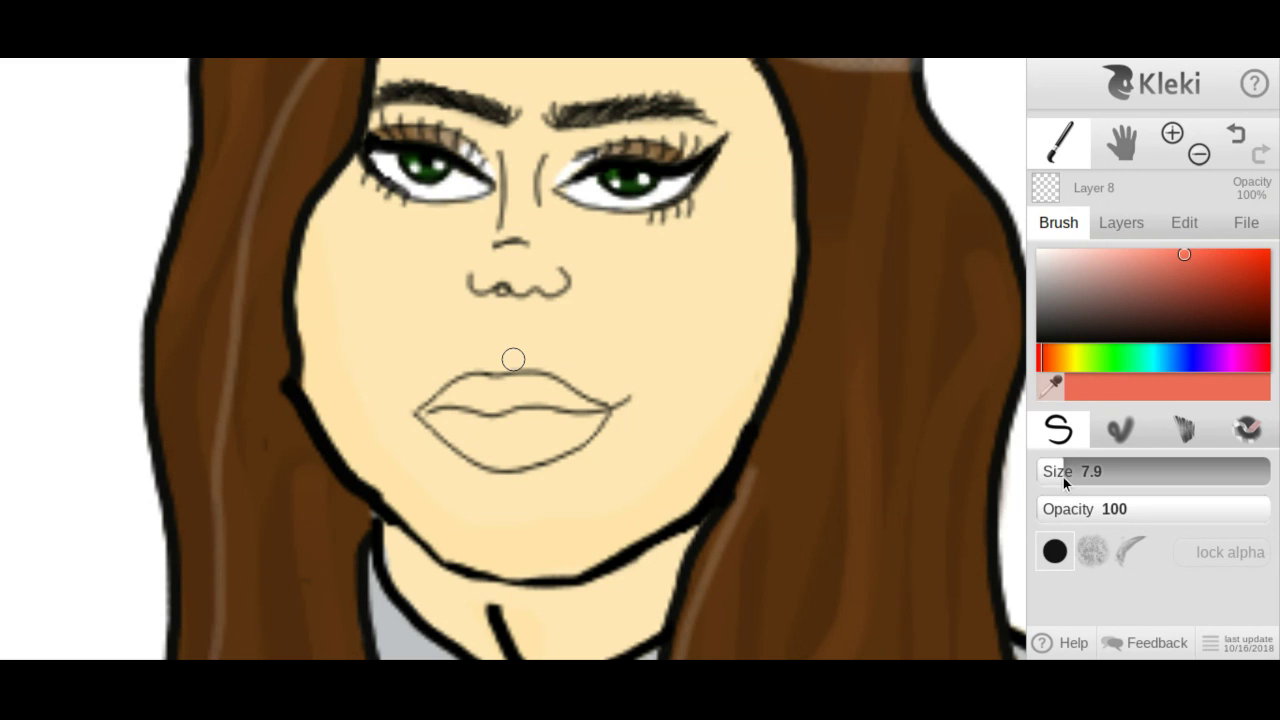
pyautogui.moveTo(489, 400)
pyautogui.mouseDown()
pyautogui.moveTo(520, 412)
pyautogui.moveTo(491, 421)
pyautogui.moveTo(474, 396)
pyautogui.moveTo(540, 408)
pyautogui.moveTo(545, 435)
pyautogui.moveTo(486, 428)
pyautogui.moveTo(448, 402)
pyautogui.moveTo(436, 412)
pyautogui.moveTo(514, 452)
pyautogui.moveTo(555, 440)
pyautogui.moveTo(572, 414)
pyautogui.moveTo(541, 388)
pyautogui.moveTo(471, 386)
pyautogui.moveTo(436, 412)
pyautogui.moveTo(470, 444)
pyautogui.moveTo(519, 456)
pyautogui.moveTo(566, 440)
pyautogui.moveTo(566, 401)
pyautogui.moveTo(595, 417)
pyautogui.moveTo(565, 444)
pyautogui.moveTo(523, 450)
pyautogui.mouseUp()
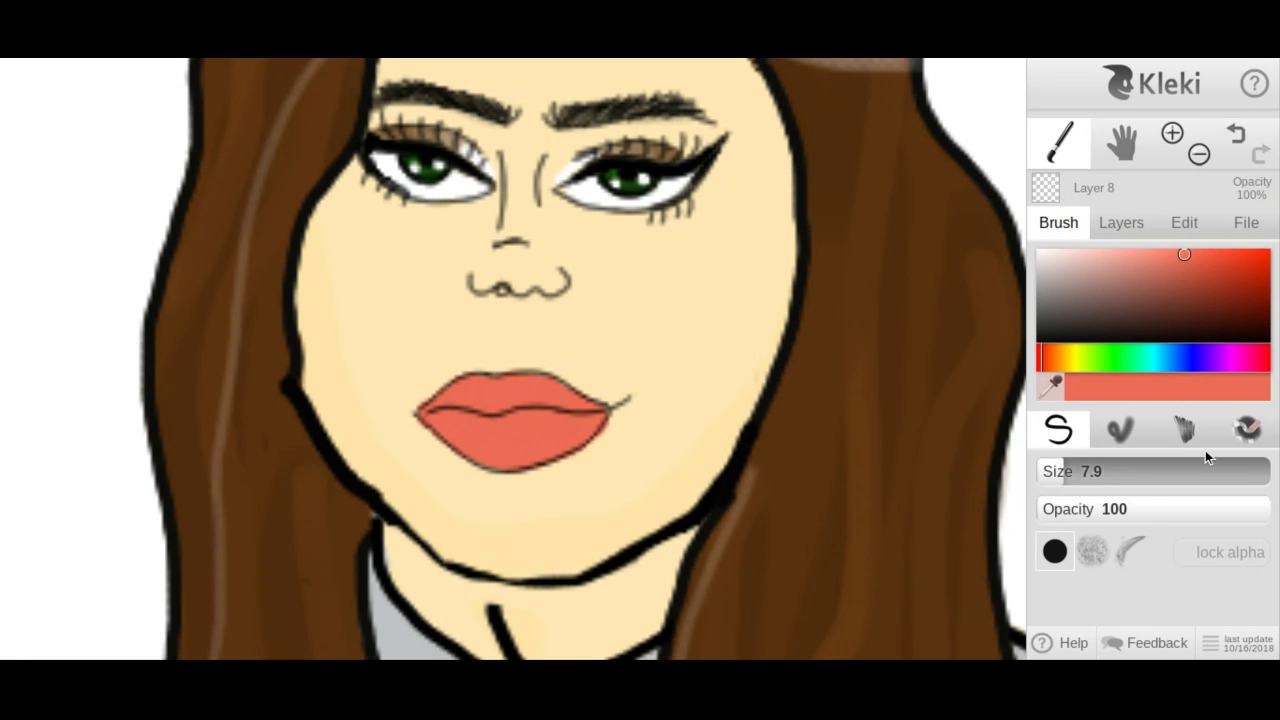
# Clean the coral fill's edge around the left lip corner at eraser size 11, undoing the first pass.
pyautogui.click(1247, 428)
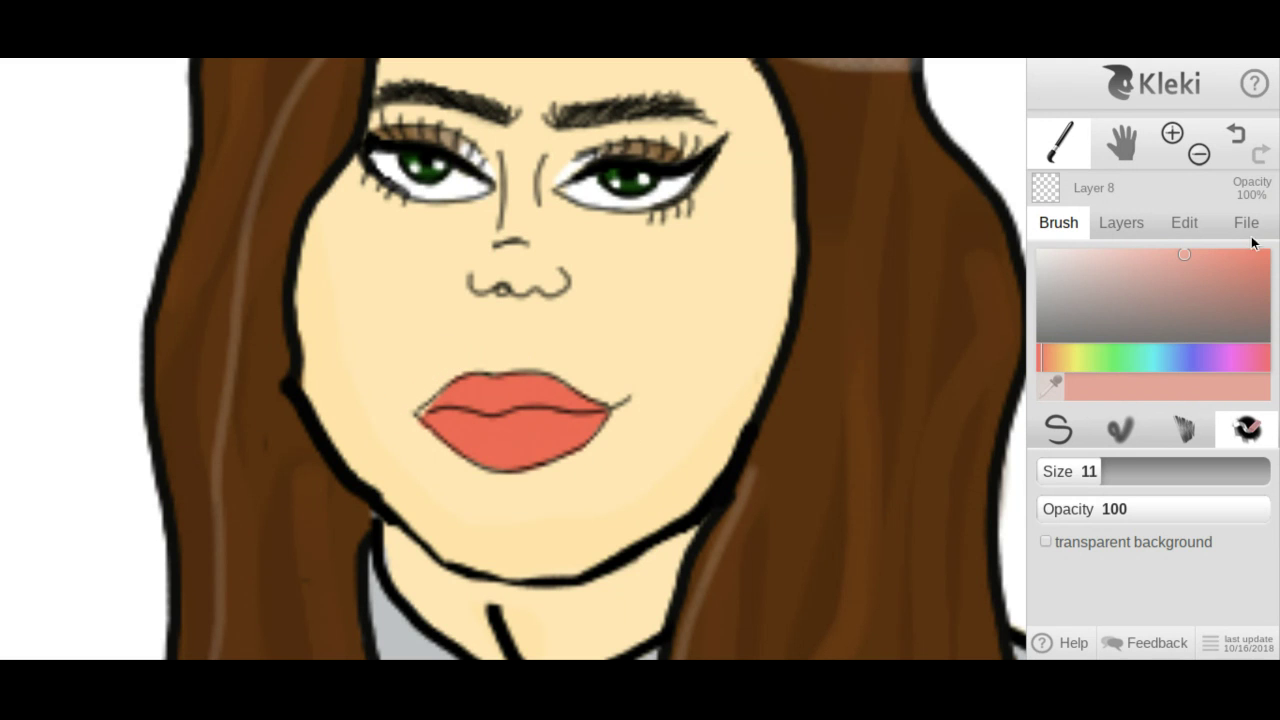
pyautogui.click(1236, 140)
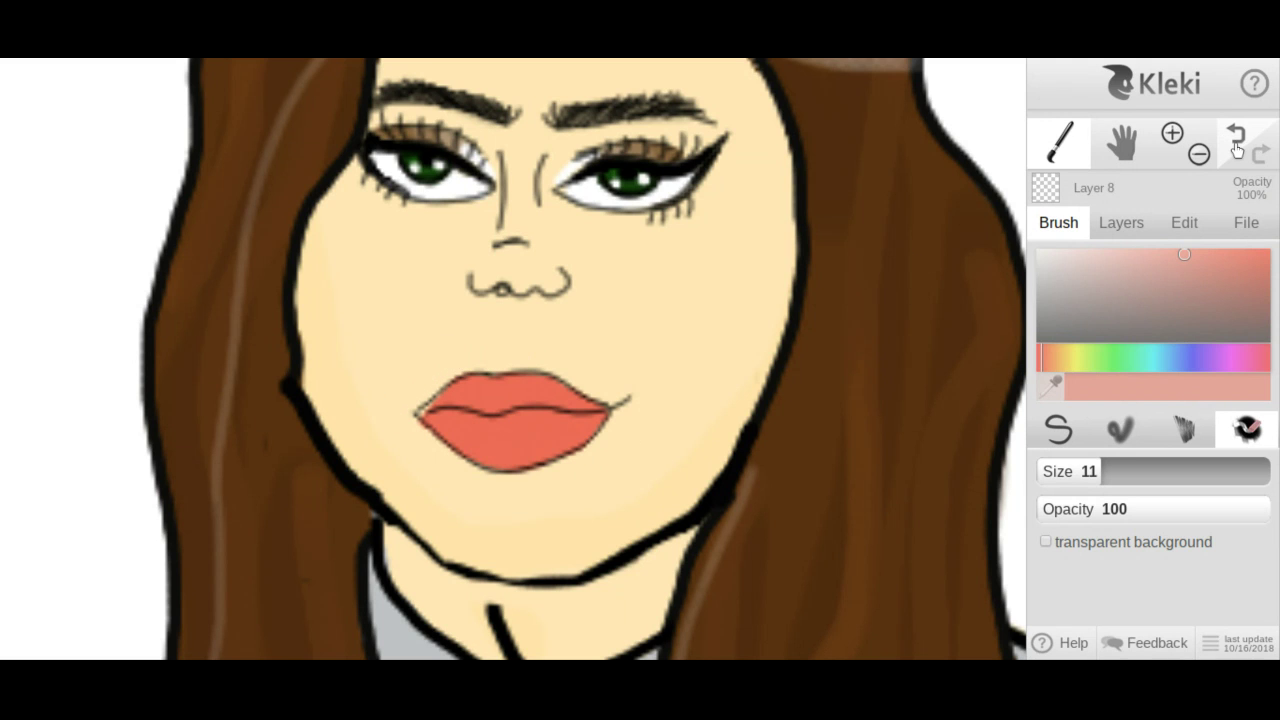
pyautogui.click(411, 391)
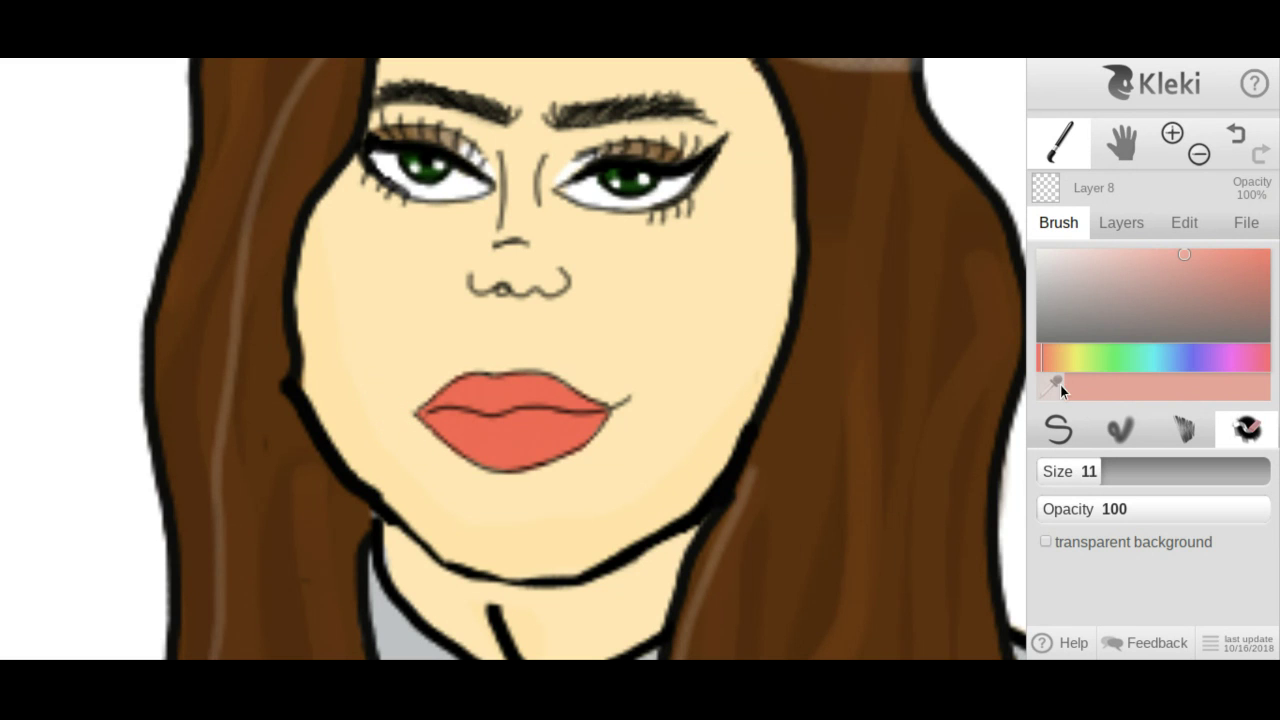
# Shade the lip edges and parting line with slightly darker coral at brush size 2.9, and erase the spill below the lower lip.
pyautogui.click(1058, 428)
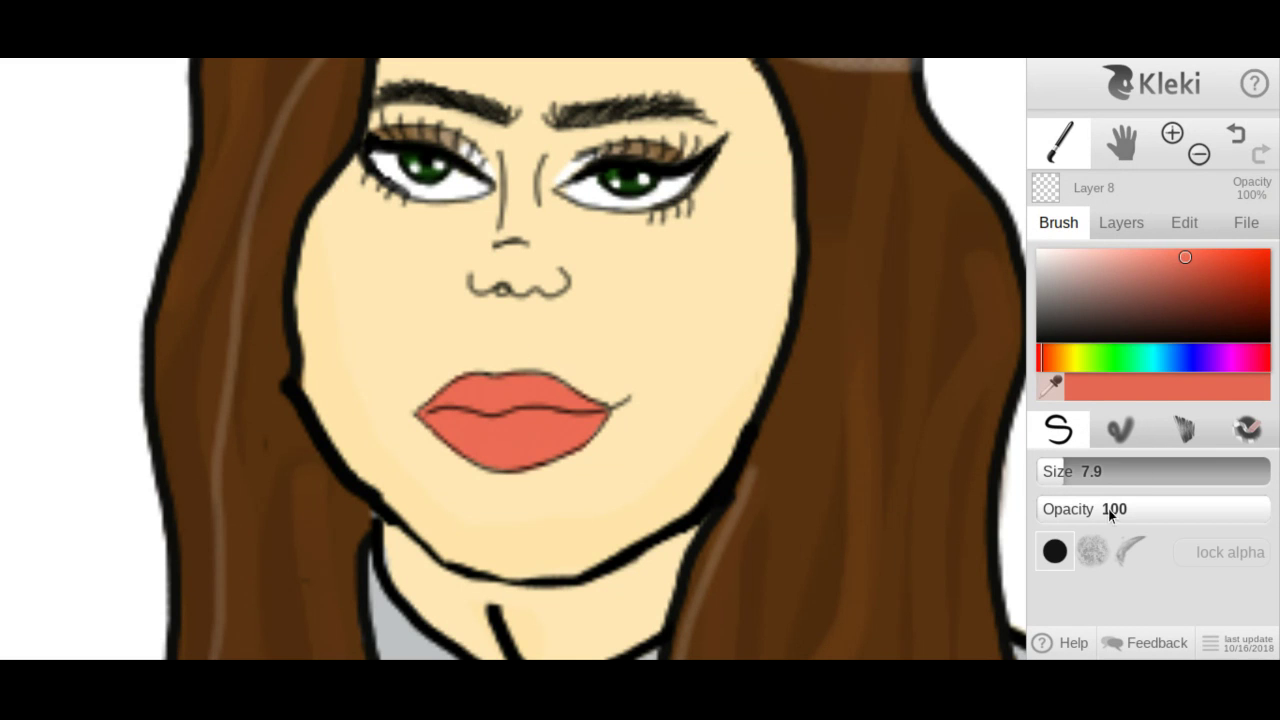
pyautogui.click(1053, 477)
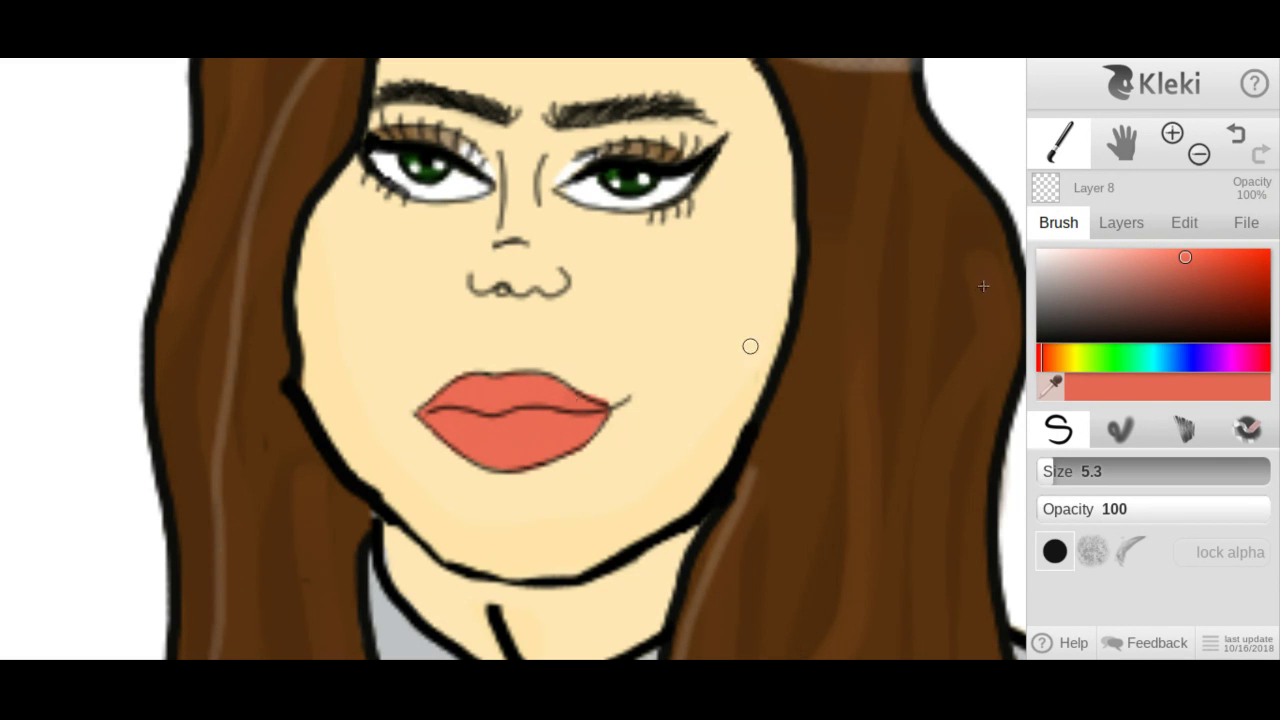
pyautogui.hotkey('ctrl', 'z')
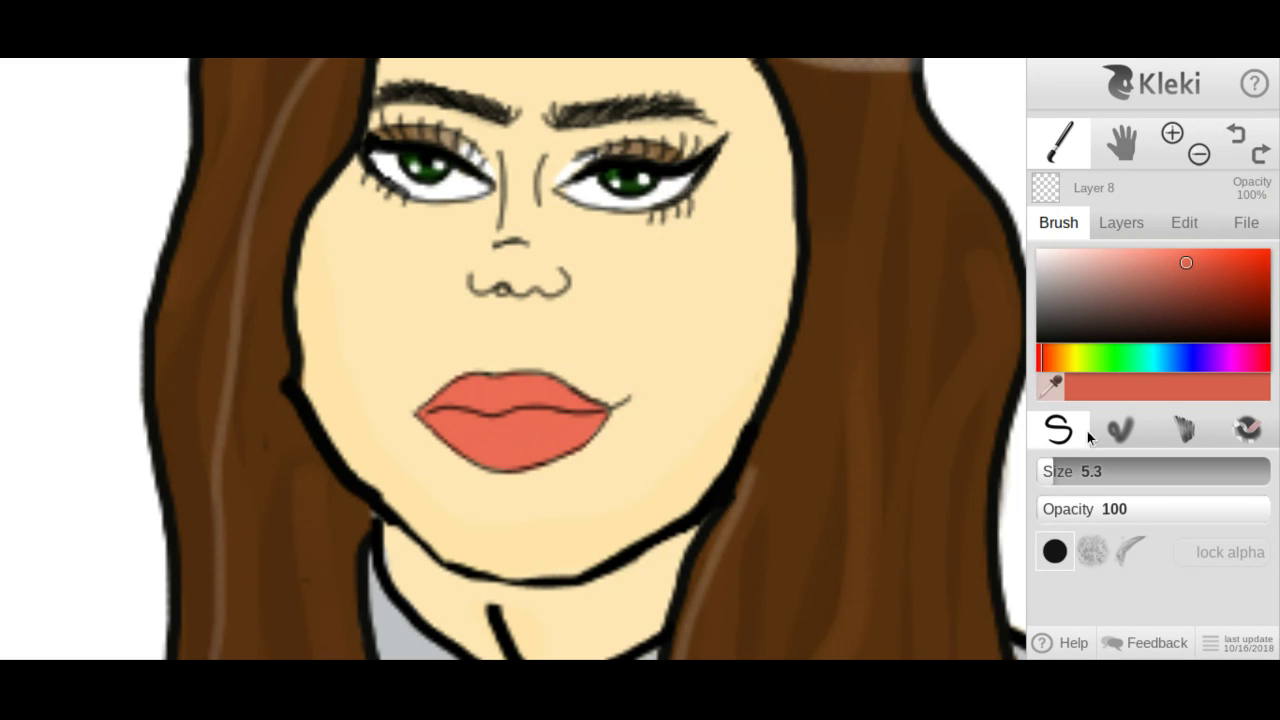
pyautogui.moveTo(1058, 471); pyautogui.dragTo(1044, 472)
pyautogui.moveTo(603, 411)
pyautogui.mouseDown()
pyautogui.moveTo(526, 376)
pyautogui.moveTo(457, 386)
pyautogui.moveTo(437, 403)
pyautogui.moveTo(456, 446)
pyautogui.moveTo(514, 470)
pyautogui.moveTo(593, 418)
pyautogui.mouseUp()
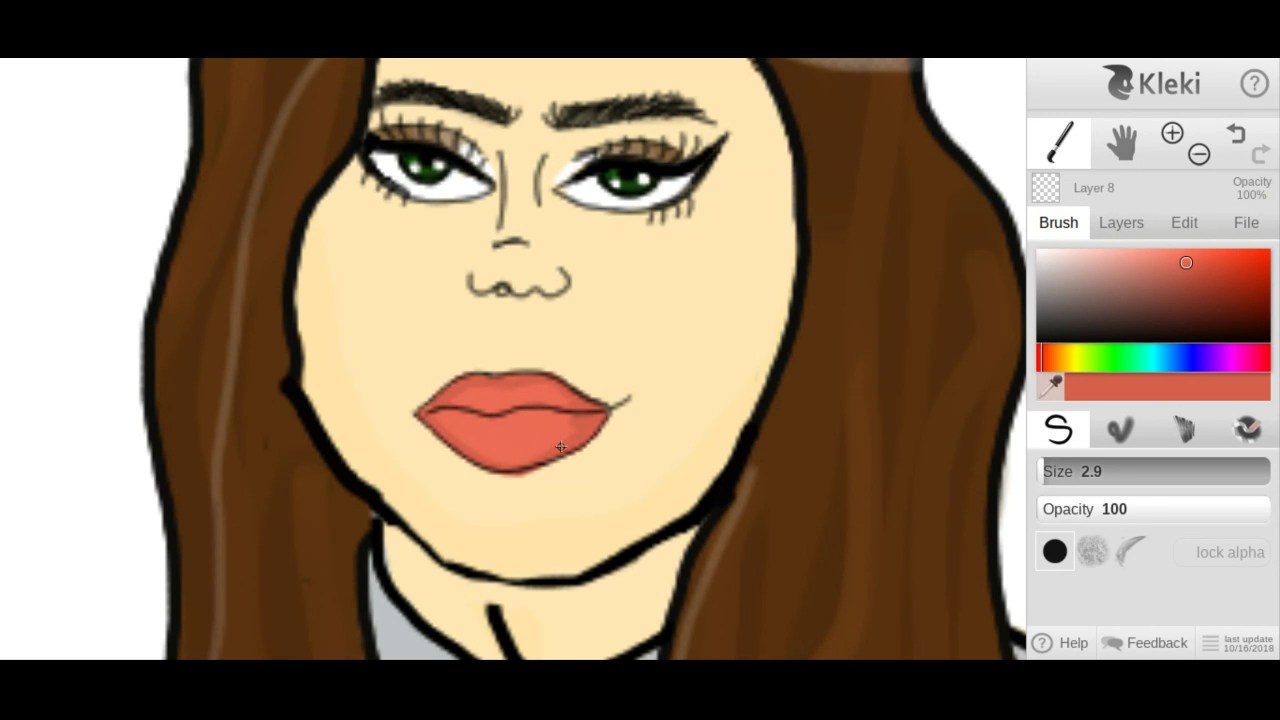
pyautogui.moveTo(479, 457); pyautogui.dragTo(527, 467)
pyautogui.moveTo(428, 411); pyautogui.dragTo(561, 417)
pyautogui.click(1247, 429)
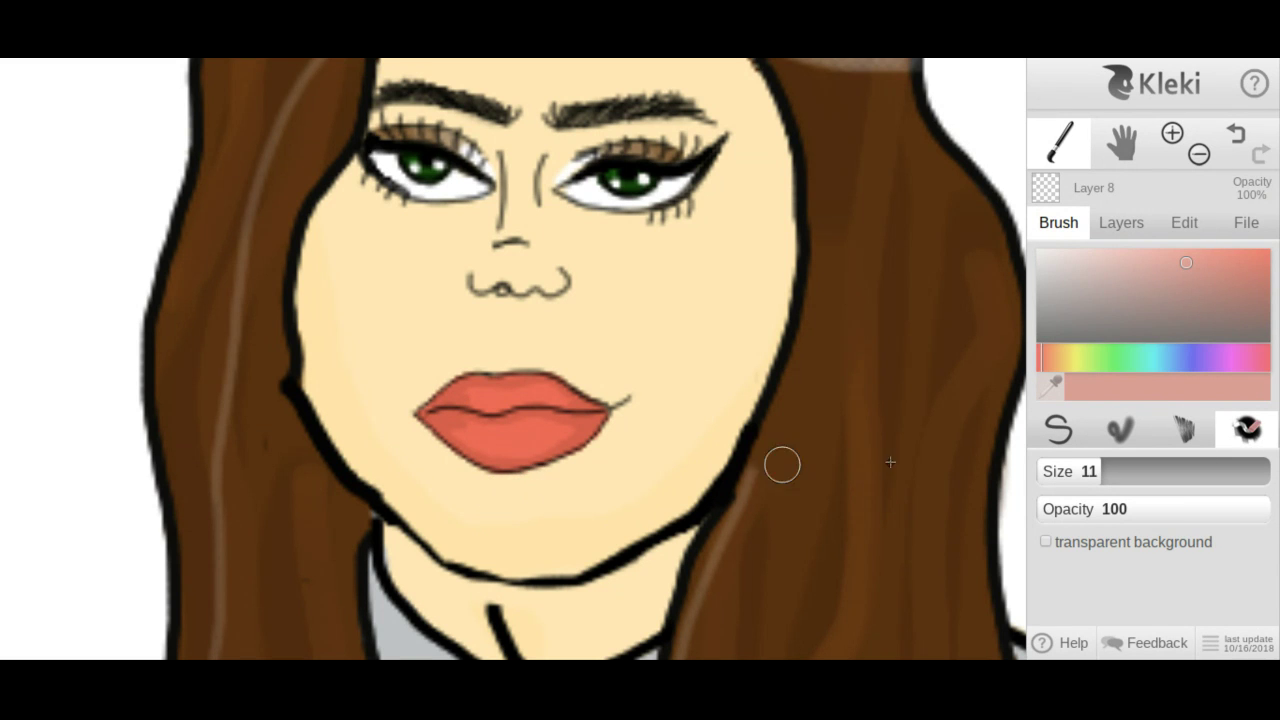
# Deepen the shading at the lip corners and along the upper and lower lip edges with darker red at brush size 2.9.
pyautogui.click(1050, 442)
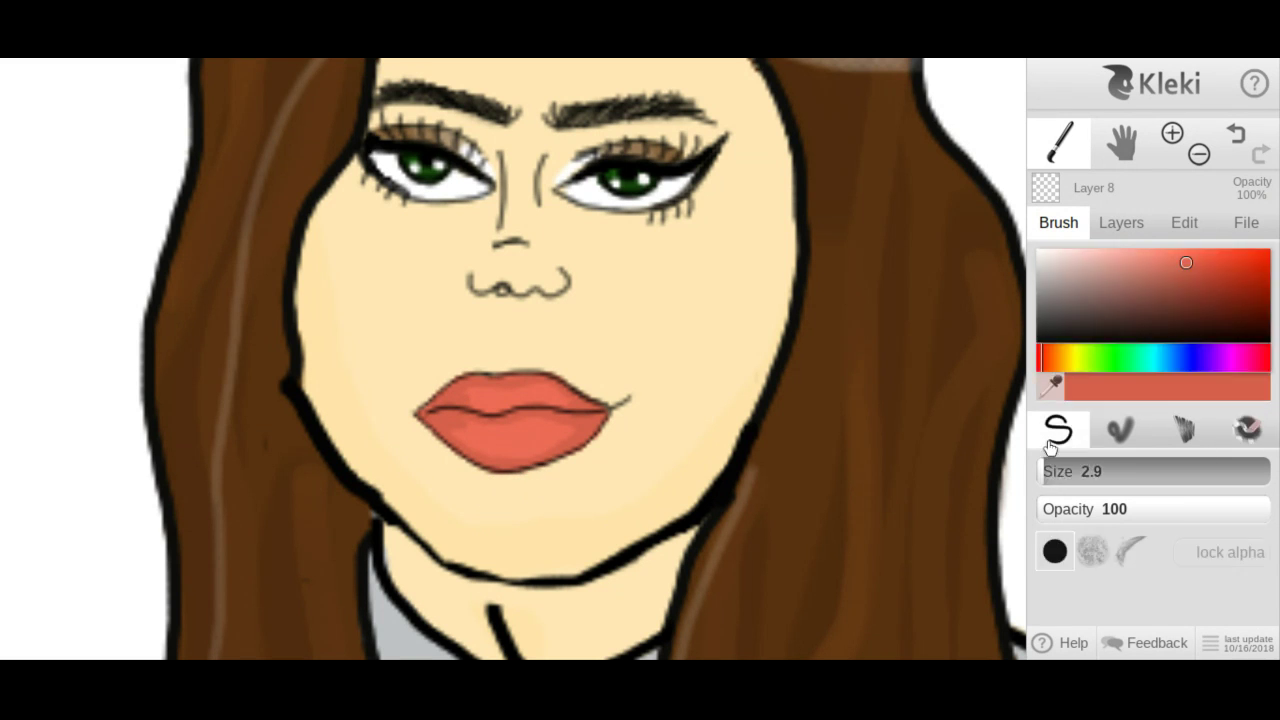
pyautogui.click(1185, 271)
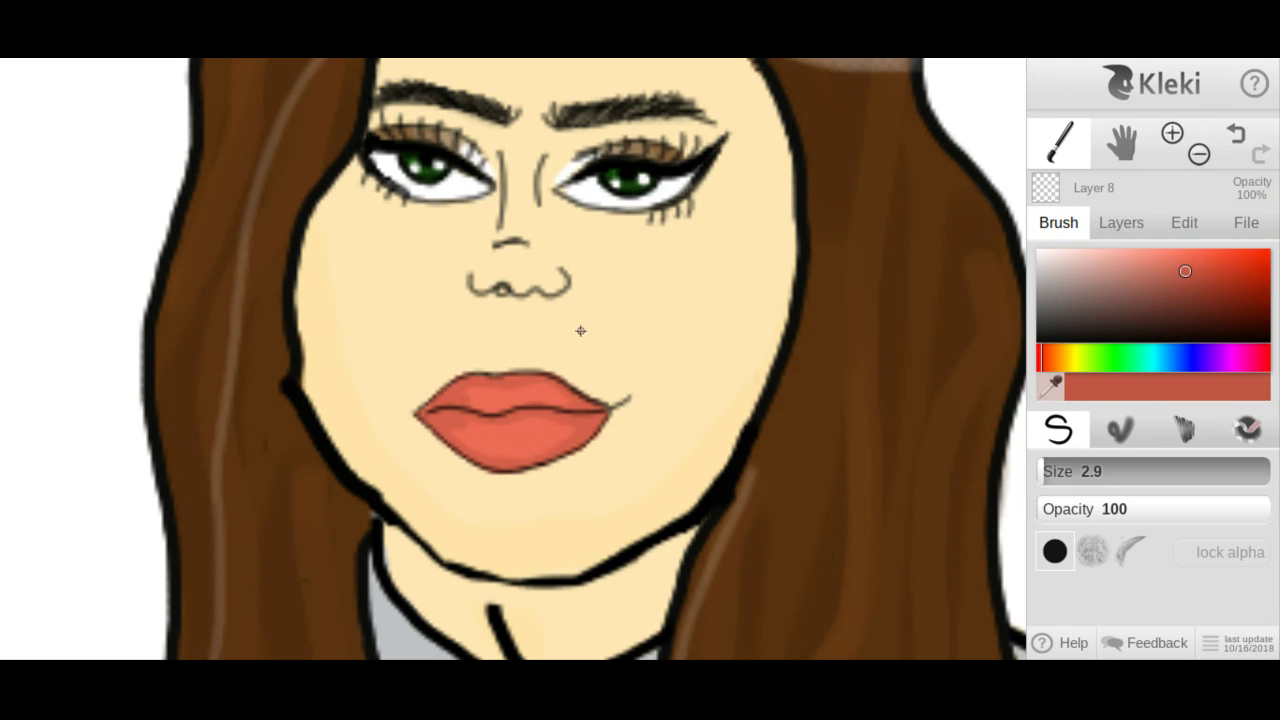
pyautogui.moveTo(427, 416); pyautogui.dragTo(443, 417)
pyautogui.moveTo(459, 378)
pyautogui.mouseDown()
pyautogui.moveTo(532, 374)
pyautogui.moveTo(593, 403)
pyautogui.mouseUp()
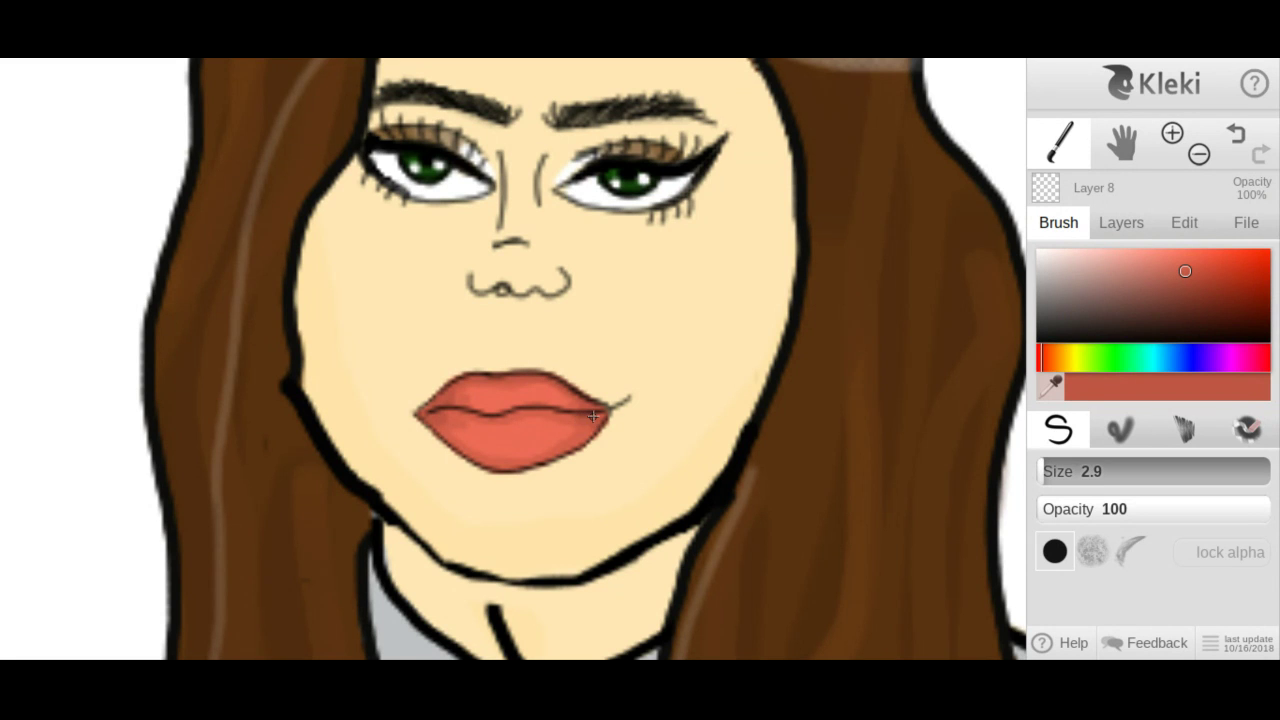
pyautogui.moveTo(590, 428)
pyautogui.mouseDown()
pyautogui.moveTo(566, 451)
pyautogui.moveTo(500, 471)
pyautogui.moveTo(442, 428)
pyautogui.mouseUp()
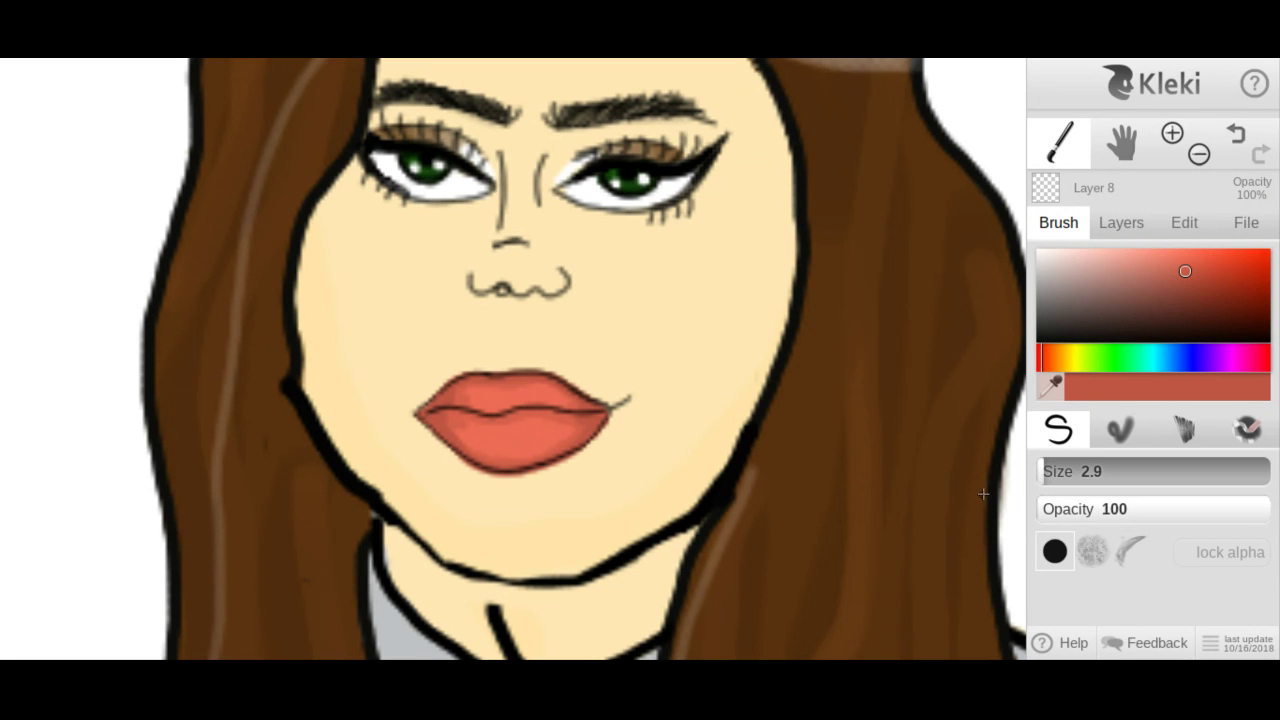
# Erase the shading spill below the lower lip outline at eraser size 11, undoing and repeating the first stroke.
pyautogui.click(1245, 432)
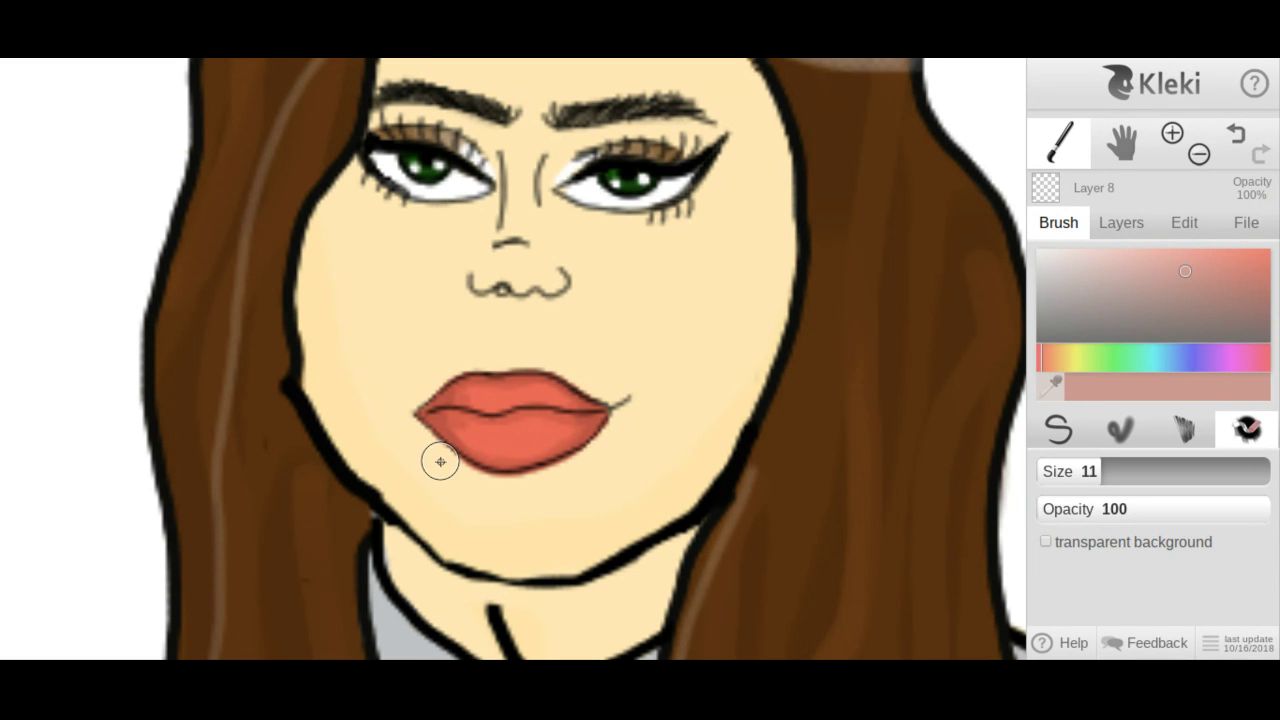
pyautogui.moveTo(440, 461)
pyautogui.mouseDown()
pyautogui.moveTo(465, 482)
pyautogui.moveTo(535, 485)
pyautogui.mouseUp()
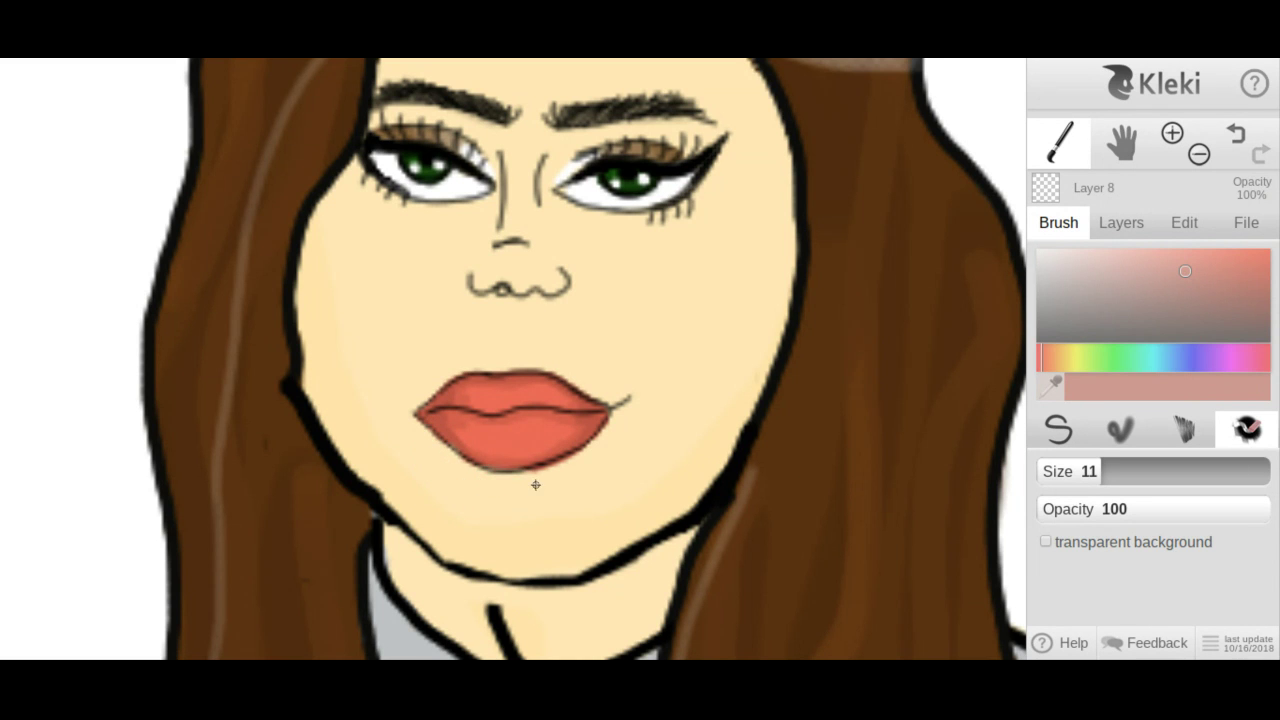
pyautogui.click(1236, 145)
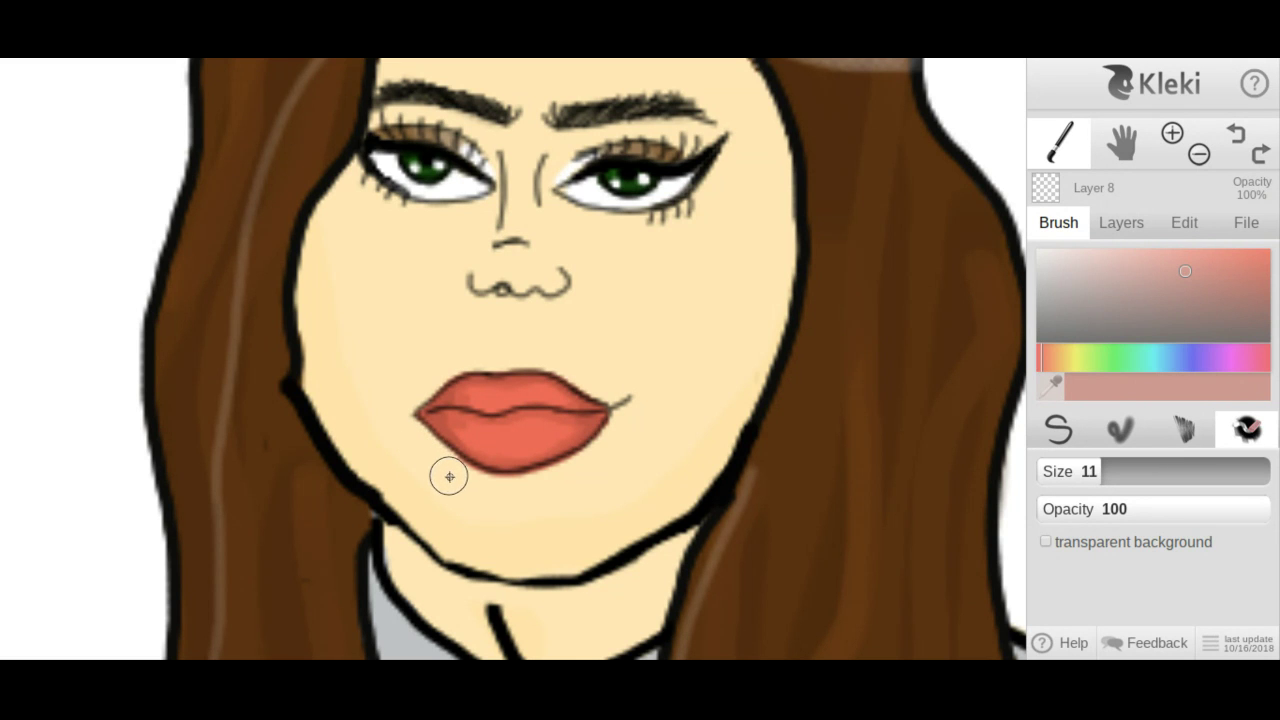
pyautogui.moveTo(449, 477)
pyautogui.mouseDown()
pyautogui.moveTo(509, 489)
pyautogui.moveTo(588, 460)
pyautogui.mouseUp()
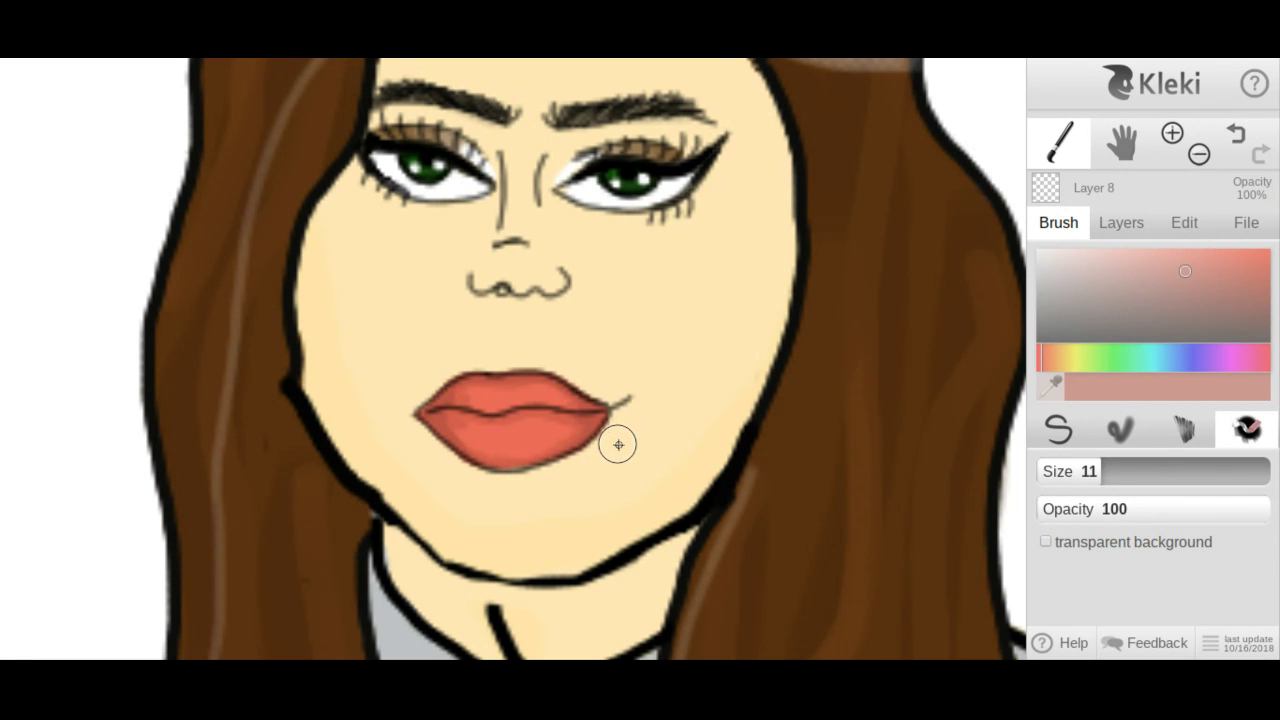
# Set the brush opacity to 51 and try shading the lips with muted coral at size 10, undoing both attempts.
pyautogui.click(1085, 437)
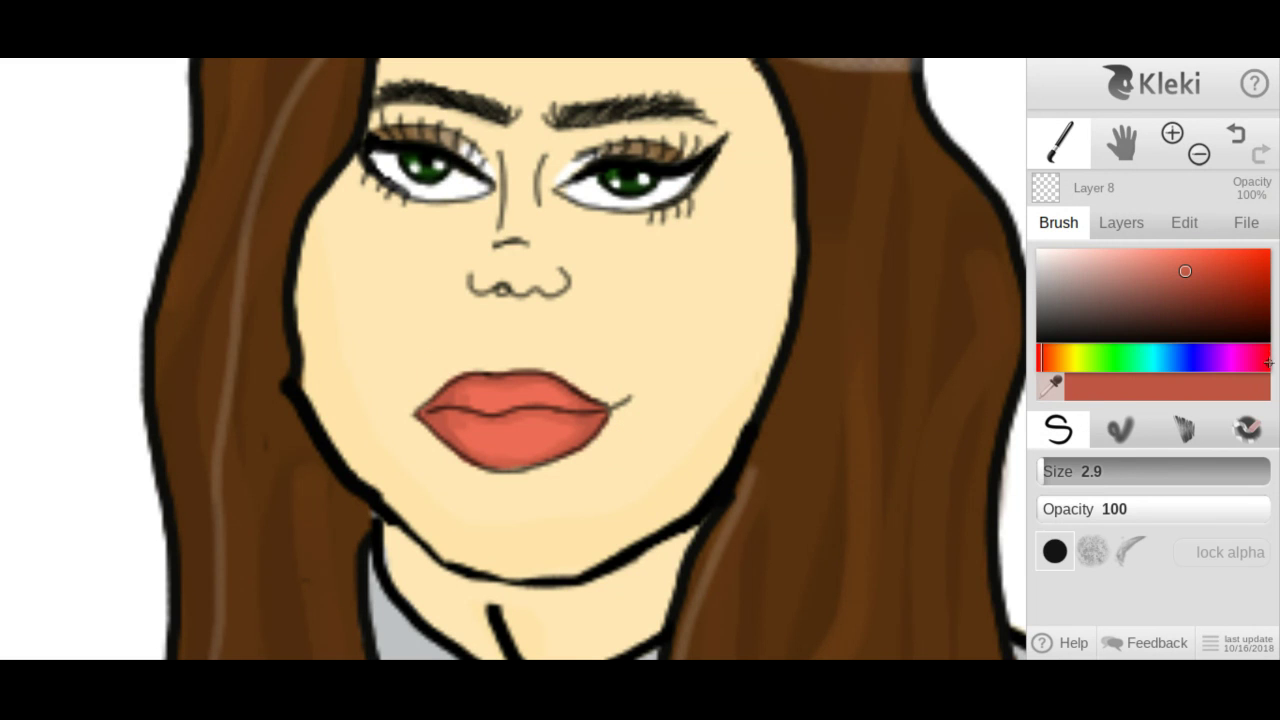
pyautogui.click(1176, 263)
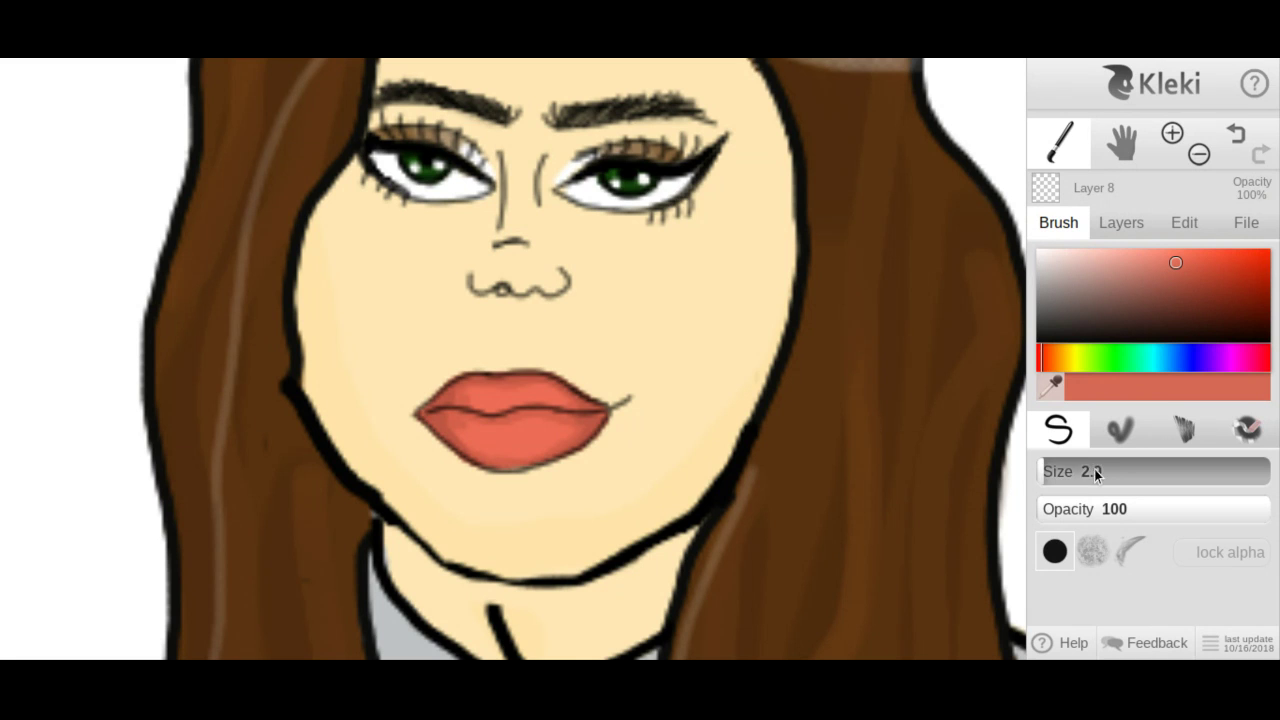
pyautogui.moveTo(1098, 468); pyautogui.dragTo(1071, 471)
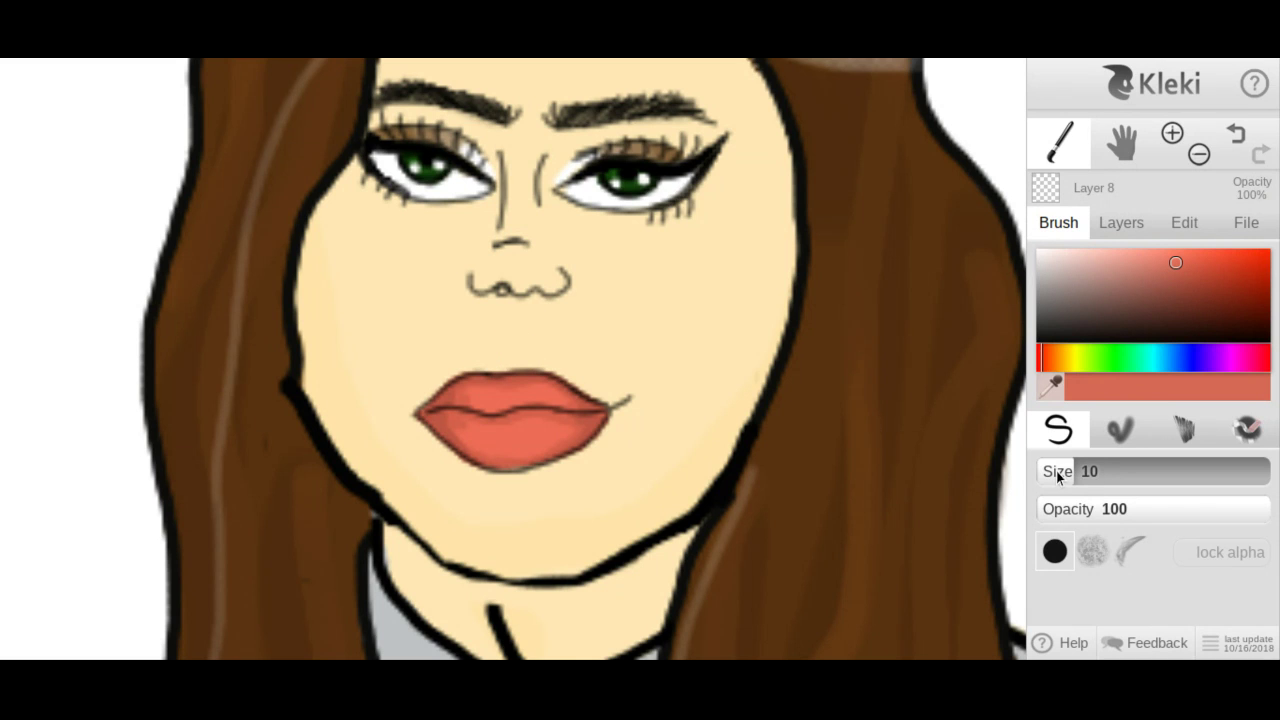
pyautogui.moveTo(1116, 518); pyautogui.dragTo(1195, 497)
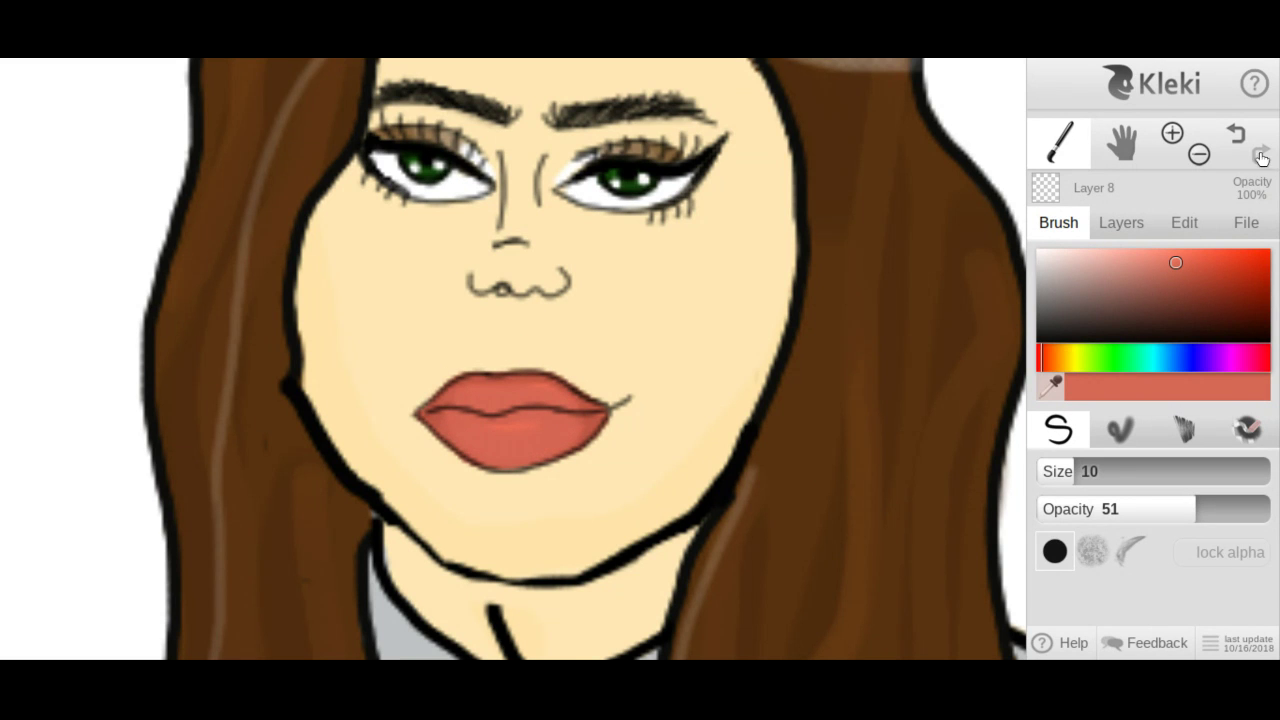
pyautogui.hotkey('ctrl', 'z')
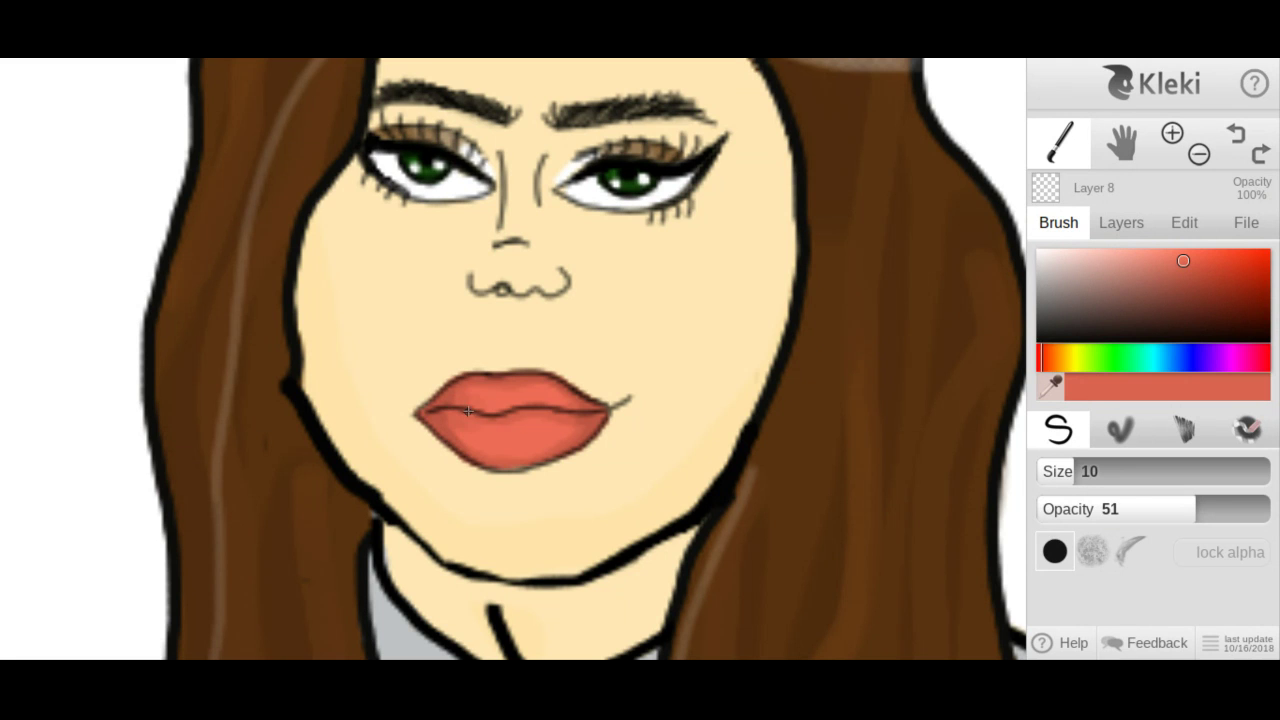
pyautogui.moveTo(470, 412)
pyautogui.mouseDown()
pyautogui.moveTo(552, 413)
pyautogui.moveTo(535, 440)
pyautogui.moveTo(468, 415)
pyautogui.mouseUp()
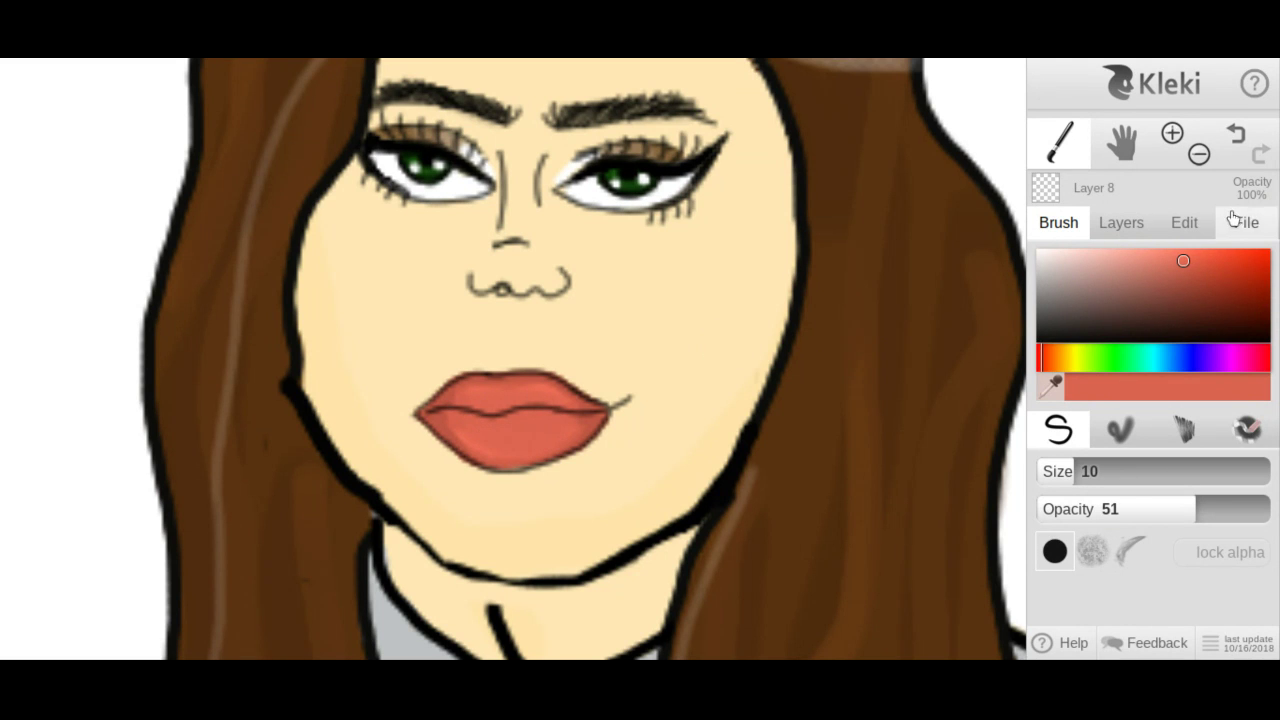
pyautogui.hotkey('ctrl', 'z')
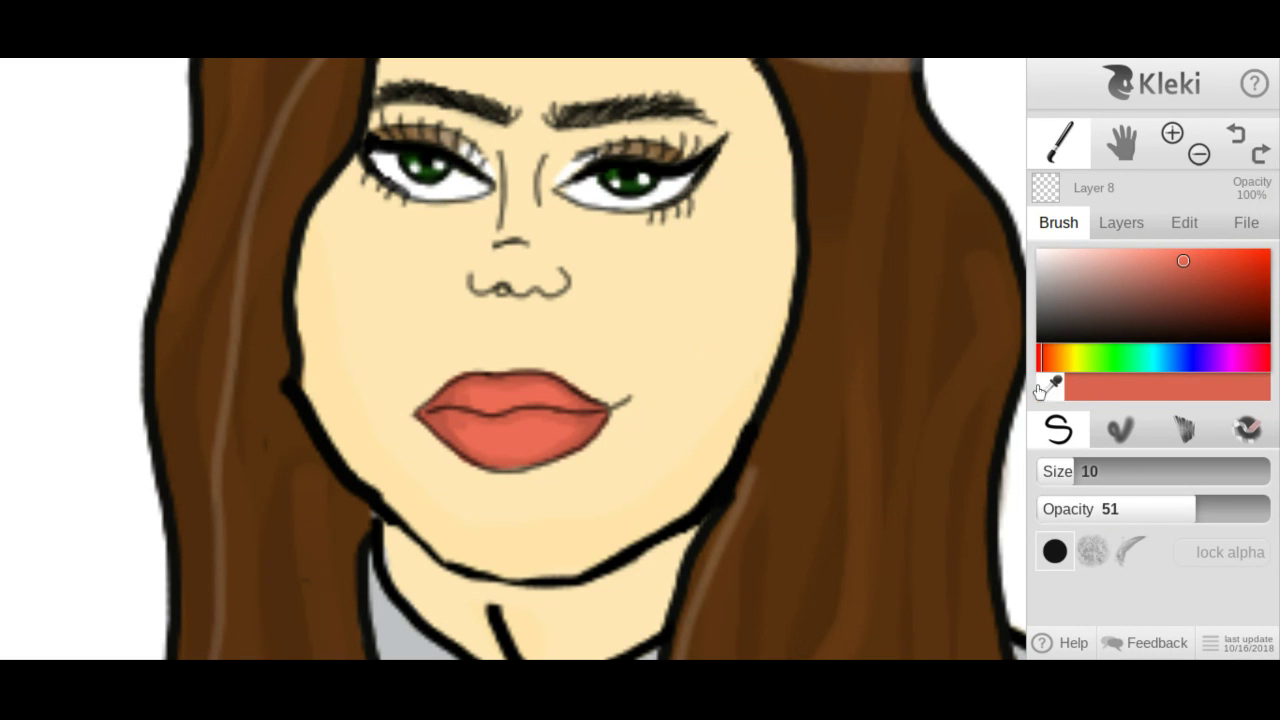
# Shade the lips around the parting line with slightly darker coral at brush size 5.8 and opacity 51, undoing the trial at size 7.9.
pyautogui.keyDown('alt'); pyautogui.click(510, 428); pyautogui.keyUp('alt')
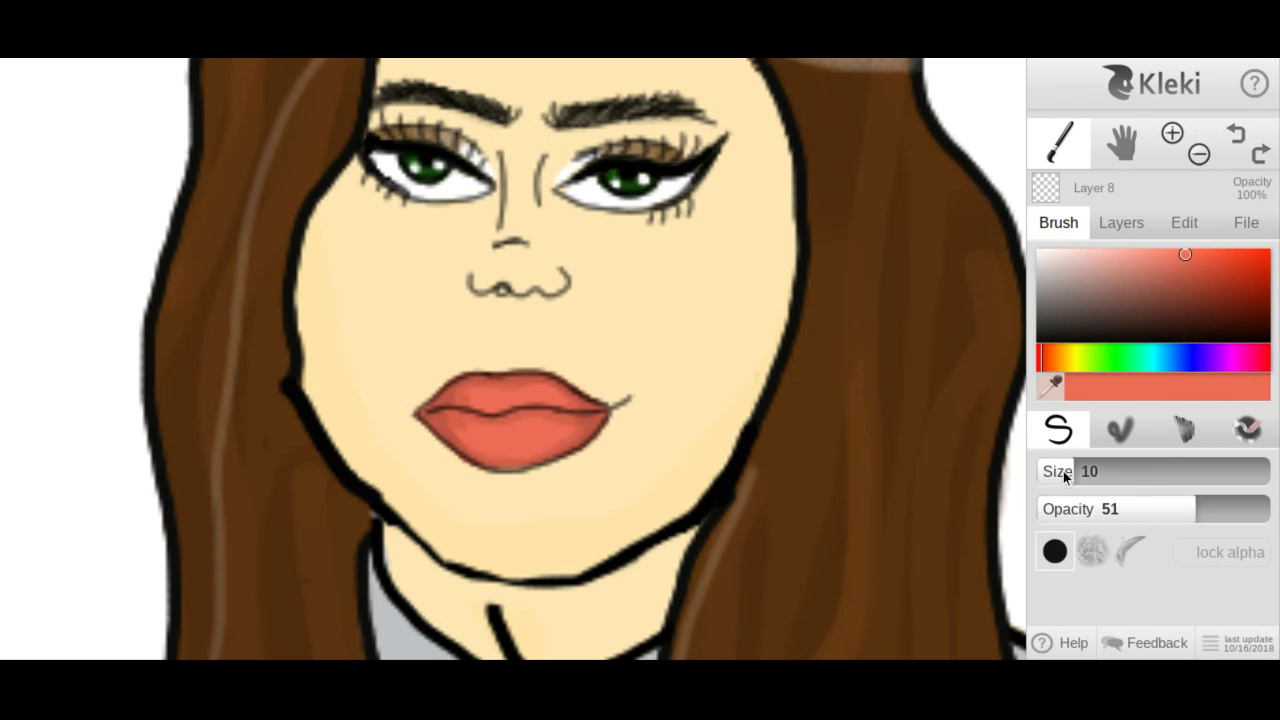
pyautogui.moveTo(1063, 471); pyautogui.dragTo(1058, 471)
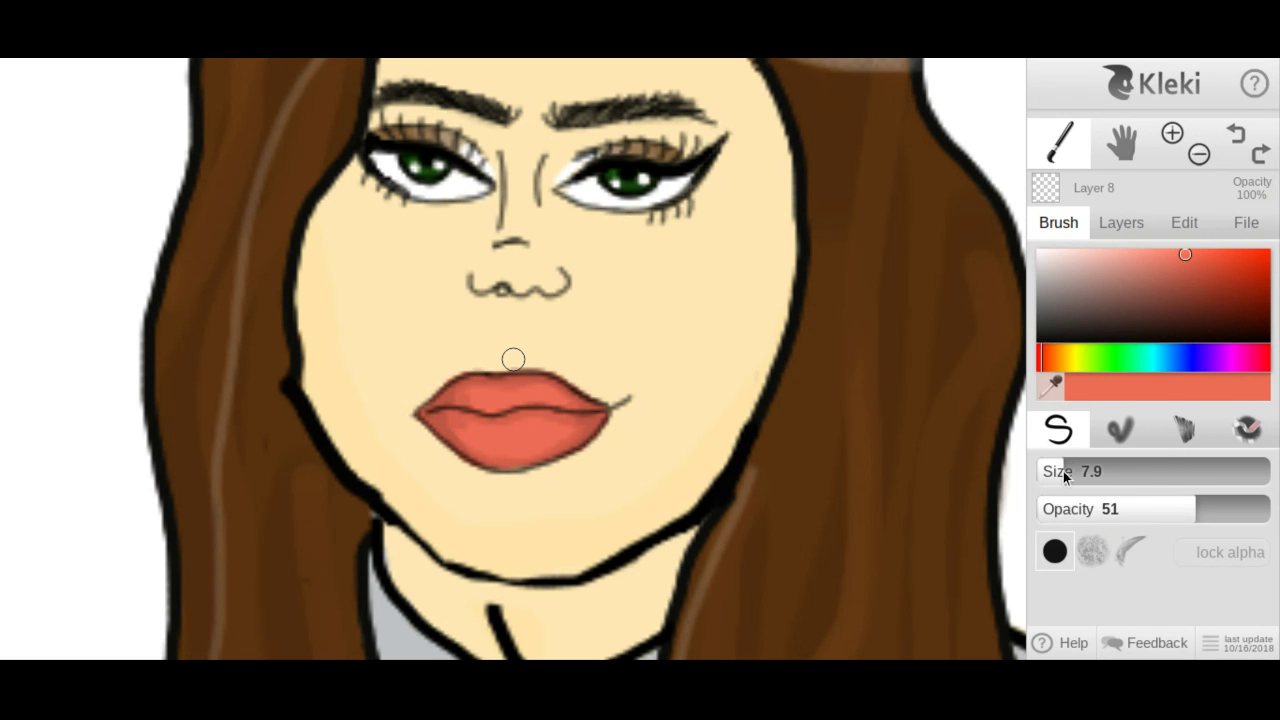
pyautogui.click(1183, 263)
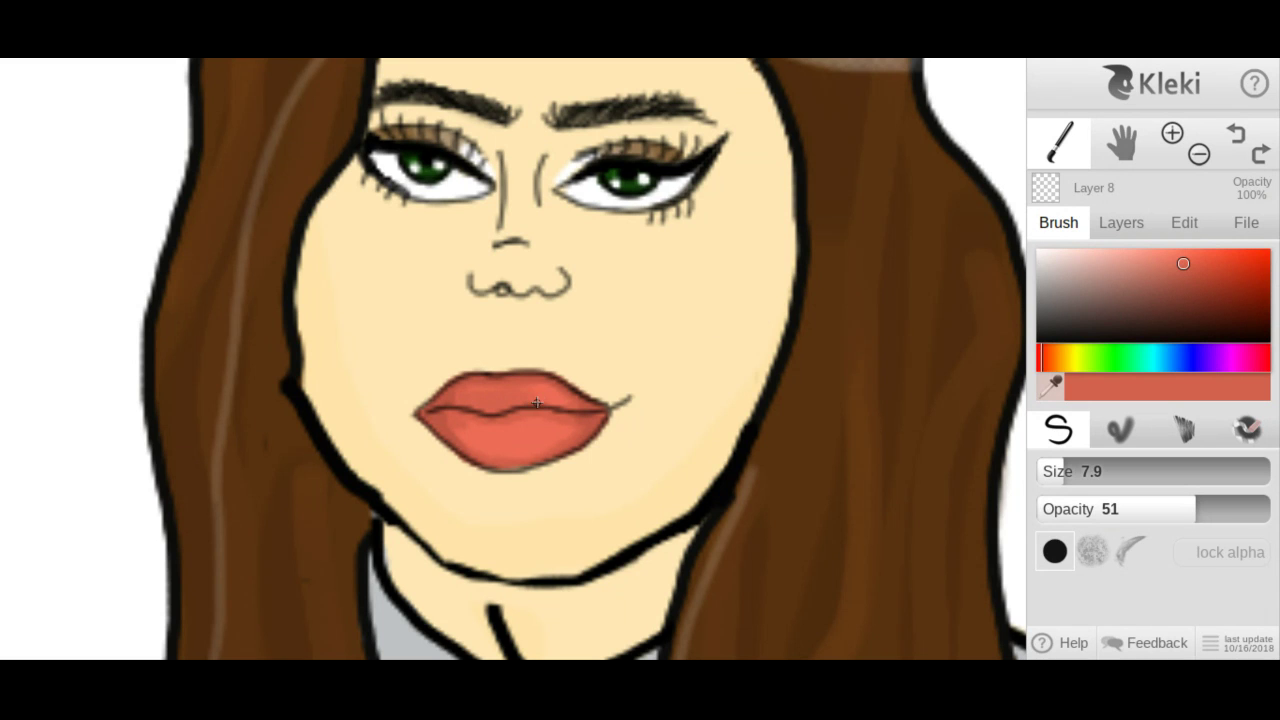
pyautogui.click(1248, 140)
pyautogui.moveTo(566, 413)
pyautogui.mouseDown()
pyautogui.moveTo(445, 424)
pyautogui.moveTo(518, 438)
pyautogui.mouseUp()
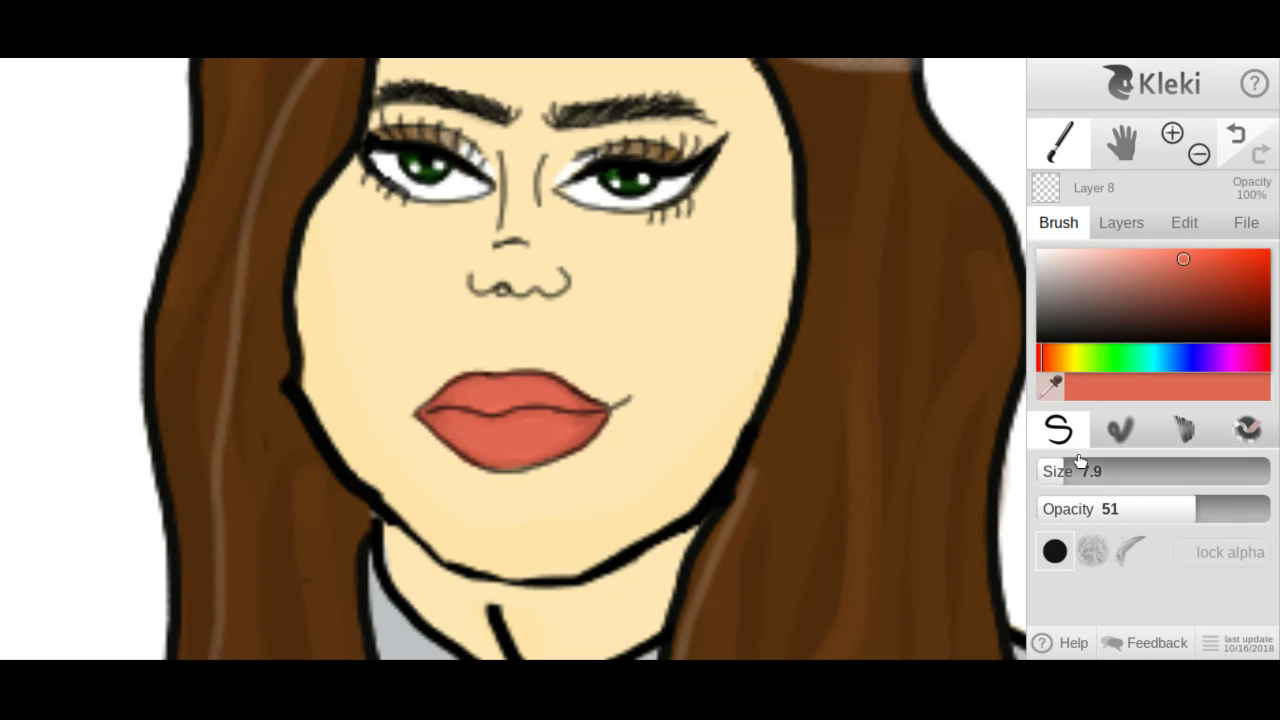
pyautogui.moveTo(1078, 466); pyautogui.dragTo(1058, 478)
pyautogui.hotkey('ctrl', 'z')
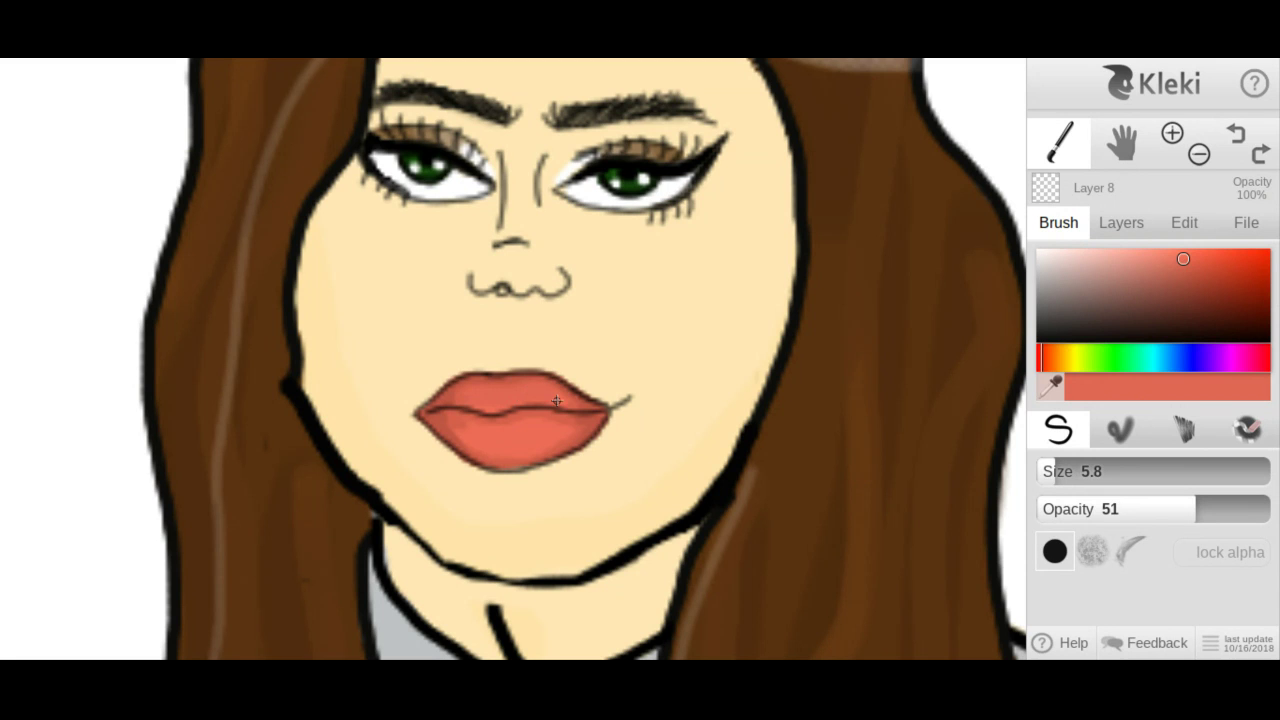
pyautogui.moveTo(556, 401)
pyautogui.mouseDown()
pyautogui.moveTo(570, 407)
pyautogui.moveTo(455, 430)
pyautogui.moveTo(548, 448)
pyautogui.moveTo(569, 430)
pyautogui.mouseUp()
# Pick light pink and try a soft highlight on the upper lip at brush size 4.3 and opacity 20, undoing the stroke.
pyautogui.moveTo(1077, 252); pyautogui.dragTo(1132, 252)
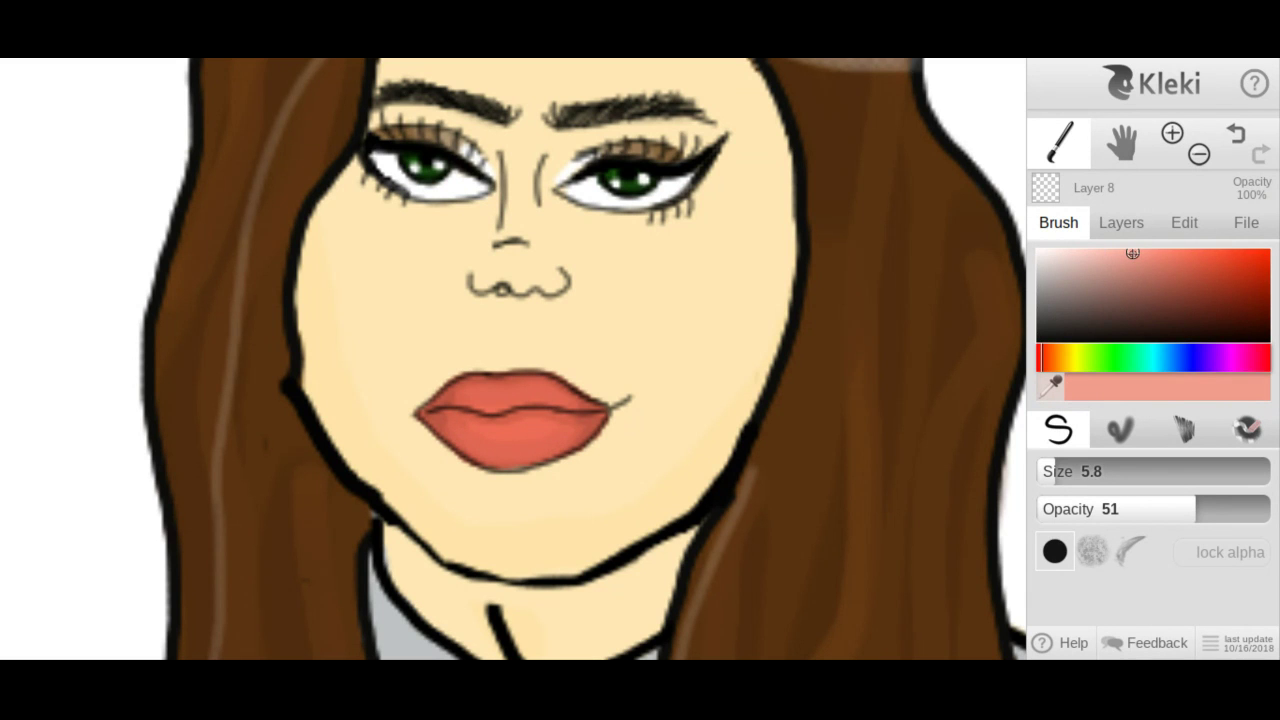
pyautogui.click(1049, 471)
pyautogui.click(1128, 509)
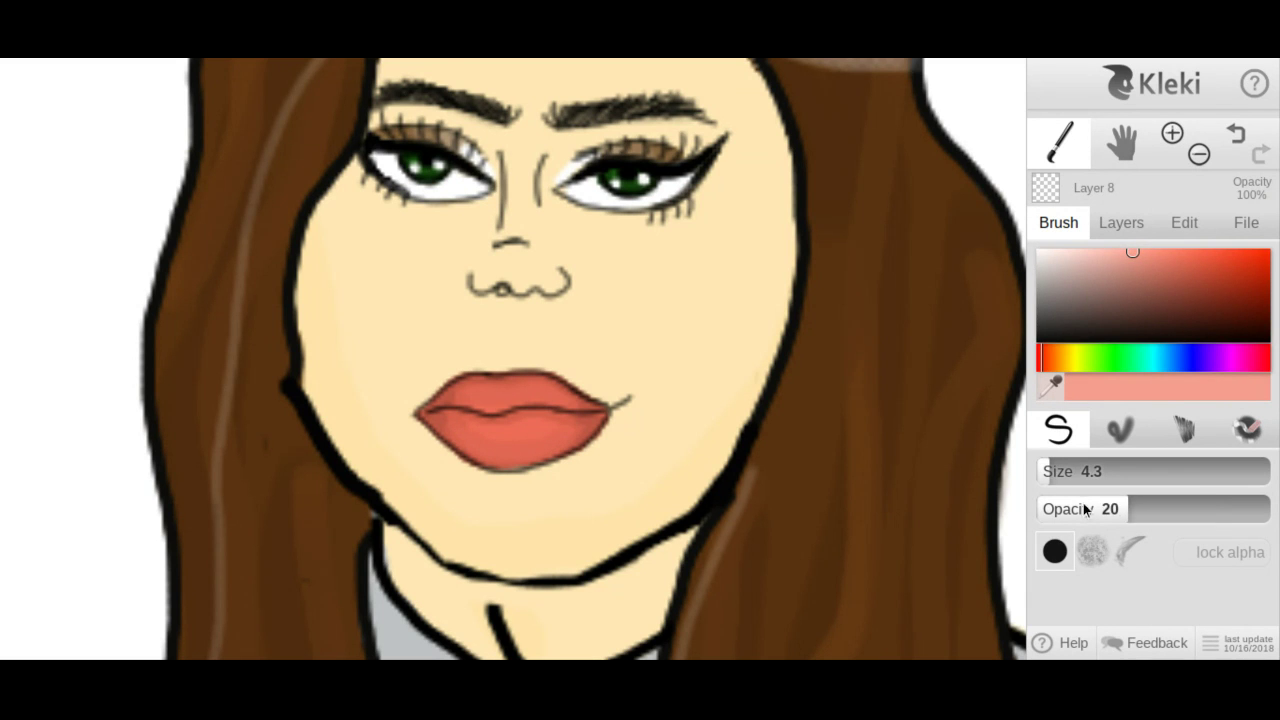
pyautogui.moveTo(462, 400); pyautogui.dragTo(508, 394)
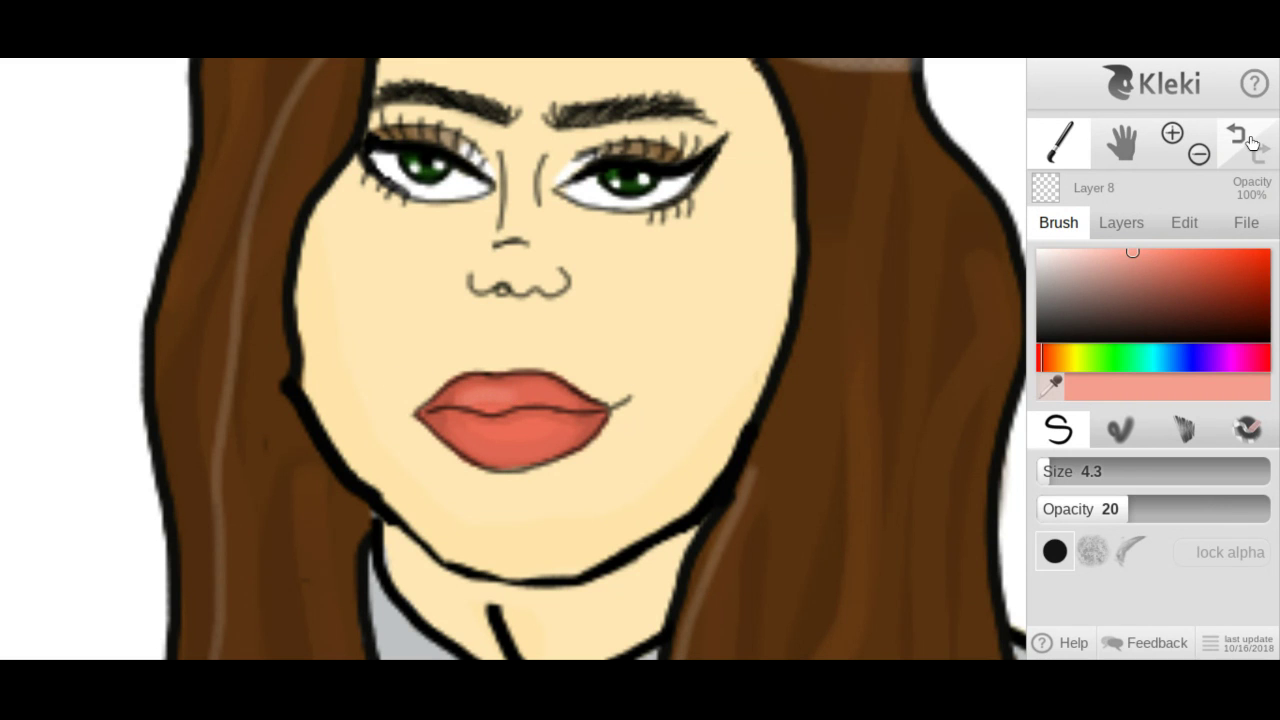
pyautogui.click(1047, 472)
pyautogui.hotkey('ctrl', 'z')
# Draw thin light pink highlights just inside the upper lip outline at brush size 1 and opacity 100, redoing one stroke.
pyautogui.moveTo(1047, 472); pyautogui.dragTo(1017, 465)
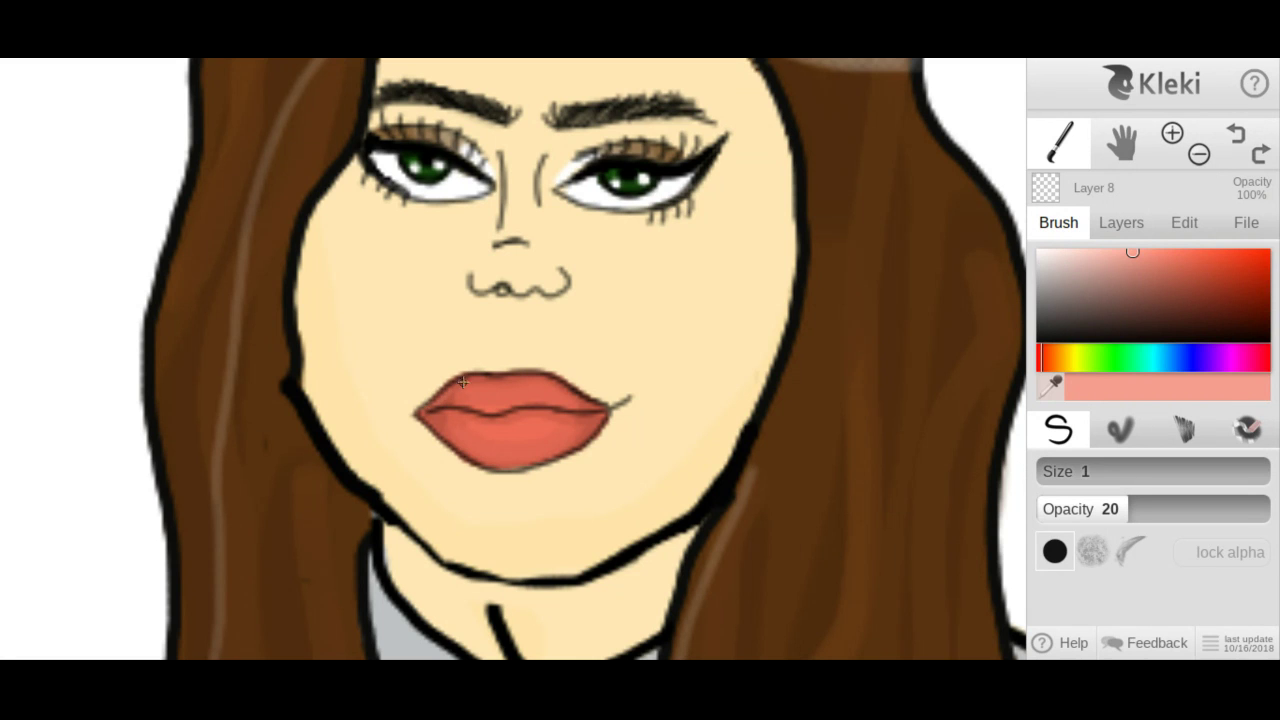
pyautogui.moveTo(477, 378); pyautogui.dragTo(495, 378)
pyautogui.moveTo(1133, 509); pyautogui.dragTo(1272, 509)
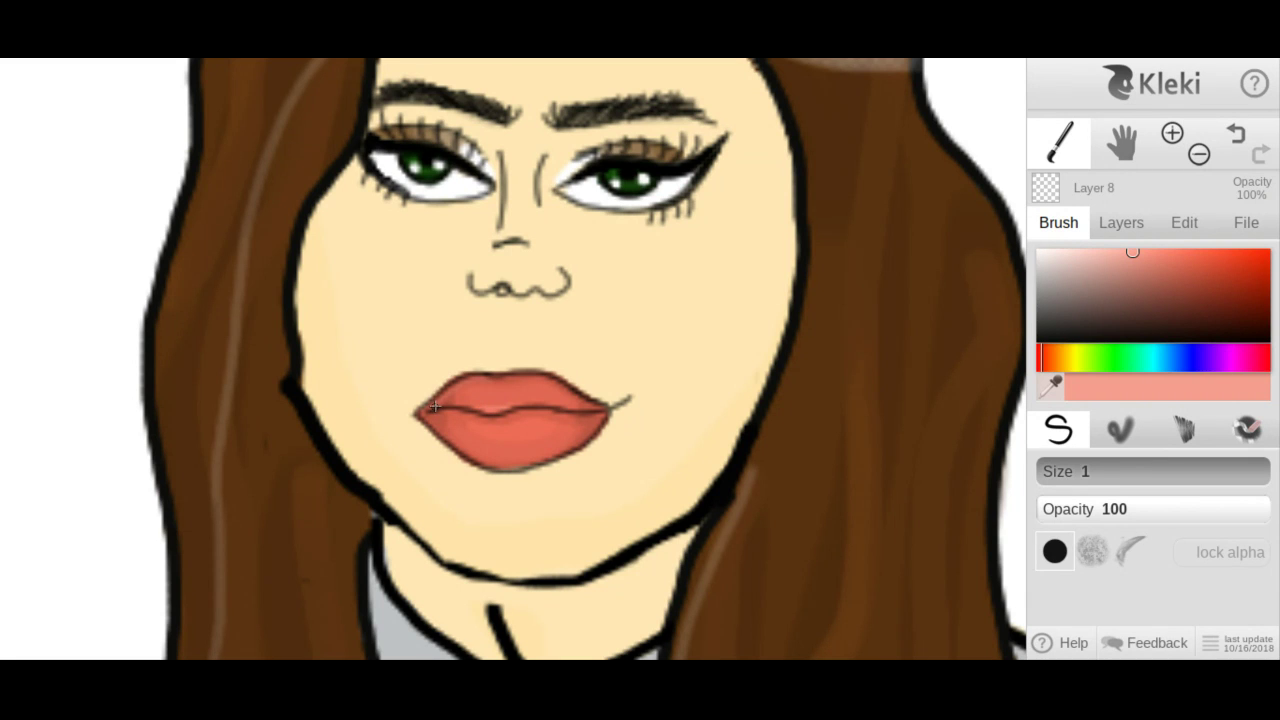
pyautogui.moveTo(442, 398); pyautogui.dragTo(491, 379)
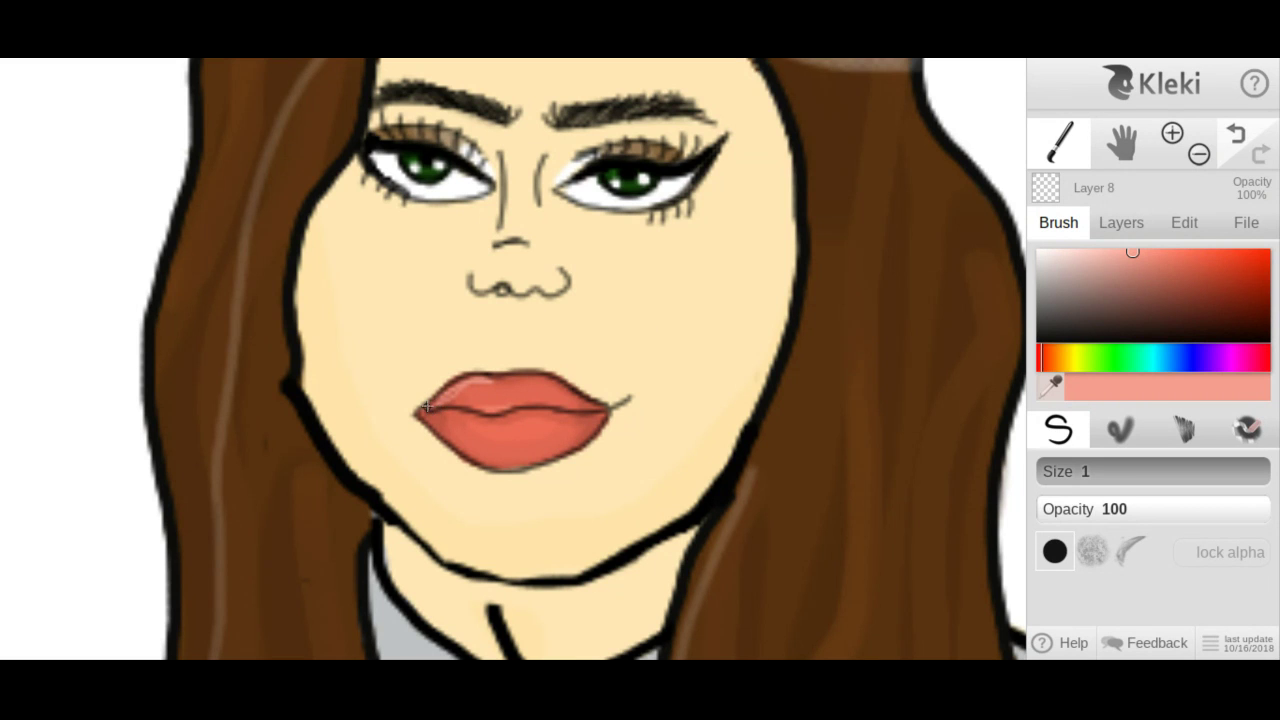
pyautogui.hotkey('ctrl', 'z')
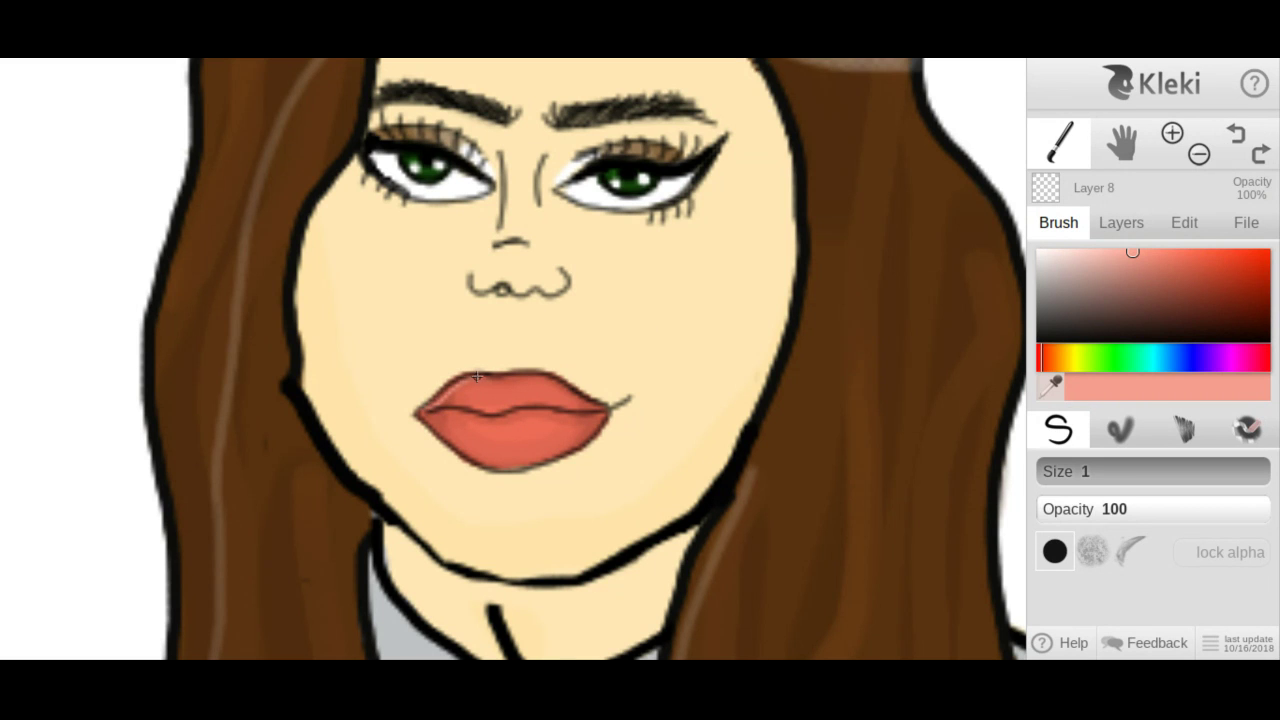
pyautogui.moveTo(484, 380); pyautogui.dragTo(487, 381)
pyautogui.moveTo(514, 380); pyautogui.dragTo(592, 402)
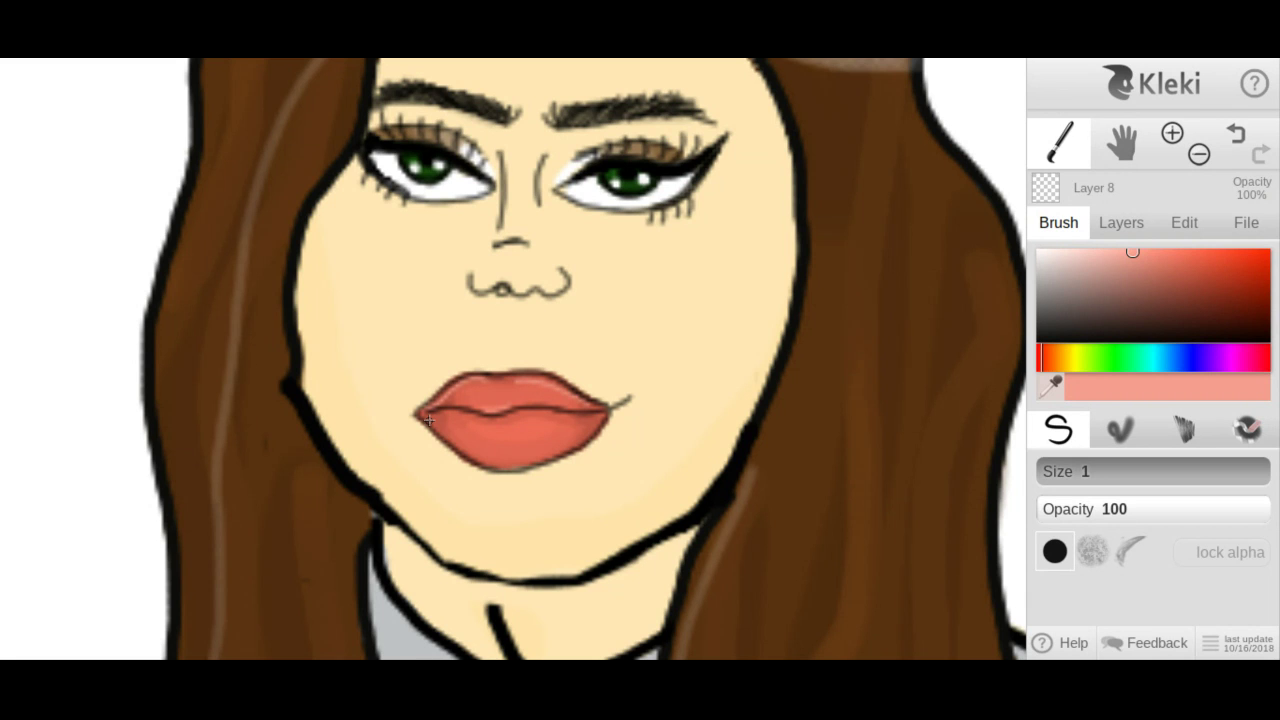
# Draw thin light pink highlights along the lower lip edges and across its middle at brush size 1, undoing one stroke.
pyautogui.moveTo(428, 420)
pyautogui.mouseDown()
pyautogui.moveTo(463, 450)
pyautogui.moveTo(520, 468)
pyautogui.mouseUp()
pyautogui.moveTo(610, 420); pyautogui.dragTo(531, 461)
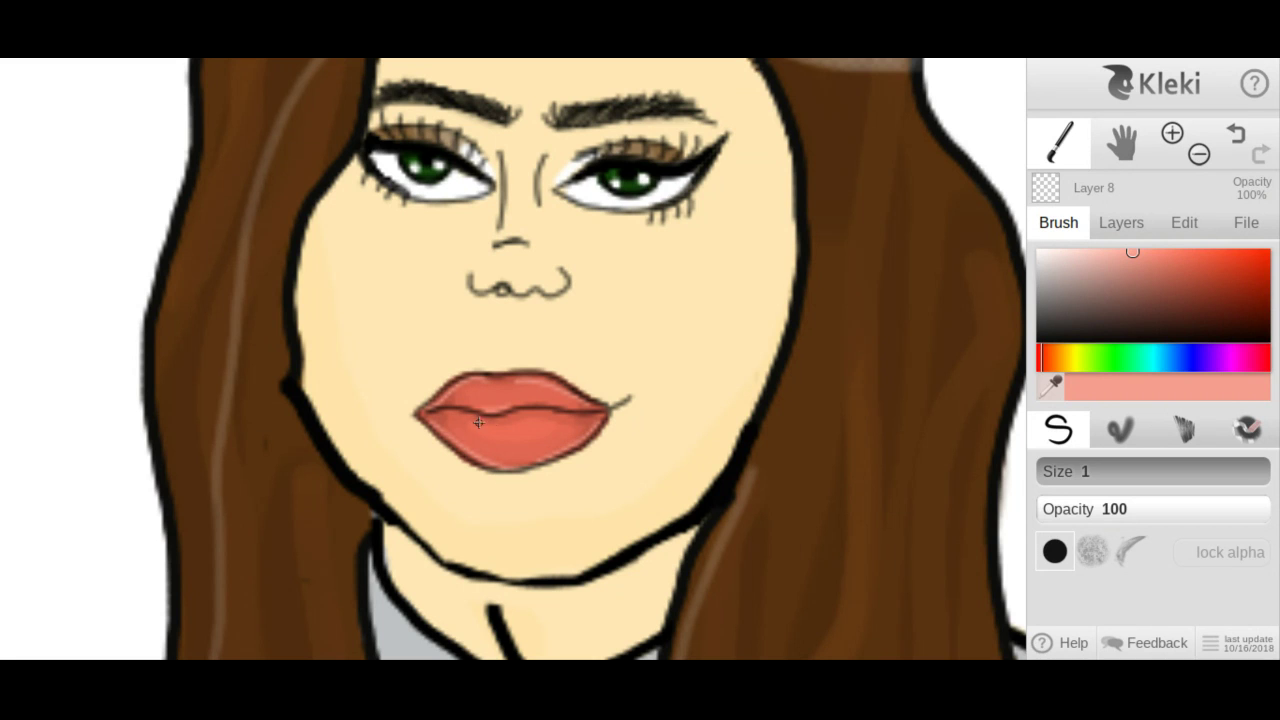
pyautogui.moveTo(479, 422); pyautogui.dragTo(560, 427)
pyautogui.moveTo(472, 437); pyautogui.dragTo(504, 441)
pyautogui.click(1238, 140)
pyautogui.moveTo(466, 431); pyautogui.dragTo(489, 438)
pyautogui.click(1198, 155)
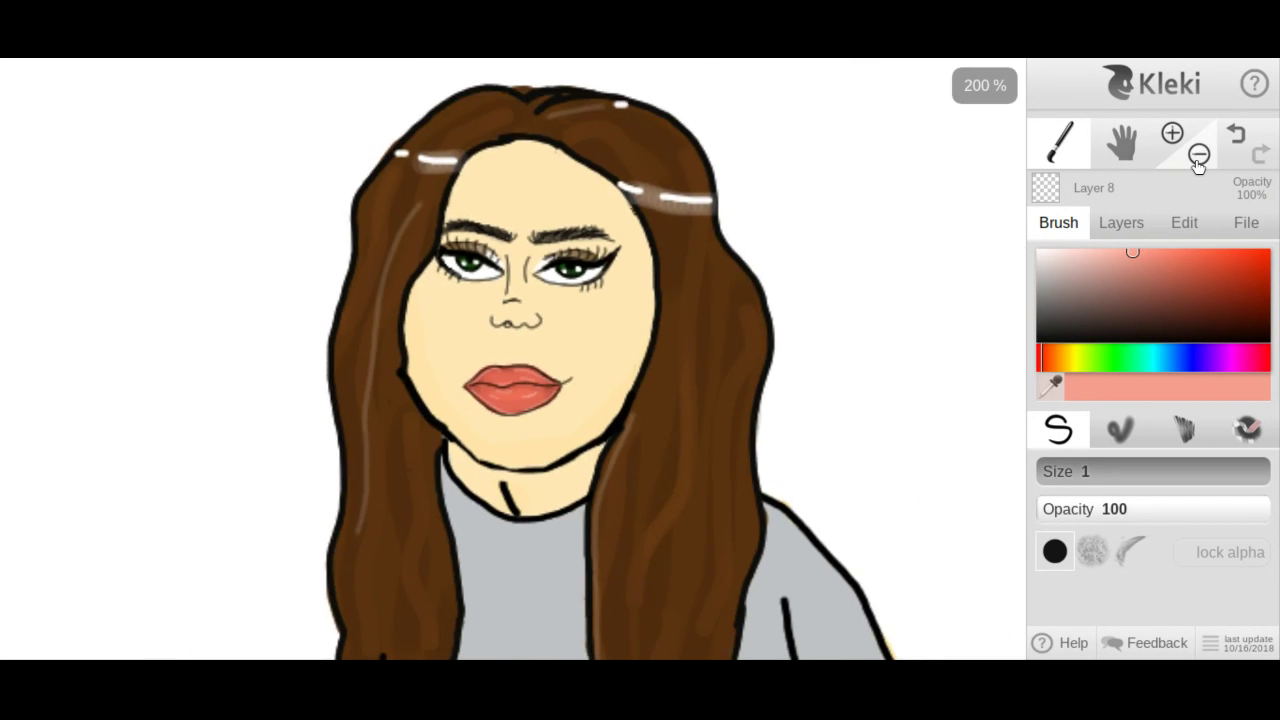
pyautogui.click(1174, 140)
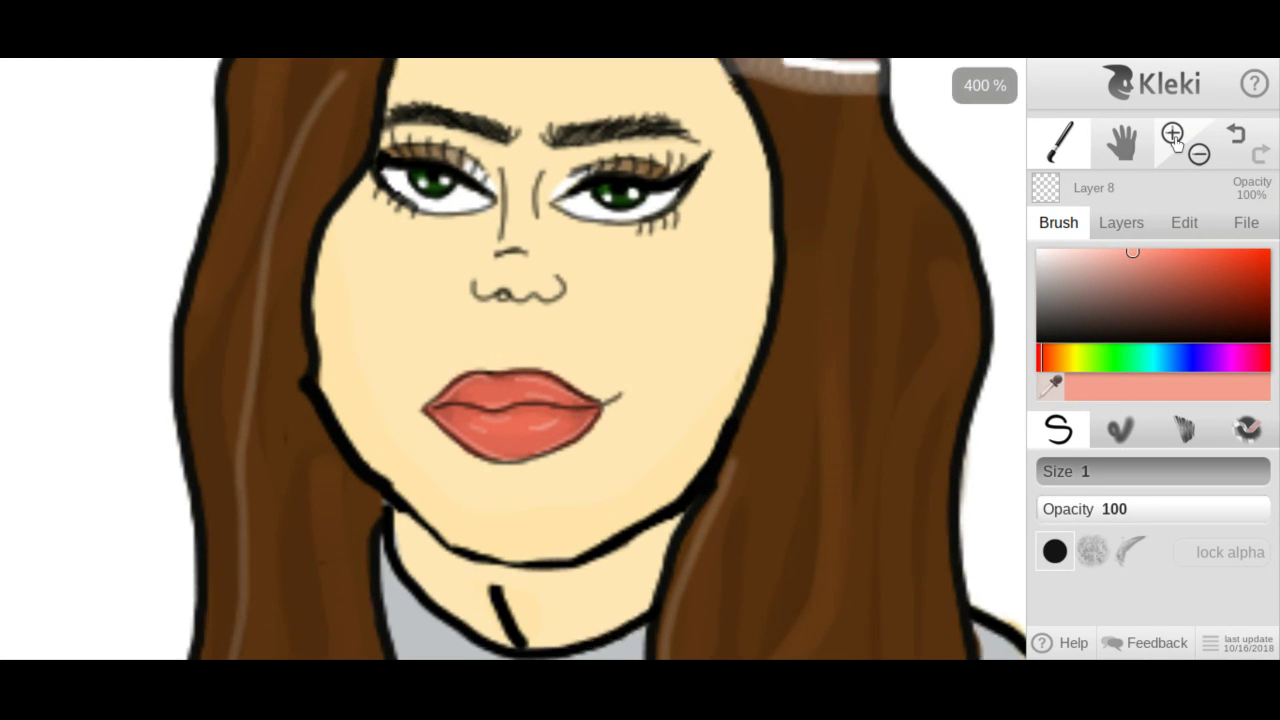
# Set the brush to a paler pink at size 3.8 and opacity 6.
pyautogui.click(1097, 253)
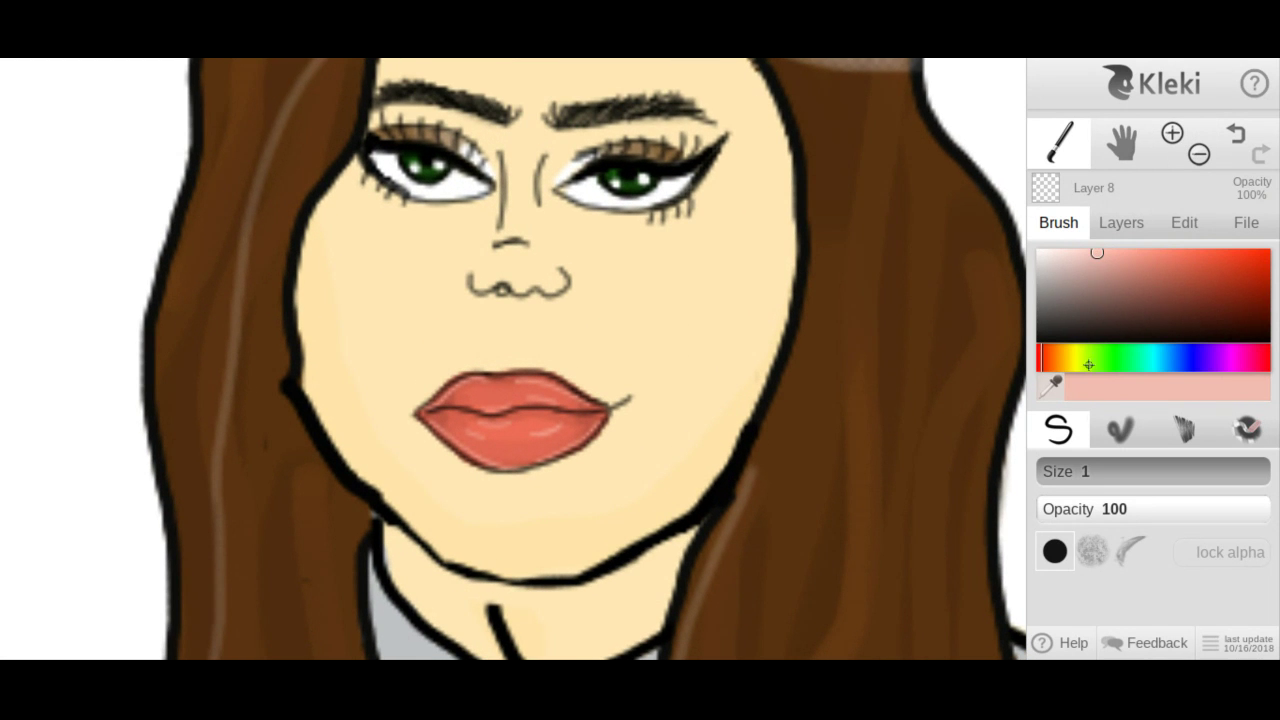
pyautogui.click(1095, 249)
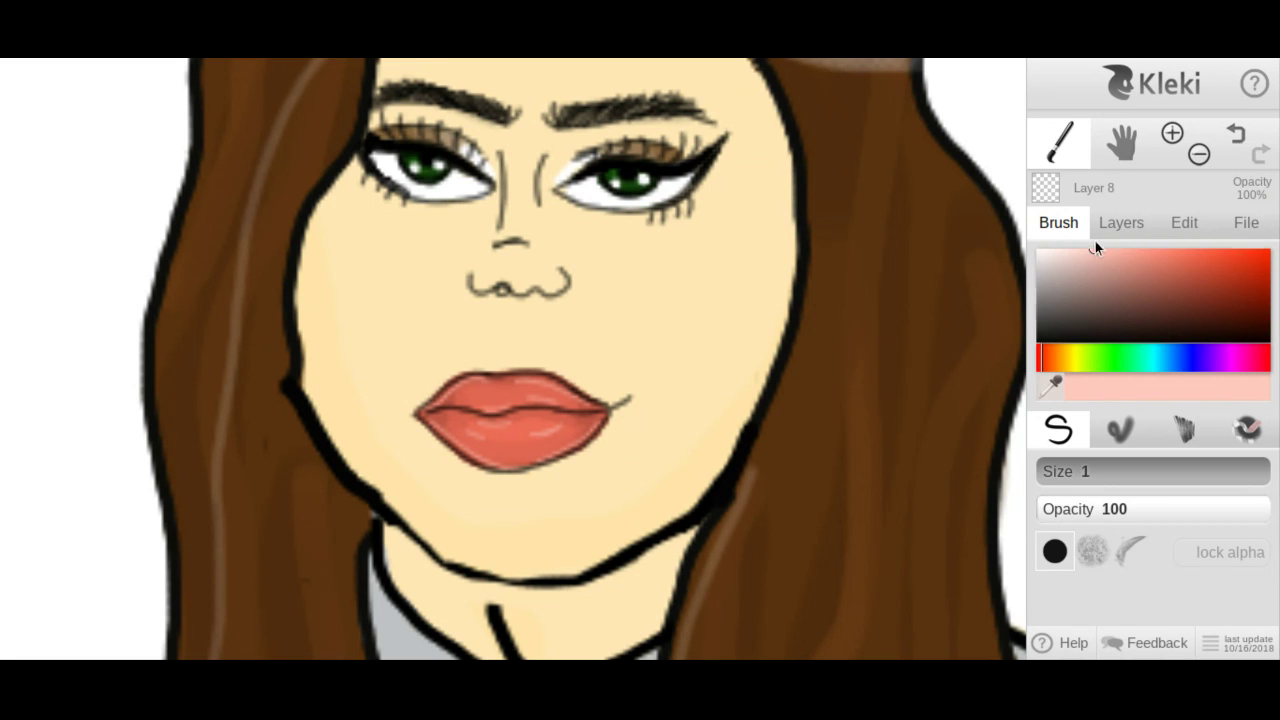
pyautogui.click(1054, 474)
pyautogui.click(1072, 509)
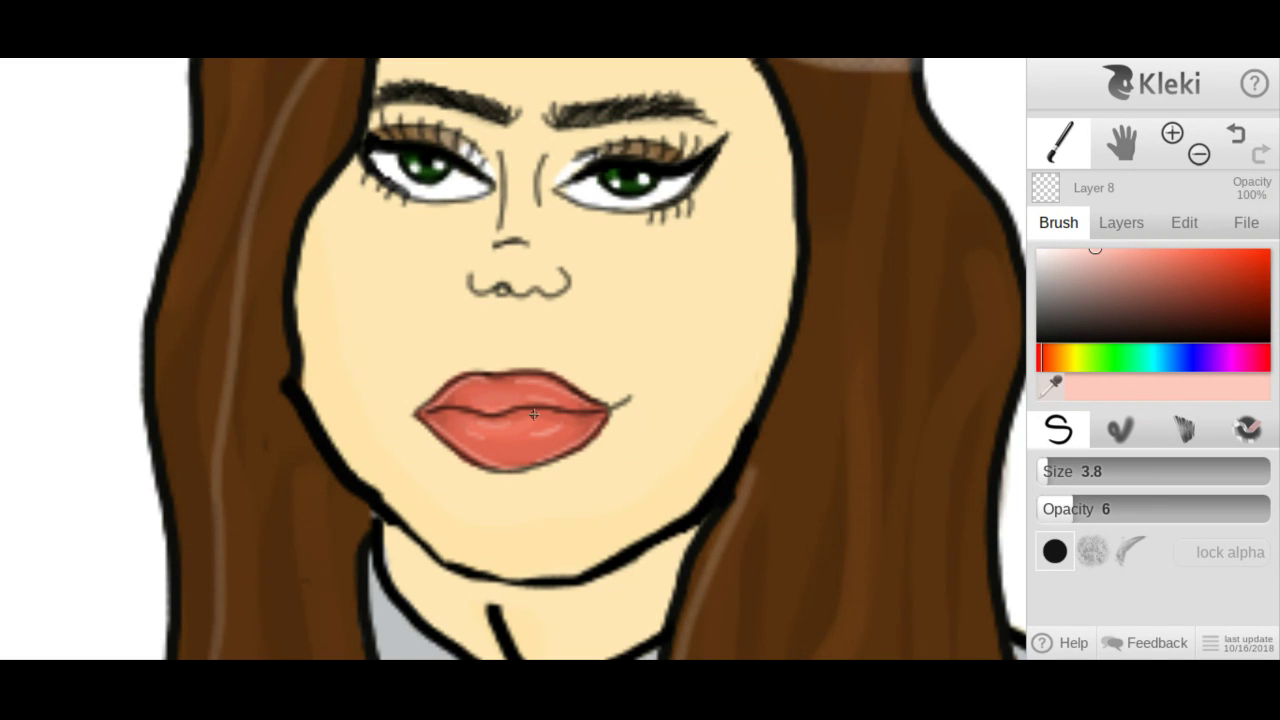
# Sample the woman's skin tone and adjust it to a darker orange-tan for contouring the face.
pyautogui.click(752, 275)
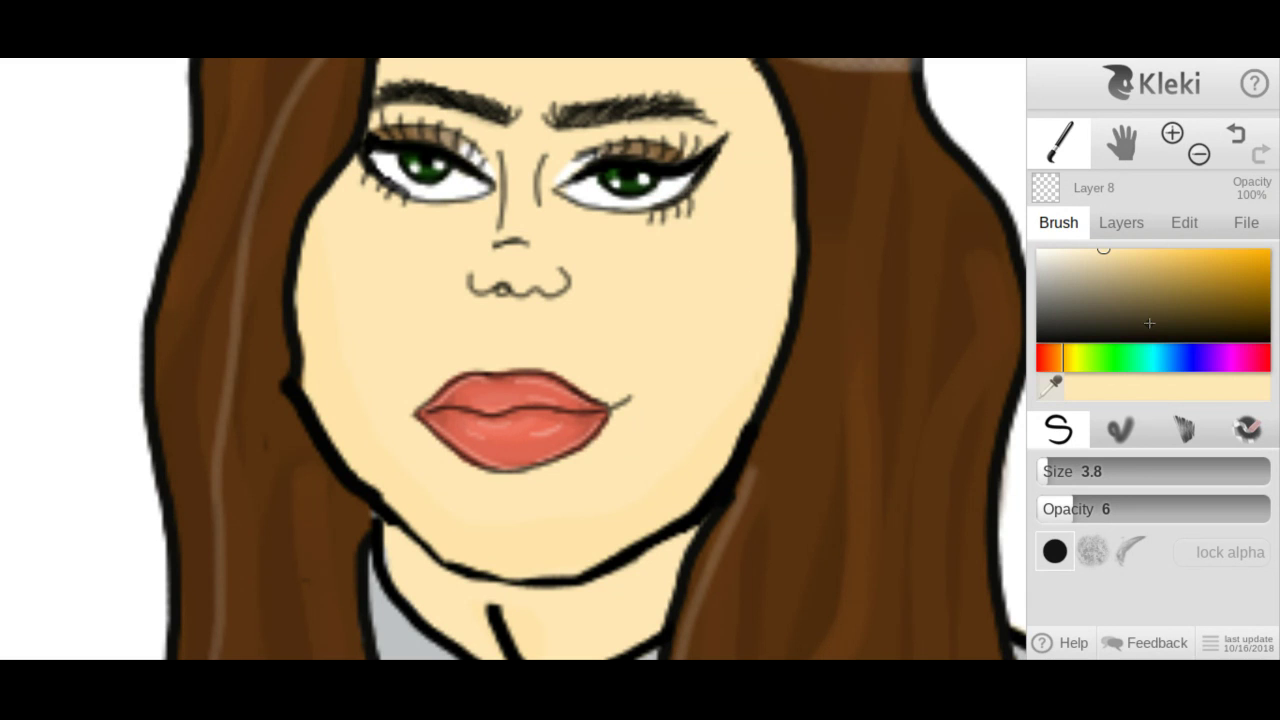
pyautogui.click(1103, 256)
pyautogui.moveTo(1103, 256); pyautogui.dragTo(1109, 258)
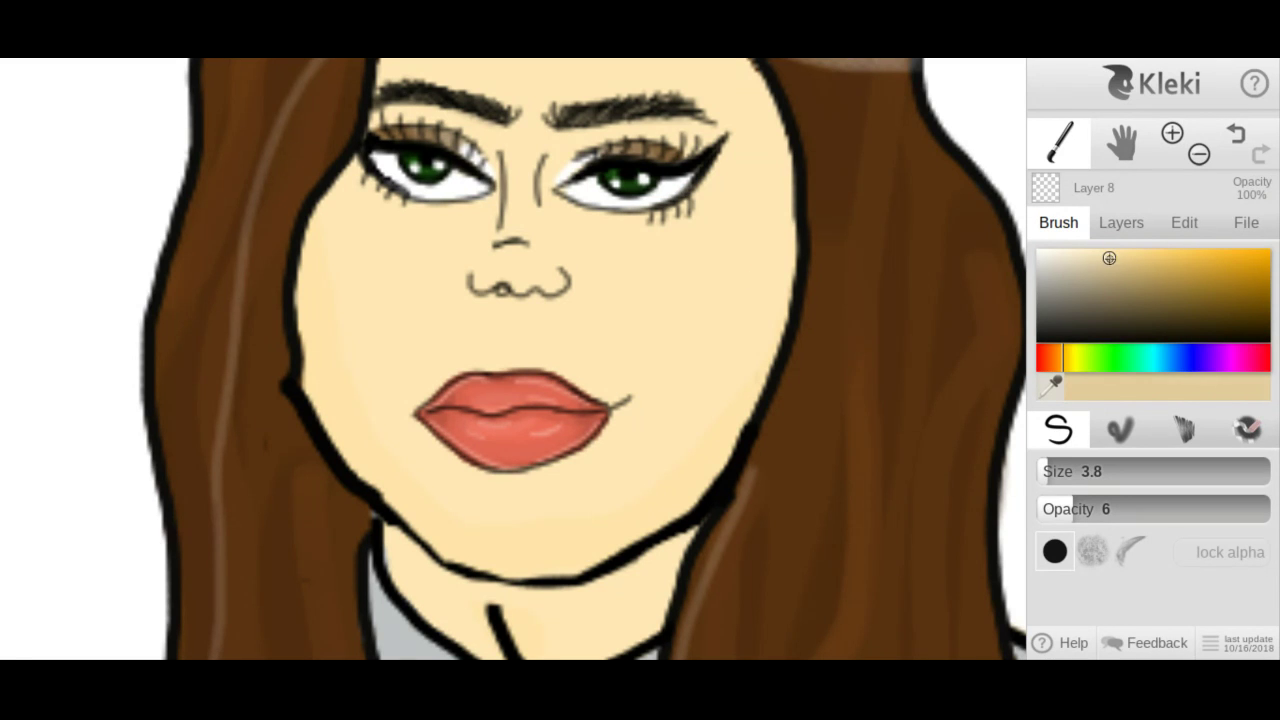
pyautogui.click(1225, 288)
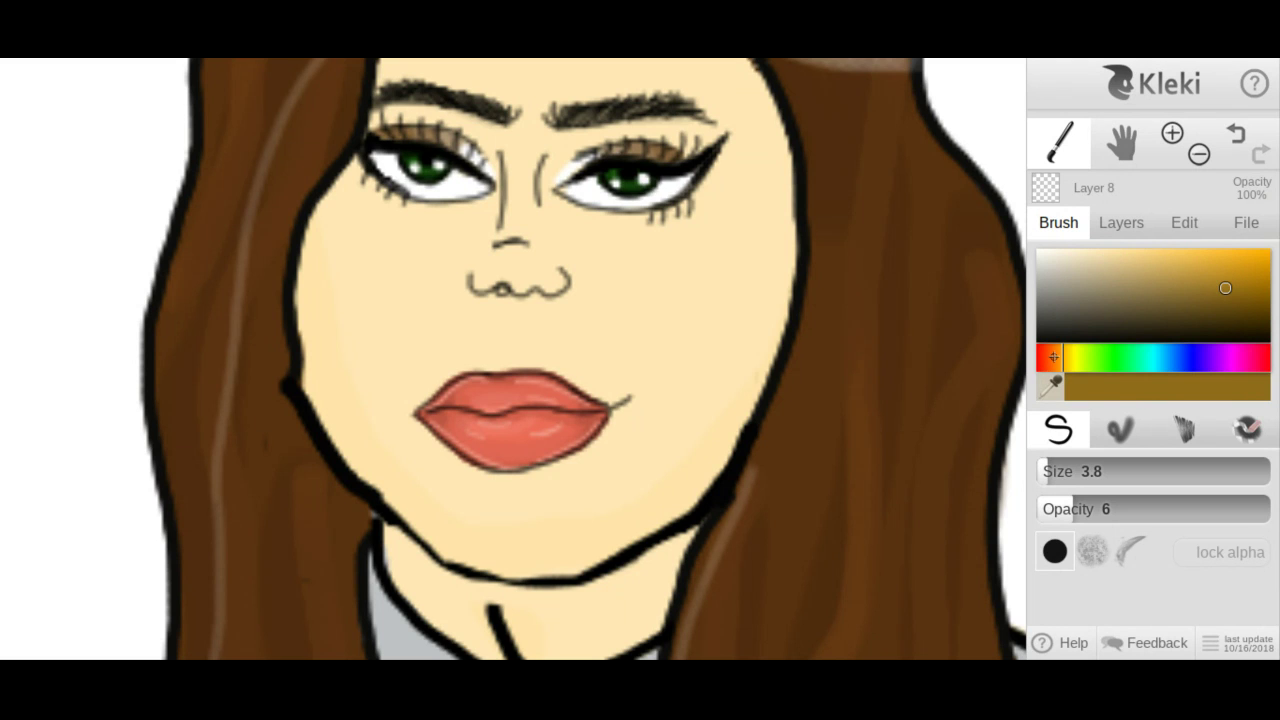
pyautogui.moveTo(1056, 359); pyautogui.dragTo(1059, 358)
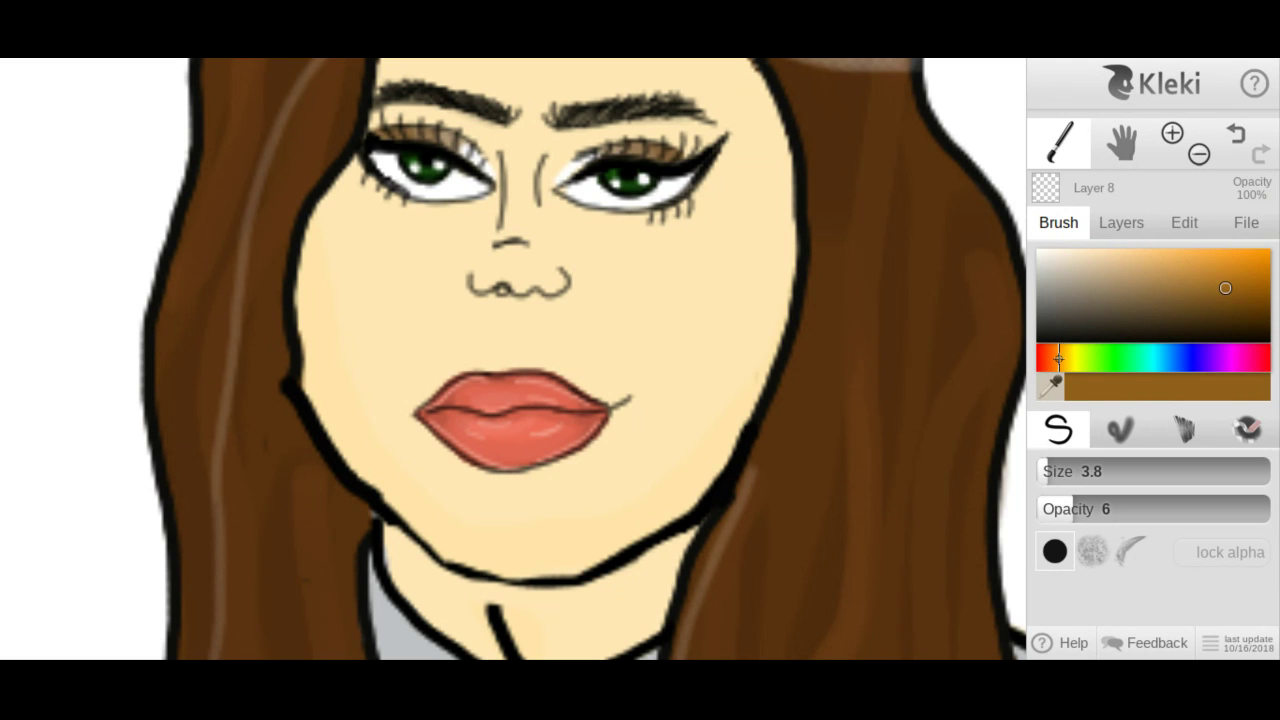
pyautogui.moveTo(1210, 287); pyautogui.dragTo(1204, 271)
pyautogui.click(1187, 268)
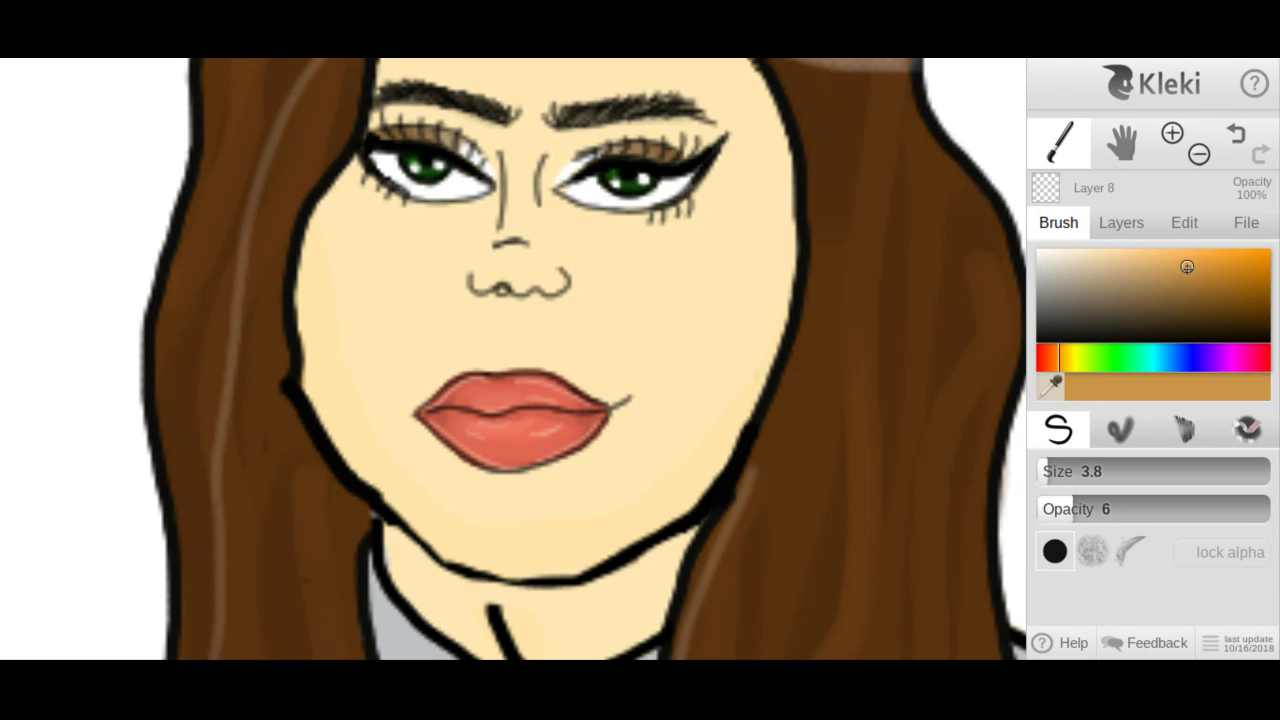
pyautogui.click(1198, 254)
pyautogui.click(1199, 257)
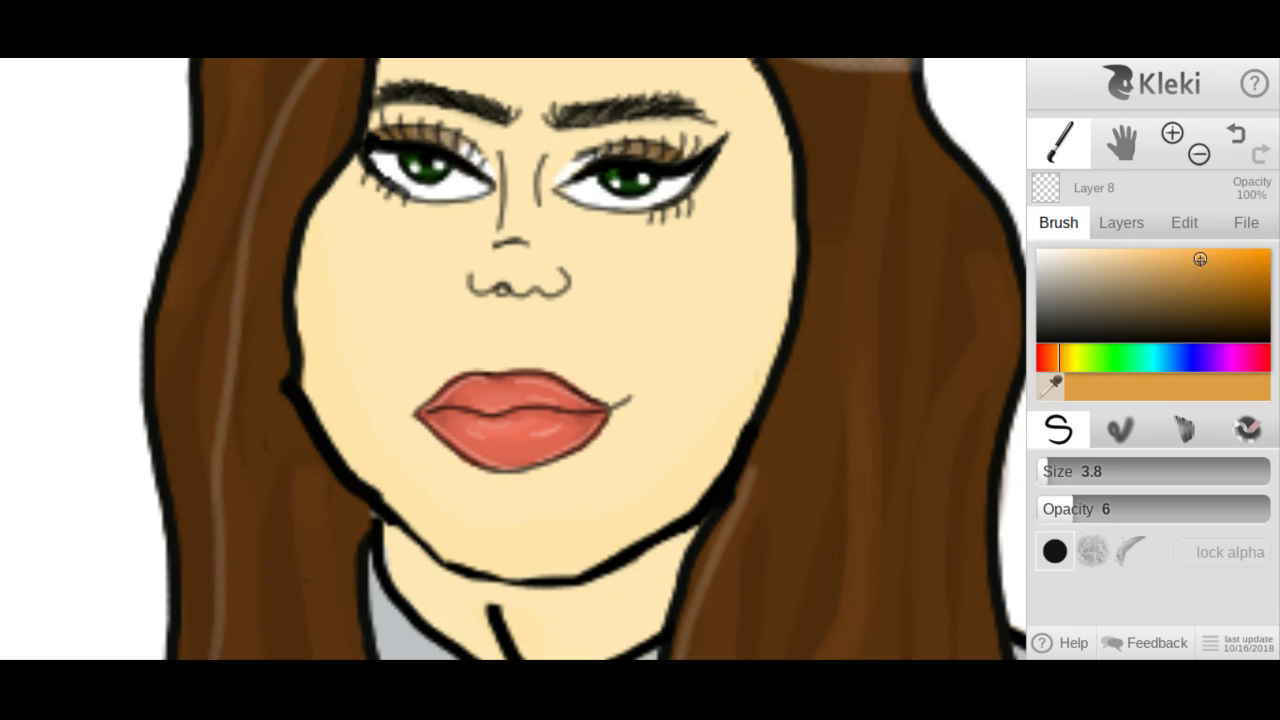
pyautogui.click(1204, 267)
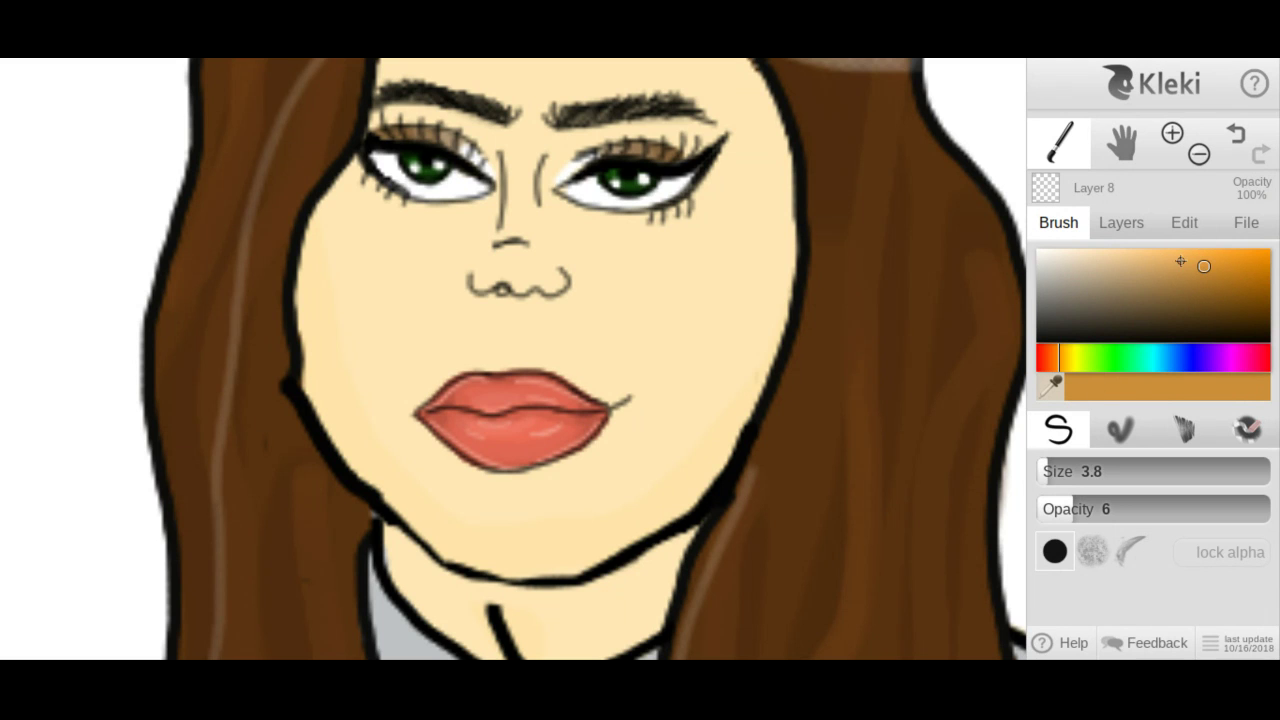
pyautogui.click(1176, 267)
# Shade beneath both cheekbones with soft tan contour strokes at brush size 13 and opacity 3.
pyautogui.moveTo(1058, 470); pyautogui.dragTo(1064, 484)
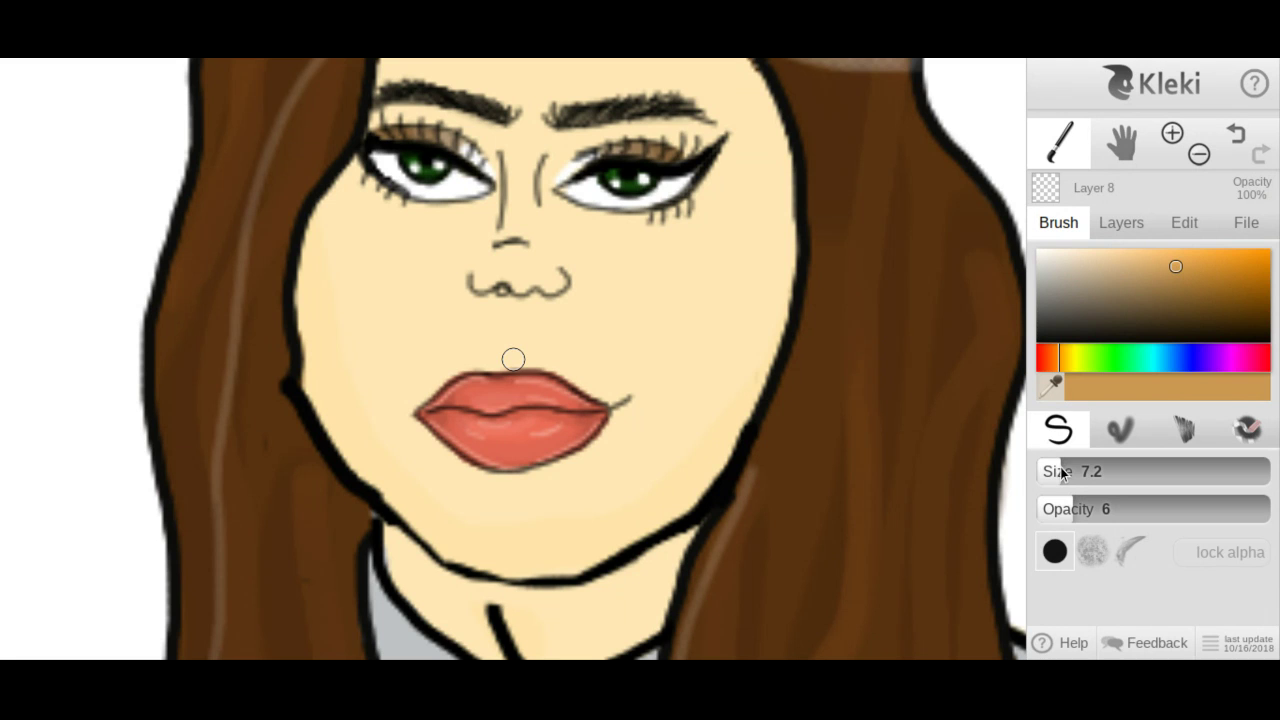
pyautogui.click(1087, 477)
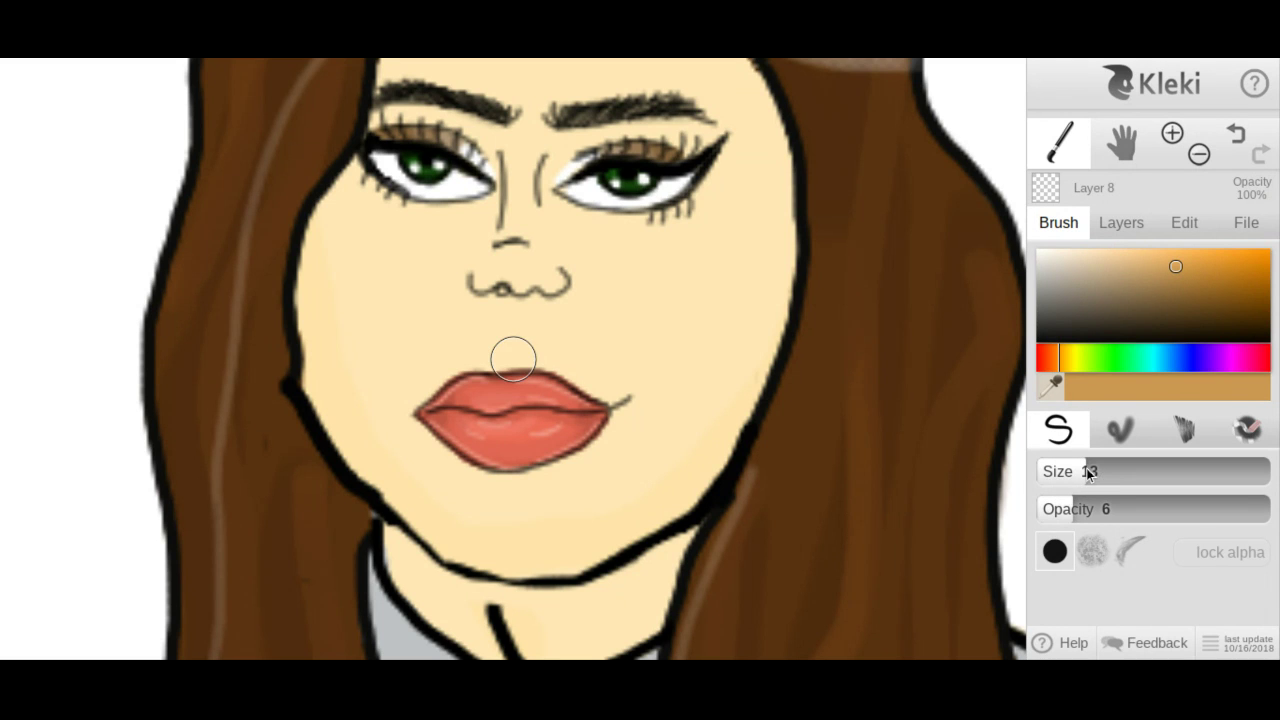
pyautogui.click(1056, 509)
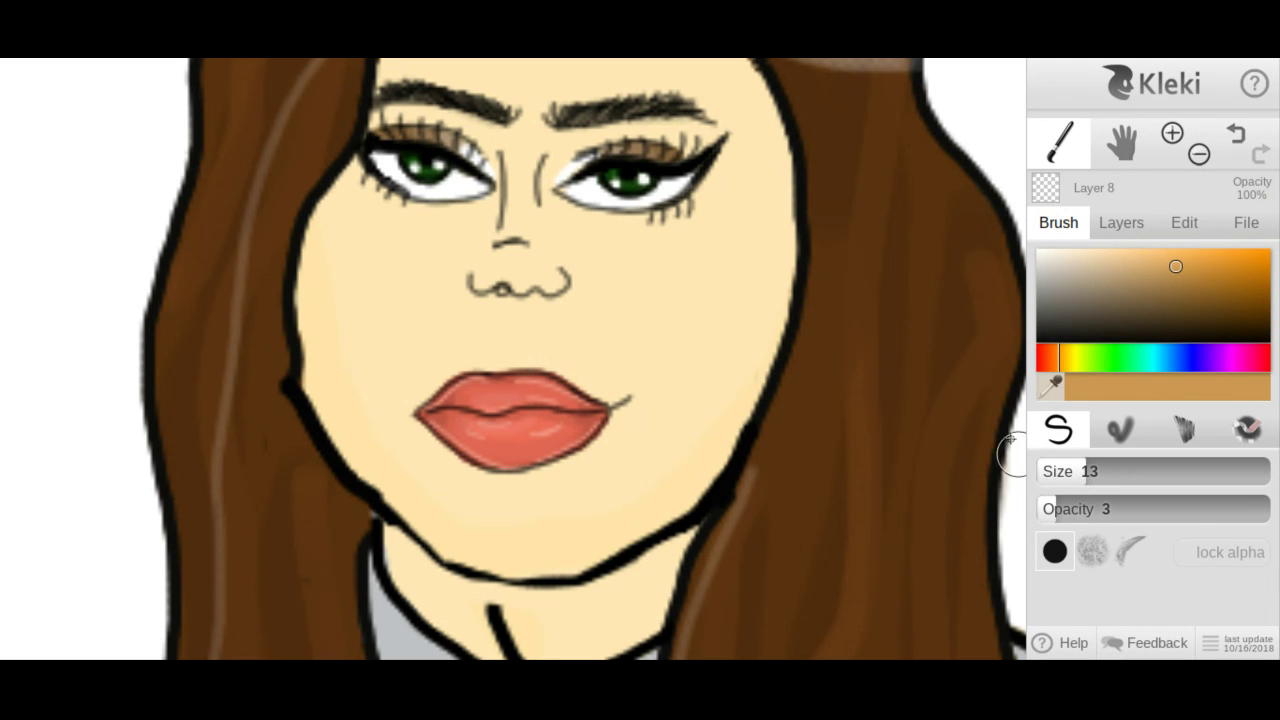
pyautogui.moveTo(736, 317)
pyautogui.mouseDown()
pyautogui.moveTo(797, 267)
pyautogui.moveTo(718, 345)
pyautogui.moveTo(724, 361)
pyautogui.moveTo(798, 284)
pyautogui.mouseUp()
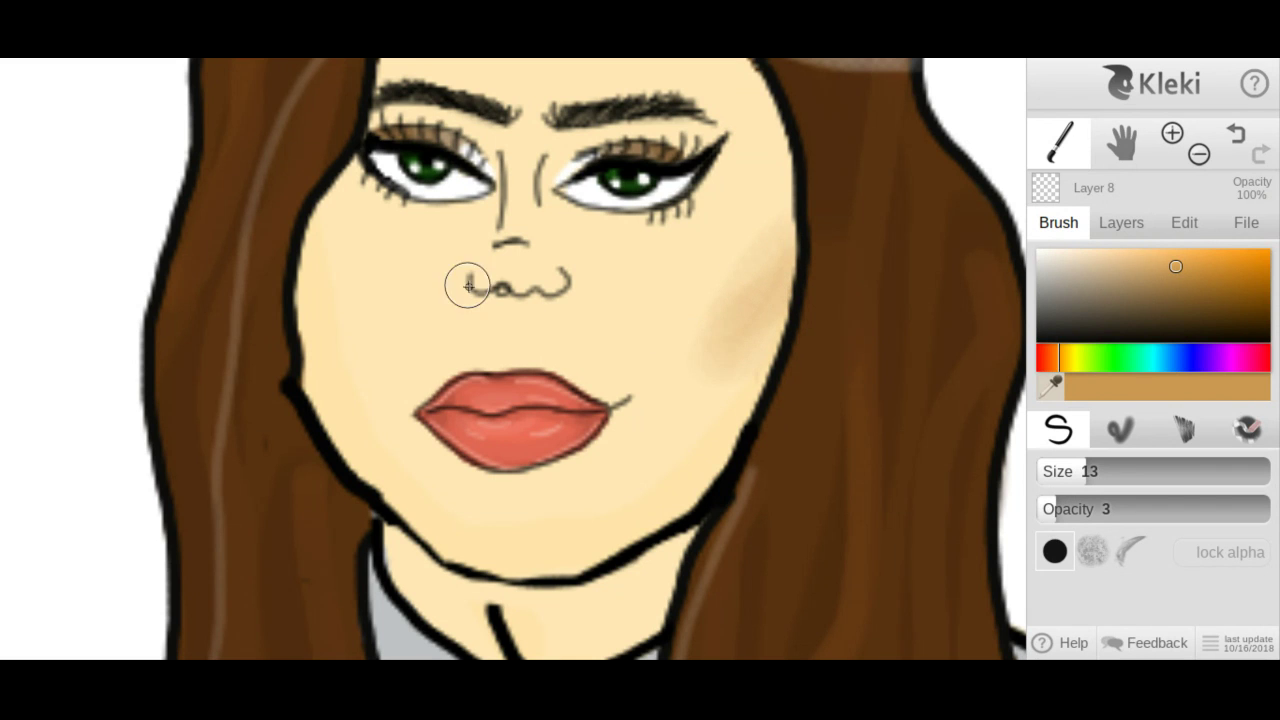
pyautogui.moveTo(289, 249)
pyautogui.mouseDown()
pyautogui.moveTo(351, 357)
pyautogui.moveTo(296, 311)
pyautogui.moveTo(291, 196)
pyautogui.moveTo(337, 306)
pyautogui.moveTo(363, 329)
pyautogui.mouseUp()
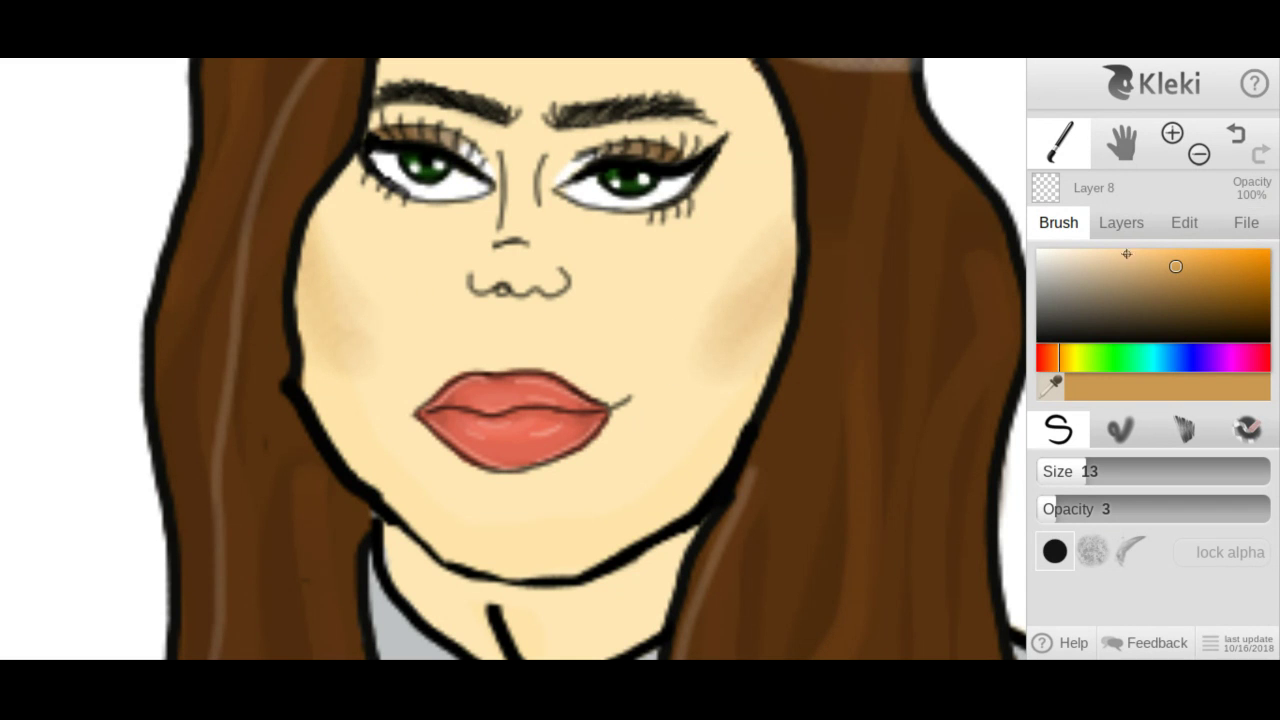
# Paint soft white highlights on both upper cheeks above the contour at brush size 13 and opacity 3.
pyautogui.moveTo(1046, 268); pyautogui.dragTo(1031, 241)
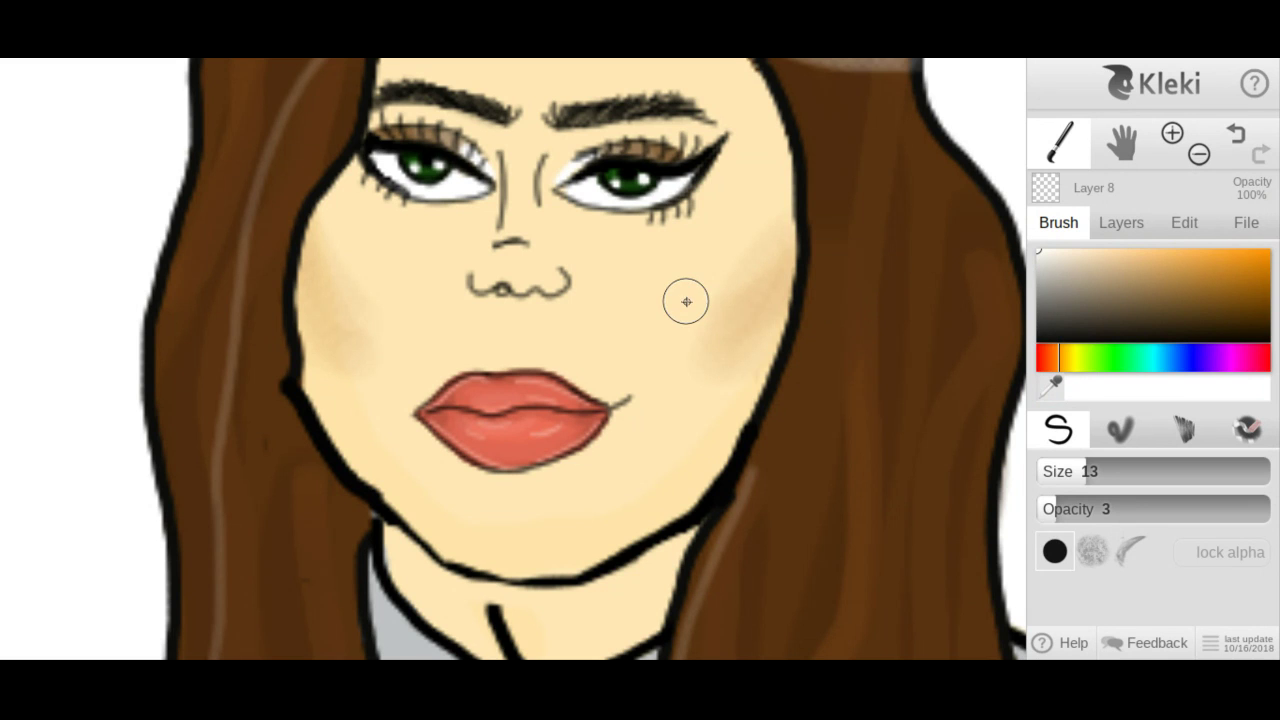
pyautogui.moveTo(757, 205)
pyautogui.mouseDown()
pyautogui.moveTo(770, 172)
pyautogui.moveTo(724, 257)
pyautogui.moveTo(681, 297)
pyautogui.moveTo(753, 161)
pyautogui.moveTo(743, 223)
pyautogui.moveTo(712, 279)
pyautogui.mouseUp()
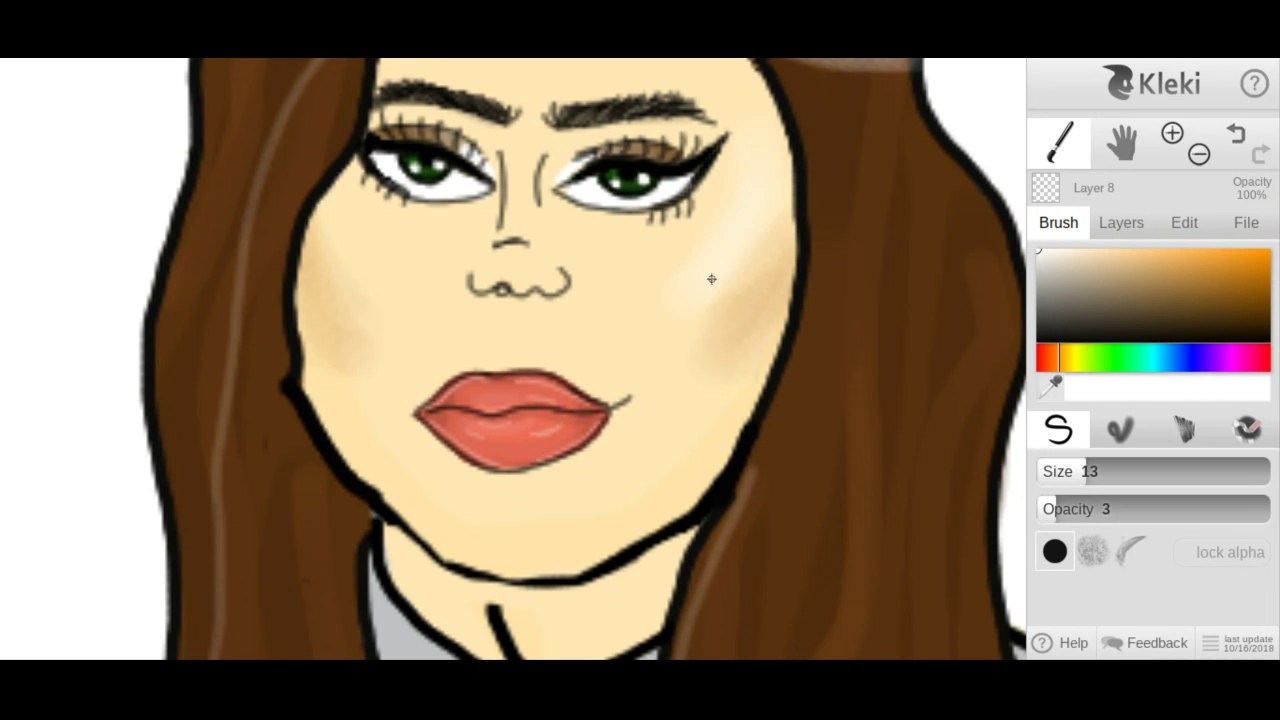
pyautogui.moveTo(778, 141); pyautogui.dragTo(769, 134)
pyautogui.moveTo(320, 203); pyautogui.dragTo(325, 191)
pyautogui.moveTo(342, 239)
pyautogui.mouseDown()
pyautogui.moveTo(378, 274)
pyautogui.moveTo(325, 223)
pyautogui.moveTo(352, 215)
pyautogui.moveTo(371, 229)
pyautogui.mouseUp()
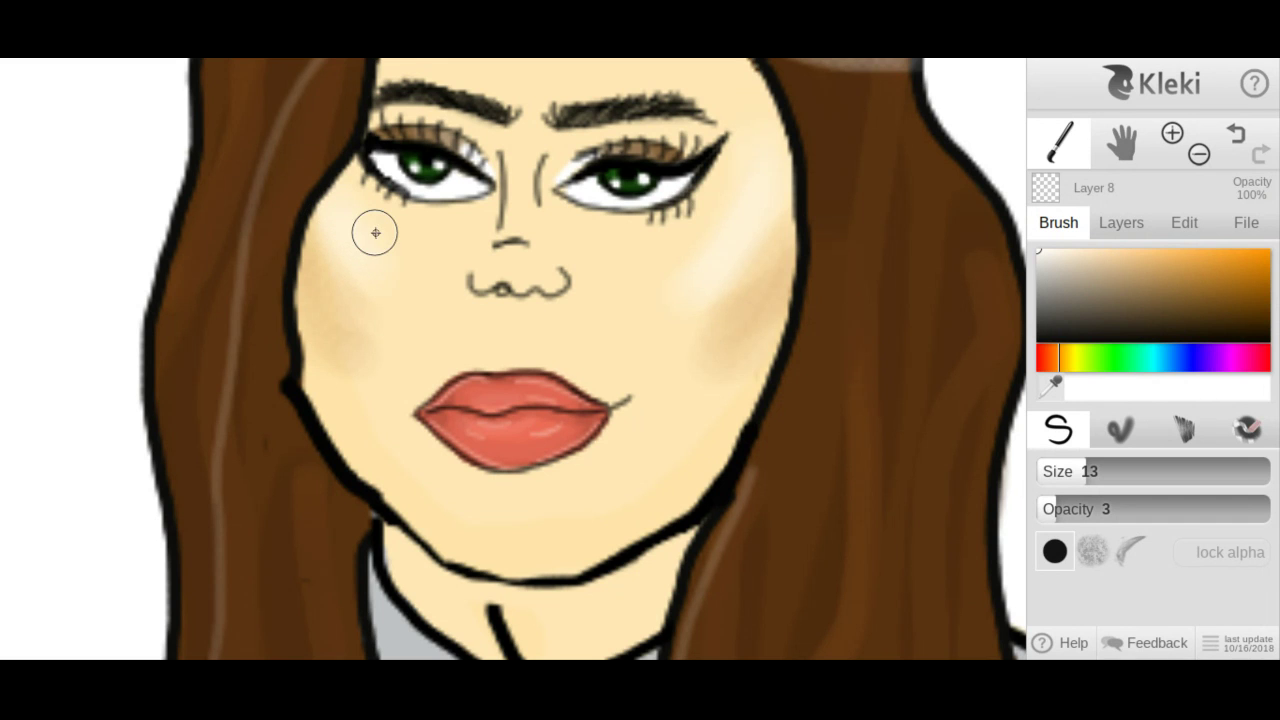
# Add a faint white chin highlight at brush size 5.8 and opacity 6, and try one above the upper lip, undoing it.
pyautogui.click(1056, 473)
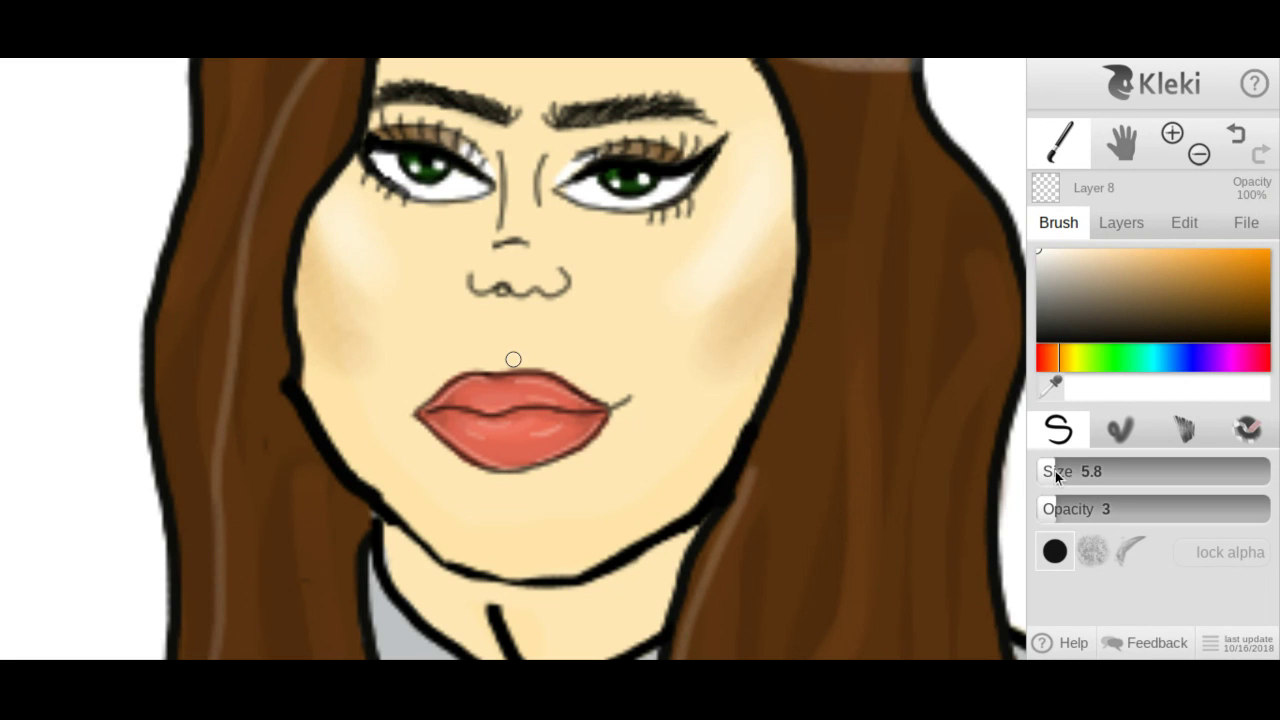
pyautogui.click(1069, 513)
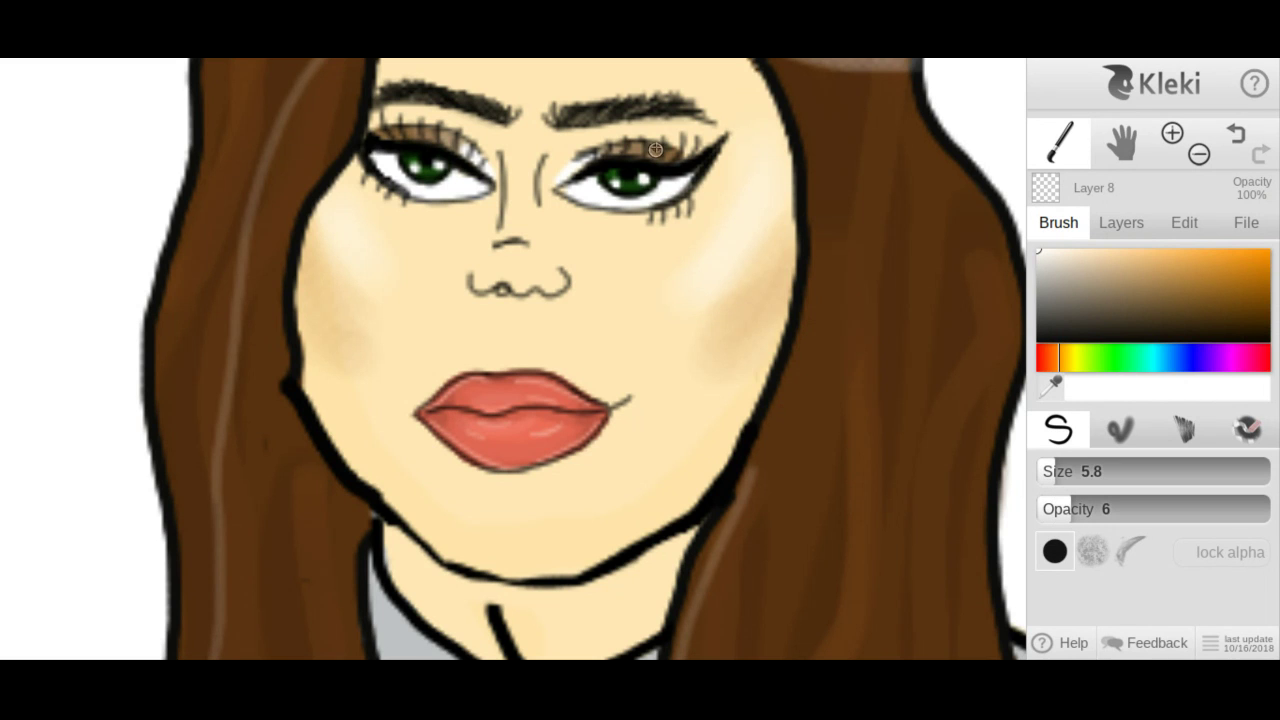
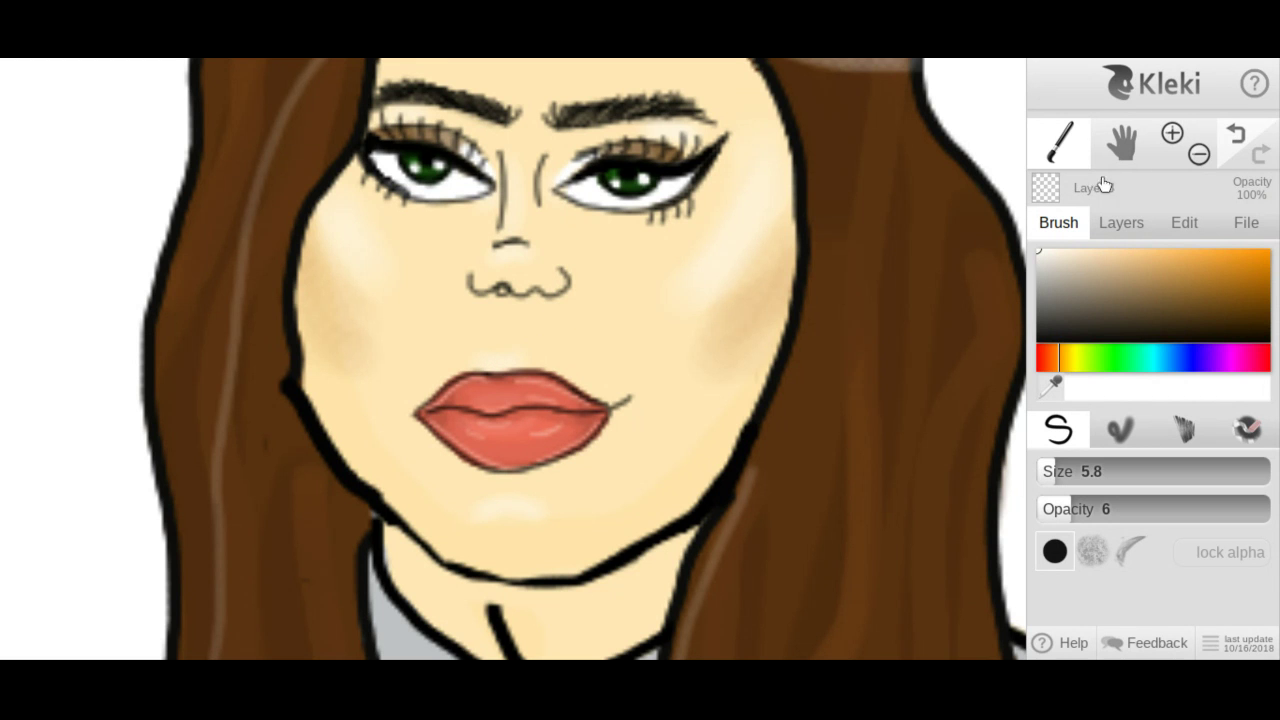
pyautogui.hotkey('ctrl', 'z')
pyautogui.moveTo(476, 361); pyautogui.dragTo(556, 362)
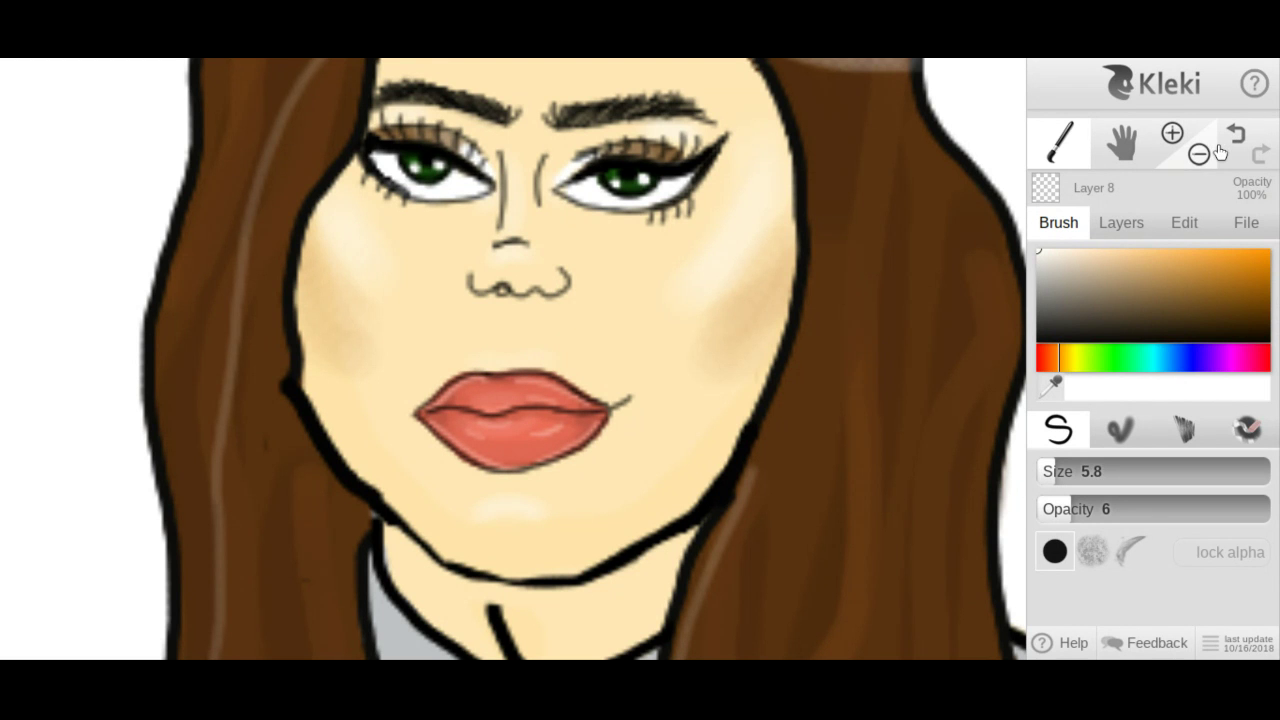
pyautogui.press('-')
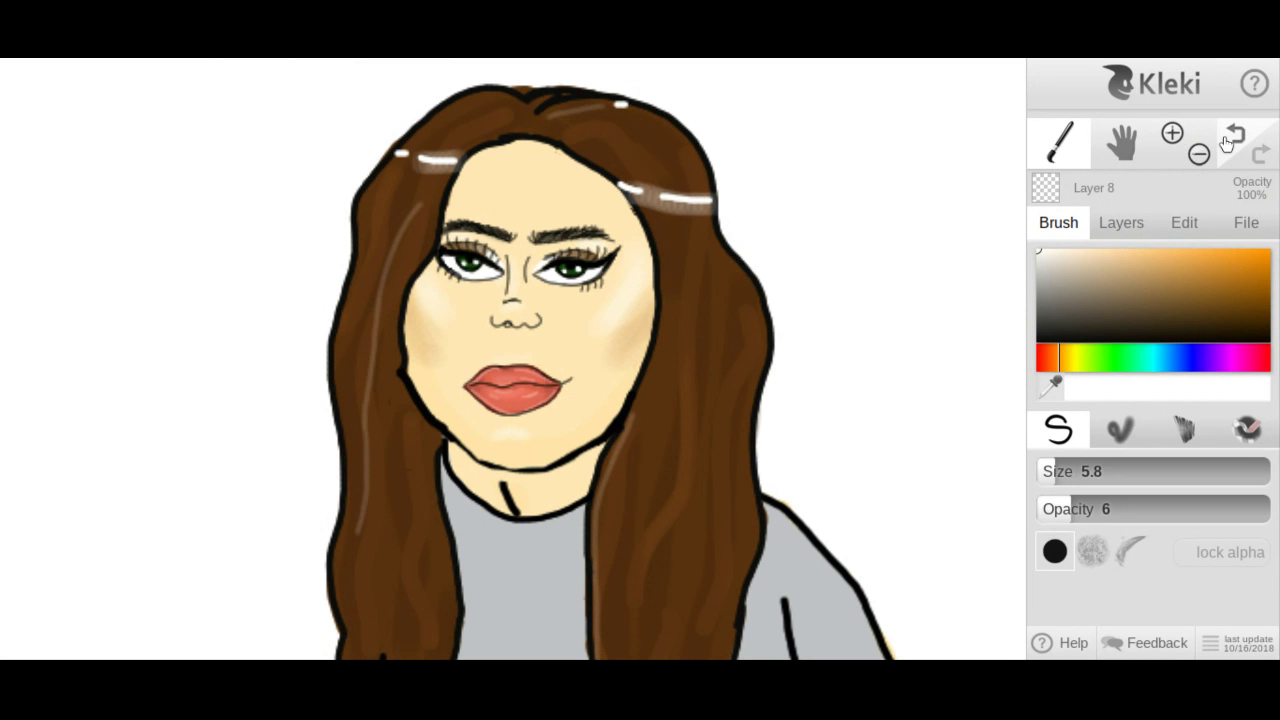
pyautogui.click(1234, 137)
pyautogui.click(1172, 133)
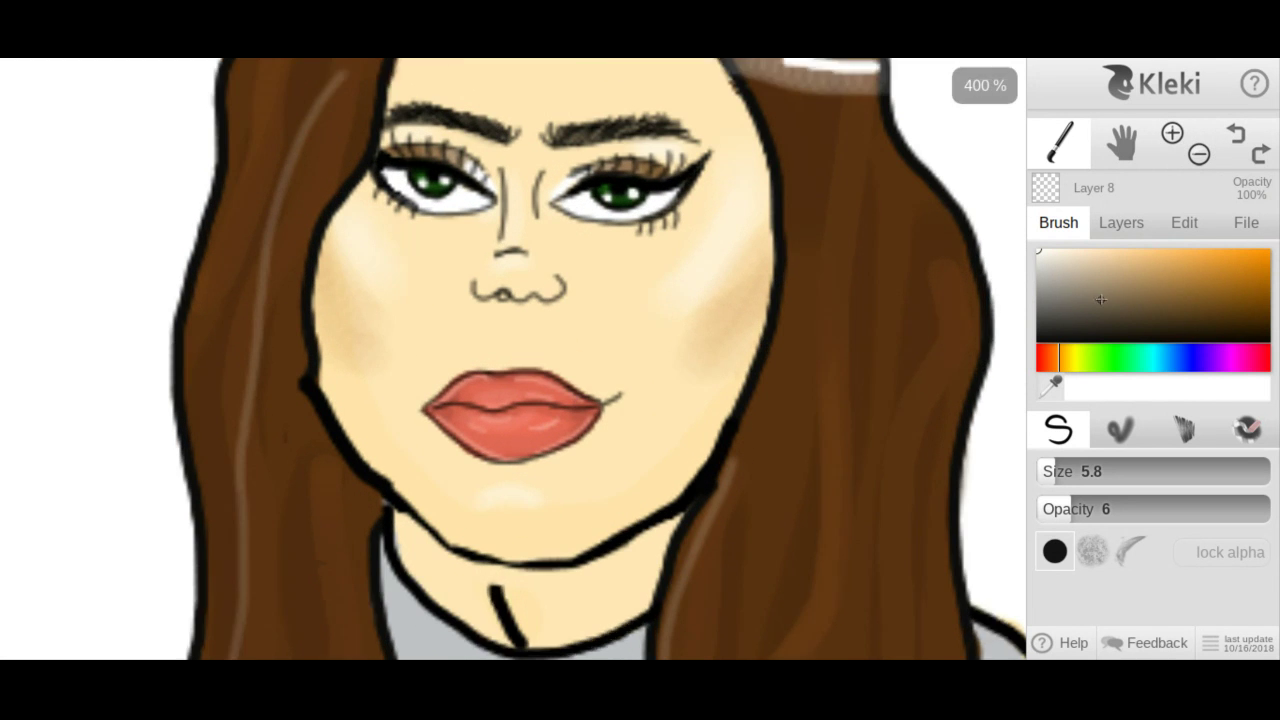
# Draw a thin white highlight just above the upper lip outline at brush size 3.1 and opacity 35.
pyautogui.click(1046, 474)
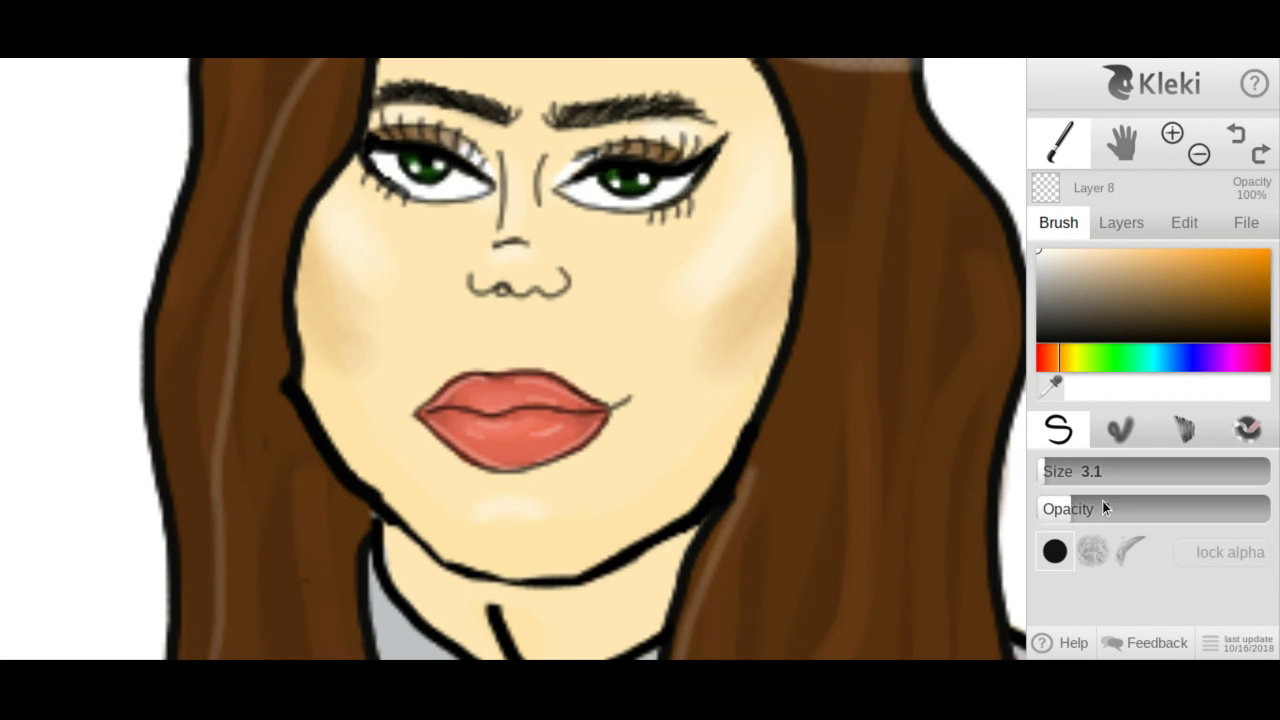
pyautogui.click(1144, 508)
pyautogui.moveTo(1144, 508); pyautogui.dragTo(1129, 507)
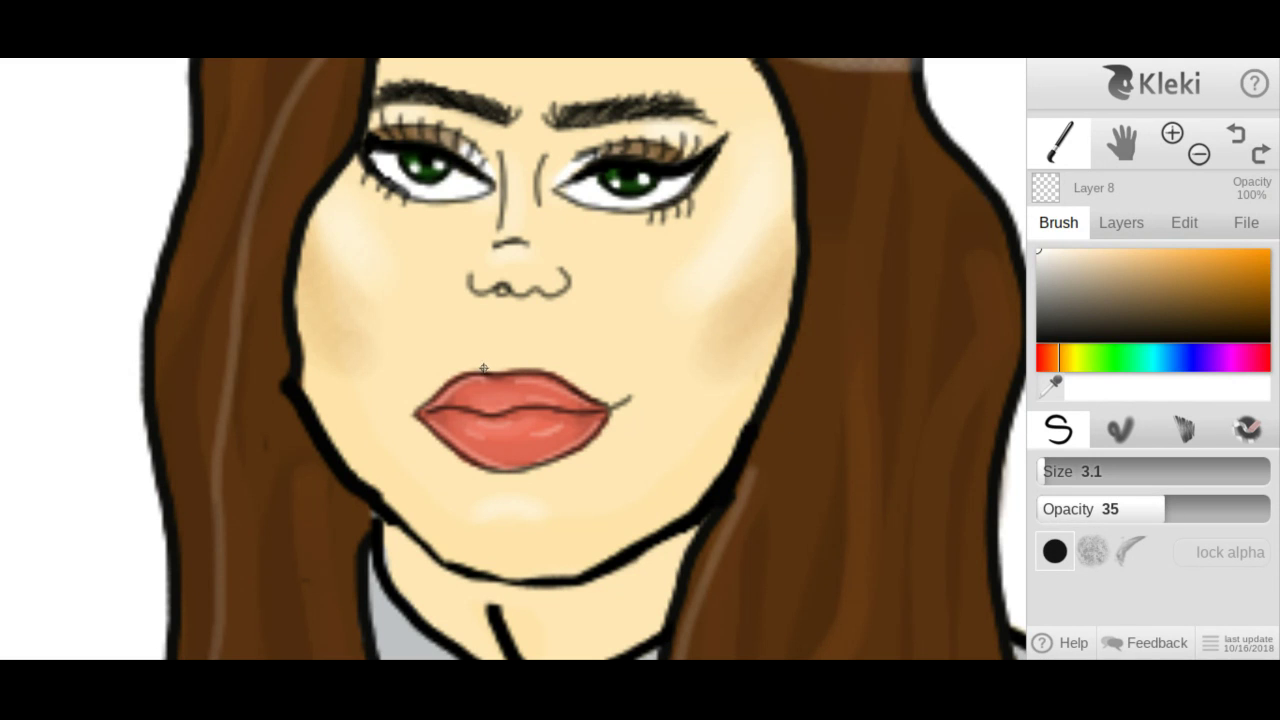
pyautogui.moveTo(480, 369); pyautogui.dragTo(536, 364)
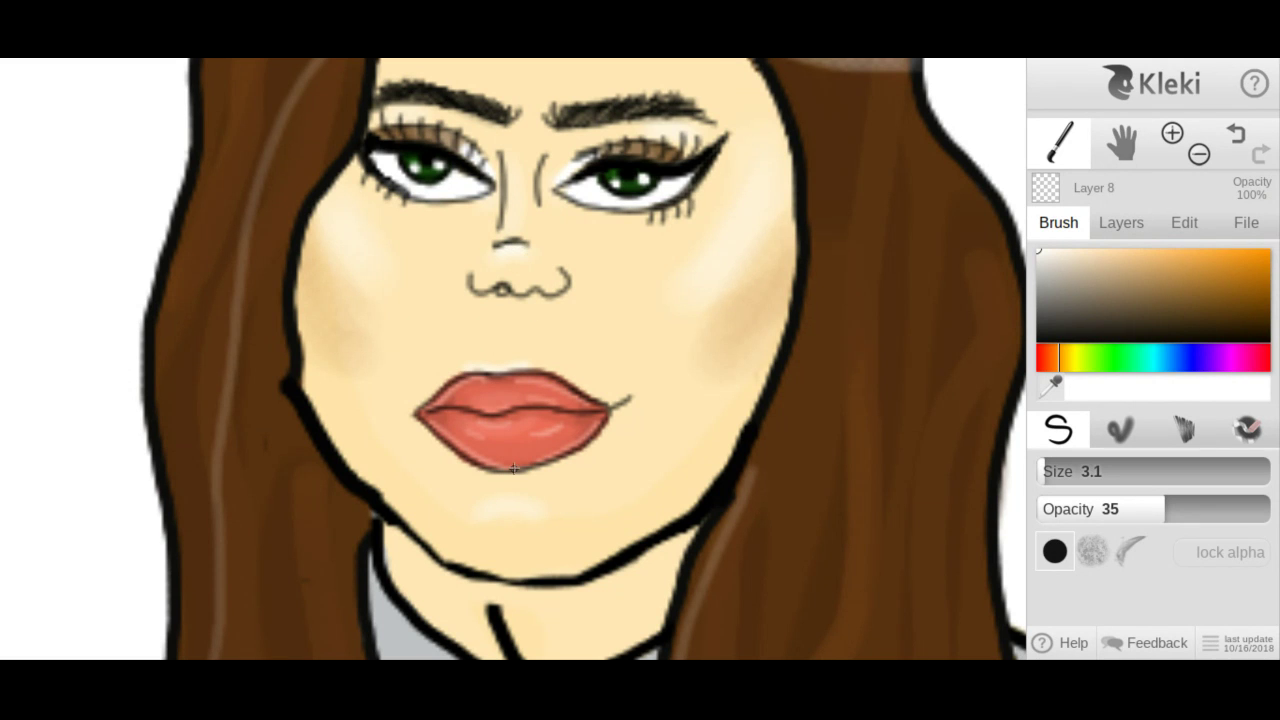
# Brighten the chin highlight in white at brush size 3.1, undoing the first stroke and redoing it at opacity 14.
pyautogui.moveTo(483, 515); pyautogui.dragTo(548, 521)
pyautogui.click(1239, 138)
pyautogui.click(1108, 510)
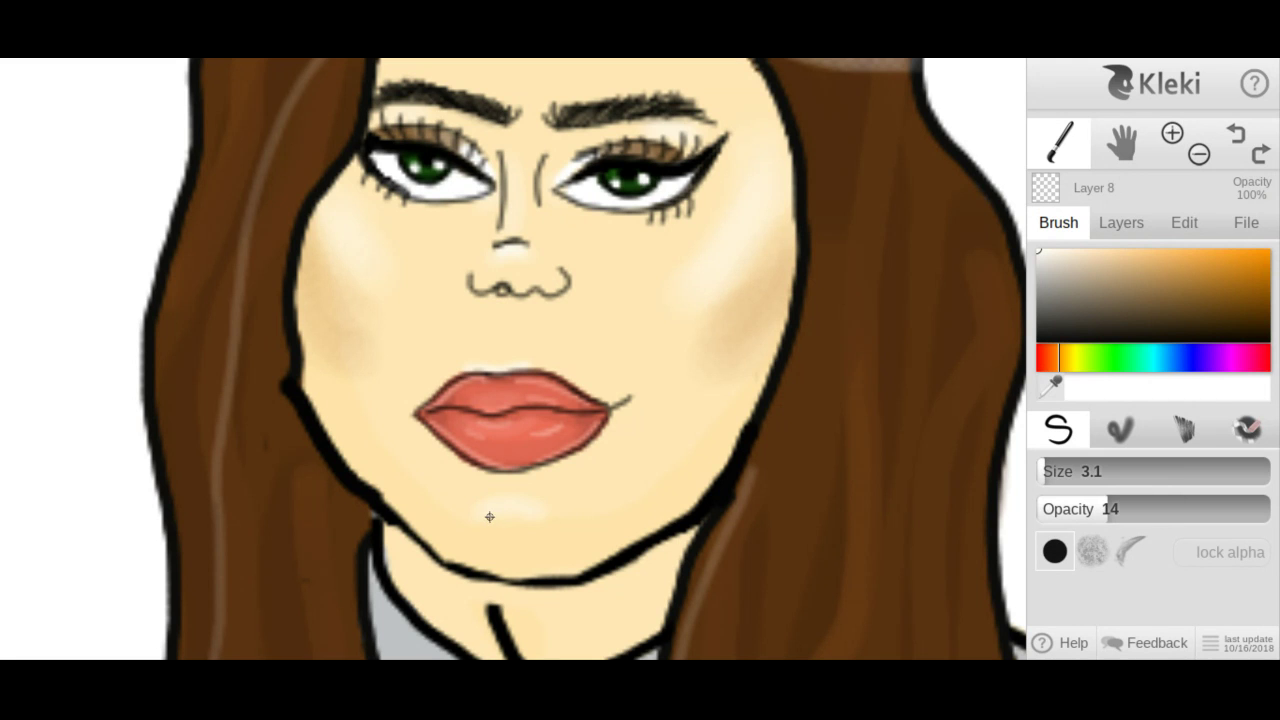
pyautogui.moveTo(541, 511); pyautogui.dragTo(550, 521)
# Sample the tan shadow from the cheek and shade along the jawline at brush size 5.8 and opacity 25.
pyautogui.click(1051, 385)
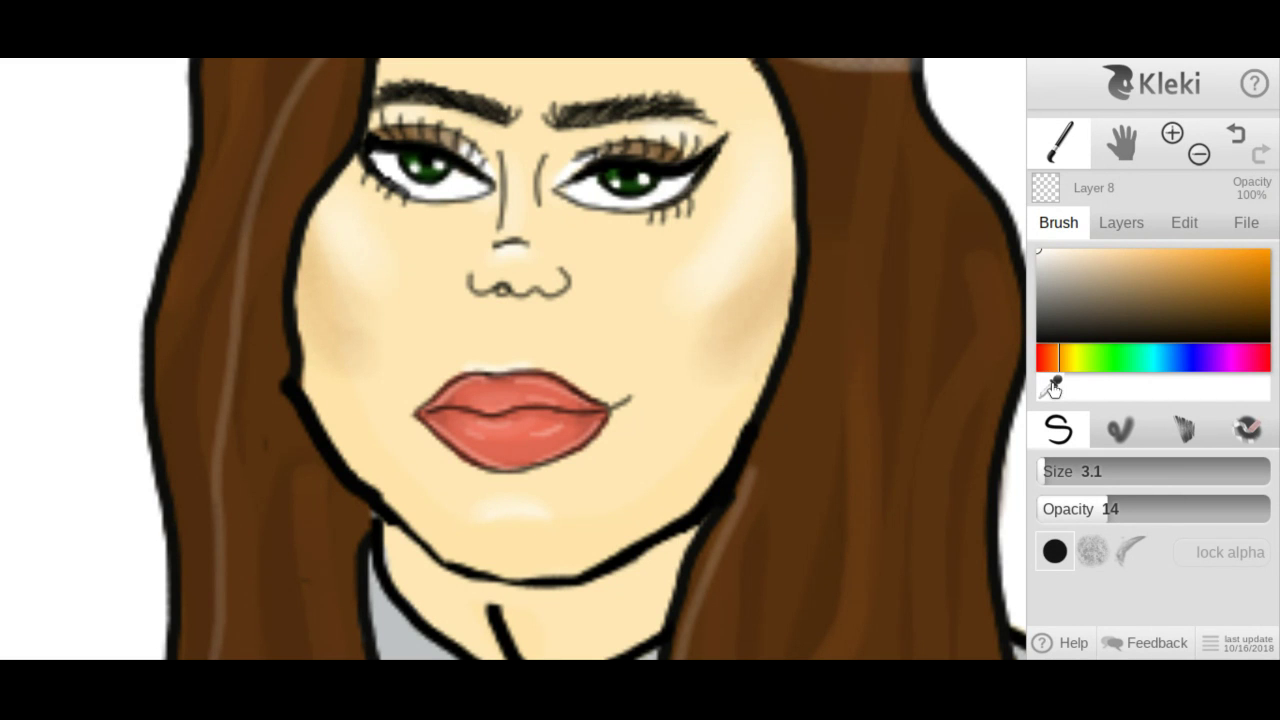
pyautogui.click(773, 288)
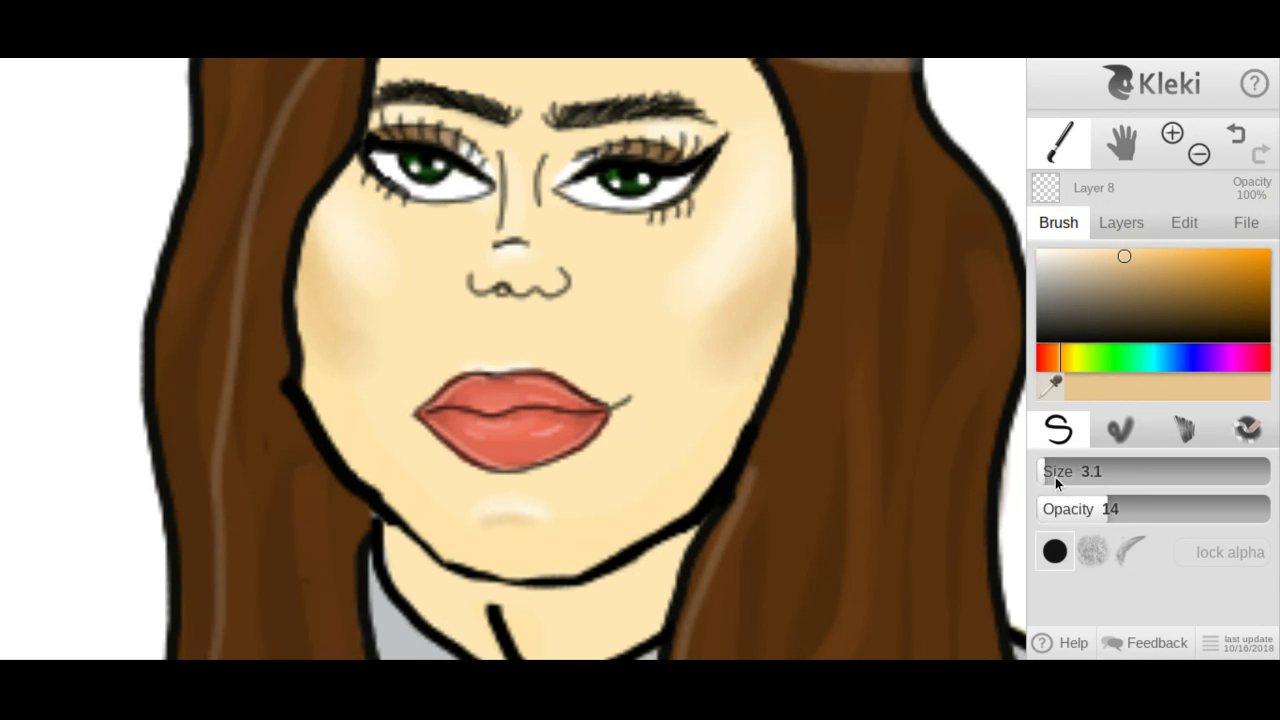
pyautogui.moveTo(1055, 477); pyautogui.dragTo(1059, 478)
pyautogui.moveTo(1117, 507); pyautogui.dragTo(1155, 509)
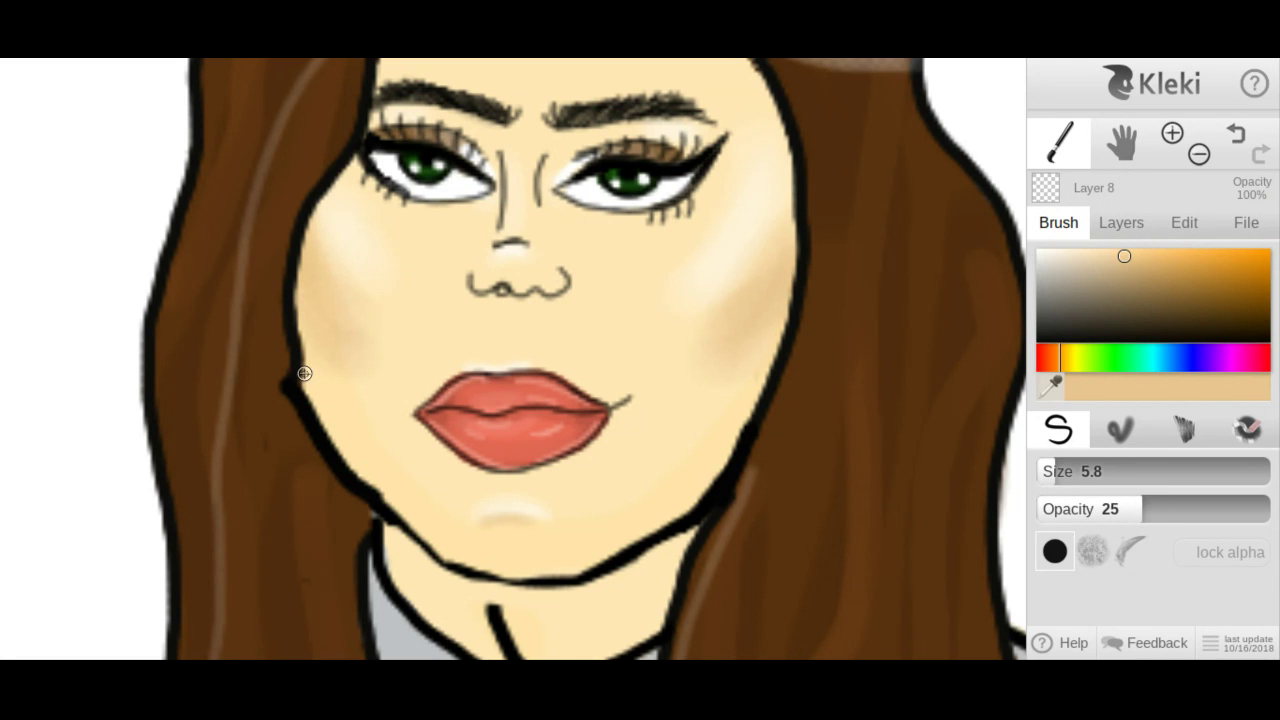
pyautogui.moveTo(328, 423)
pyautogui.mouseDown()
pyautogui.moveTo(390, 506)
pyautogui.moveTo(506, 570)
pyautogui.moveTo(572, 563)
pyautogui.moveTo(703, 487)
pyautogui.mouseUp()
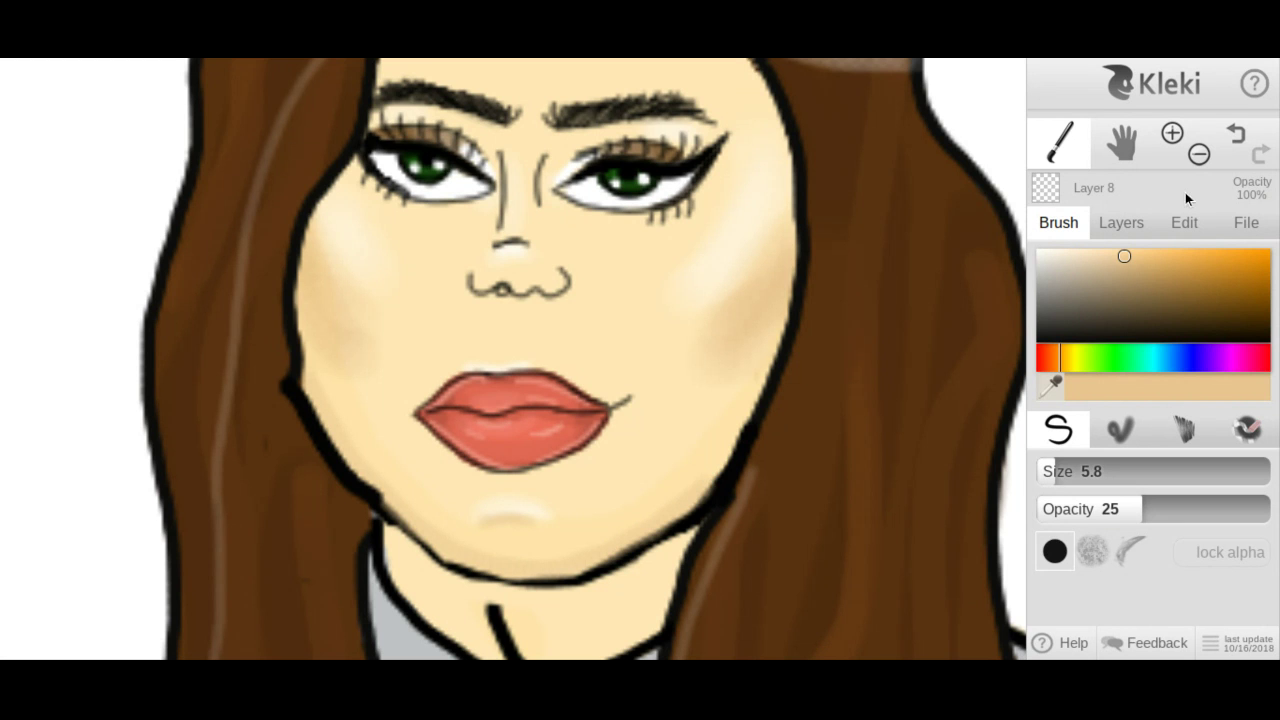
# Shade the upper forehead along the hairline in tan at opacity 14, and enlarge the brush to size 7.
pyautogui.click(1198, 160)
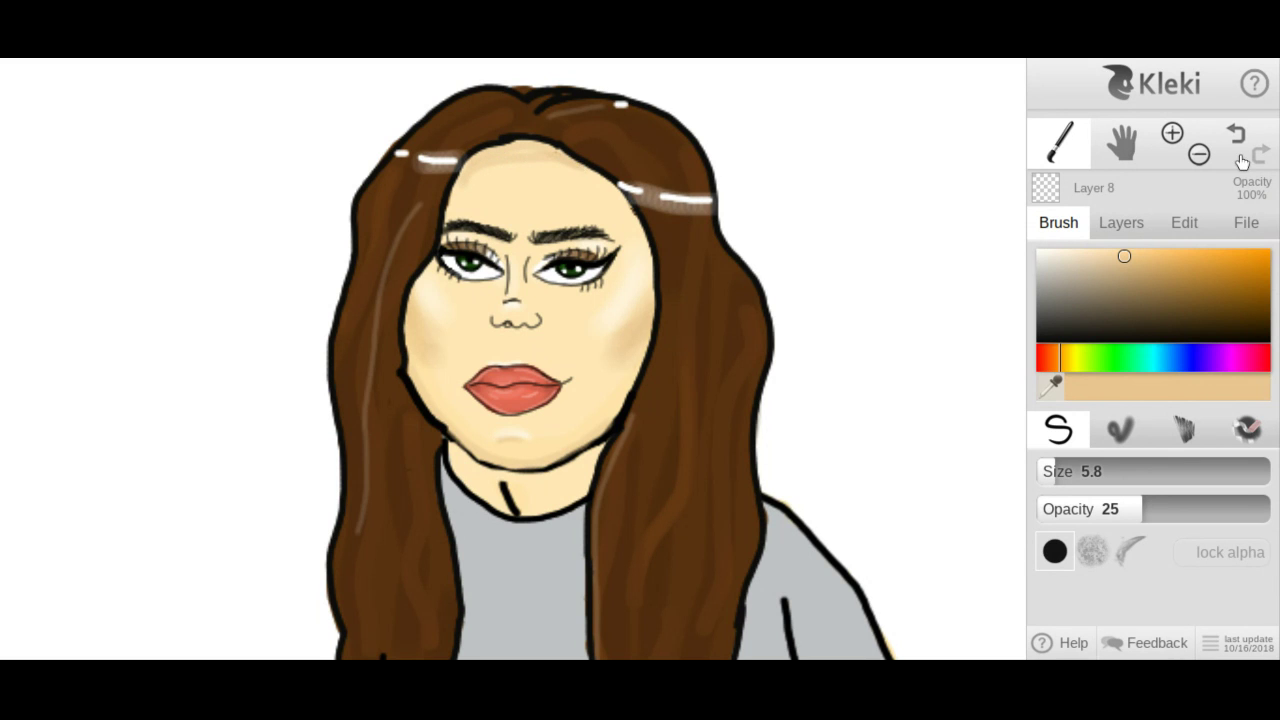
pyautogui.moveTo(1110, 509); pyautogui.dragTo(1085, 513)
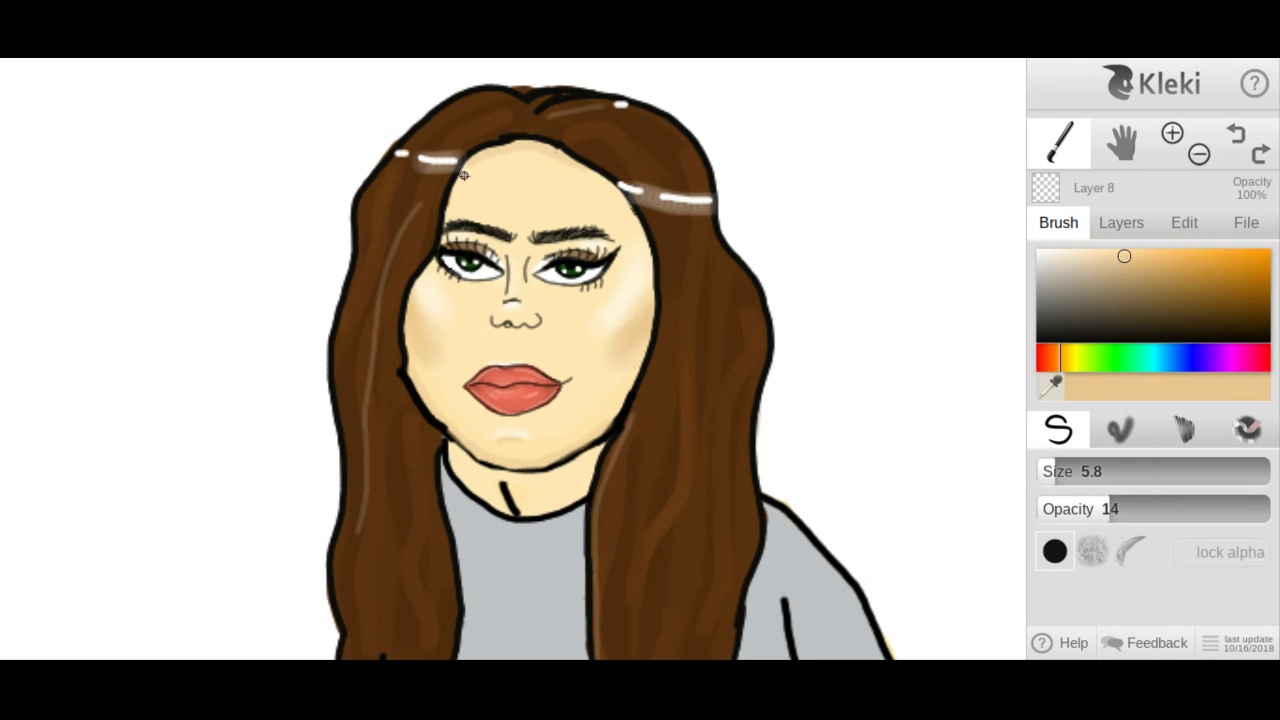
pyautogui.moveTo(462, 173)
pyautogui.mouseDown()
pyautogui.moveTo(527, 157)
pyautogui.moveTo(598, 178)
pyautogui.mouseUp()
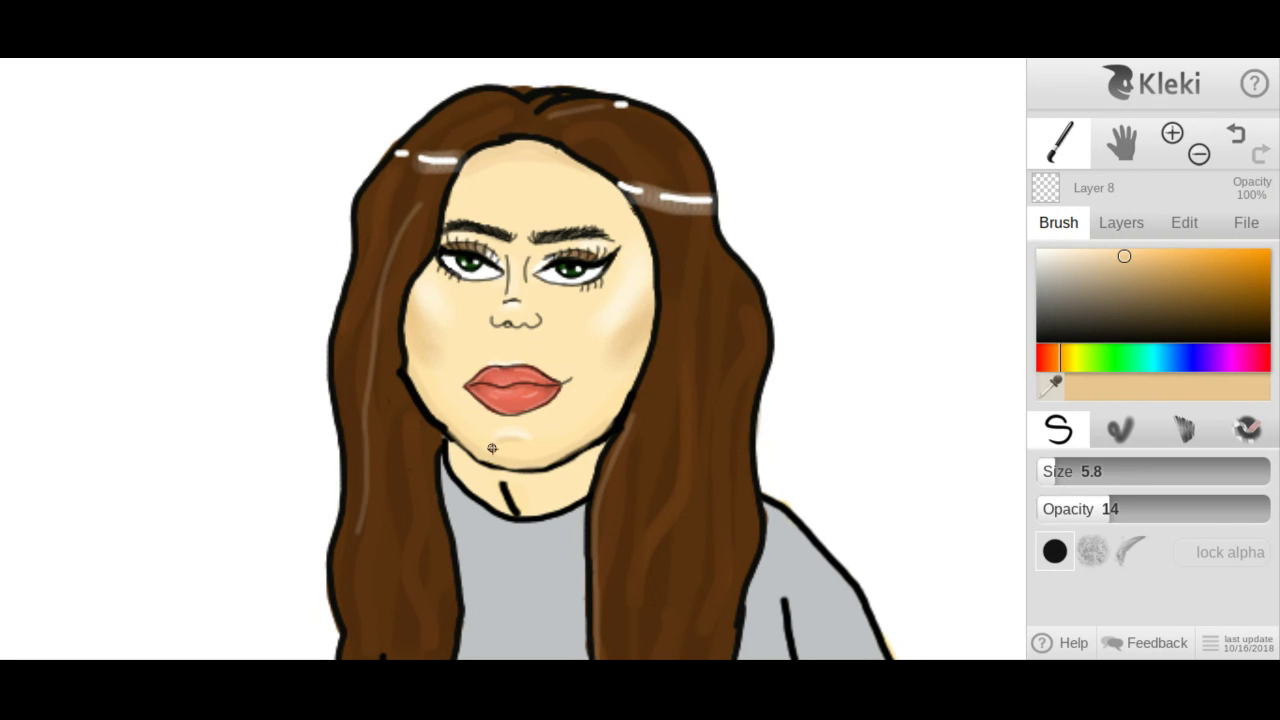
pyautogui.moveTo(1057, 471); pyautogui.dragTo(1064, 471)
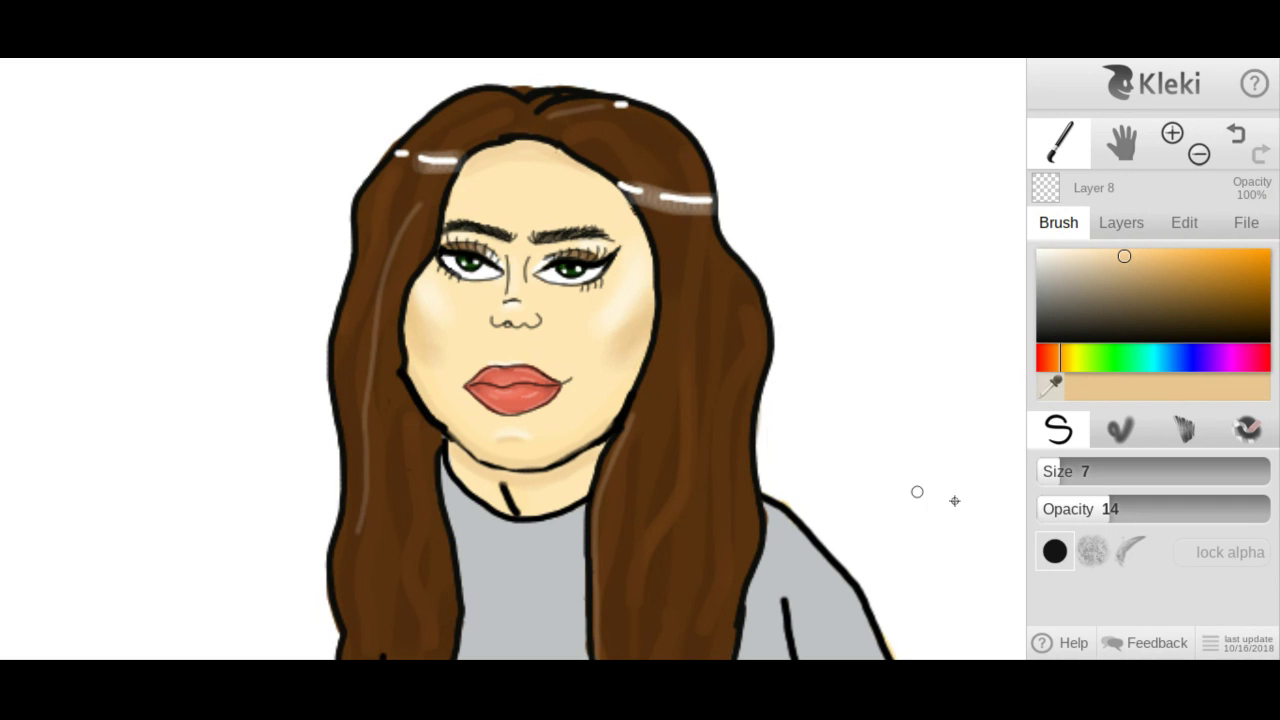
pyautogui.click(1247, 428)
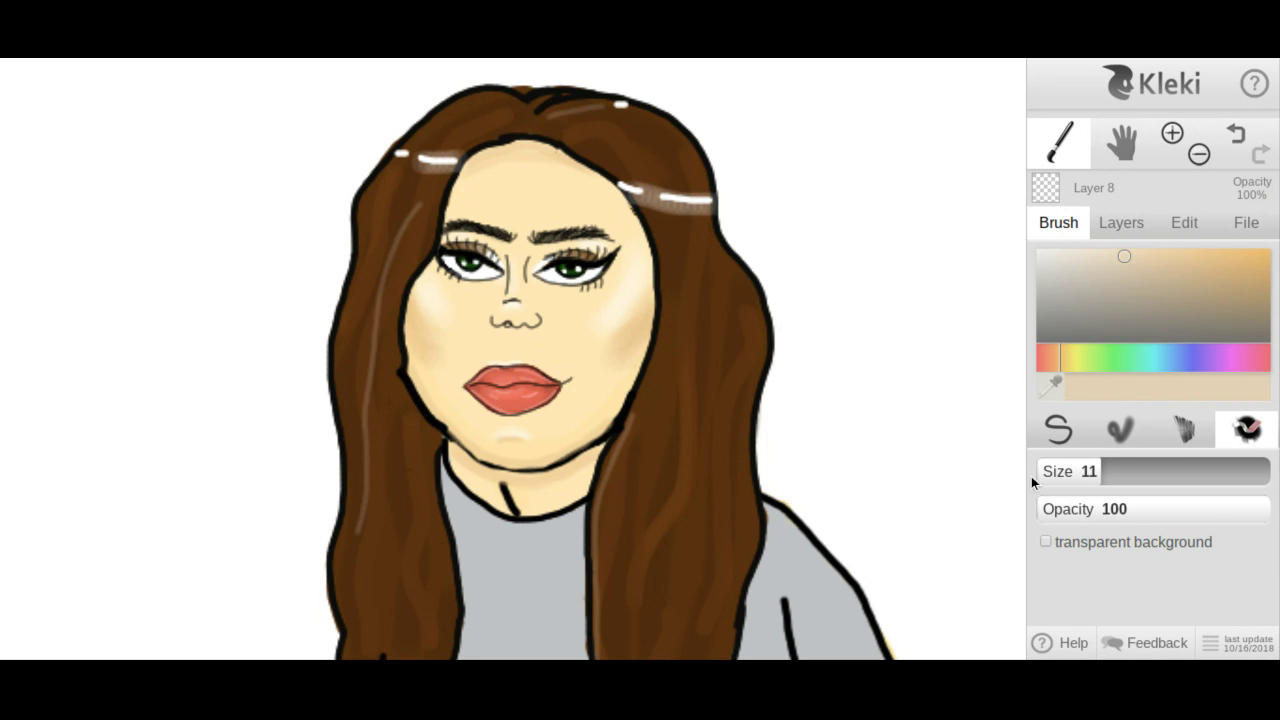
pyautogui.click(1065, 471)
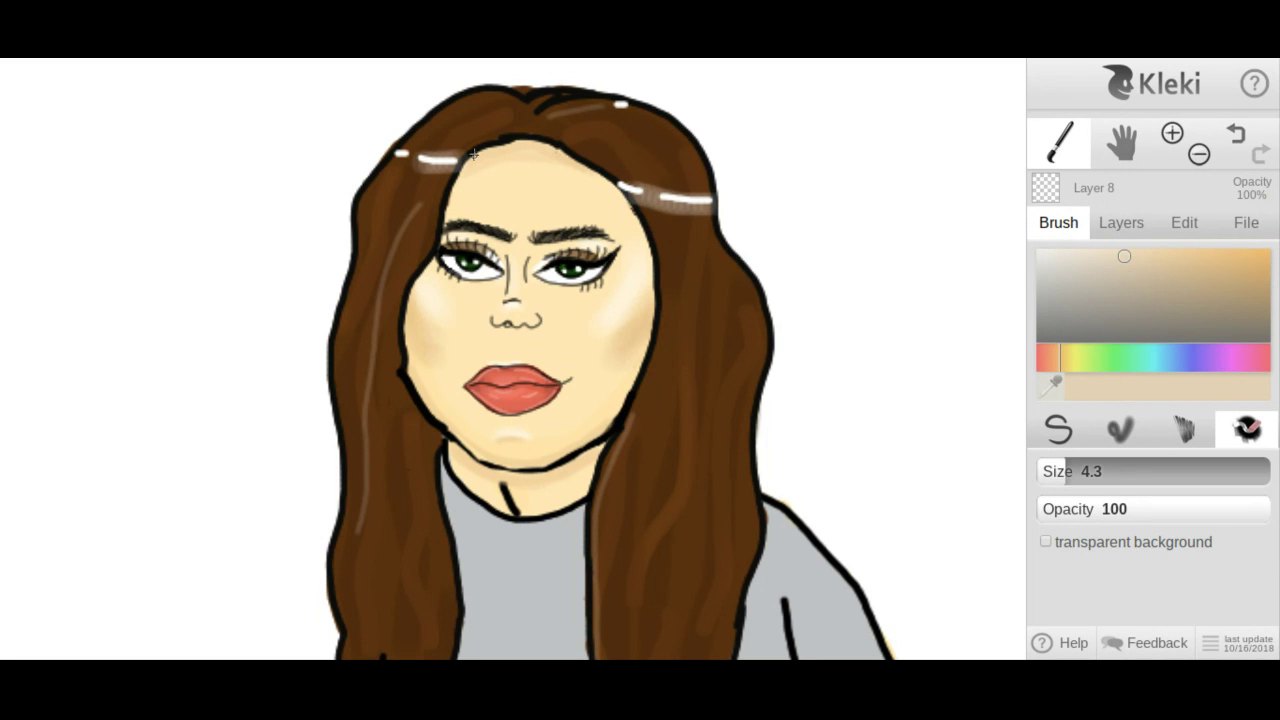
pyautogui.click(1238, 137)
# Brighten the lower forehead above the eyebrows in white at brush size 21, undoing the opacity 10 stroke and redoing it at opacity 7.
pyautogui.click(1058, 428)
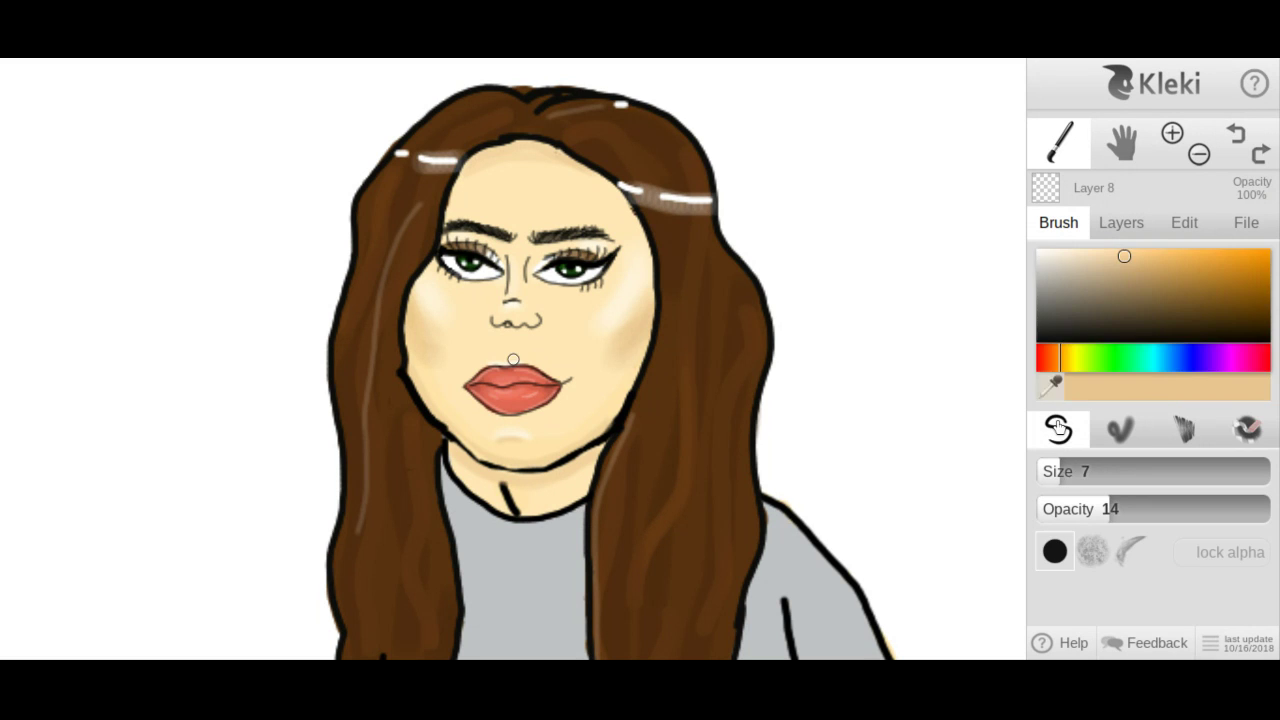
pyautogui.click(1040, 250)
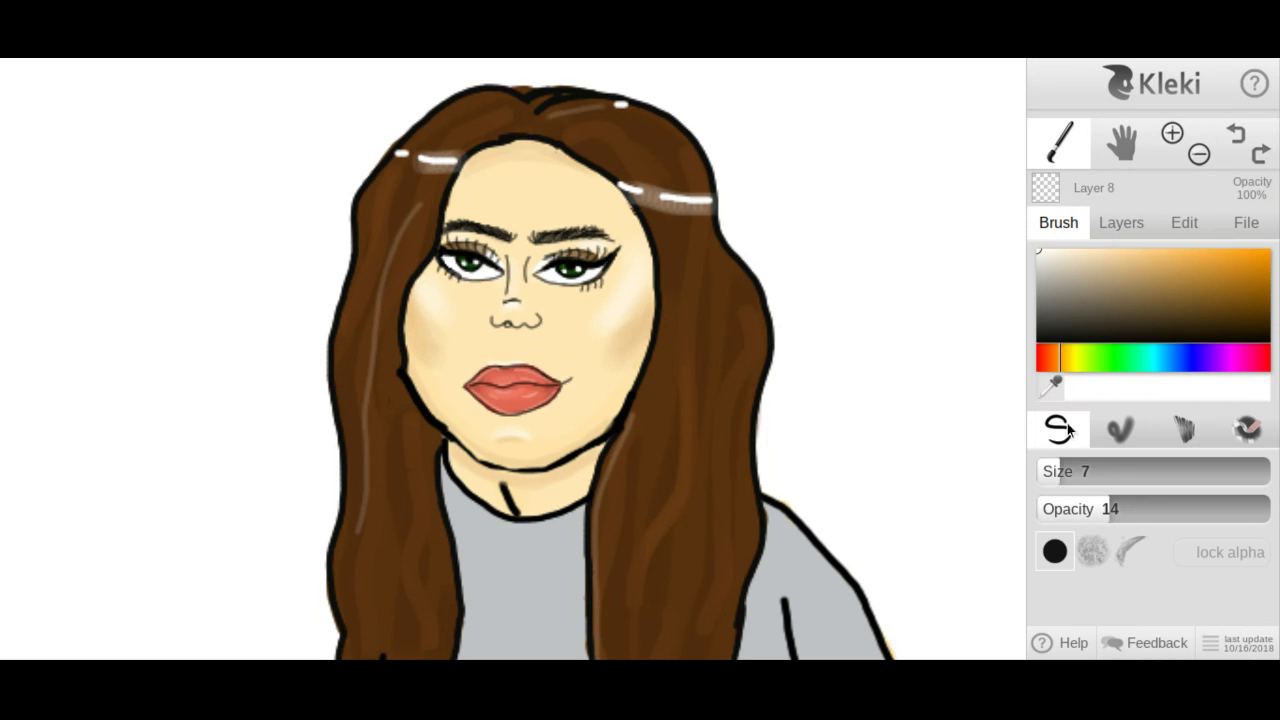
pyautogui.click(1093, 462)
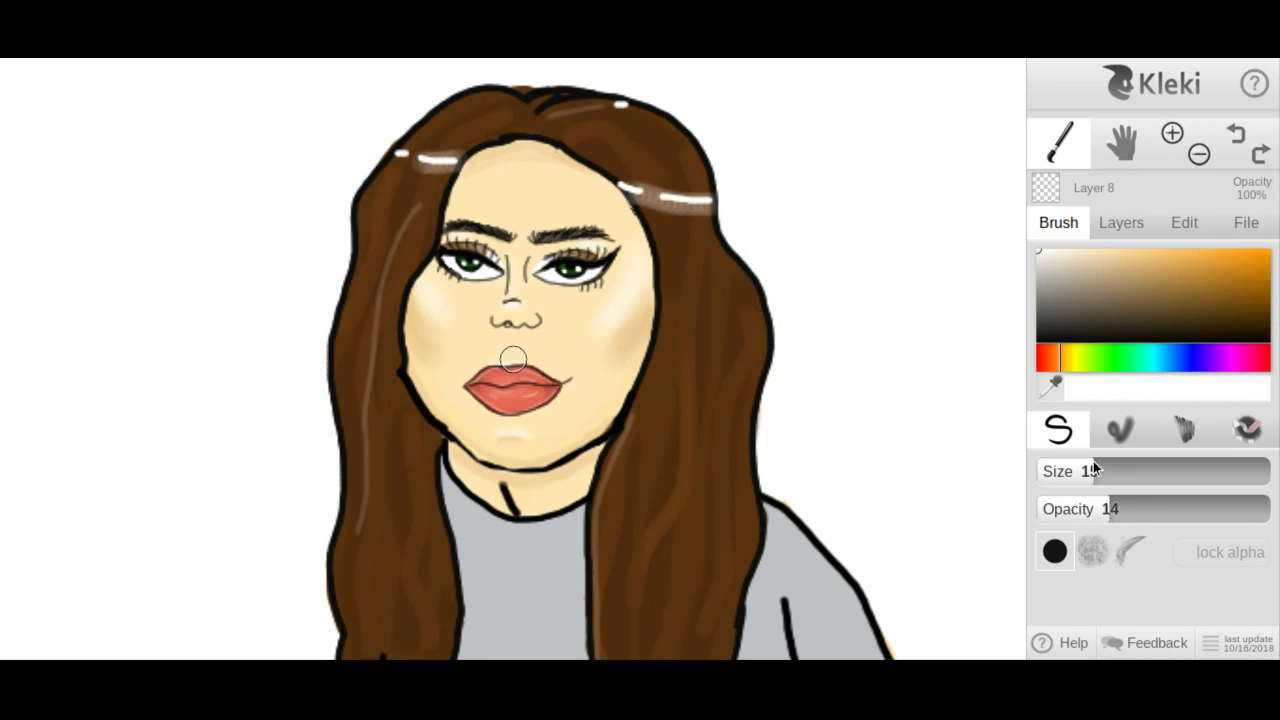
pyautogui.click(1149, 515)
pyautogui.click(1091, 511)
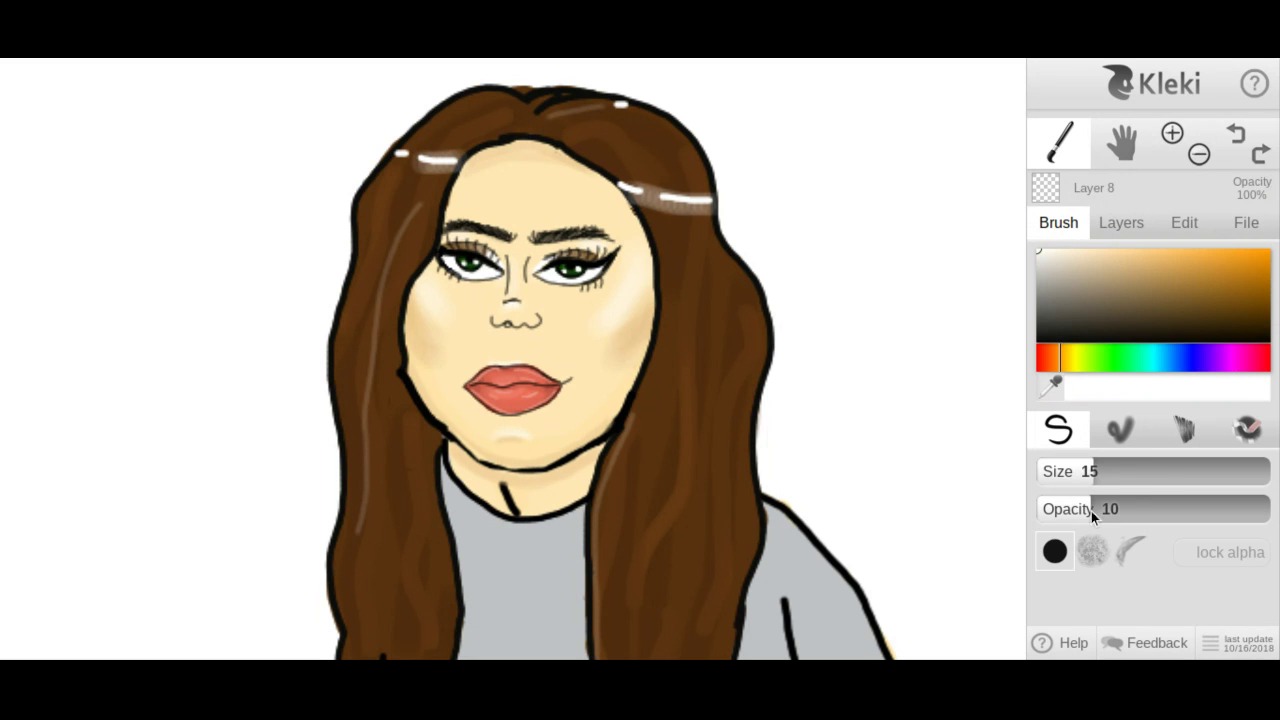
pyautogui.click(1117, 462)
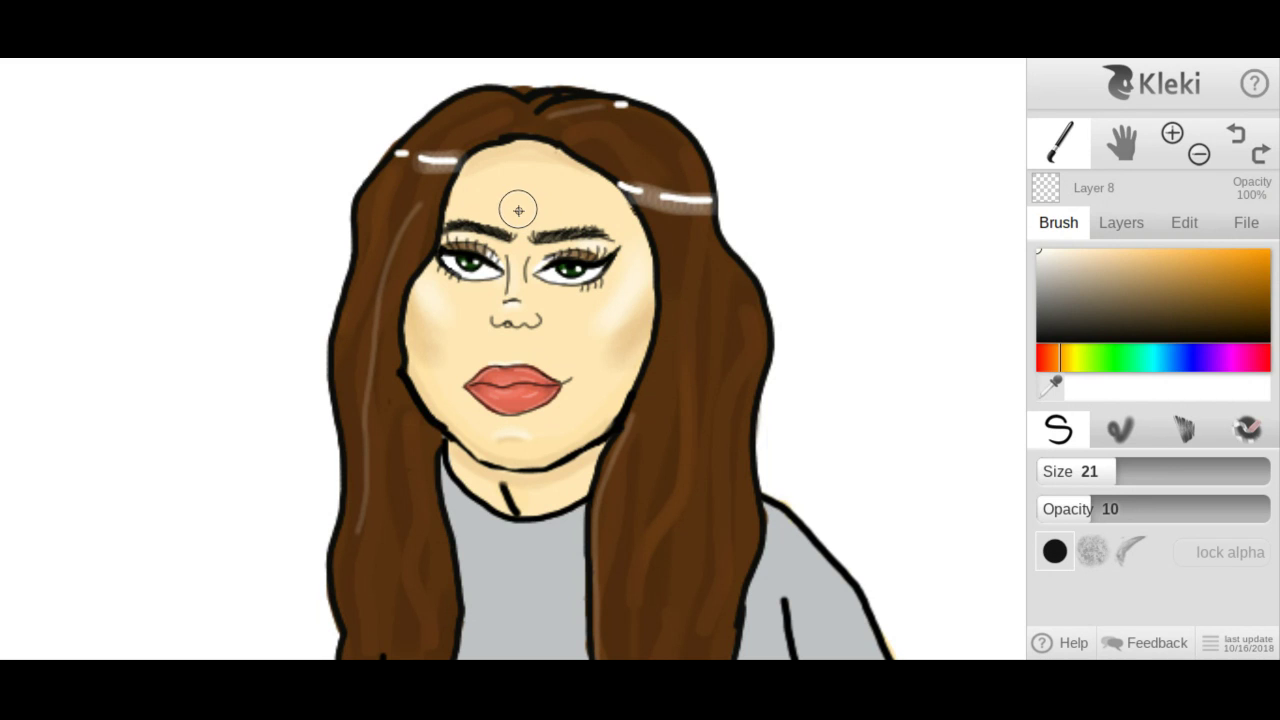
pyautogui.moveTo(518, 210)
pyautogui.mouseDown()
pyautogui.moveTo(565, 207)
pyautogui.moveTo(474, 206)
pyautogui.mouseUp()
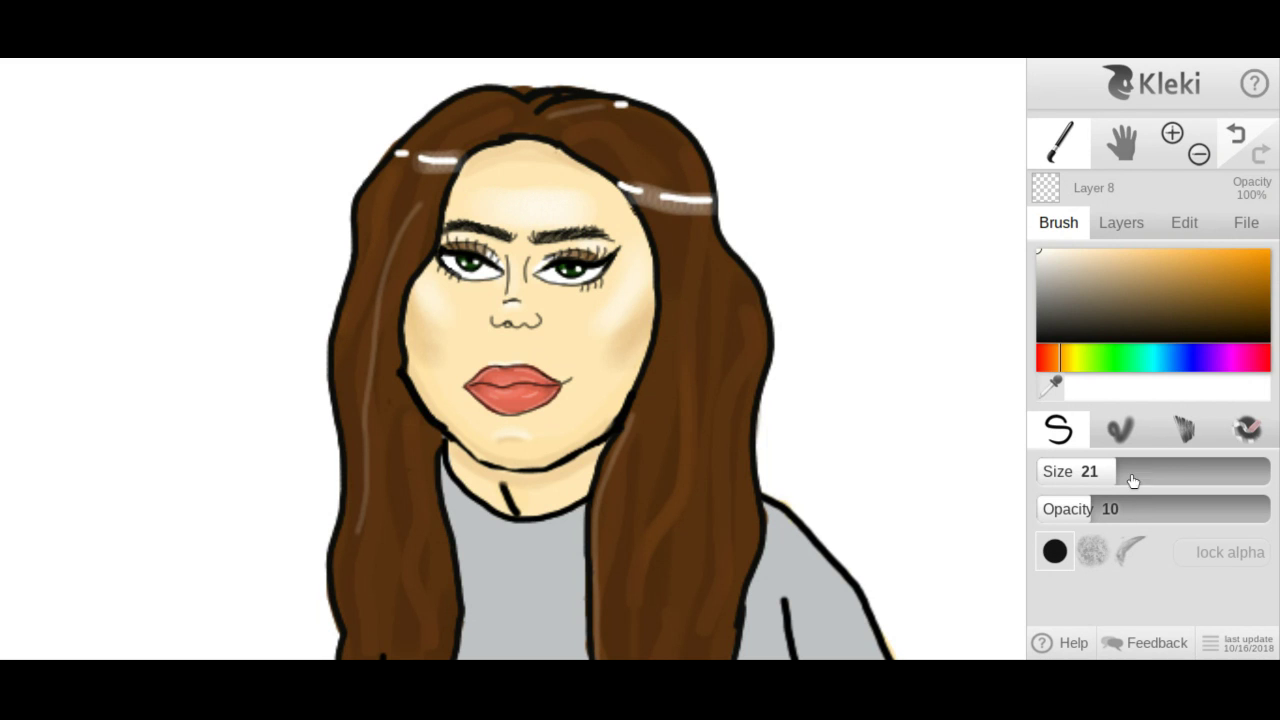
pyautogui.hotkey('ctrl', 'z')
pyautogui.click(1076, 509)
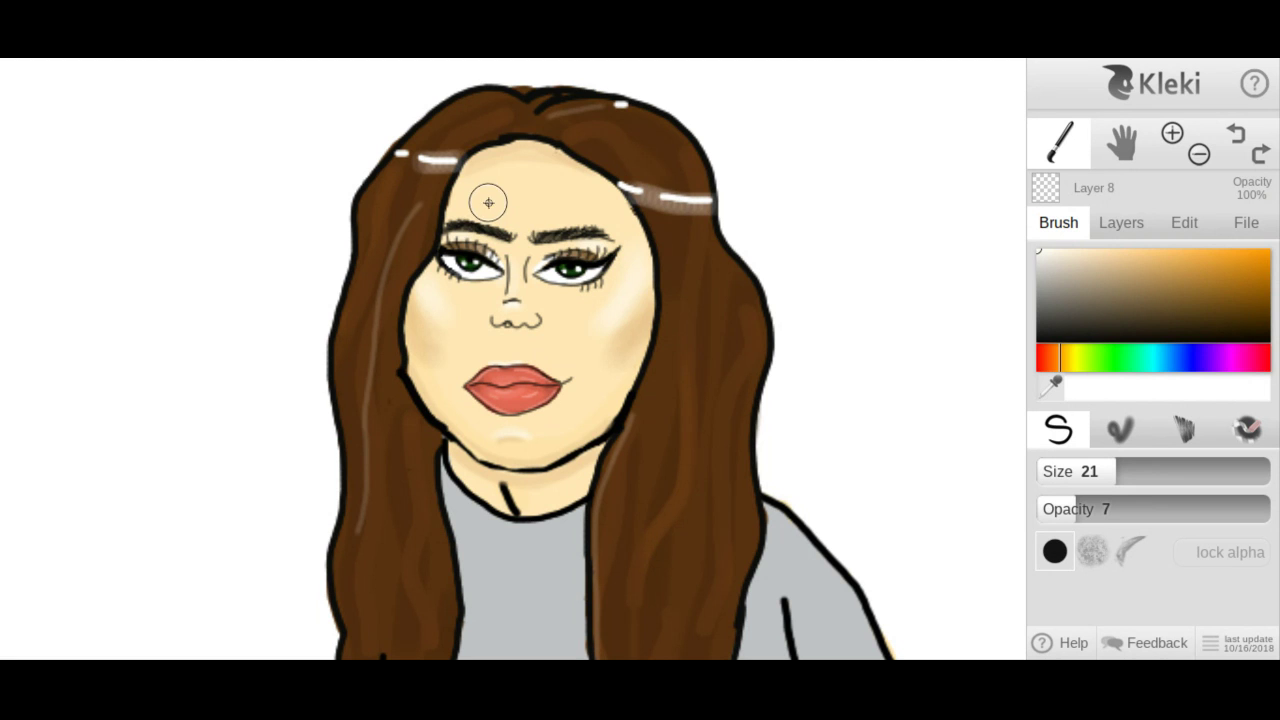
pyautogui.click(567, 205)
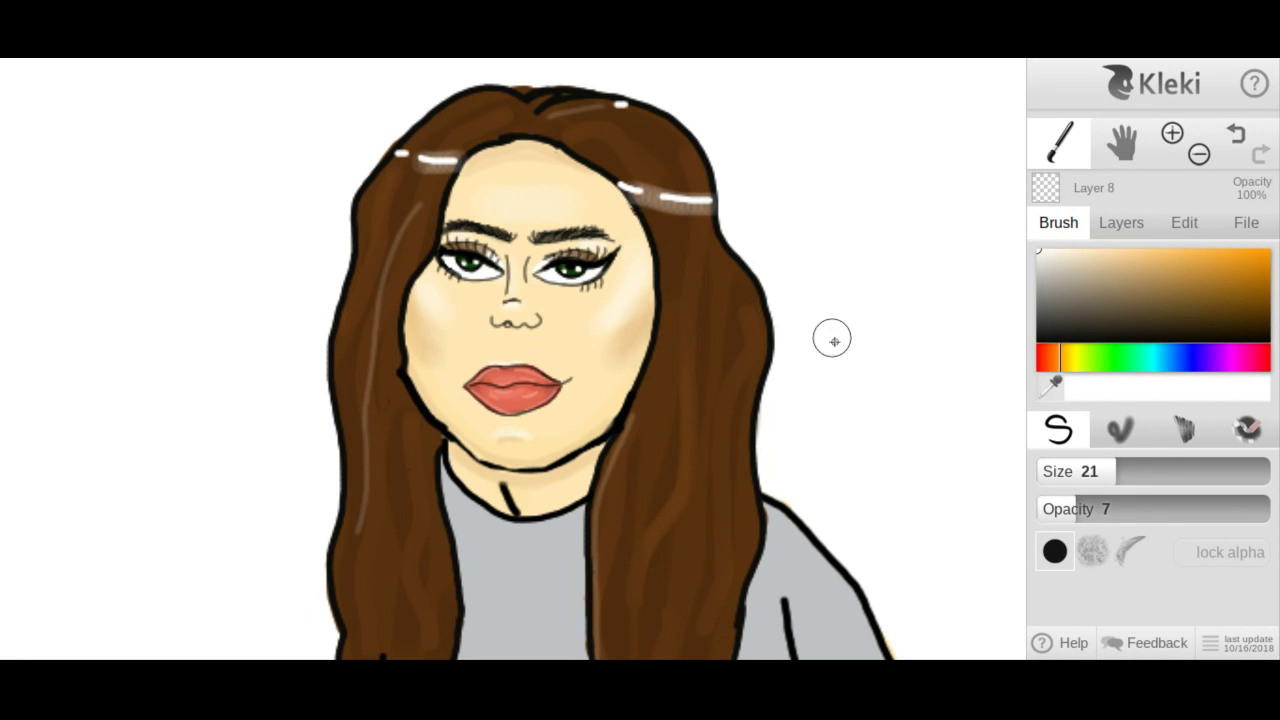
# Erase the lower nose outline from the line-art layer, second from the top of the layer stack, at eraser size 4.3.
pyautogui.click(1199, 153)
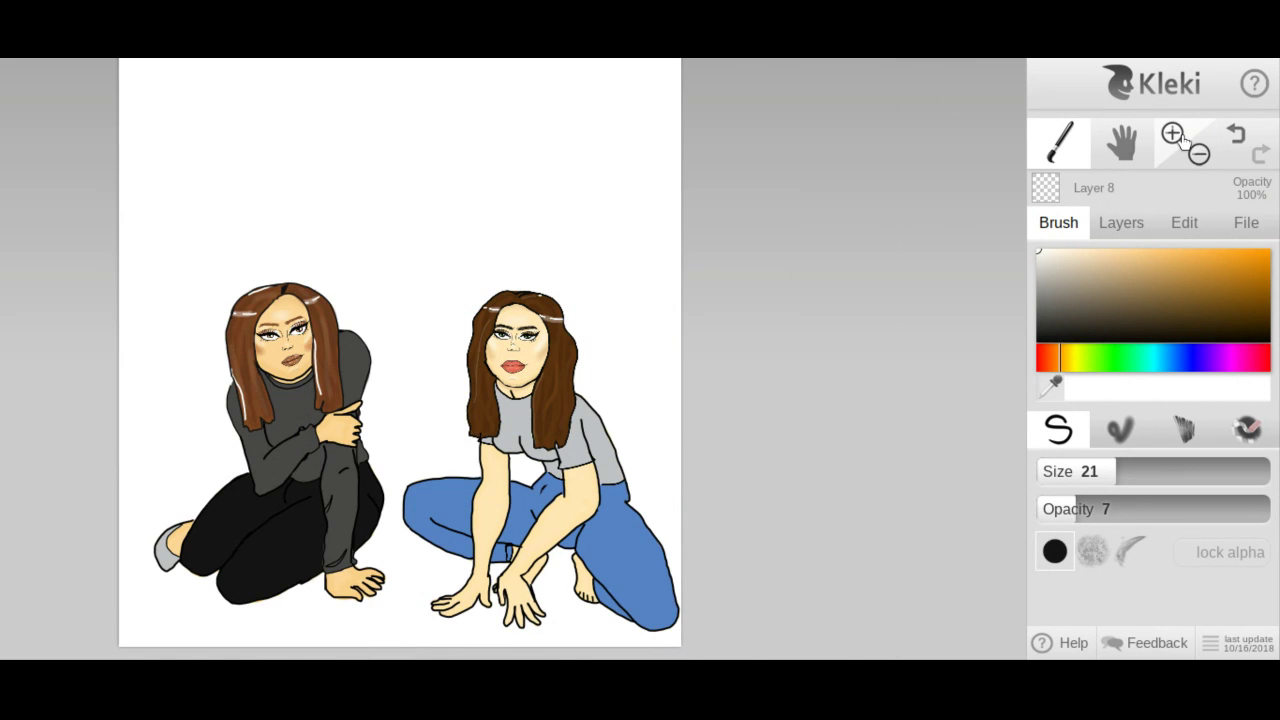
pyautogui.click(1172, 133)
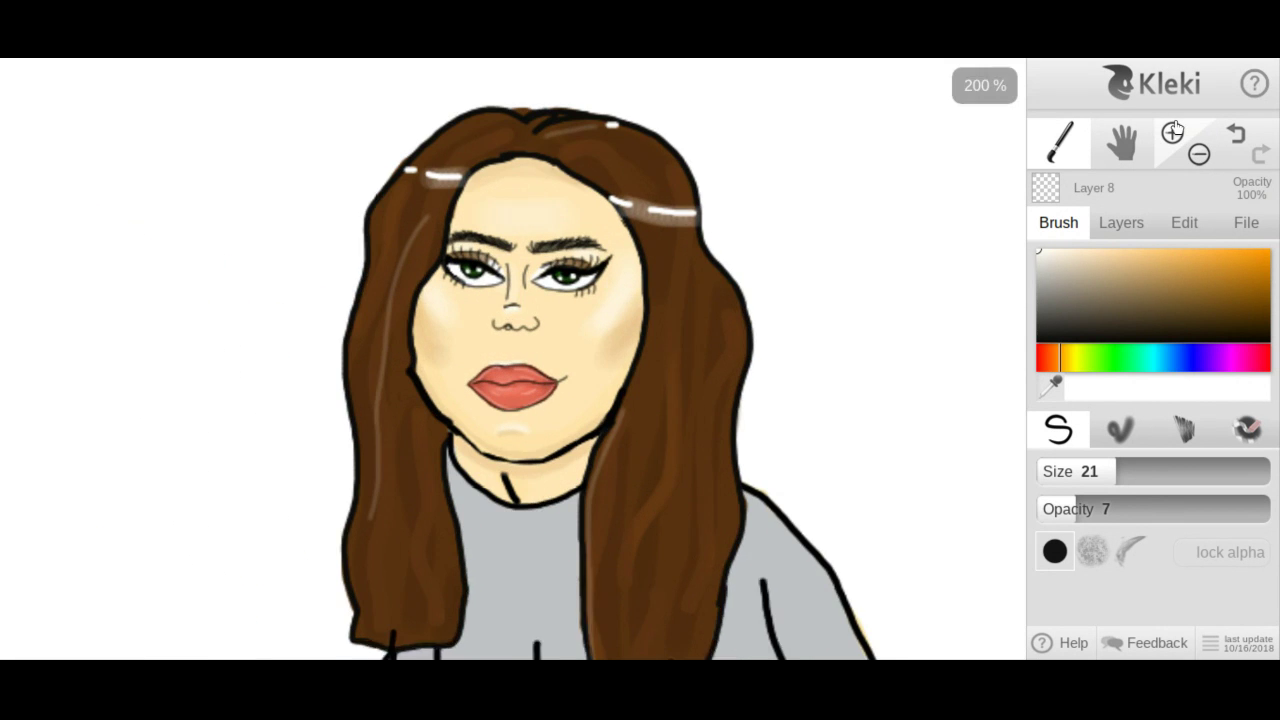
pyautogui.click(1172, 133)
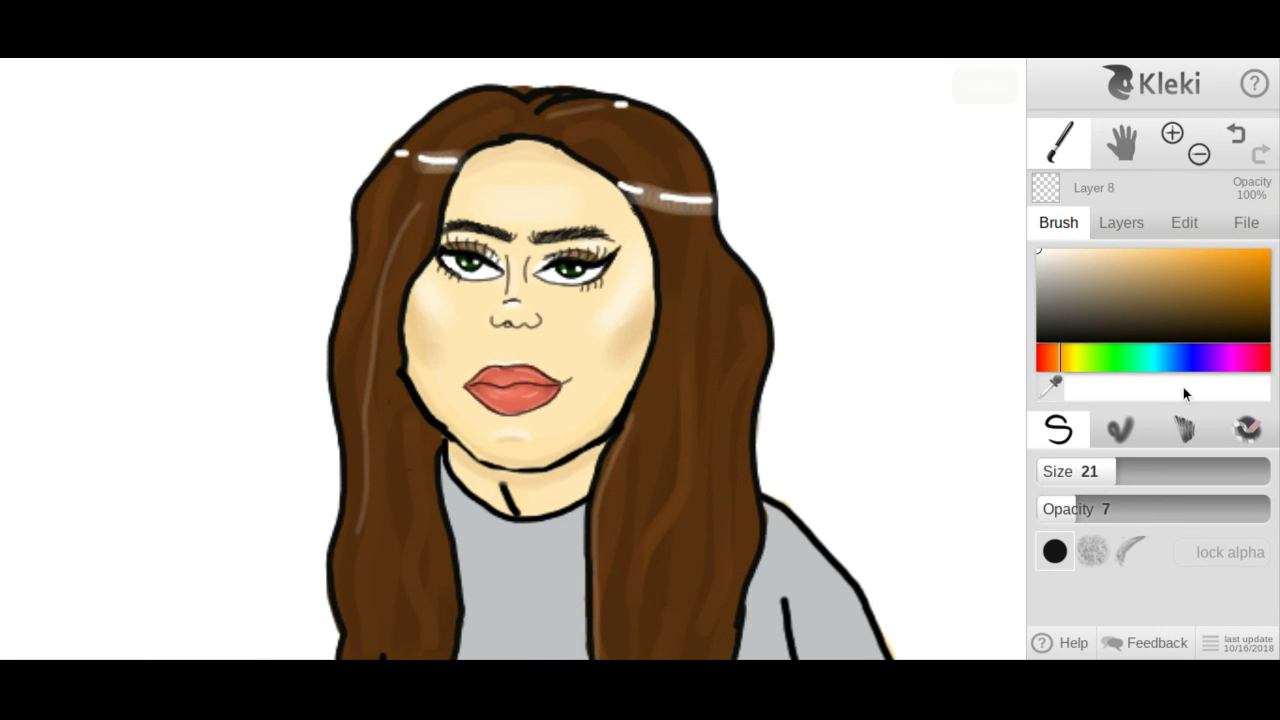
pyautogui.click(1137, 229)
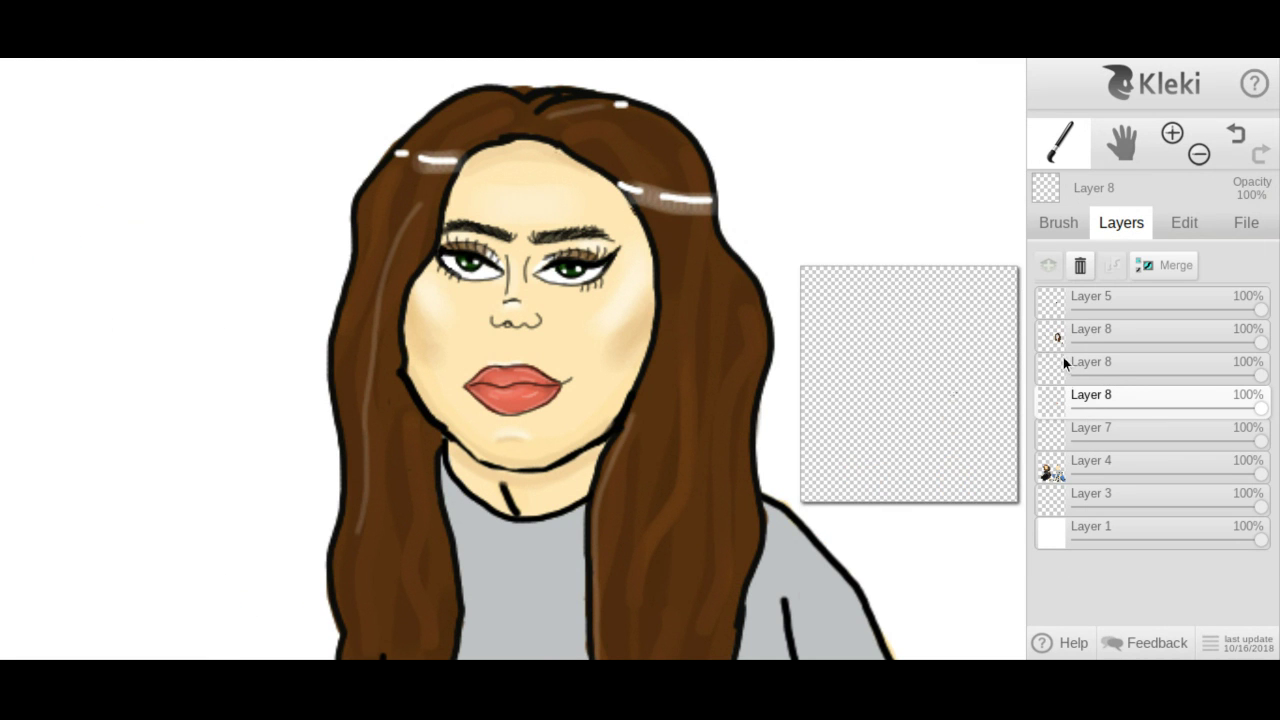
pyautogui.moveTo(1055, 341)
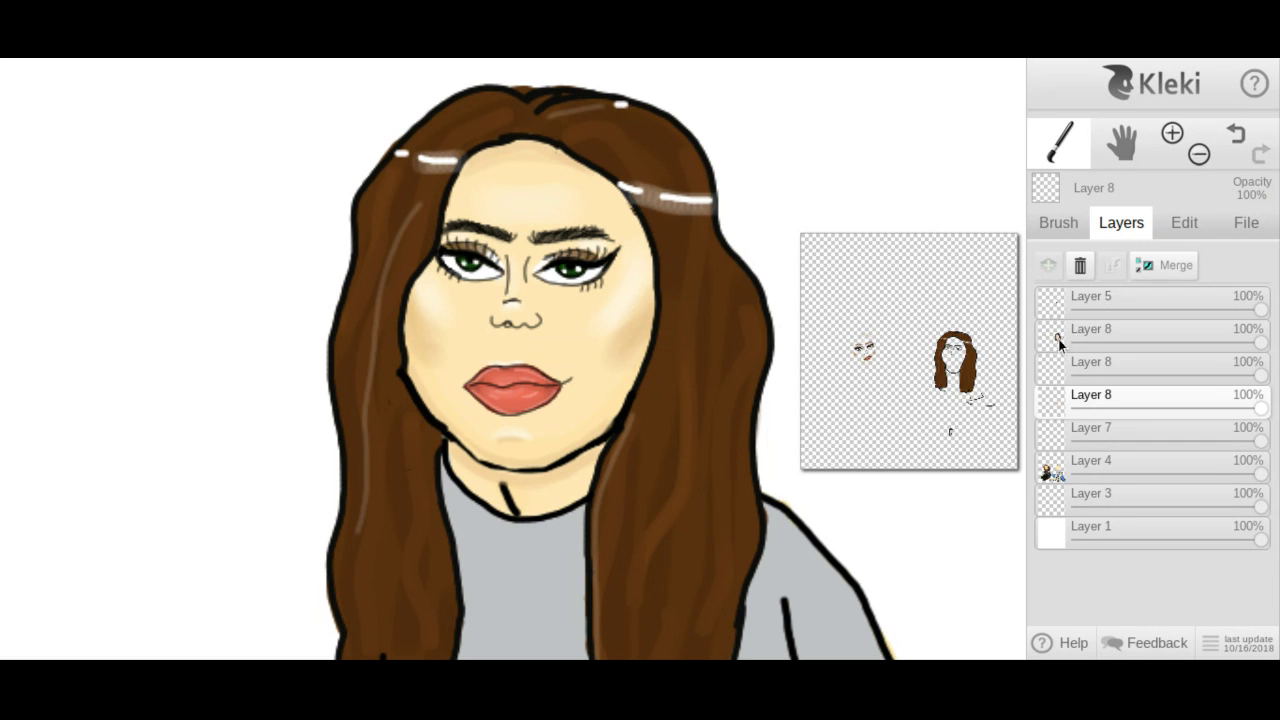
pyautogui.moveTo(1053, 303)
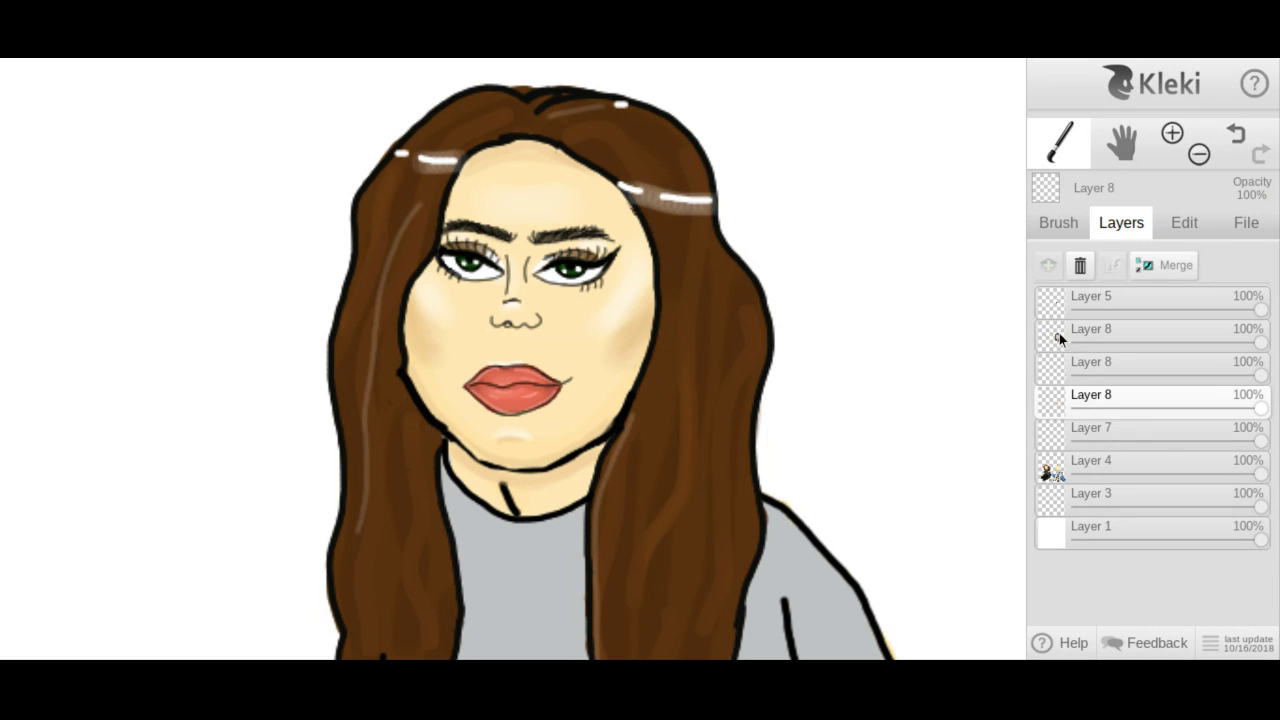
pyautogui.click(1059, 330)
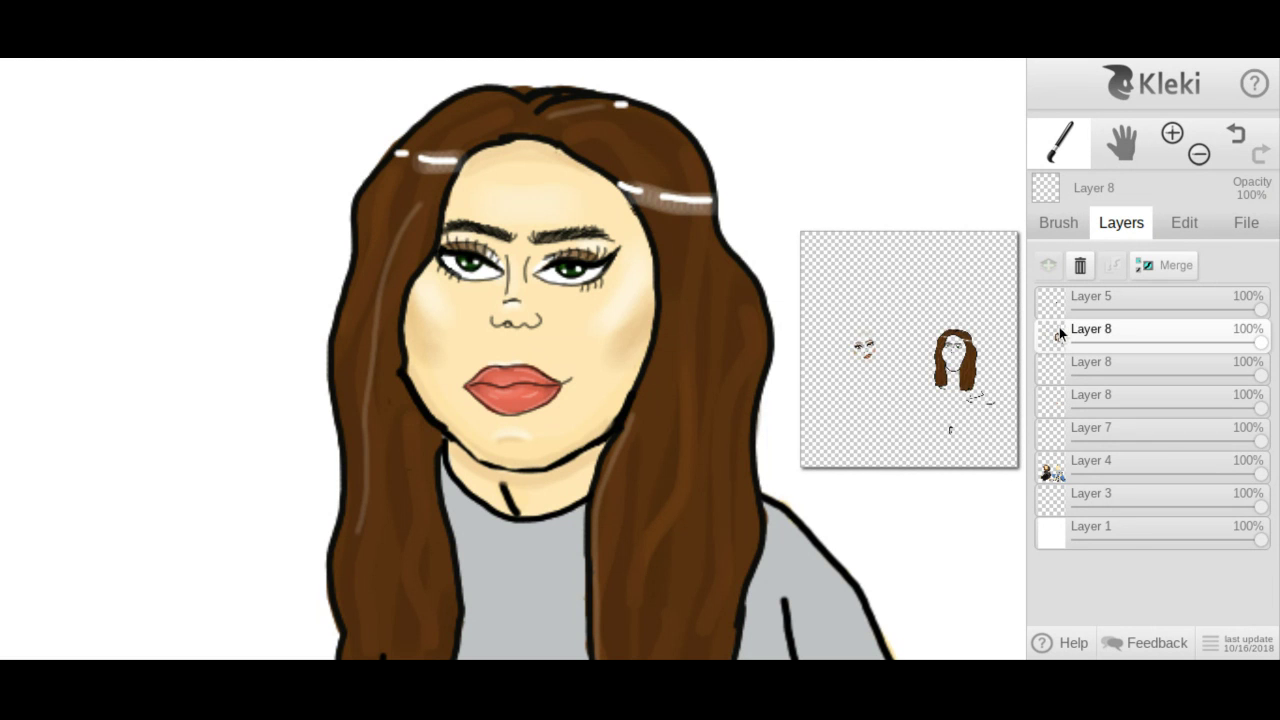
pyautogui.click(1068, 236)
pyautogui.click(1245, 432)
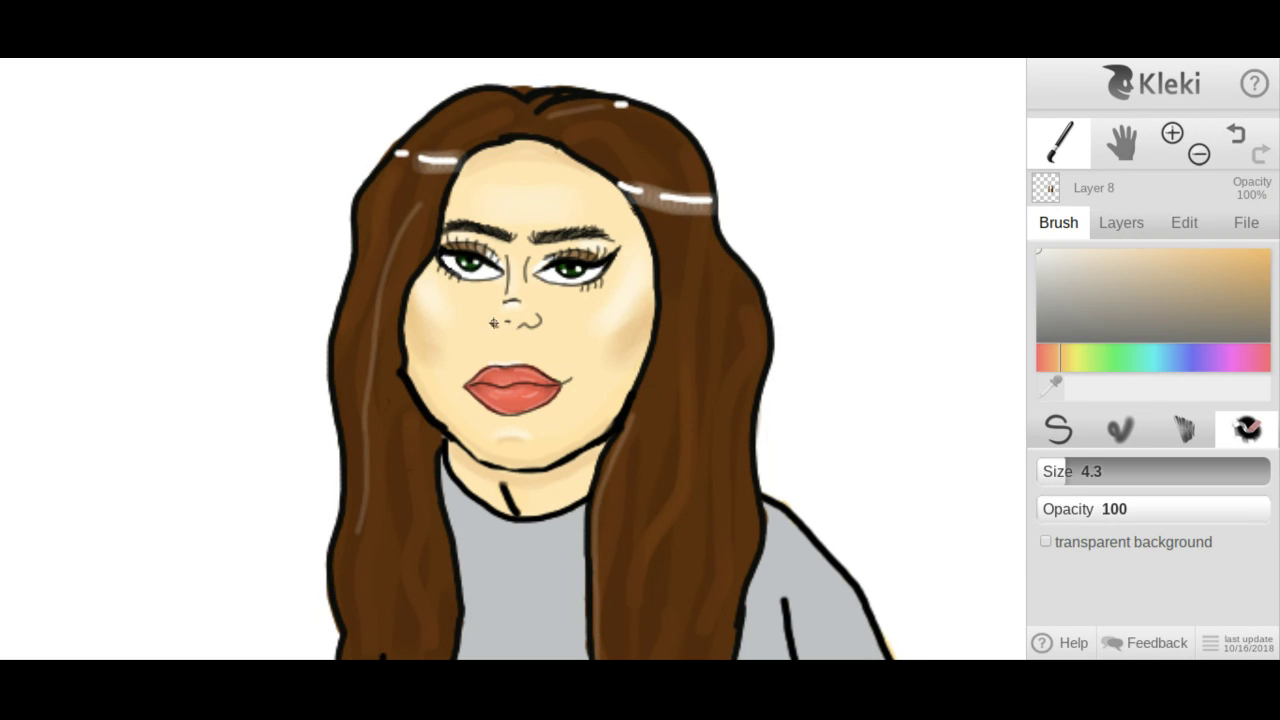
pyautogui.moveTo(519, 323)
pyautogui.mouseDown()
pyautogui.moveTo(543, 313)
pyautogui.moveTo(517, 333)
pyautogui.moveTo(502, 302)
pyautogui.moveTo(538, 298)
pyautogui.mouseUp()
# Erase the old white nose-tip highlight on the fourth layer from the top at eraser size 4.3.
pyautogui.click(1124, 230)
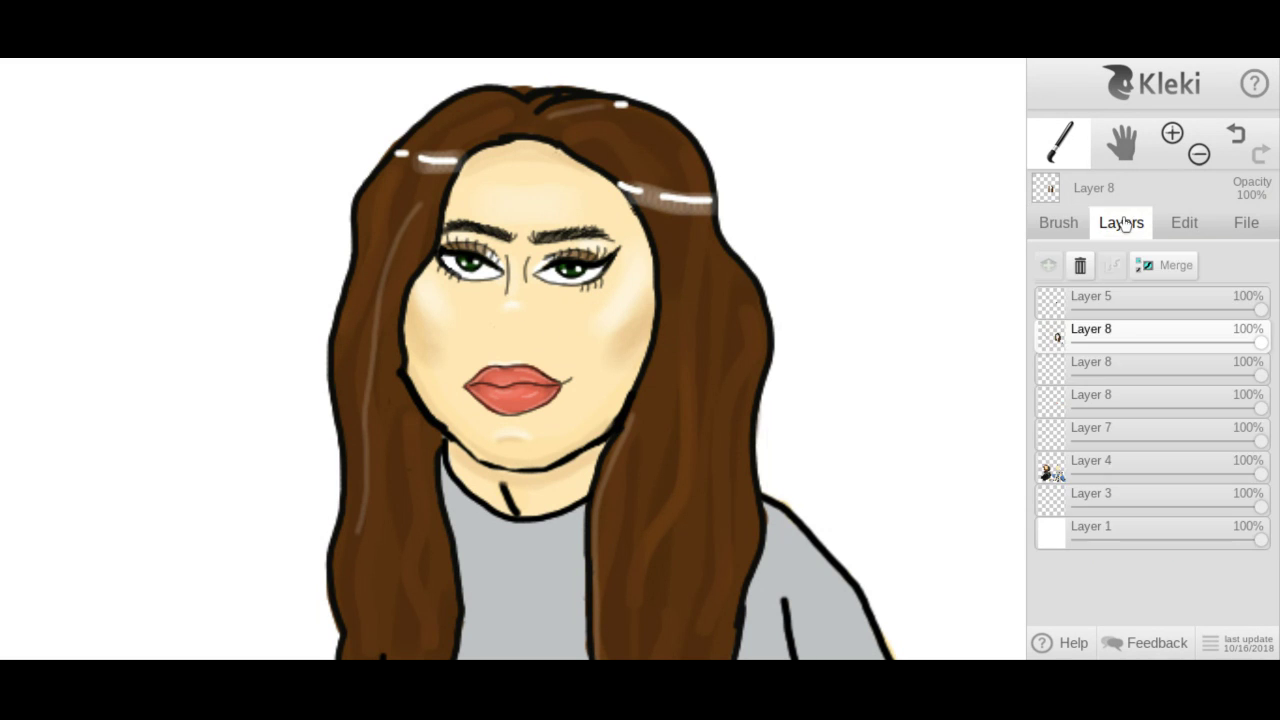
pyautogui.click(1078, 405)
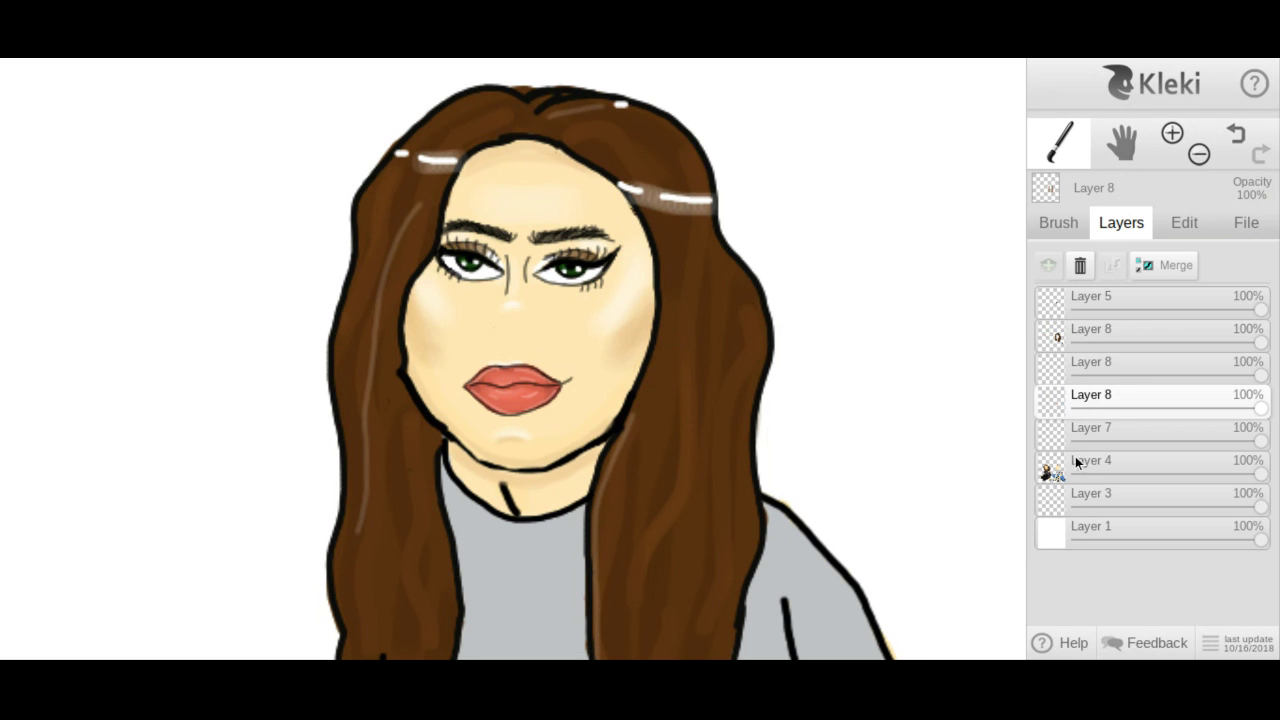
pyautogui.moveTo(1052, 405)
pyautogui.click(1054, 232)
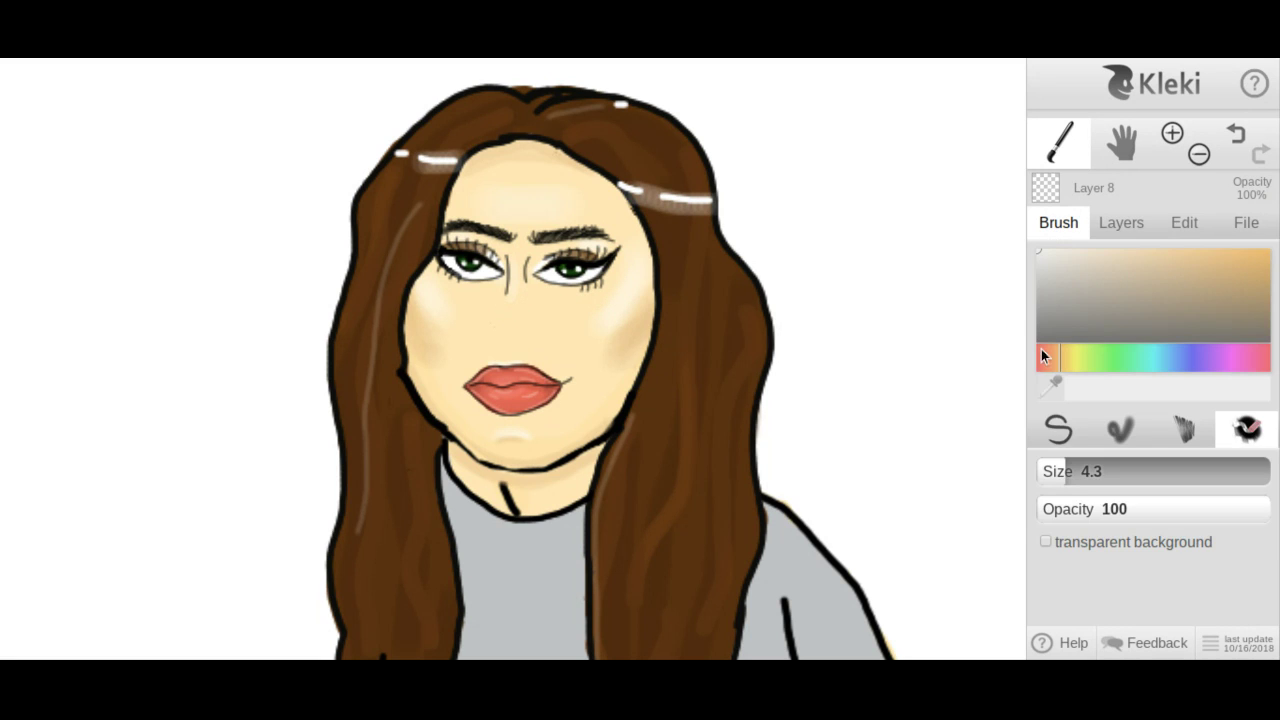
# Draw a new nose outline with nostrils and a tip arc in black at brush size 1 and opacity 60, undoing the first attempt.
pyautogui.click(1052, 436)
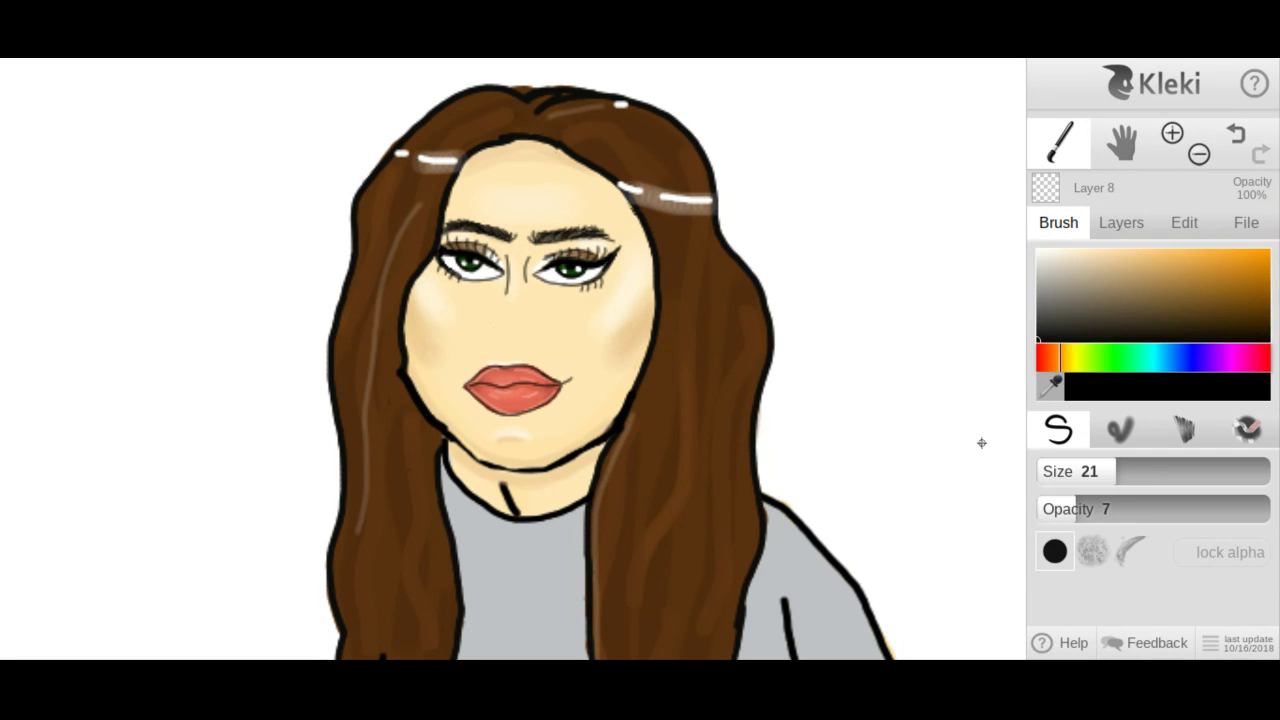
pyautogui.moveTo(1047, 480); pyautogui.dragTo(1014, 476)
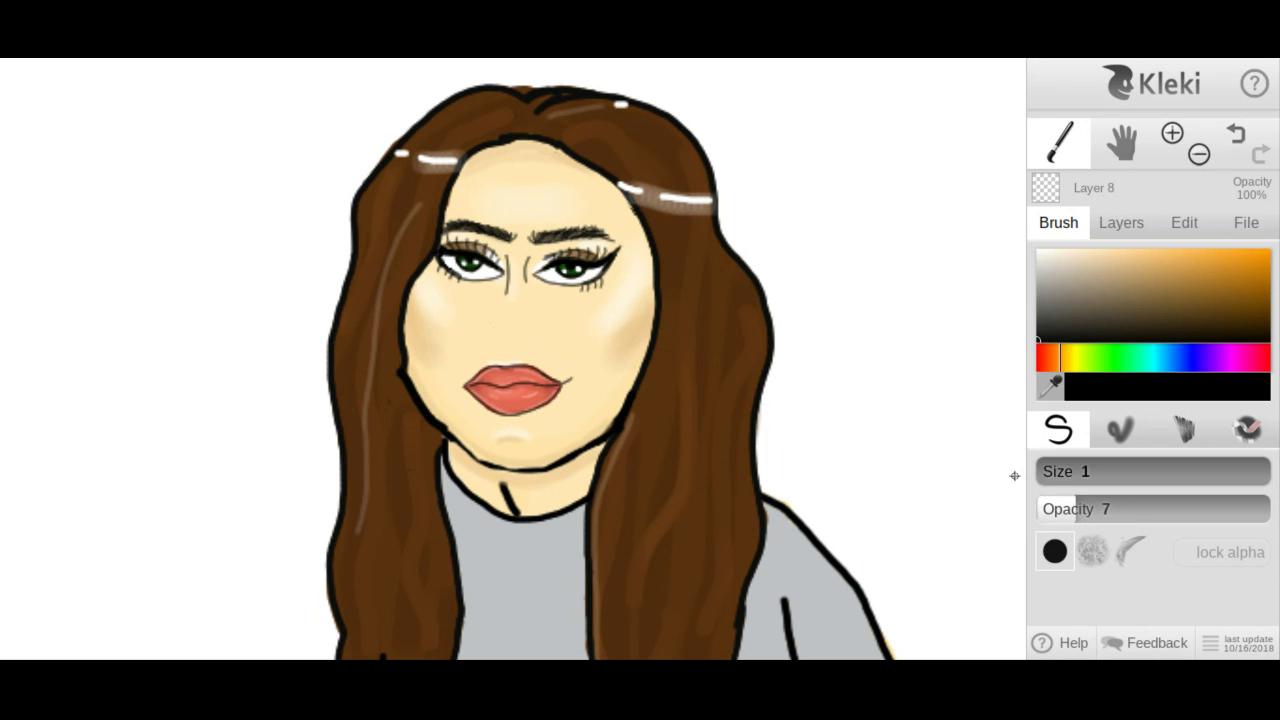
pyautogui.moveTo(1172, 508); pyautogui.dragTo(1211, 505)
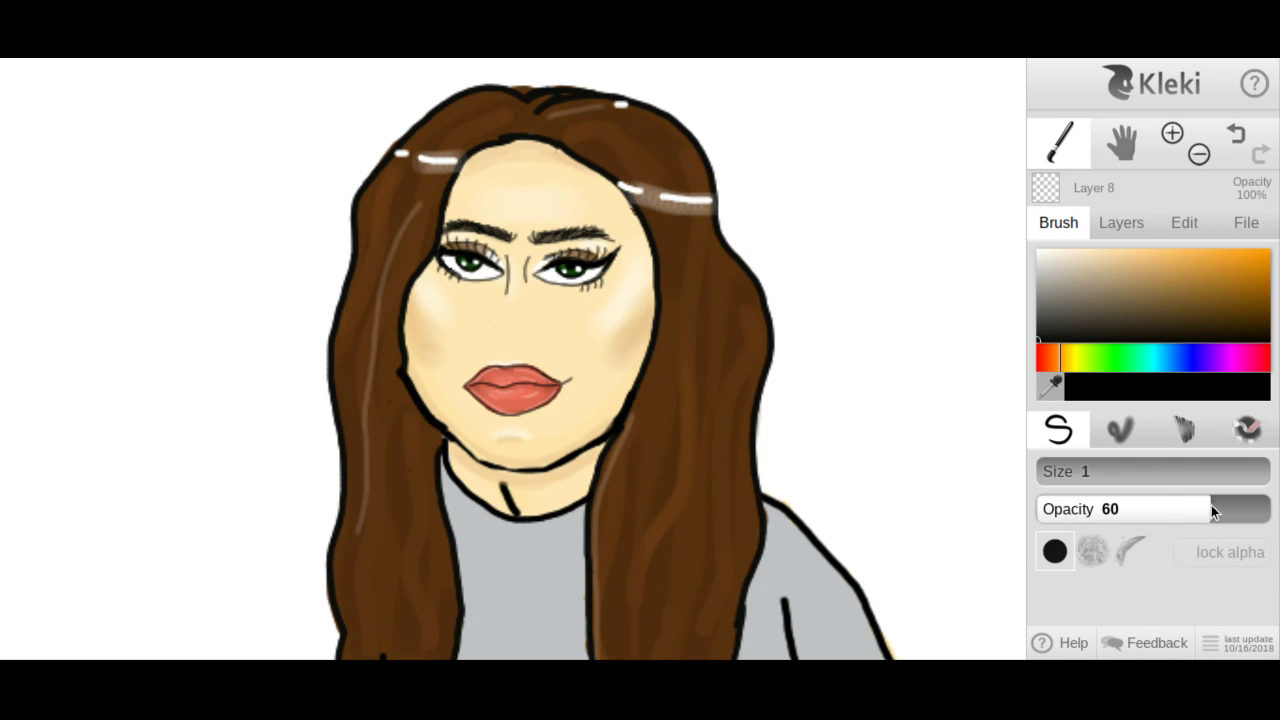
pyautogui.click(1172, 133)
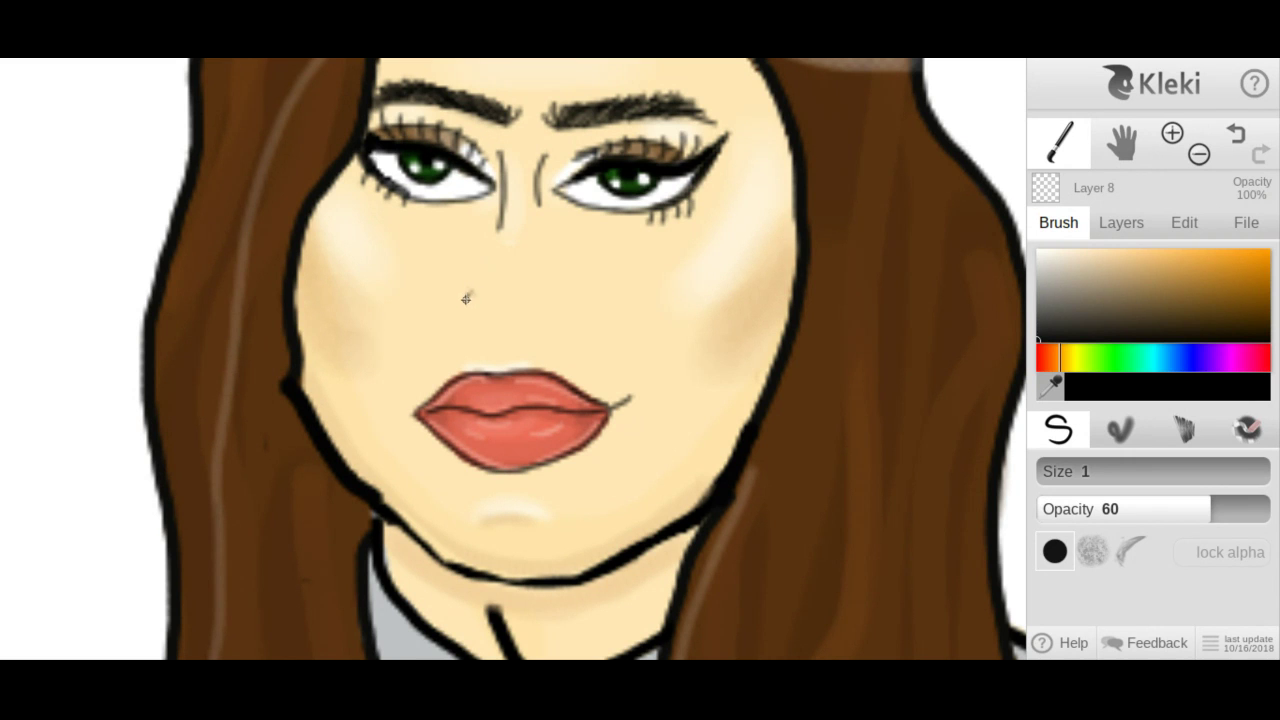
pyautogui.moveTo(468, 314)
pyautogui.mouseDown()
pyautogui.moveTo(550, 314)
pyautogui.moveTo(577, 298)
pyautogui.mouseUp()
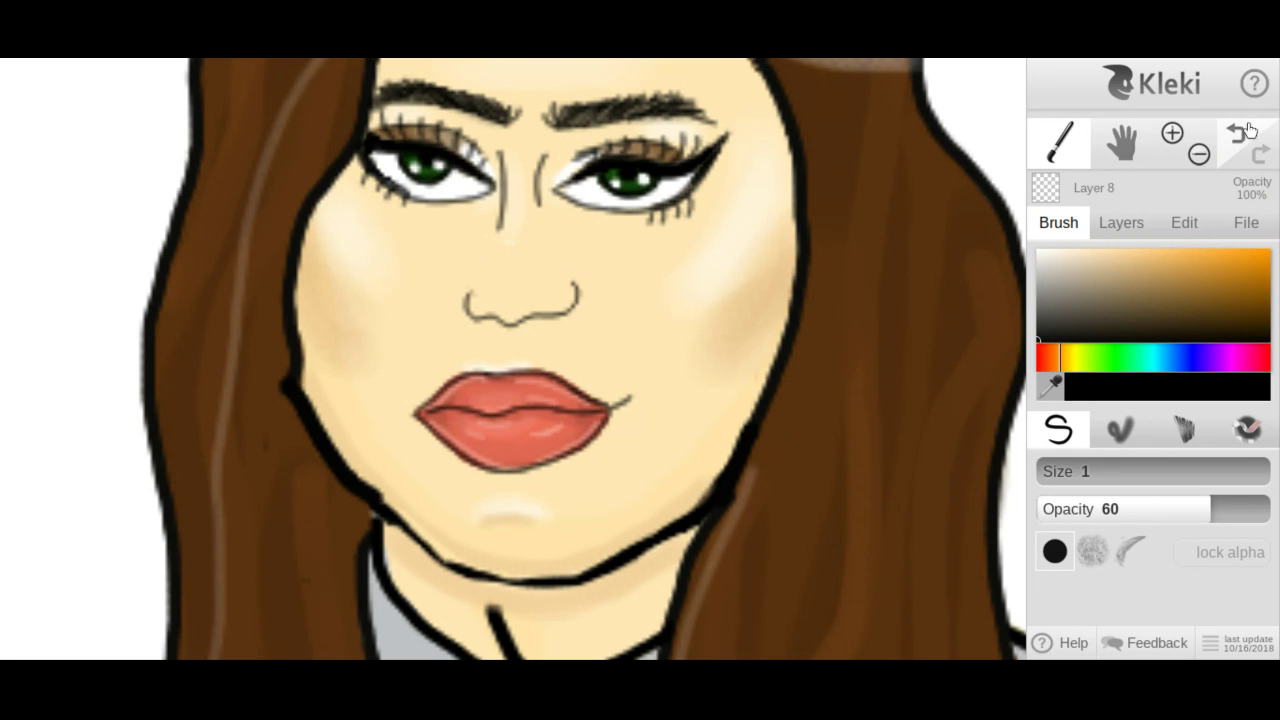
pyautogui.hotkey('ctrl', 'z')
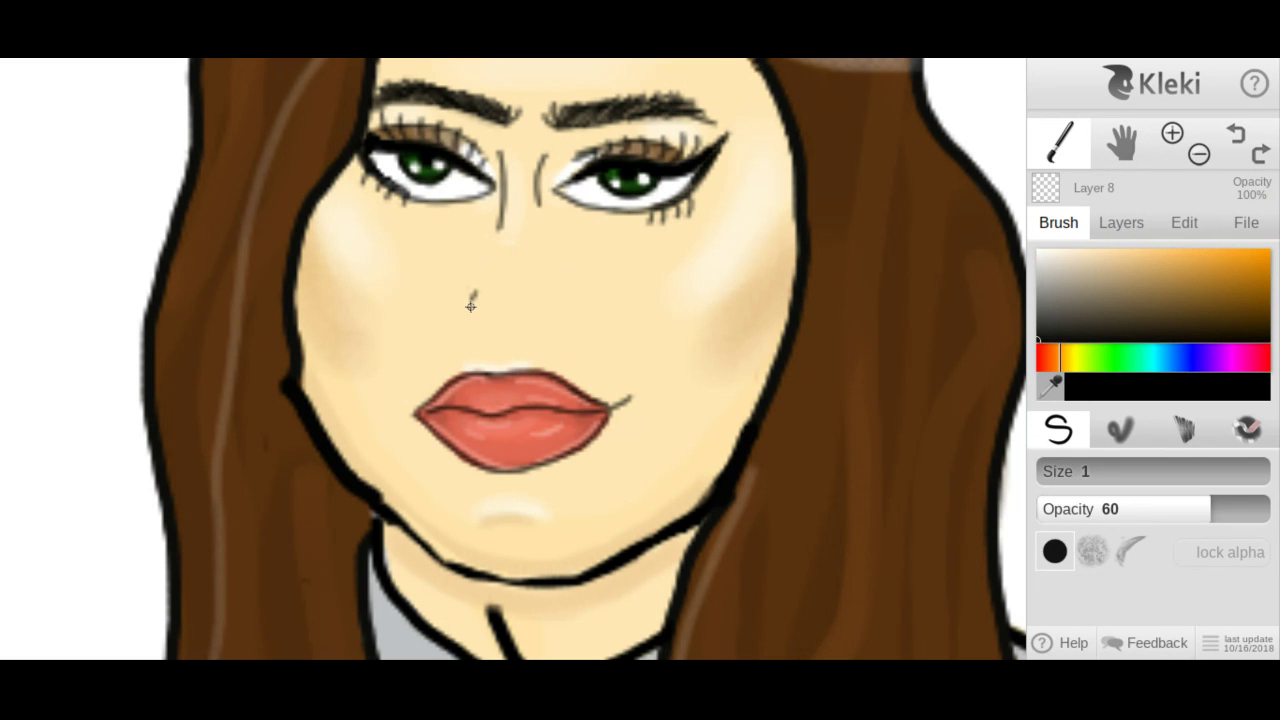
pyautogui.moveTo(471, 306)
pyautogui.mouseDown()
pyautogui.moveTo(489, 319)
pyautogui.moveTo(576, 315)
pyautogui.moveTo(578, 294)
pyautogui.moveTo(530, 256)
pyautogui.moveTo(542, 264)
pyautogui.mouseUp()
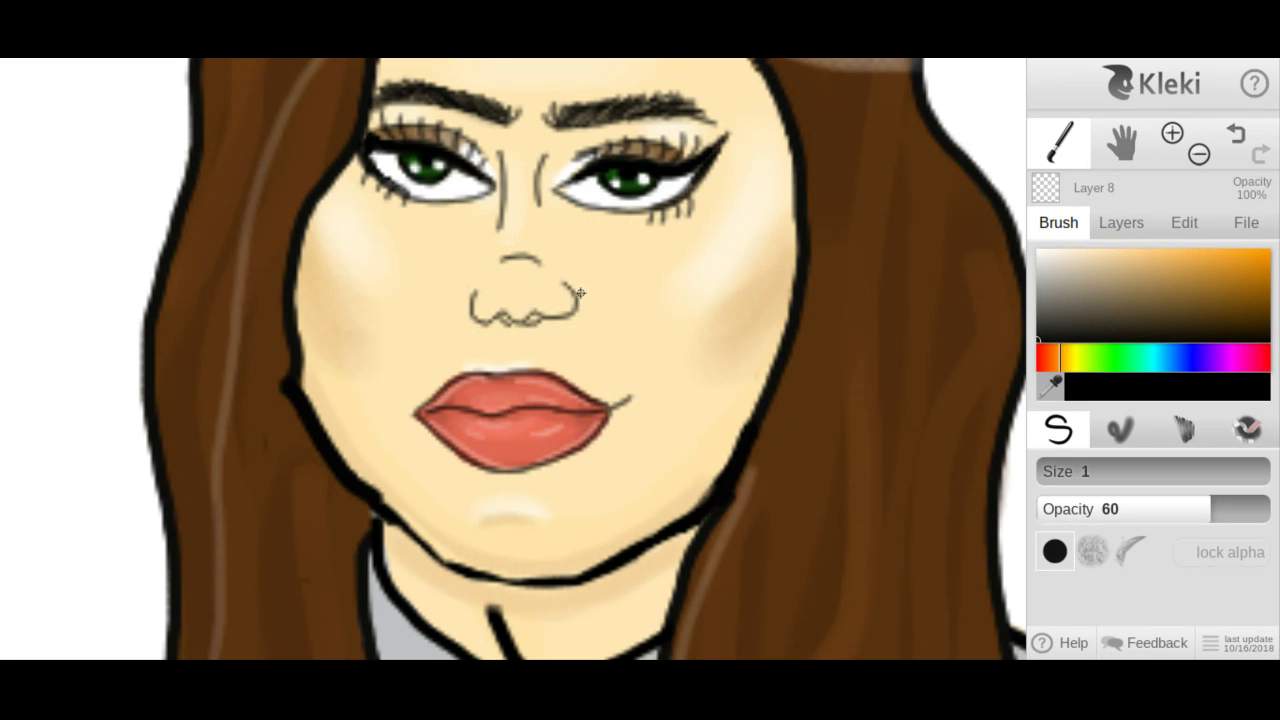
# Rework the nostril curve at the base of the nose in thin black, undoing the unwanted strokes.
pyautogui.click(1245, 131)
pyautogui.moveTo(533, 313); pyautogui.dragTo(510, 320)
pyautogui.moveTo(509, 321); pyautogui.dragTo(530, 323)
pyautogui.hotkey('ctrl', 'z')
pyautogui.click(1240, 140)
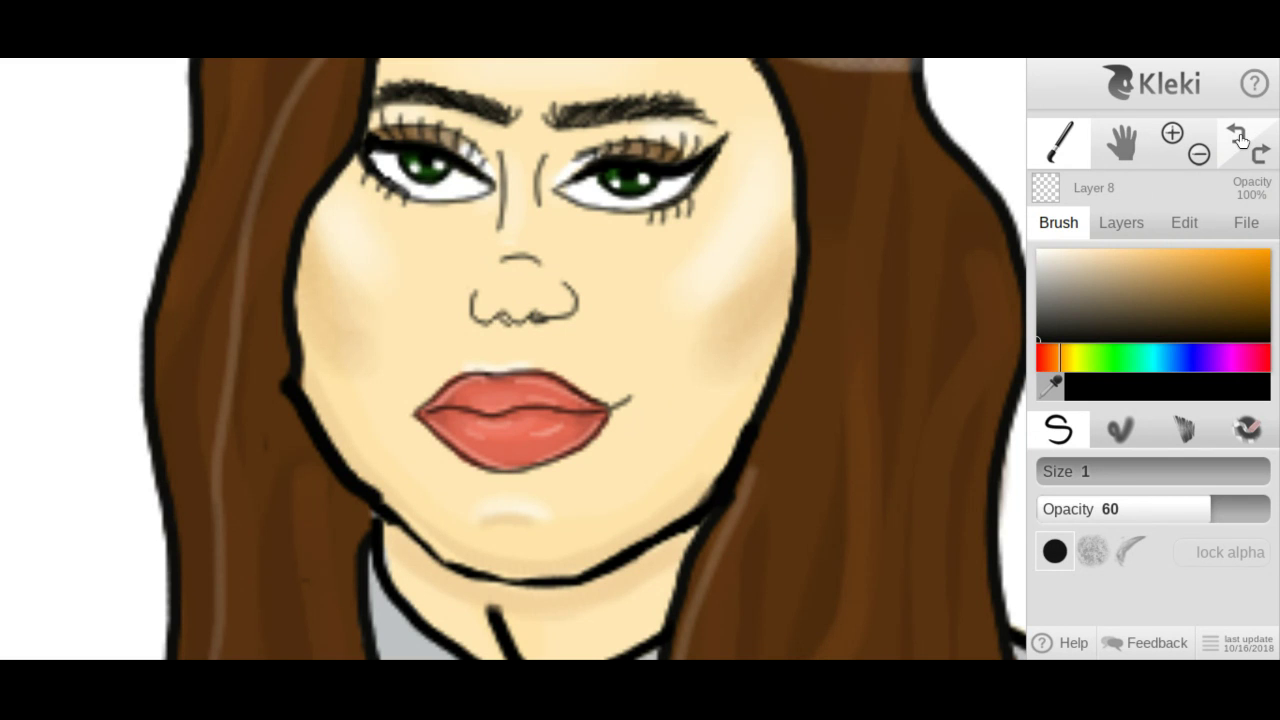
pyautogui.click(538, 317)
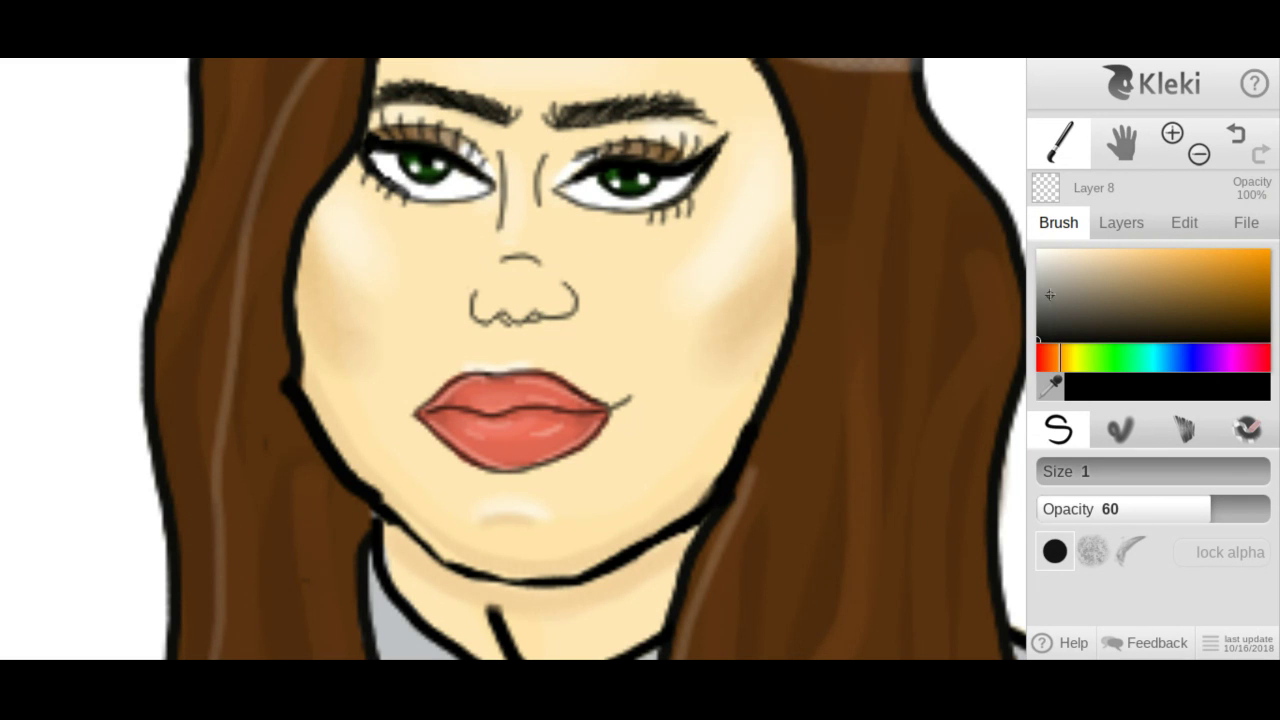
# Brush a soft white highlight under the nose-tip arc at size 6.5 and opacity 10.
pyautogui.click(1040, 253)
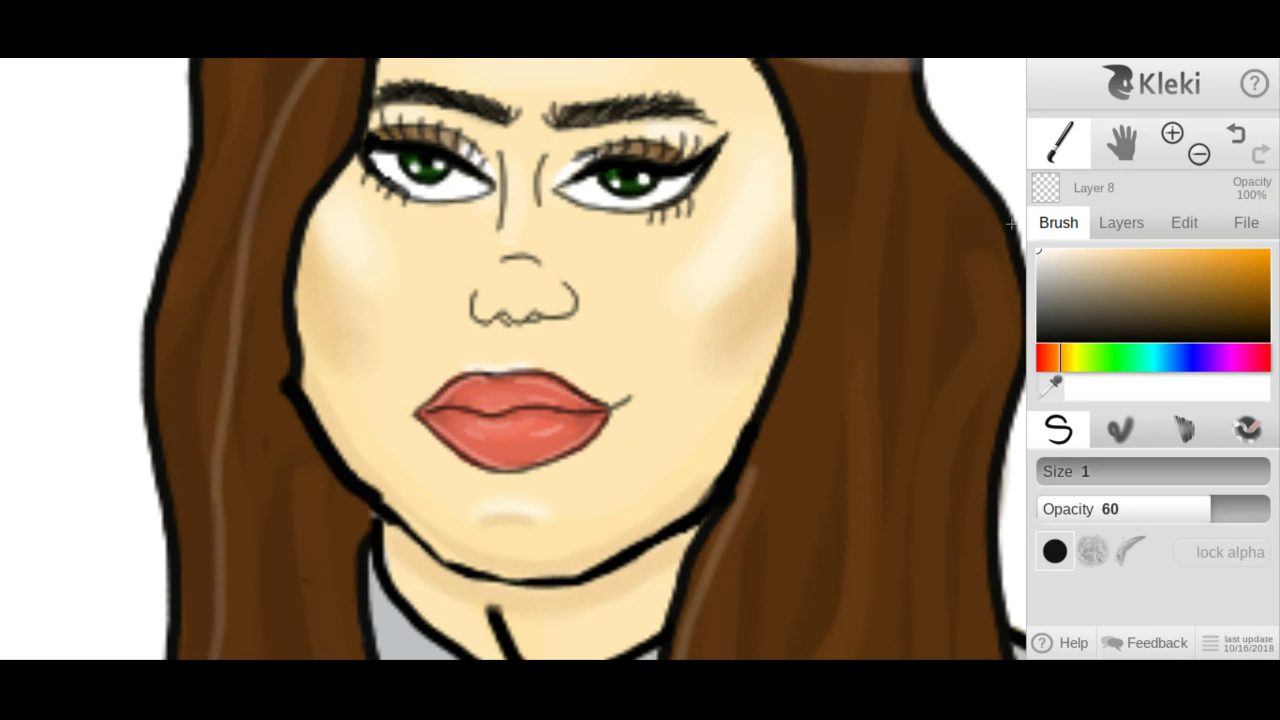
pyautogui.click(1058, 473)
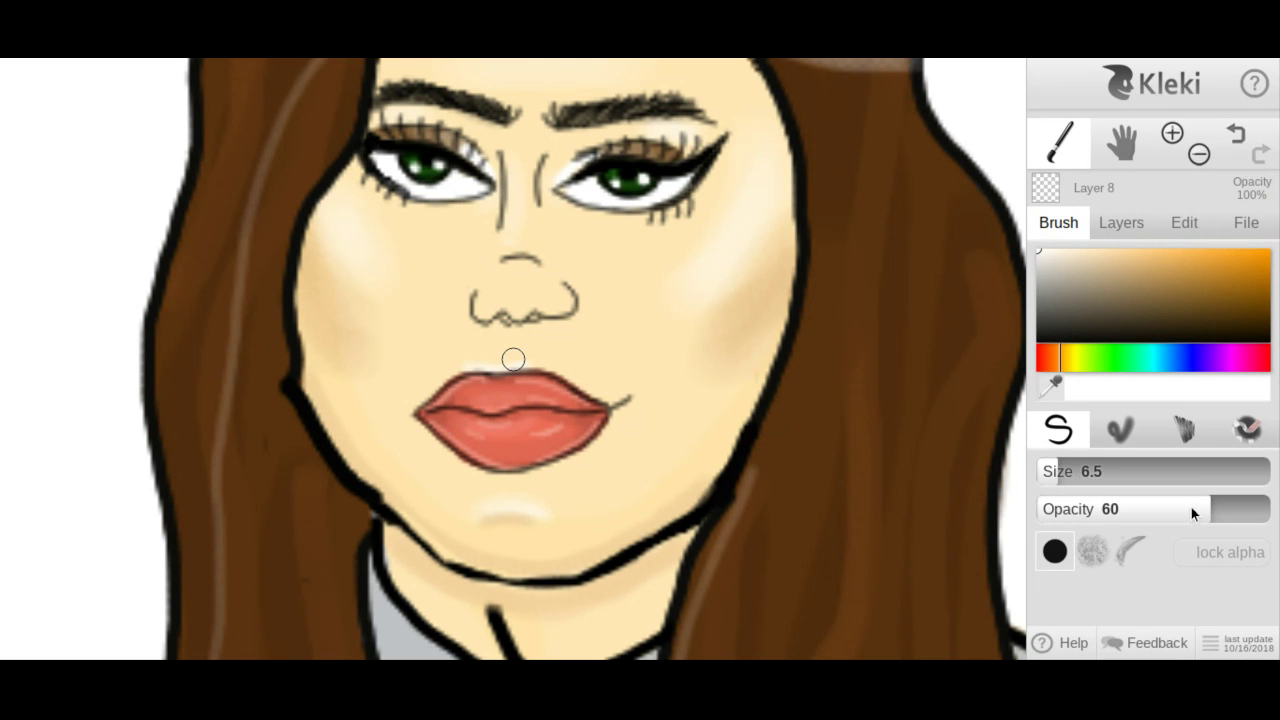
pyautogui.click(1093, 514)
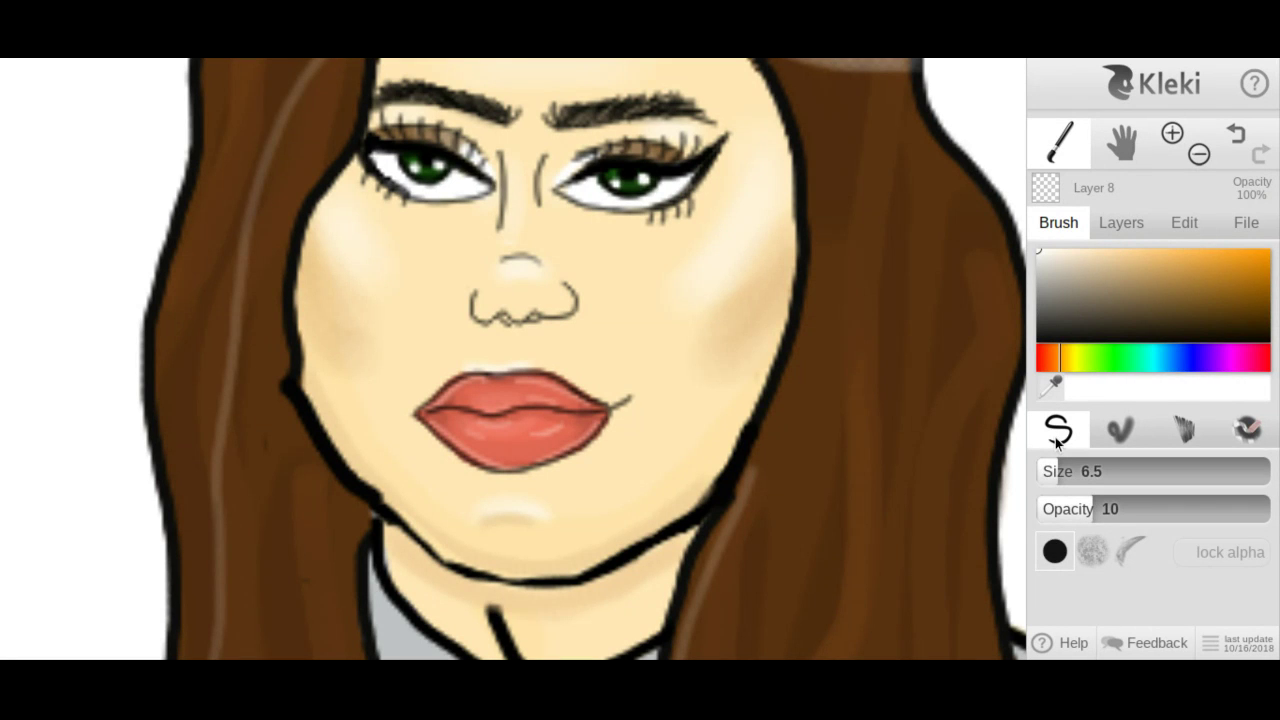
# Set the brush to size 2.4 and opacity 100, try a small white highlight on the nose and undo it.
pyautogui.click(1046, 470)
pyautogui.moveTo(1046, 470); pyautogui.dragTo(1042, 473)
pyautogui.moveTo(1127, 515); pyautogui.dragTo(1267, 510)
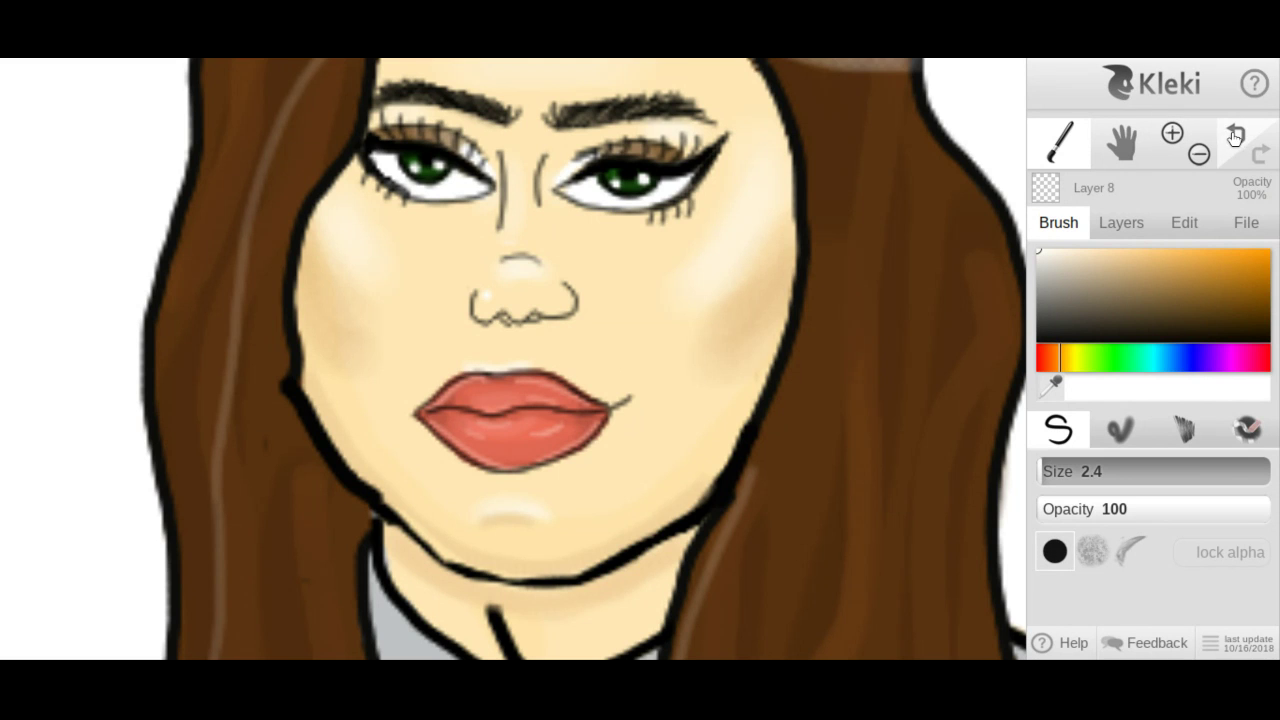
pyautogui.hotkey('ctrl', 'z')
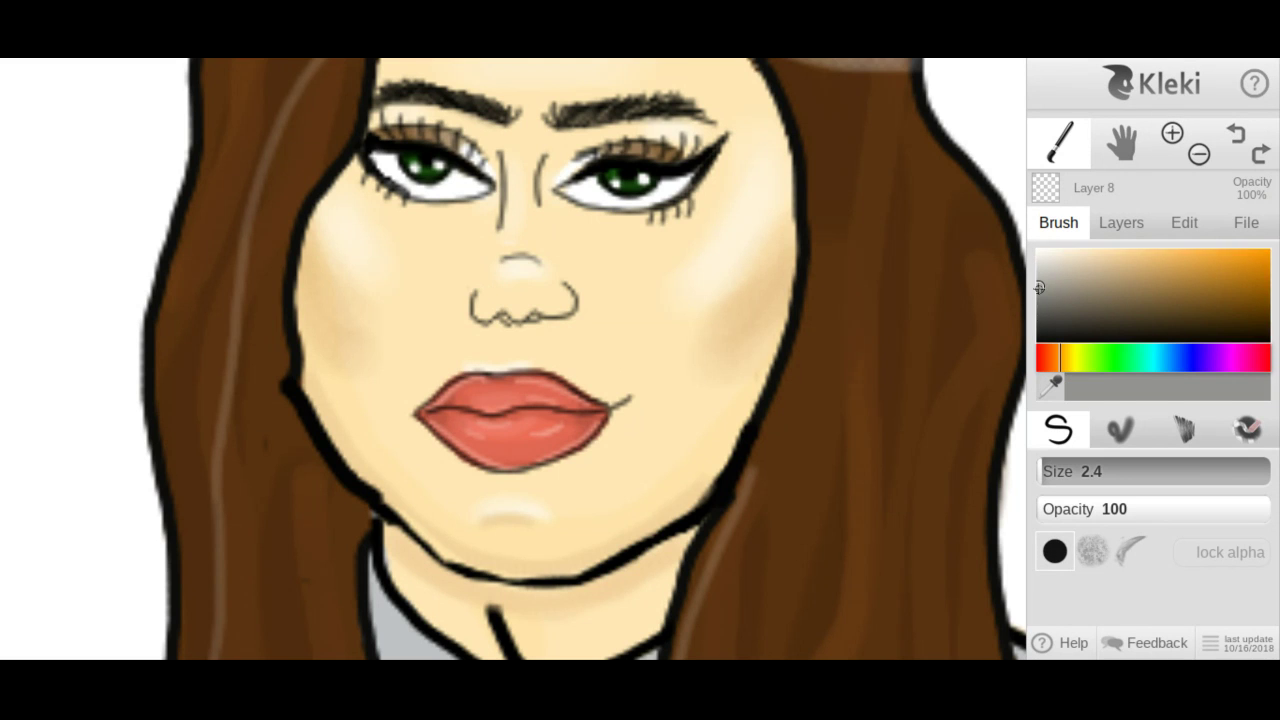
# Try a small grey dot as a nose stud on the green-eyed woman's nostril, first at opacity 100 and again at opacity 54.
pyautogui.click(487, 295)
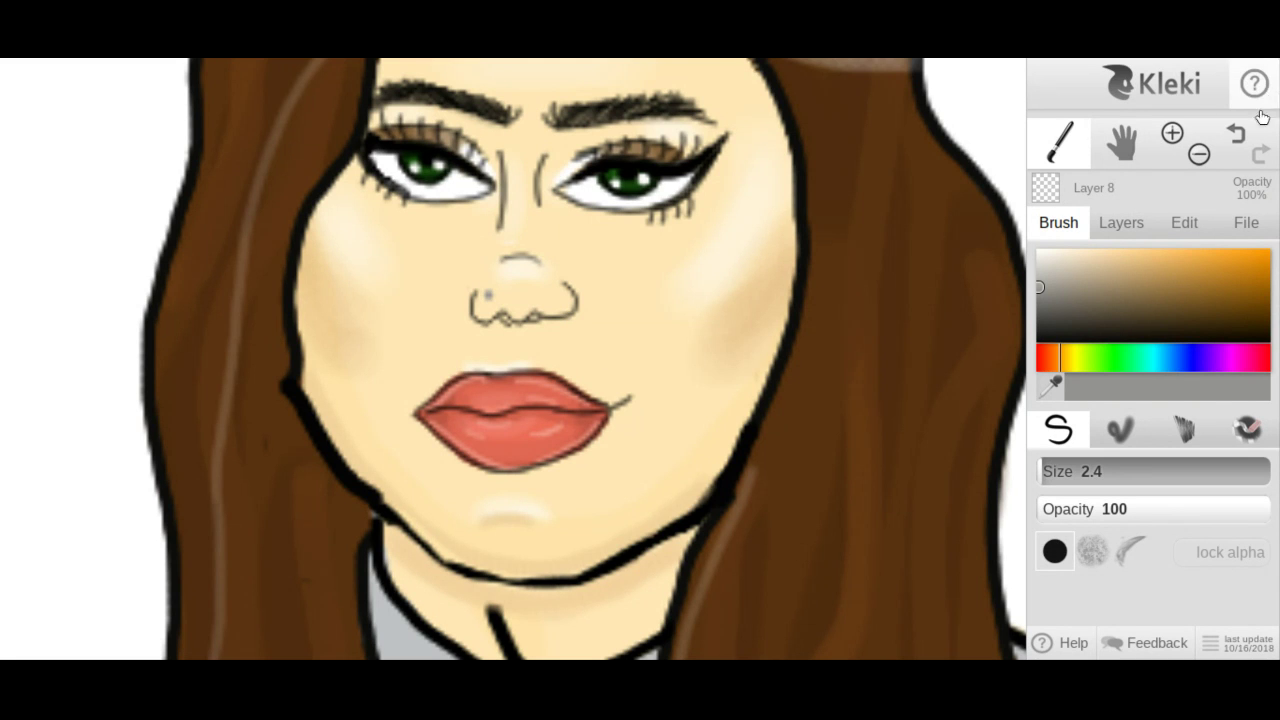
pyautogui.hotkey('ctrl', 'z')
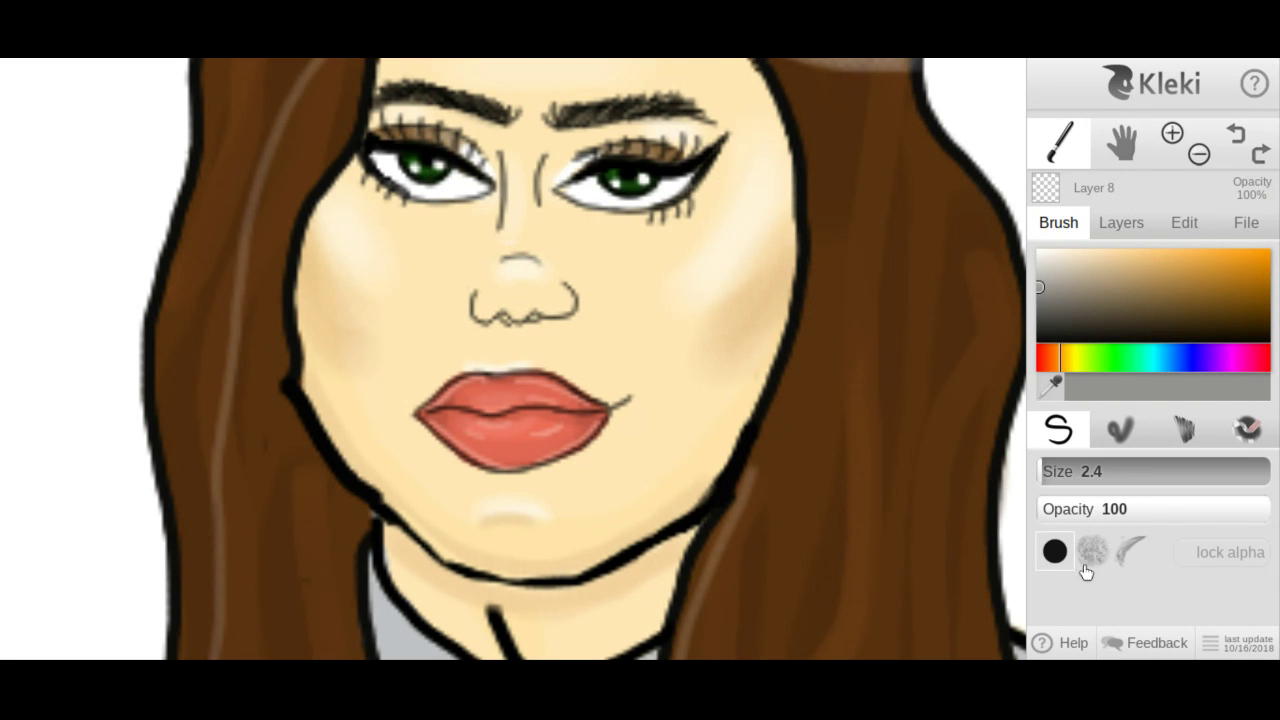
pyautogui.click(1201, 513)
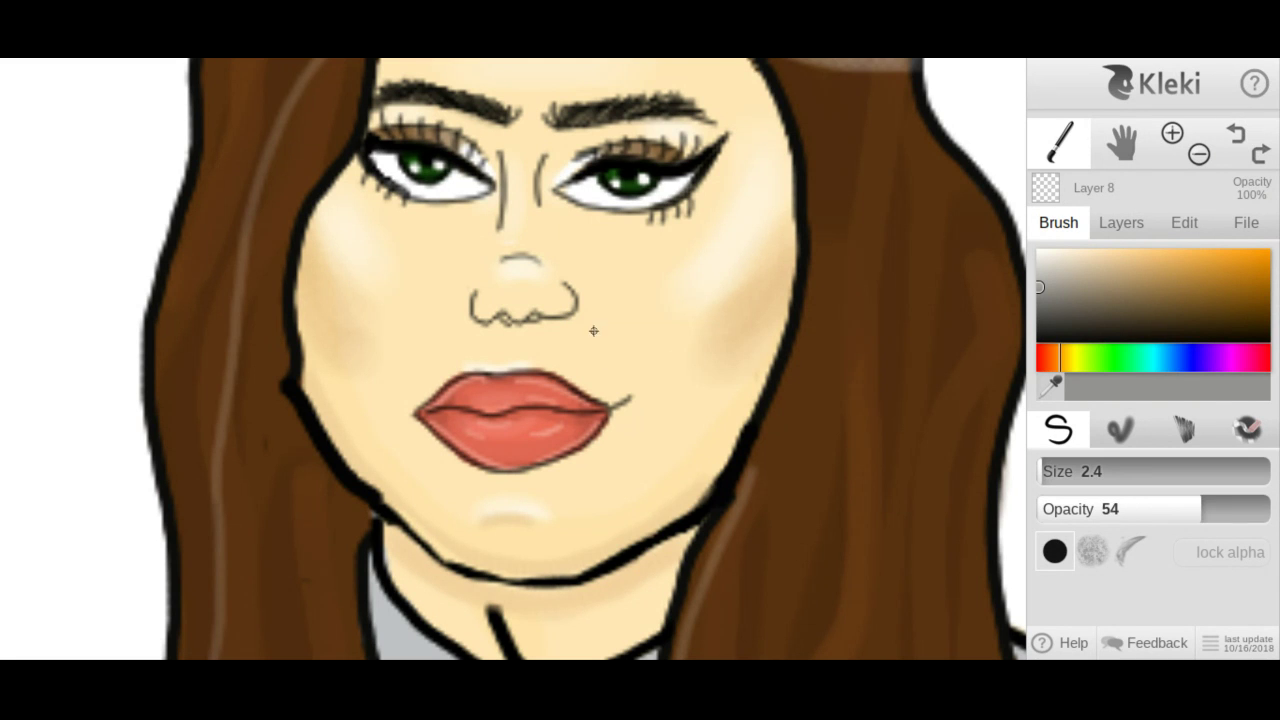
pyautogui.click(487, 289)
pyautogui.click(1199, 153)
pyautogui.click(1199, 153)
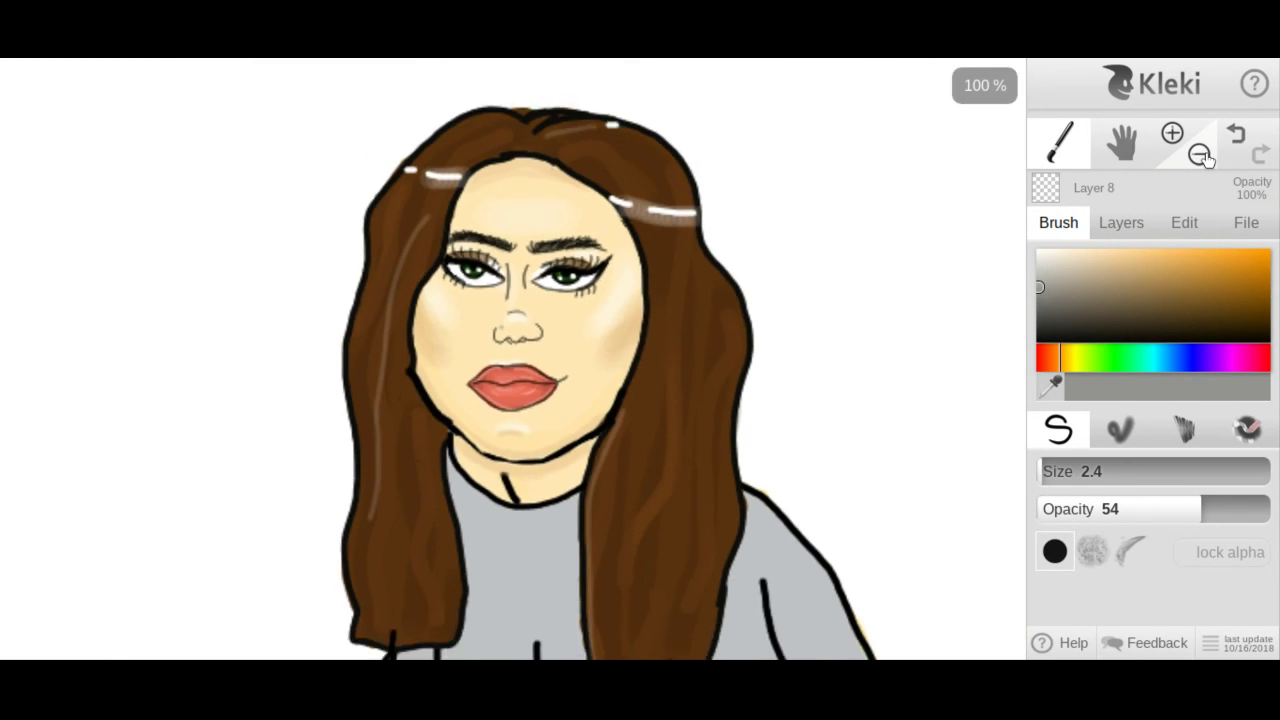
pyautogui.click(1199, 153)
pyautogui.click(1200, 155)
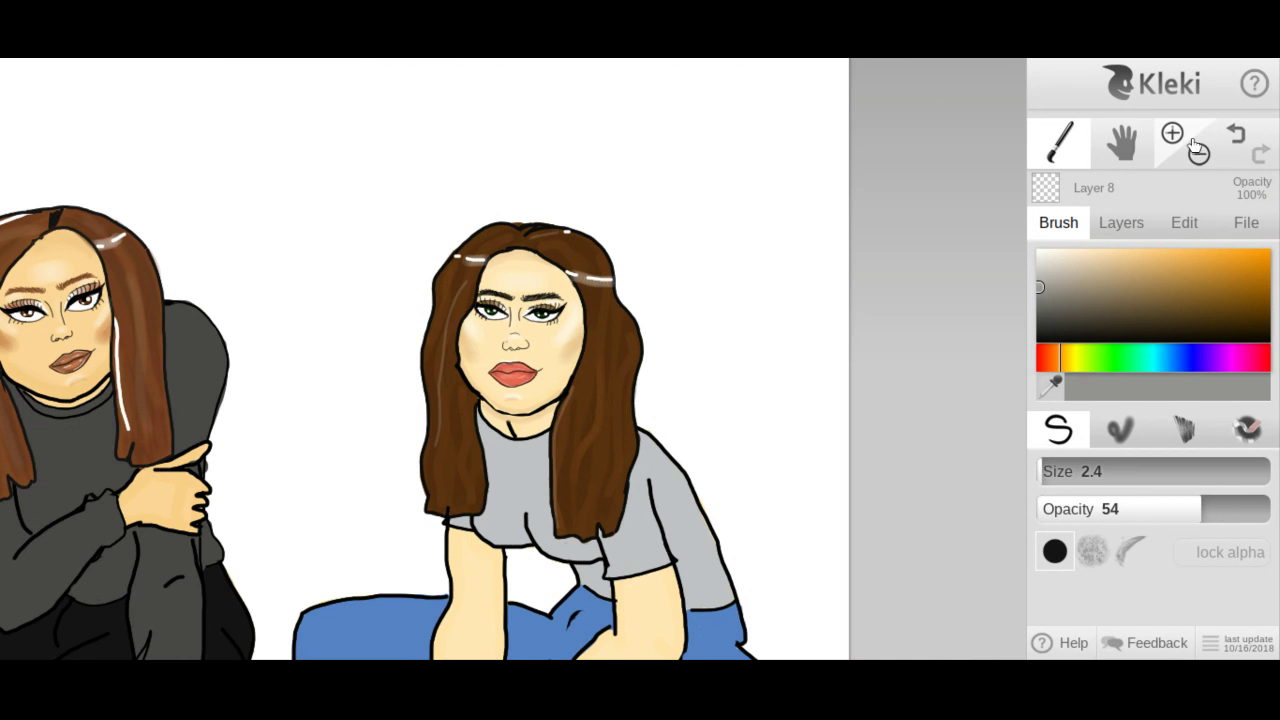
pyautogui.click(1172, 134)
pyautogui.click(1172, 134)
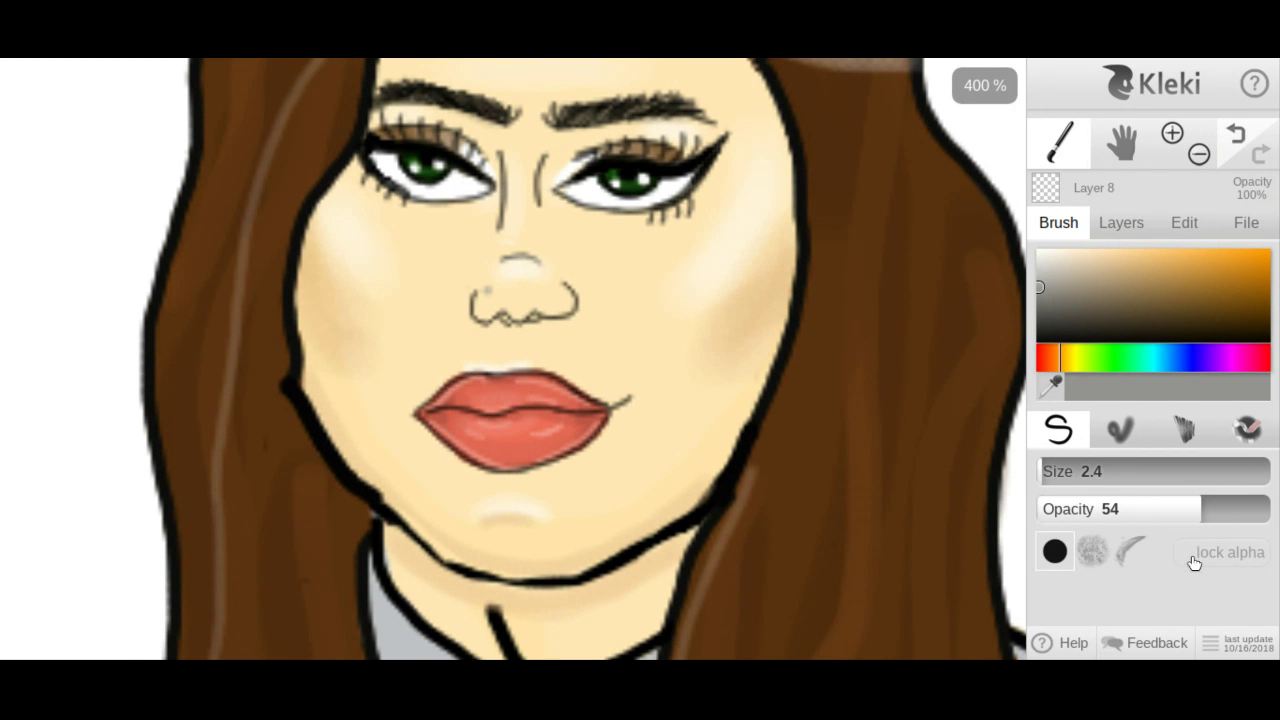
# Set the brush opacity to 100 and place a small grey nose-stud dot on the green-eyed woman's nostril.
pyautogui.moveTo(1217, 515); pyautogui.dragTo(1277, 519)
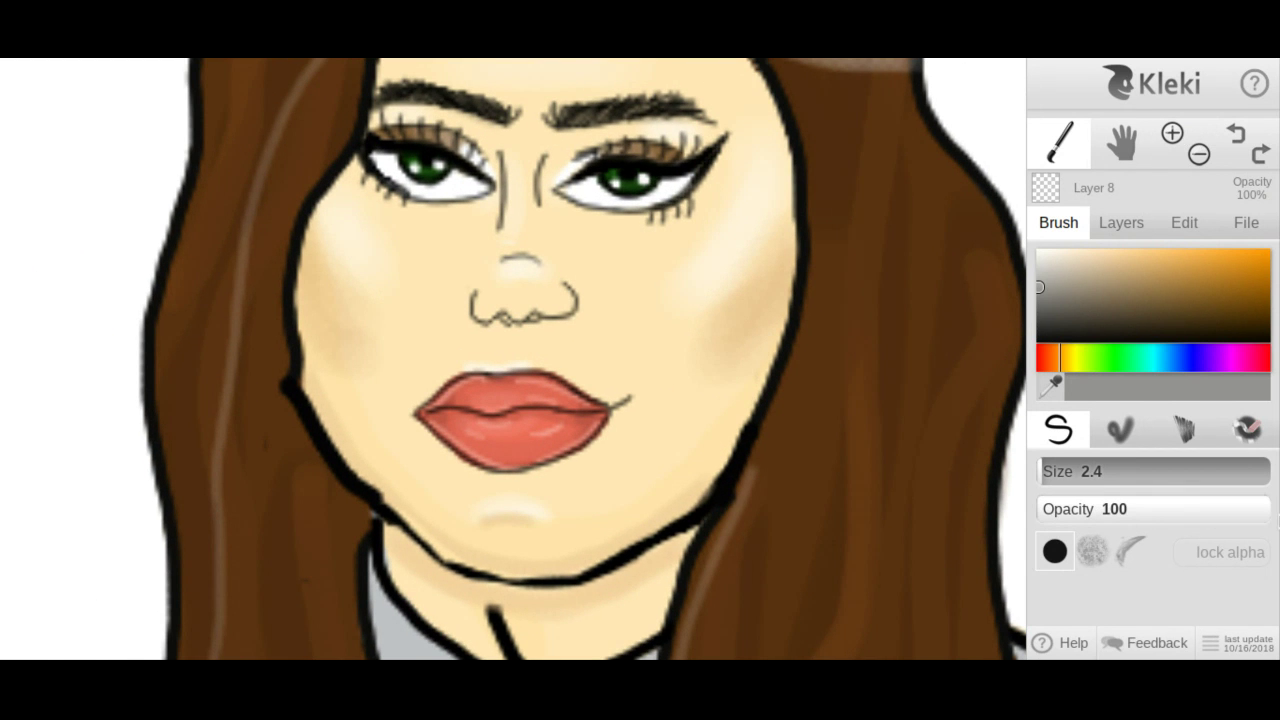
pyautogui.click(488, 291)
pyautogui.click(1199, 154)
pyautogui.click(1199, 154)
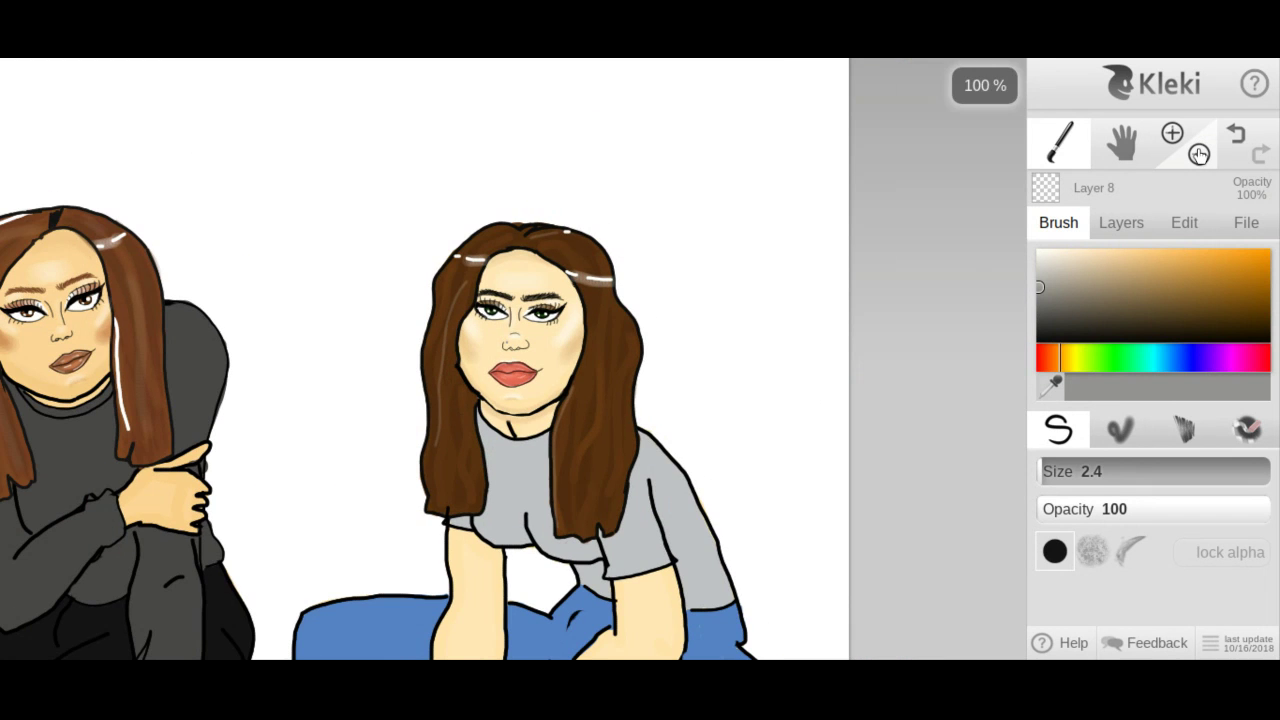
pyautogui.click(1112, 156)
pyautogui.moveTo(342, 401); pyautogui.dragTo(620, 223)
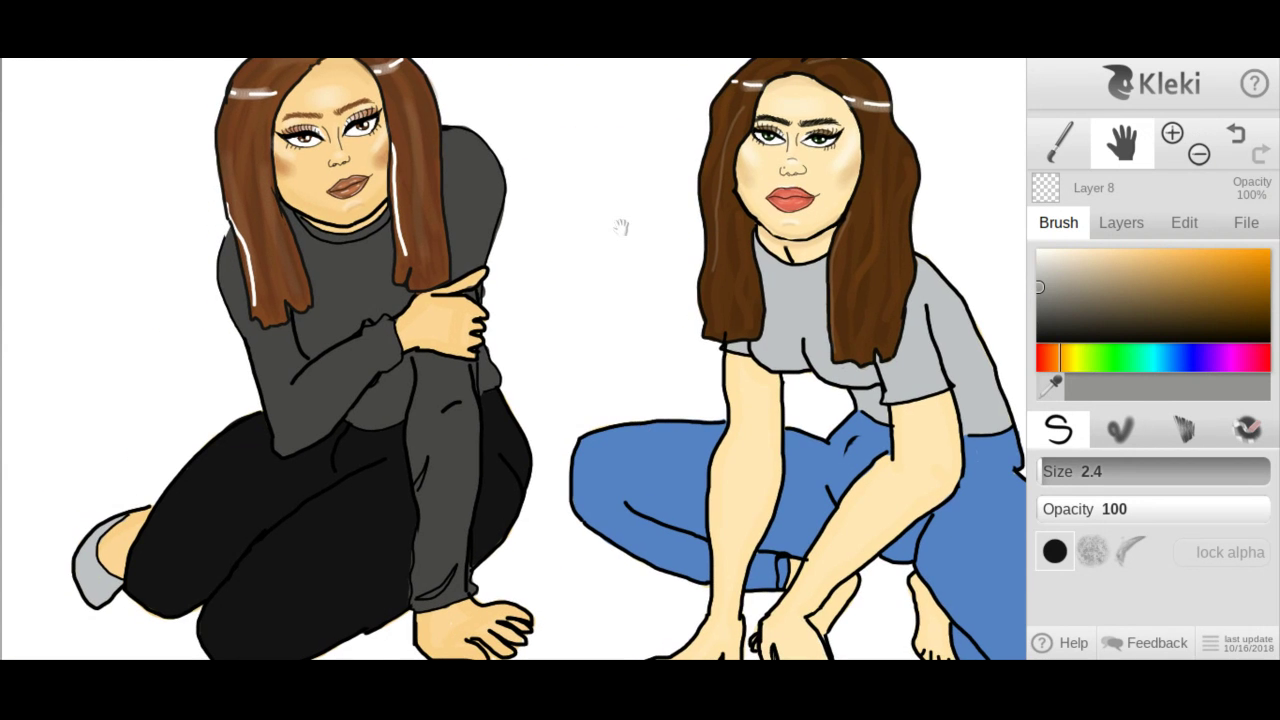
pyautogui.click(1249, 229)
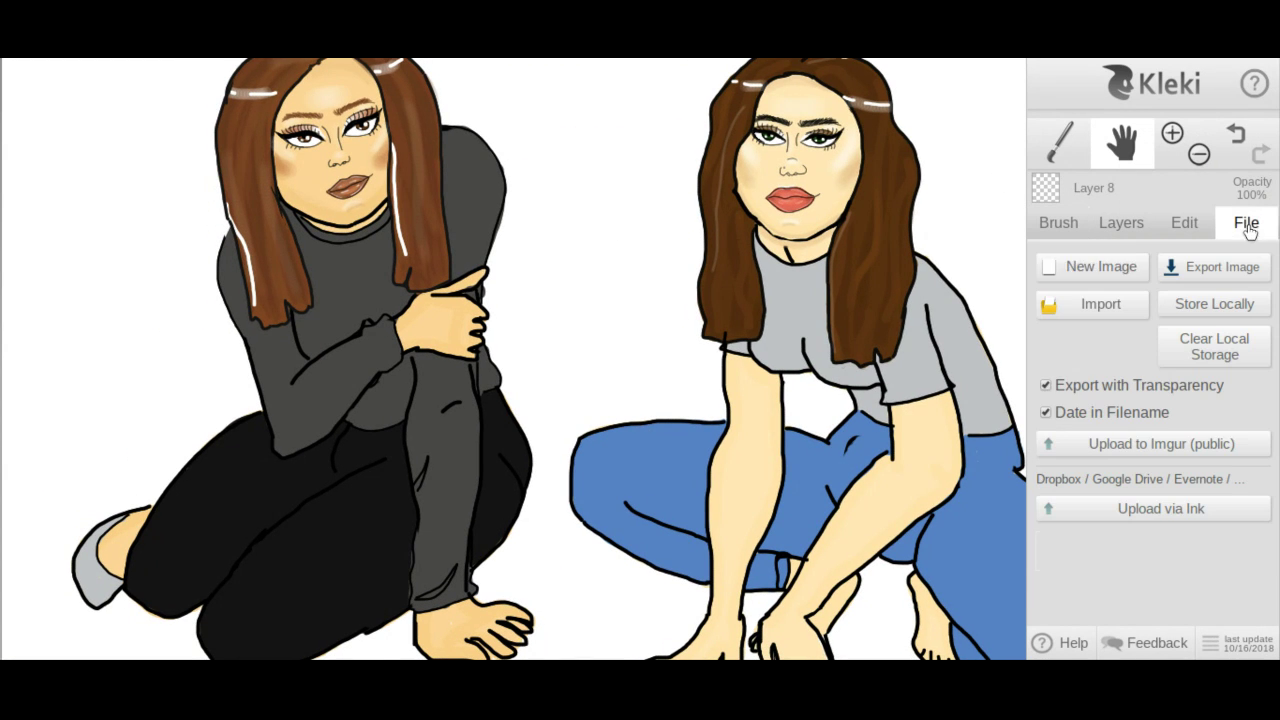
pyautogui.click(1066, 152)
pyautogui.click(1170, 137)
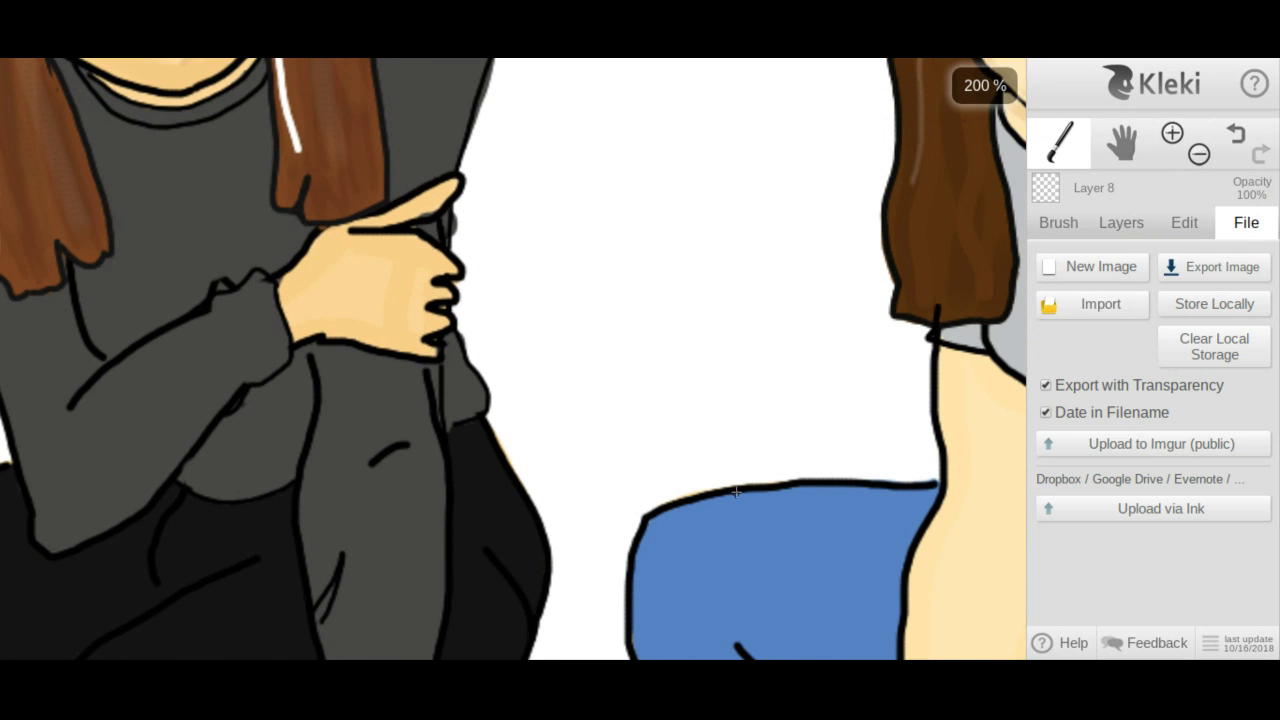
pyautogui.moveTo(735, 492); pyautogui.dragTo(488, 93)
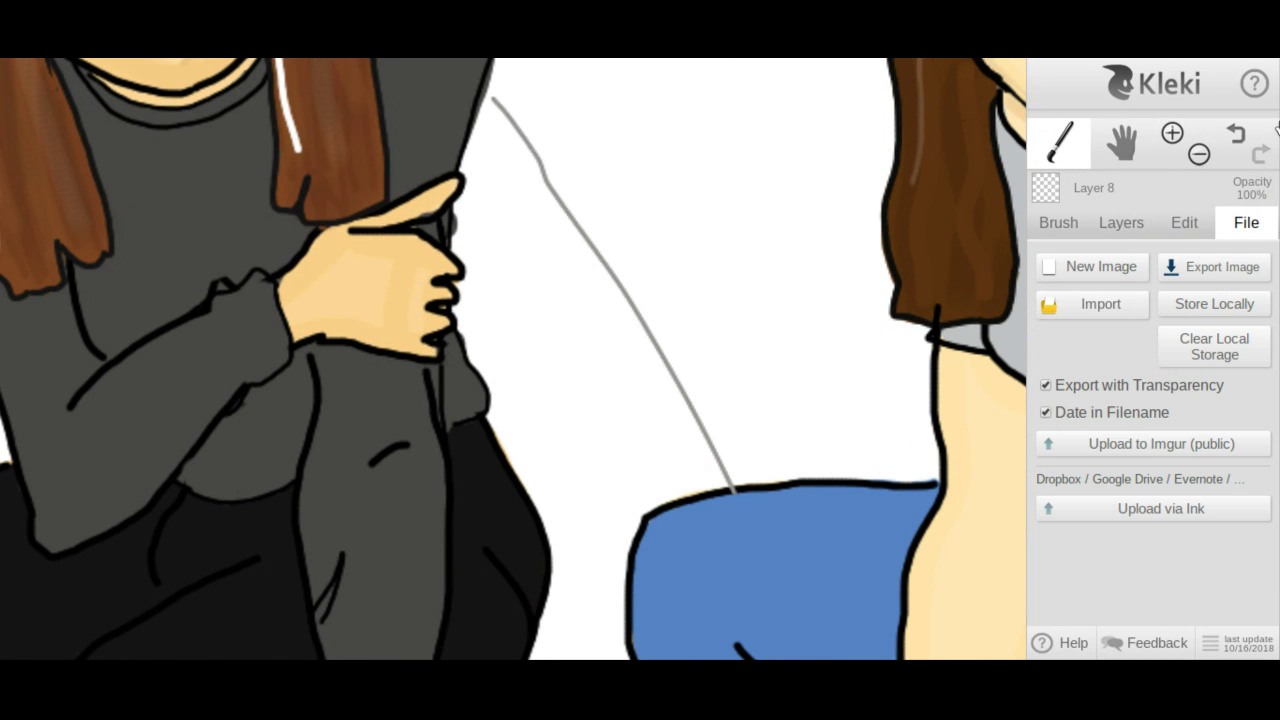
pyautogui.click(1236, 134)
# Try a small grey dab on a fingertip of the hand of the woman in blue jeans and undo it.
pyautogui.click(1124, 150)
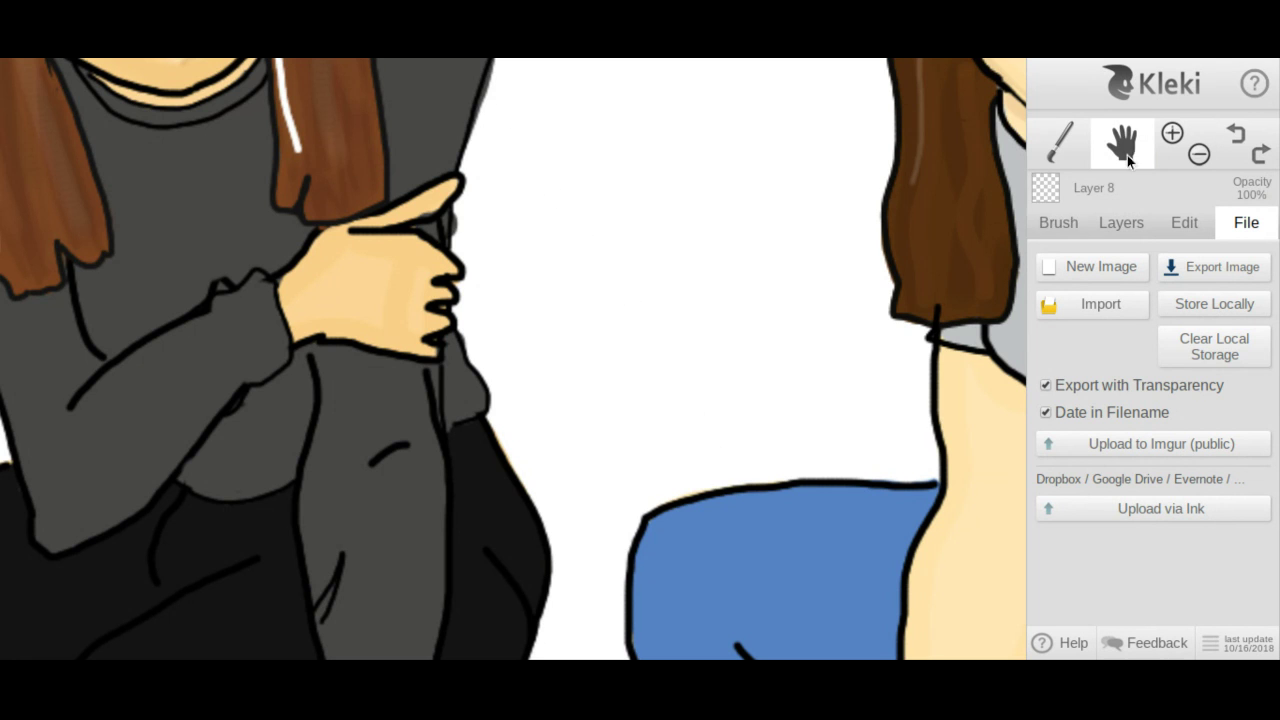
pyautogui.moveTo(777, 434); pyautogui.dragTo(571, 149)
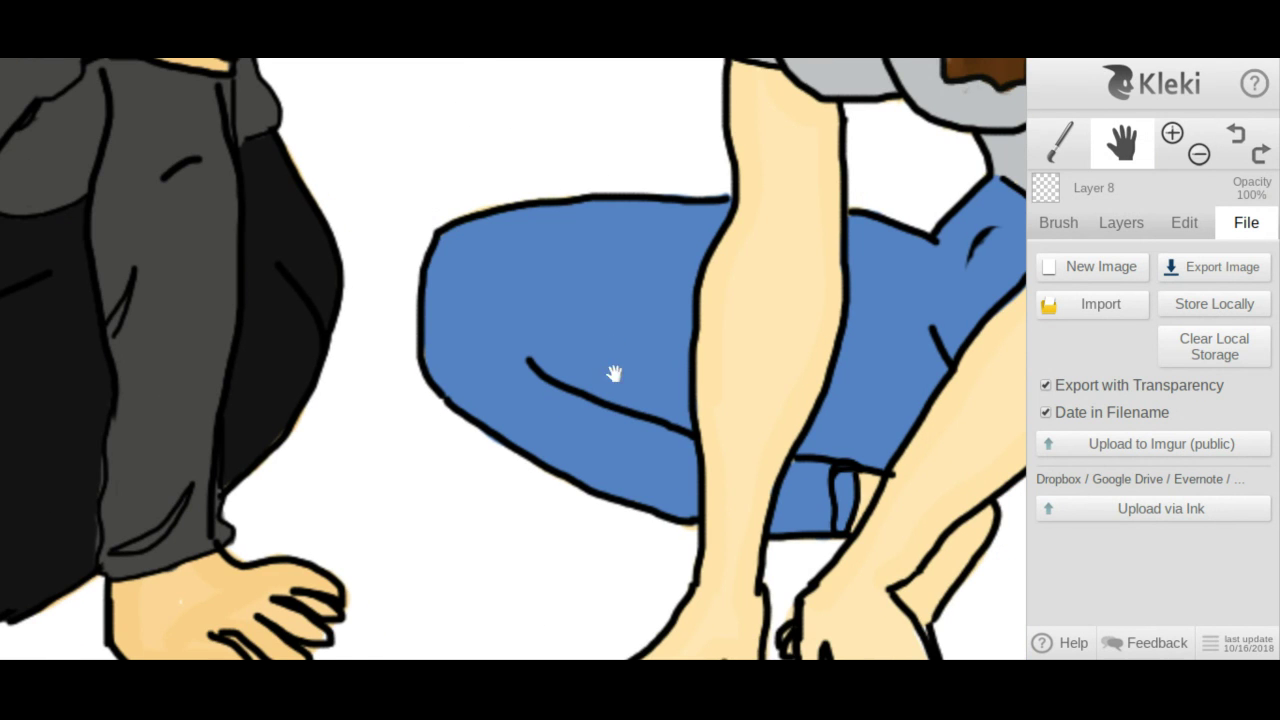
pyautogui.moveTo(614, 373)
pyautogui.mouseDown()
pyautogui.moveTo(523, 251)
pyautogui.moveTo(470, 110)
pyautogui.mouseUp()
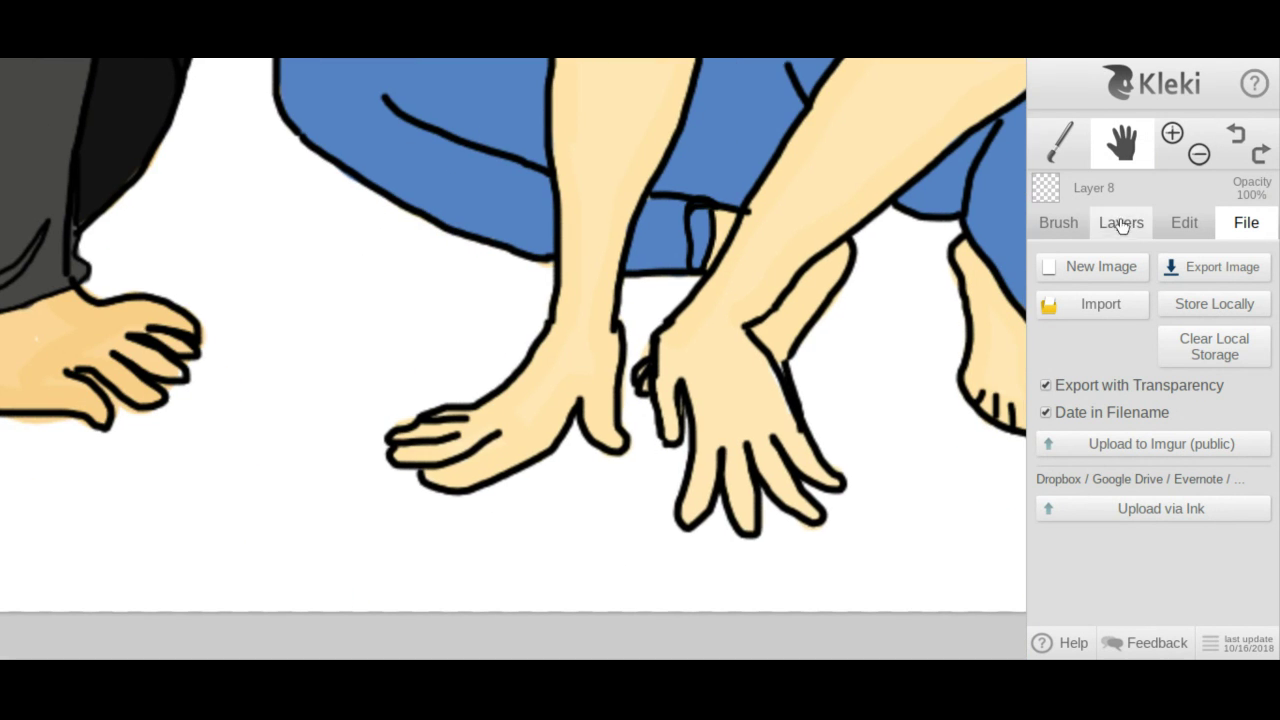
pyautogui.click(1081, 146)
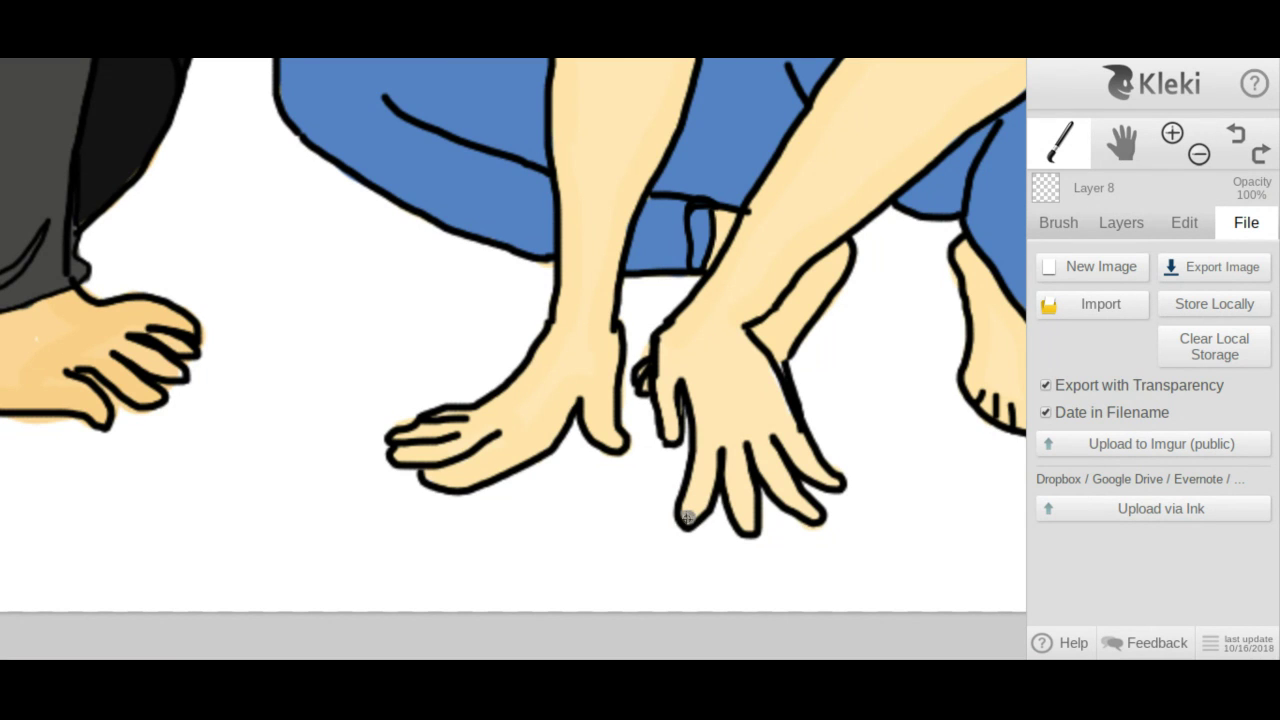
pyautogui.click(688, 516)
pyautogui.click(1236, 136)
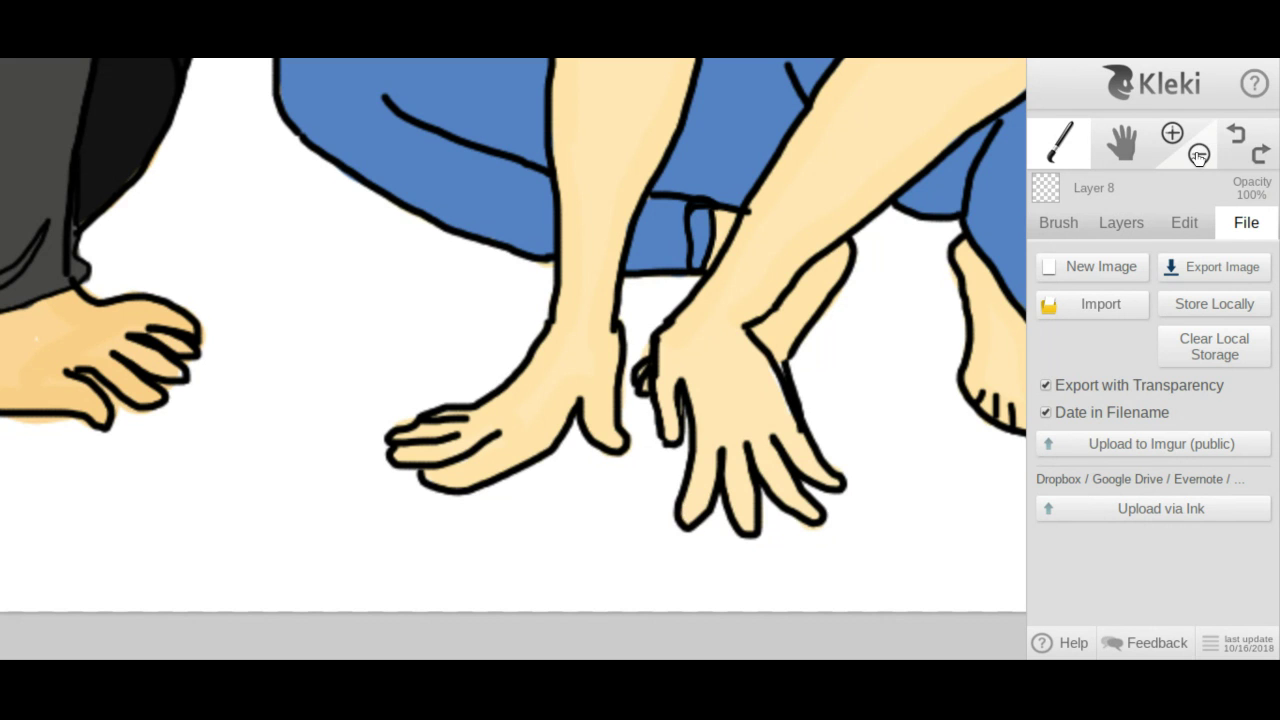
pyautogui.click(1199, 155)
pyautogui.click(1199, 155)
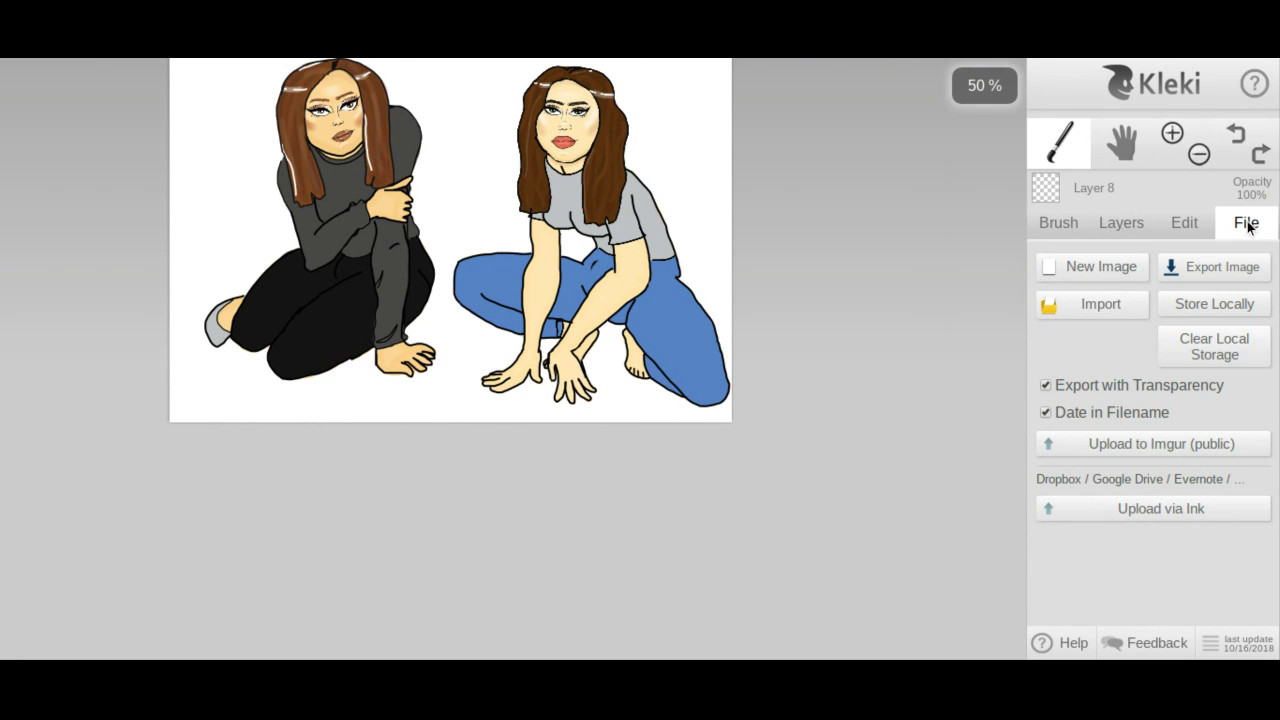